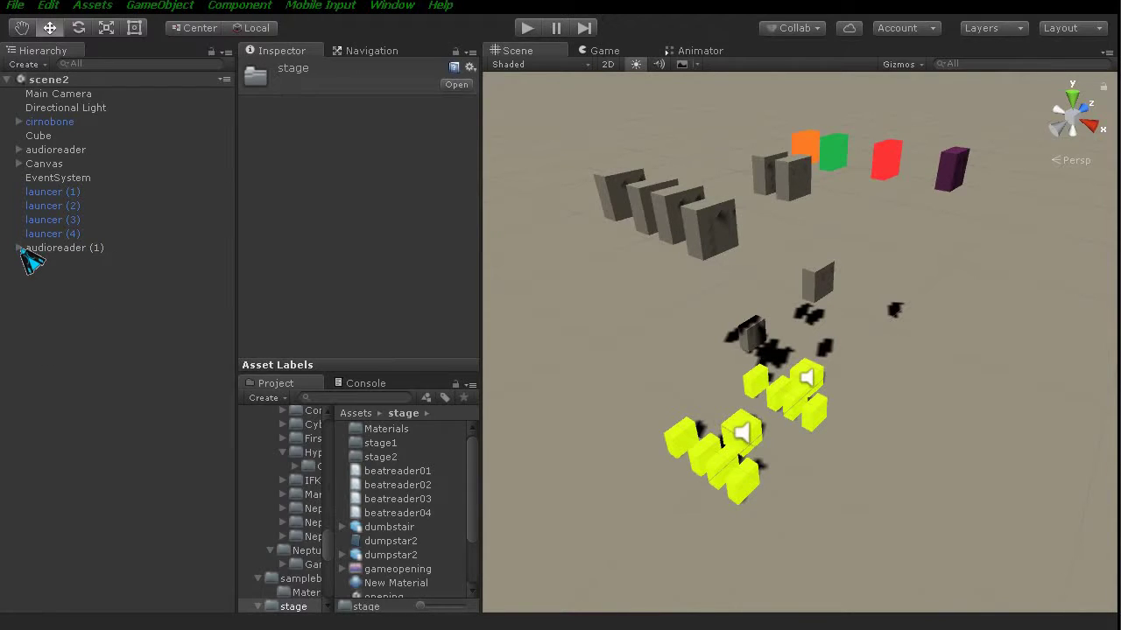
Select the audioreader object and scroll through its Inspector components.
left_click_drag(473, 508, 465, 467)
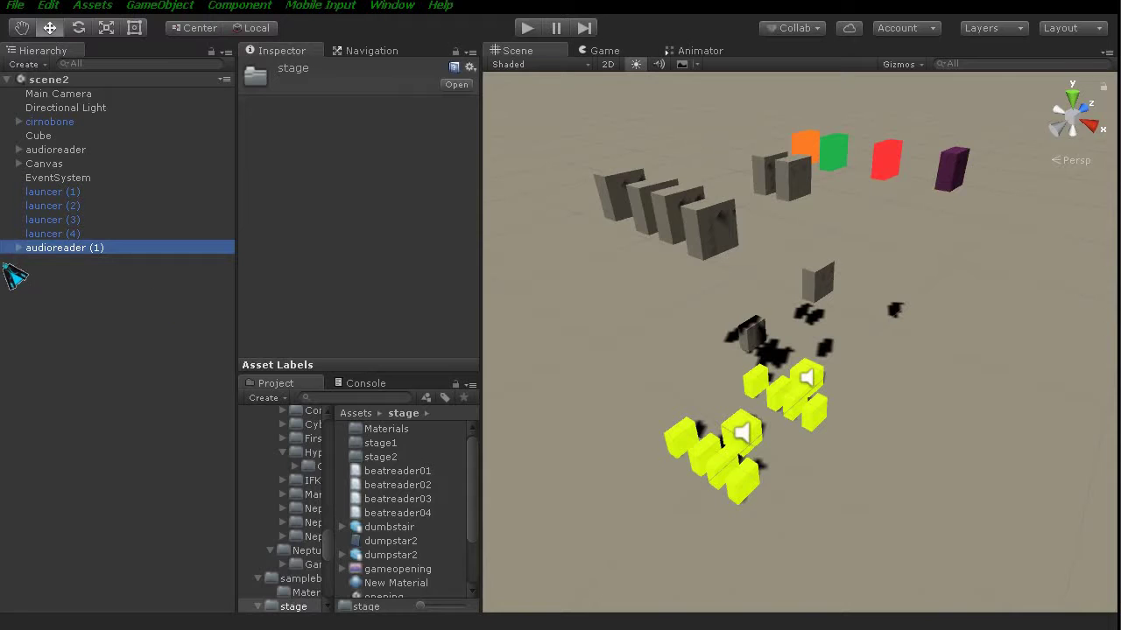
scroll(288, 354, "down", 3)
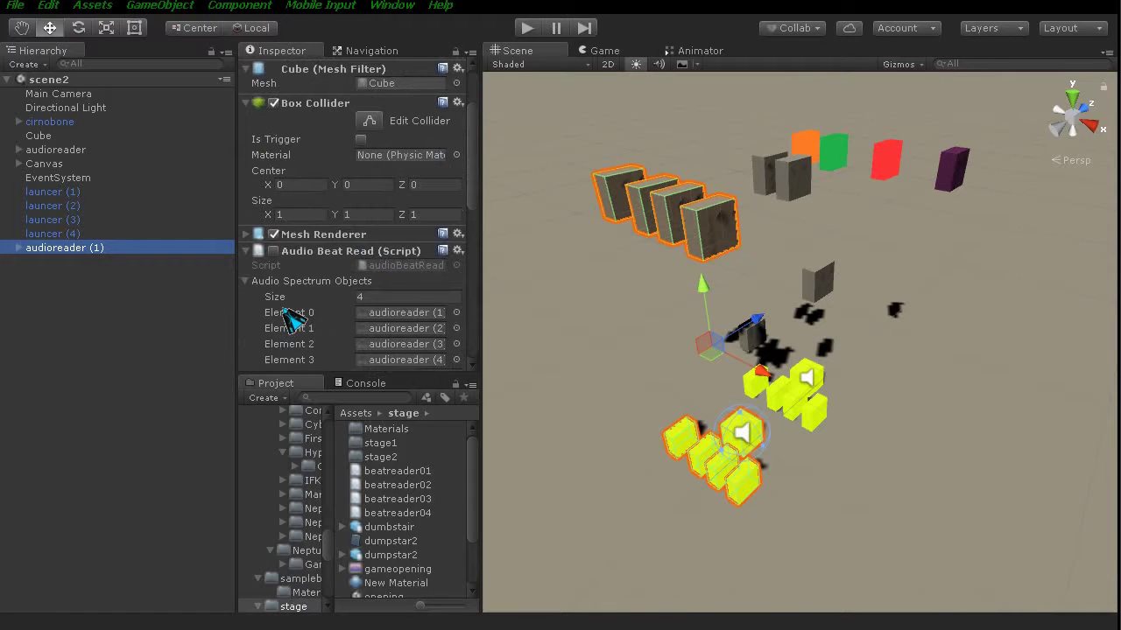
scroll(290, 320, "down", 5)
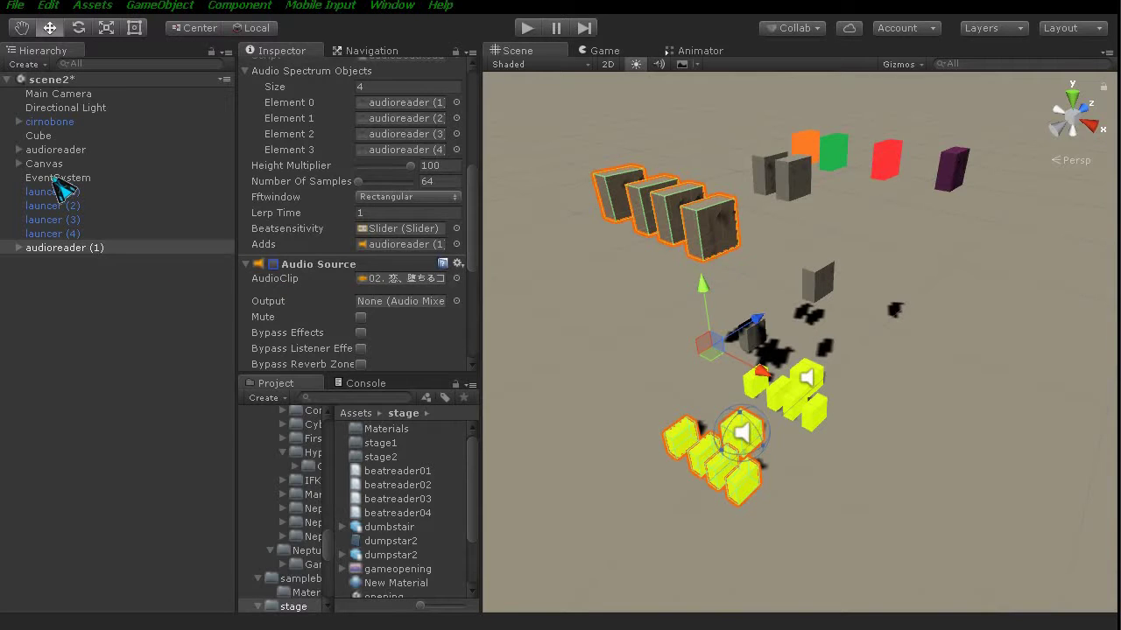
left_click(55, 151)
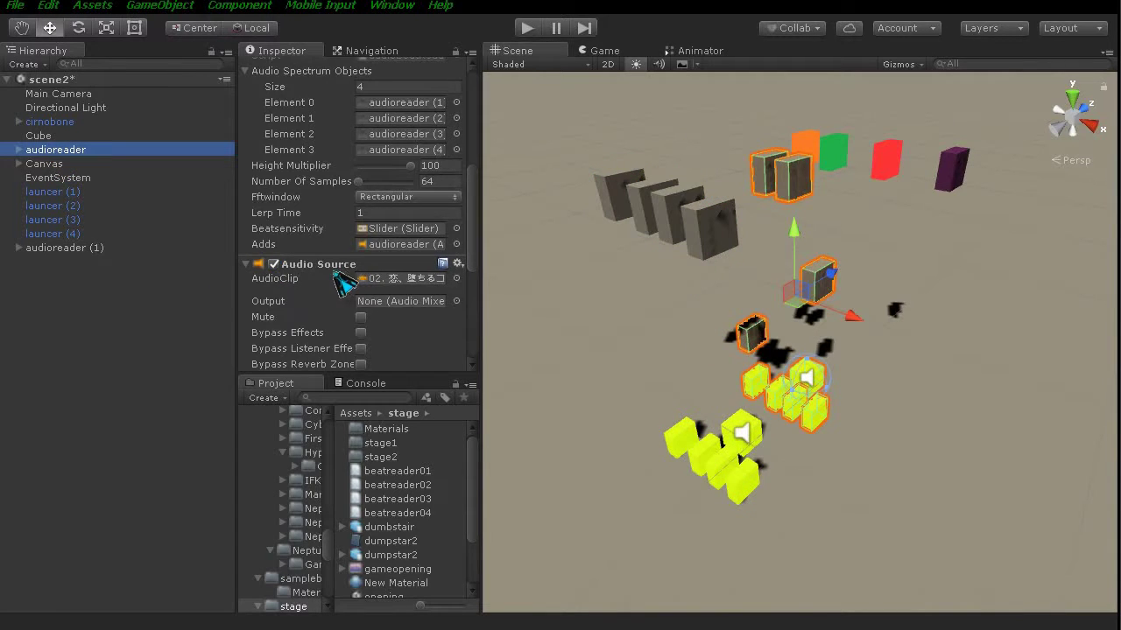
scroll(327, 270, "up", 2)
scroll(327, 270, "down", 4)
scroll(330, 276, "down", 4)
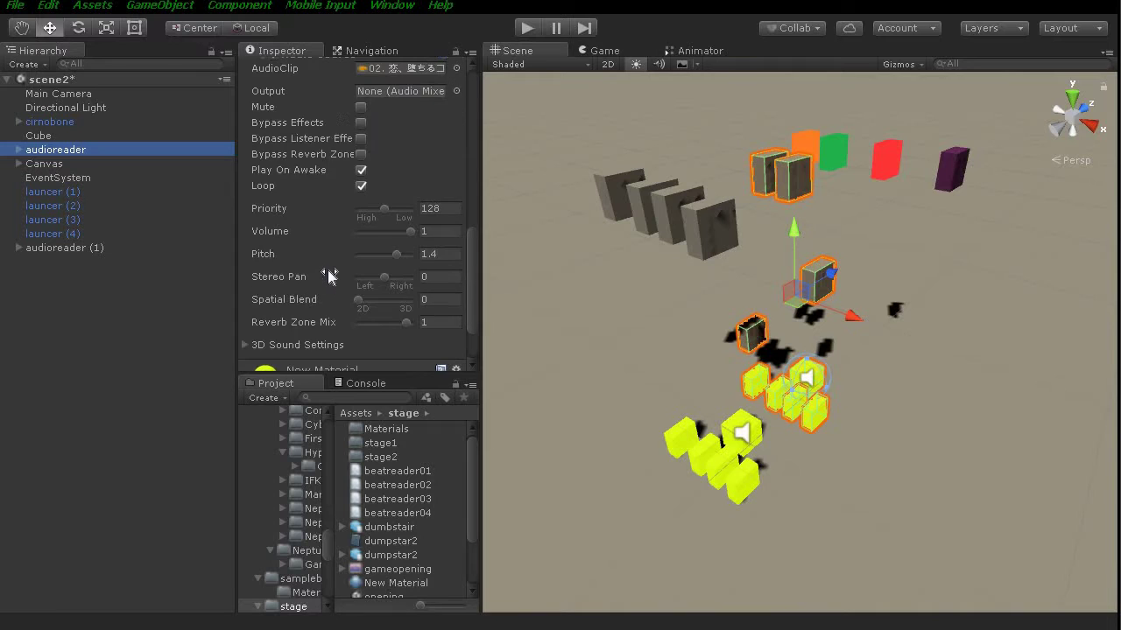
scroll(327, 277, "up", 2)
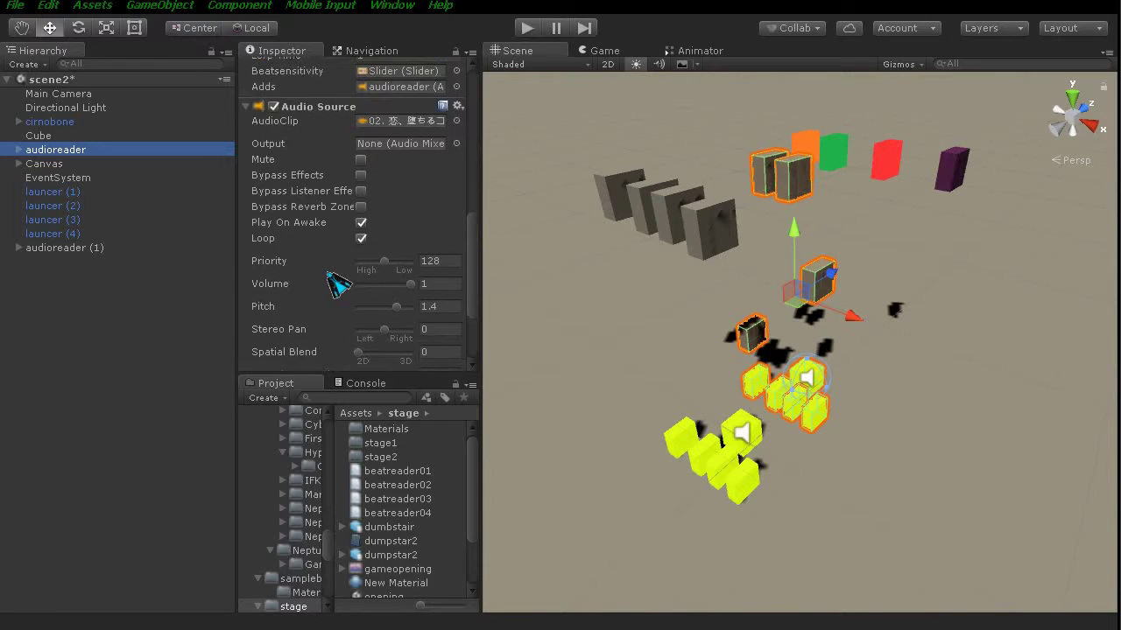
scroll(331, 276, "up", 2)
scroll(333, 279, "up", 2)
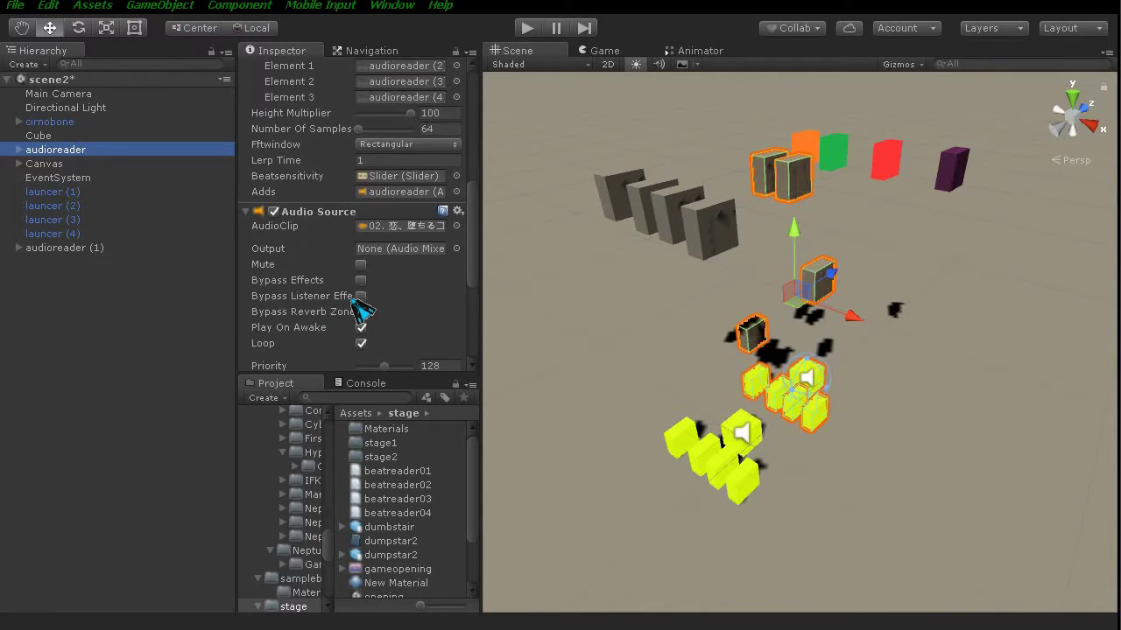
scroll(418, 260, "down", 1)
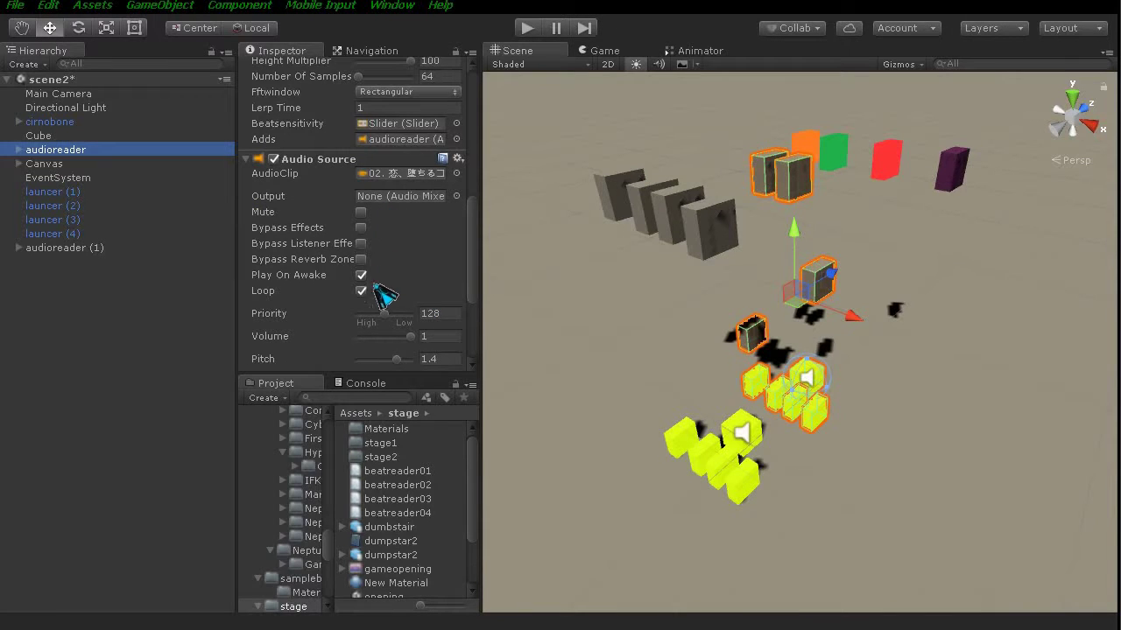
Drag the Audio Source Priority slider down to 0.
left_click_drag(385, 317, 315, 324)
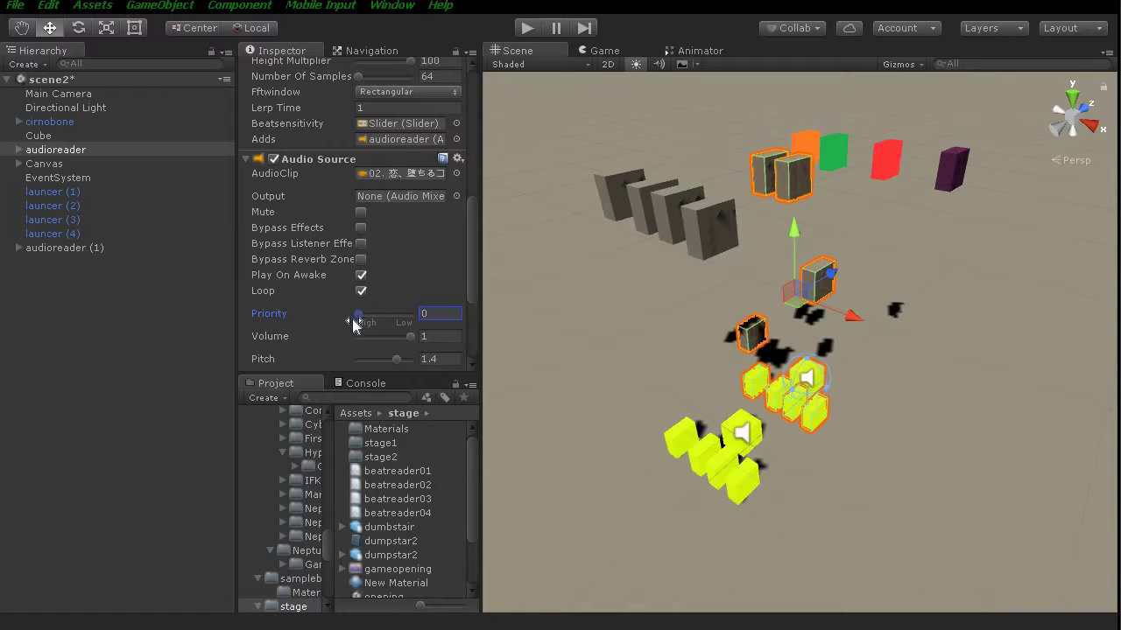
left_click(446, 312)
scroll(475, 254, "down", 1)
mouse_move(474, 254)
left_mouse_down()
mouse_move(465, 298)
mouse_move(473, 201)
left_mouse_up()
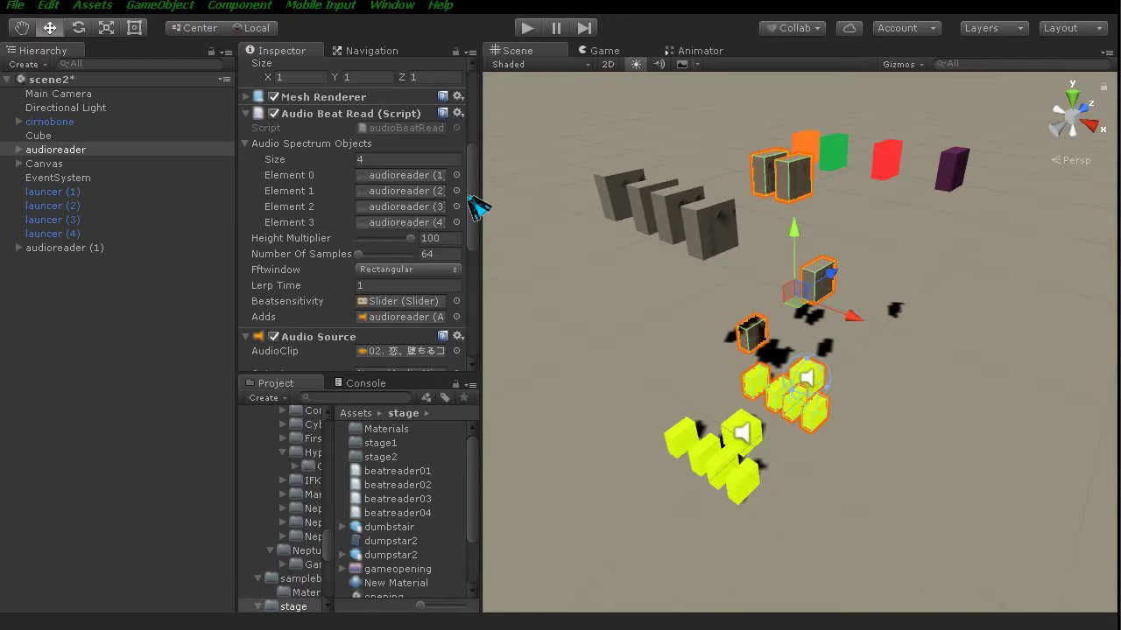
left_click_drag(477, 206, 477, 195)
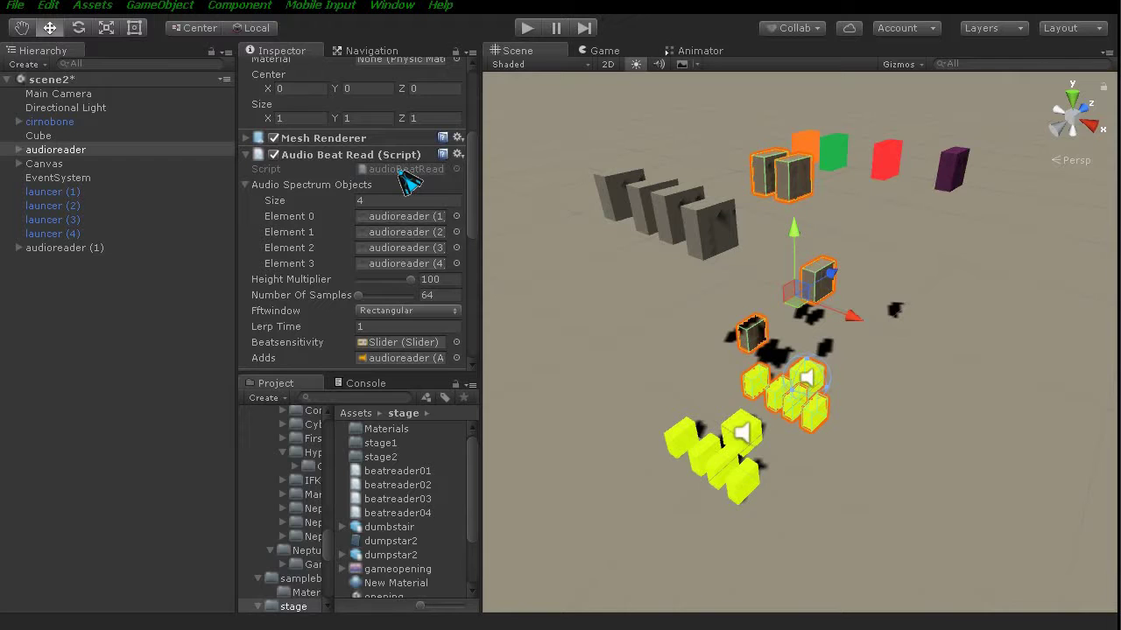
In audioBeatRead.cs, change the numberOfSamples default on line 10 from 64 to 256 and save.
left_click(401, 170)
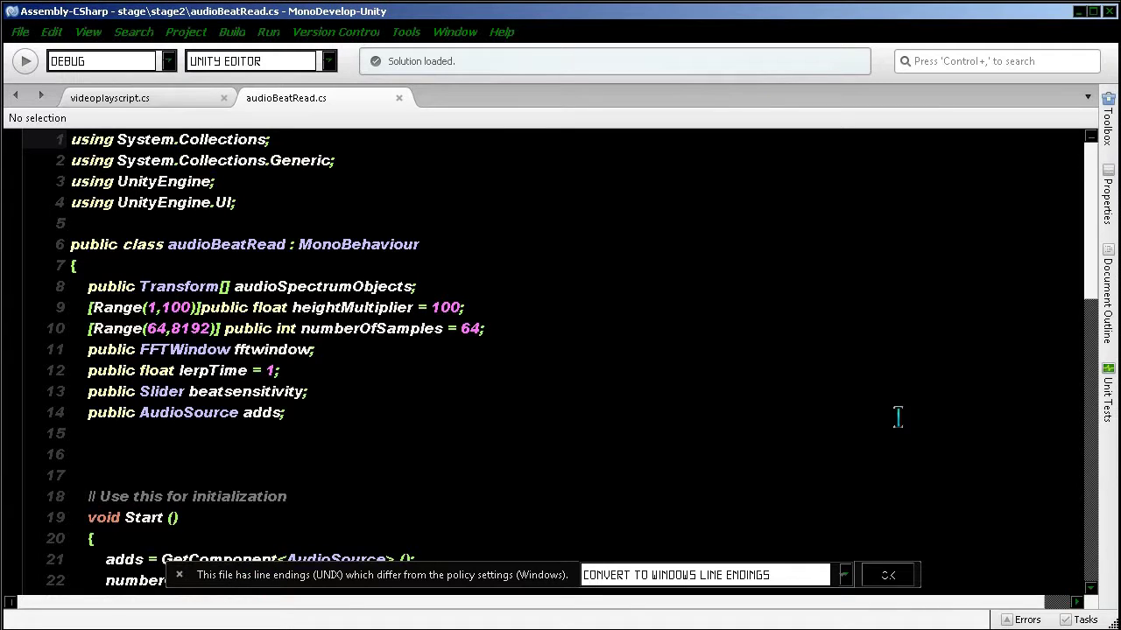
left_click(481, 328)
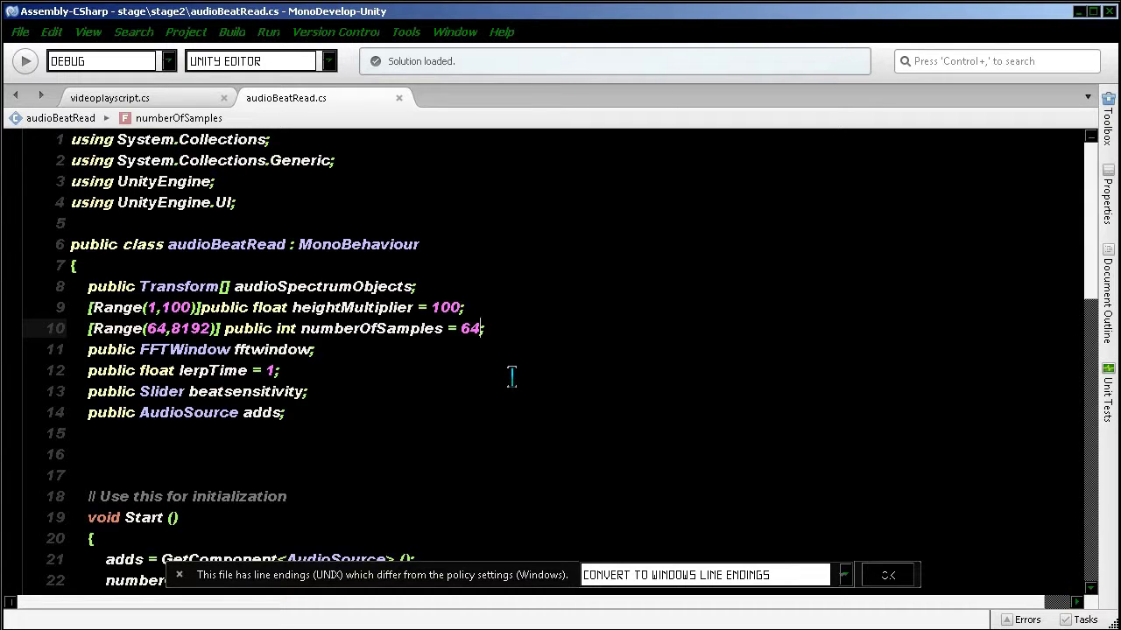
key("BackSpace")
key("BackSpace")
type("25")
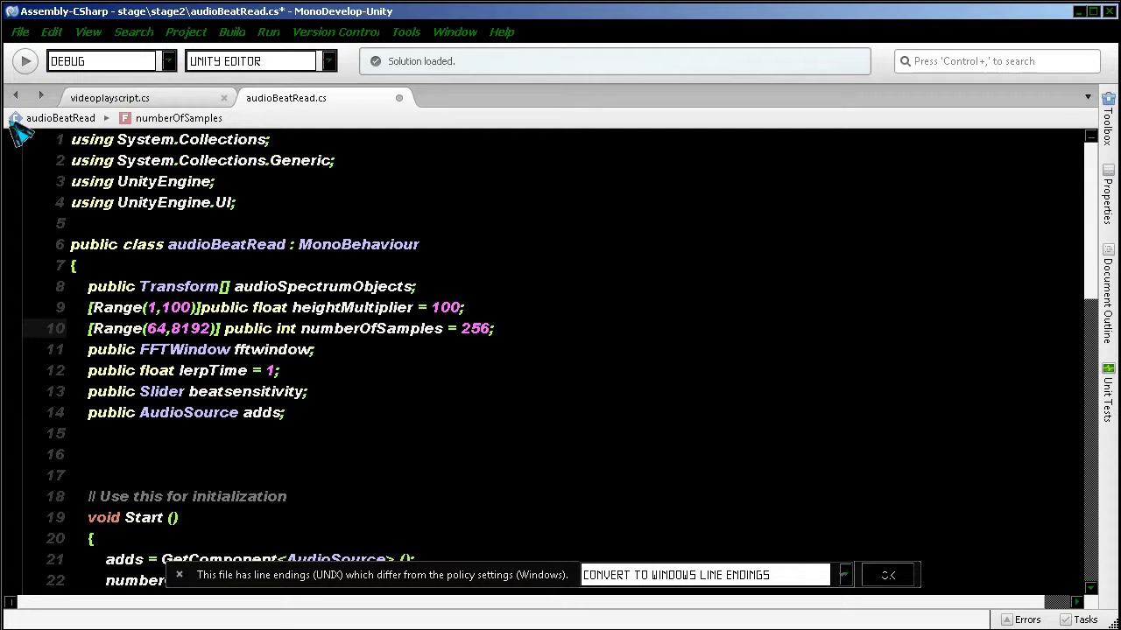
left_click(20, 32)
left_click(55, 110)
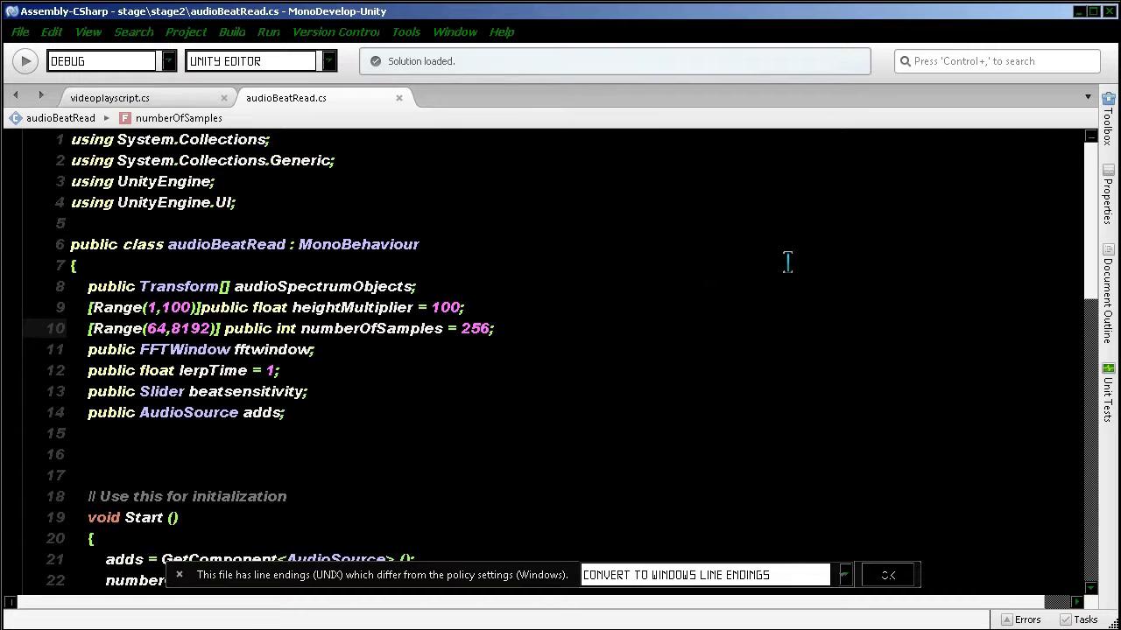
left_click(1076, 12)
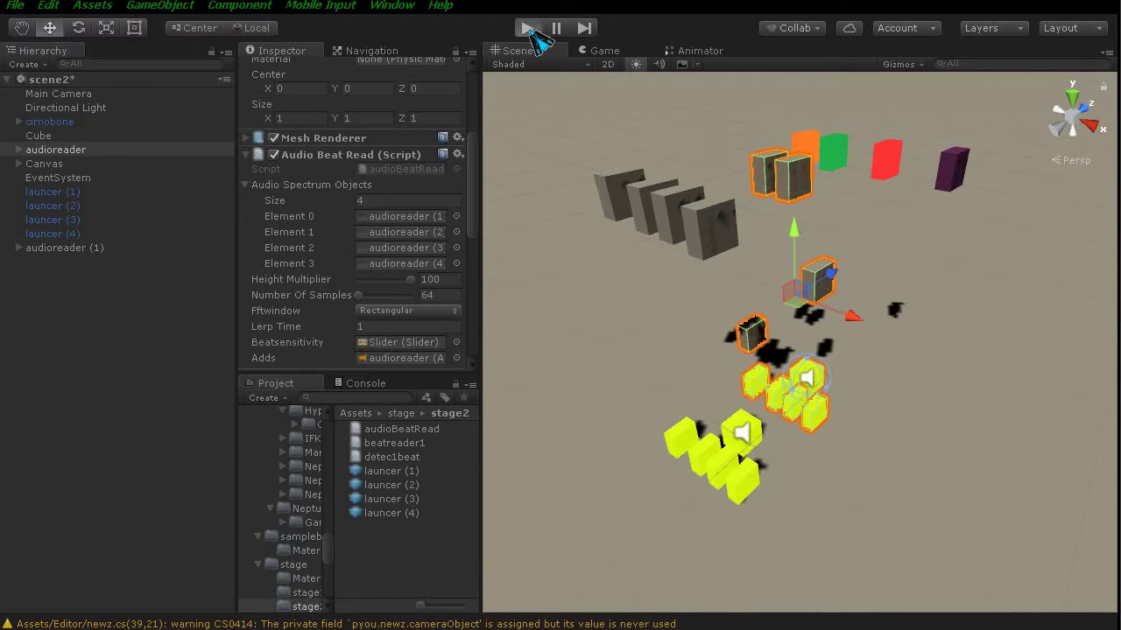
left_click(528, 28)
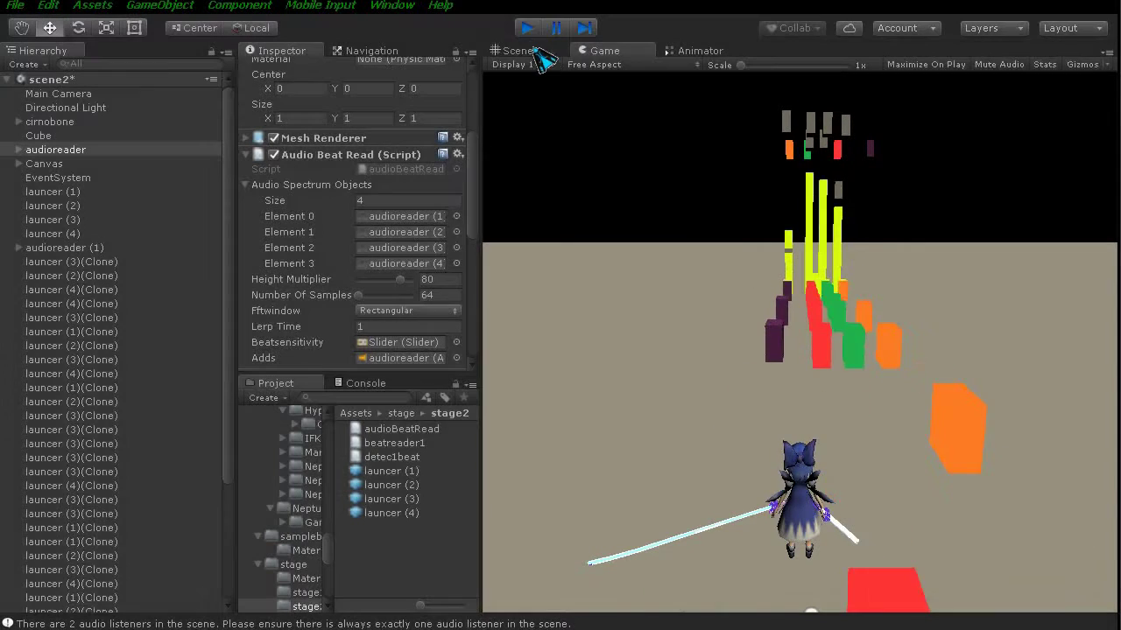
left_click(525, 51)
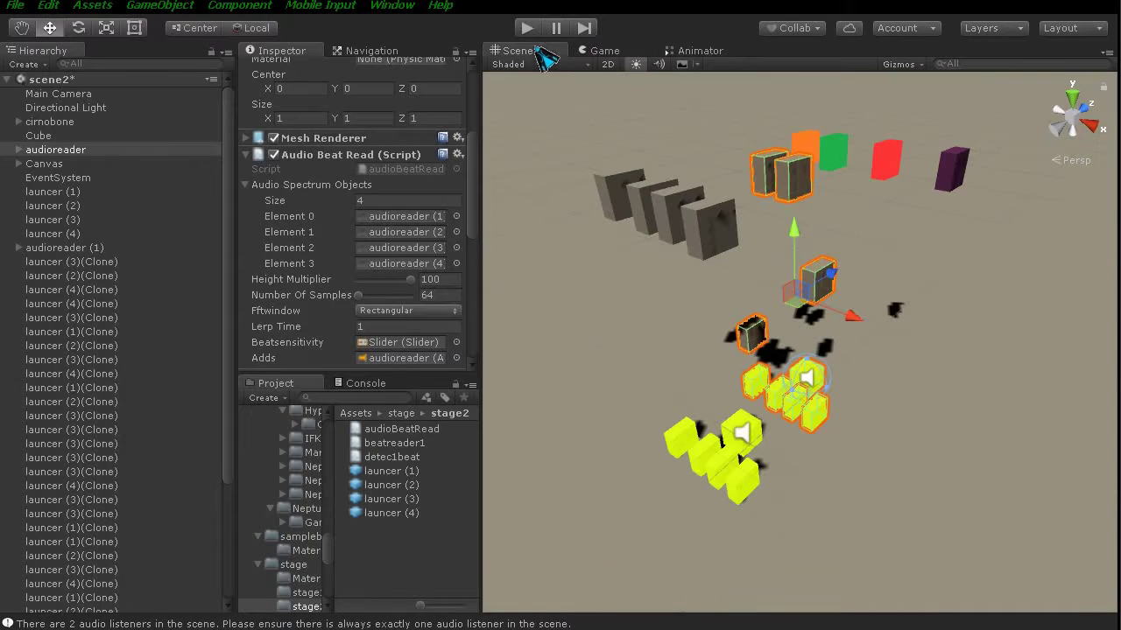
left_click(529, 33)
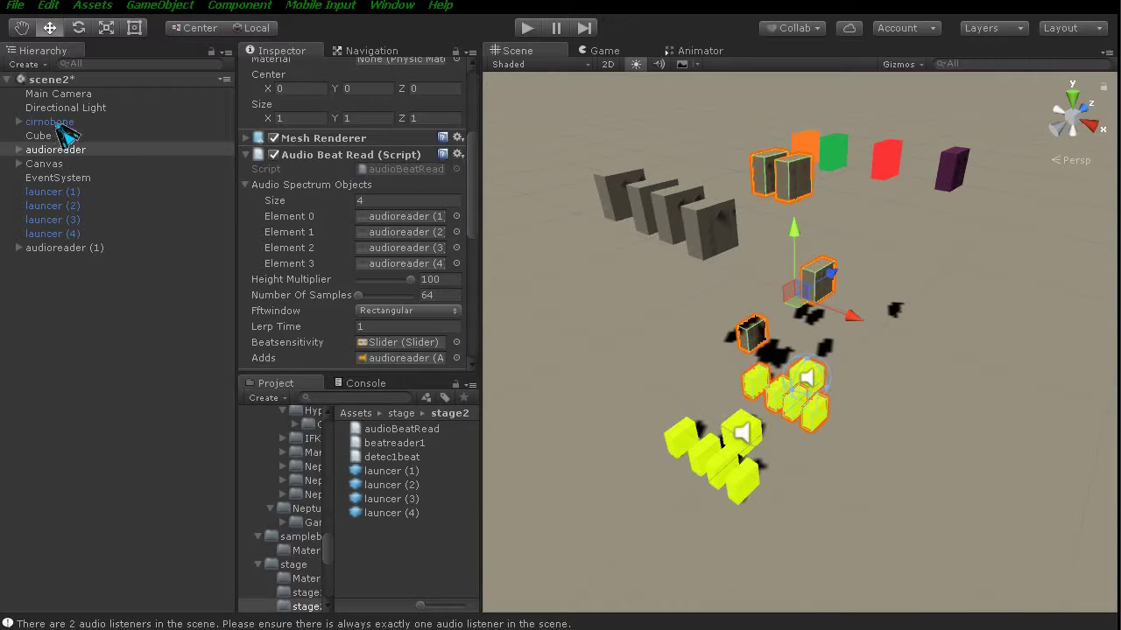
Create a Cylinder under cirnobone via 3D Object > Cylinder and frame it at the character's feet.
left_click(59, 124)
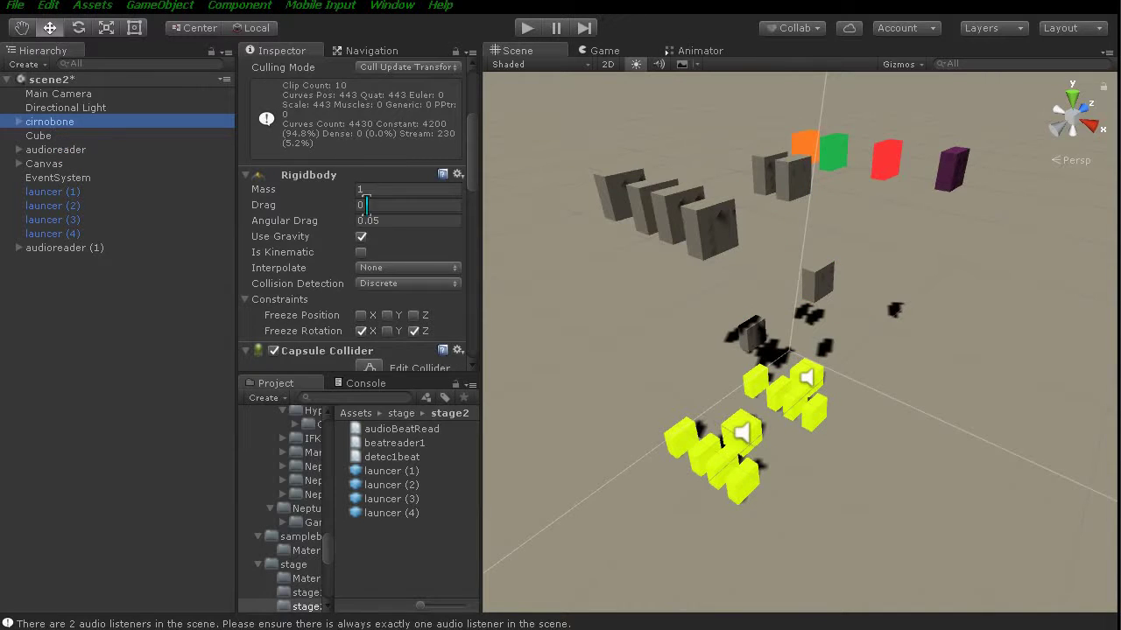
right_click(59, 125)
mouse_move(130, 280)
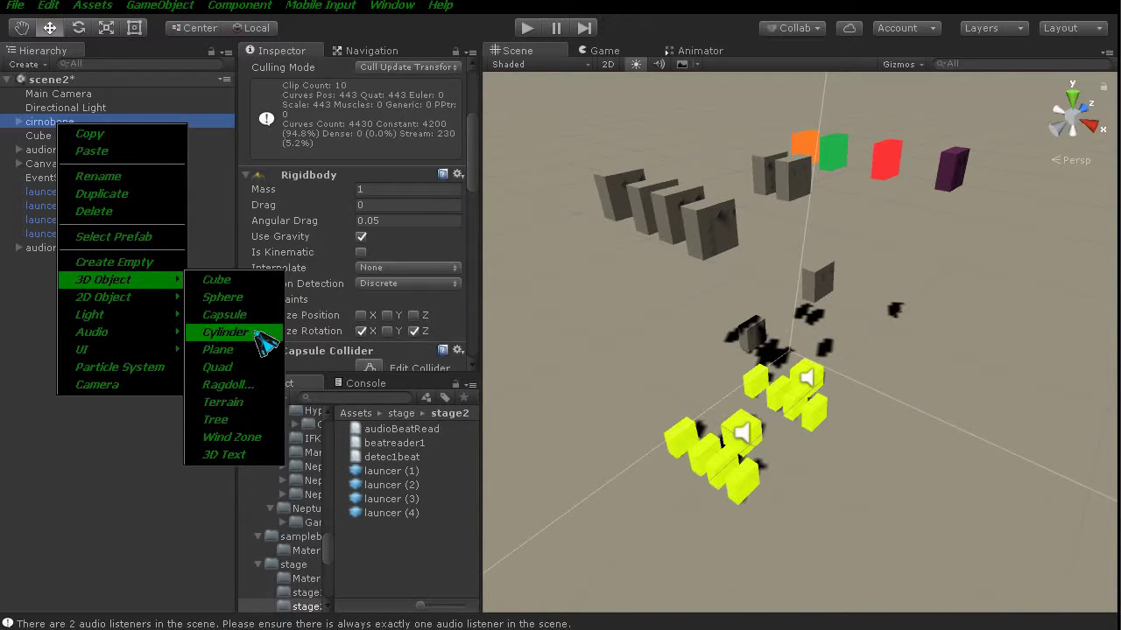
left_click(226, 333)
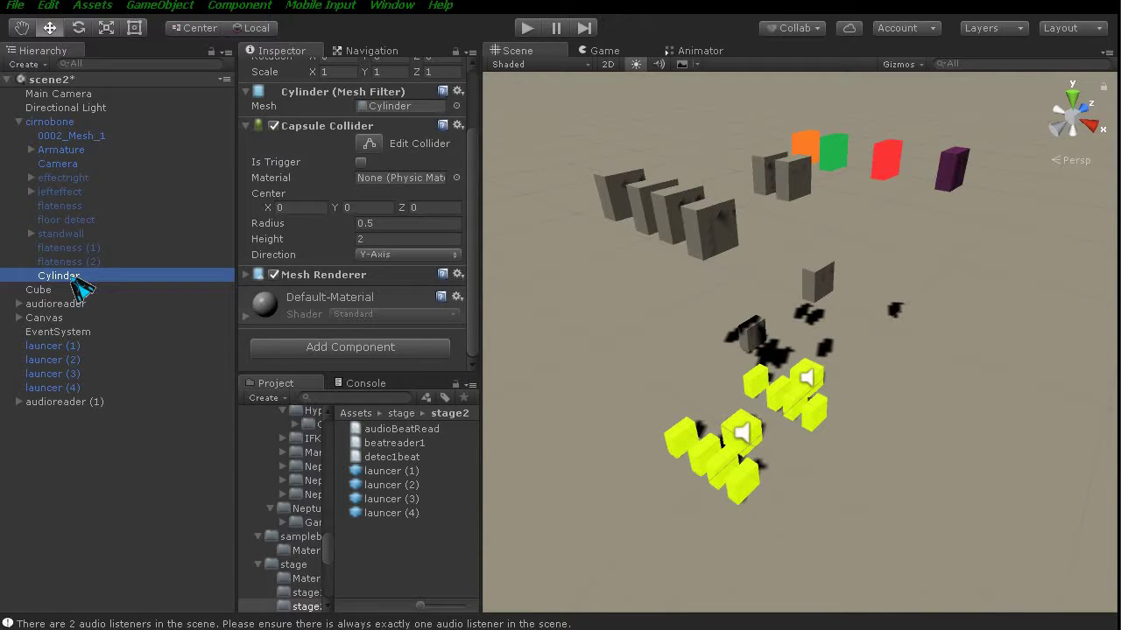
double_click(79, 285)
scroll(744, 298, "down", 5)
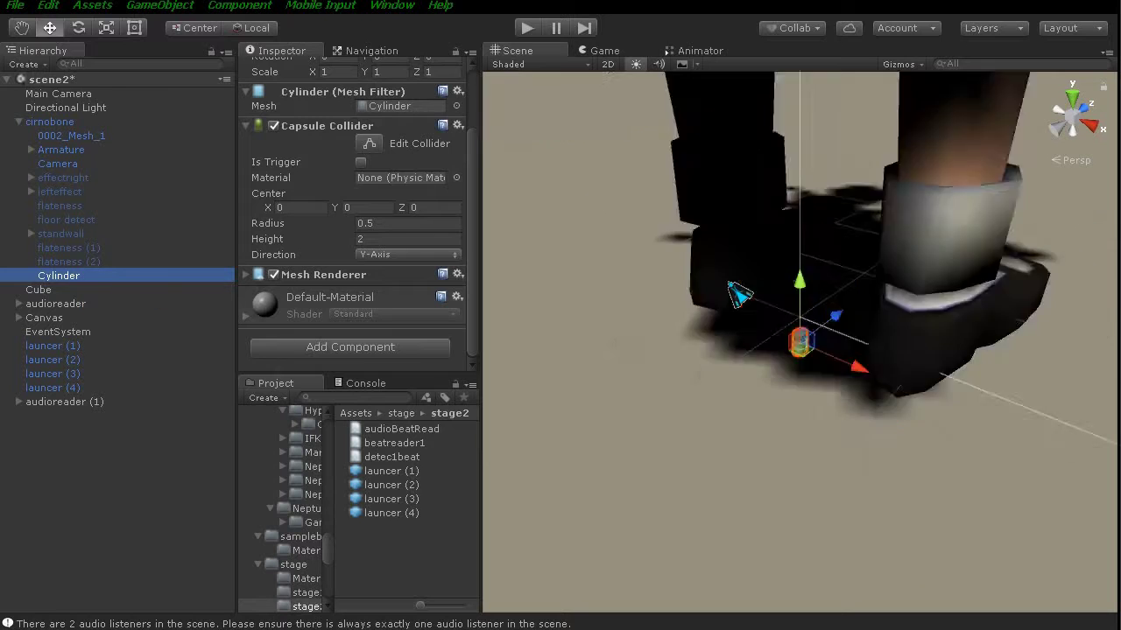
scroll(737, 289, "up", 2)
scroll(737, 289, "down", 2)
scroll(737, 289, "up", 2)
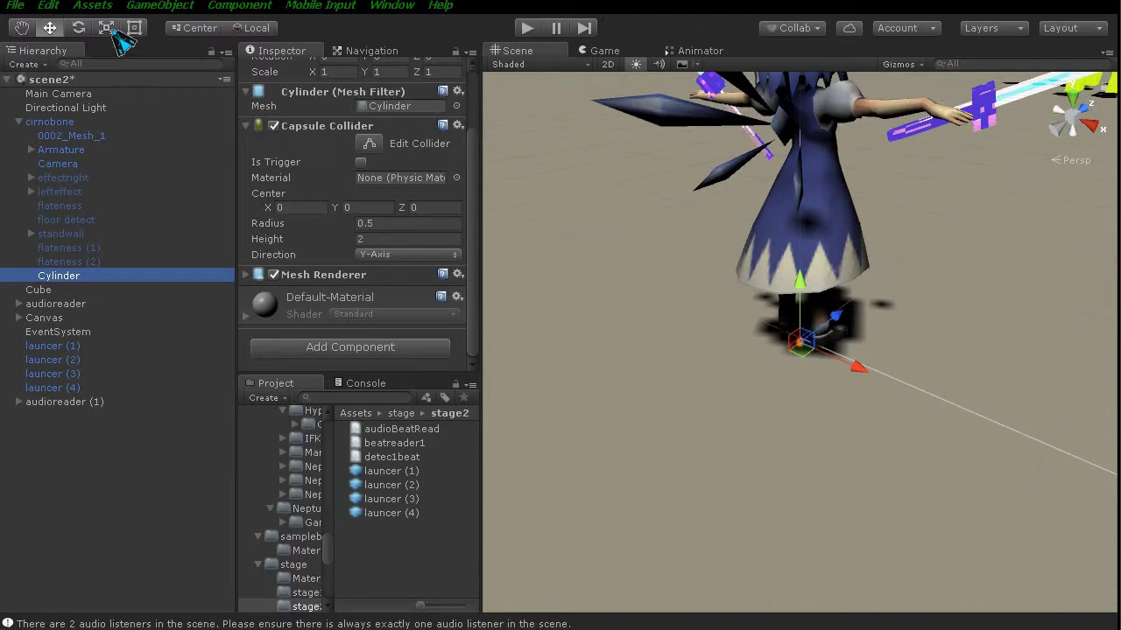
scroll(369, 260, "up", 3)
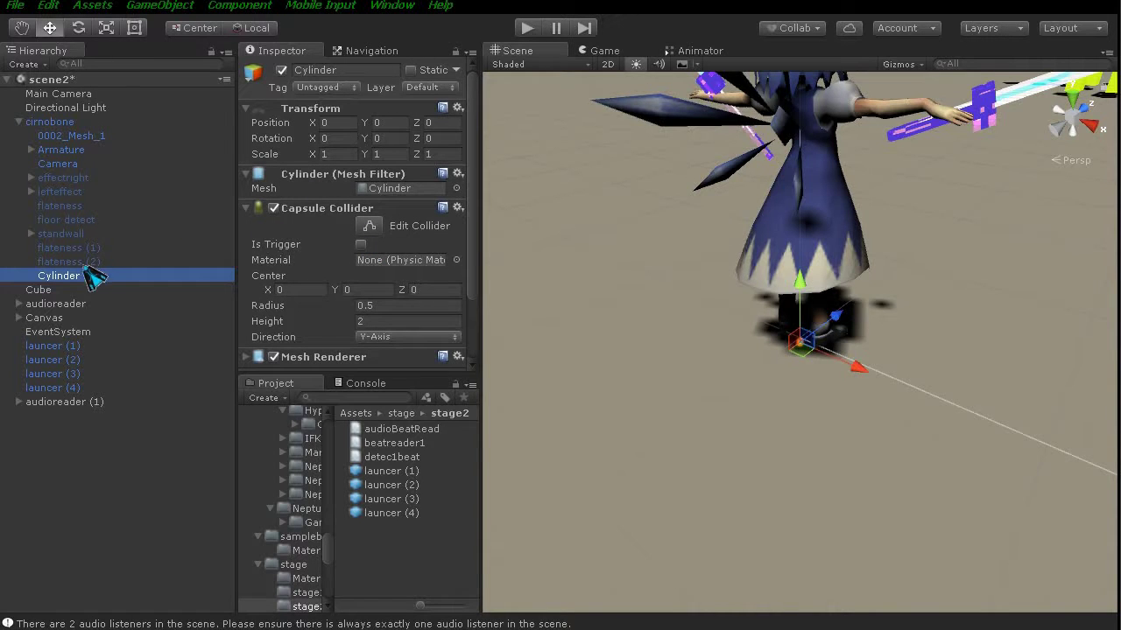
Stretch the Cylinder with the Scale tool and move it out to the scene root.
left_click(133, 28)
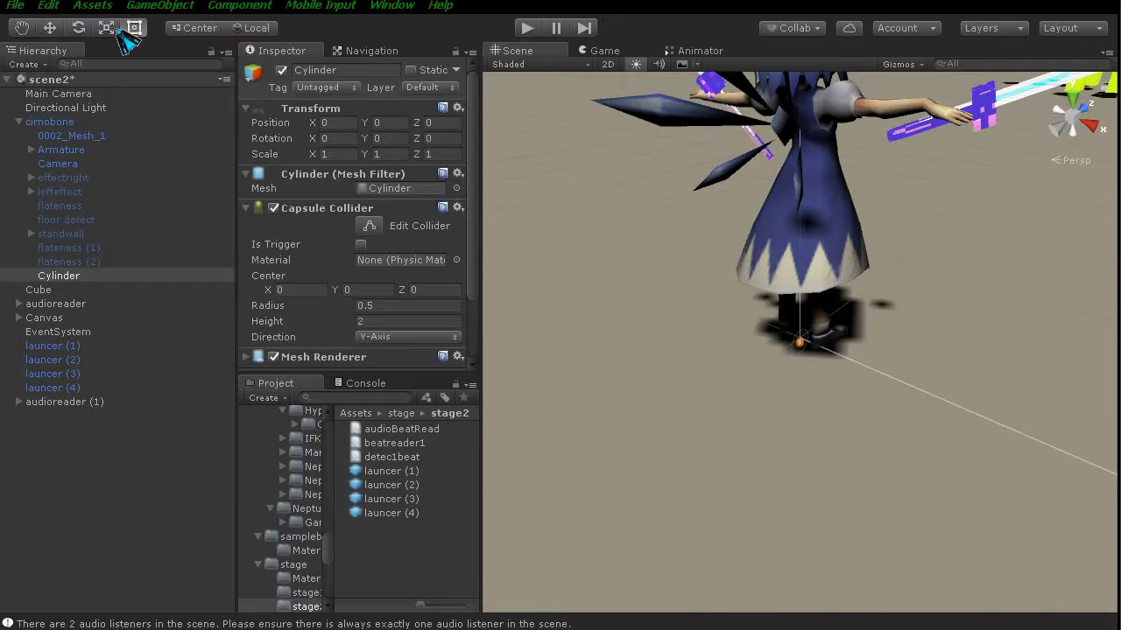
left_click(106, 27)
left_click_drag(866, 374, 1077, 464)
mouse_move(800, 280)
left_mouse_down()
mouse_move(803, 474)
mouse_move(805, 455)
left_mouse_up()
left_click_drag(859, 370, 901, 413)
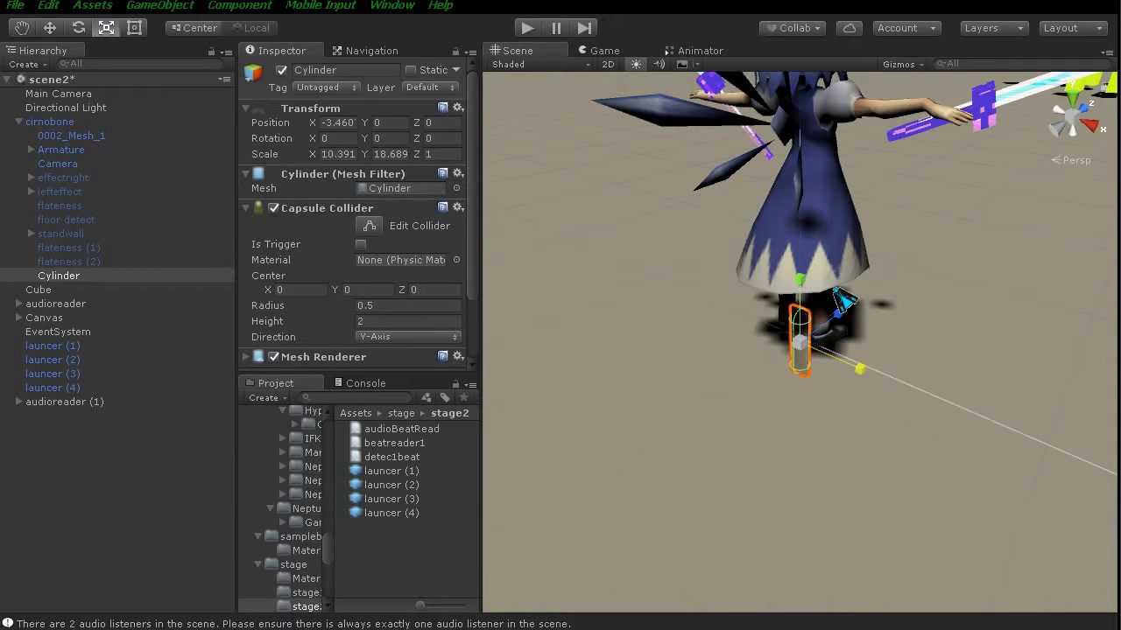
left_click_drag(843, 300, 893, 300)
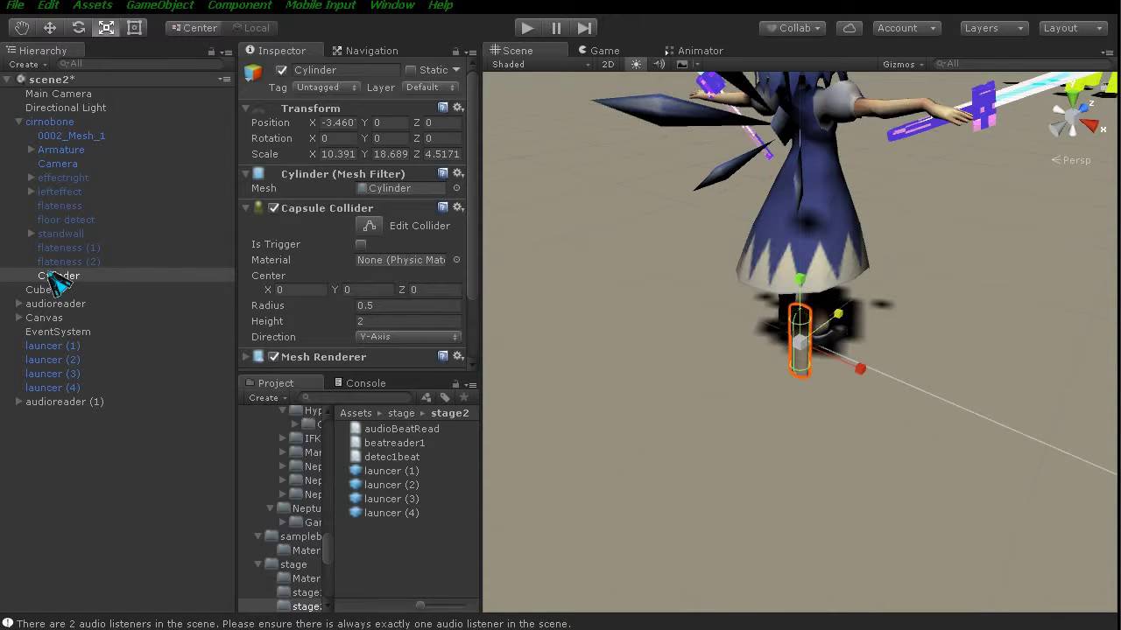
left_click_drag(56, 278, 70, 81)
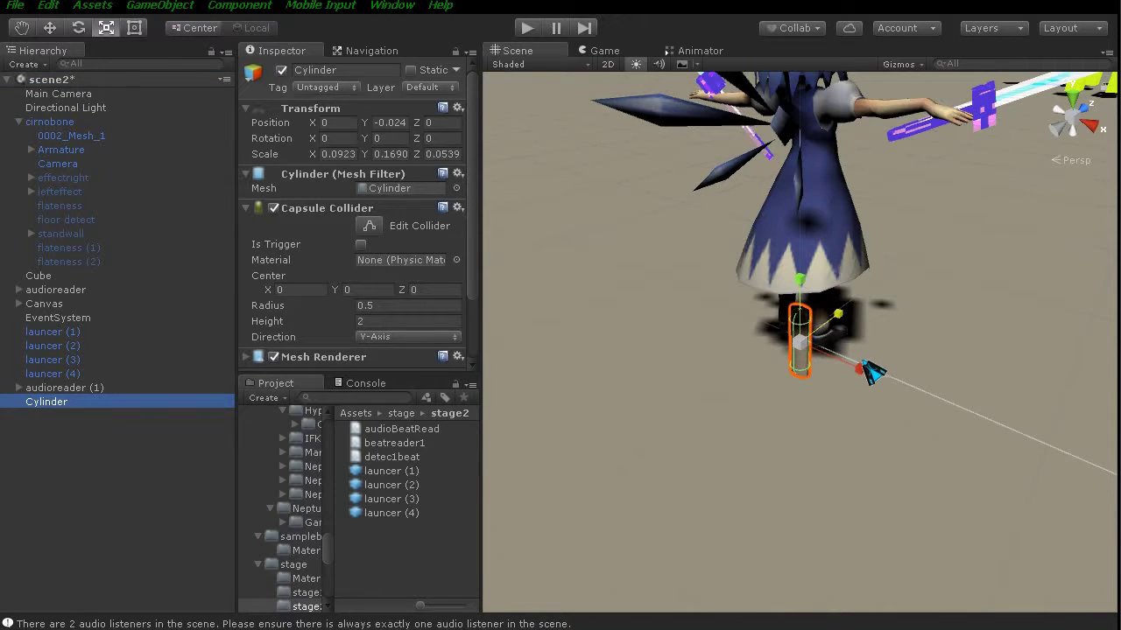
left_click_drag(867, 371, 946, 408)
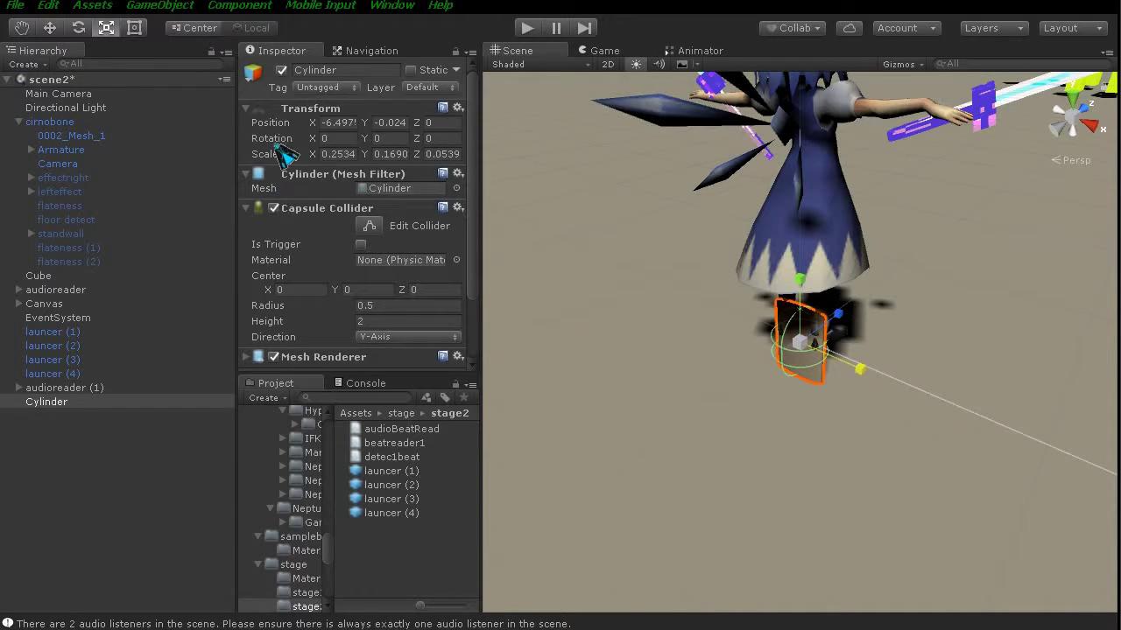
Reset the Cylinder's scale to 1 on X, Y and Z.
left_click(337, 153)
type("1")
key("Tab")
type("1")
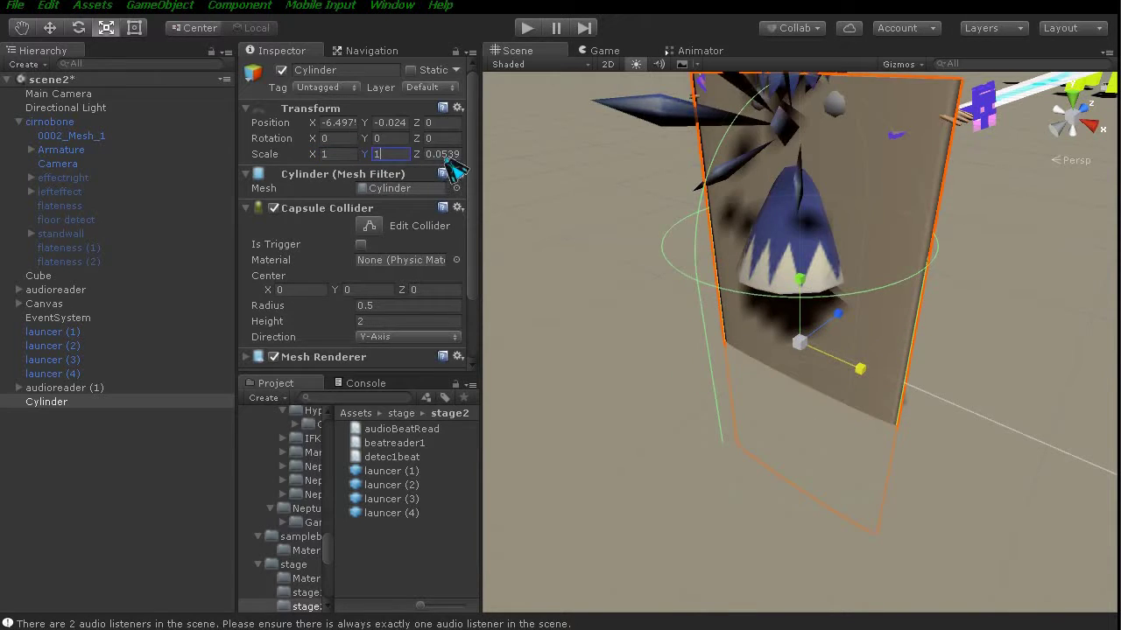
key("Tab")
type("1")
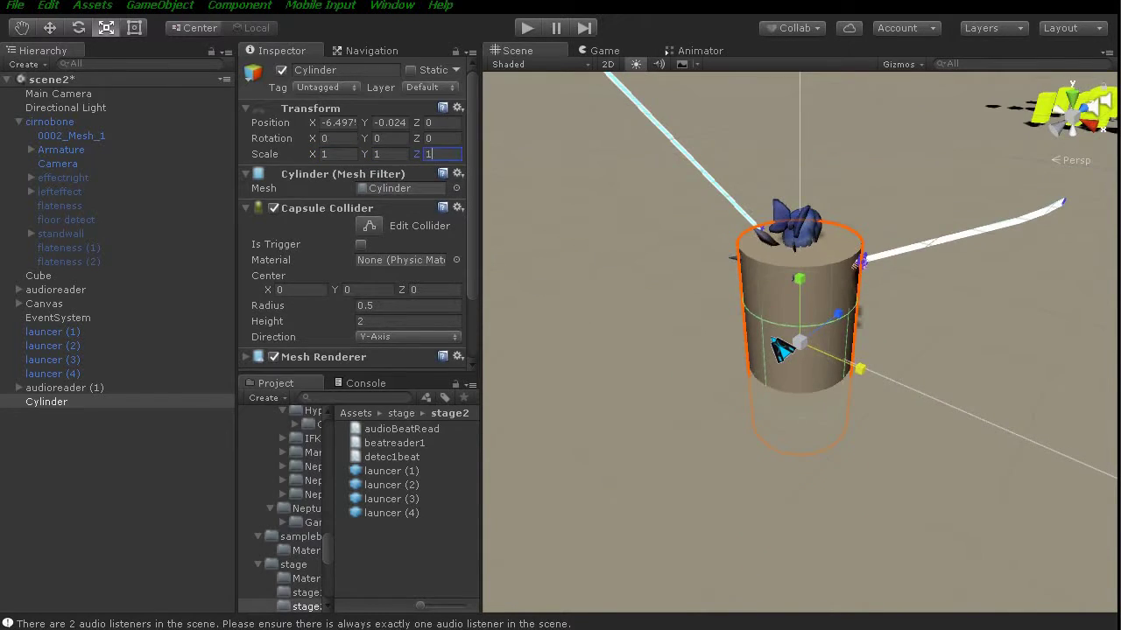
Raise the Cylinder with the Move tool to Y 0.911.
middle_click_drag(782, 348, 663, 323)
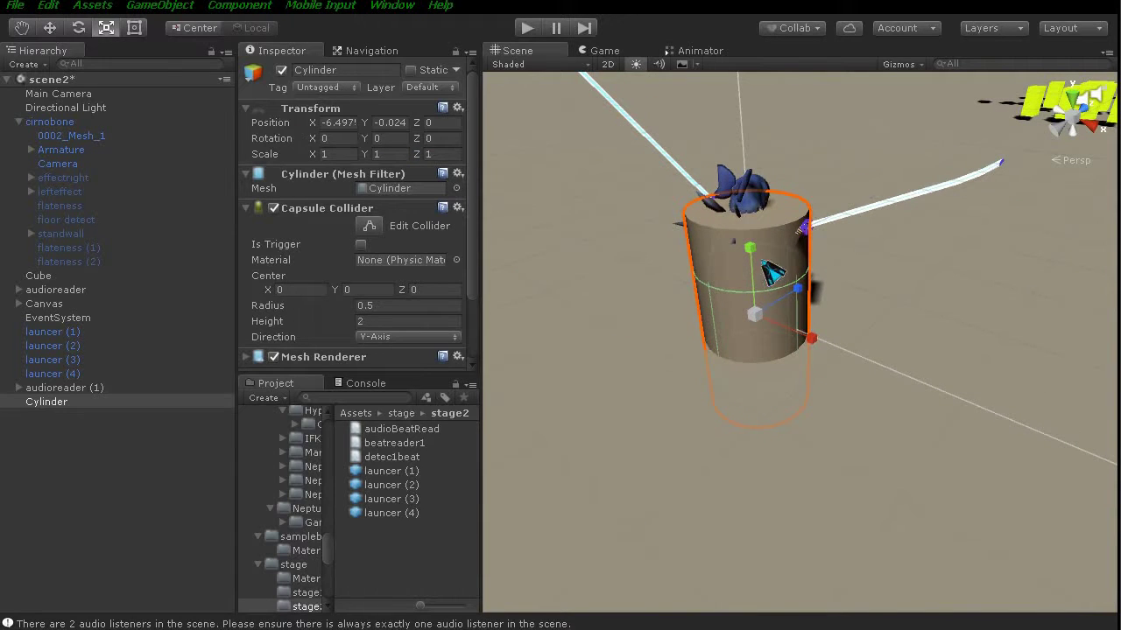
left_click(49, 27)
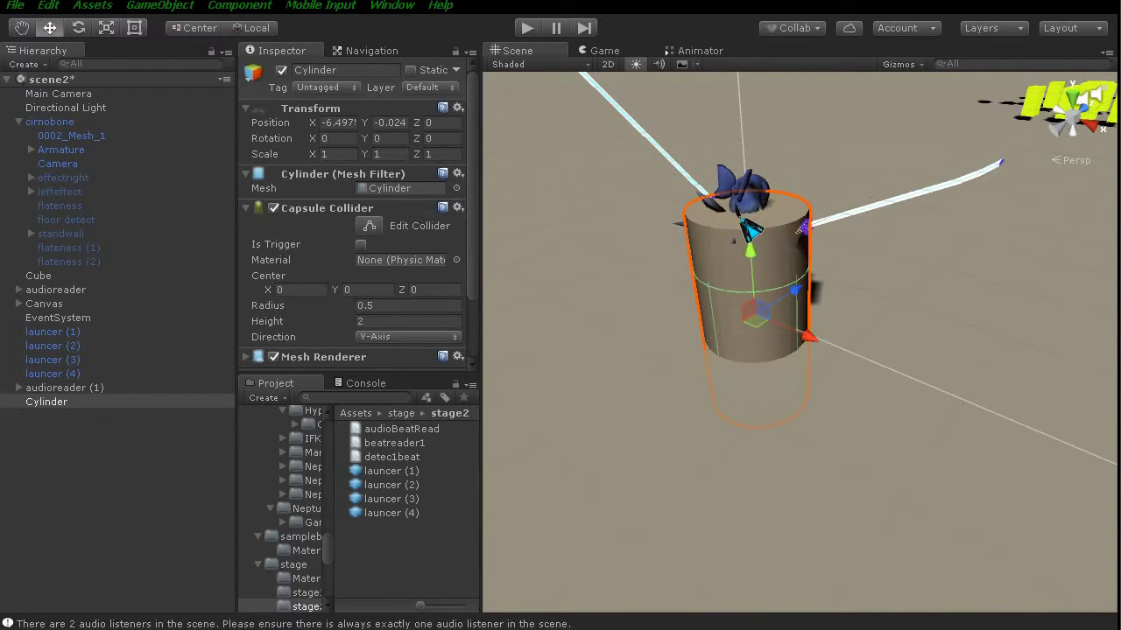
left_click_drag(751, 251, 749, 188)
middle_click_drag(783, 318, 627, 413)
mouse_move(627, 414)
left_mouse_down("alt")
mouse_move(688, 382)
mouse_move(676, 457)
left_mouse_up("alt")
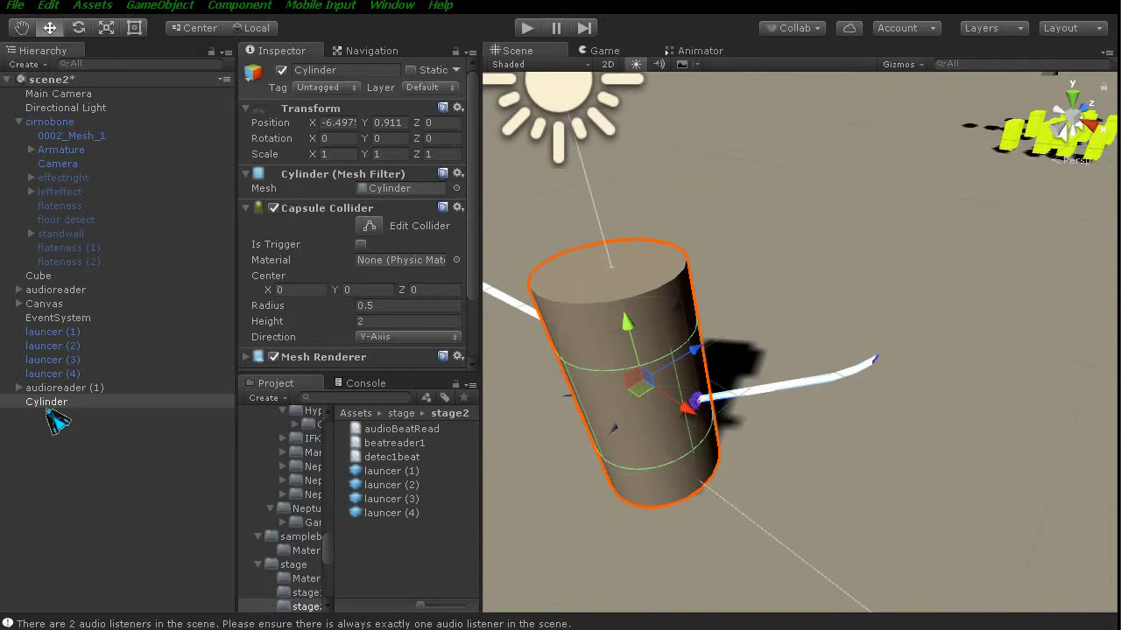
Add a child Camera to the Cylinder and raise it to Y 0.567 inside it.
right_click(49, 408)
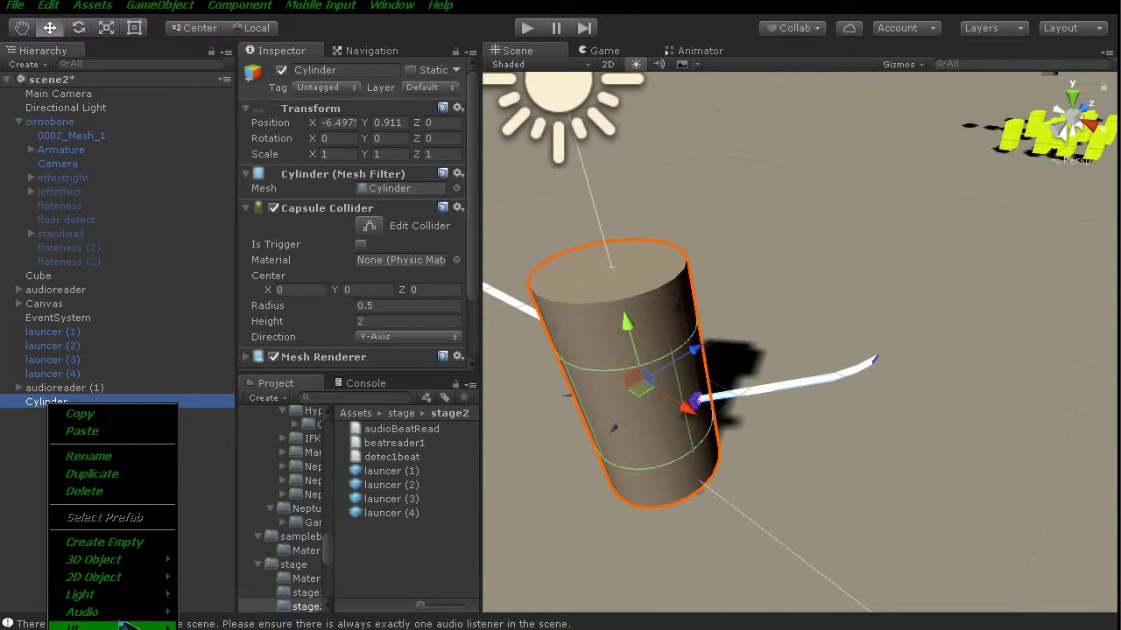
mouse_move(136, 610)
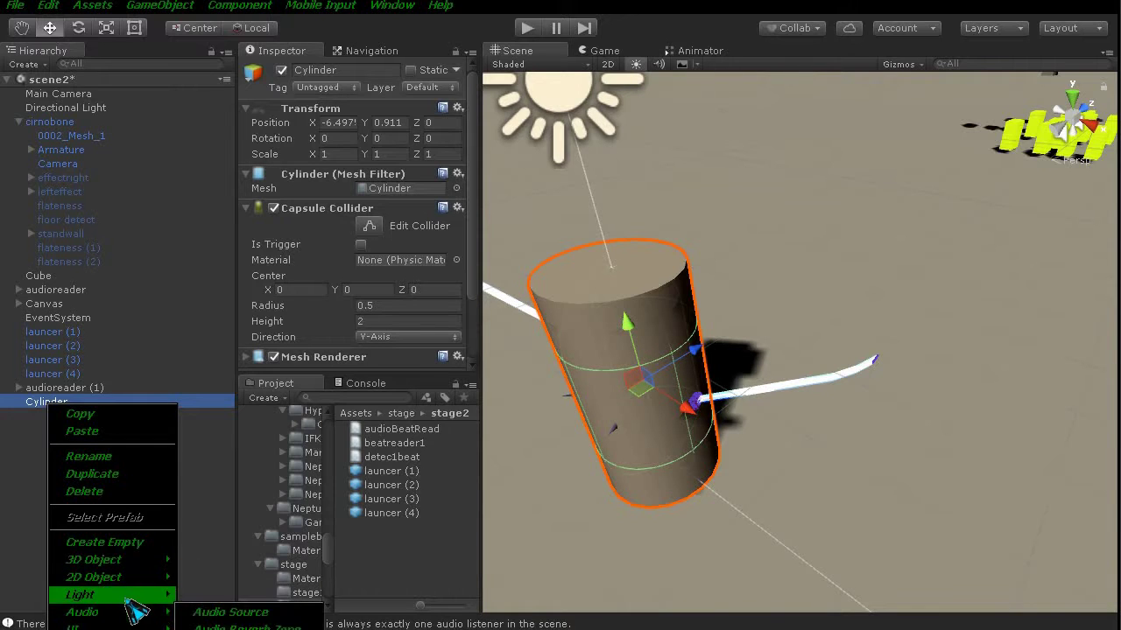
left_click(24, 454)
left_click(48, 390)
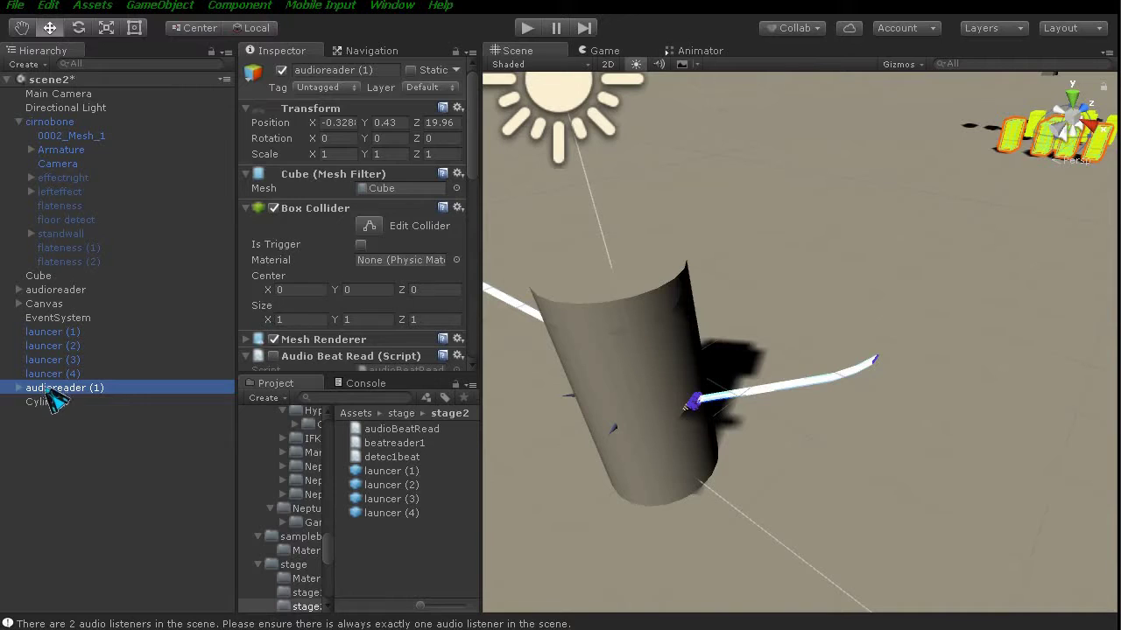
right_click(54, 406)
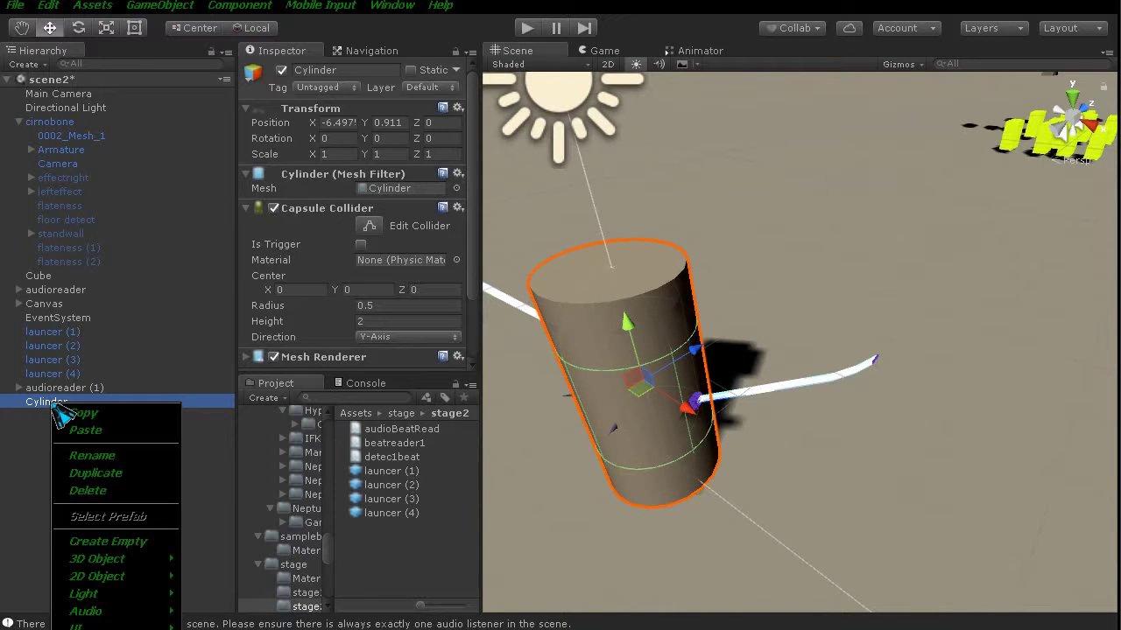
left_click(25, 450)
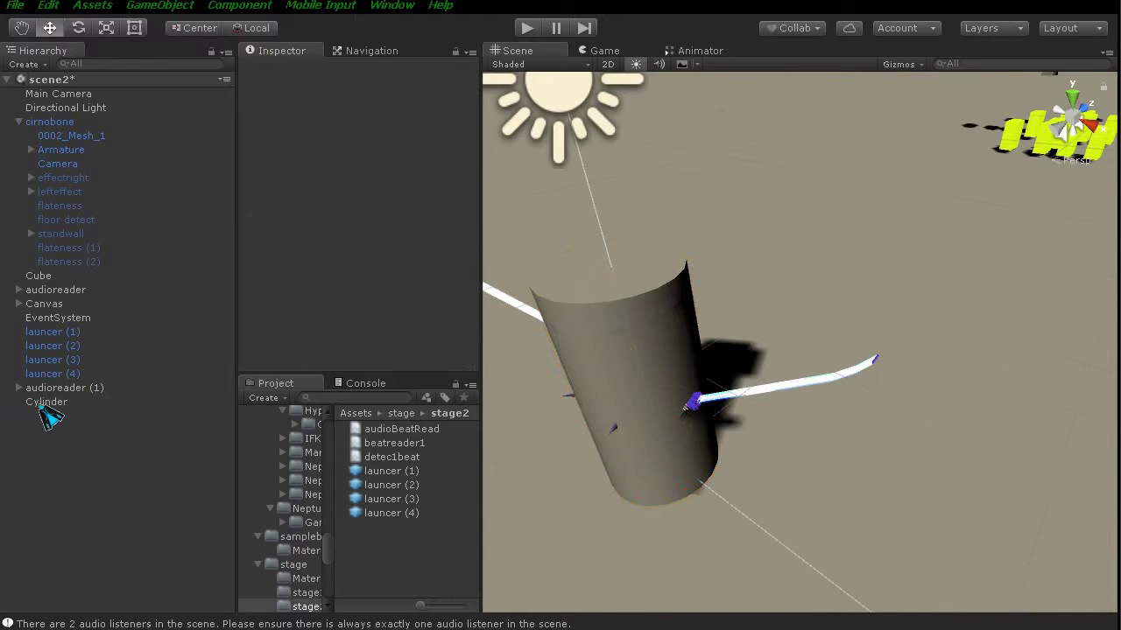
left_click_drag(45, 407, 55, 96)
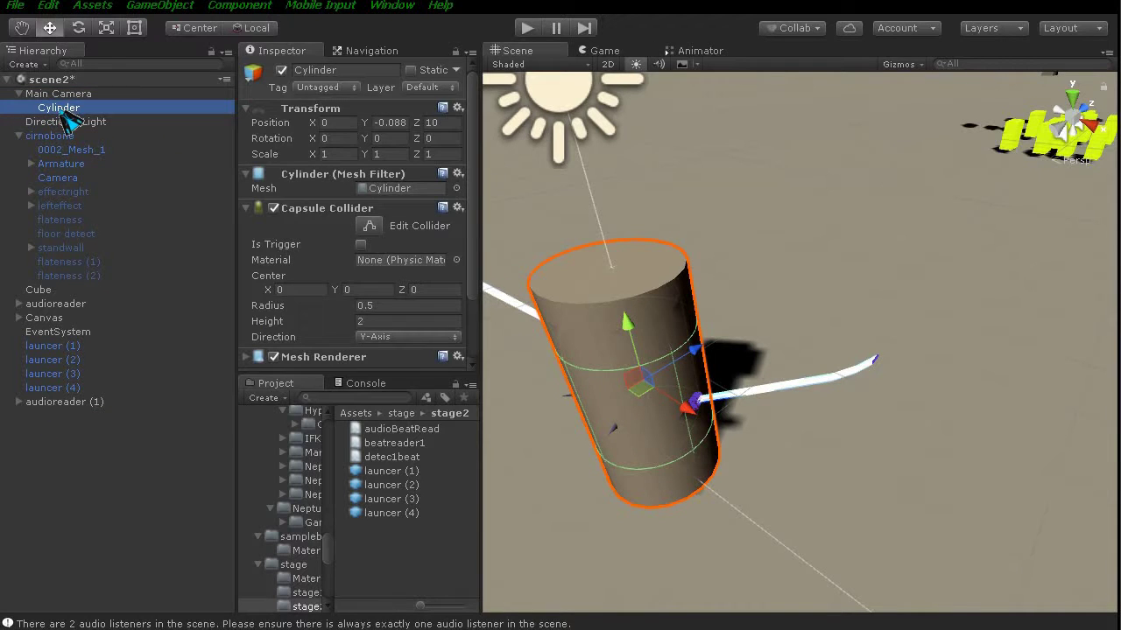
right_click(62, 111)
left_click(143, 373)
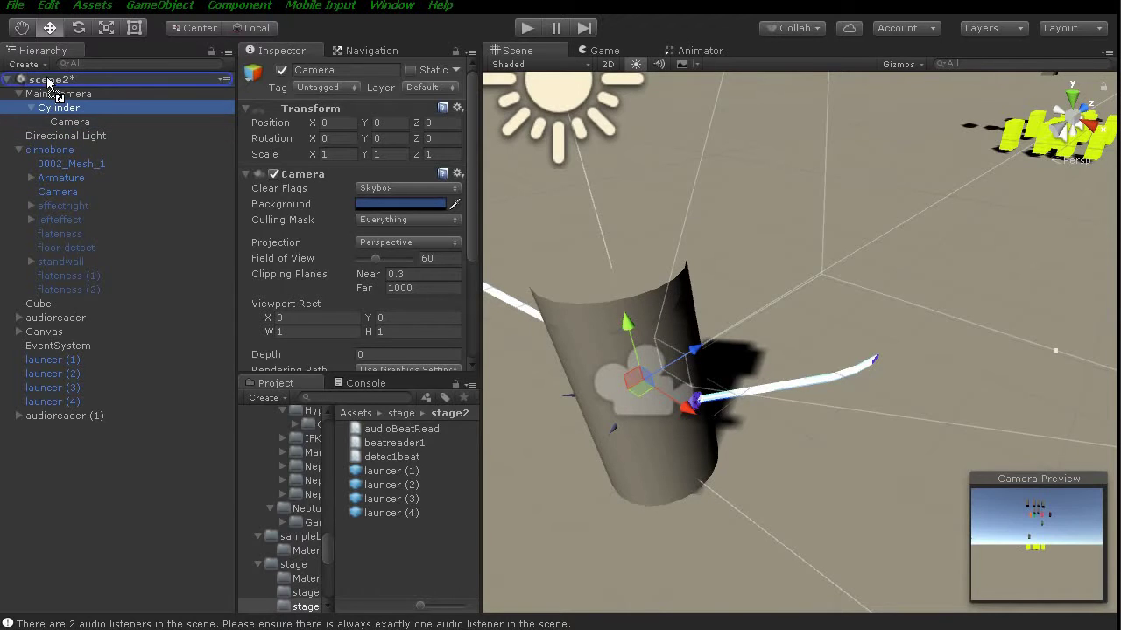
left_click_drag(61, 110, 52, 80)
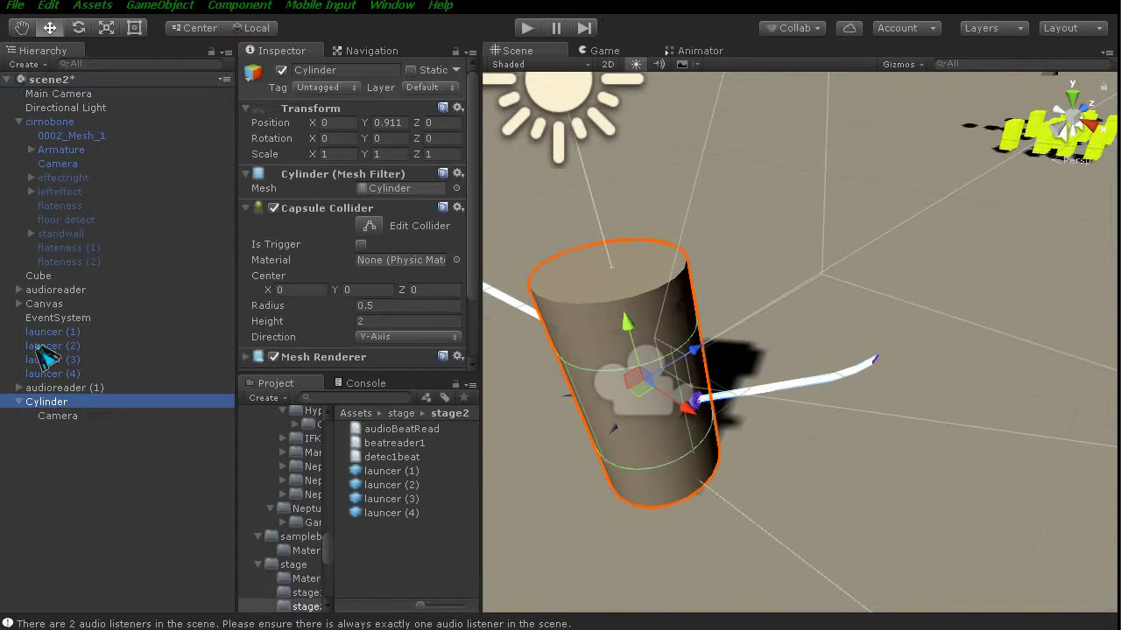
left_click(68, 417)
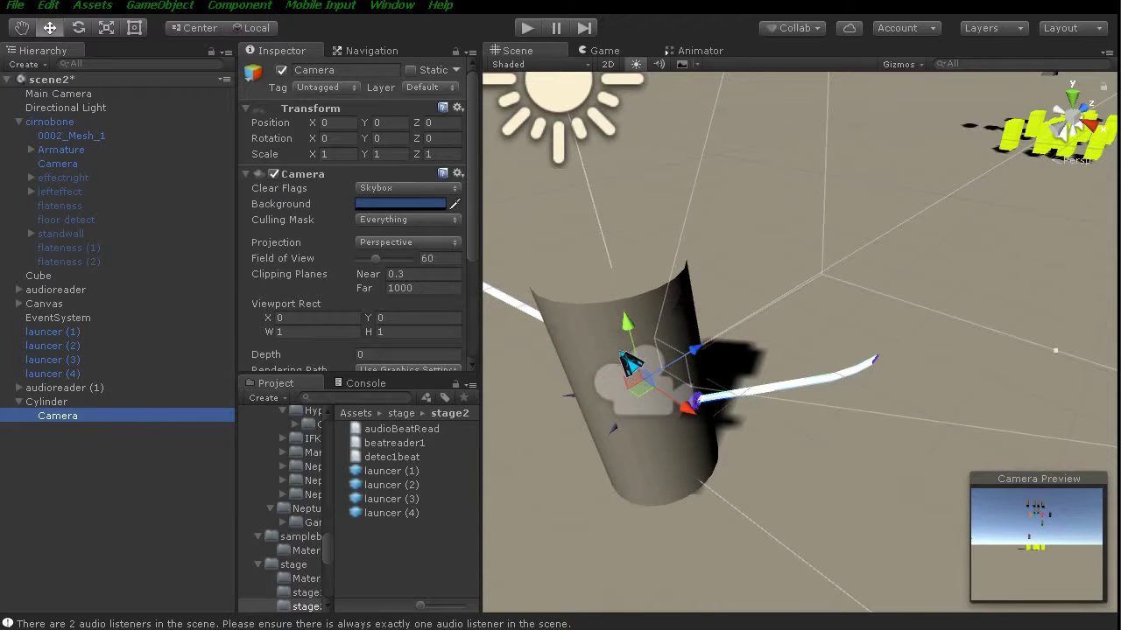
left_click_drag(627, 324, 608, 259)
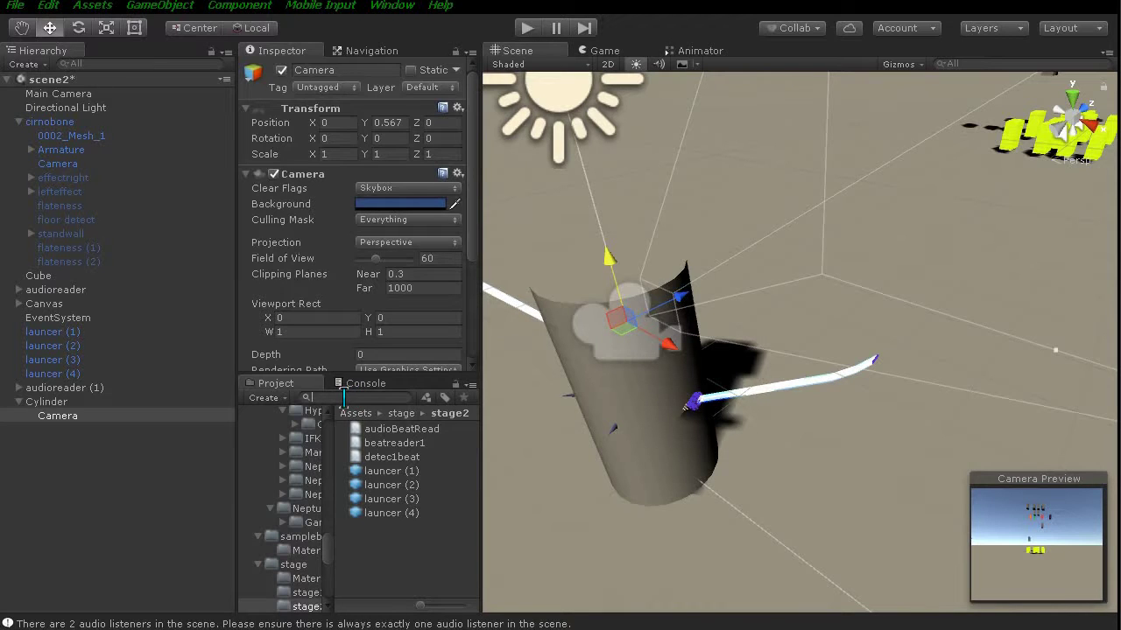
Search the Project assets for 'sim' and select the SimpleMouseRotator script.
type("s")
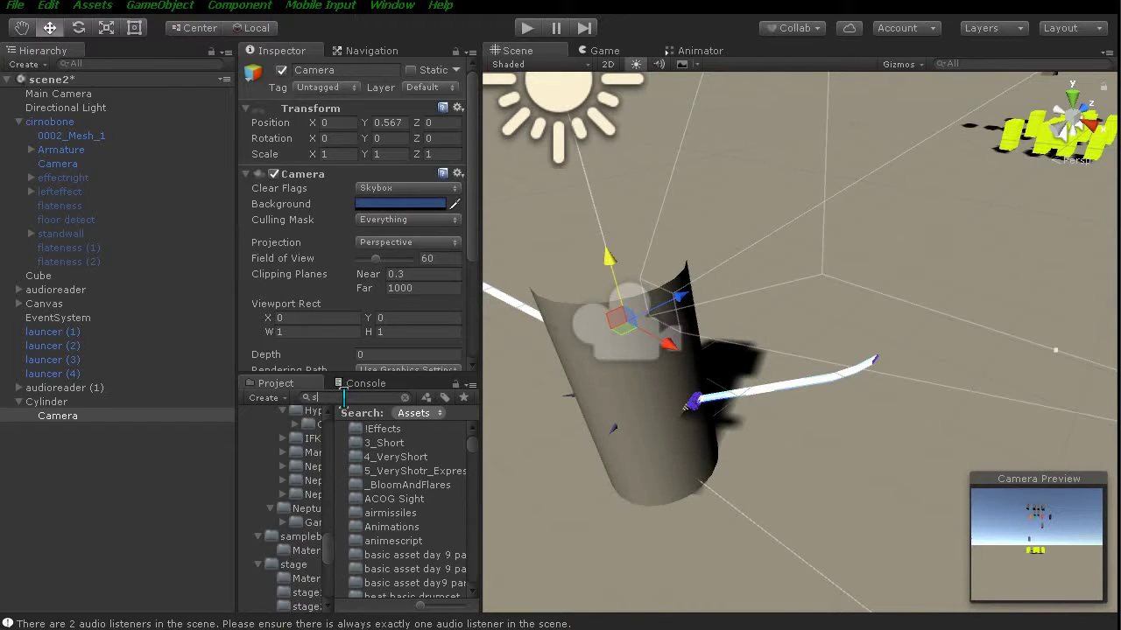
type("y")
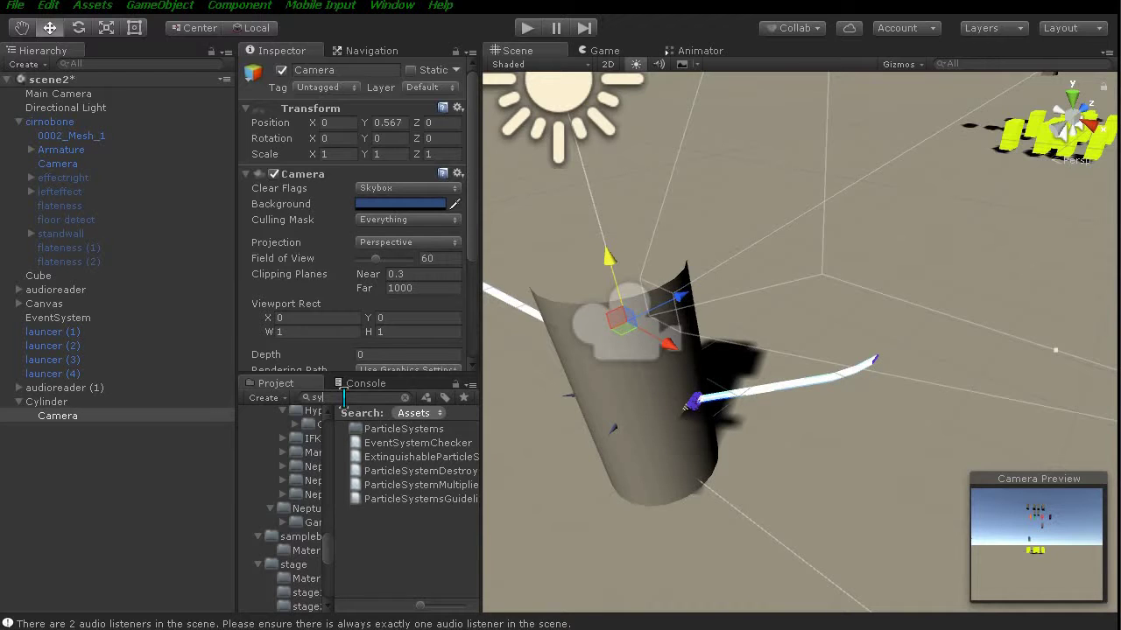
key("BackSpace")
key("BackSpace")
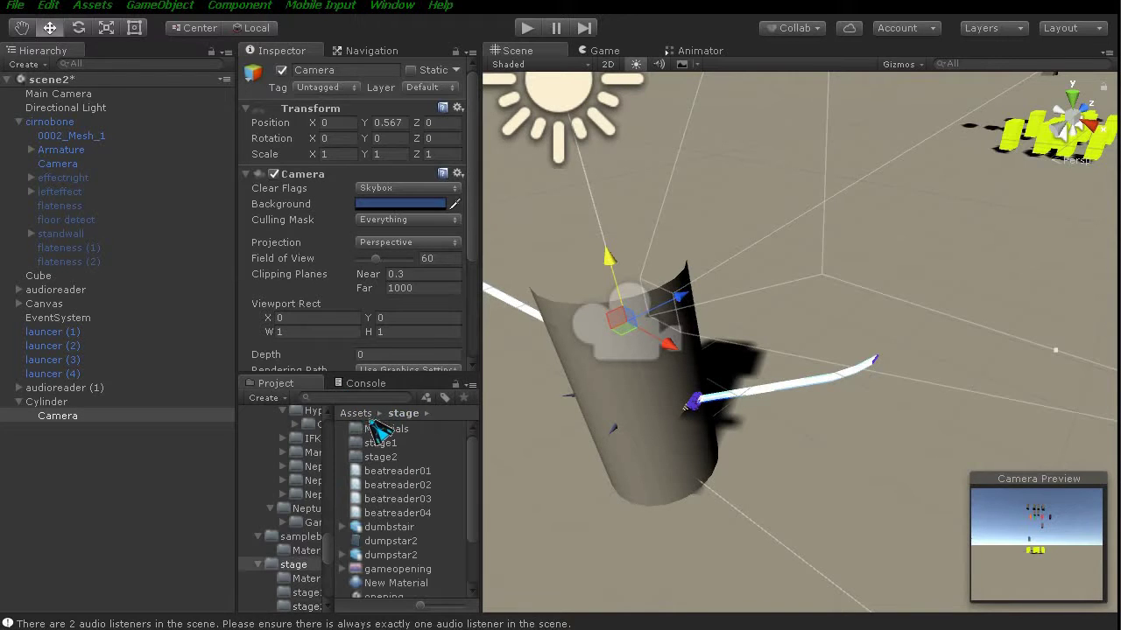
left_click(355, 414)
left_click(353, 398)
type("sy")
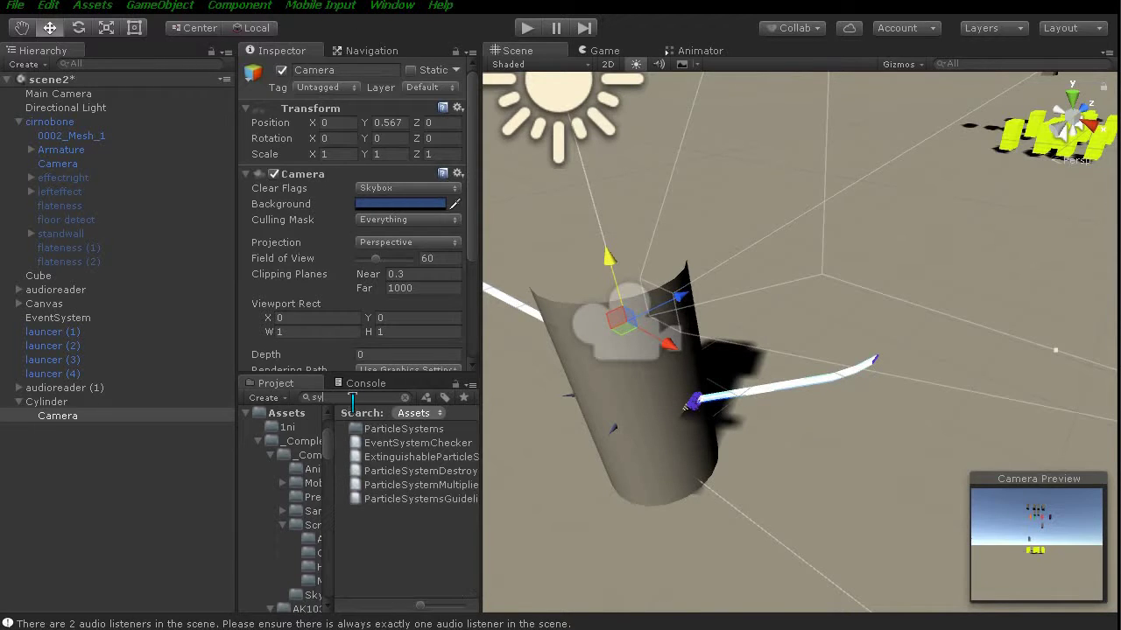
key("BackSpace")
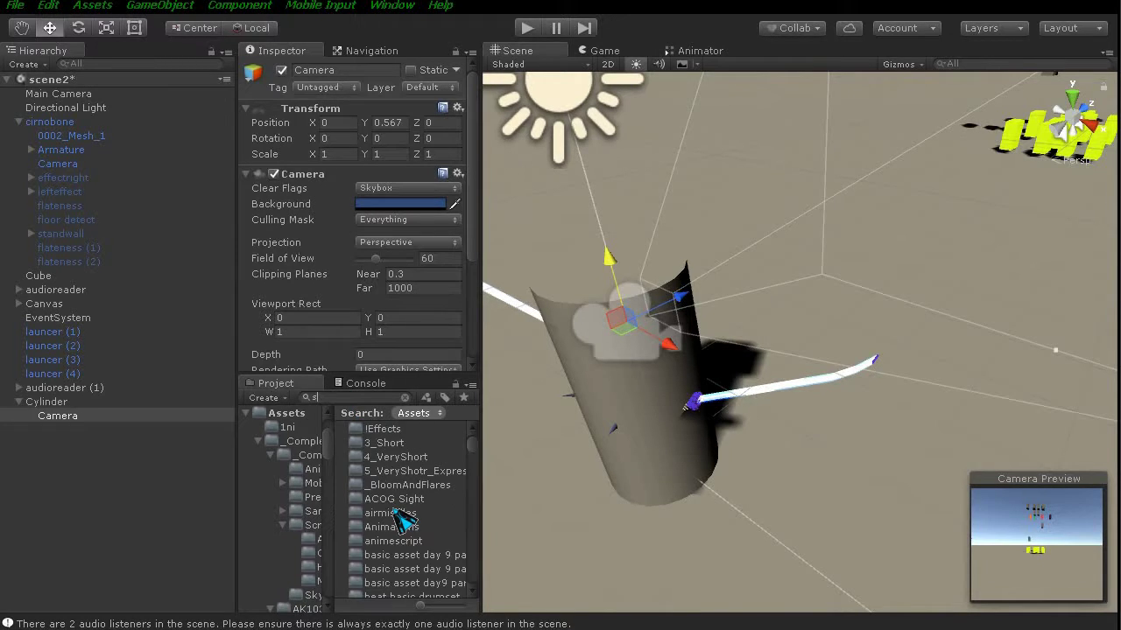
type("i")
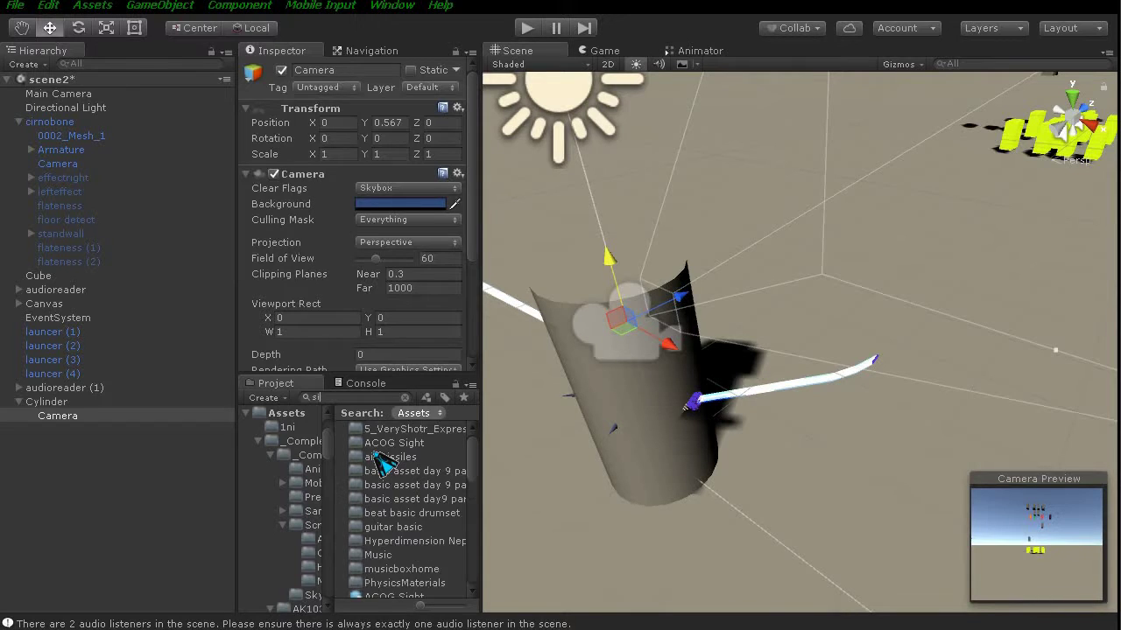
type("m")
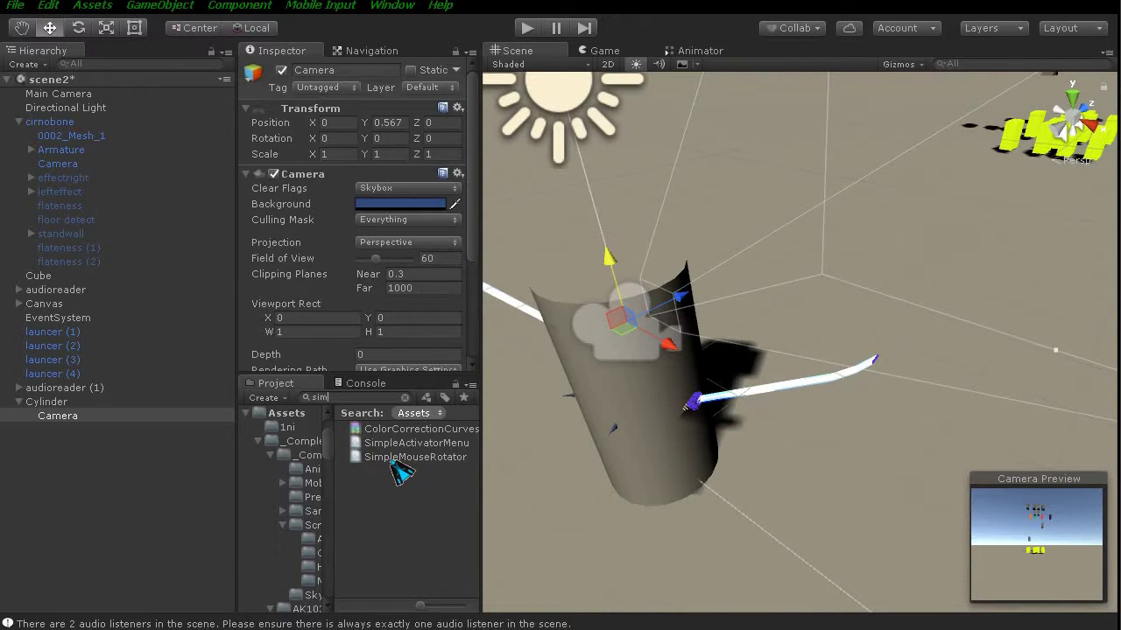
left_click(394, 461)
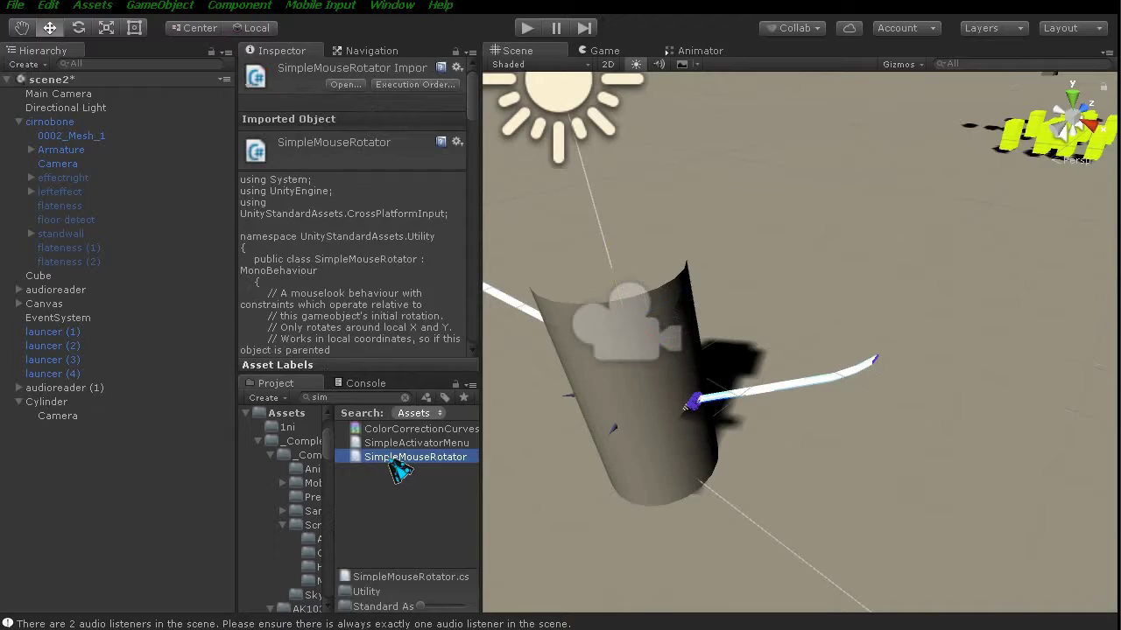
Open SimpleMouseRotator.cs in MonoDevelop and read through it to line 114.
double_click(399, 470)
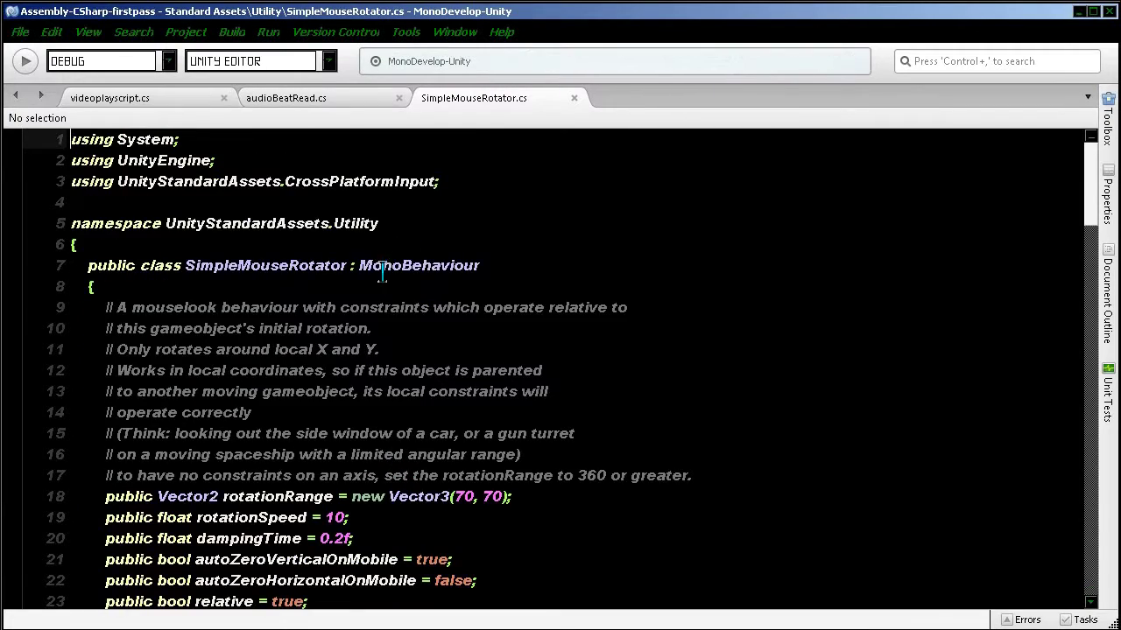
scroll(381, 286, "down", 4)
scroll(381, 285, "up", 4)
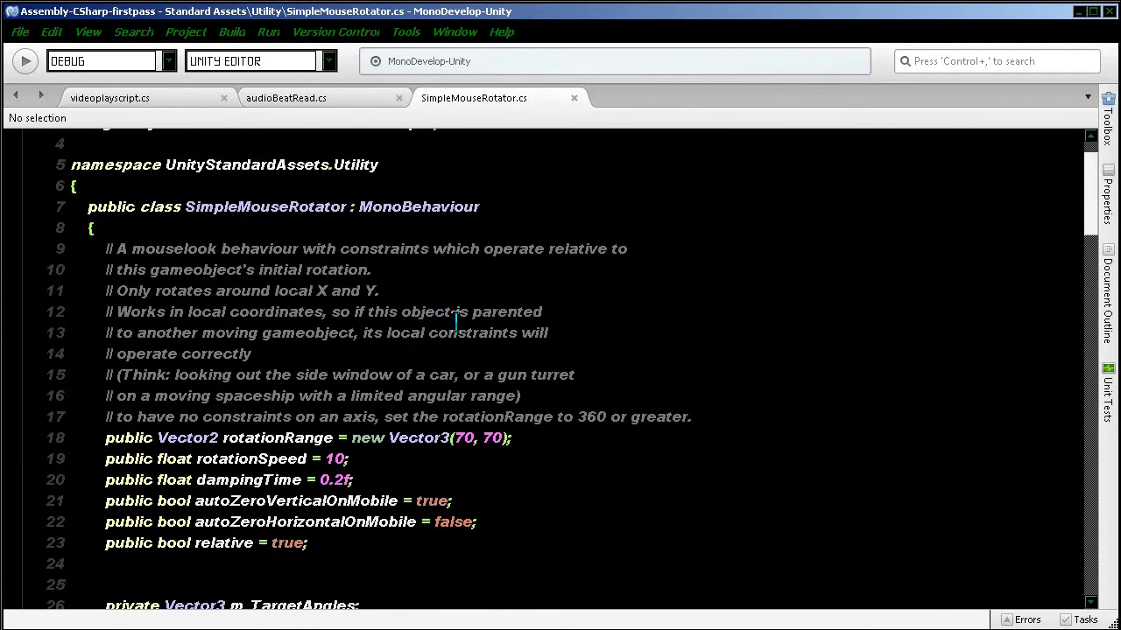
scroll(456, 319, "down", 9)
scroll(480, 320, "down", 4)
scroll(480, 319, "down", 8)
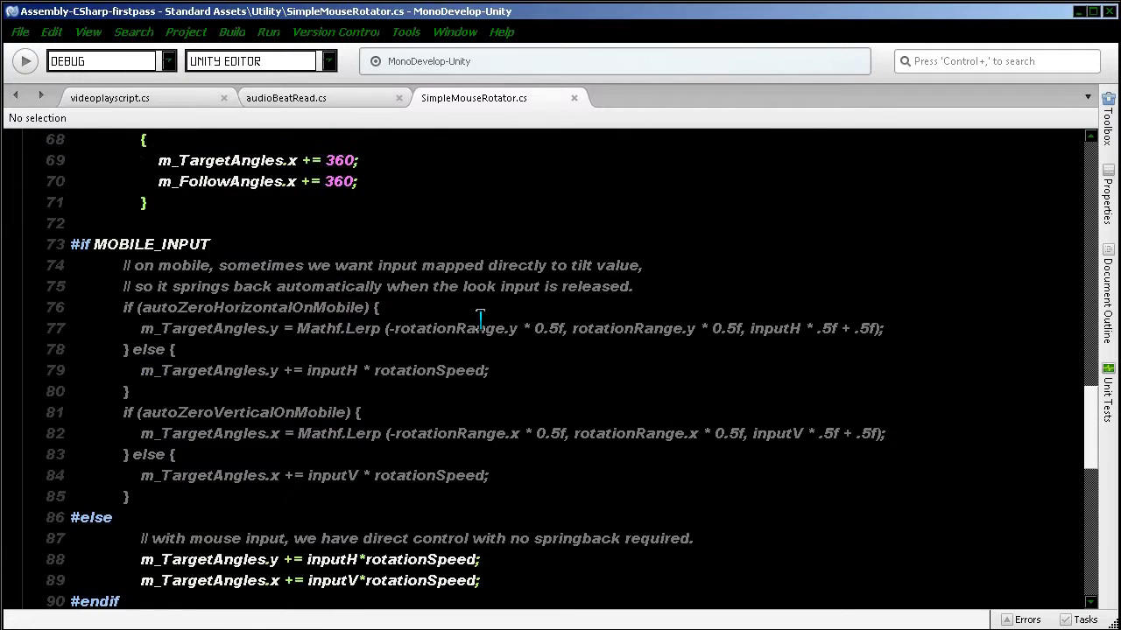
scroll(630, 385, "down", 5)
scroll(631, 385, "down", 6)
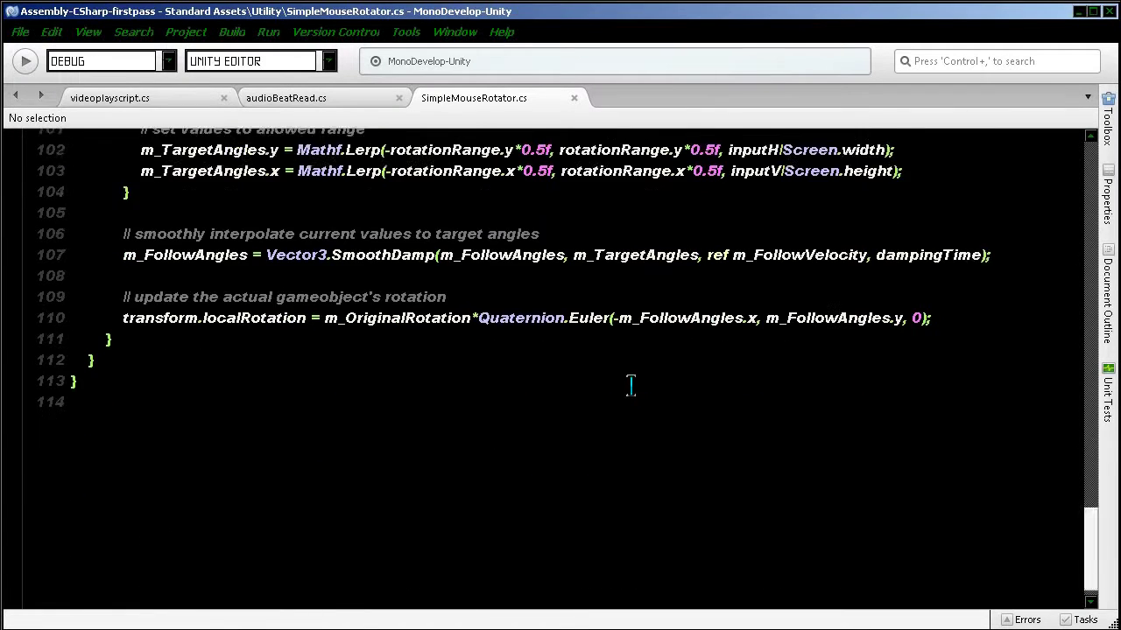
left_click(1078, 11)
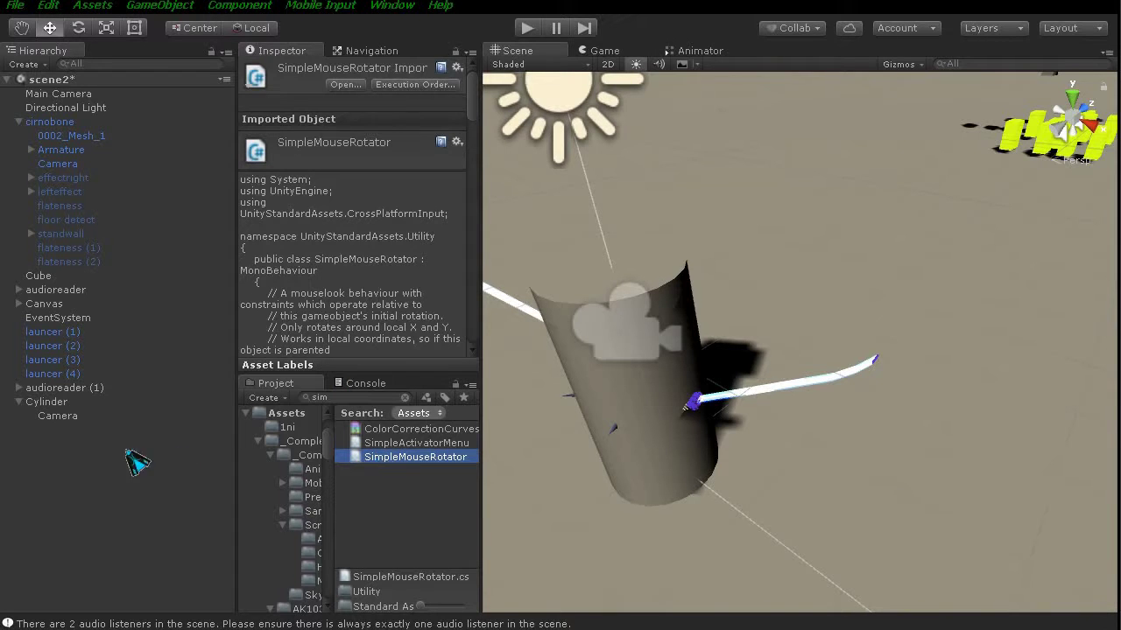
Add a Simple Mouse Rotator component to the Cylinder's Camera.
left_click(68, 416)
scroll(403, 289, "down", 5)
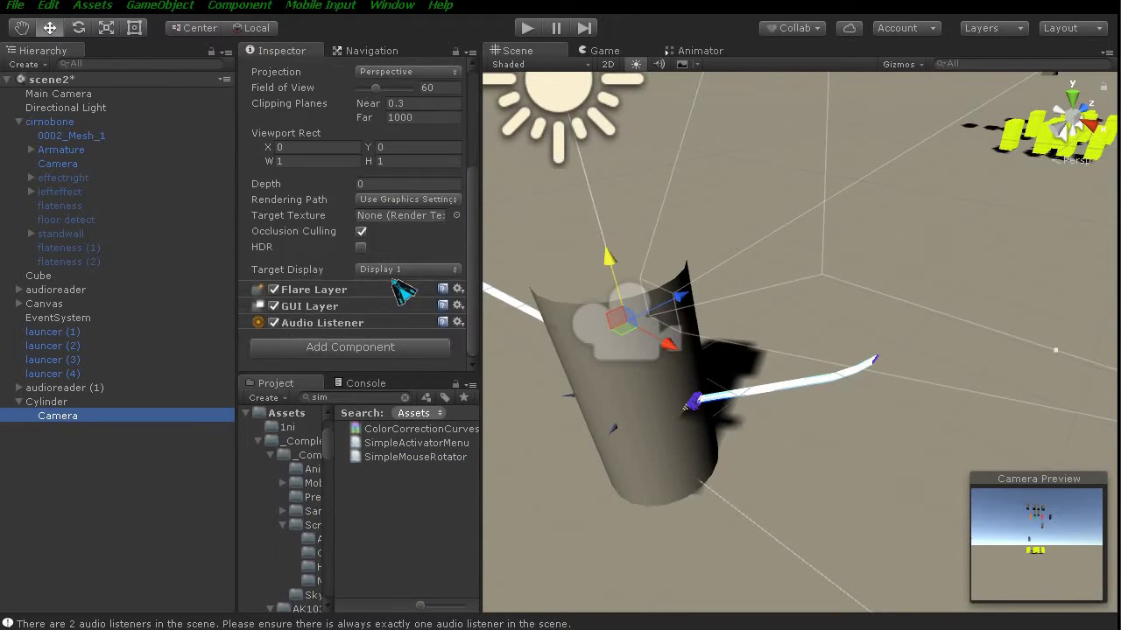
left_click_drag(411, 456, 343, 351)
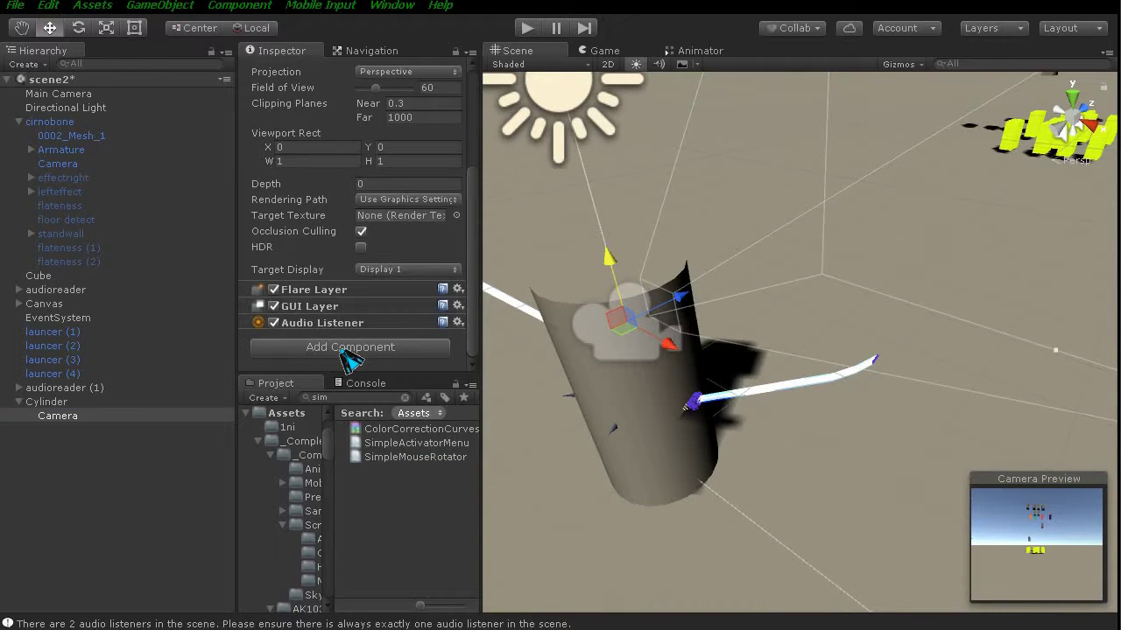
left_click(347, 352)
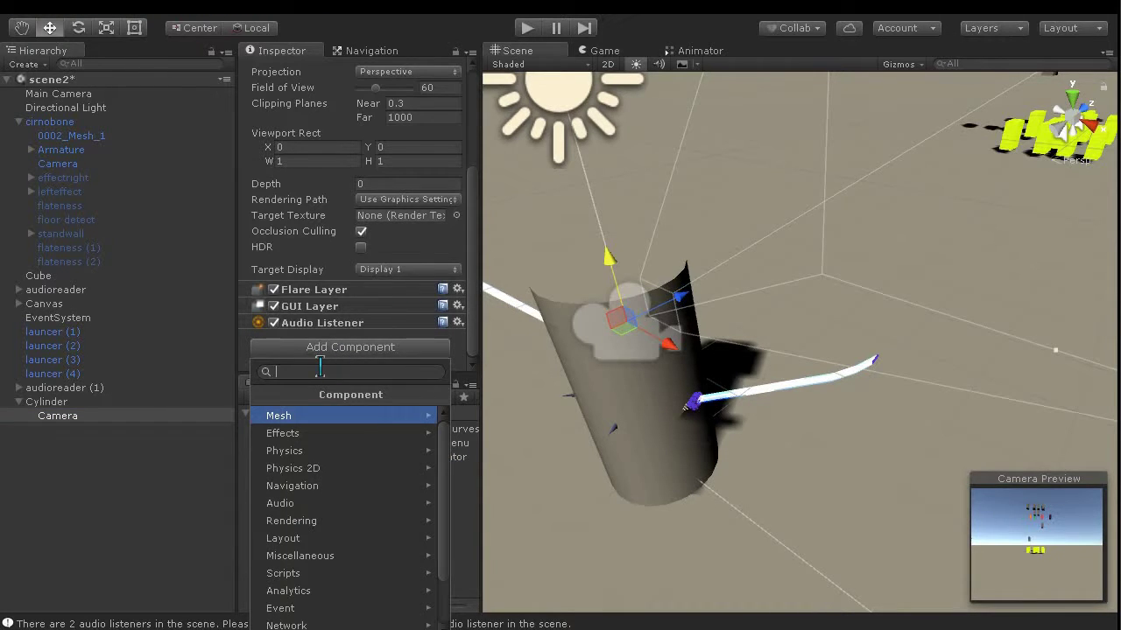
type("simple")
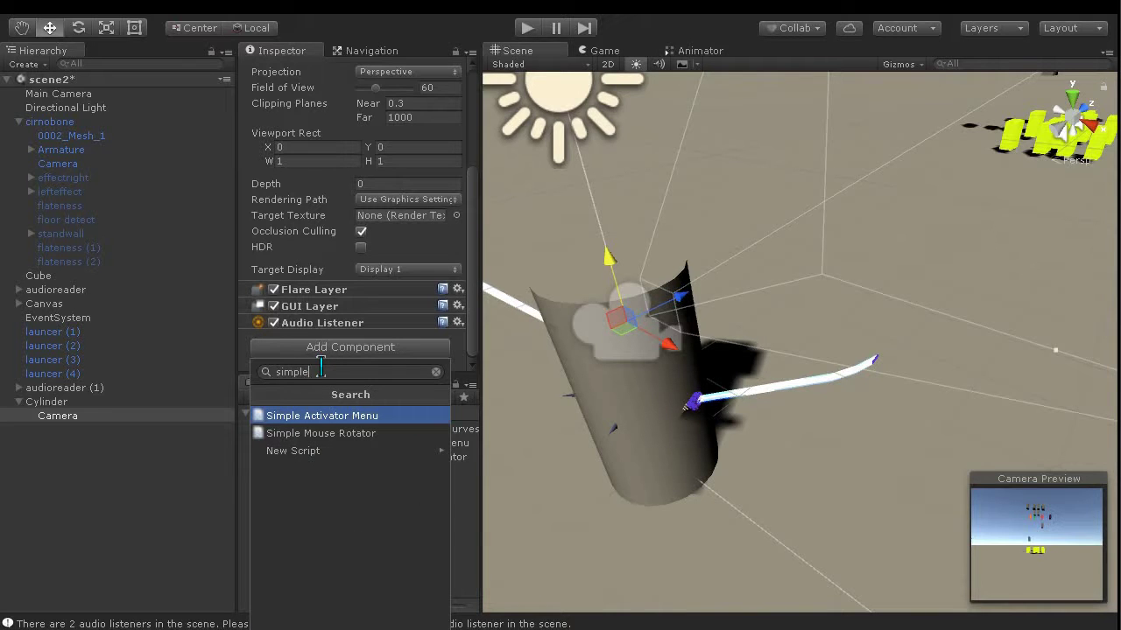
key("Down")
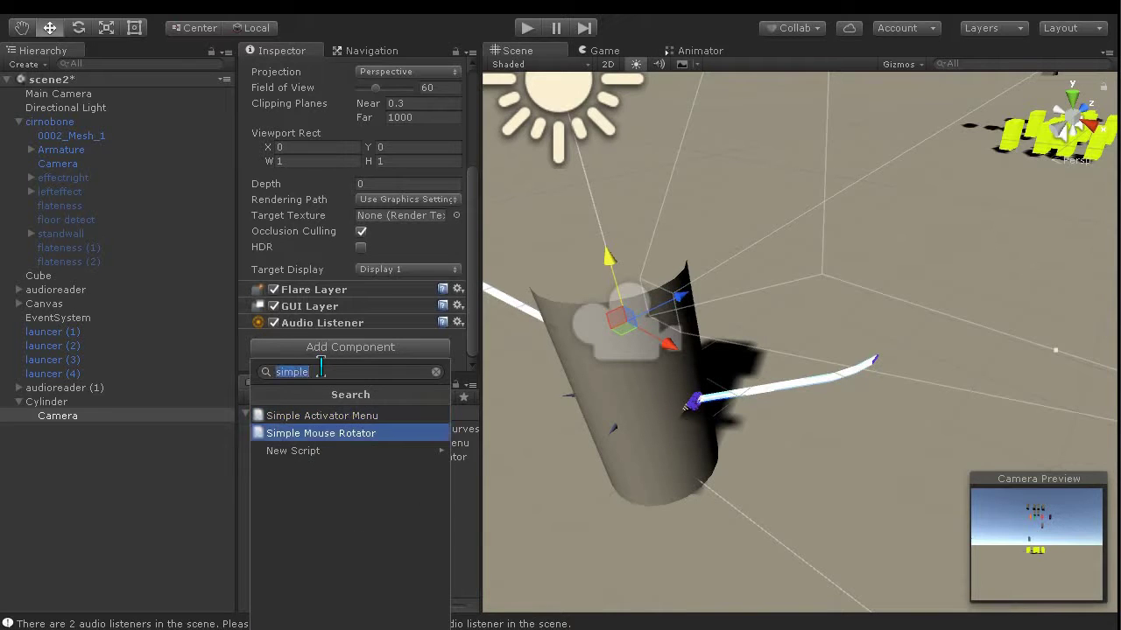
key("Return")
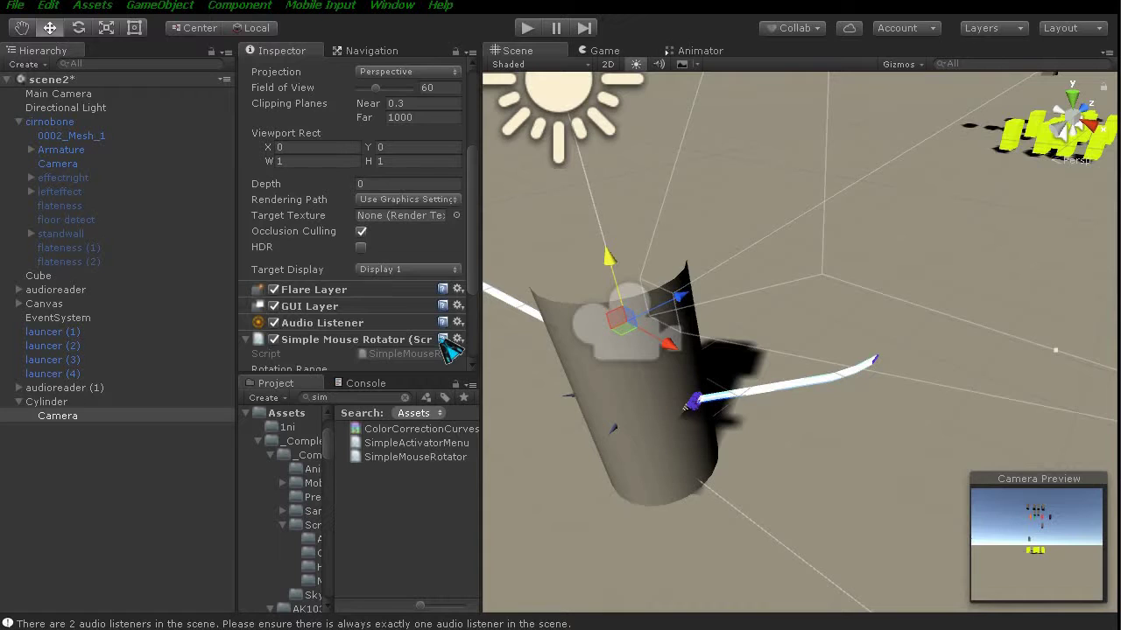
Set the Rotation Range X and Y to 160, then select cirnobone.
scroll(416, 354, "down", 3)
type("160")
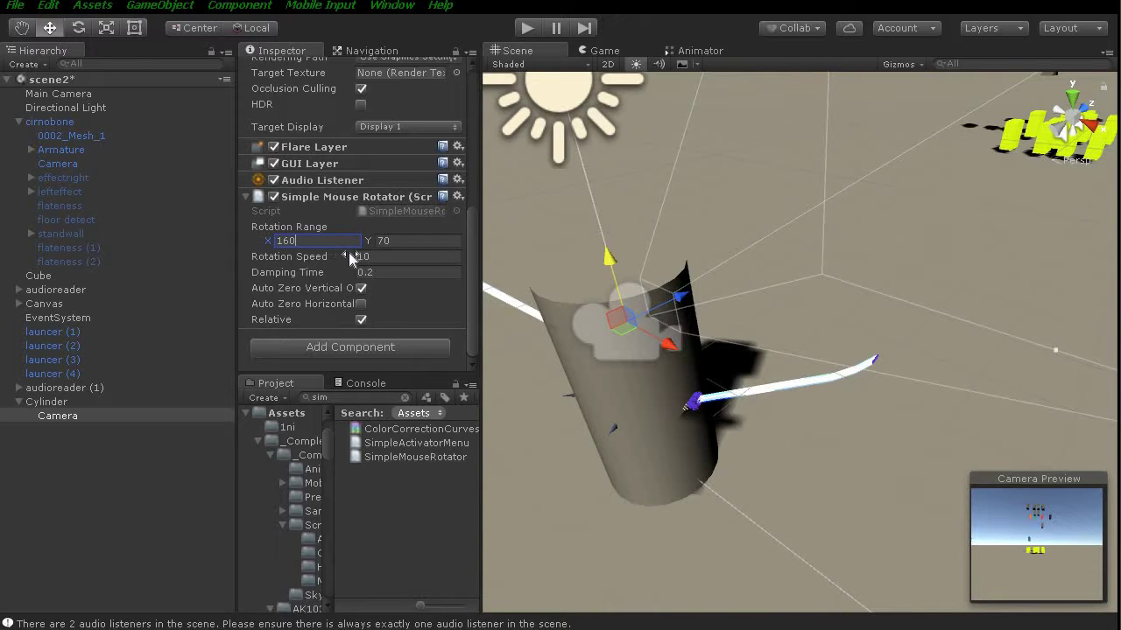
left_click(408, 242)
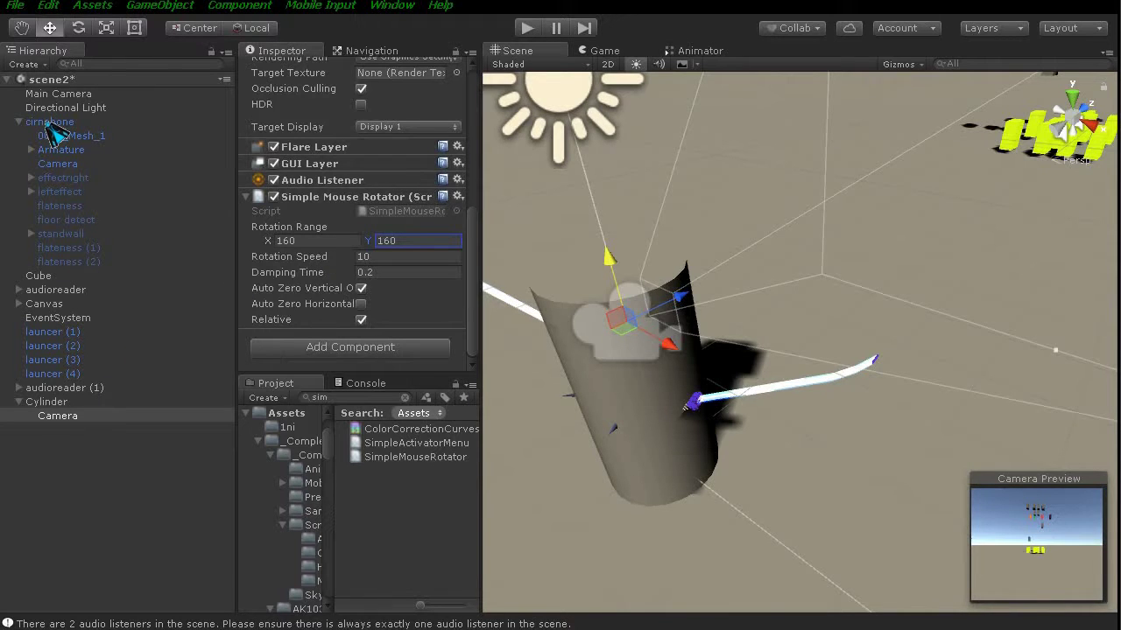
left_click(49, 123)
scroll(298, 113, "up", 10)
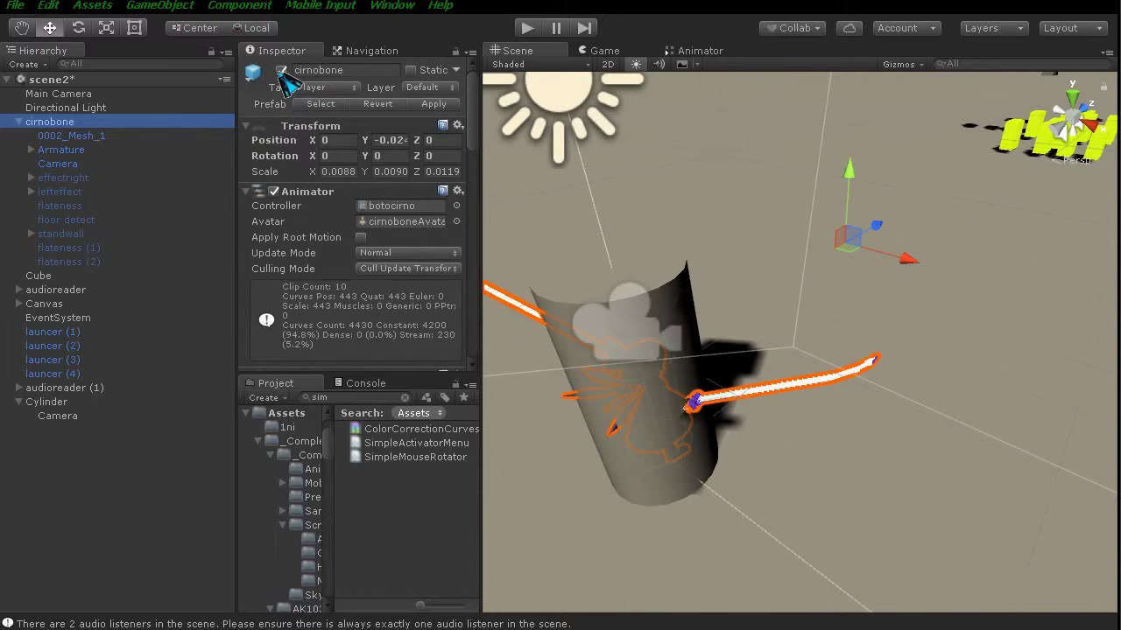
left_click(291, 87)
left_click(529, 29)
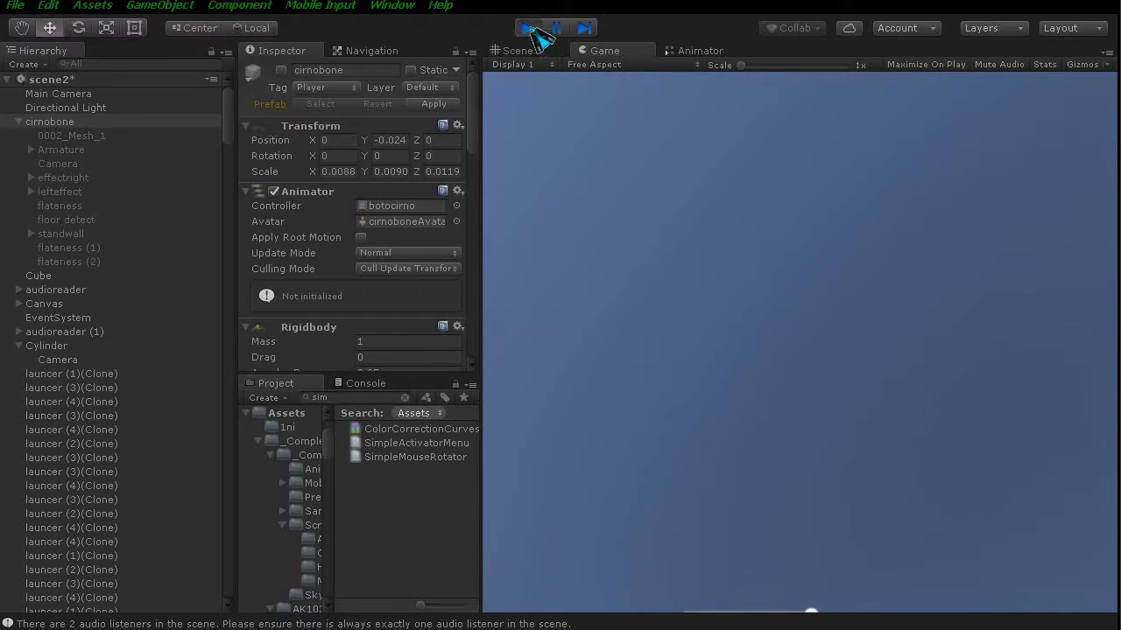
left_click(528, 28)
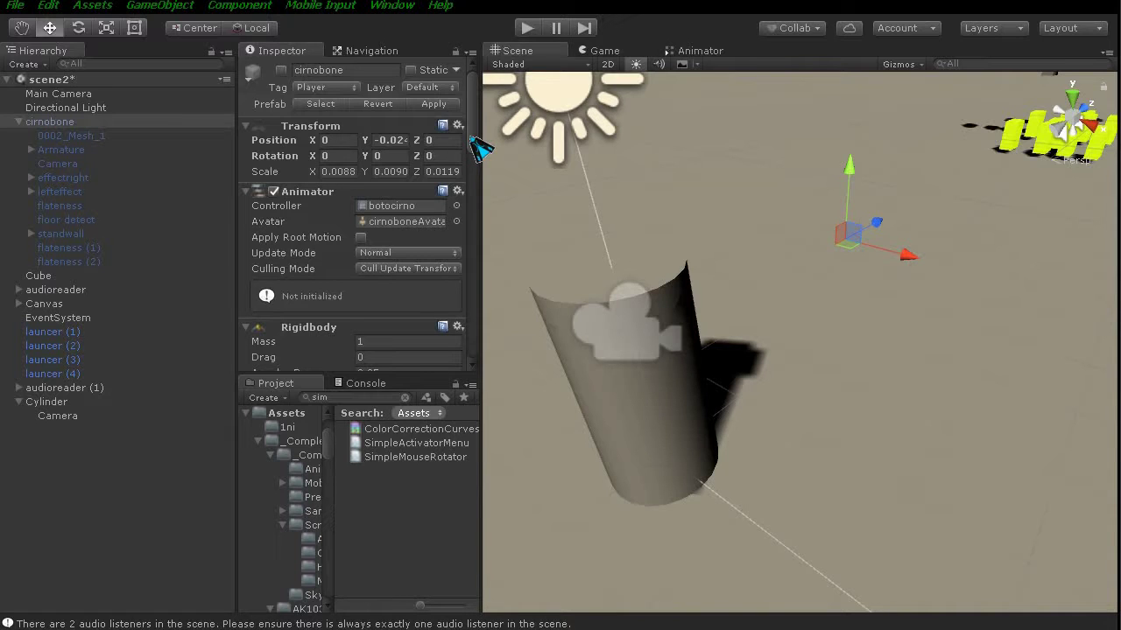
Create a 3D Object > Cylinder as a child of the Cylinder's Camera.
left_click(60, 404)
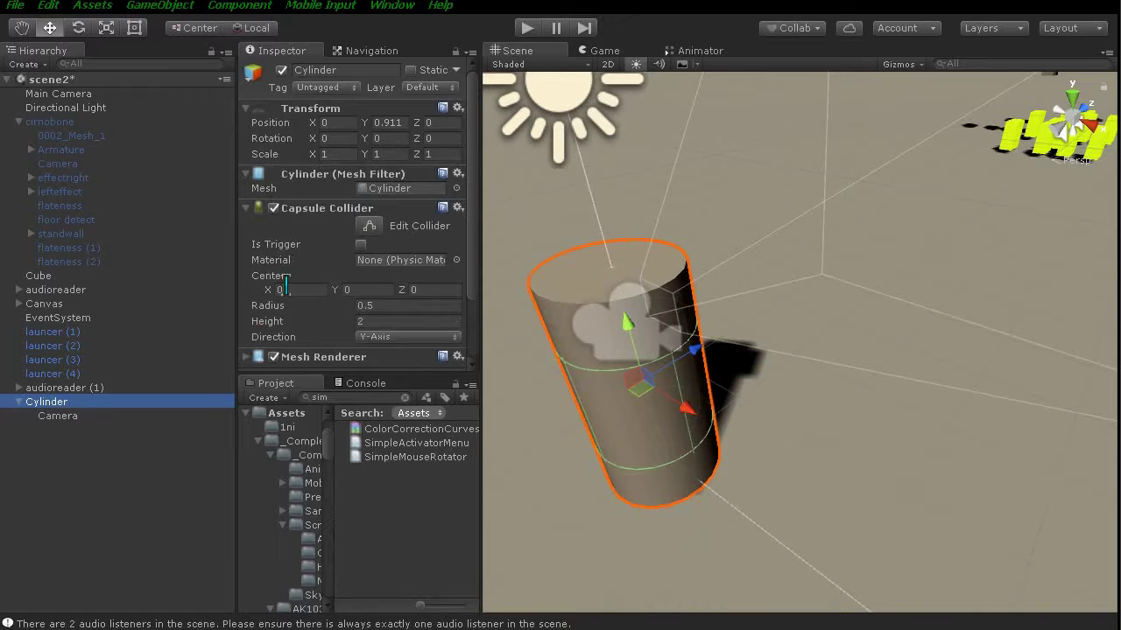
scroll(359, 289, "down", 3)
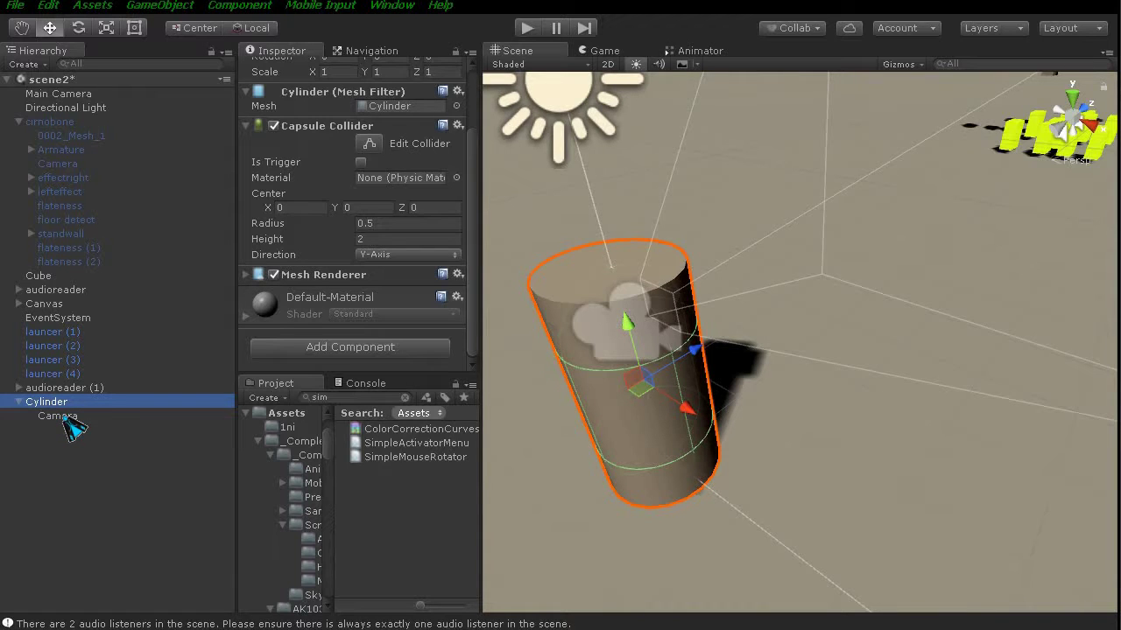
left_click(58, 417)
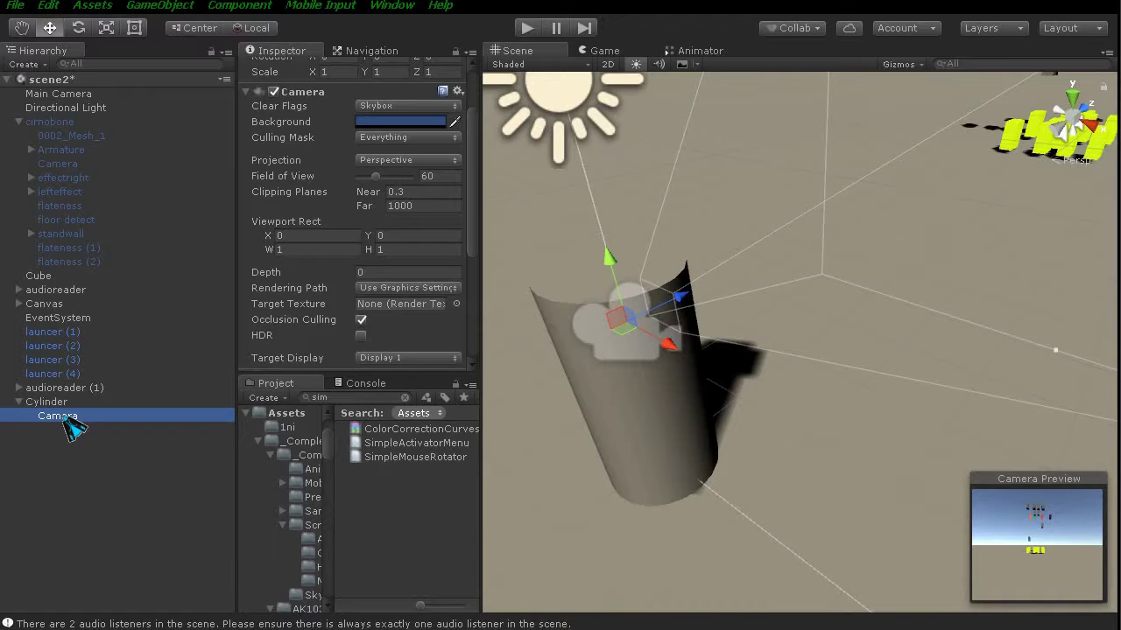
right_click(64, 419)
mouse_move(147, 588)
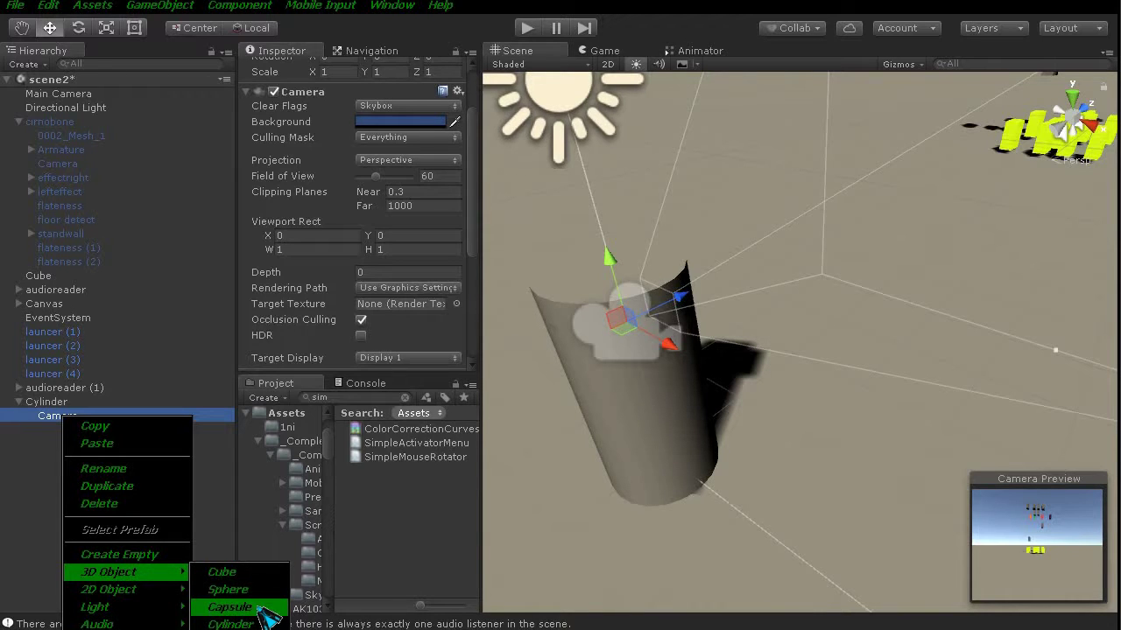
left_click(229, 625)
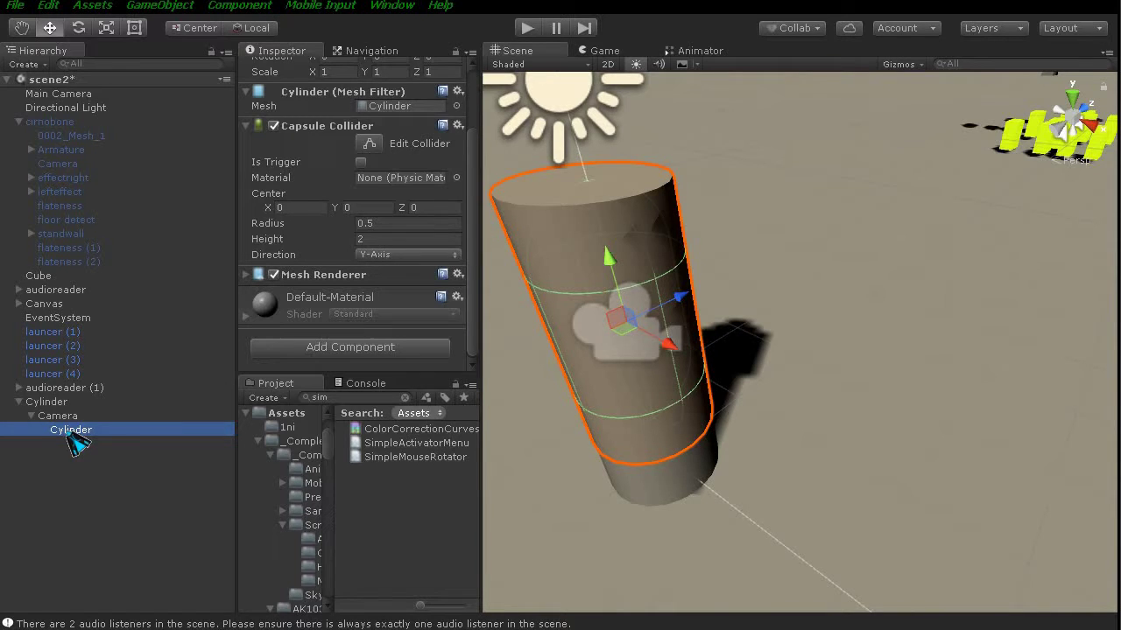
Tilt the new cylinder about 76° on X and scale X and Z down to about 0.038.
left_click(79, 27)
mouse_move(579, 298)
left_mouse_down()
mouse_move(611, 269)
mouse_move(656, 295)
left_mouse_up()
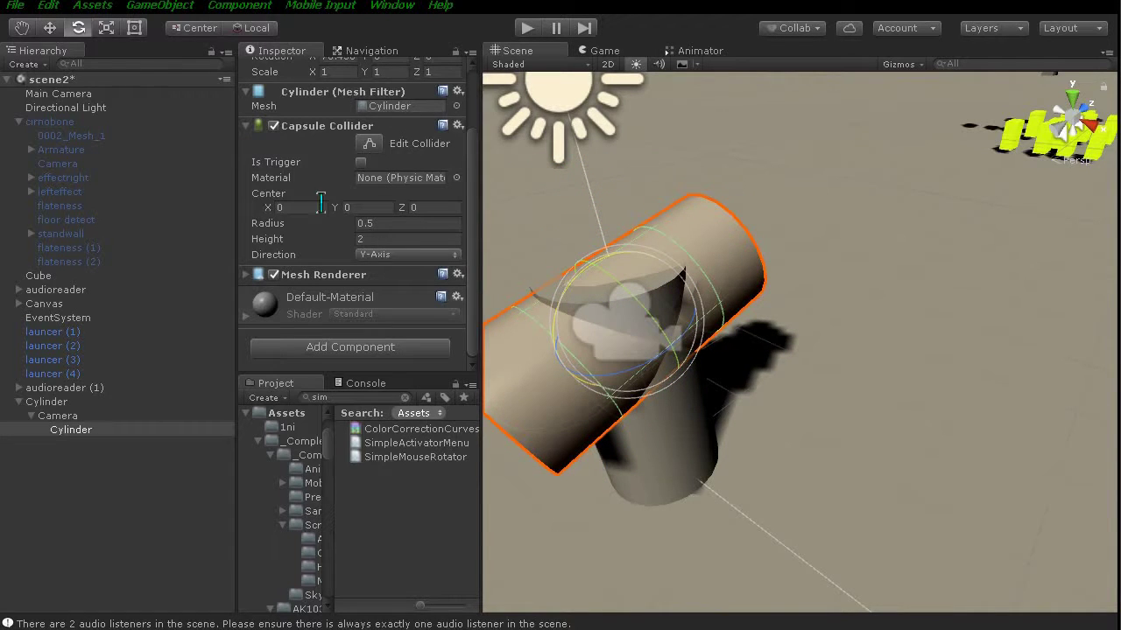
left_click(106, 27)
mouse_move(679, 354)
left_mouse_down()
mouse_move(655, 358)
mouse_move(645, 325)
mouse_move(660, 372)
mouse_move(670, 363)
mouse_move(657, 367)
left_mouse_up()
mouse_move(656, 385)
middle_mouse_down()
mouse_move(674, 460)
mouse_move(792, 342)
middle_mouse_up()
scroll(792, 342, "up", 5)
mouse_move(792, 343)
left_mouse_down("alt")
mouse_move(745, 367)
mouse_move(750, 400)
left_mouse_up("alt")
key("r")
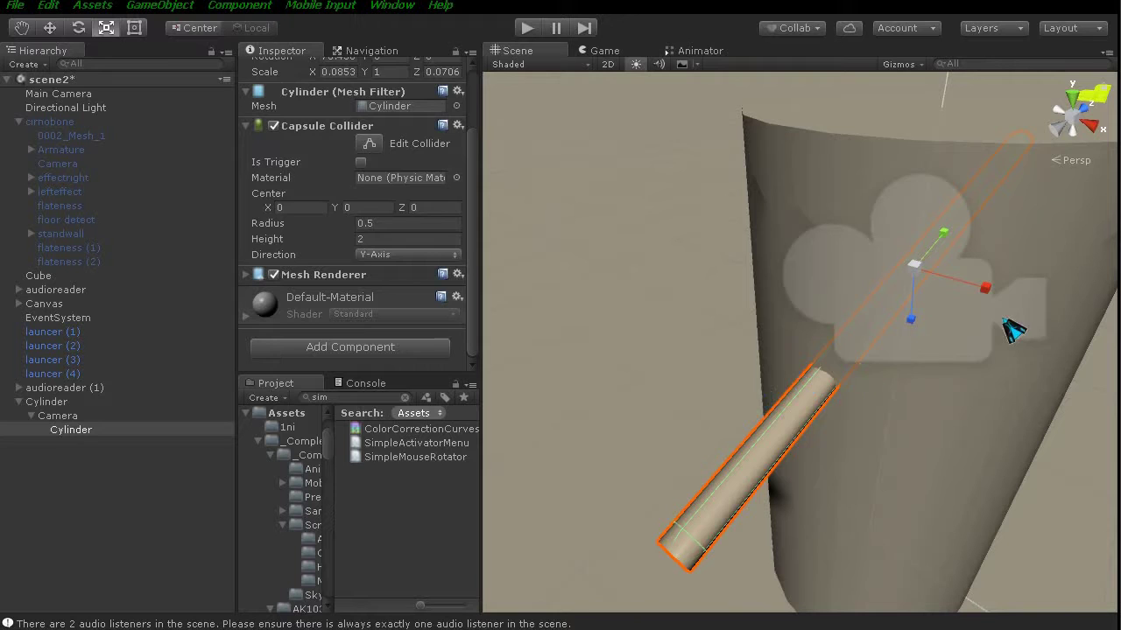
mouse_move(984, 290)
left_mouse_down()
mouse_move(946, 328)
mouse_move(918, 331)
mouse_move(913, 313)
left_mouse_up()
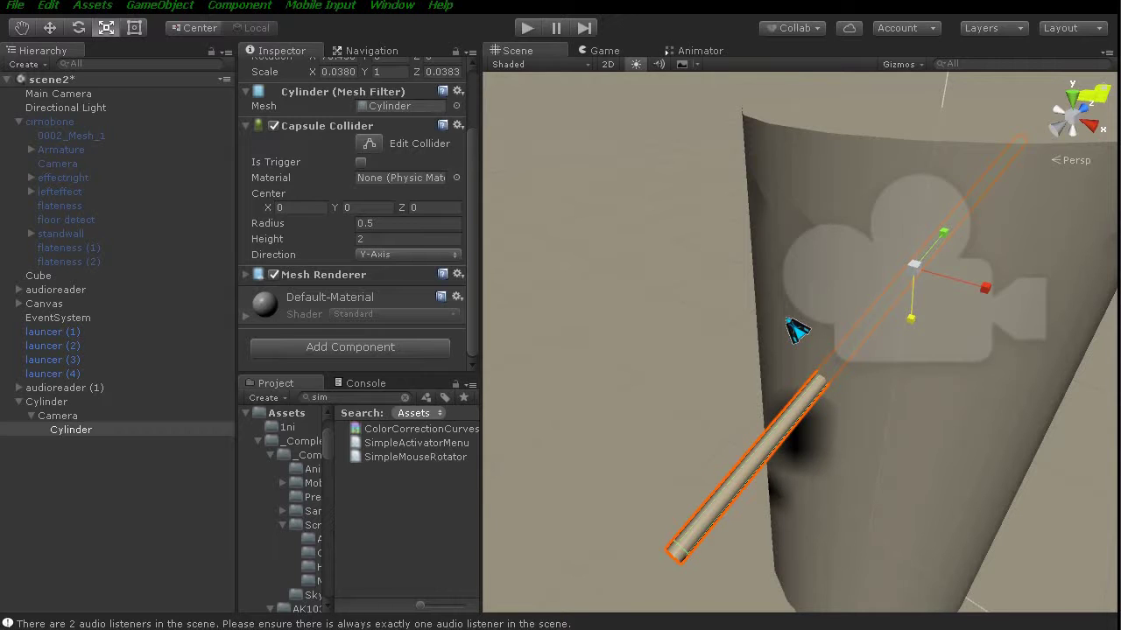
scroll(464, 259, "up", 3)
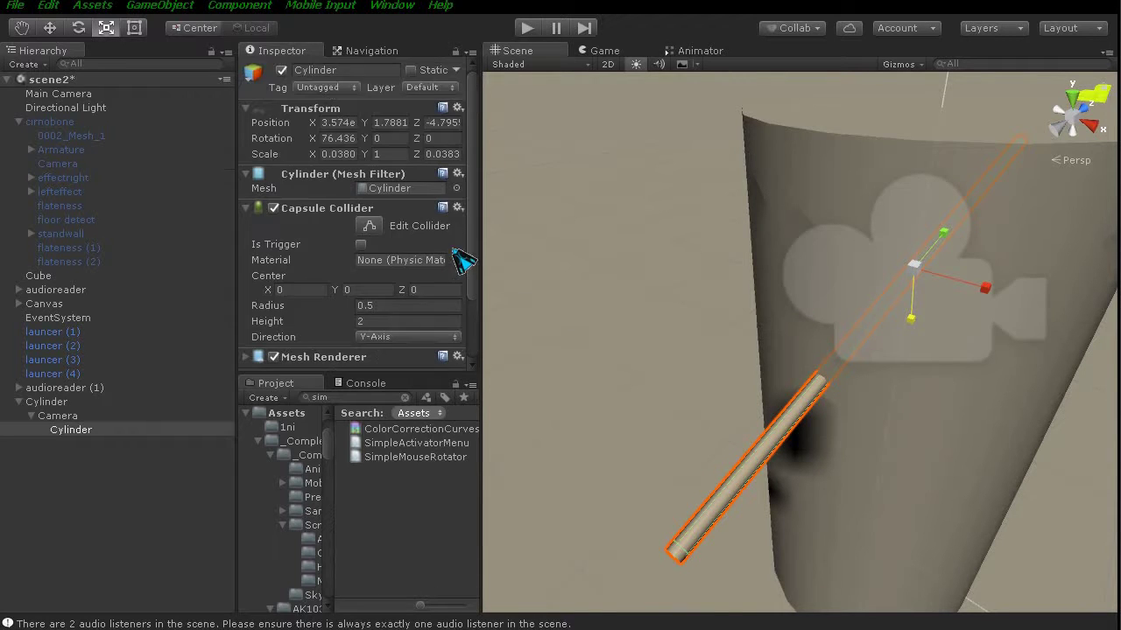
Commit the stick's Z scale of 0.0383 and set its X rotation to 90.
left_click(349, 154)
left_click(450, 154)
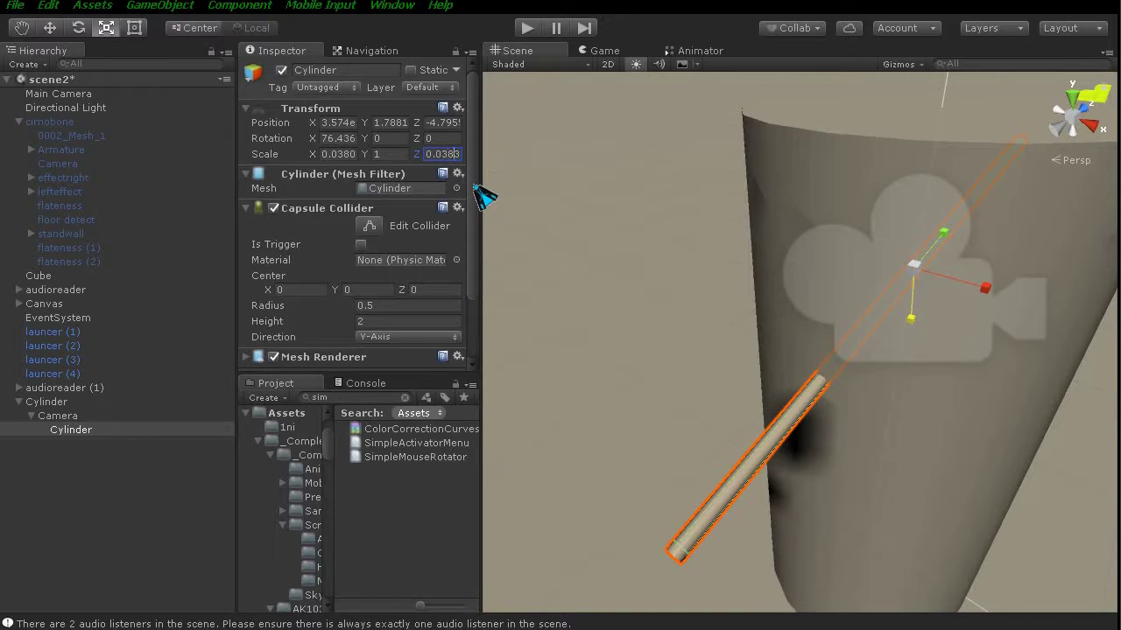
left_click(346, 154)
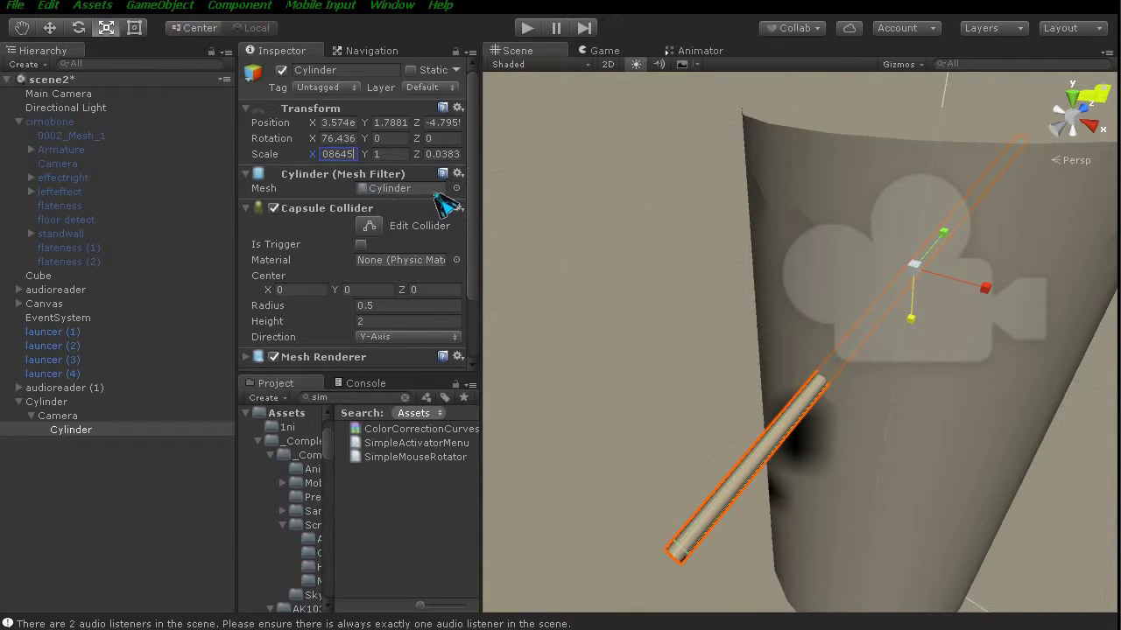
mouse_move(703, 335)
left_mouse_down("alt")
mouse_move(500, 371)
mouse_move(525, 370)
left_mouse_up("alt")
left_click(49, 27)
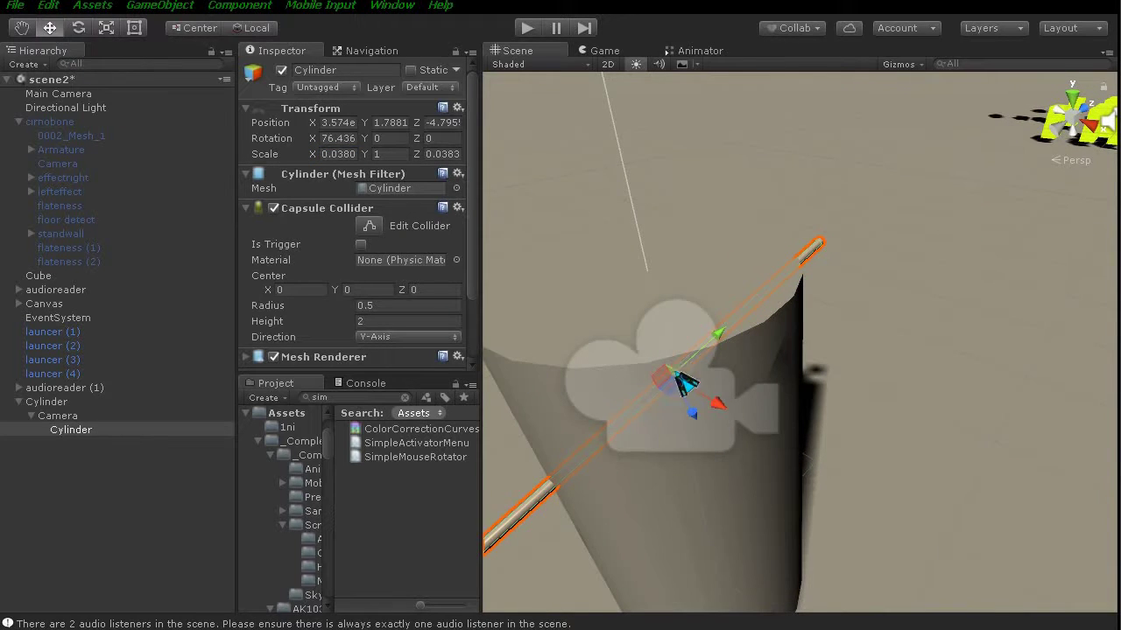
left_click_drag(645, 443, 604, 442, "alt")
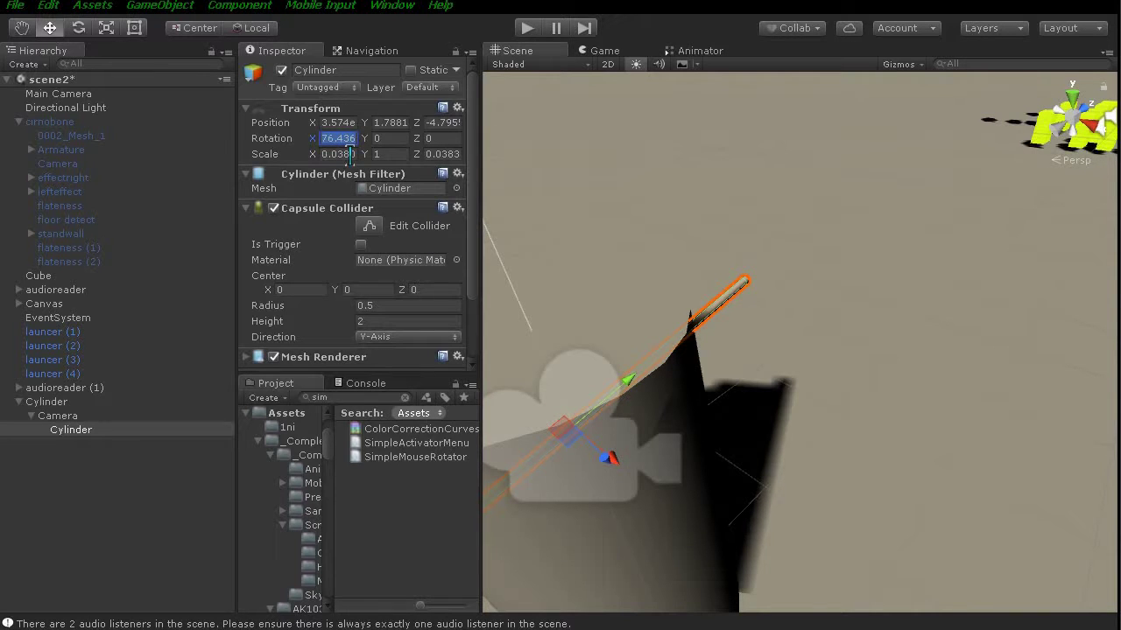
type("90")
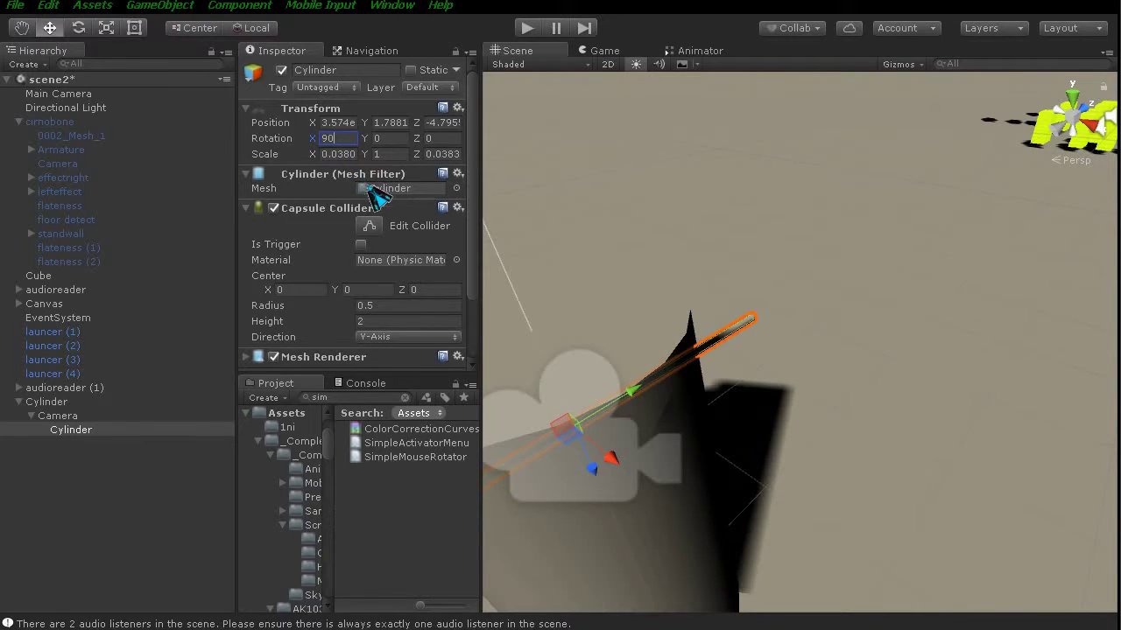
mouse_move(720, 382)
middle_mouse_down()
mouse_move(735, 359)
mouse_move(776, 400)
middle_mouse_up()
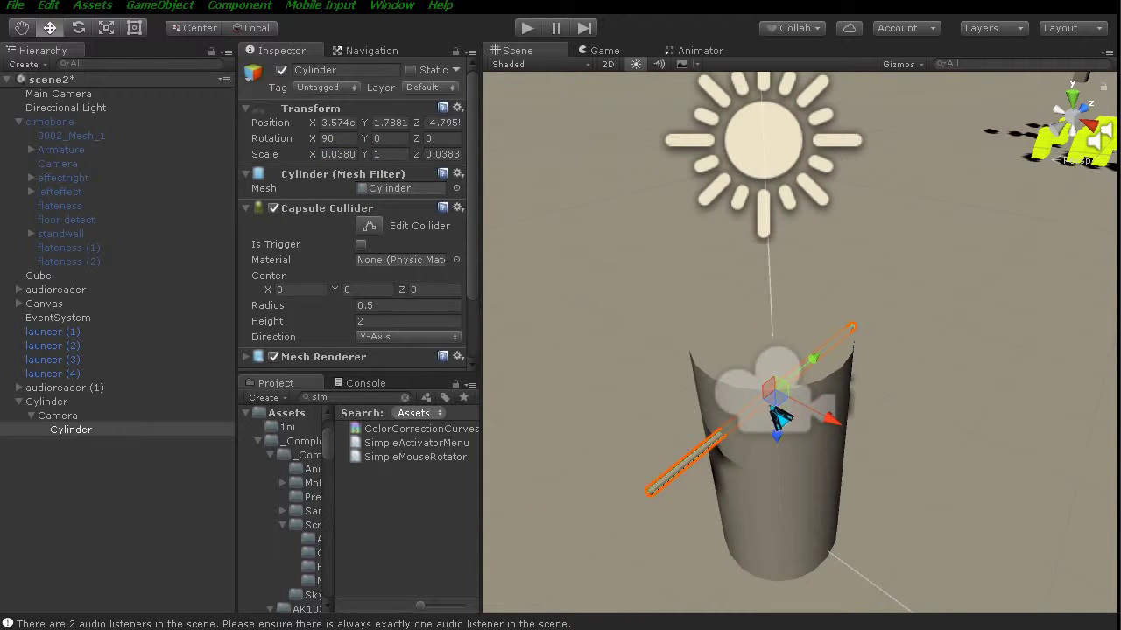
middle_click_drag(784, 451, 754, 431)
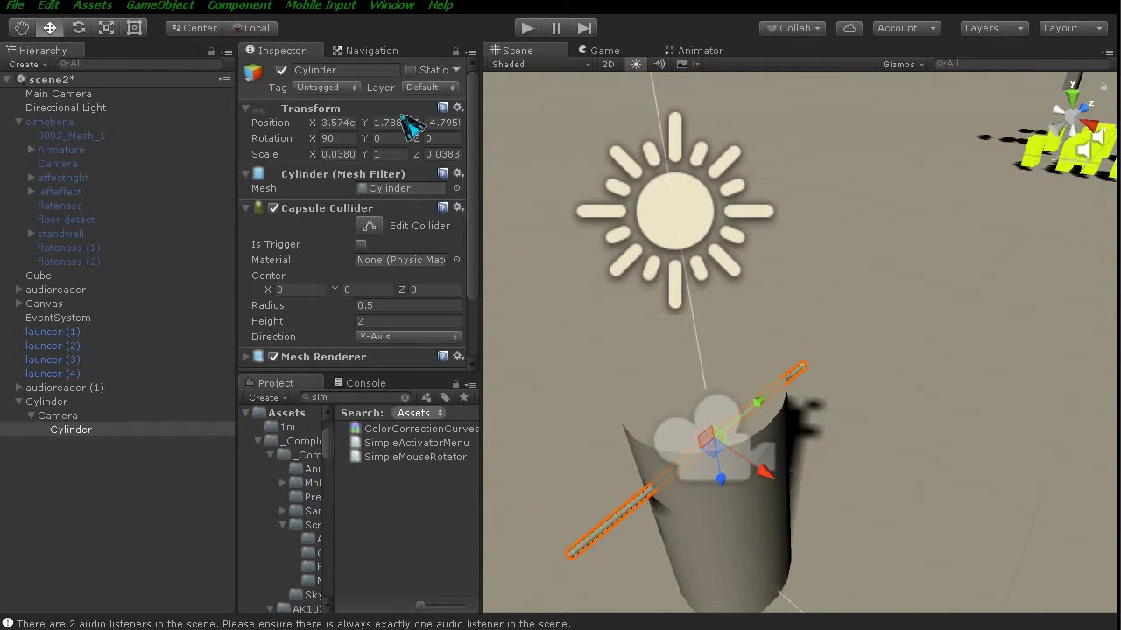
Move the stick to Y -0.28, Z 1.081, checking the Game view until it shows.
left_click(603, 51)
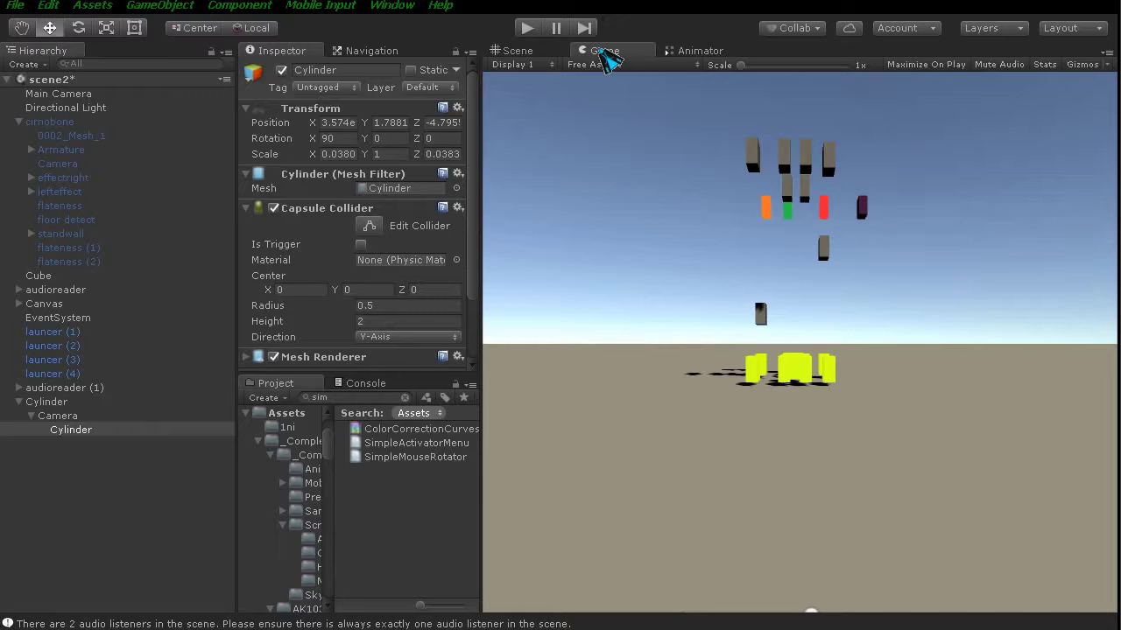
left_click(538, 53)
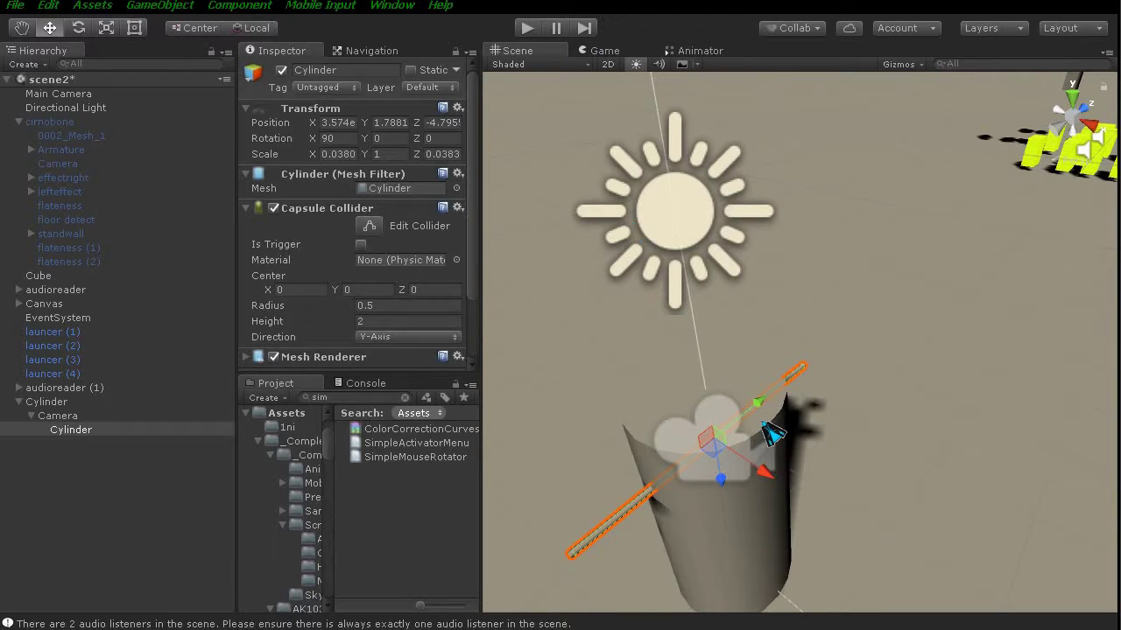
left_click_drag(765, 419, 880, 361)
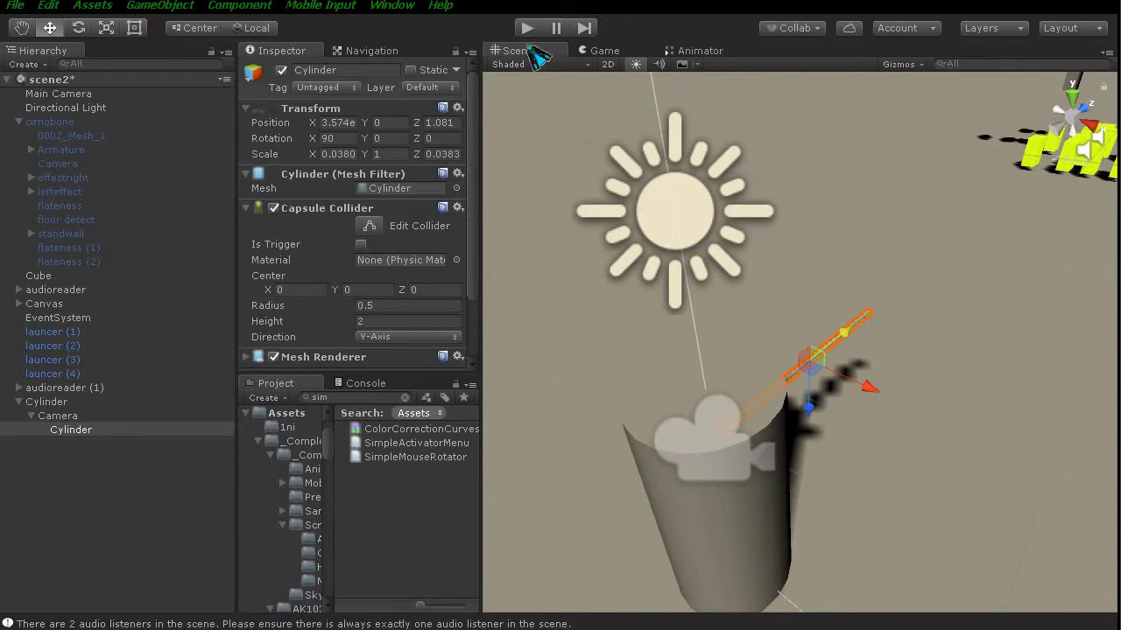
left_click(601, 54)
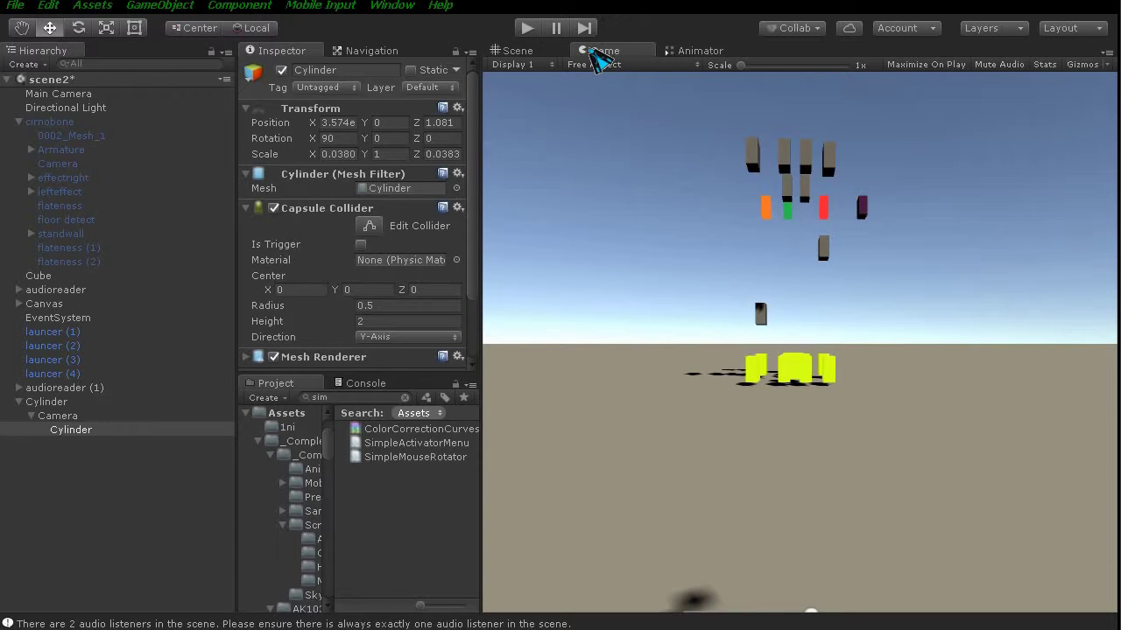
left_click(519, 51)
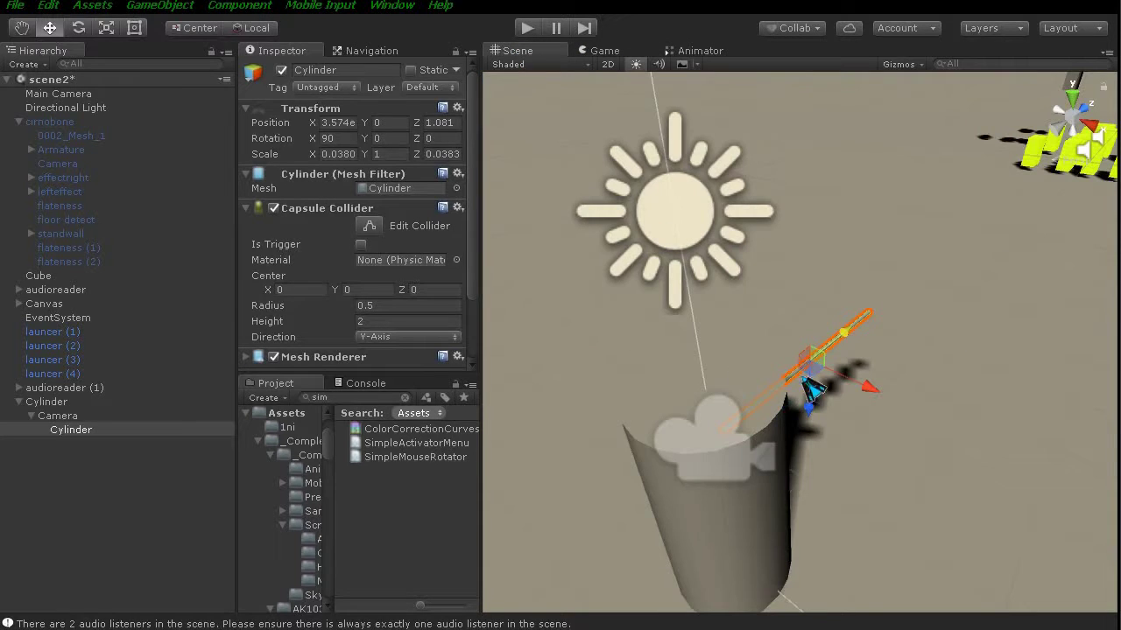
left_click_drag(817, 419, 813, 438)
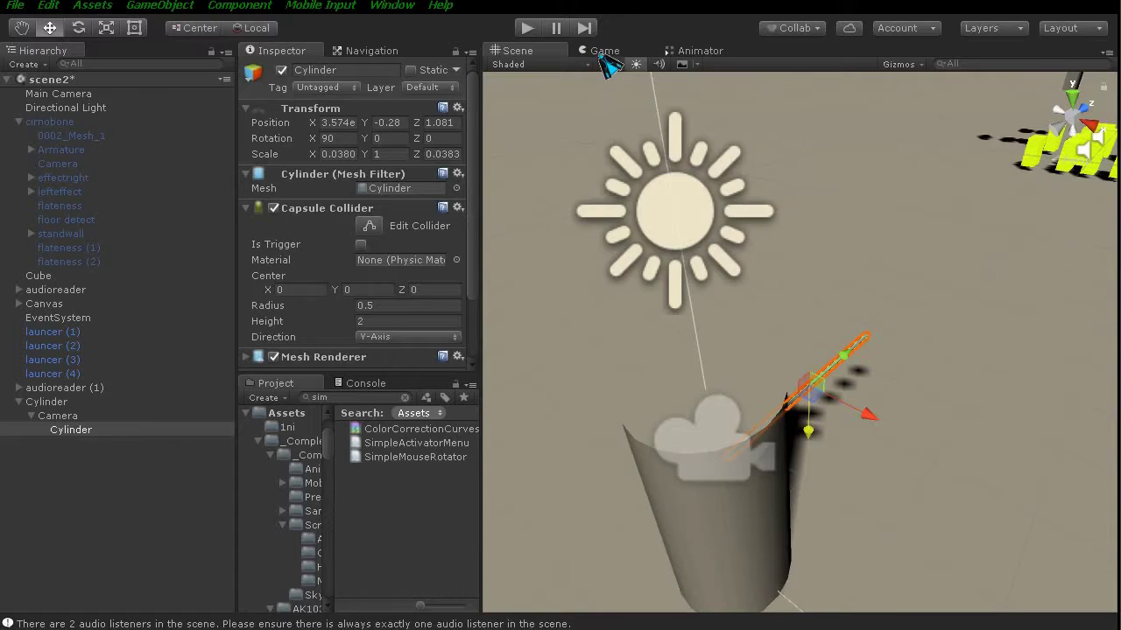
left_click(604, 54)
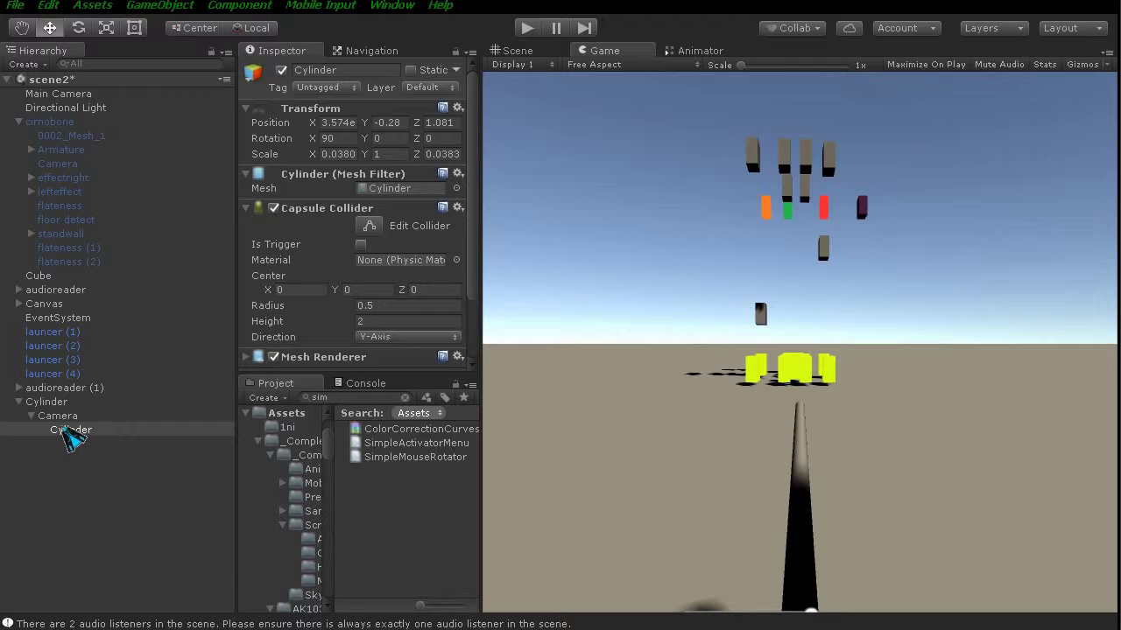
Add a Cube under the Camera, keeping the stick Cylinder beside it rather than inside.
right_click(60, 418)
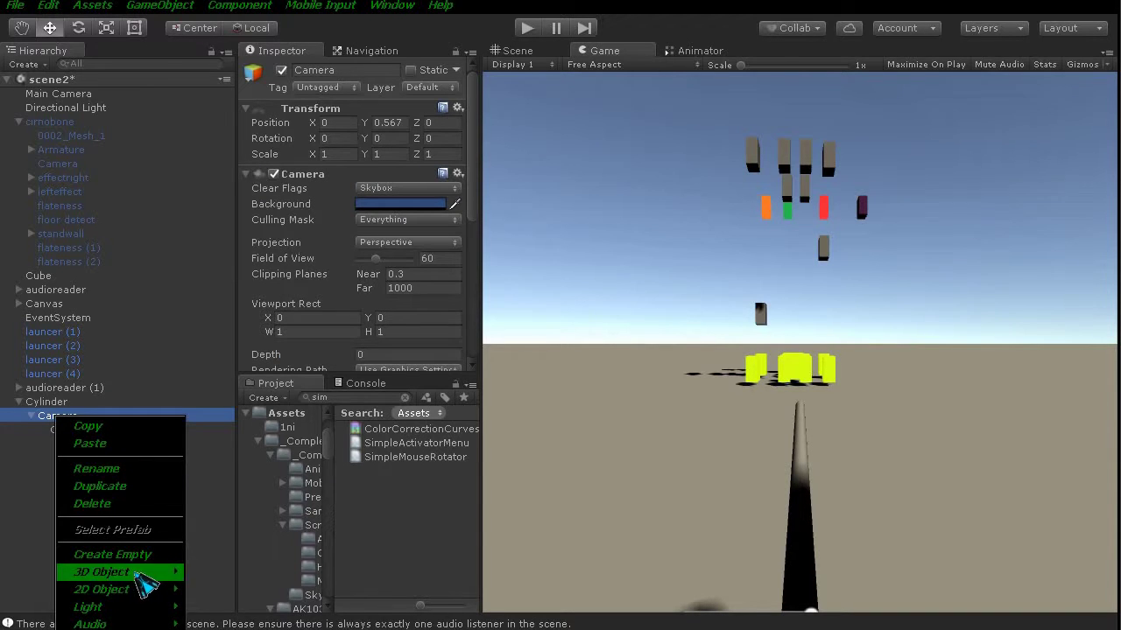
mouse_move(145, 577)
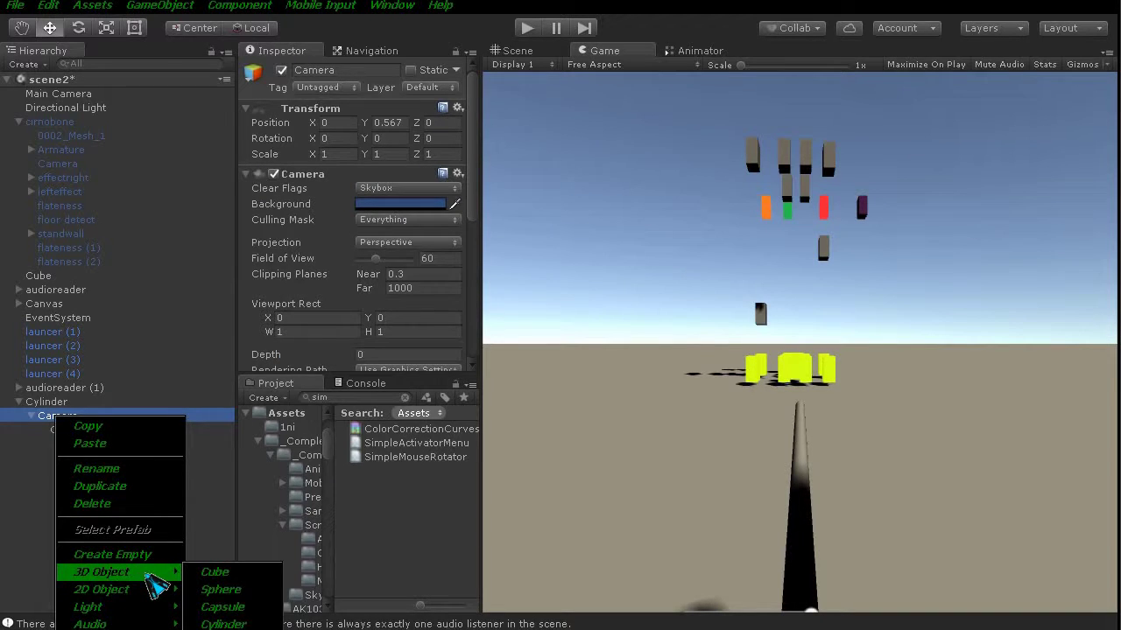
left_click(215, 573)
left_click(70, 431)
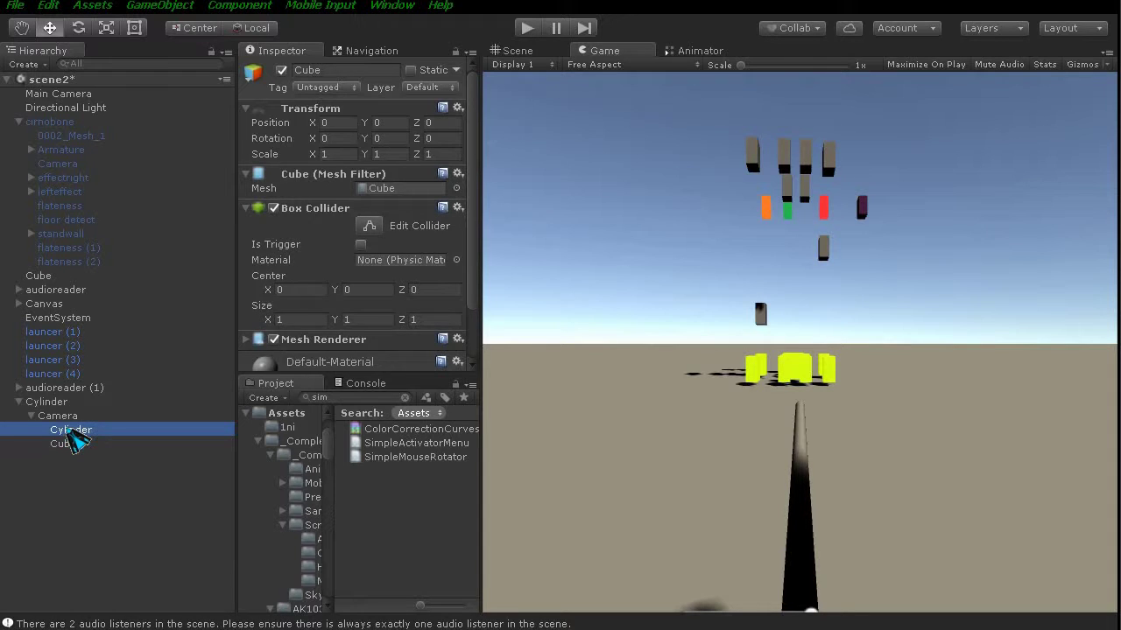
left_click_drag(68, 445, 83, 446)
left_click(77, 431)
left_click(524, 50)
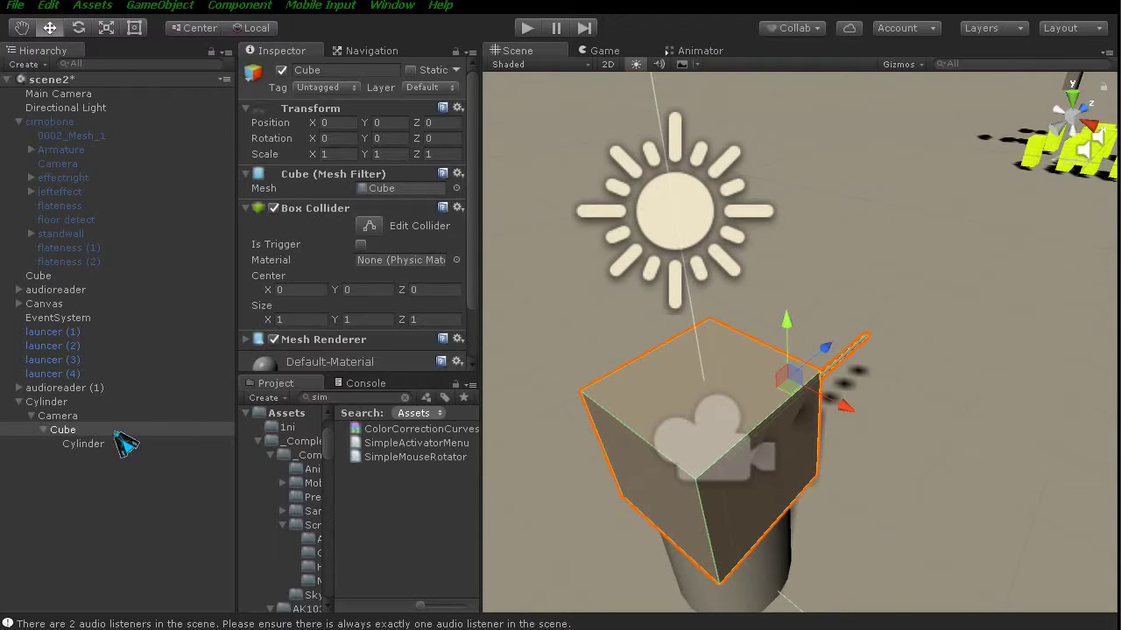
left_click_drag(73, 448, 74, 438)
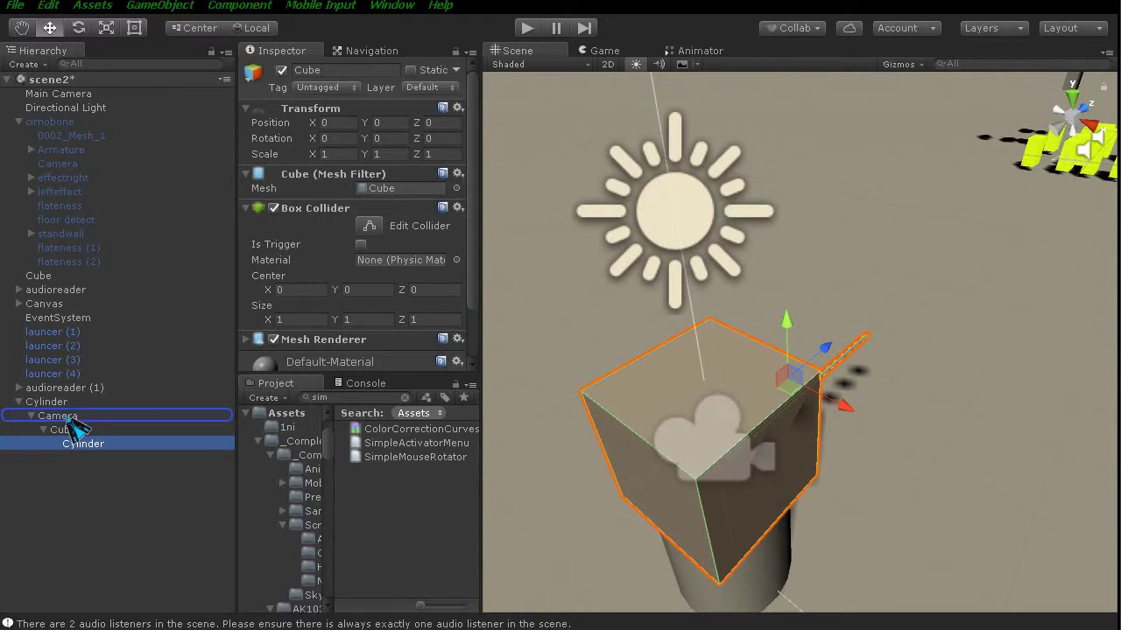
Shrink the new Cube with the Scale tool into a small, flat block.
left_click(70, 430)
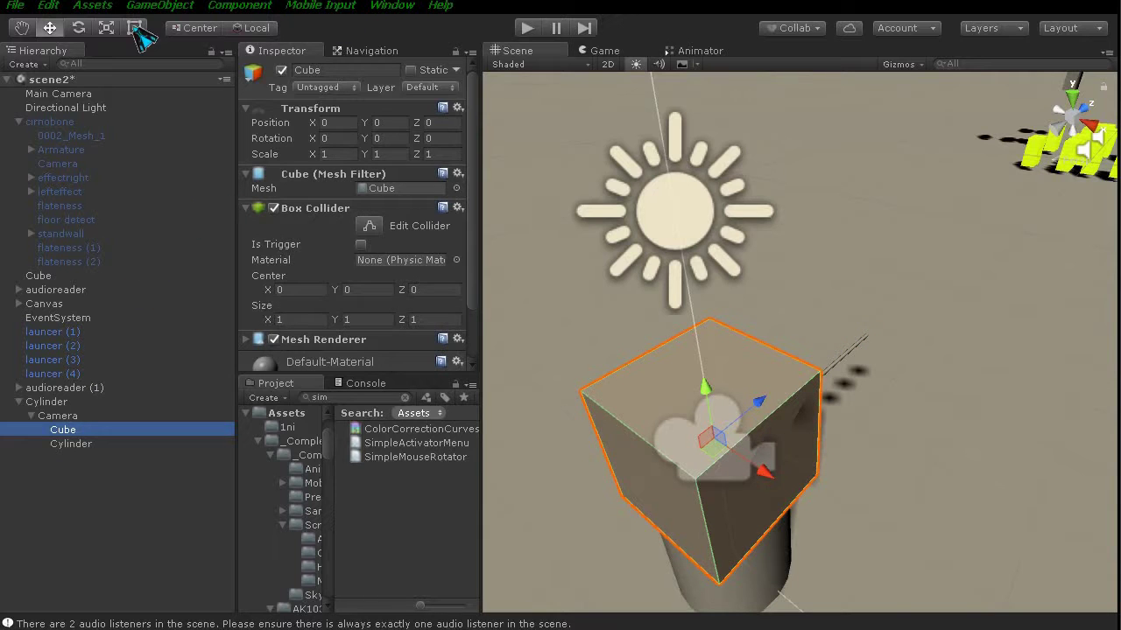
left_click(106, 27)
left_click_drag(705, 388, 720, 442)
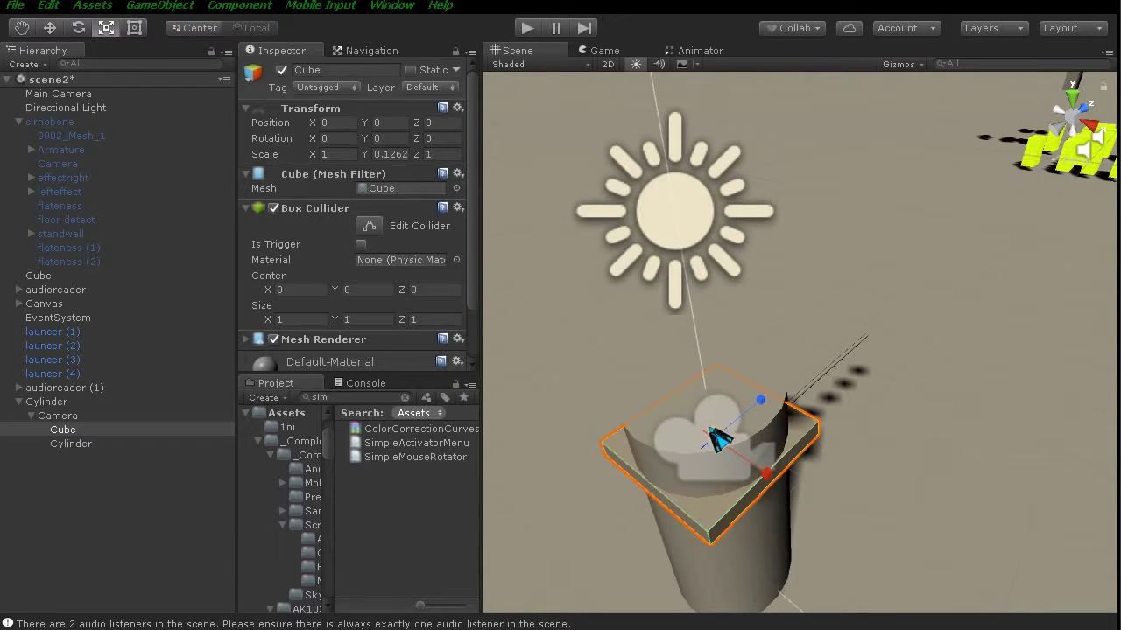
left_click_drag(765, 472, 731, 457)
mouse_move(759, 401)
left_mouse_down()
mouse_move(740, 458)
mouse_move(762, 472)
mouse_move(744, 459)
left_mouse_up()
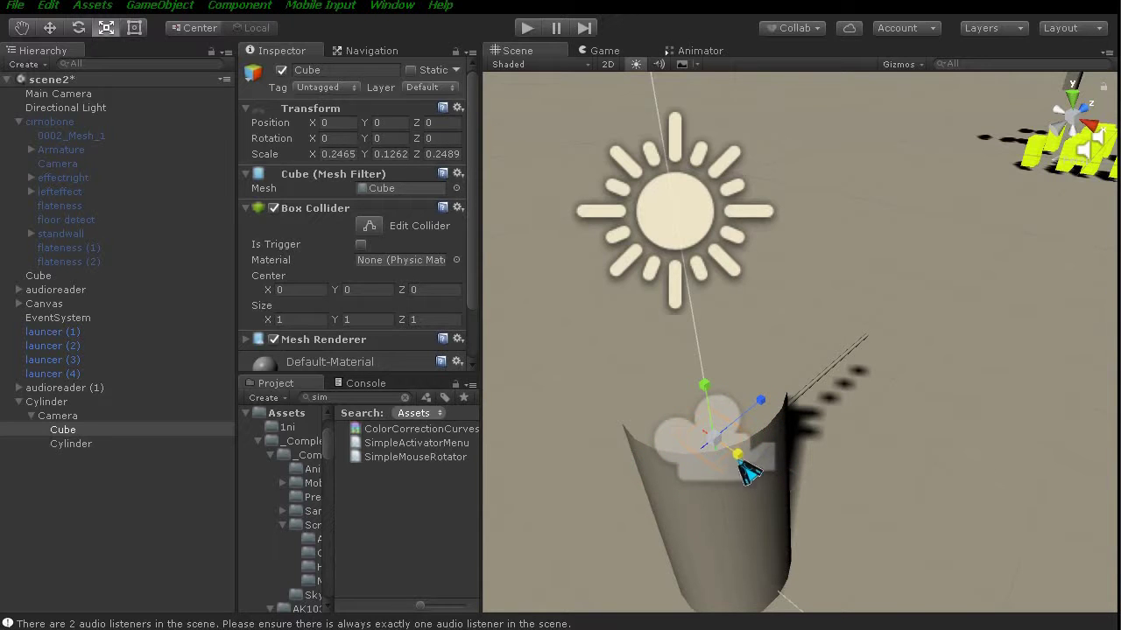
Turn off the outer Cylinder's Mesh Renderer to hide its mesh.
left_click(77, 402)
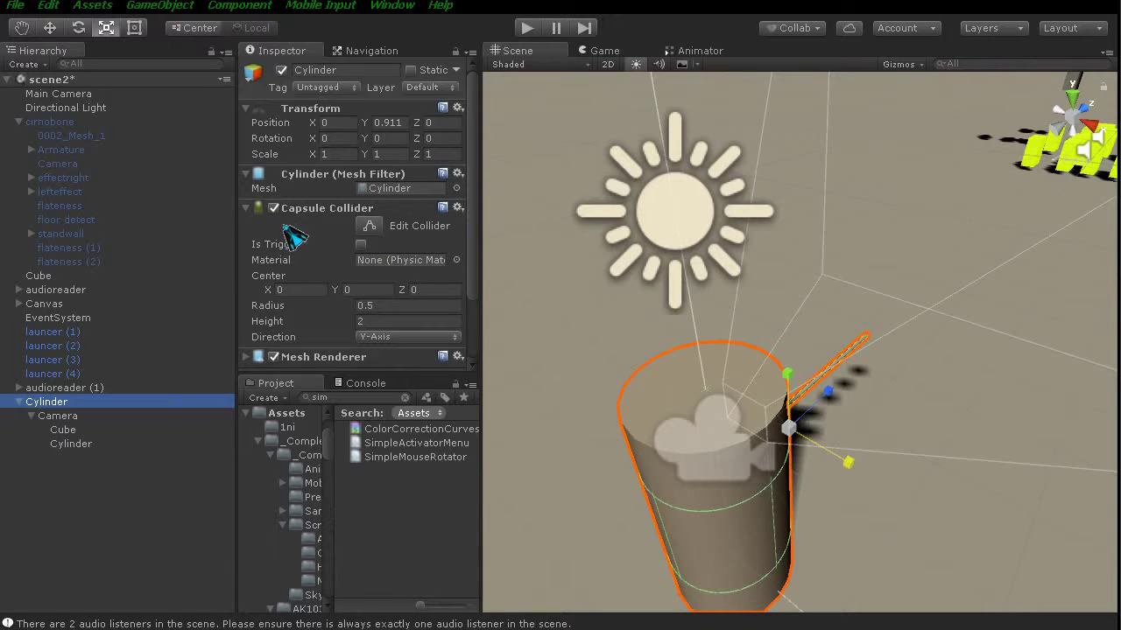
scroll(276, 364, "down", 3)
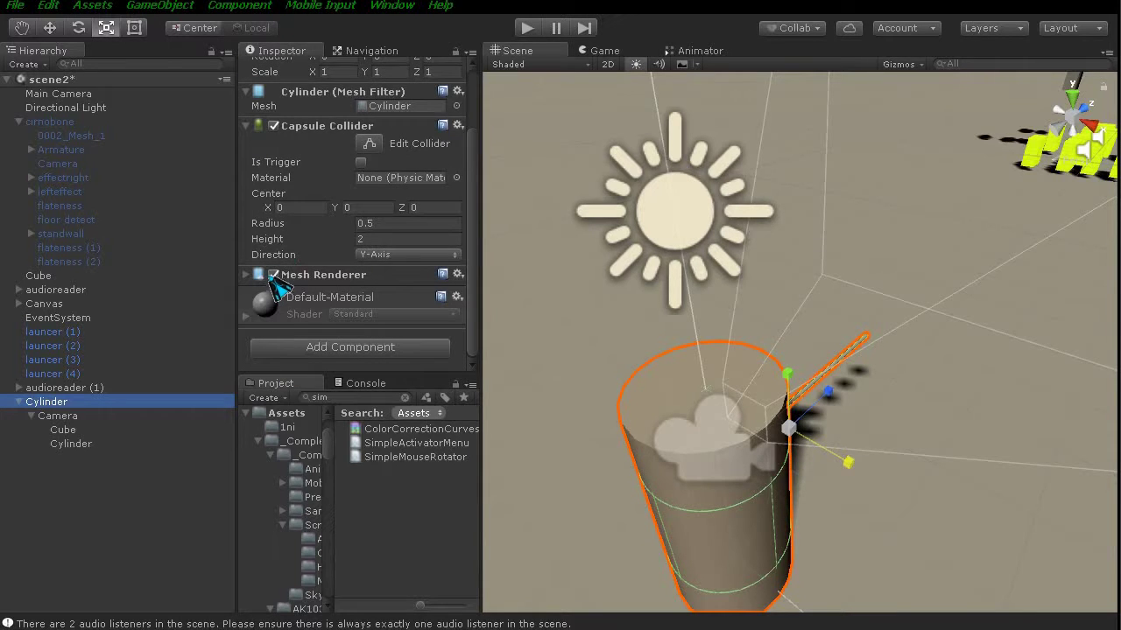
left_click(275, 274)
left_click(274, 275)
scroll(625, 415, "up", 3)
scroll(628, 413, "up", 3)
Thin and flatten the small Cube further, to about 0.0323 × 0.0240 × 0.1090.
middle_click_drag(628, 413, 722, 213)
scroll(722, 213, "down", 2)
scroll(705, 224, "down", 3)
scroll(803, 327, "down", 2)
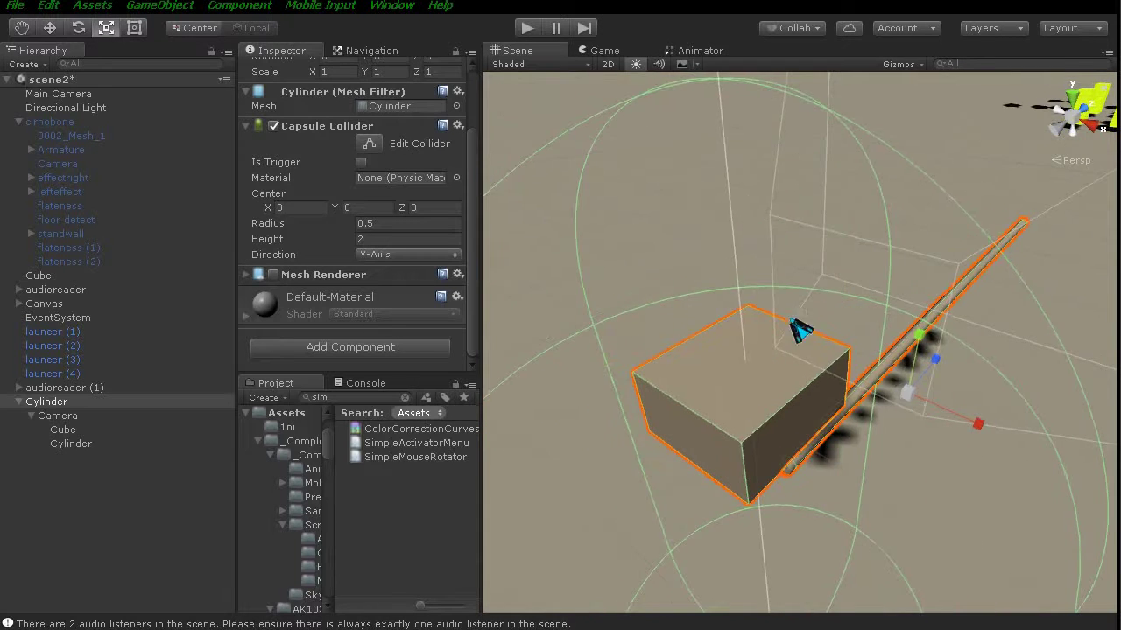
scroll(872, 382, "down", 1)
left_click(810, 429)
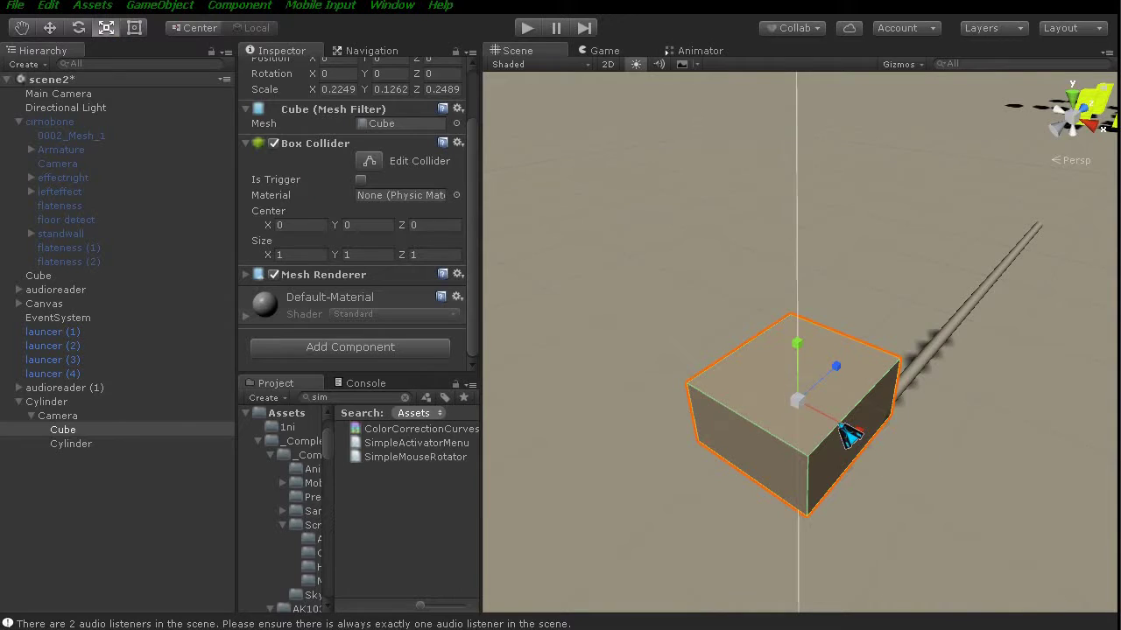
left_click_drag(854, 433, 815, 406)
left_click_drag(797, 343, 804, 385)
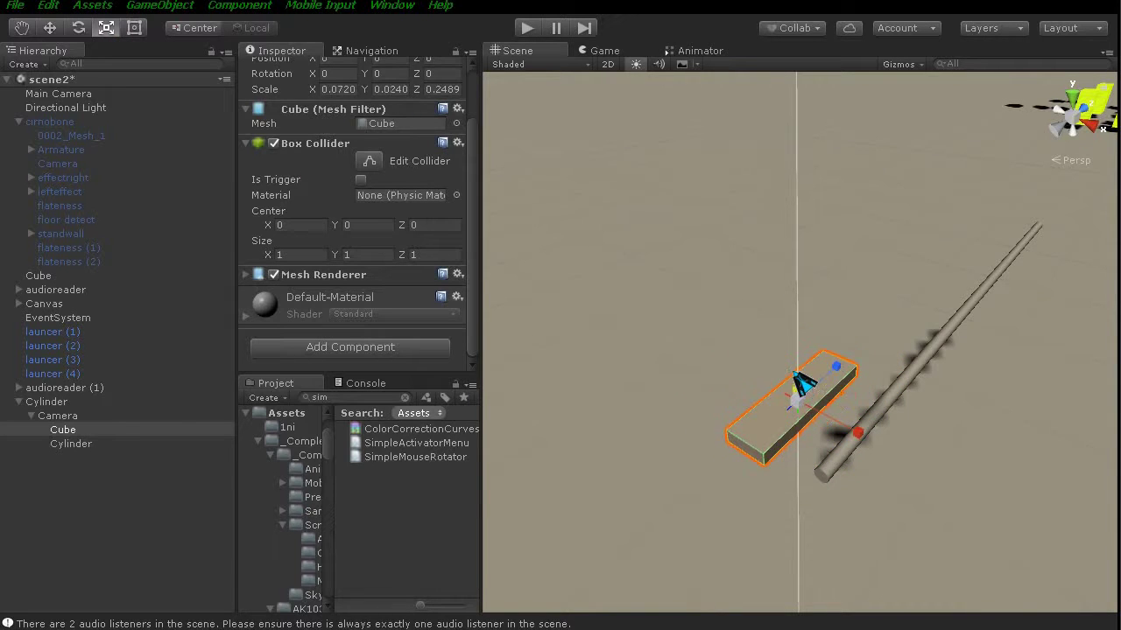
mouse_move(863, 434)
left_mouse_down()
mouse_move(843, 429)
mouse_move(836, 375)
mouse_move(836, 389)
left_mouse_up()
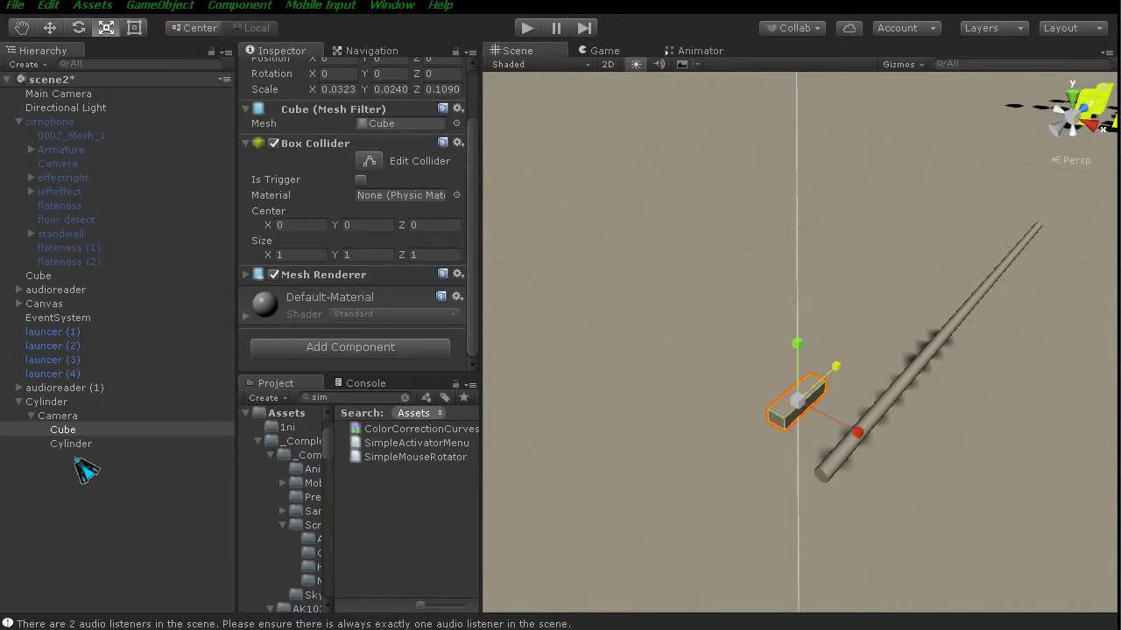
scroll(352, 255, "up", 2)
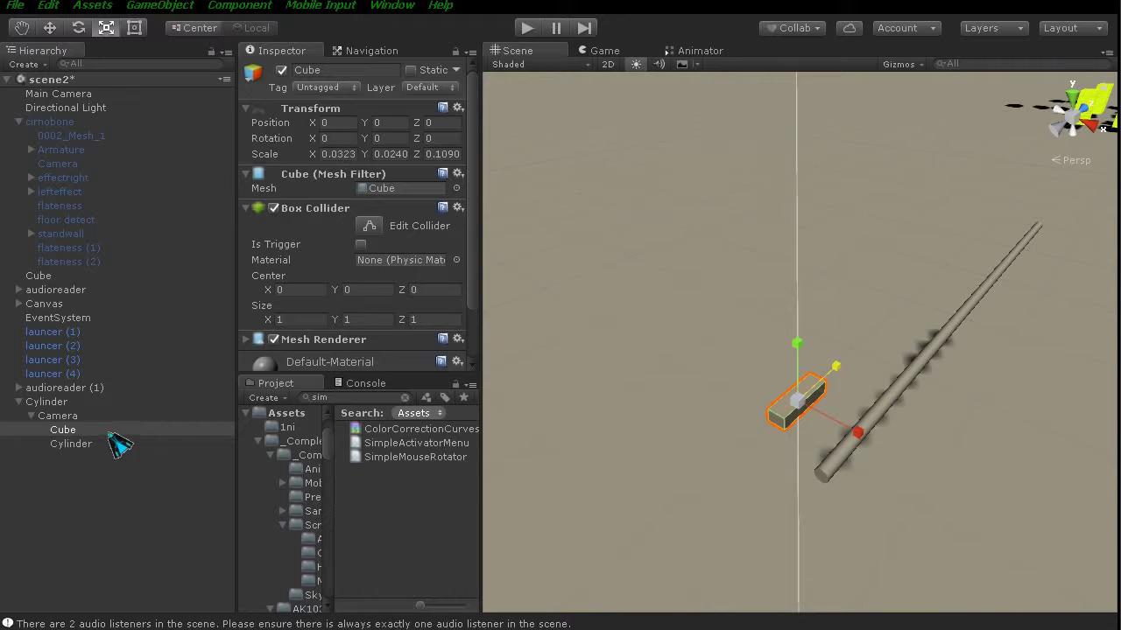
Parent the stick Cylinder to the small Cube and set its Y position to 0.
mouse_move(616, 408)
middle_mouse_down()
mouse_move(627, 398)
mouse_move(564, 340)
middle_mouse_up()
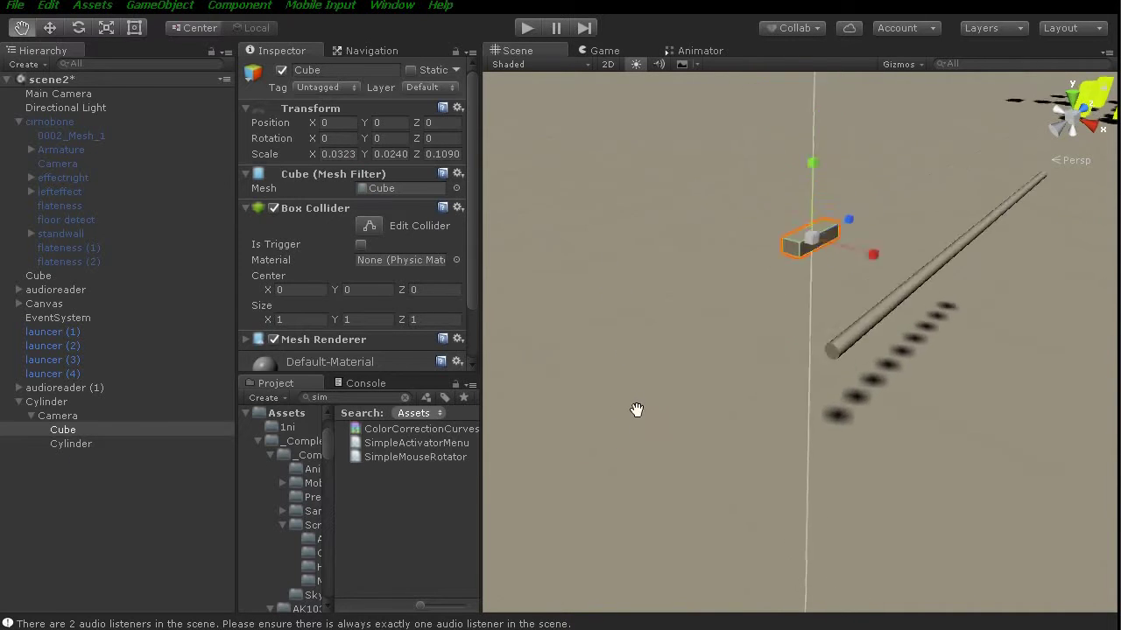
left_click_drag(77, 446, 68, 435)
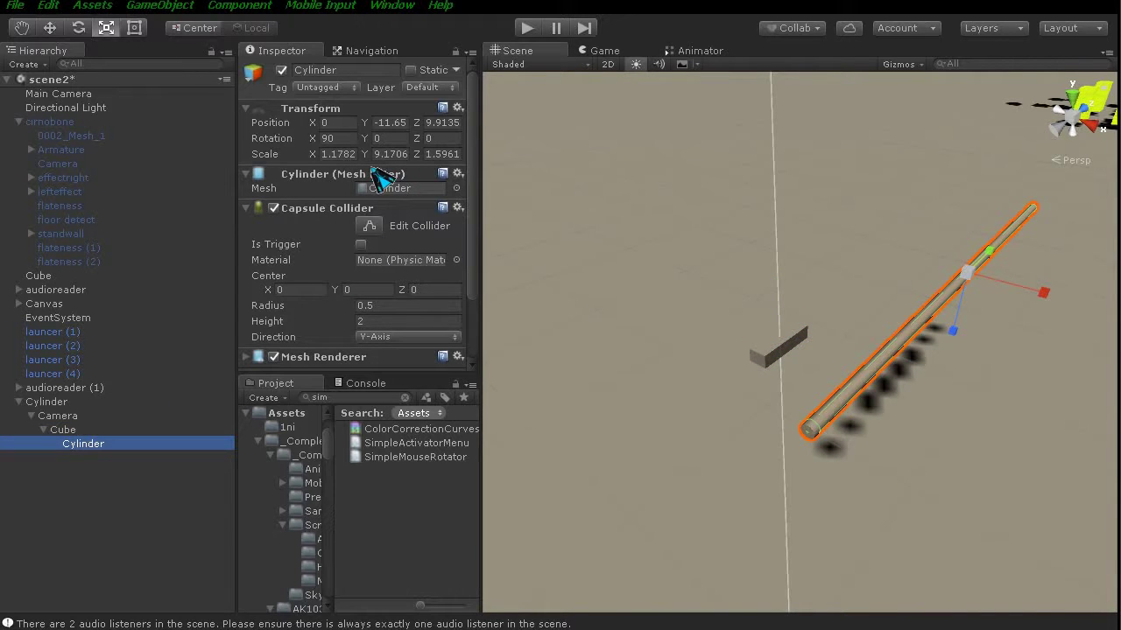
left_click(392, 123)
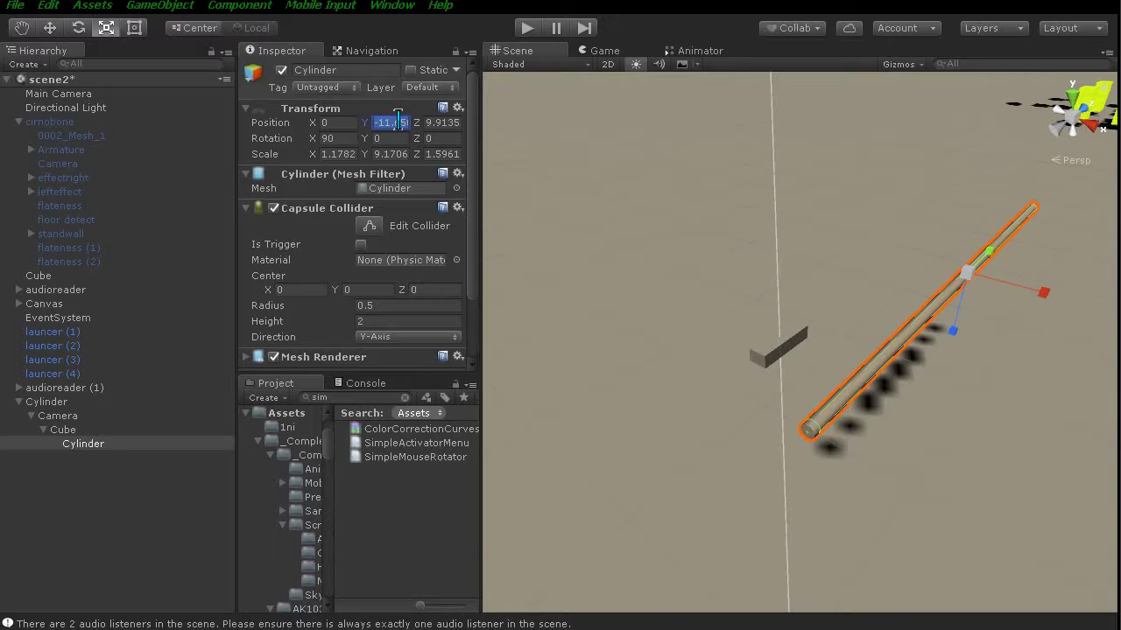
type("00")
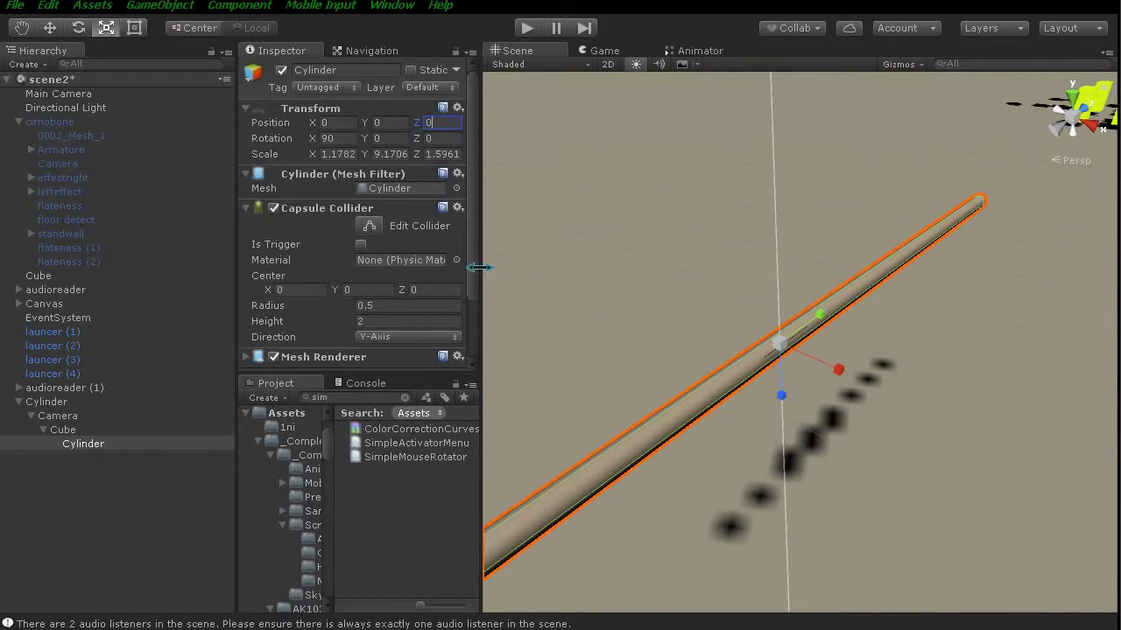
scroll(600, 324, "down", 5)
Slide the stick forward along Z to about 7.65 with the Move tool.
left_click(50, 27)
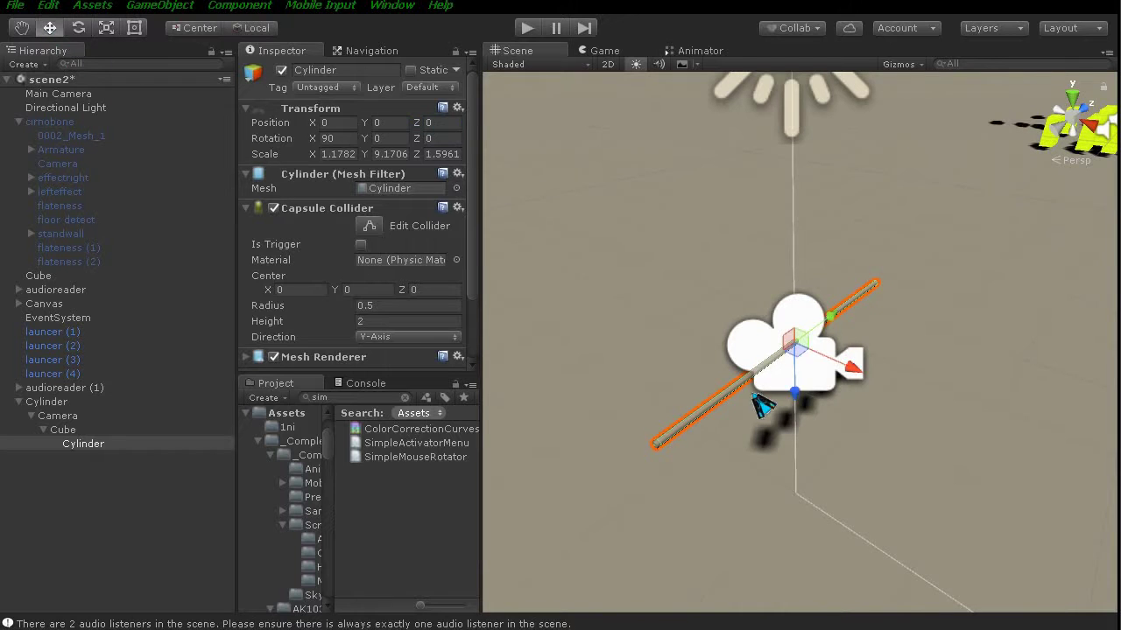
left_click_drag(832, 318, 909, 287)
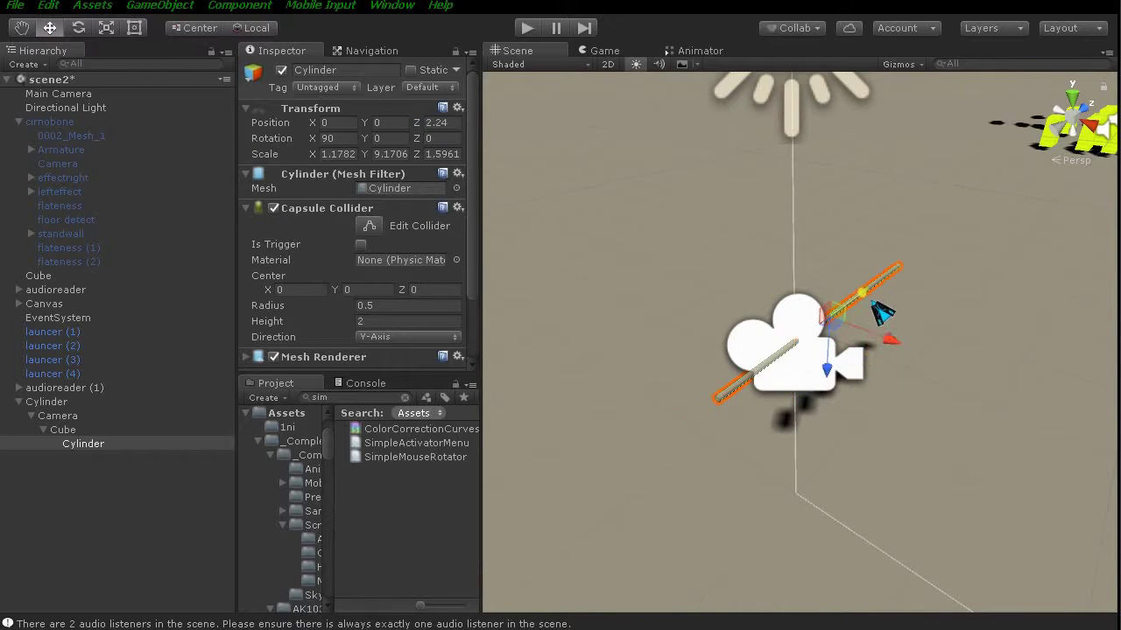
scroll(856, 394, "up", 6)
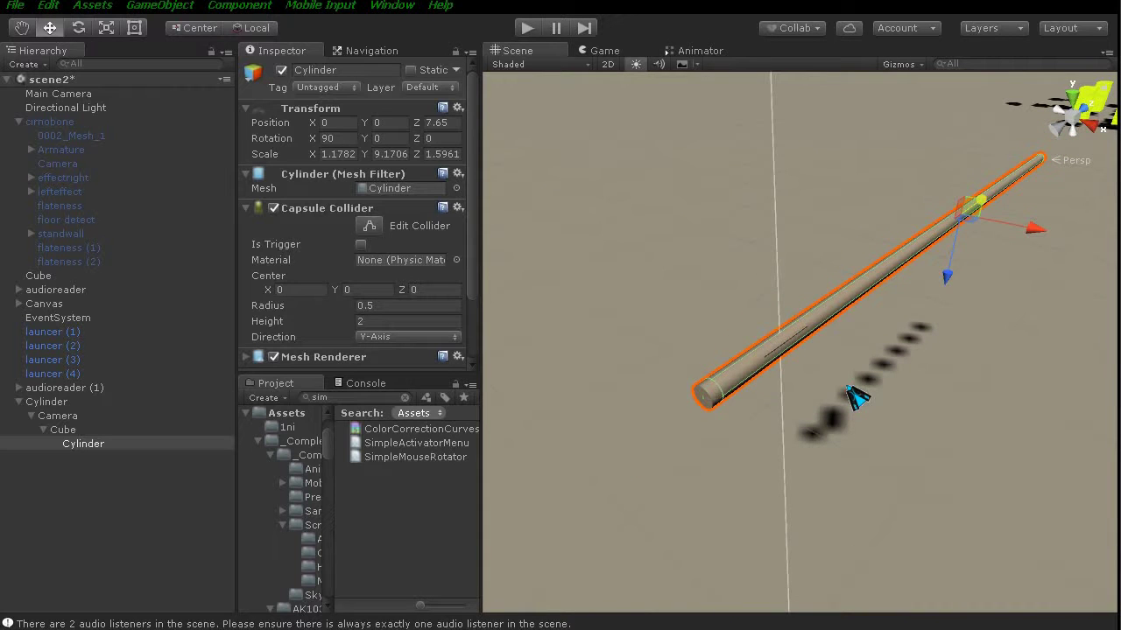
left_click(78, 430)
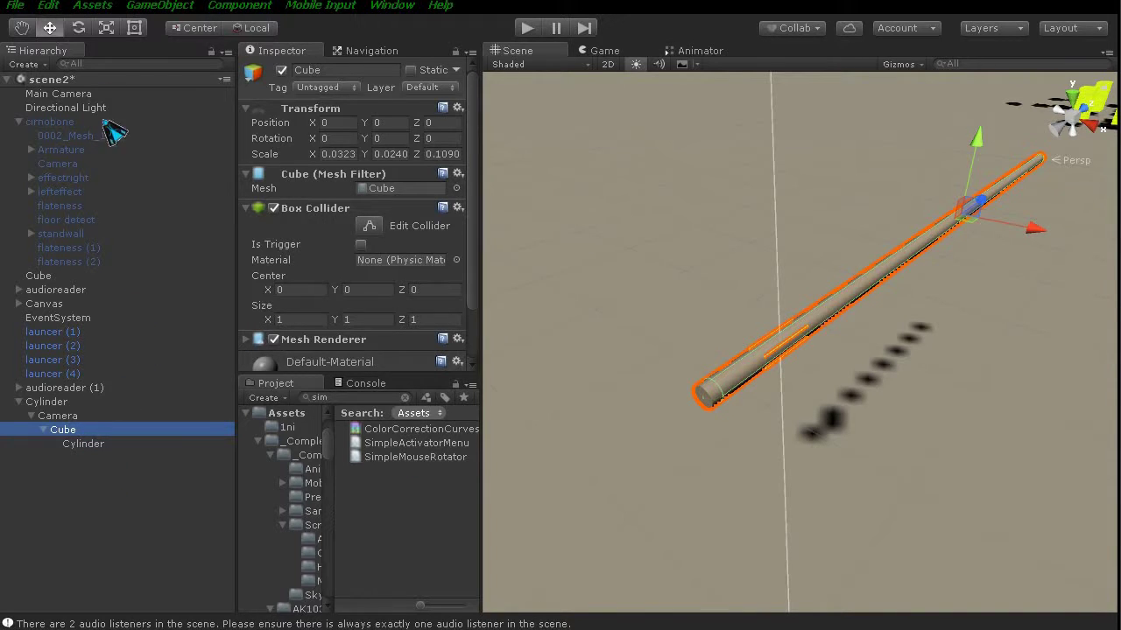
Try tilting the Cube with the Rotate tool in global pivot mode, undoing the horizontal swing.
left_click(82, 29)
mouse_move(957, 193)
left_mouse_down()
mouse_move(950, 202)
mouse_move(954, 179)
left_mouse_up()
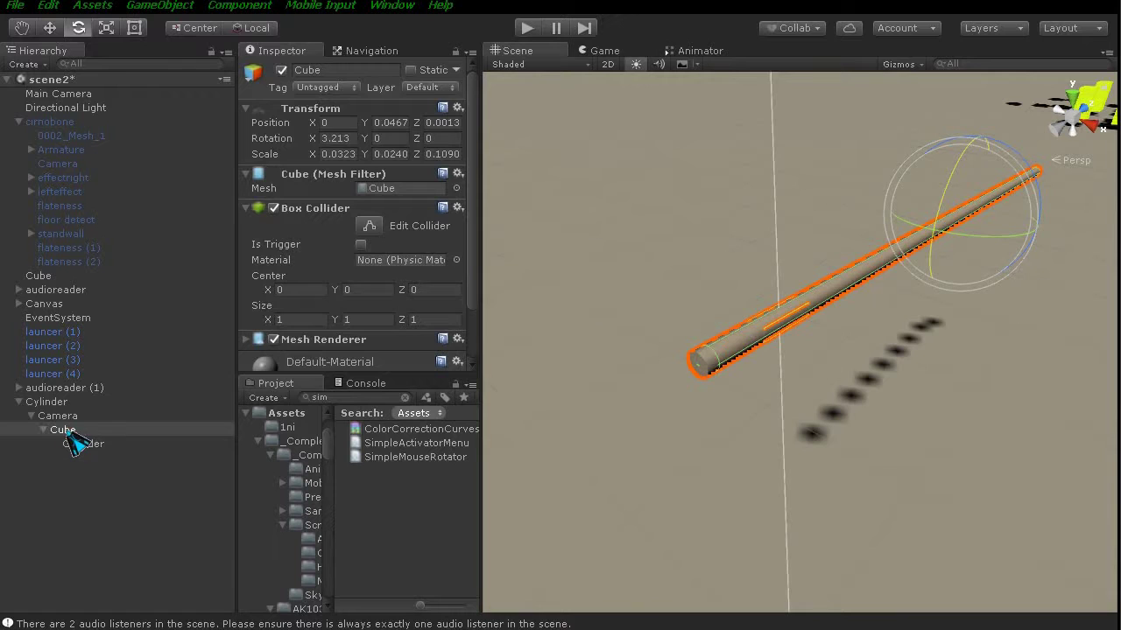
left_click(258, 29)
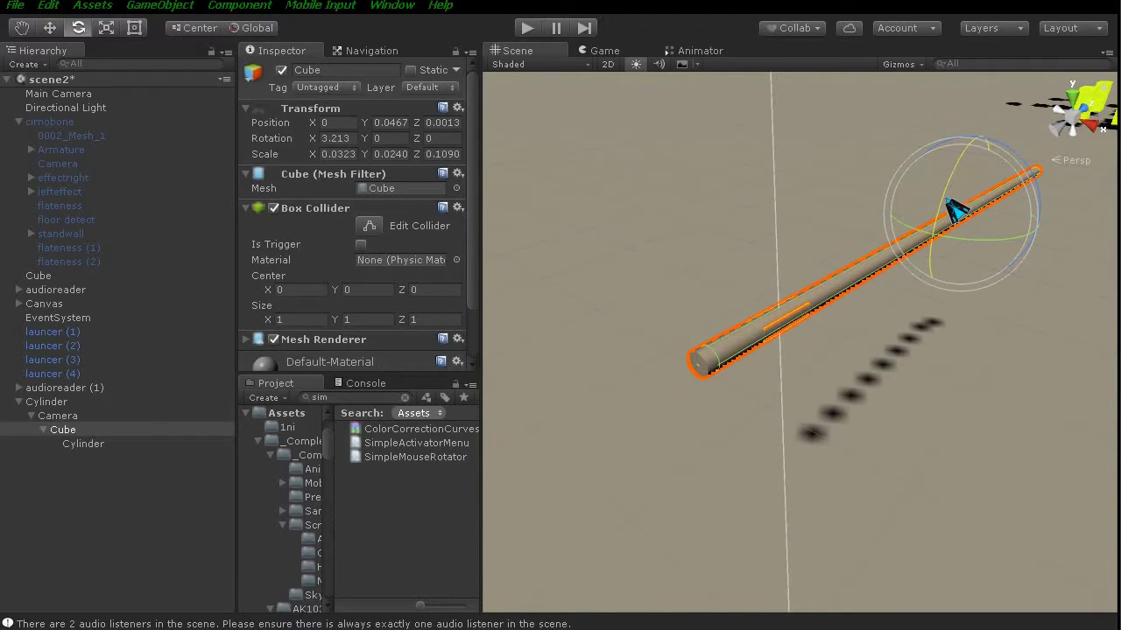
left_click_drag(957, 210, 948, 190)
left_click(83, 444)
left_click(65, 431)
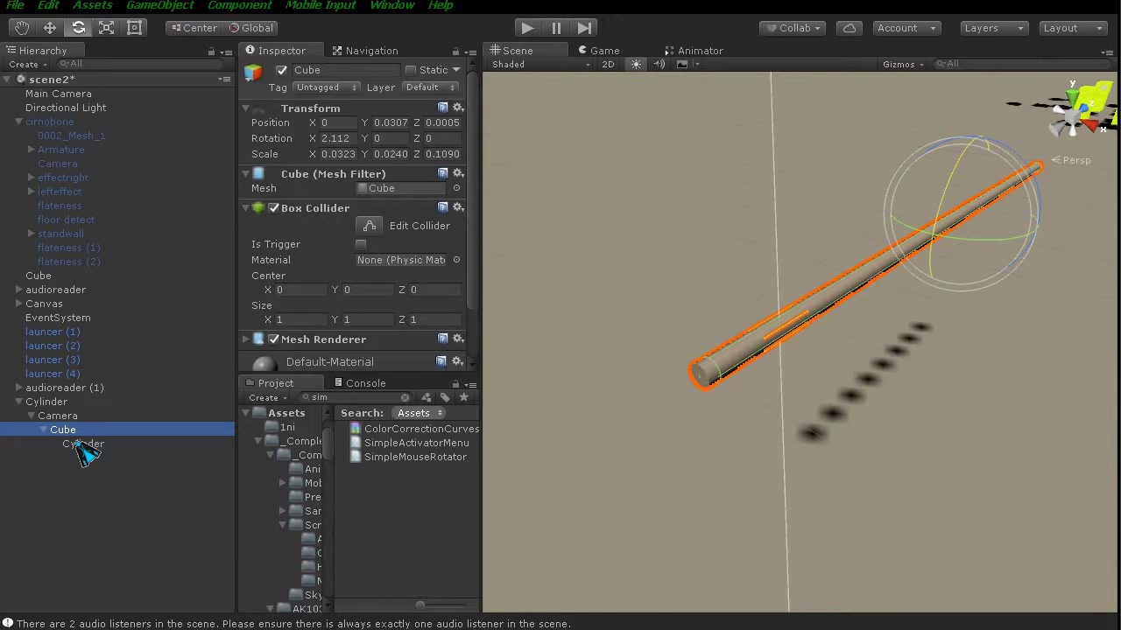
left_click_drag(948, 190, 593, 200)
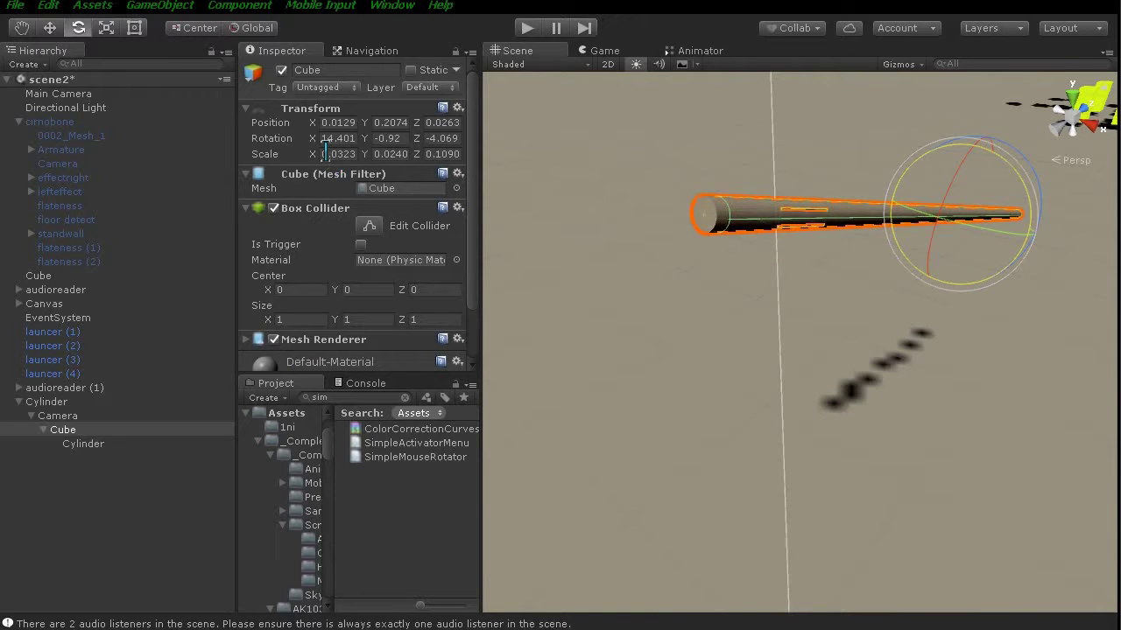
key("ctrl+z")
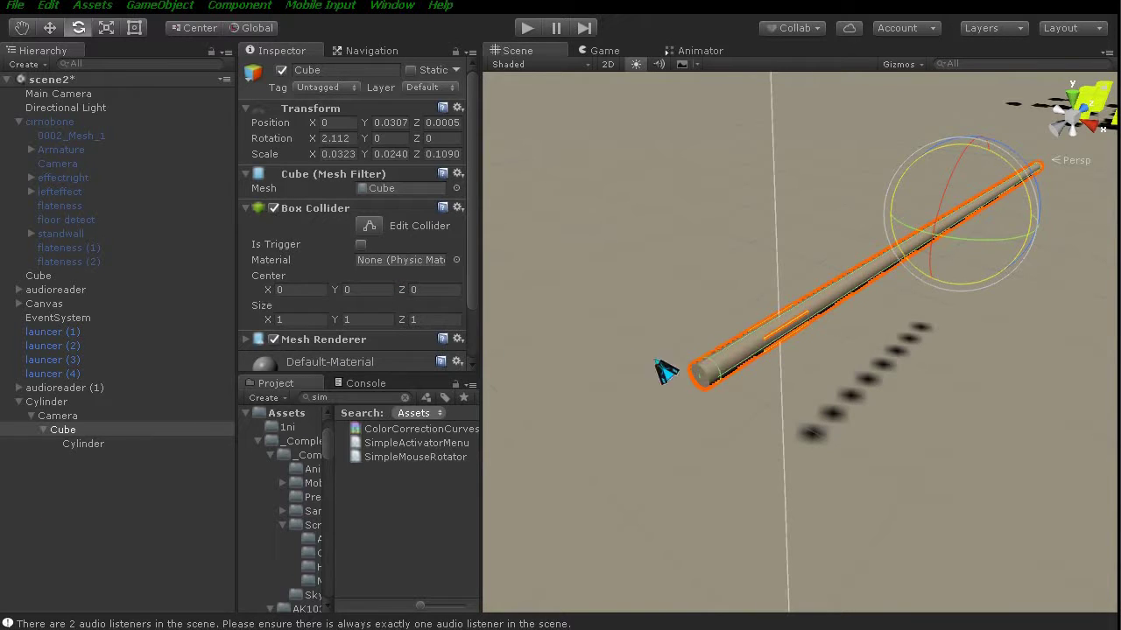
left_click(83, 445)
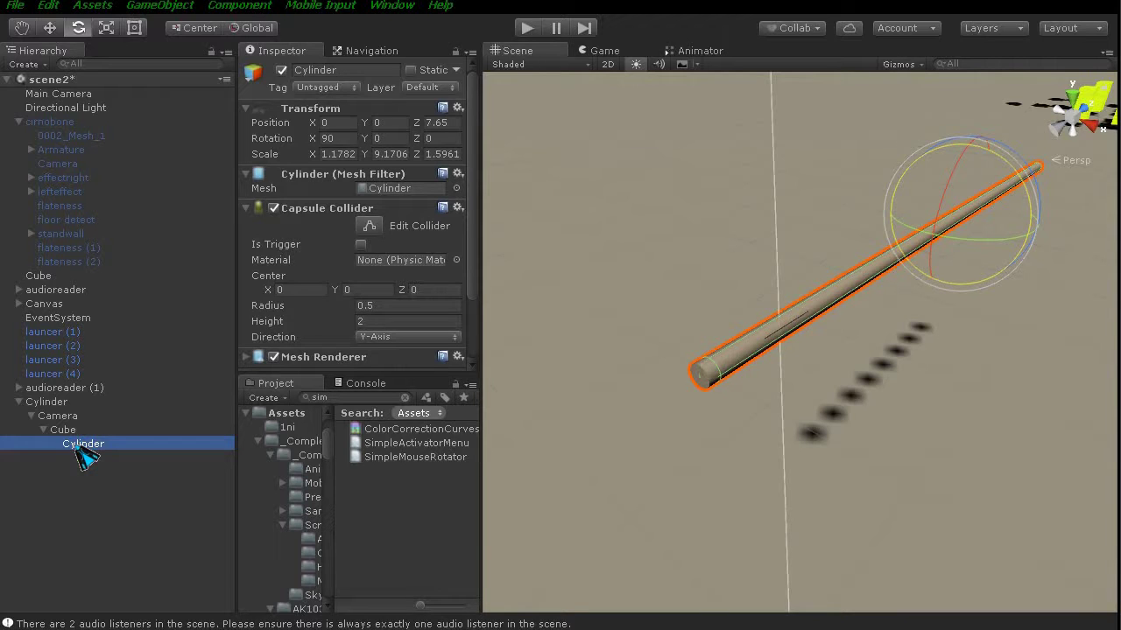
left_click(98, 432)
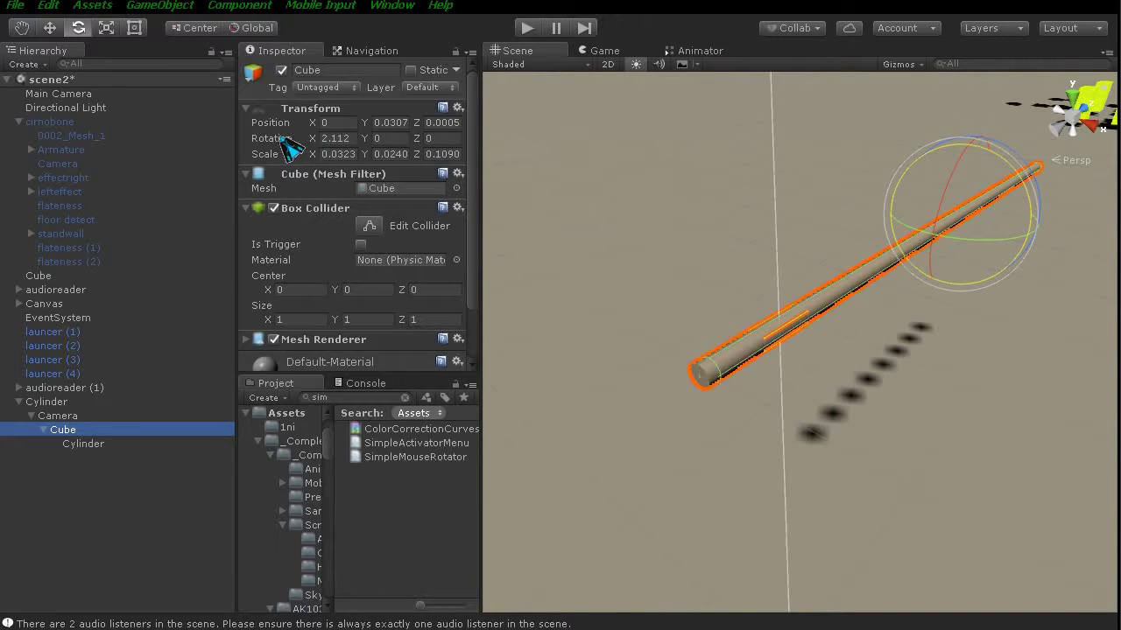
Scrub the Cube's X and Y rotation in the Inspector, then reset both to 0.
mouse_move(310, 137)
left_mouse_down()
mouse_move(615, 160)
mouse_move(571, 153)
mouse_move(480, 208)
mouse_move(250, 170)
left_mouse_up()
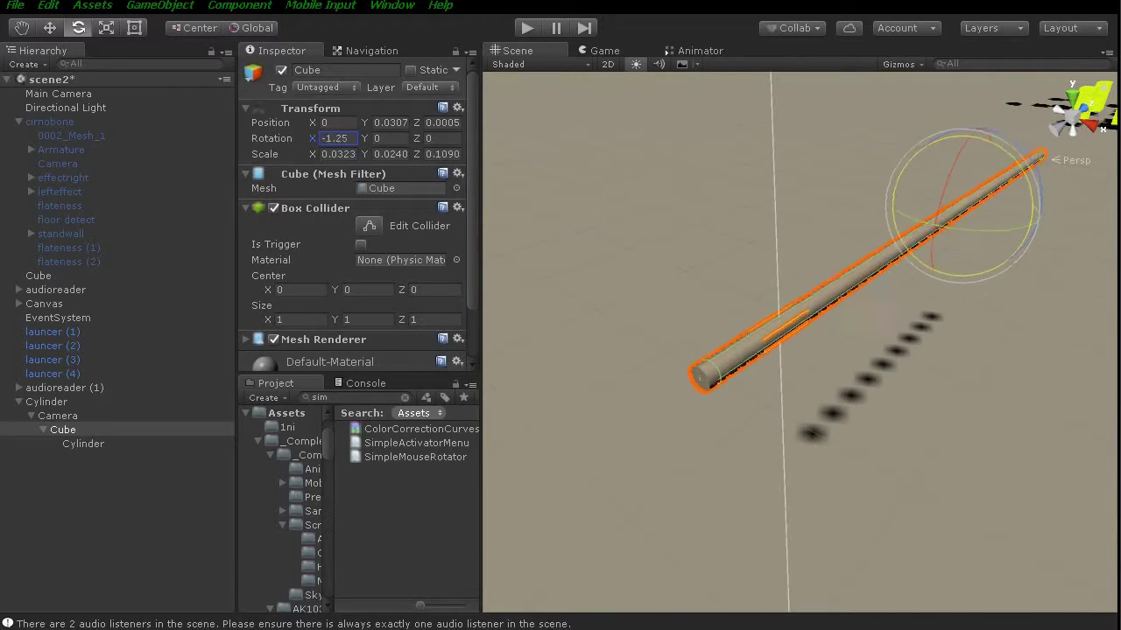
mouse_move(250, 170)
left_mouse_down()
mouse_move(132, 171)
mouse_move(1040, 79)
mouse_move(1036, 26)
mouse_move(374, 226)
left_mouse_up()
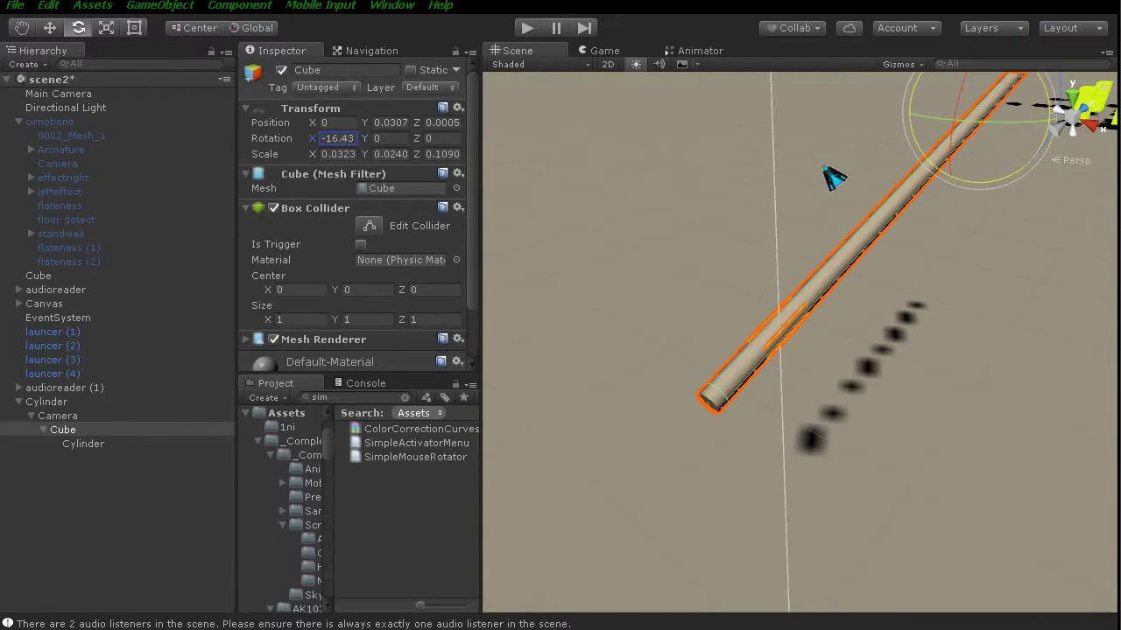
left_click_drag(363, 140, 671, 198)
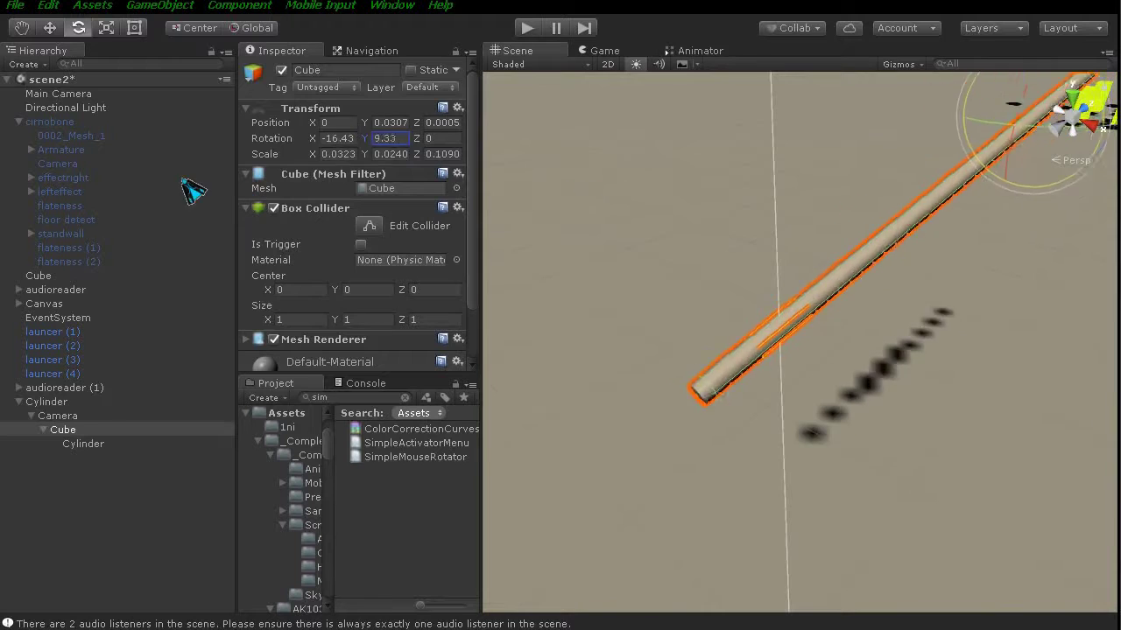
left_click_drag(672, 198, 408, 175)
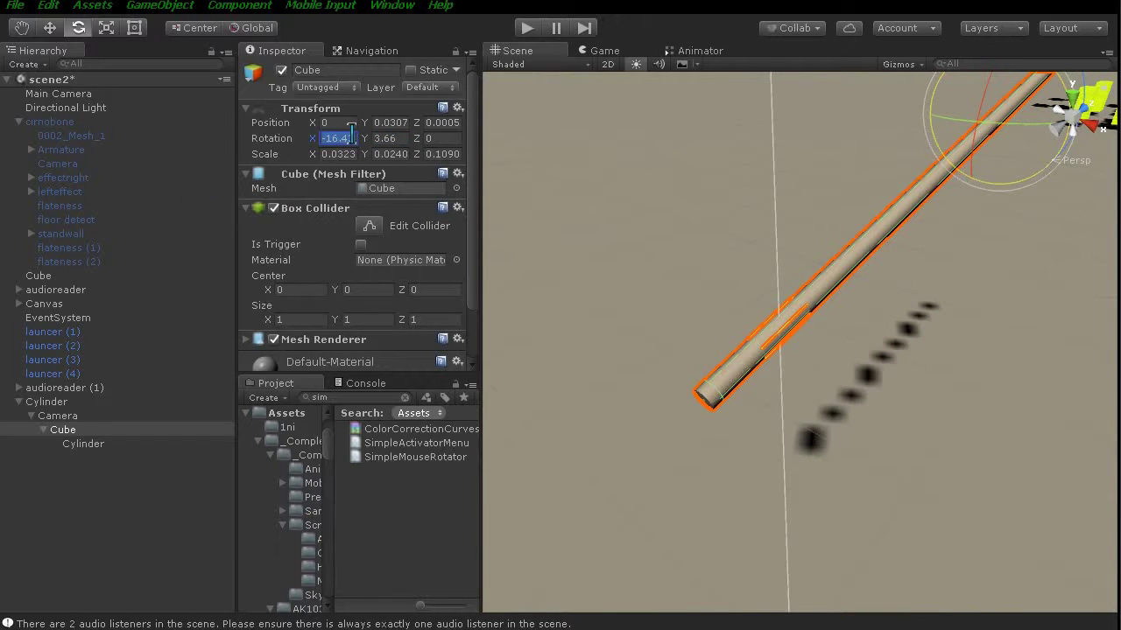
type("0")
left_click(394, 140)
type("0")
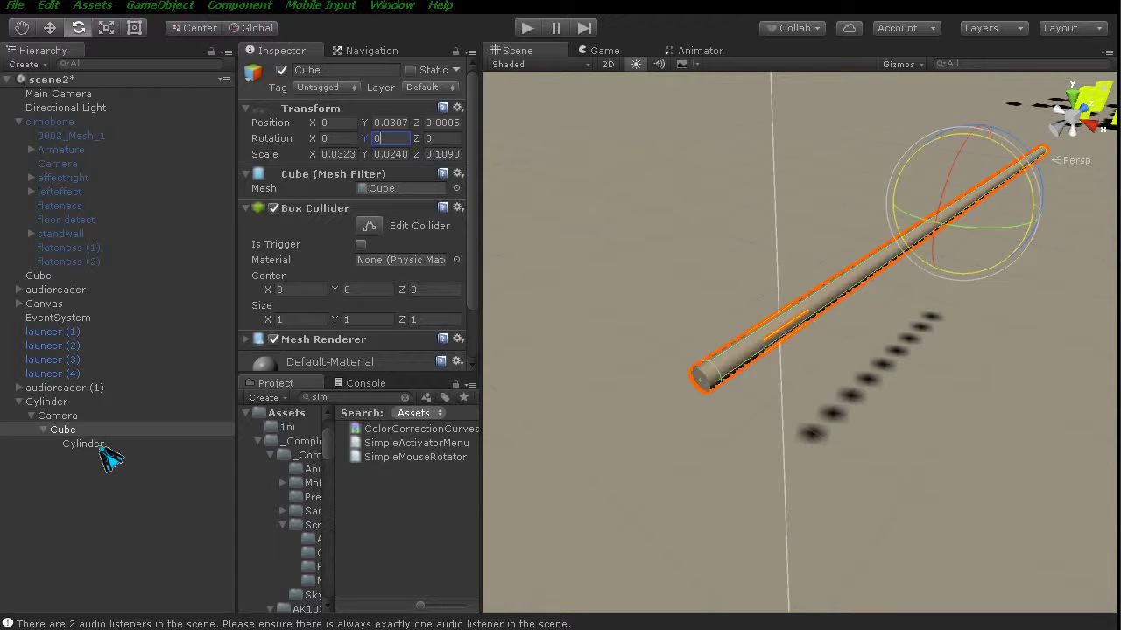
Move the Cylinder directly under Camera, tilt the Cube 1.914° on X, and preview the Game view.
left_click(88, 447)
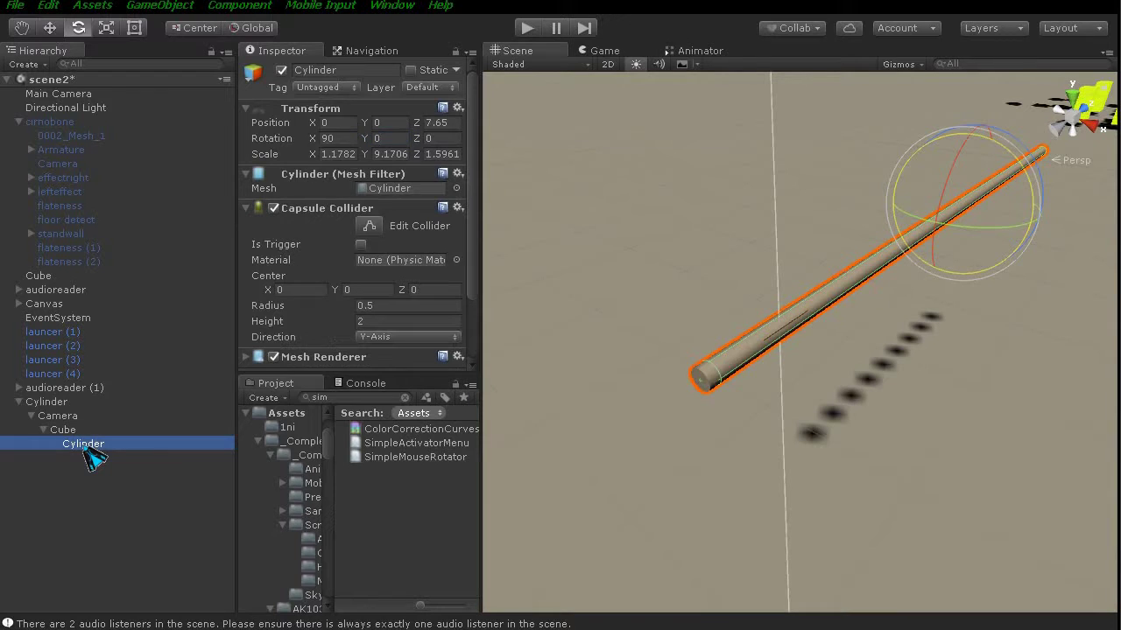
left_click_drag(77, 420, 74, 411)
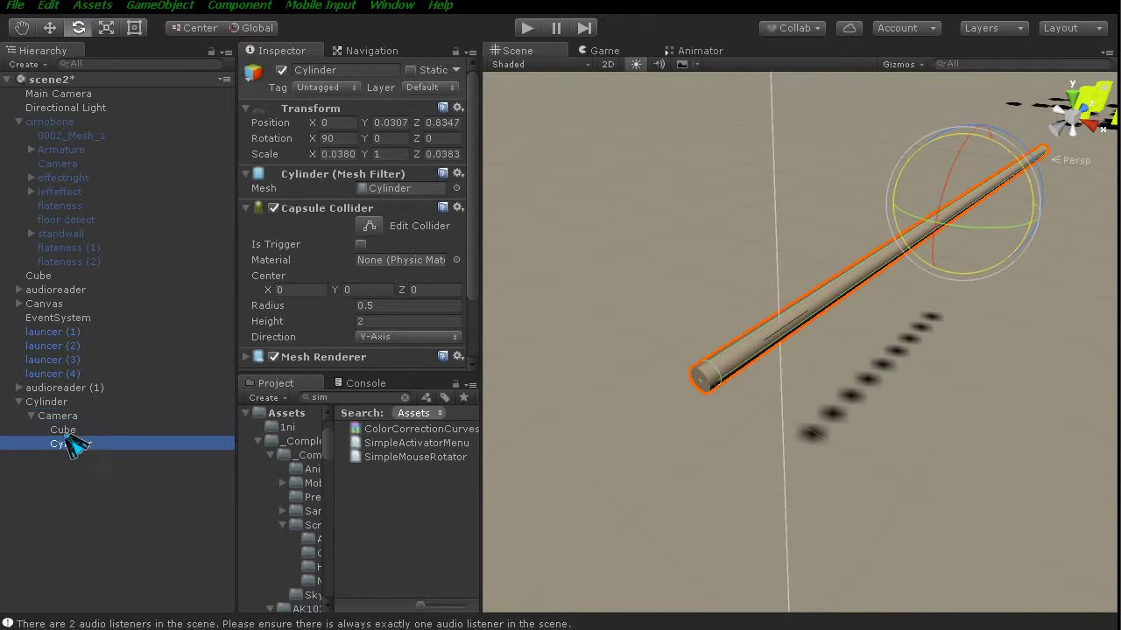
left_click(72, 430)
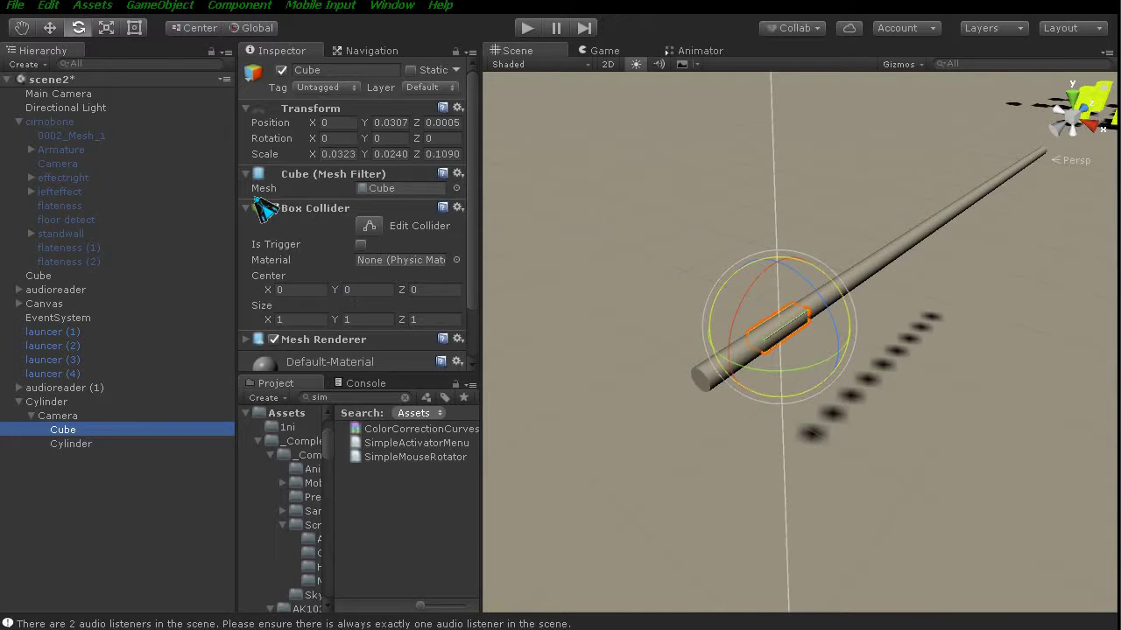
mouse_move(738, 298)
left_mouse_down()
mouse_move(701, 393)
mouse_move(745, 291)
left_mouse_up()
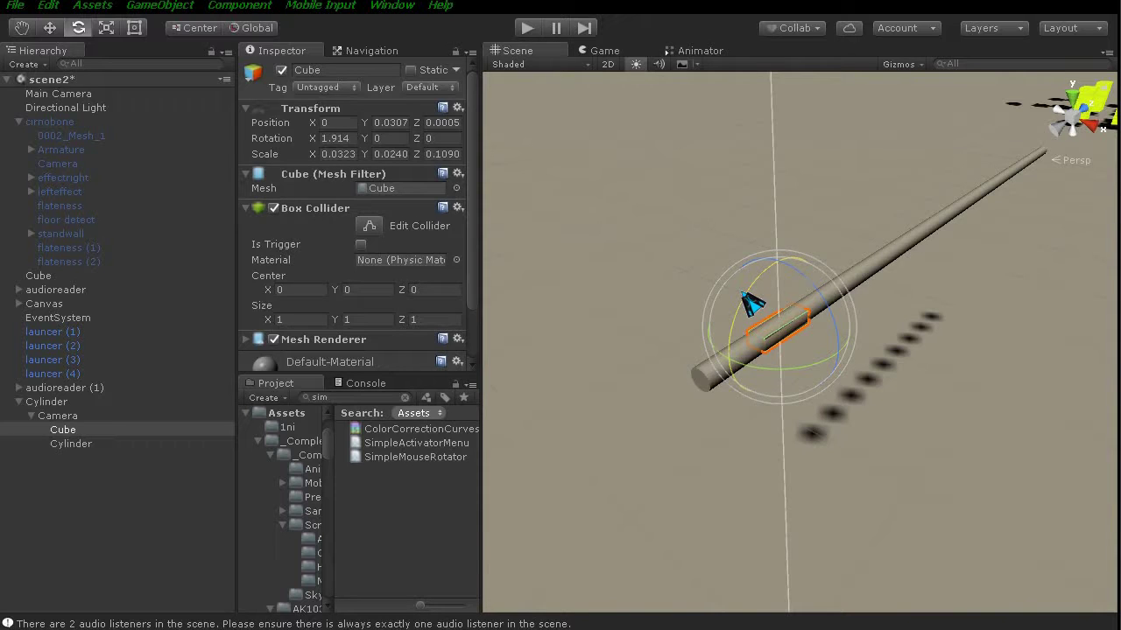
left_click(605, 52)
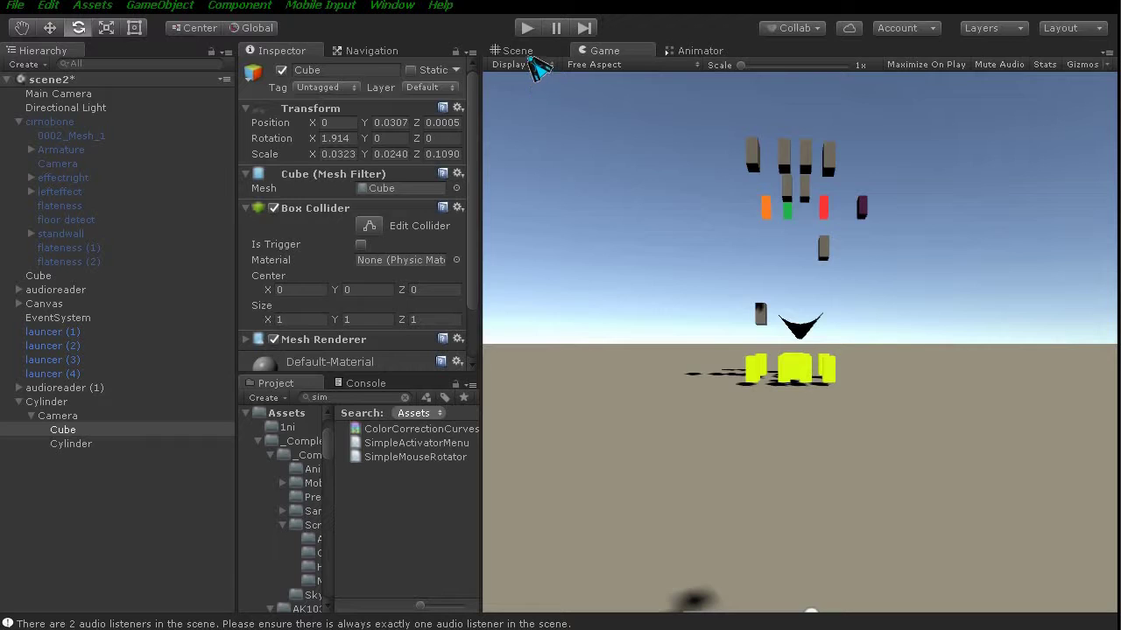
Select Cube and Cylinder together and slide them forward along Z, checking the Game view.
left_click(528, 53)
key("f")
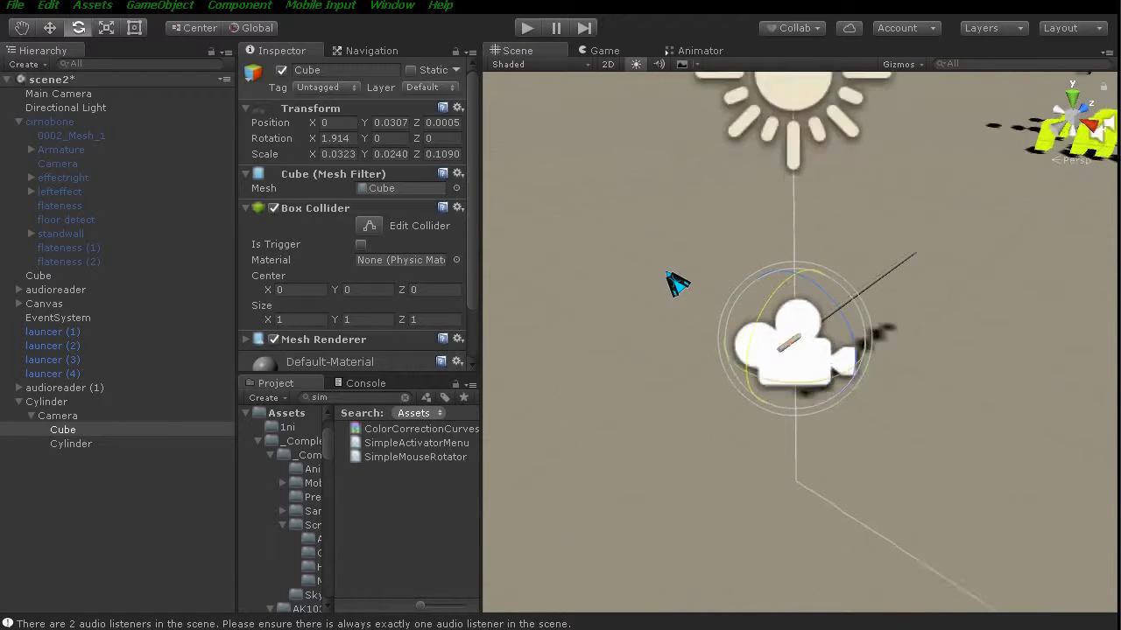
left_click(73, 447)
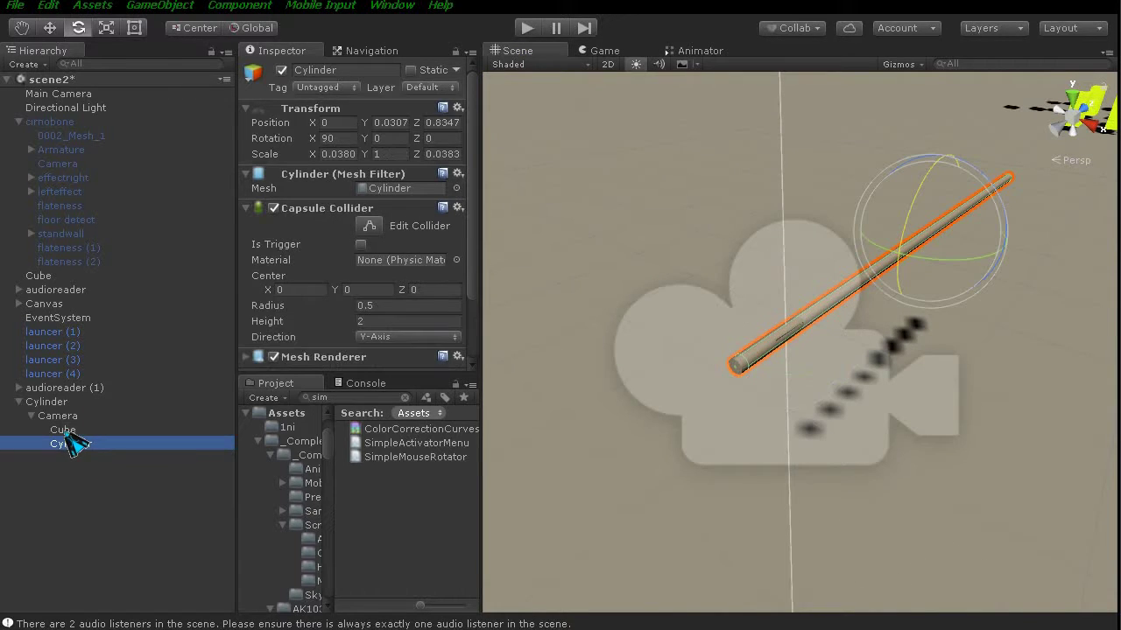
left_click(73, 431)
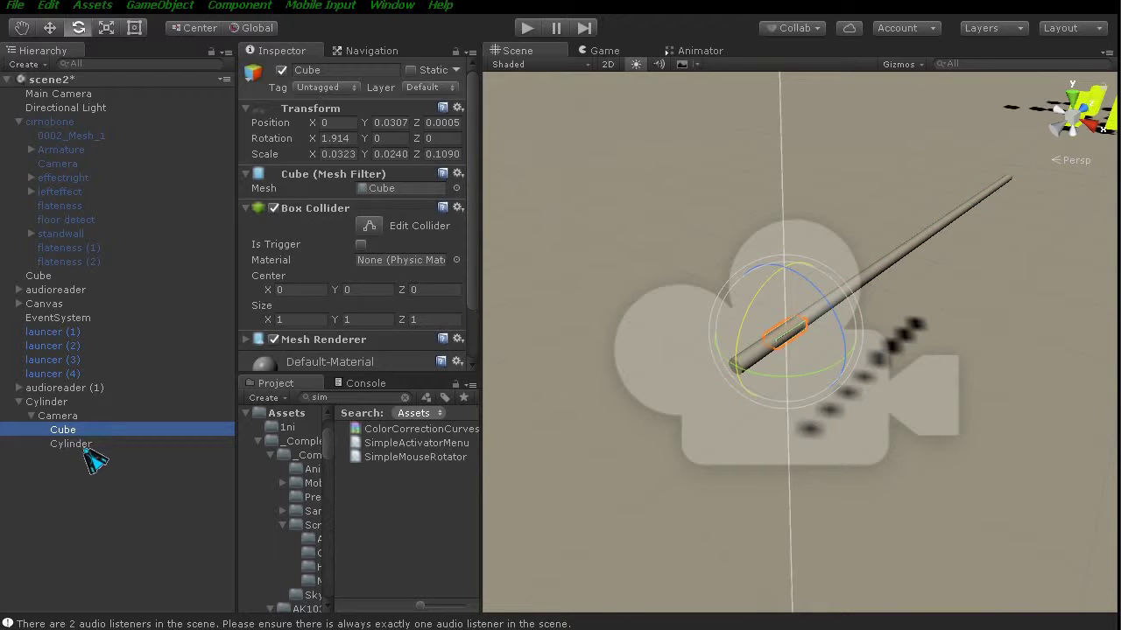
left_click(81, 445, "ctrl")
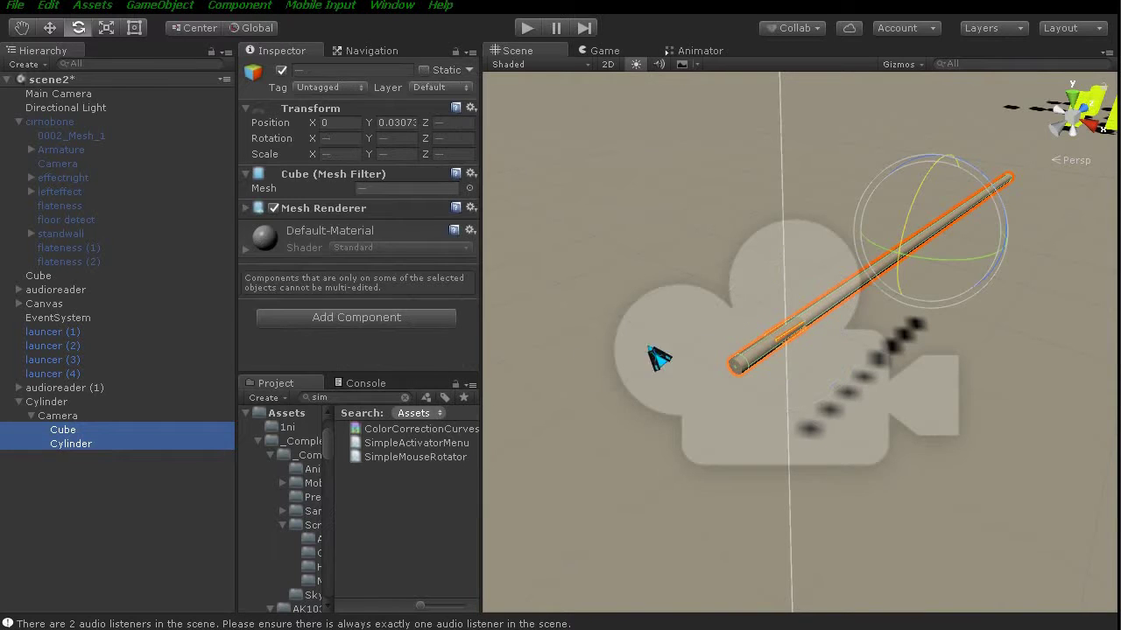
left_click(50, 27)
scroll(805, 376, "up", 5)
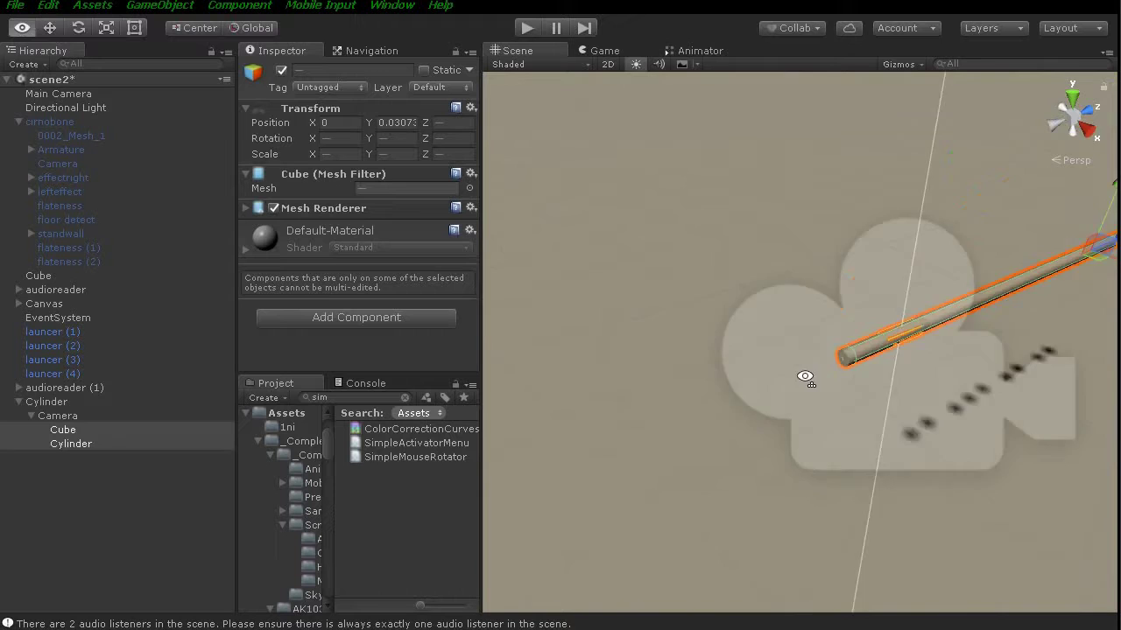
left_click_drag(805, 376, 630, 332, "alt")
left_click_drag(1001, 253, 1064, 247)
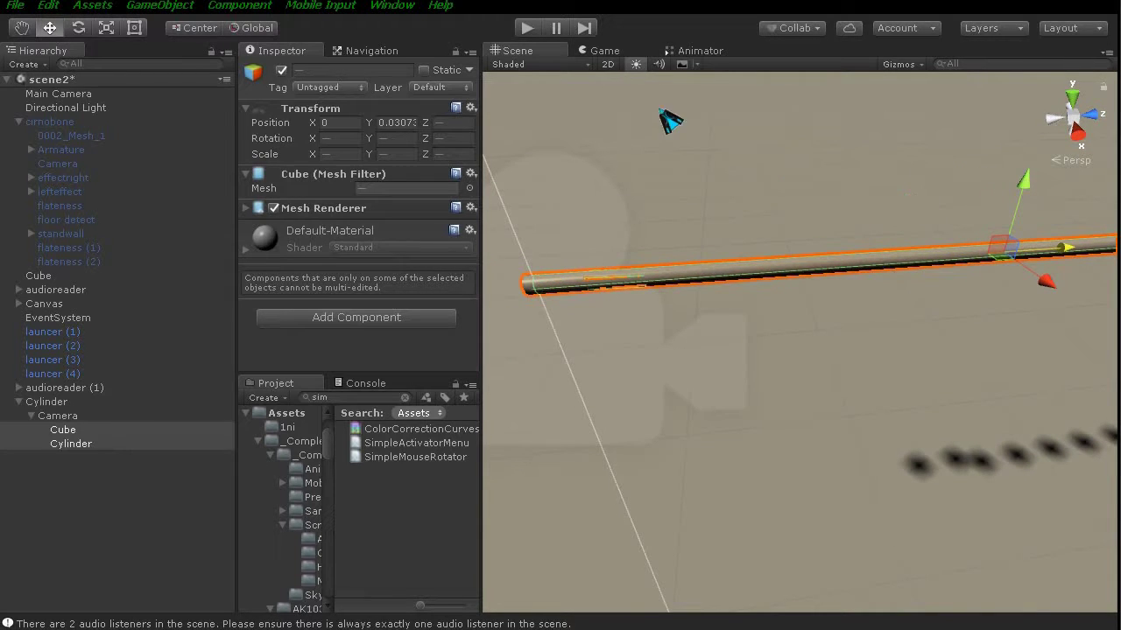
left_click(616, 53)
left_click(517, 51)
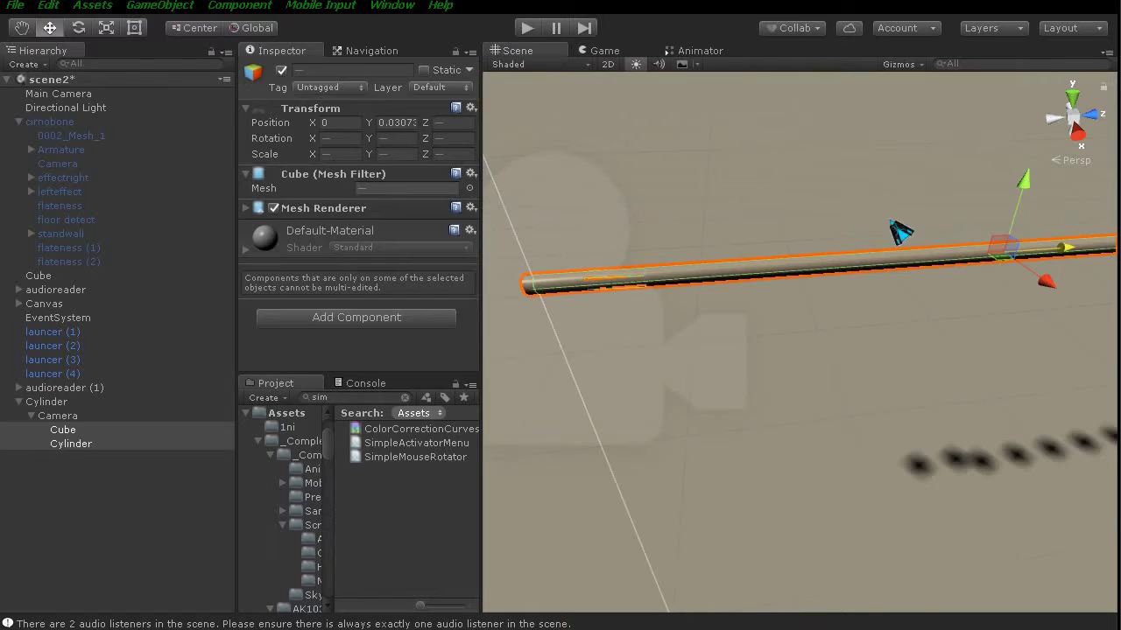
Lower the pair along Y and push them further along Z, previewing each change.
left_click_drag(1027, 200, 1026, 219)
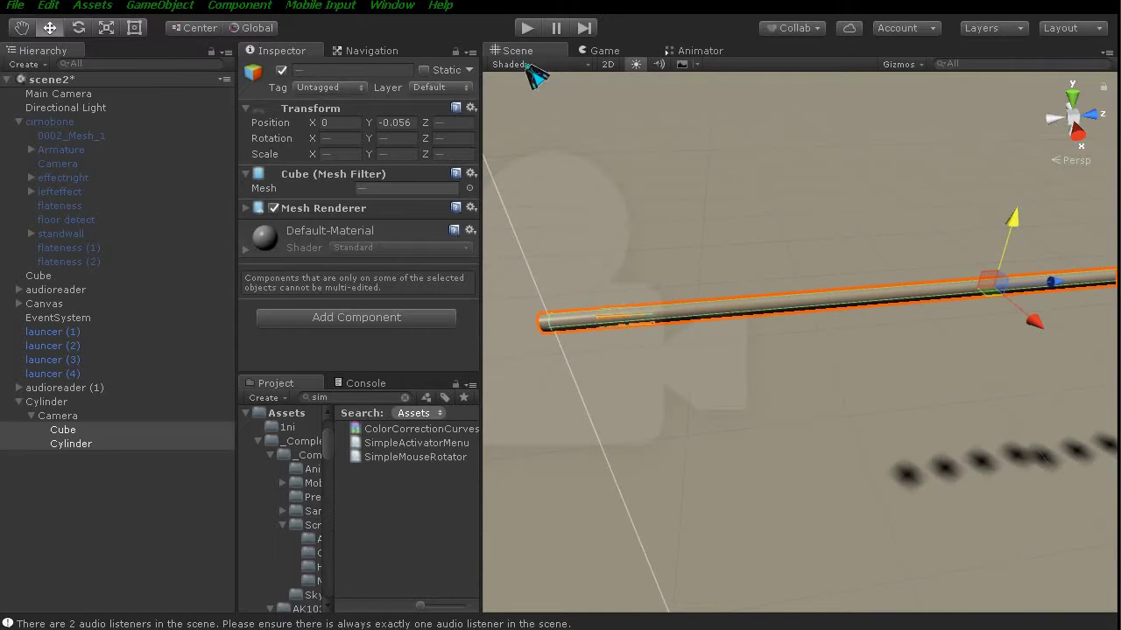
left_click(604, 52)
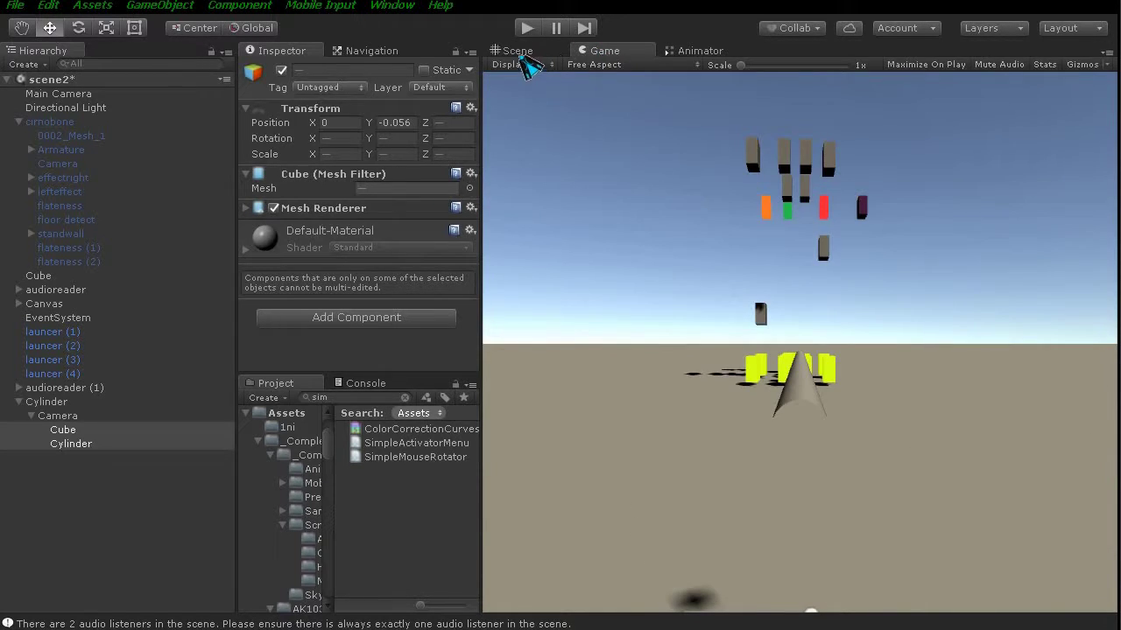
left_click(517, 50)
middle_click_drag(851, 303, 825, 303)
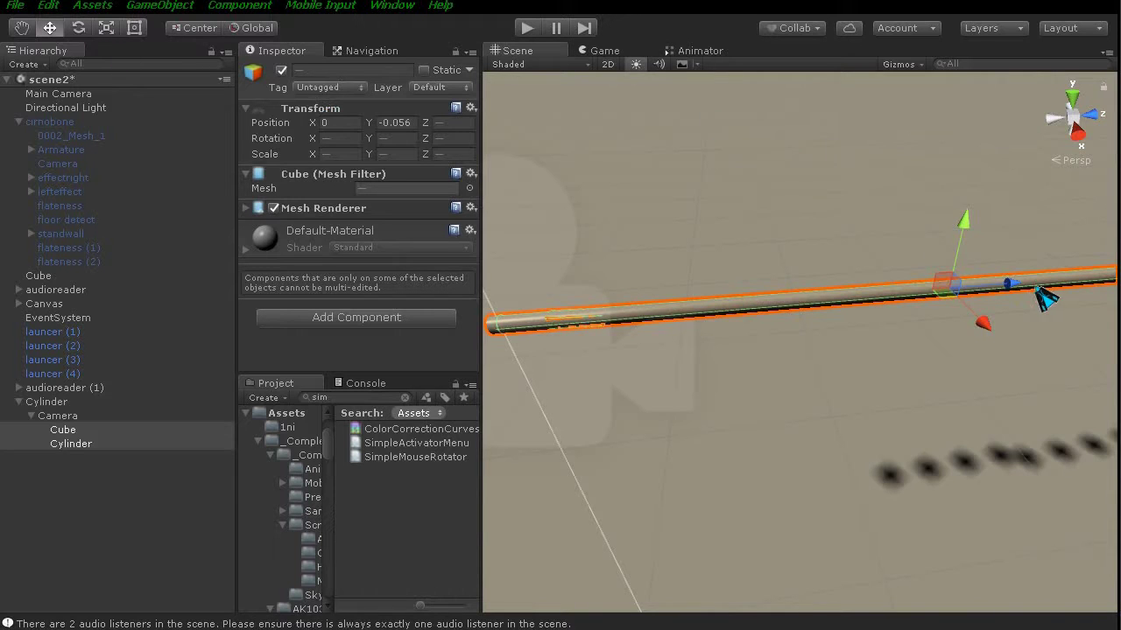
left_click_drag(1013, 285, 1072, 279)
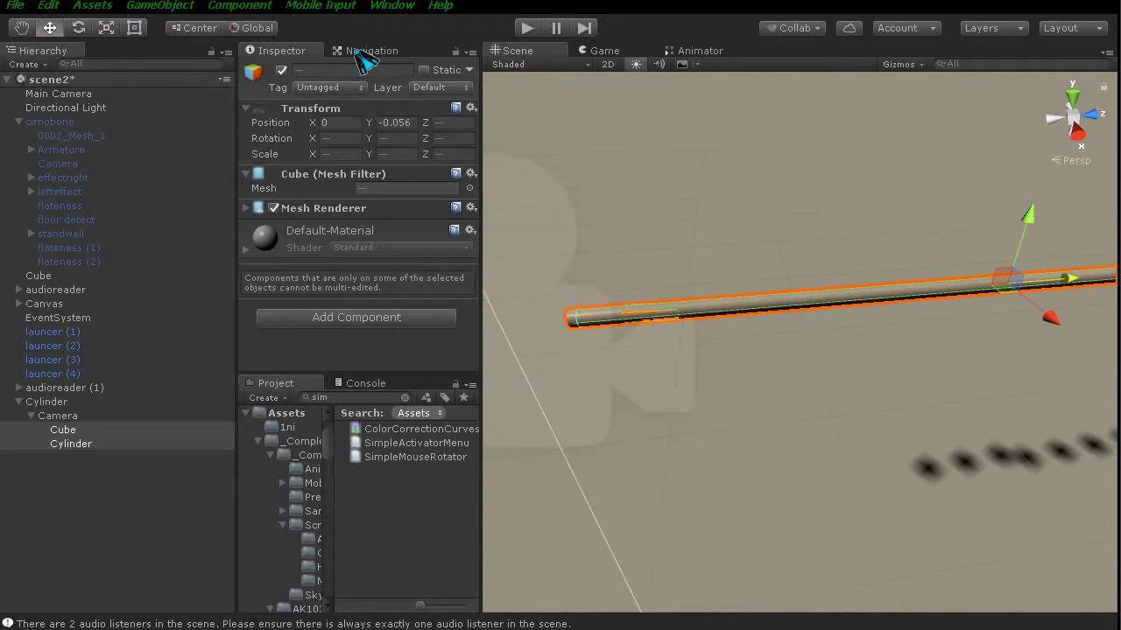
left_click(604, 51)
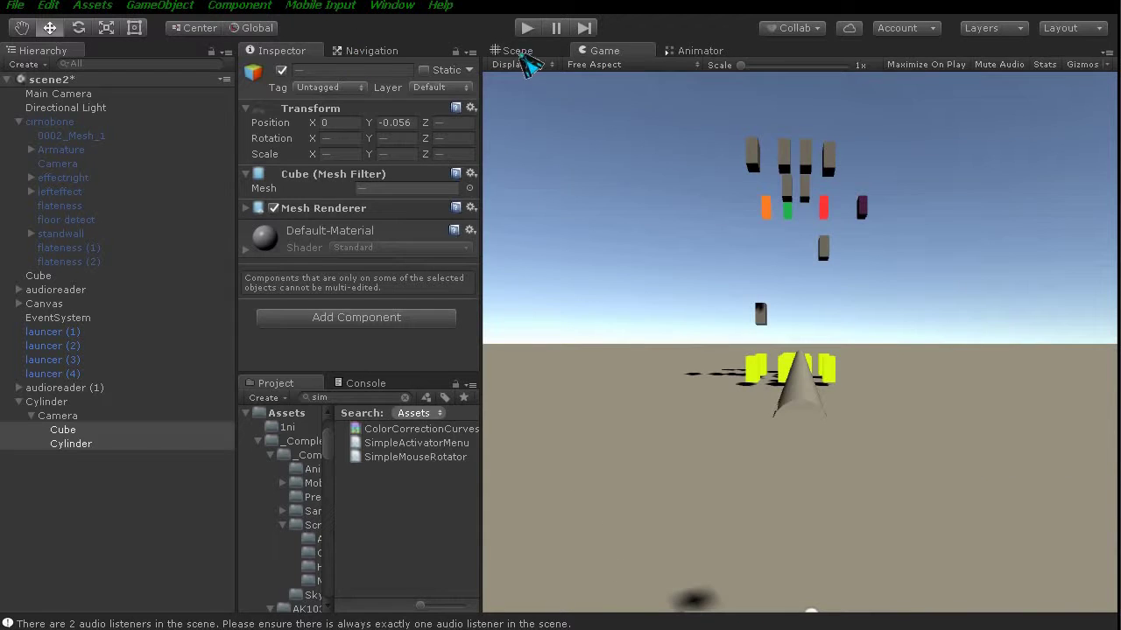
left_click(518, 52)
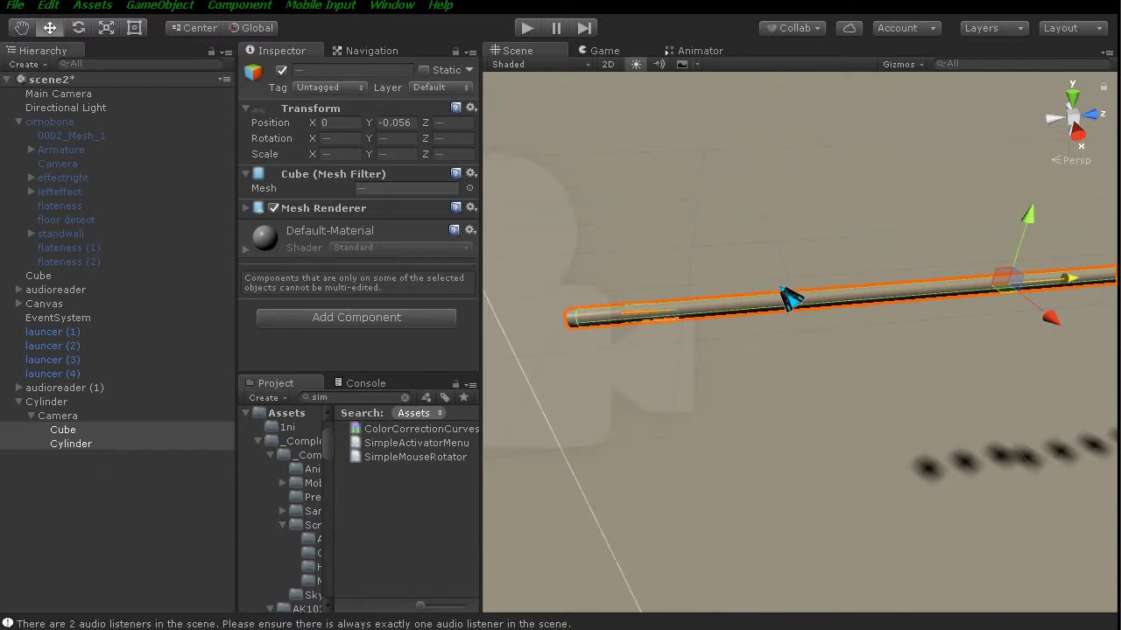
Tilt the pair to about -5.409° on X and shift them left to X -0.2.
left_click(79, 27)
left_click_drag(950, 269, 953, 273)
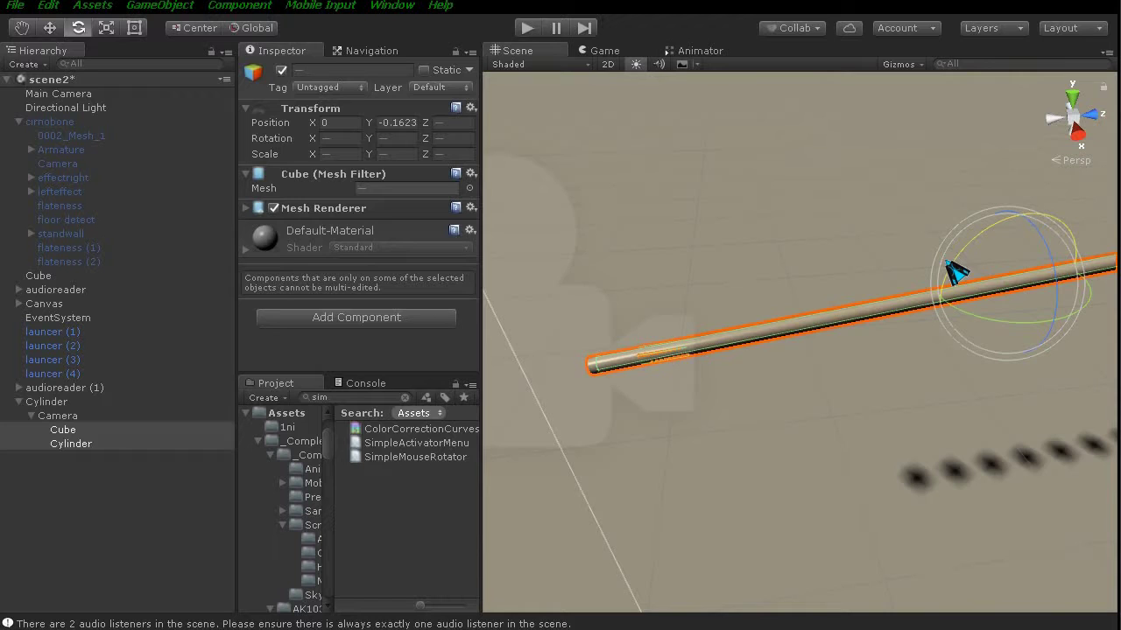
left_click(613, 52)
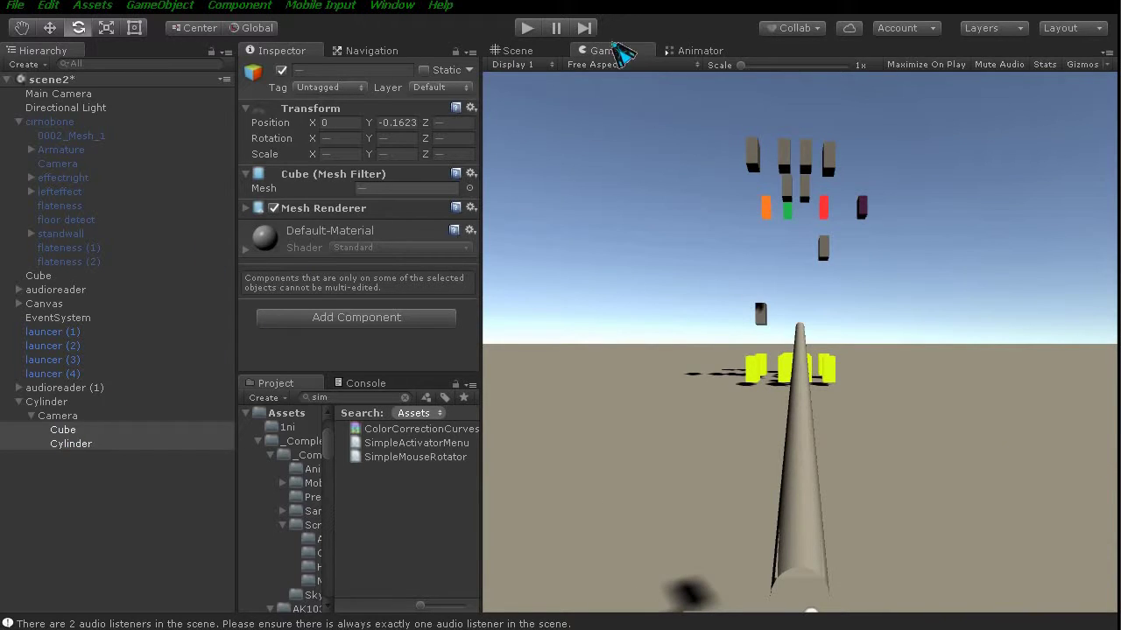
left_click(517, 51)
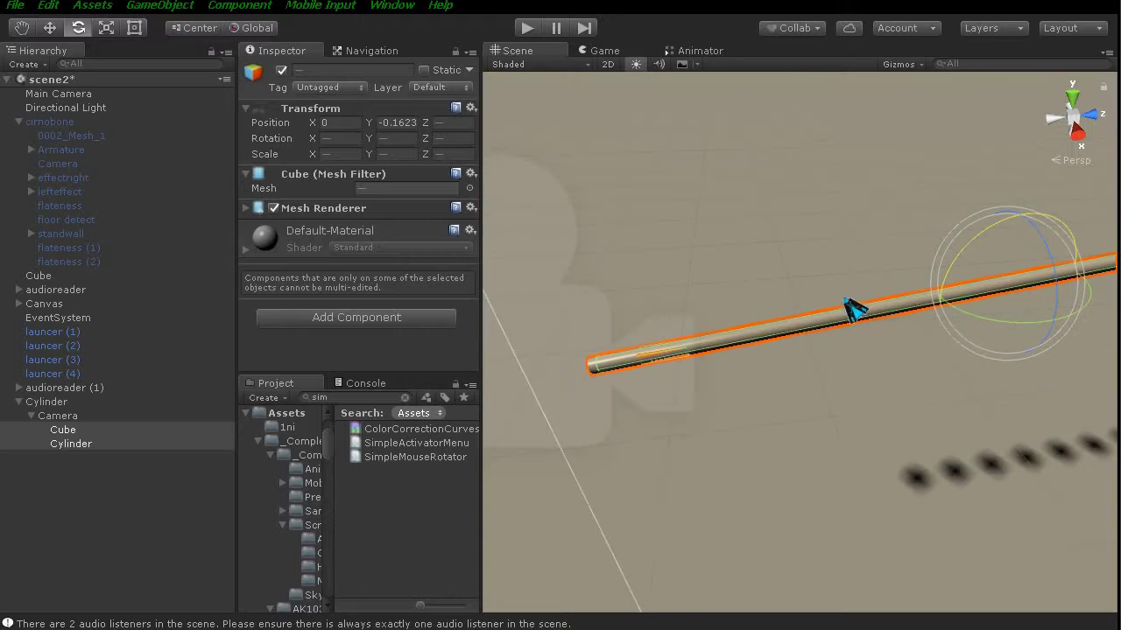
left_click(50, 27)
left_click_drag(1050, 325, 1026, 307)
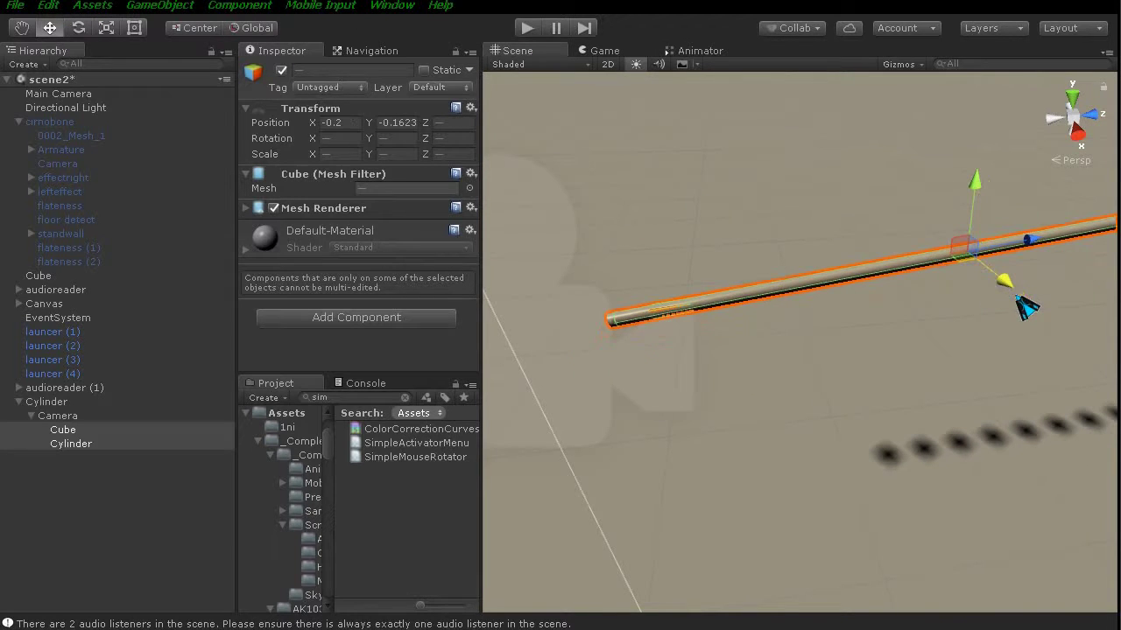
left_click(604, 50)
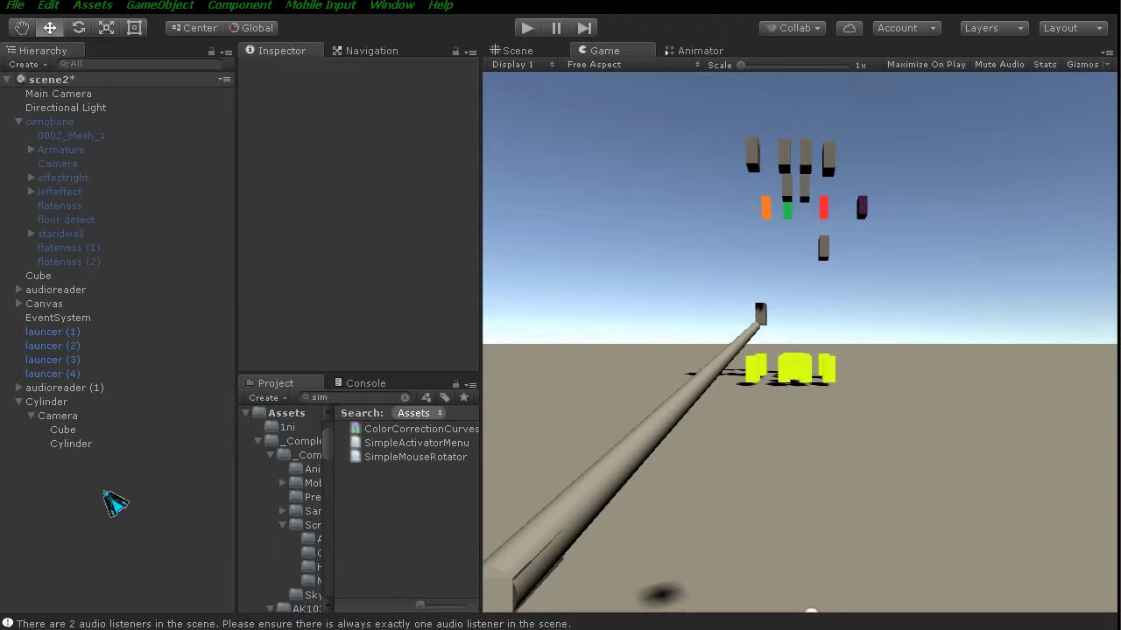
left_click(75, 430)
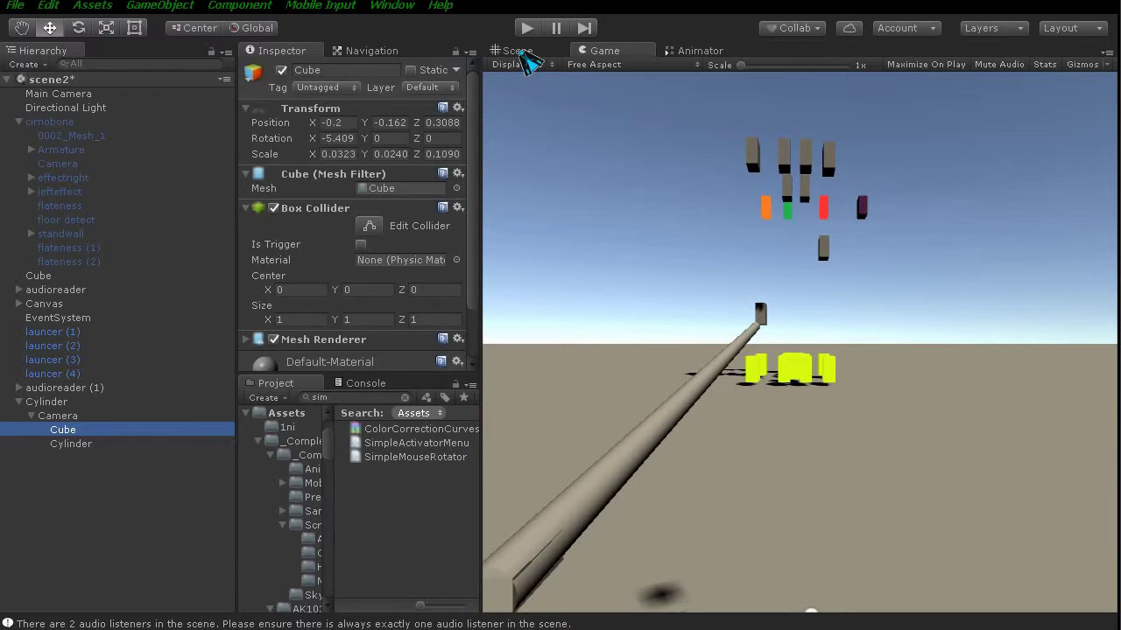
Duplicate the Cube under Camera to create Cube (1), then reselect the original Cube.
left_click(514, 51)
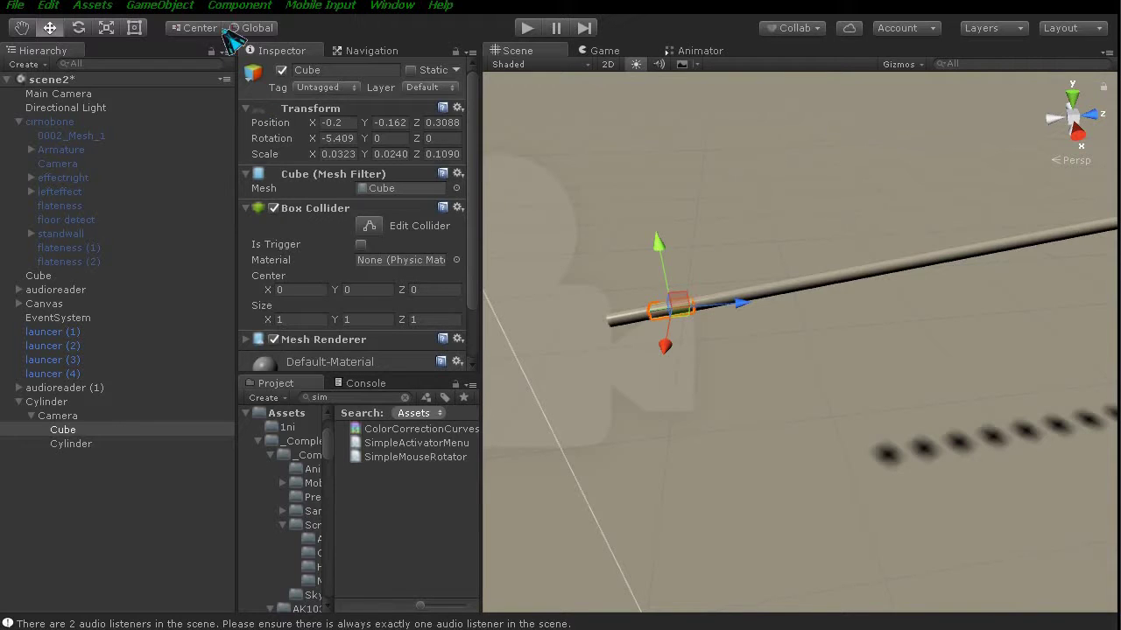
left_click(224, 7)
mouse_move(326, 7)
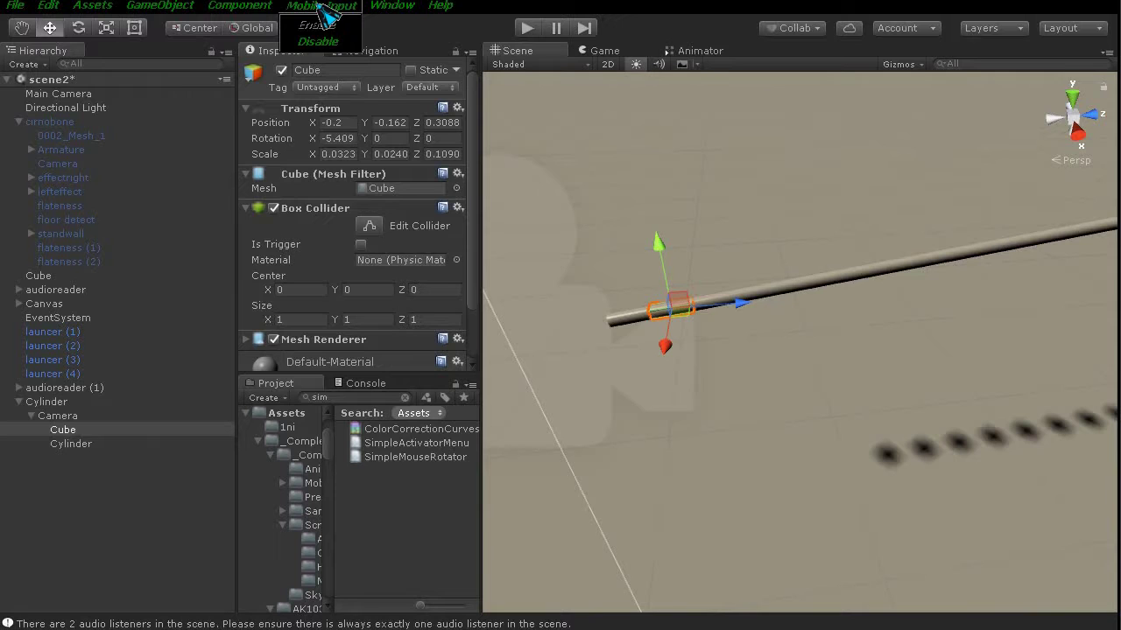
left_click(66, 435)
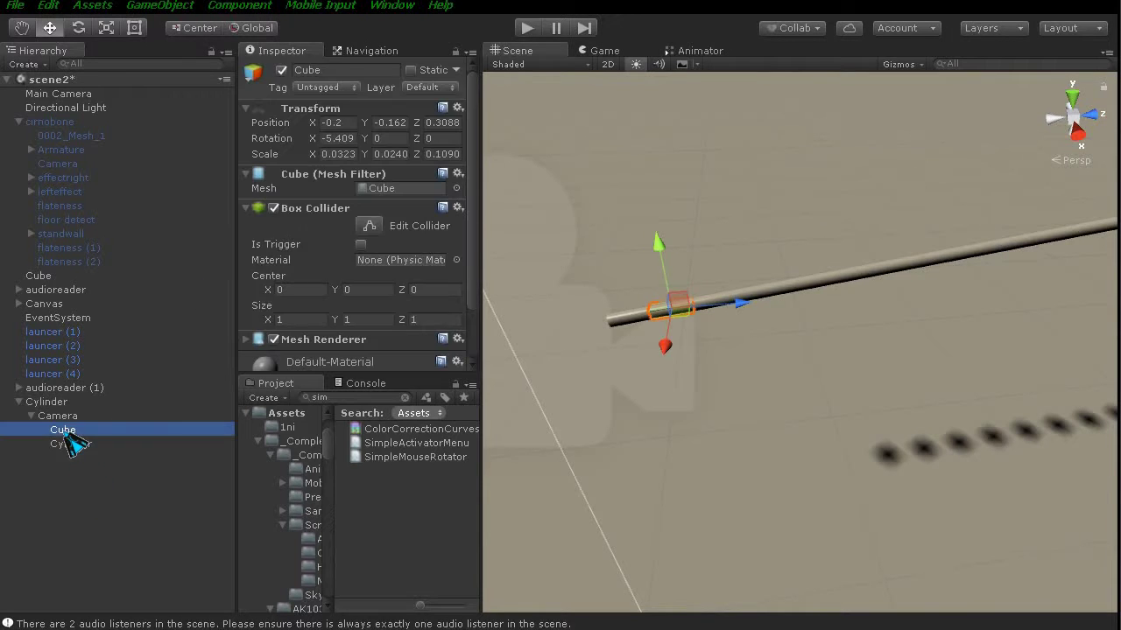
right_click(62, 432)
left_click(102, 510)
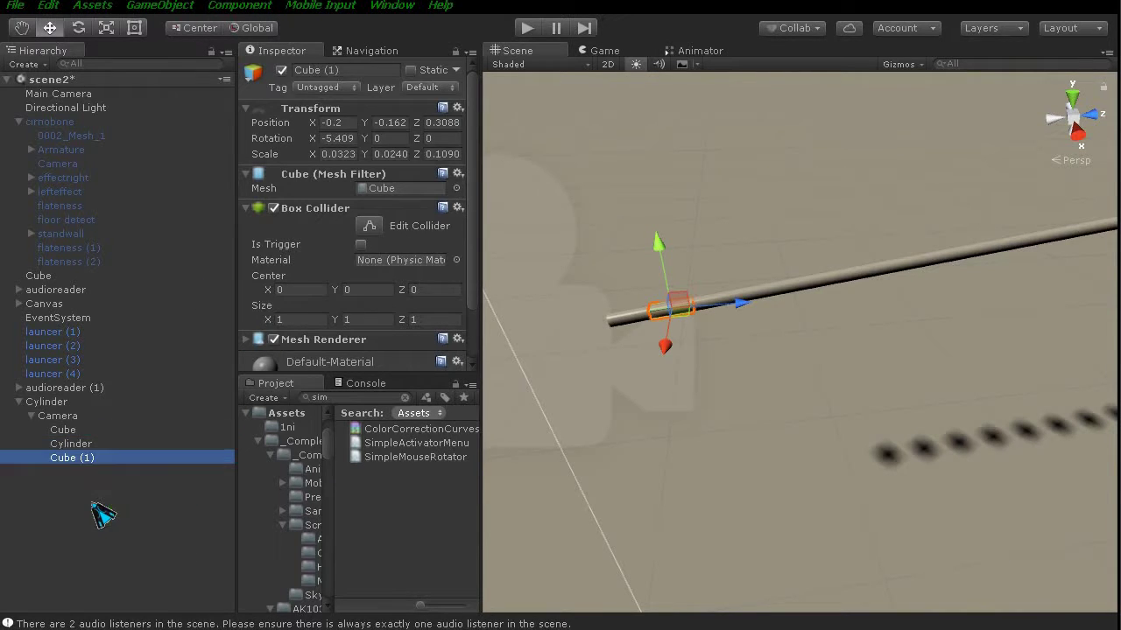
left_click(68, 431)
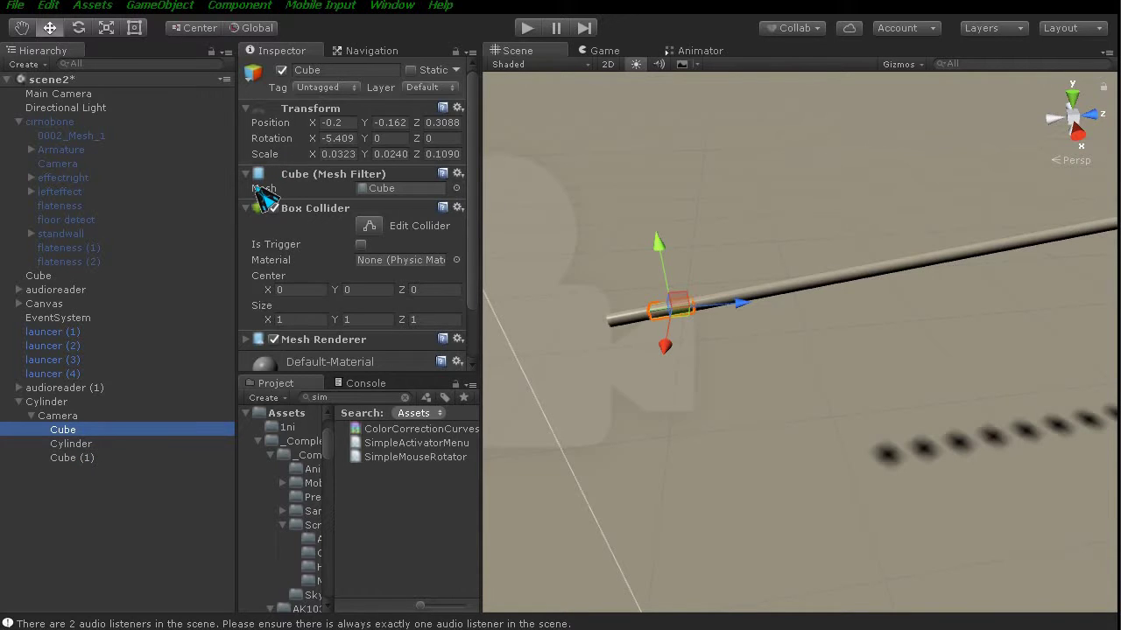
Open Window > Animation and dock the Animation window below the Scene view.
left_click(390, 7)
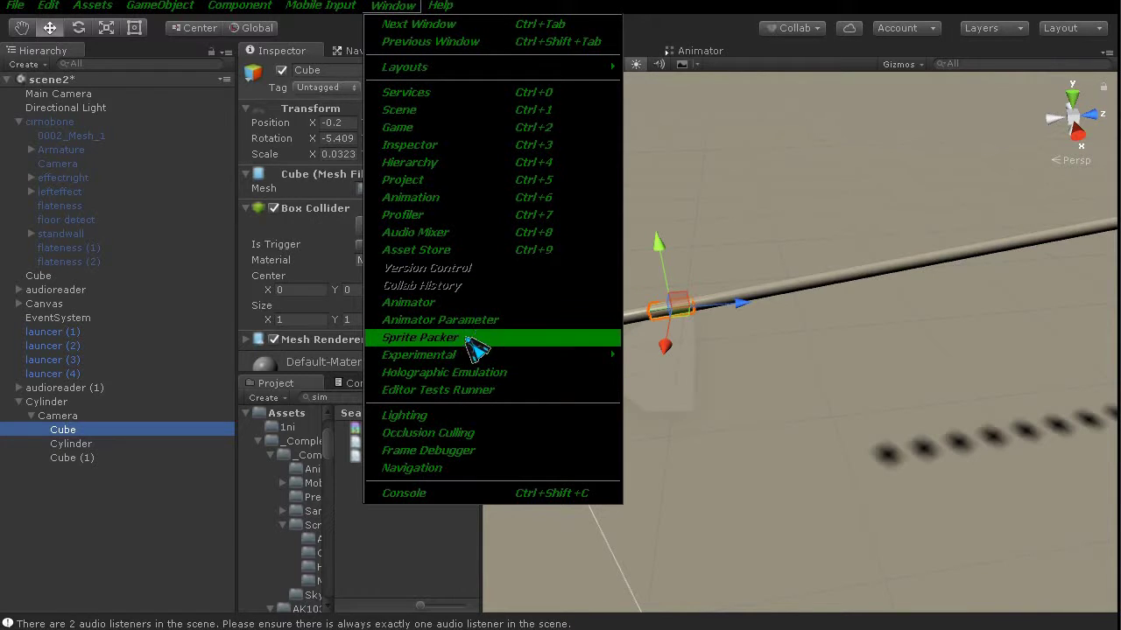
left_click(456, 200)
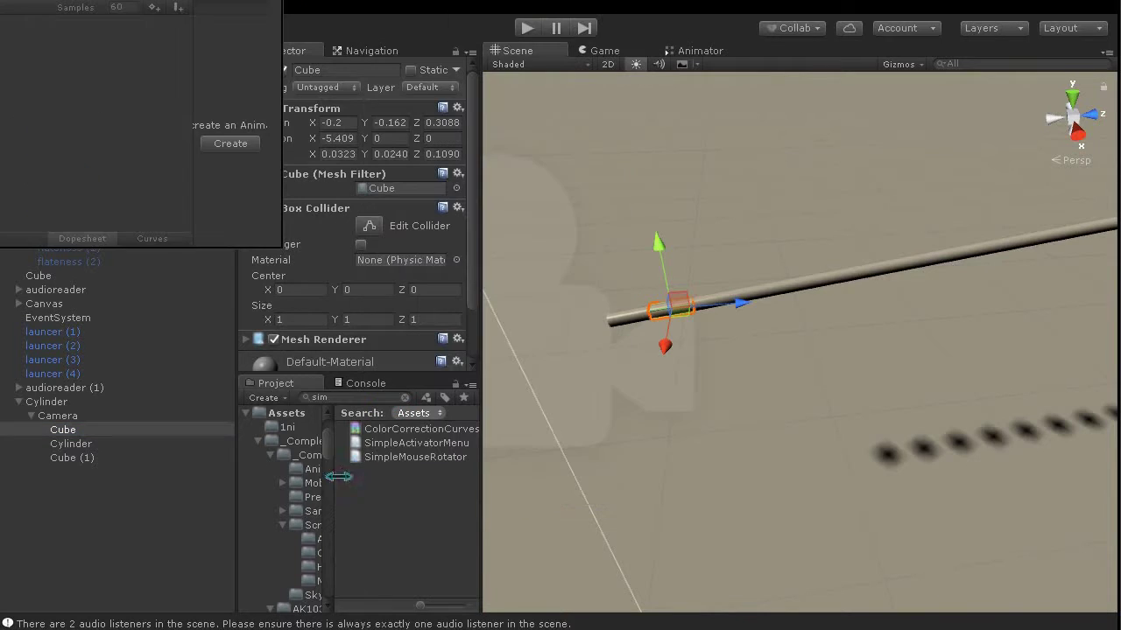
mouse_move(324, 289)
left_mouse_down()
mouse_move(538, 387)
mouse_move(445, 388)
mouse_move(605, 500)
mouse_move(634, 548)
mouse_move(623, 526)
left_mouse_up()
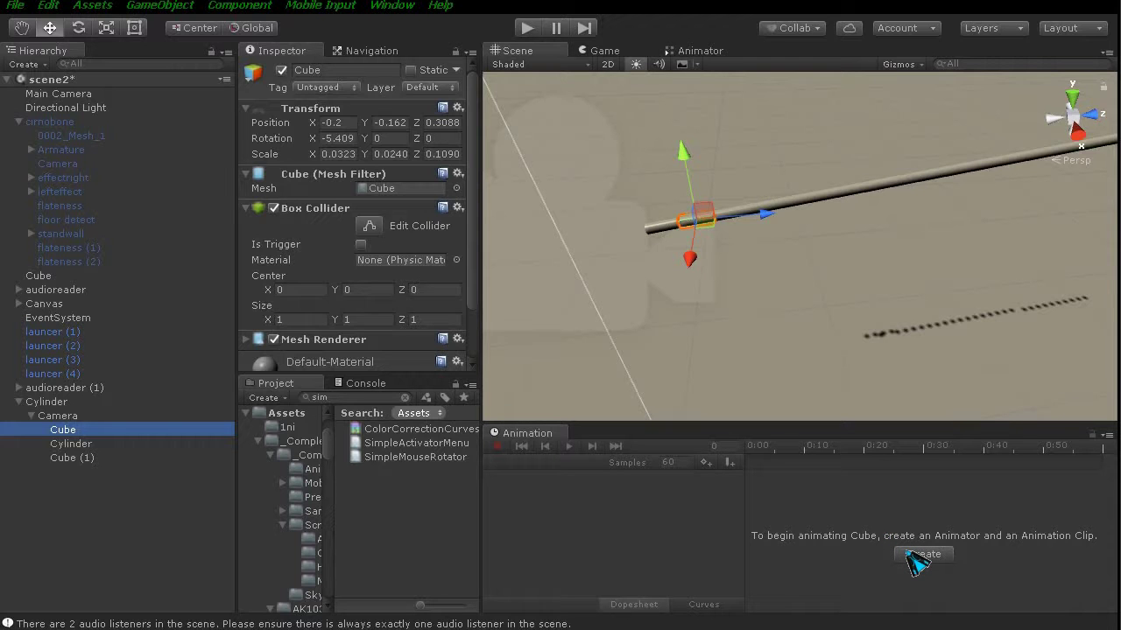
Create a new animation clip for the Cube, saving it as swingL in Assets/stage/stage2.
left_click(911, 557)
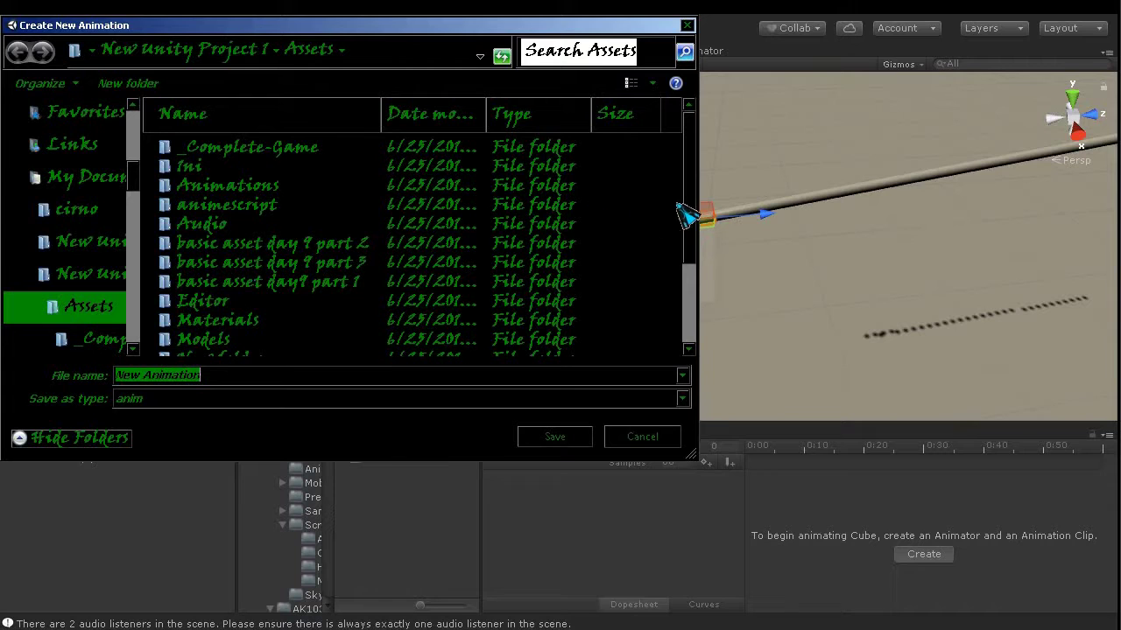
scroll(692, 267, "down", 2)
scroll(170, 290, "down", 1)
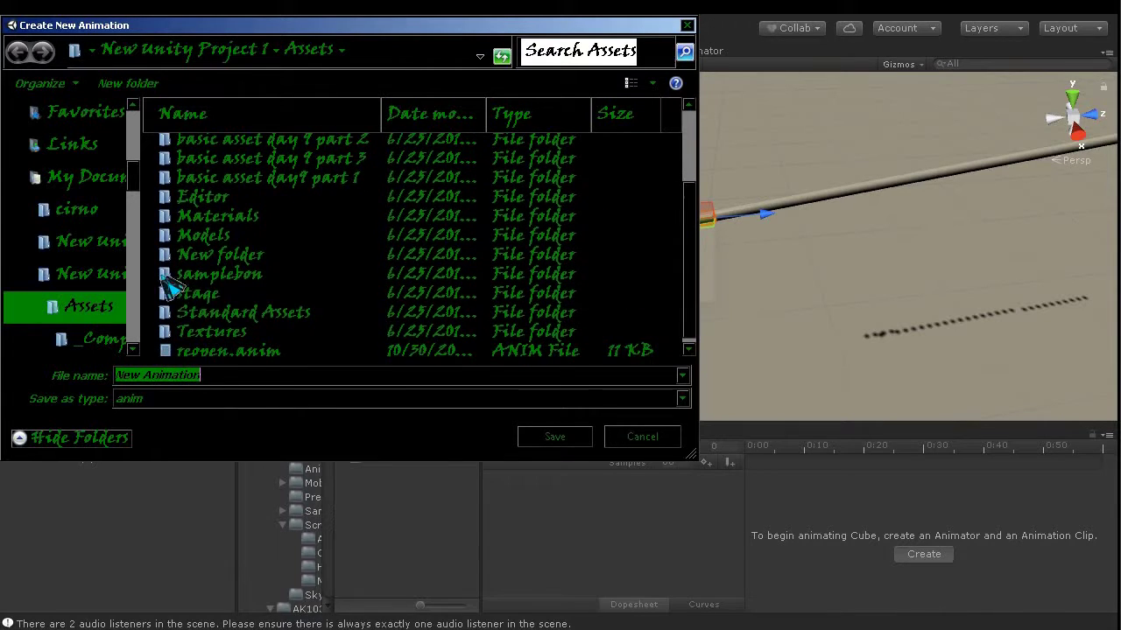
double_click(201, 307)
left_click(200, 188)
double_click(198, 190)
left_click(255, 375)
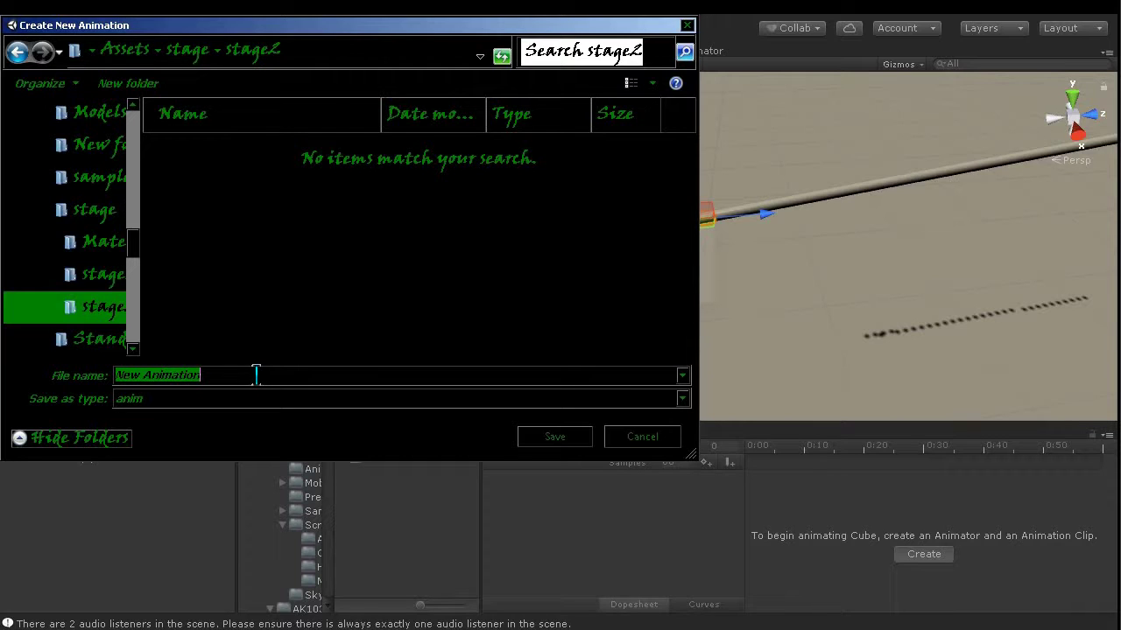
type("swingL")
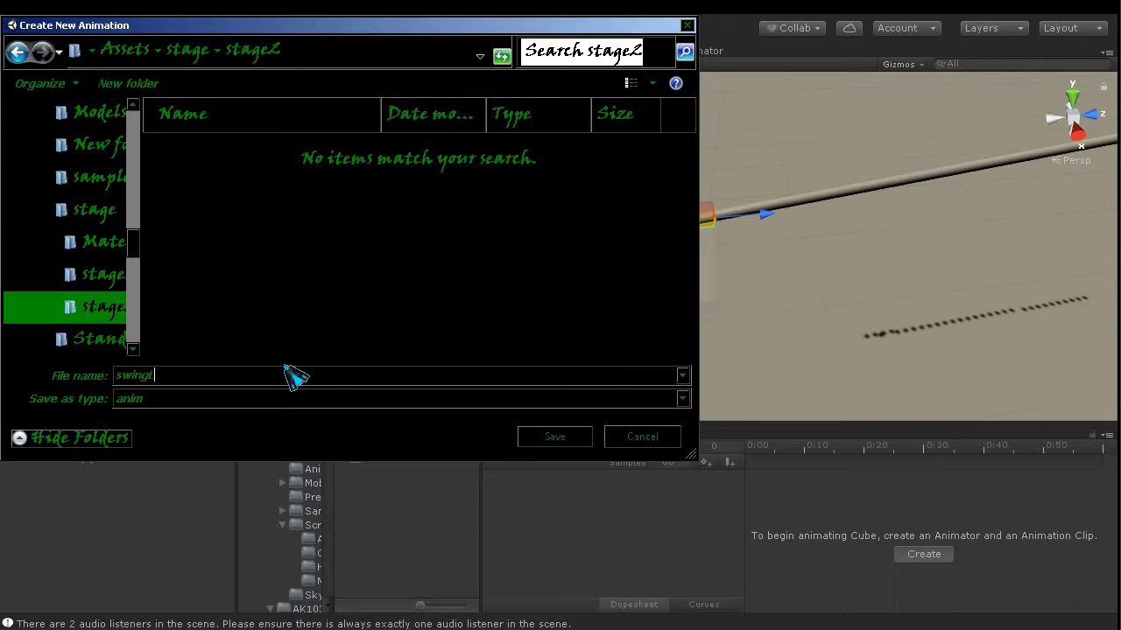
left_click(555, 438)
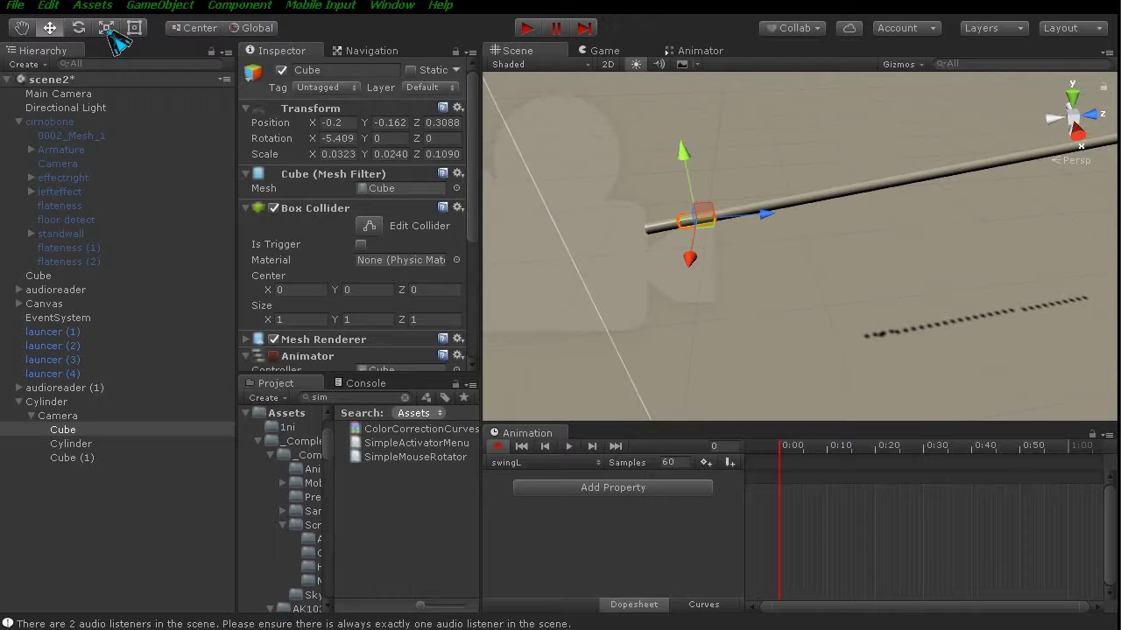
Record a swingL keyframe at 0:00 with the Cube's Rotation X at -6.409, then move to frame 10.
left_click(335, 138)
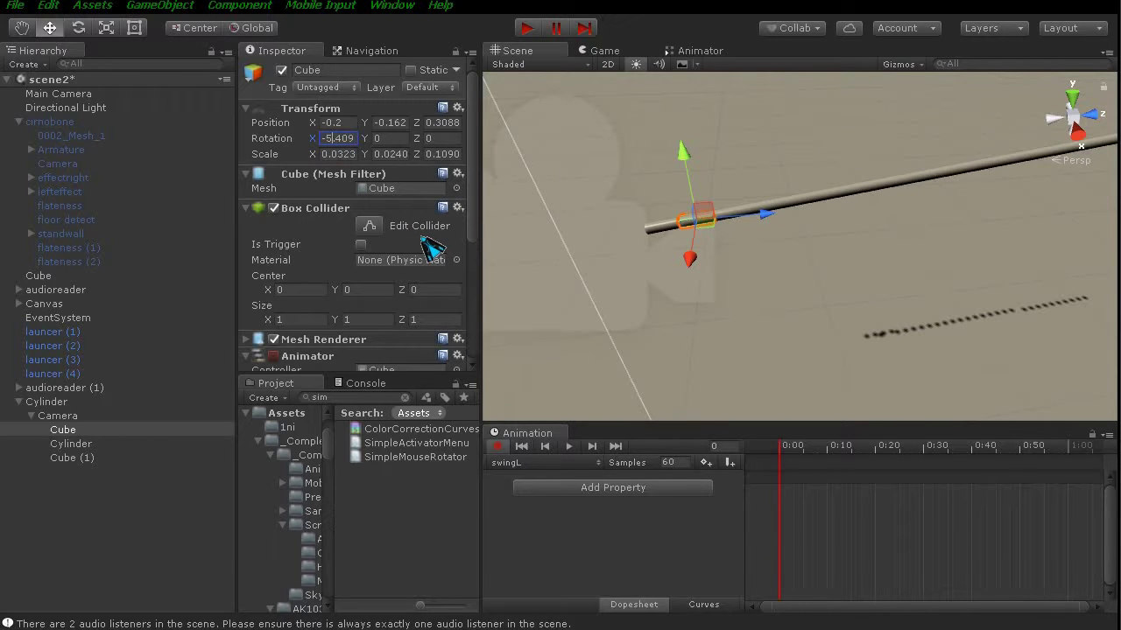
key("BackSpace")
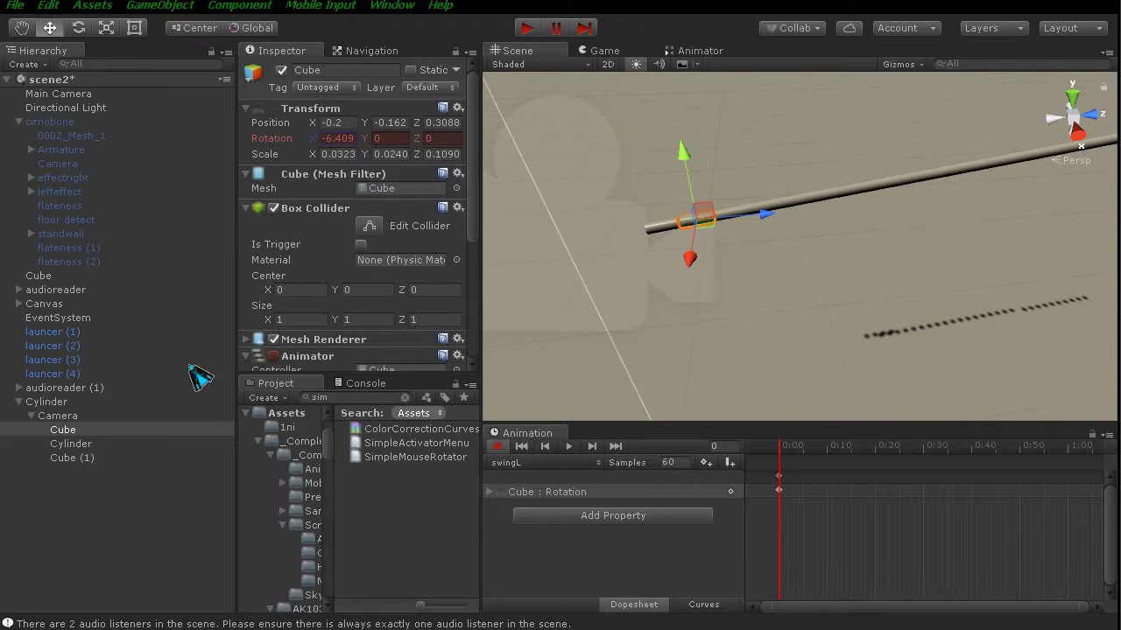
type("6")
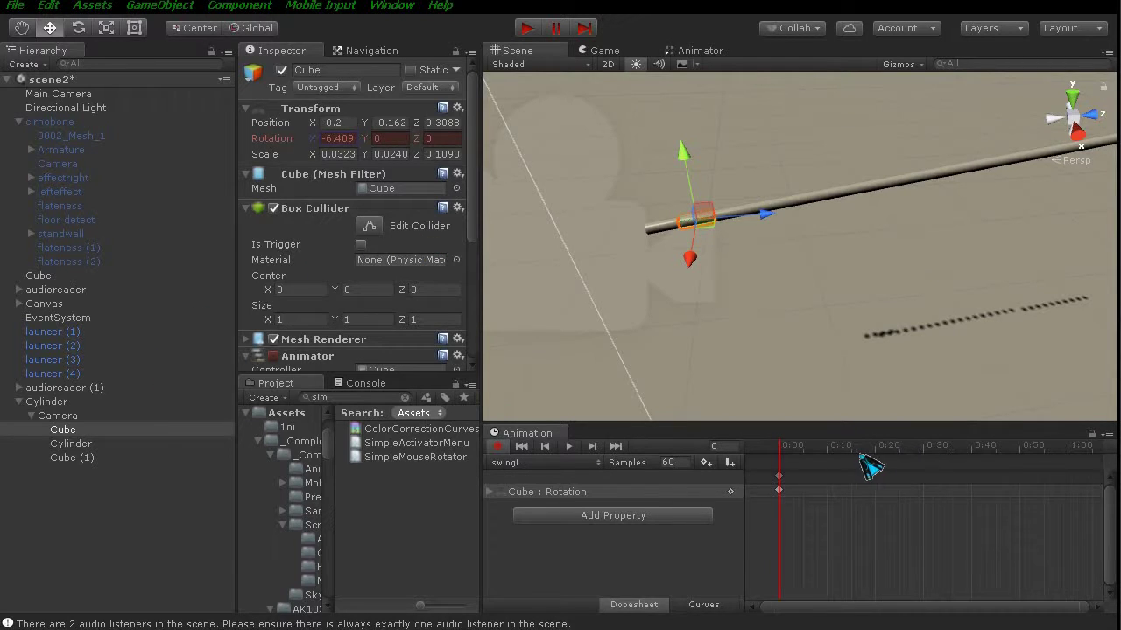
left_click(828, 450)
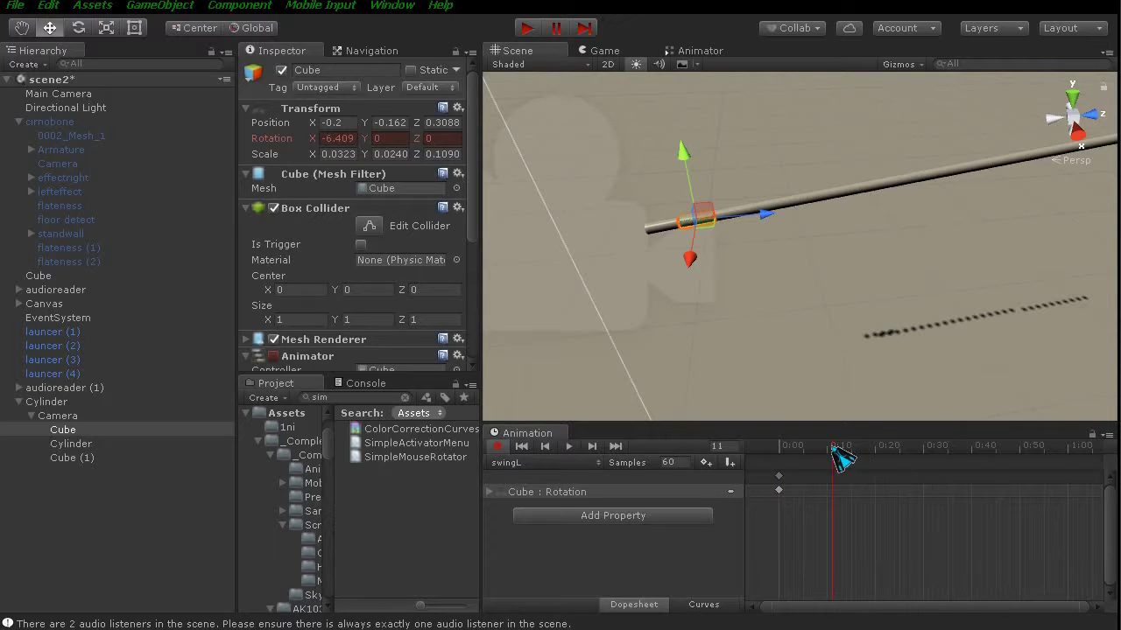
left_click(828, 448)
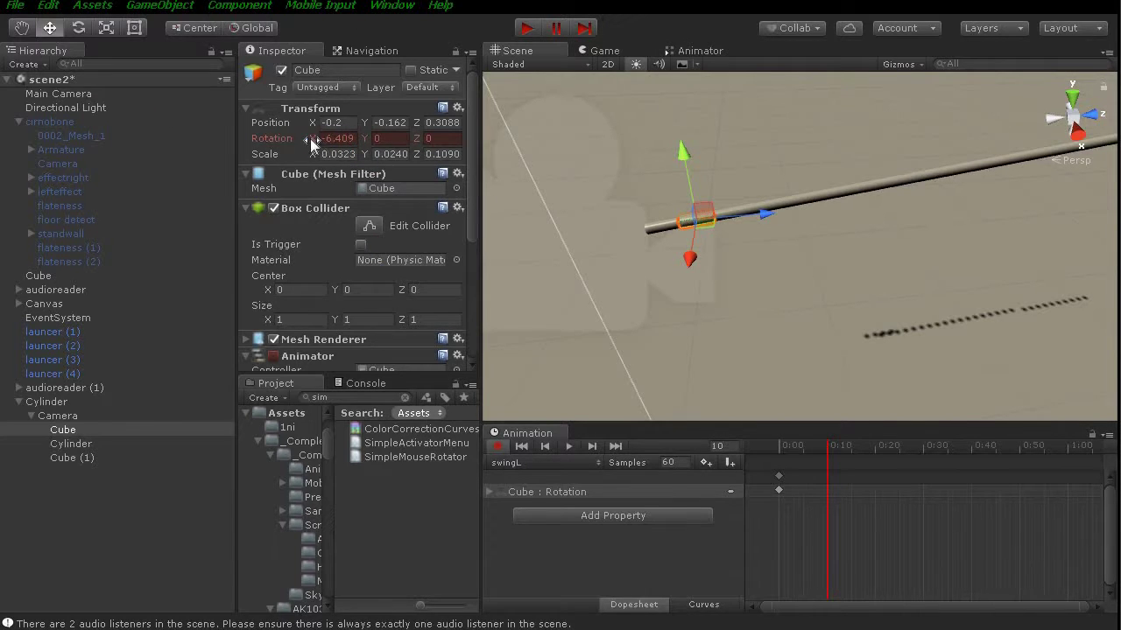
left_click(75, 433)
Key further X rotations of the Cube at 0:10 and 0:20 with the Rotate tool.
left_click(79, 27)
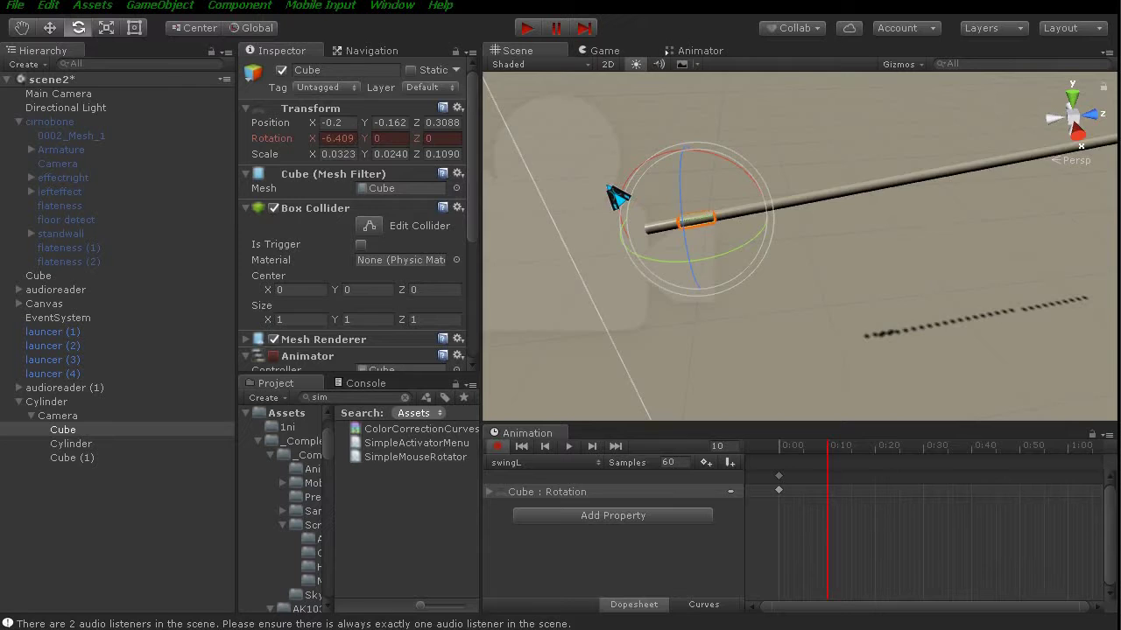
key("f")
left_click_drag(728, 324, 707, 336)
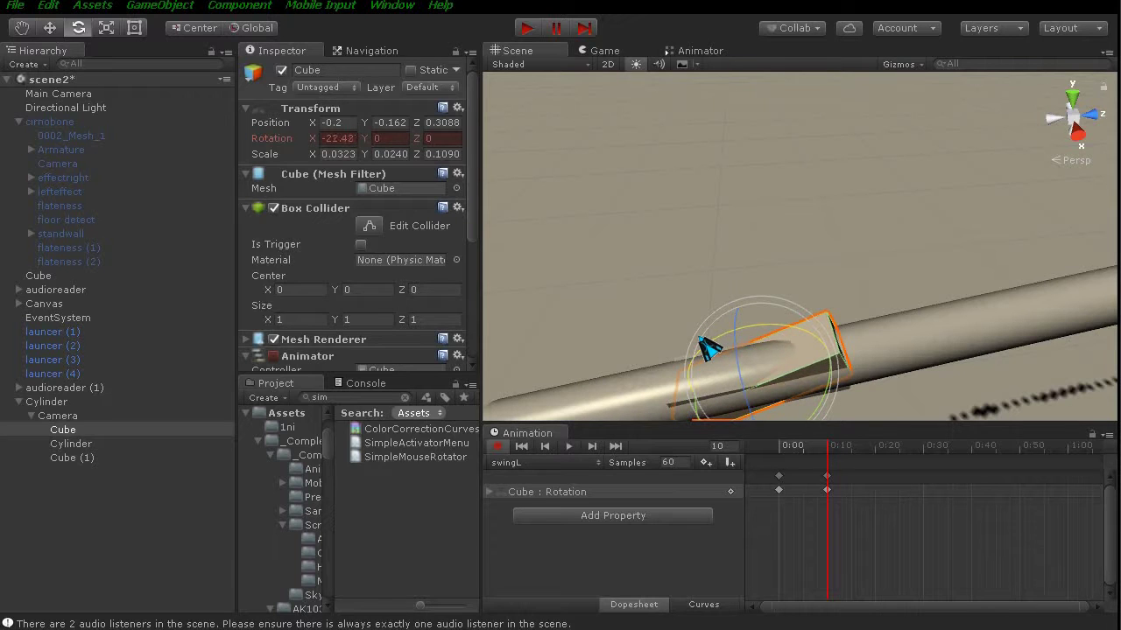
left_click_drag(699, 338, 692, 365)
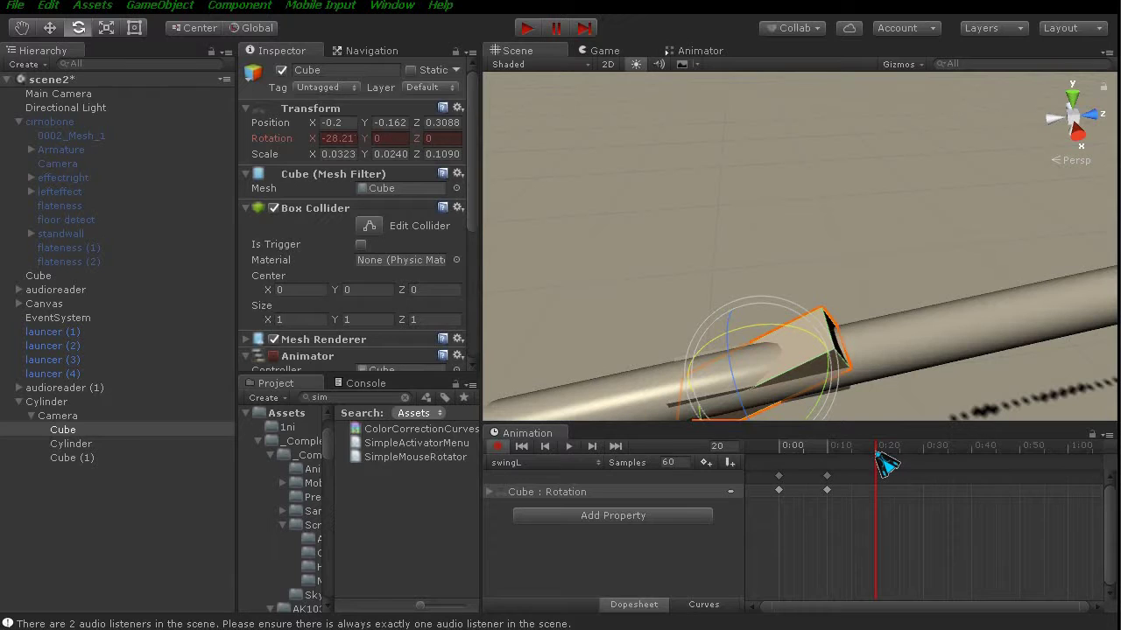
mouse_move(751, 333)
left_mouse_down()
mouse_move(693, 340)
mouse_move(701, 350)
left_mouse_up()
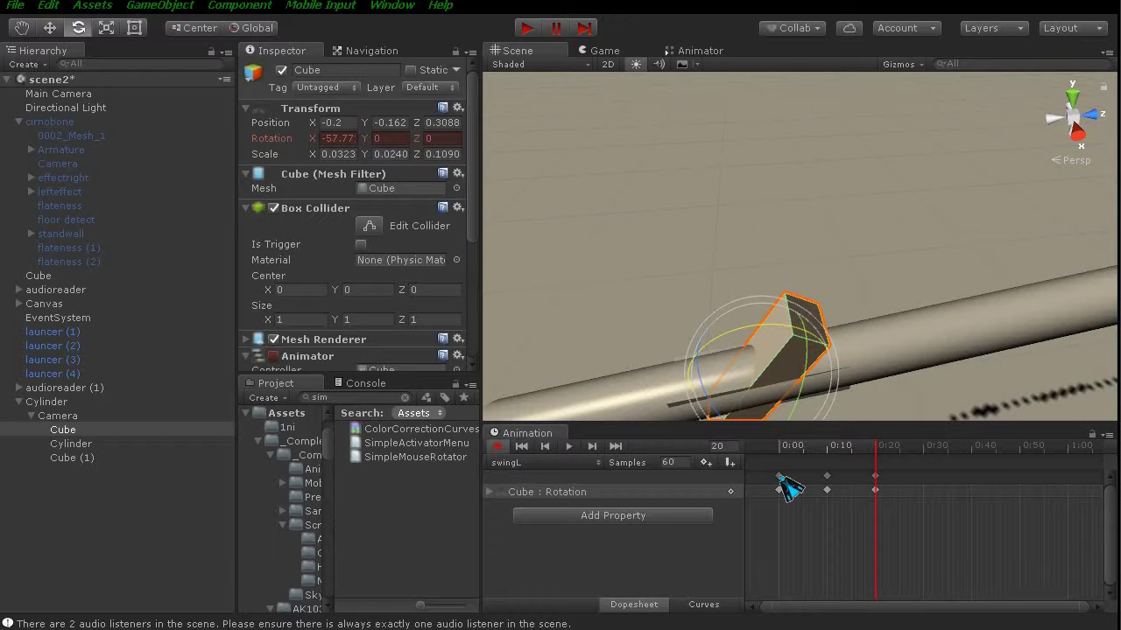
Retime the Dopesheet keyframes to roughly 0:00, 0:10 and 0:16.
left_click_drag(788, 487, 843, 486)
left_click_drag(936, 480, 937, 481)
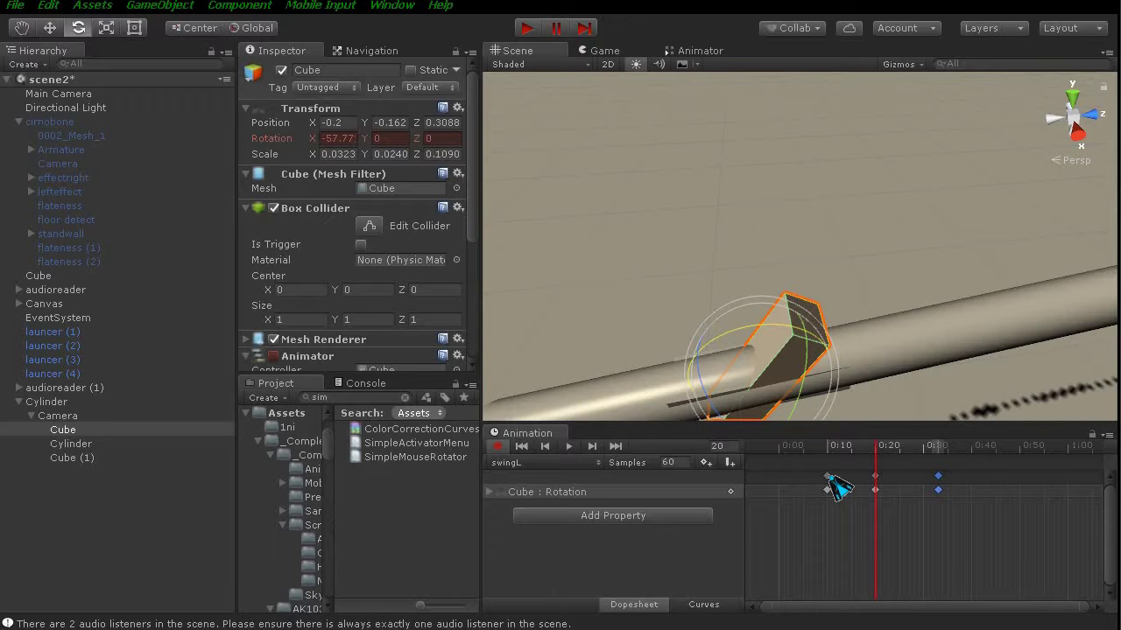
left_click_drag(906, 477, 877, 478)
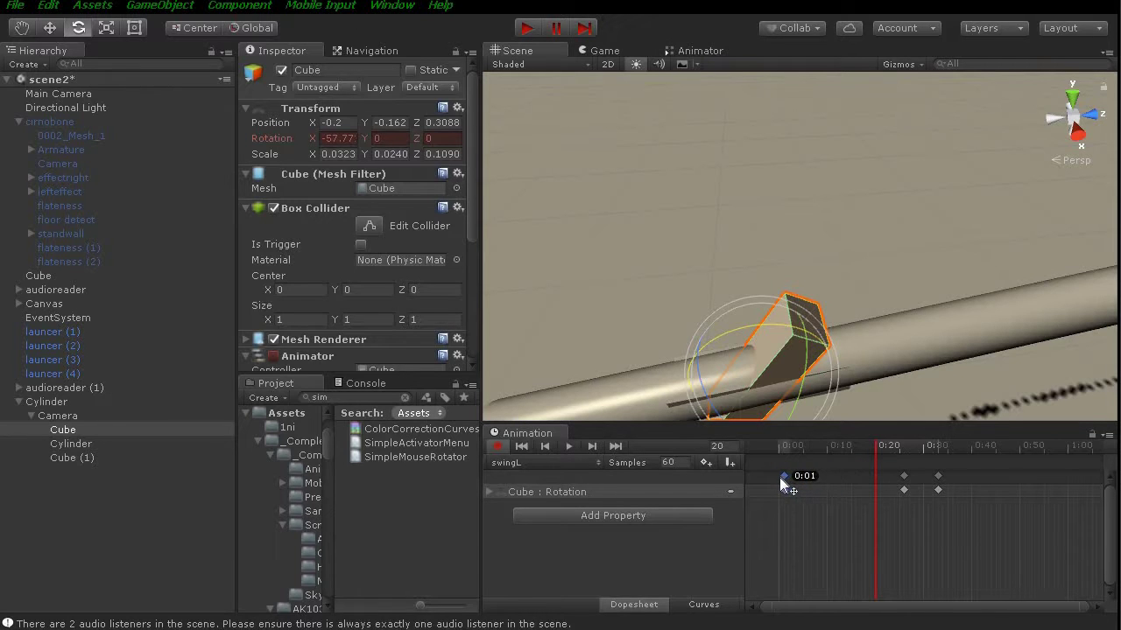
left_click_drag(782, 480, 784, 481)
left_click_drag(873, 488, 829, 476)
Nudge the last swingL keyframe later and key the Cube's X rotation to 17.42 at frame 27.
left_click(937, 476)
left_click_drag(858, 484, 868, 483)
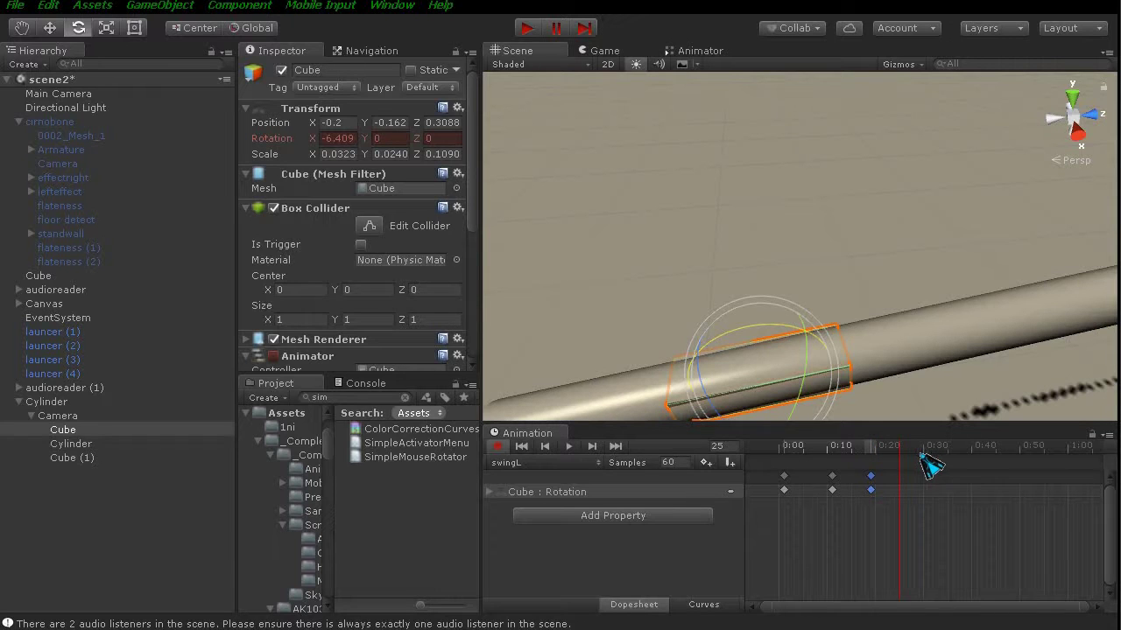
left_click(909, 452)
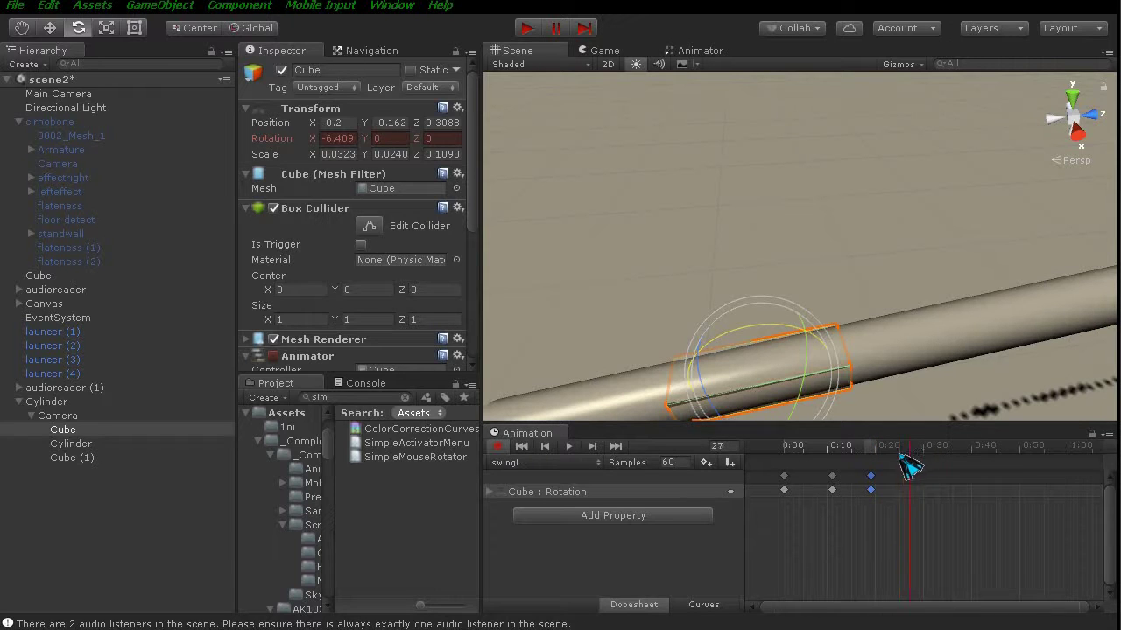
left_click_drag(726, 342, 765, 340)
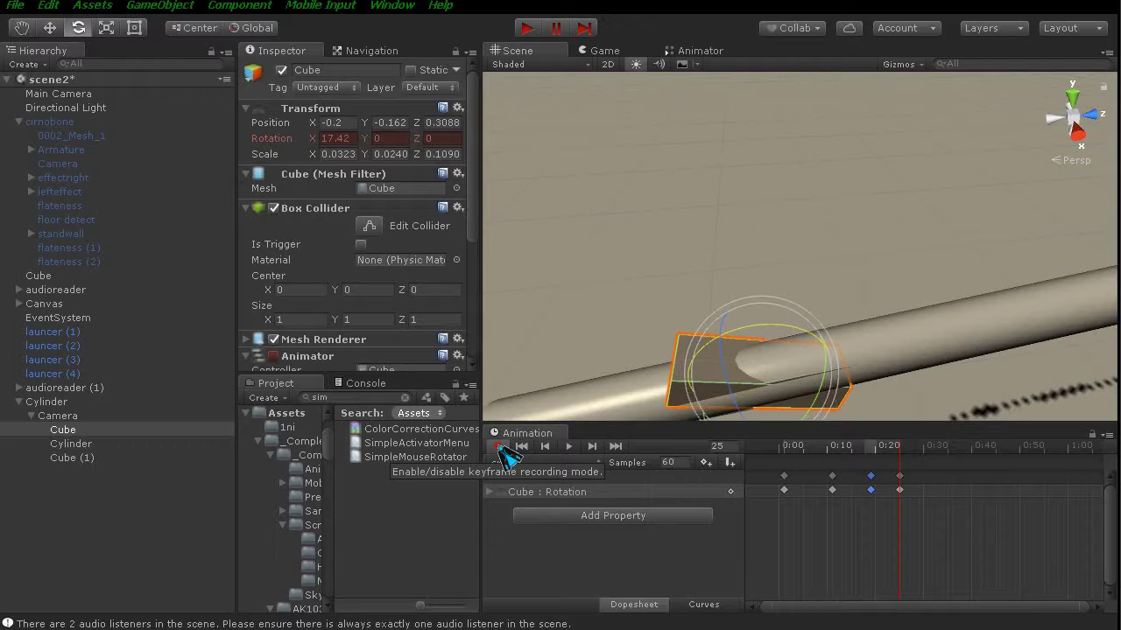
Preview the swing, turn Record off, and parent the Cylinder under the Cube.
left_click(500, 448)
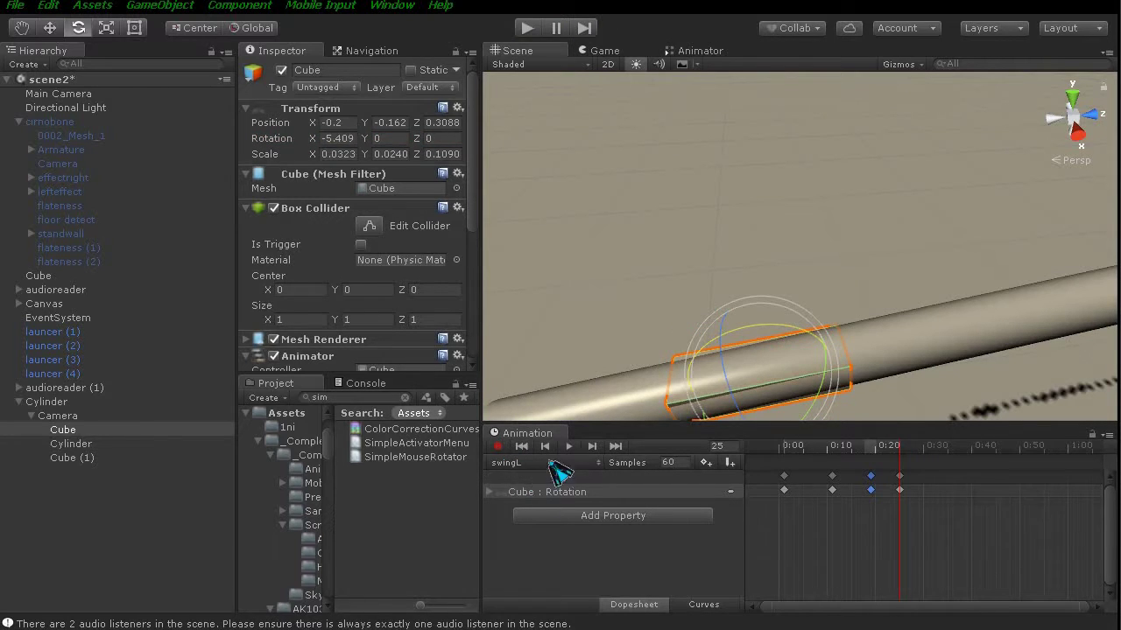
left_click(567, 446)
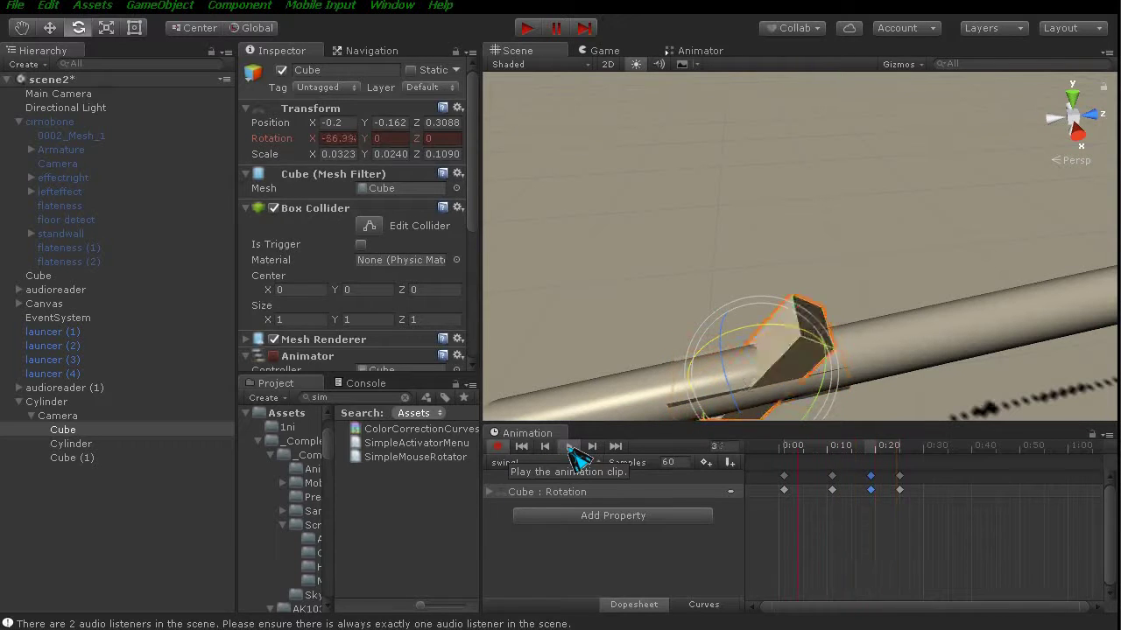
left_click(575, 455)
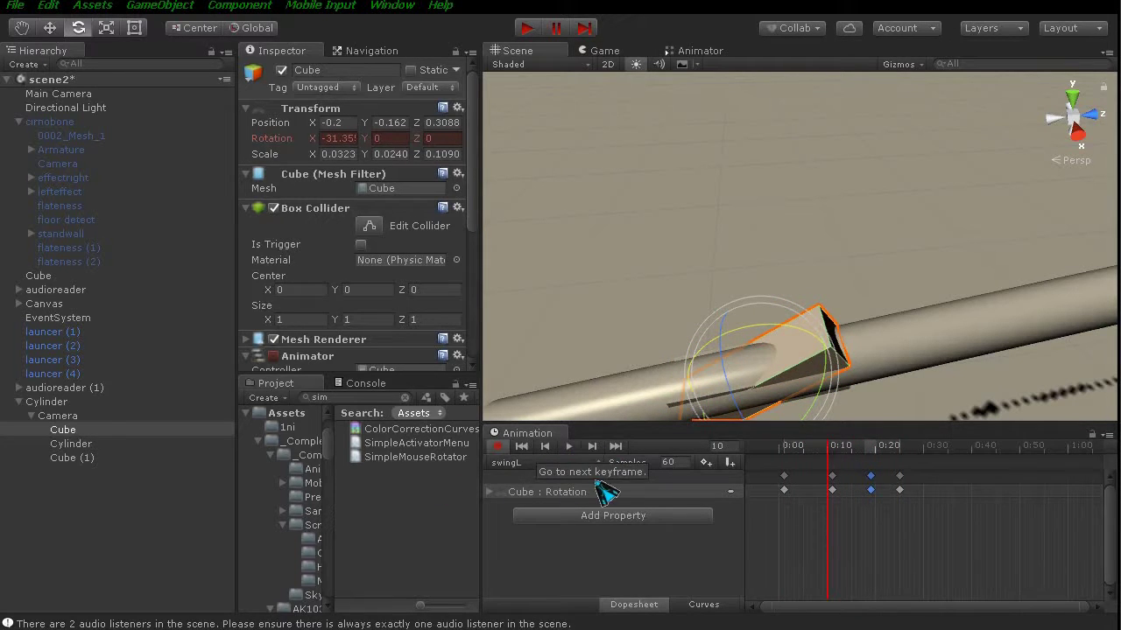
left_click(496, 447)
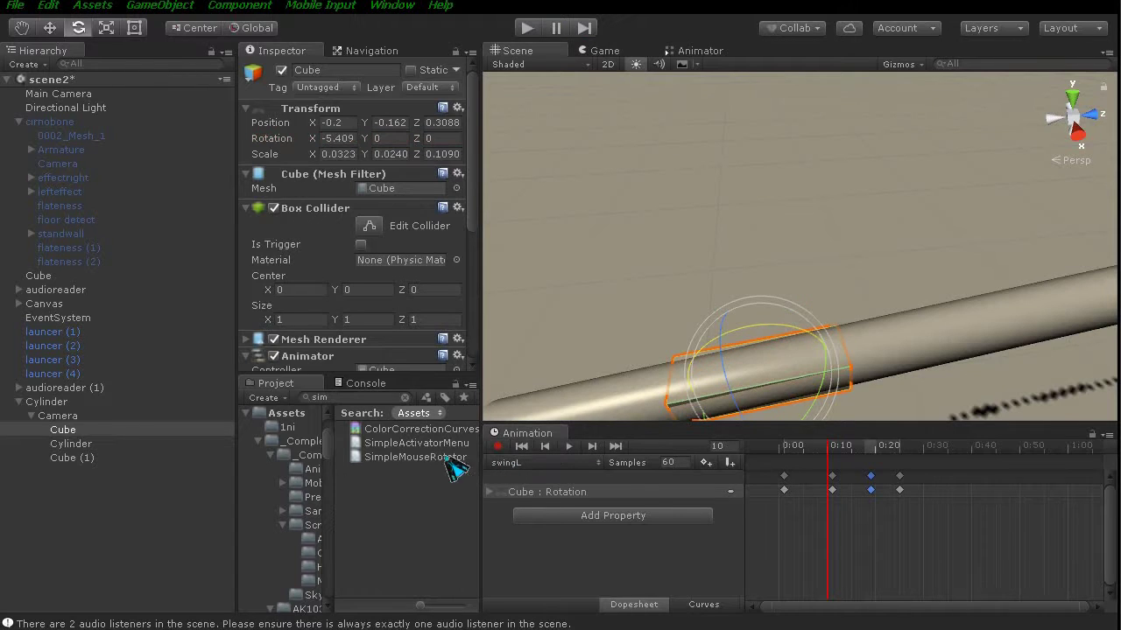
left_click_drag(72, 445, 69, 432)
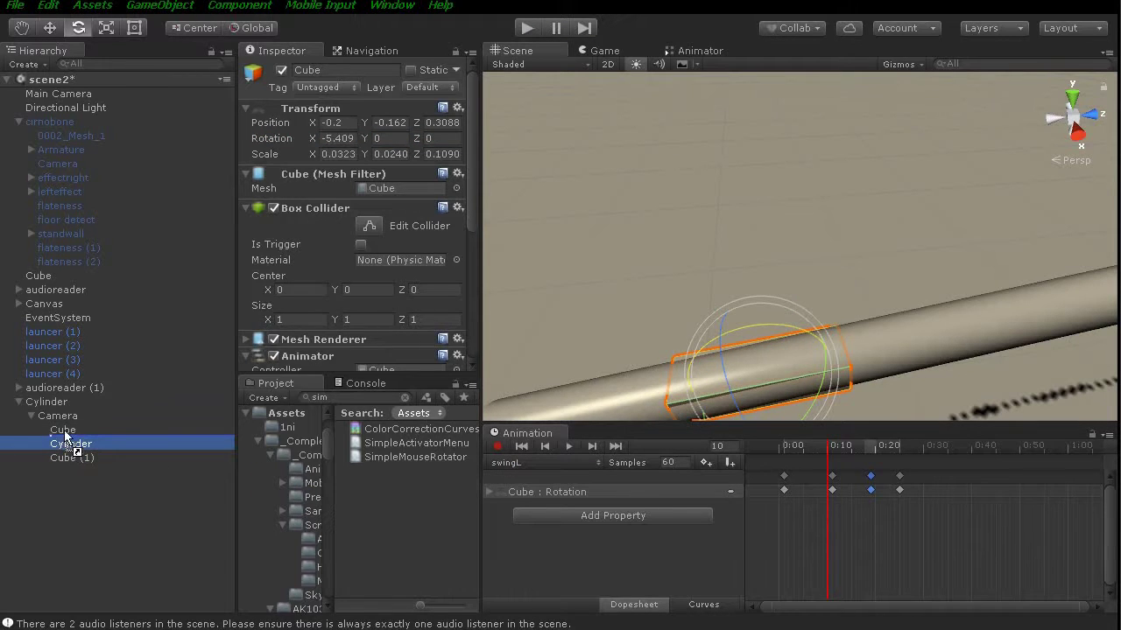
Frame the stick and play swingL in the Game and Scene views, then select the Cube.
key("f")
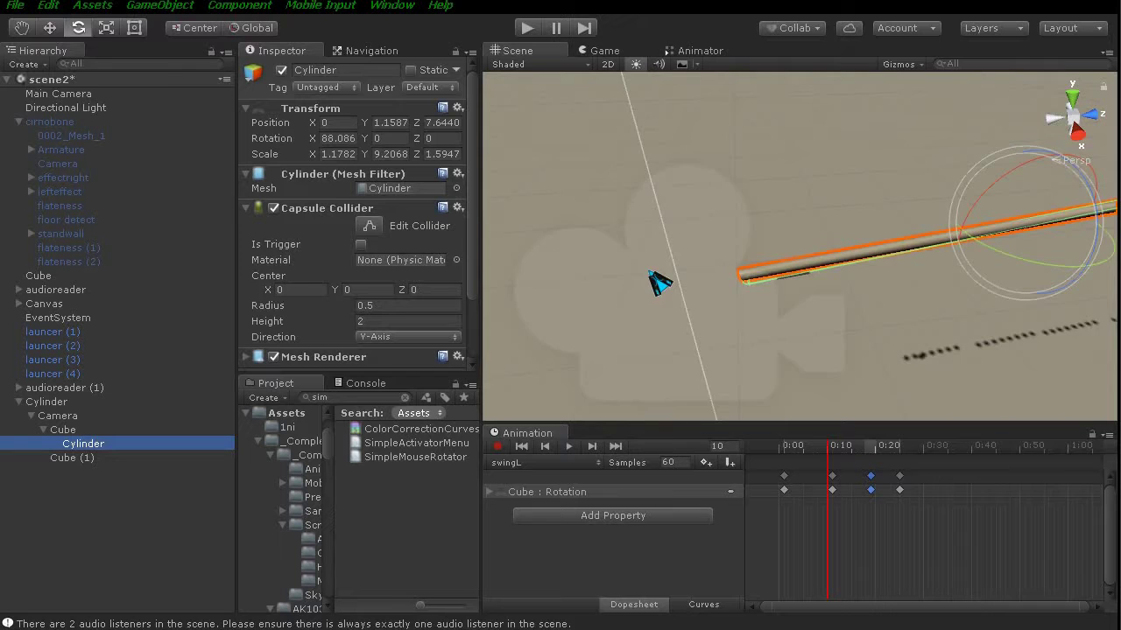
left_click(663, 257)
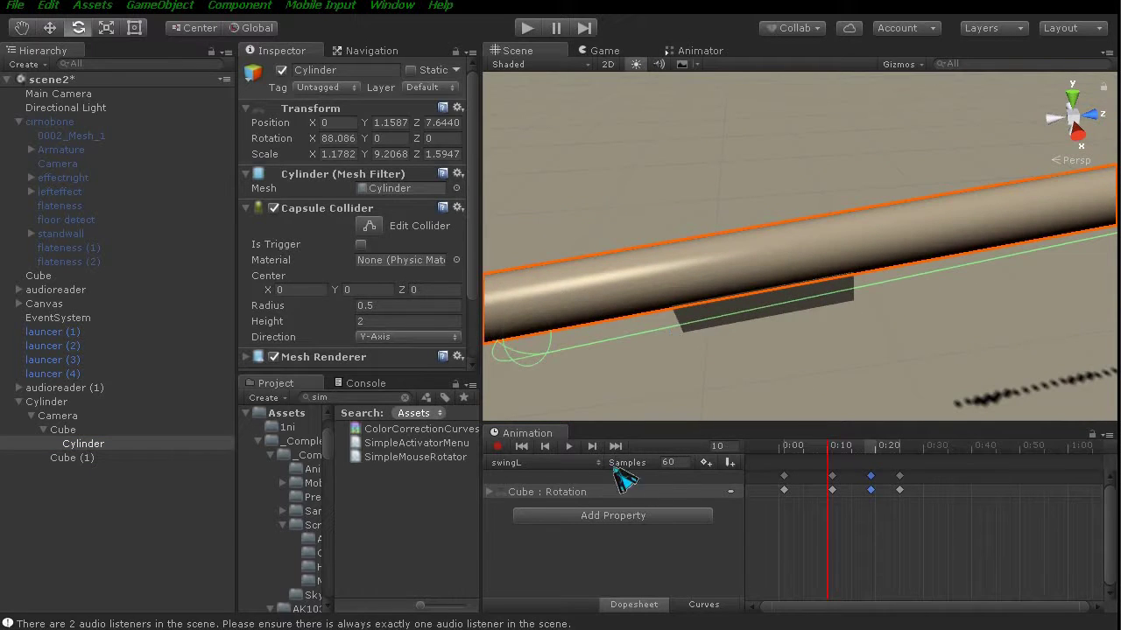
left_click(569, 447)
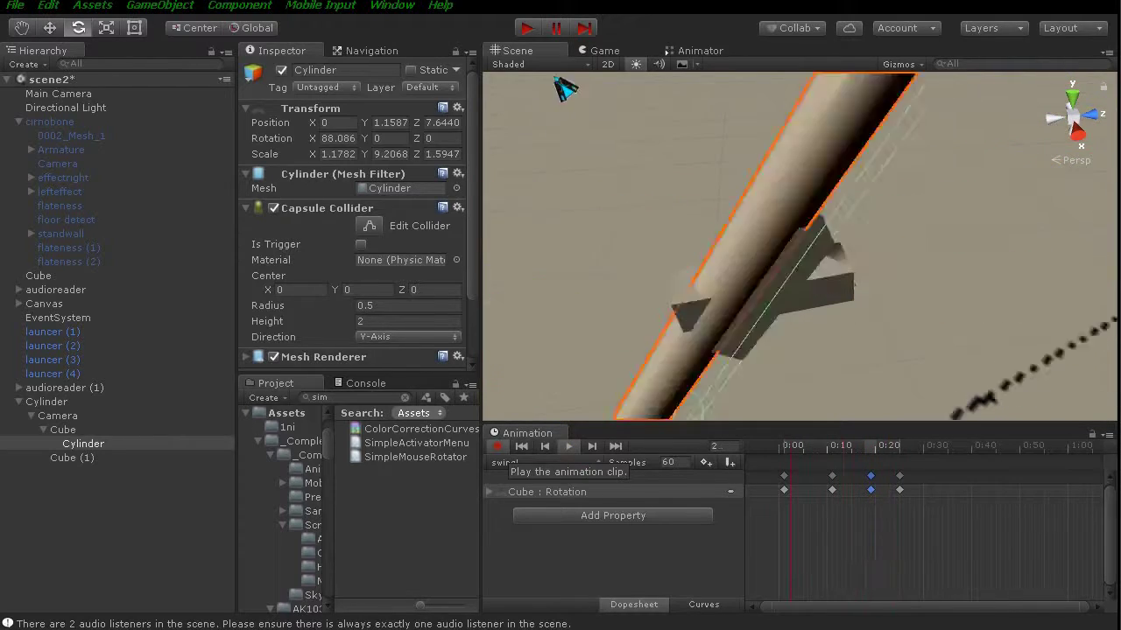
left_click(609, 53)
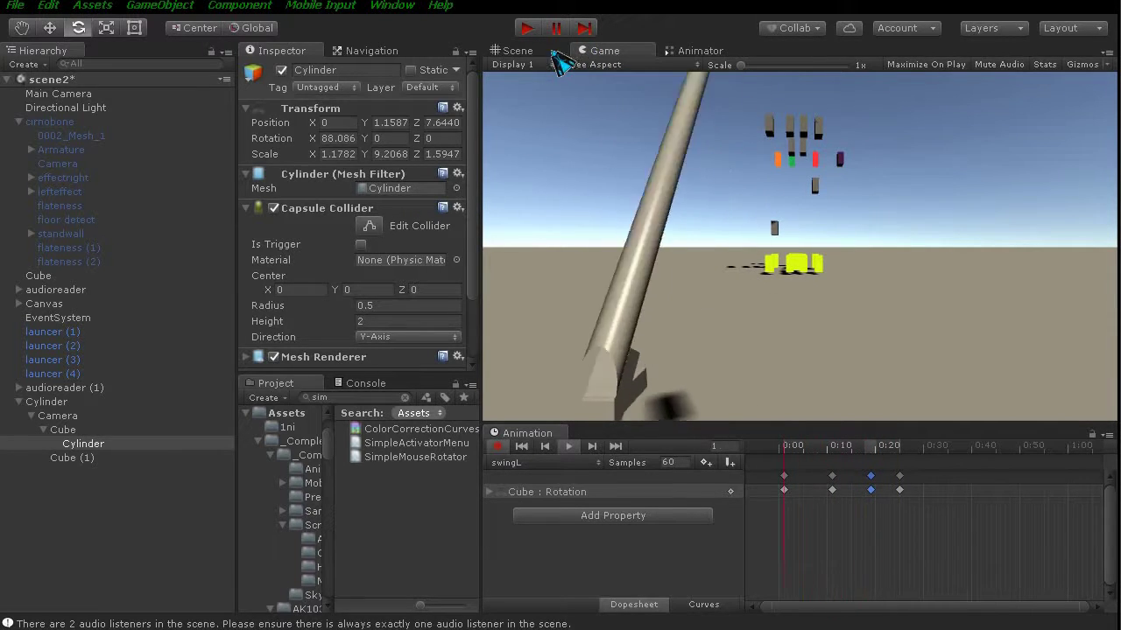
left_click(537, 53)
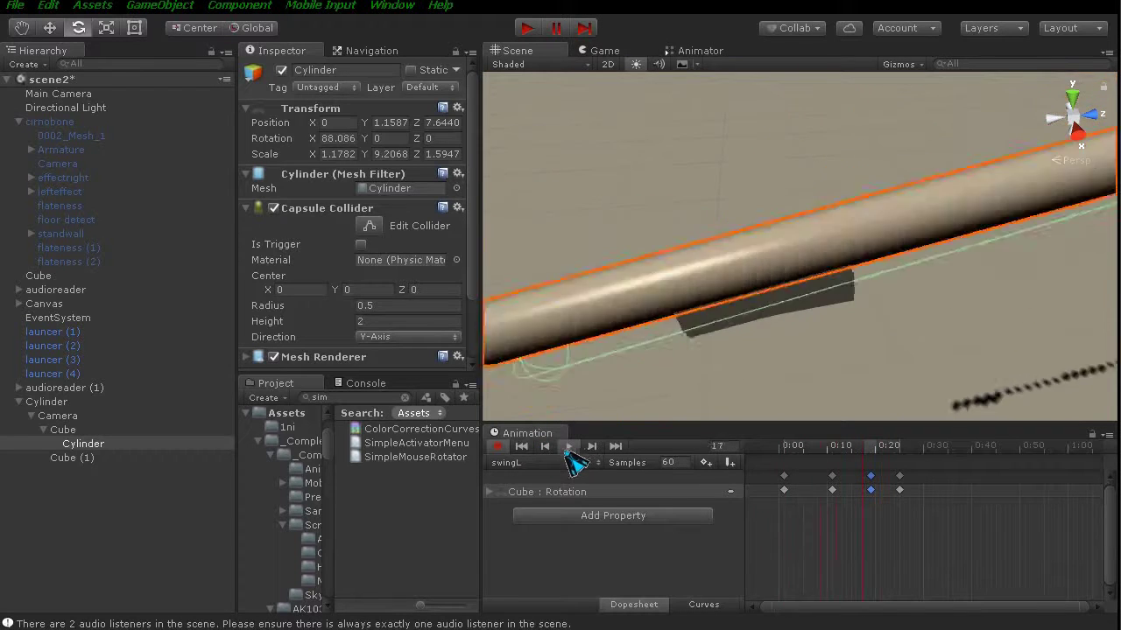
left_click(569, 447)
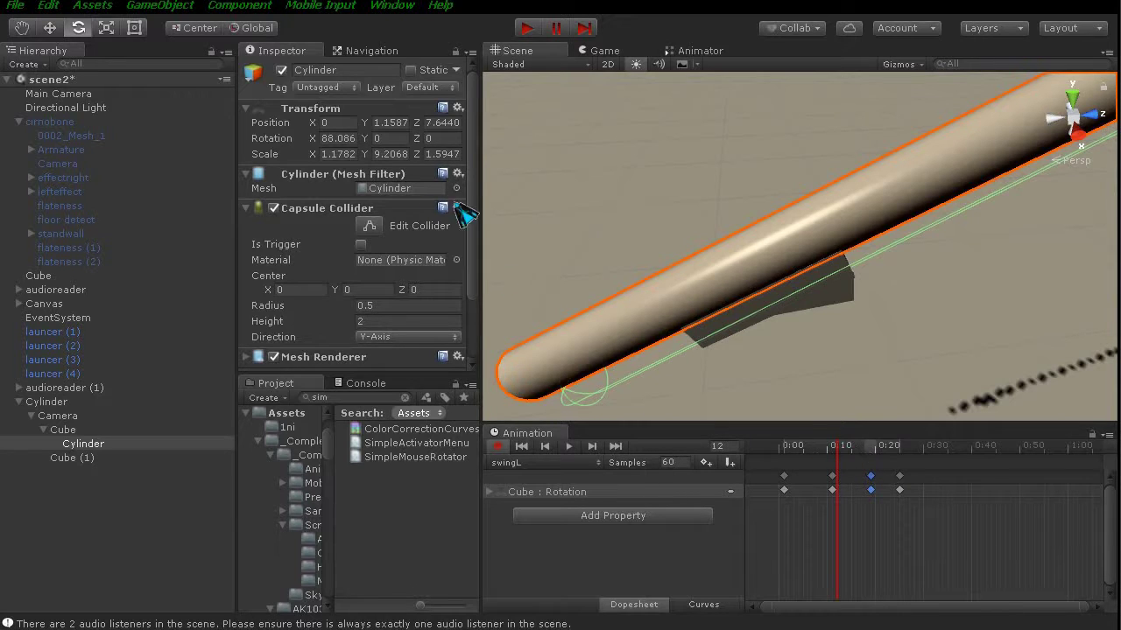
left_click(77, 430)
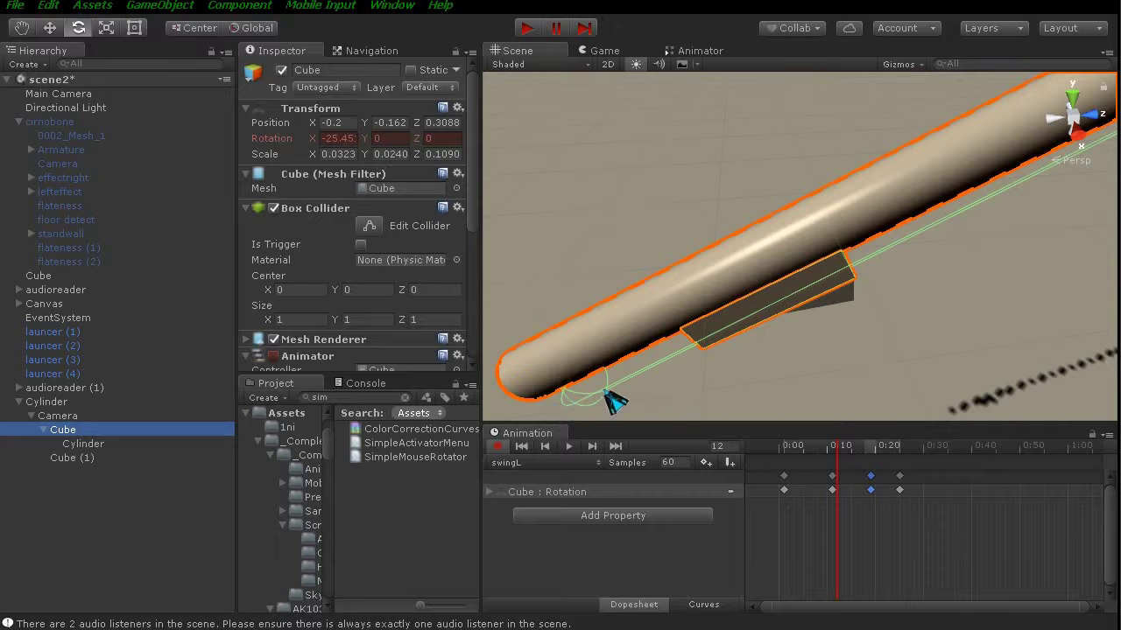
Lower the Cube with the Move tool at frames 12 and 16, reaching Y -0.261.
left_click(50, 28)
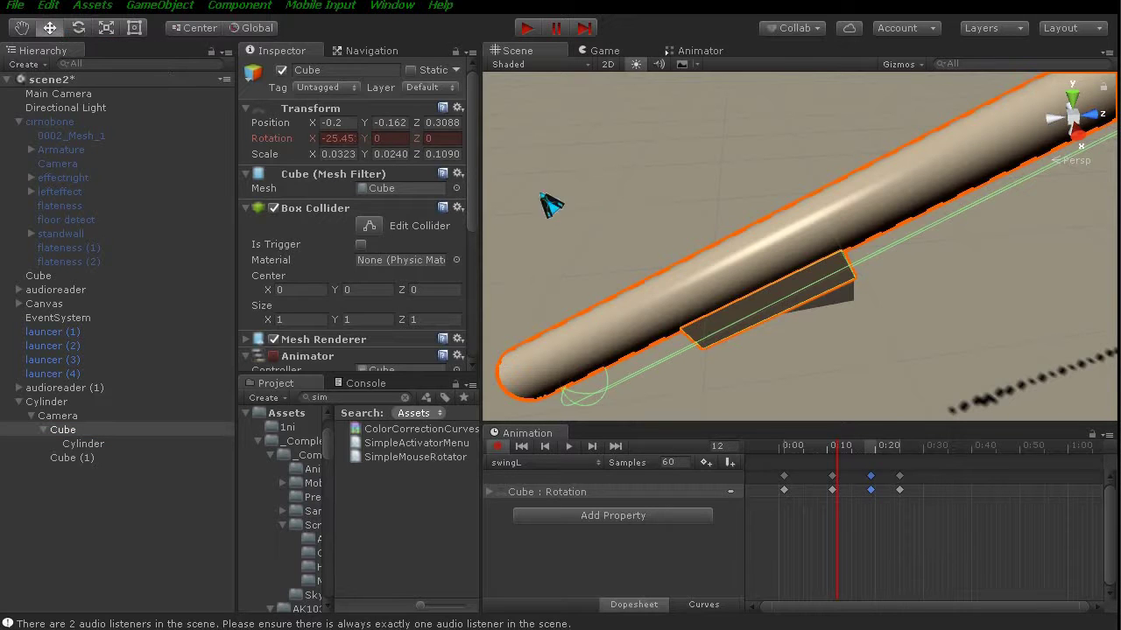
scroll(657, 235, "down", 3)
scroll(657, 235, "up", 3)
scroll(613, 173, "down", 1)
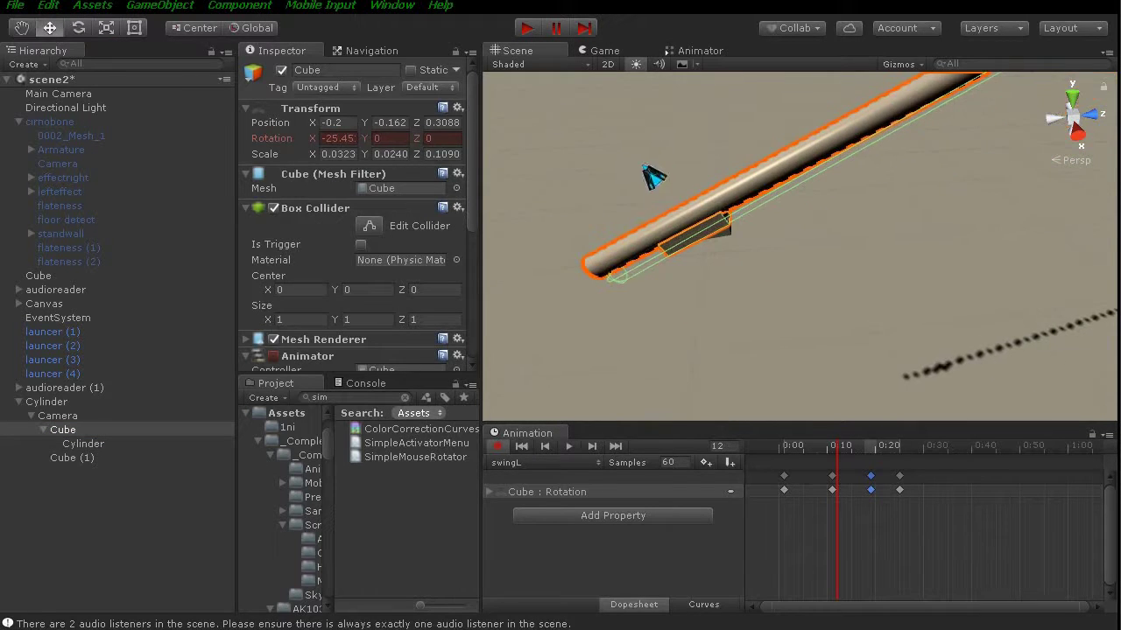
scroll(719, 221, "down", 2)
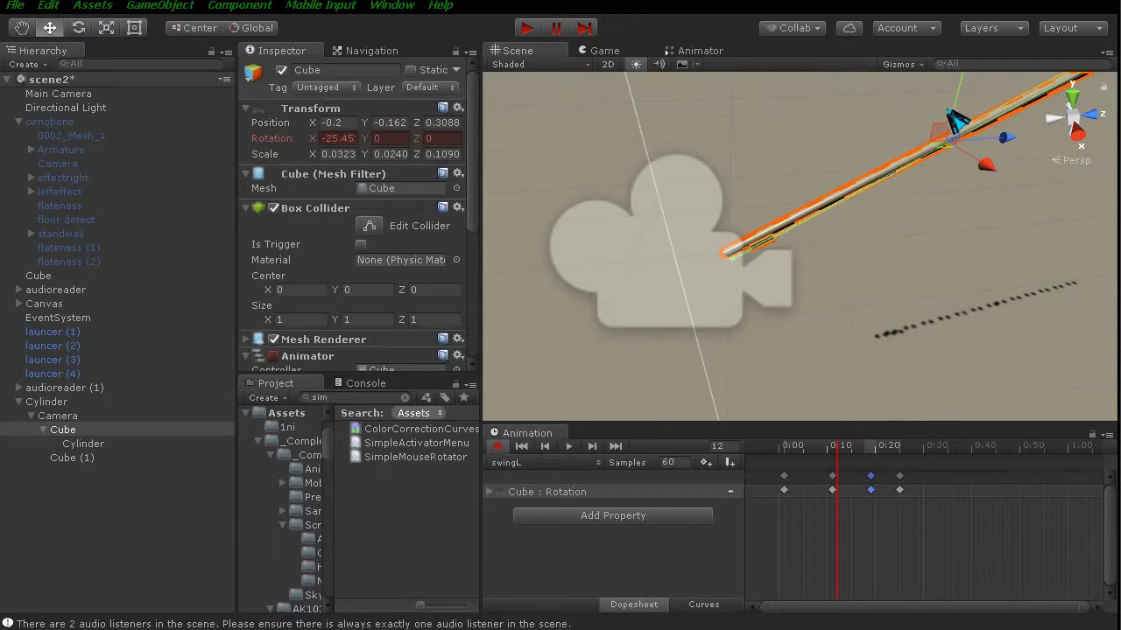
left_click_drag(958, 98, 960, 107)
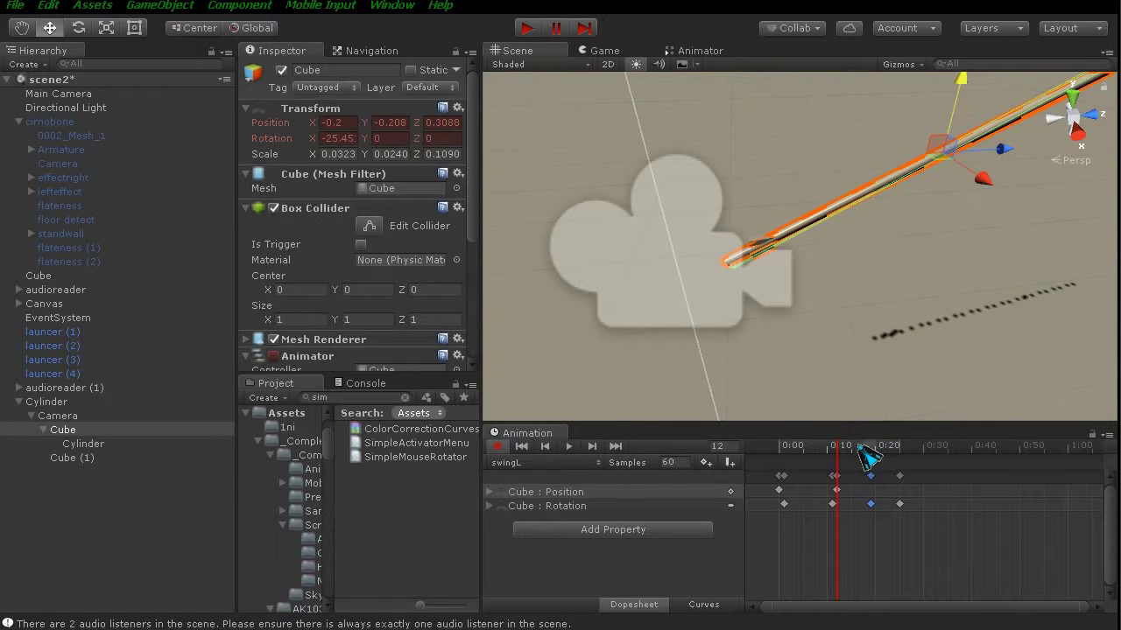
left_click(858, 450)
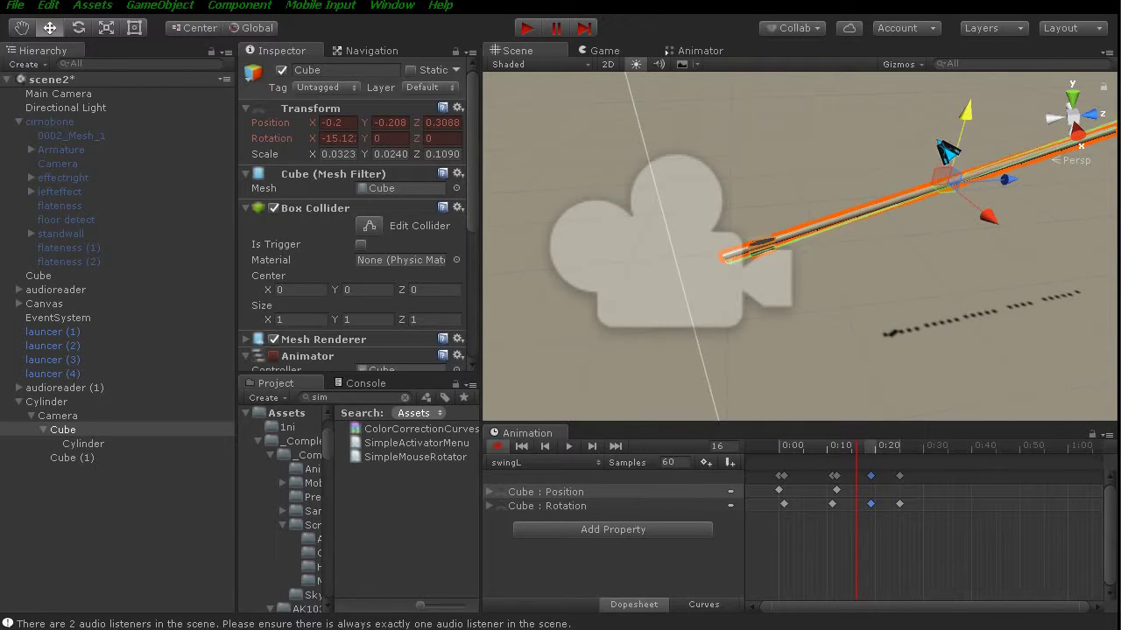
left_click_drag(964, 112, 964, 125)
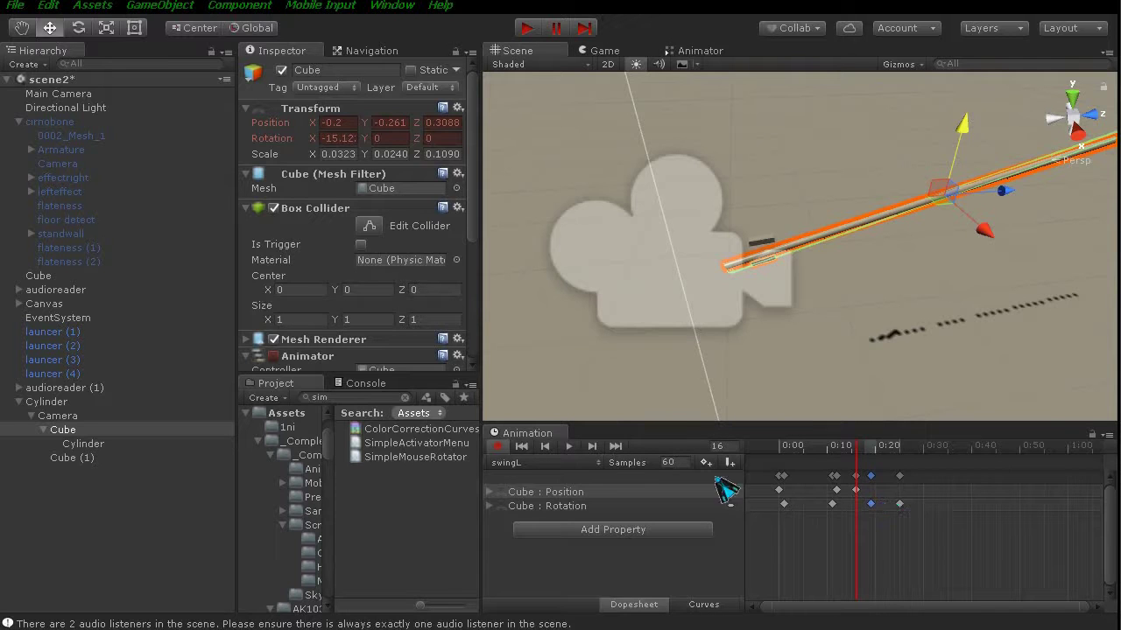
Rewind swingL to frame 0, play it in the Game view, then turn recording off.
left_click(501, 448)
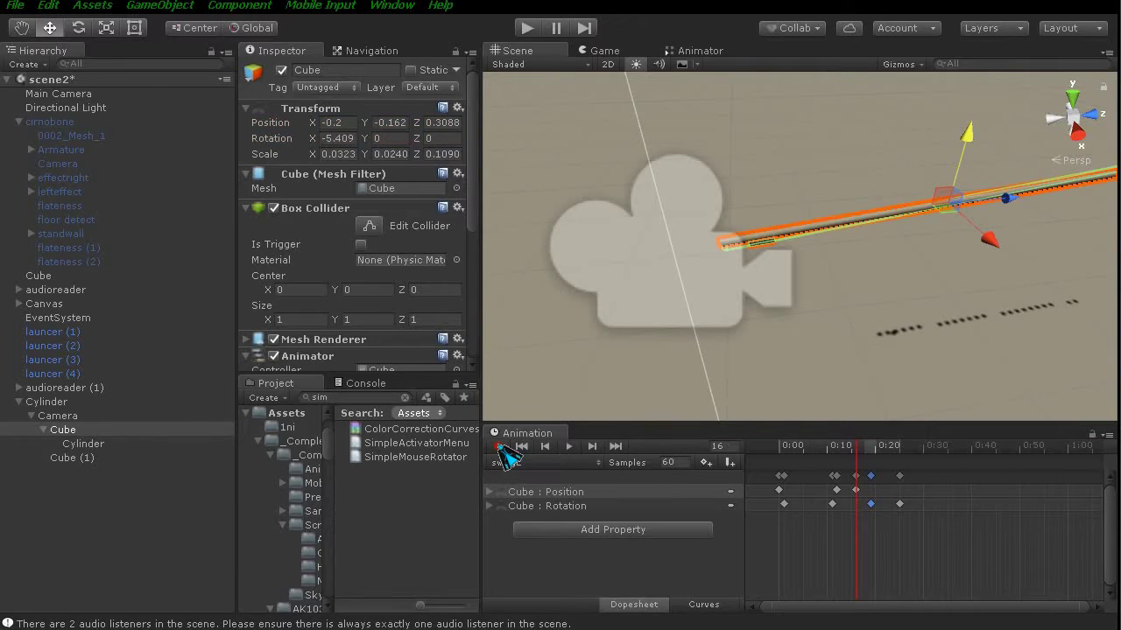
left_click(761, 450)
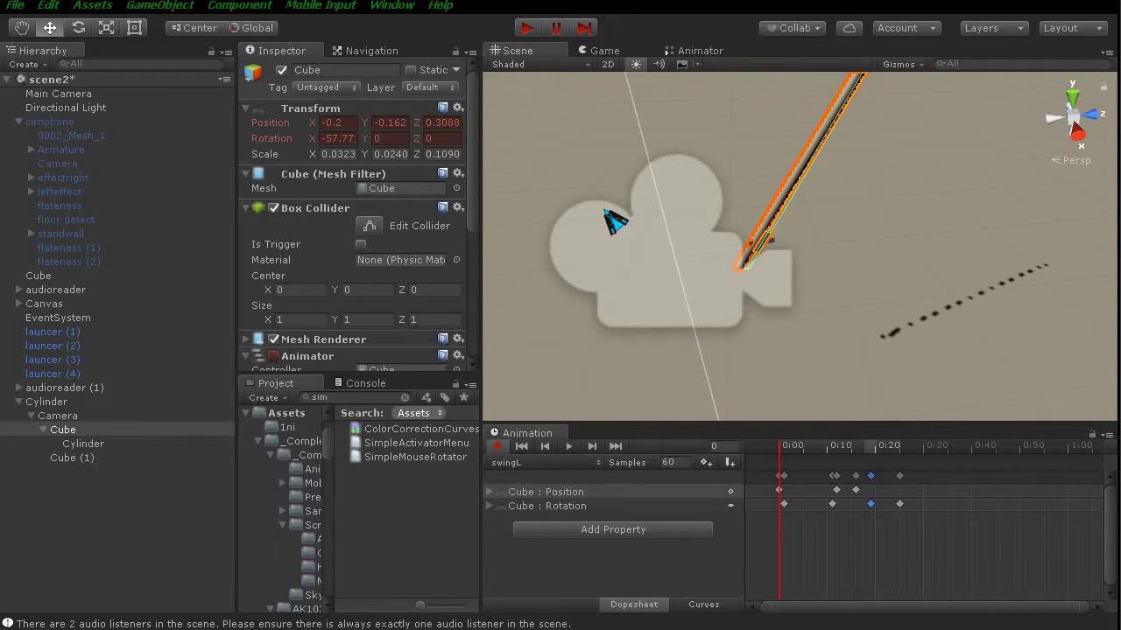
left_click(605, 53)
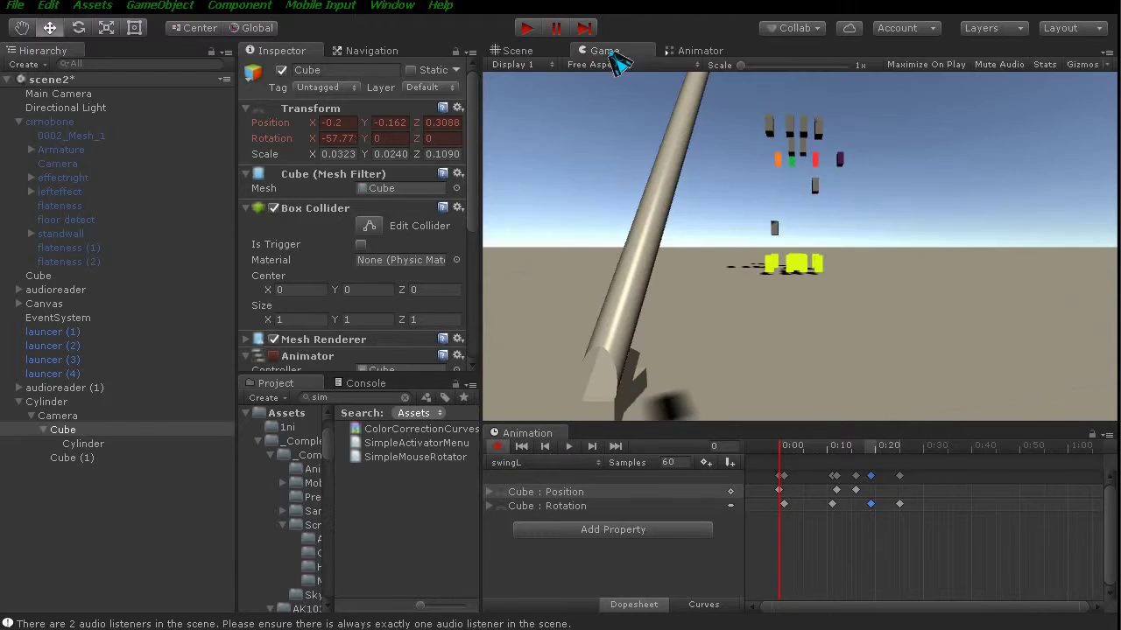
left_click(570, 447)
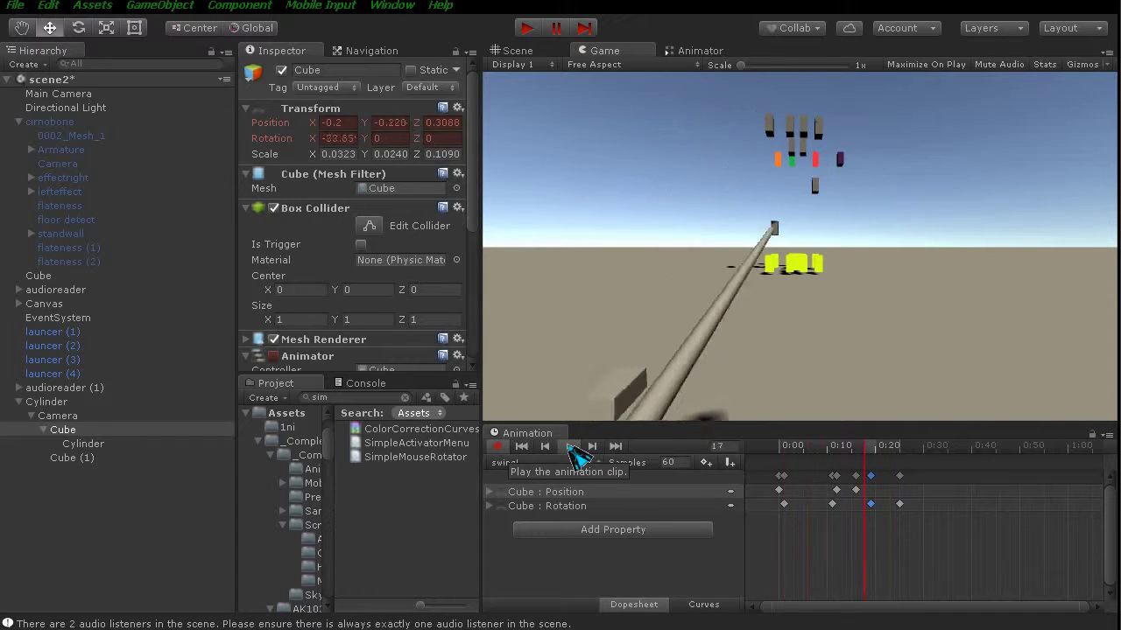
left_click(518, 51)
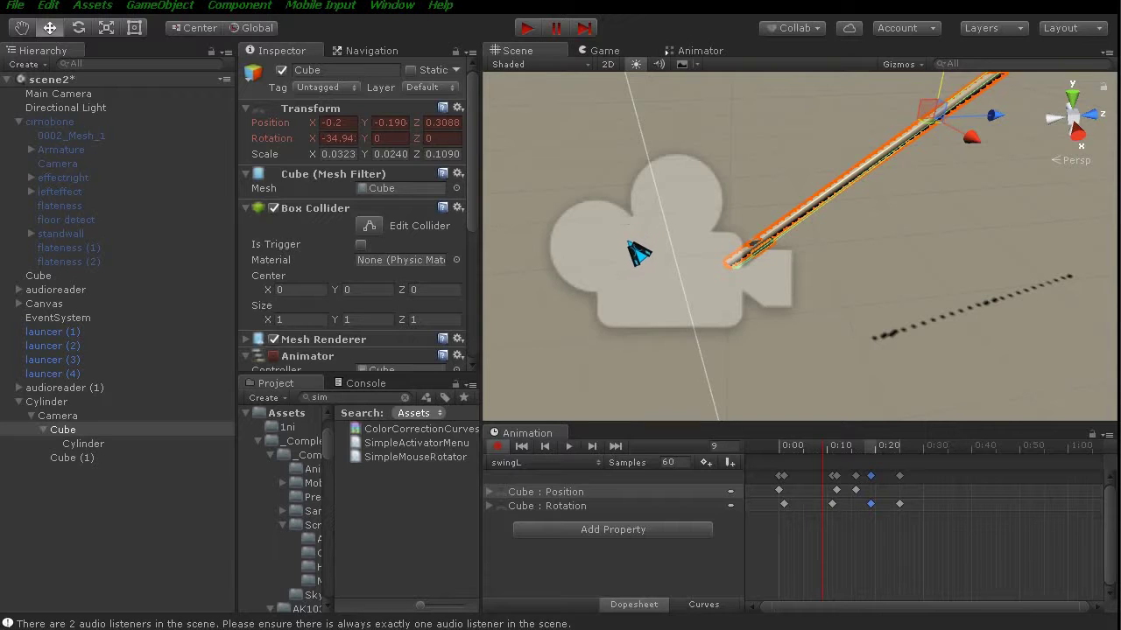
left_click(501, 447)
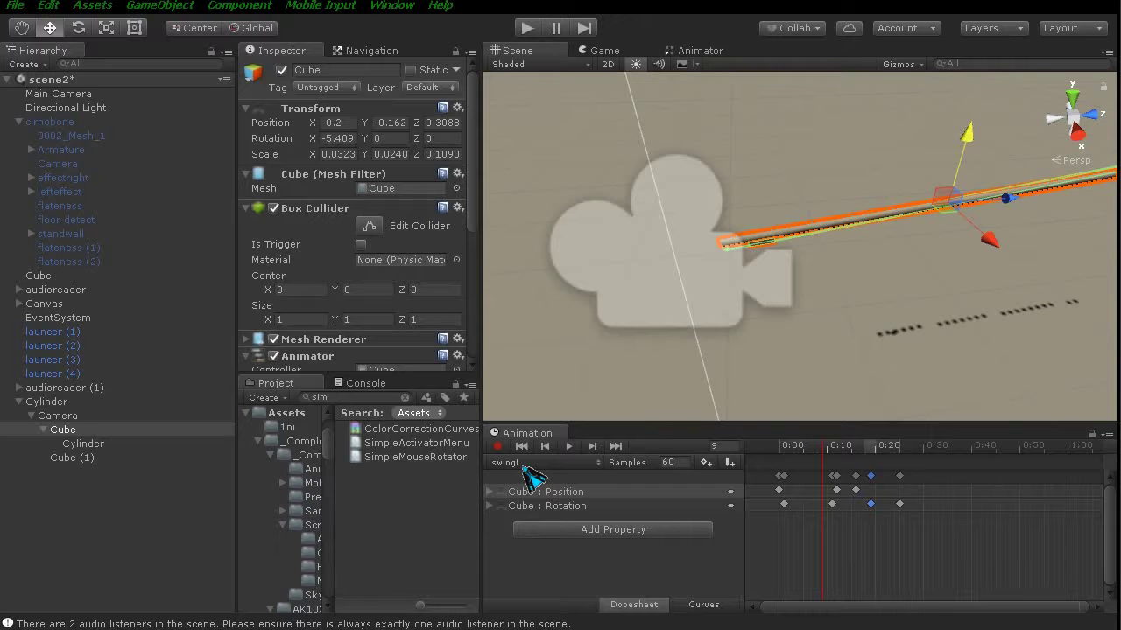
Create and save a new empty clip named swingfull from the Animation window's clip list.
left_click(523, 465)
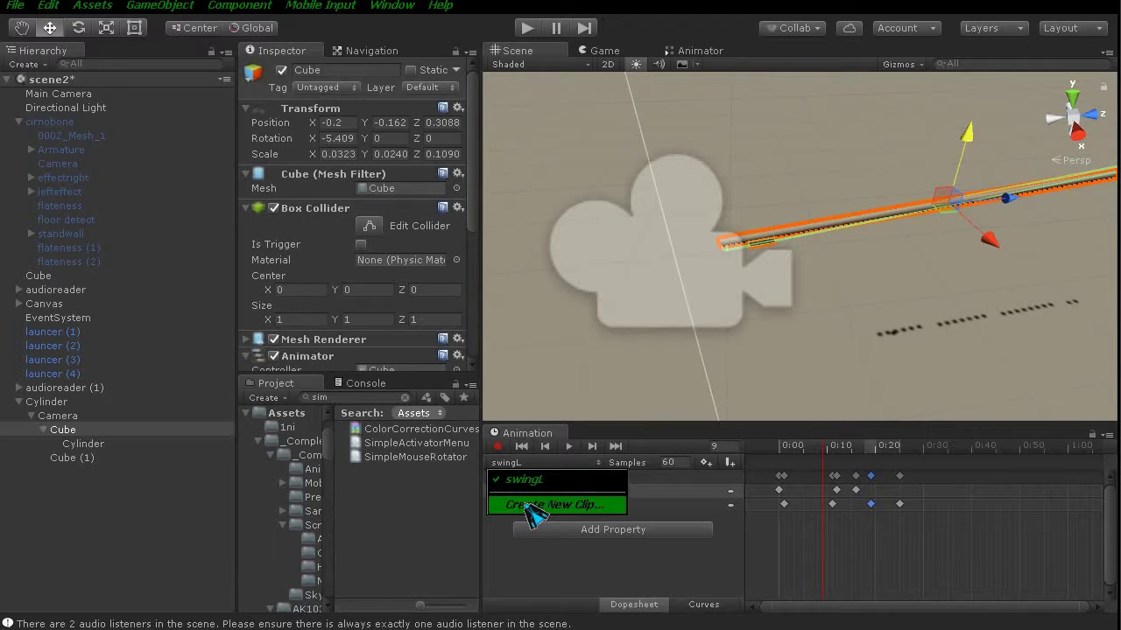
left_click(530, 509)
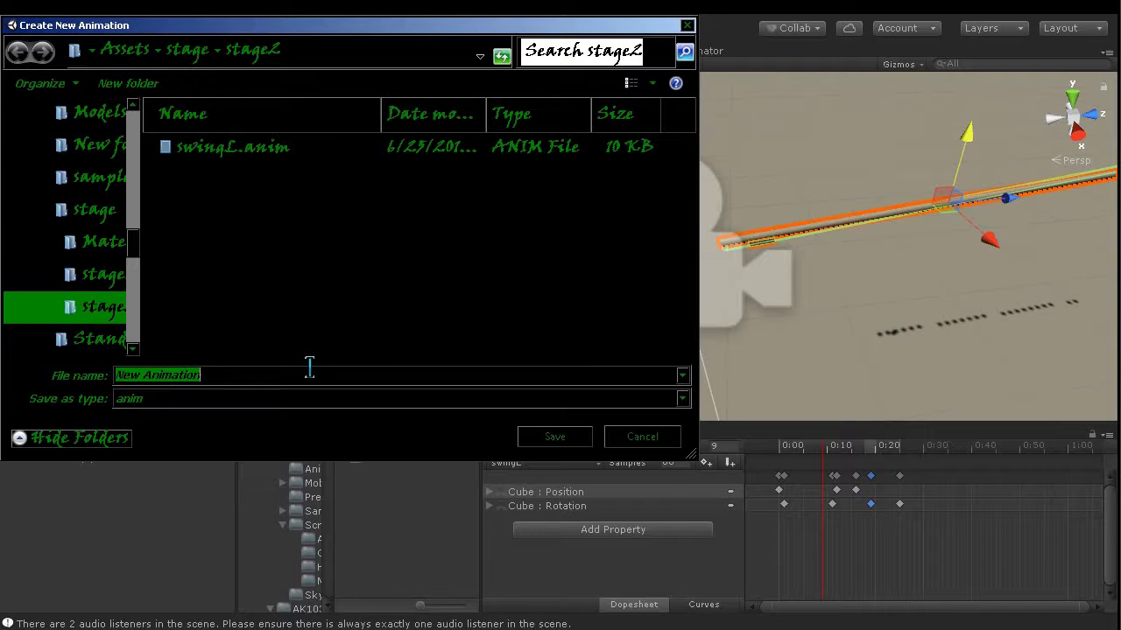
type("swingl")
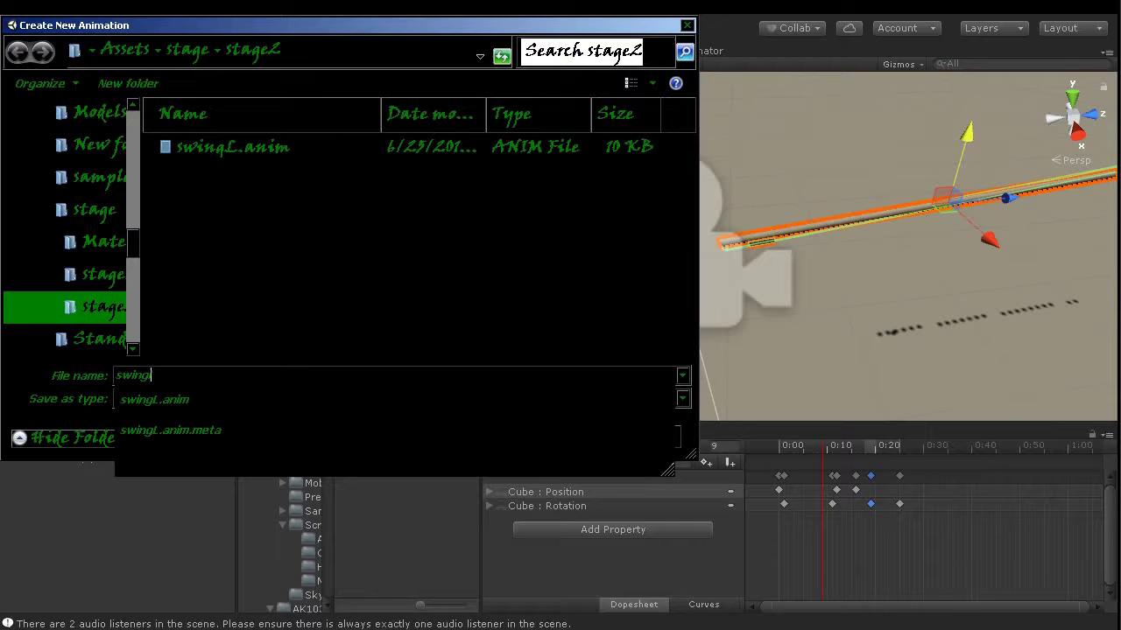
type("Rfull")
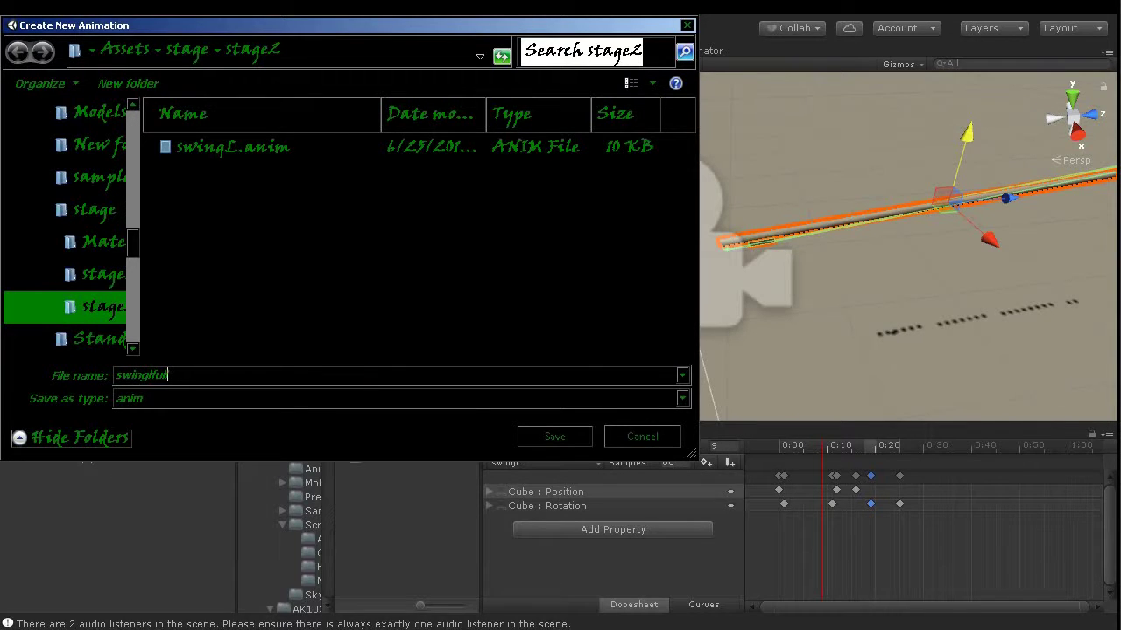
left_click(557, 438)
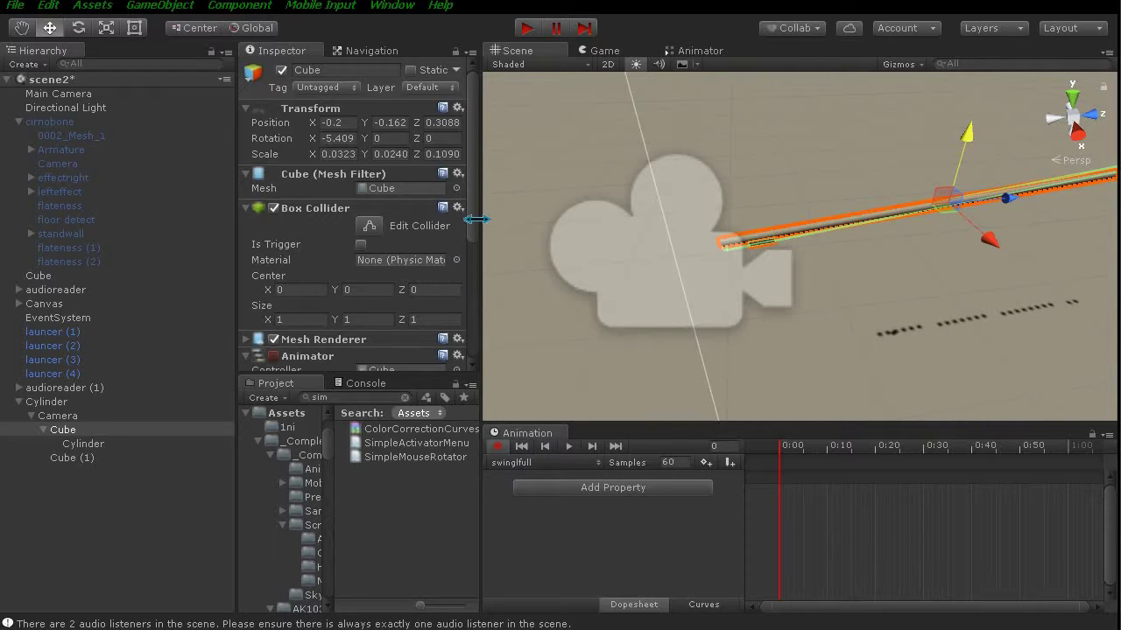
Move the Cylinder from the Cube back under Camera, reselect the Cube and switch its clip to swingfull.
scroll(477, 226, "down", 1)
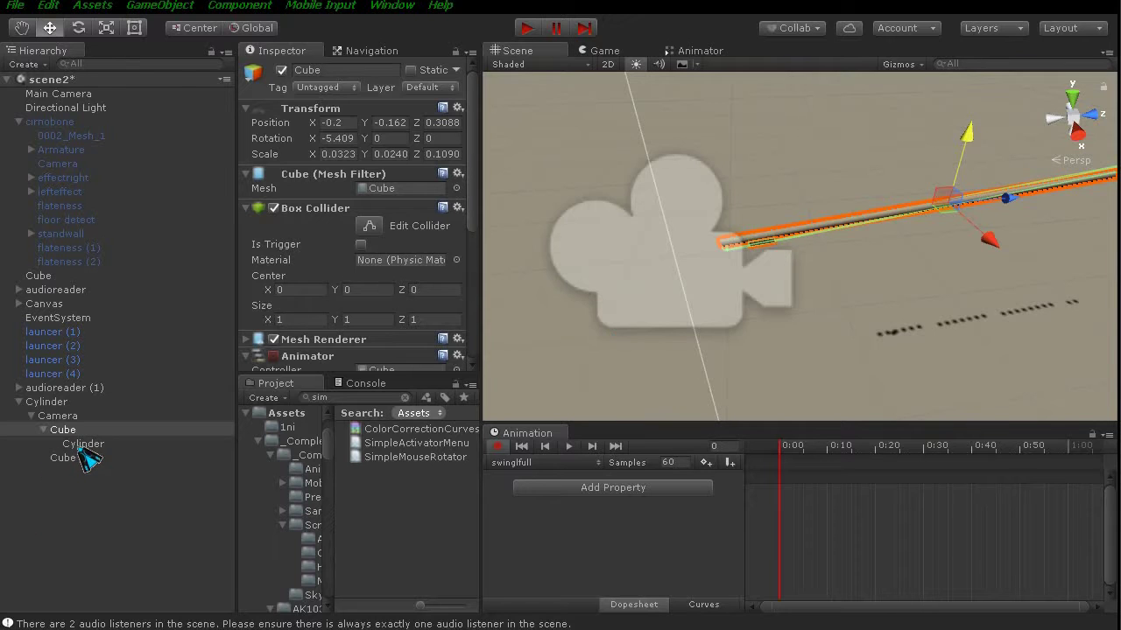
left_click_drag(80, 445, 61, 418)
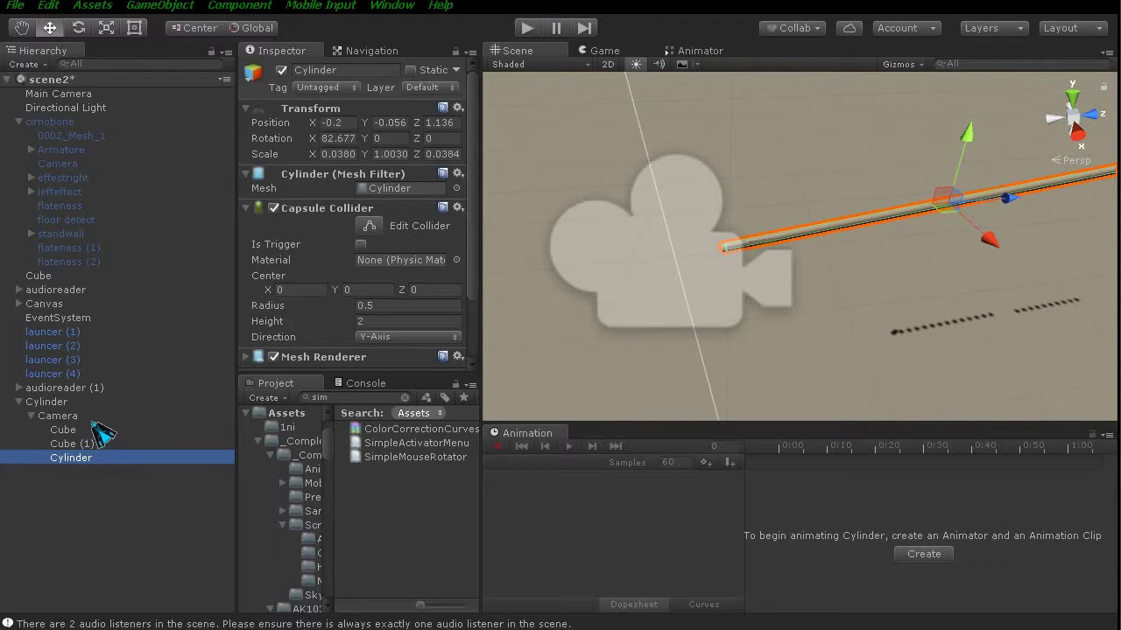
left_click(68, 430)
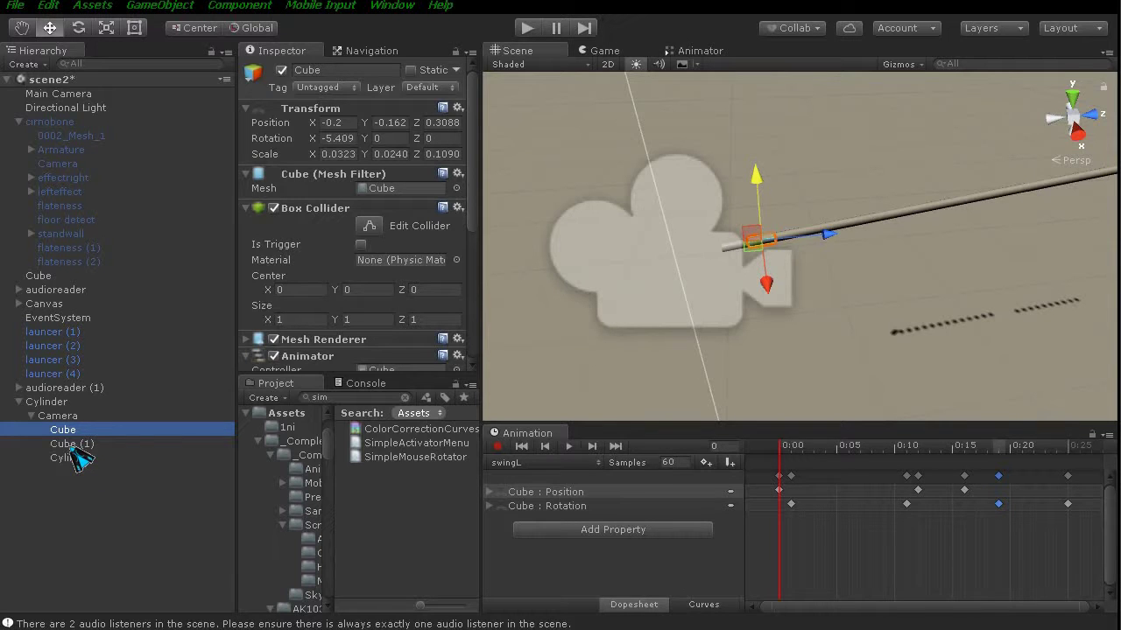
left_click(74, 446)
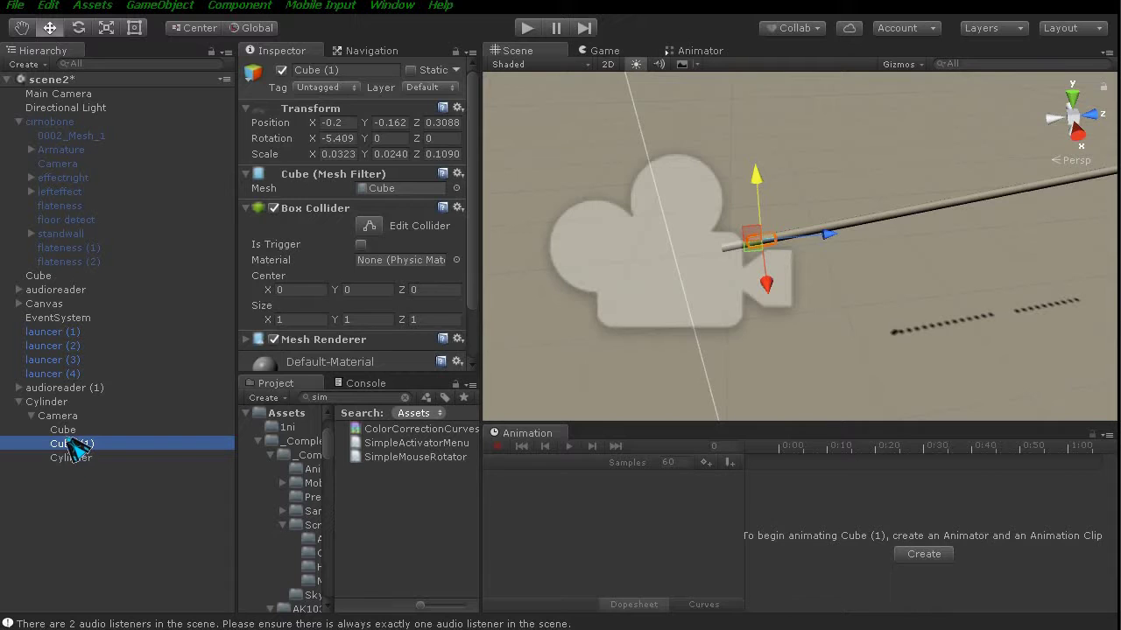
left_click(72, 431)
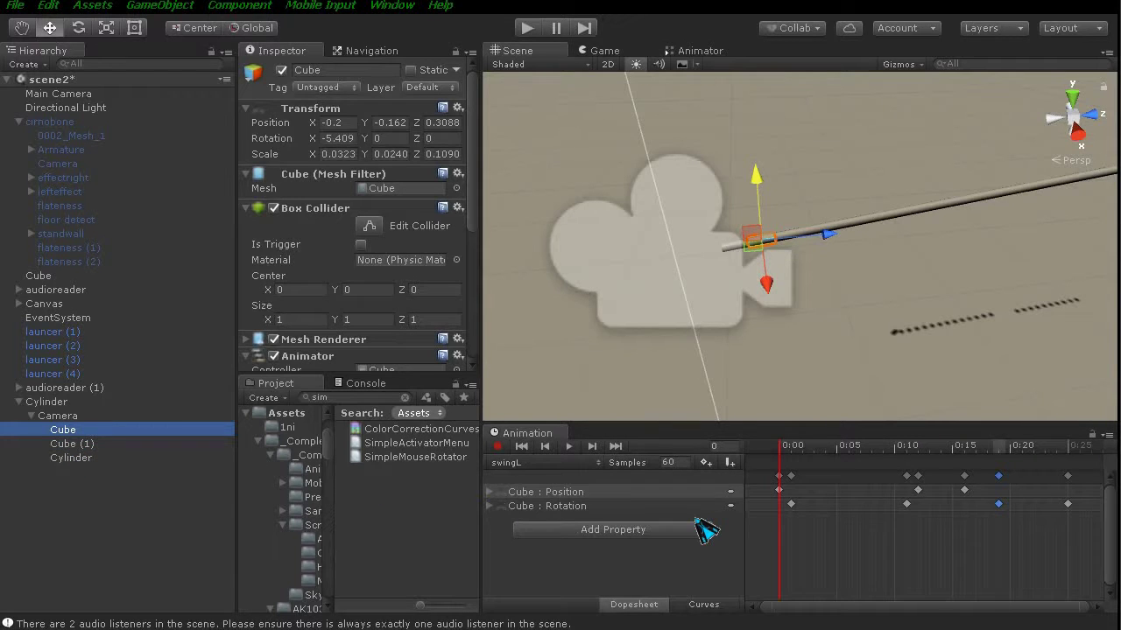
left_click(512, 467)
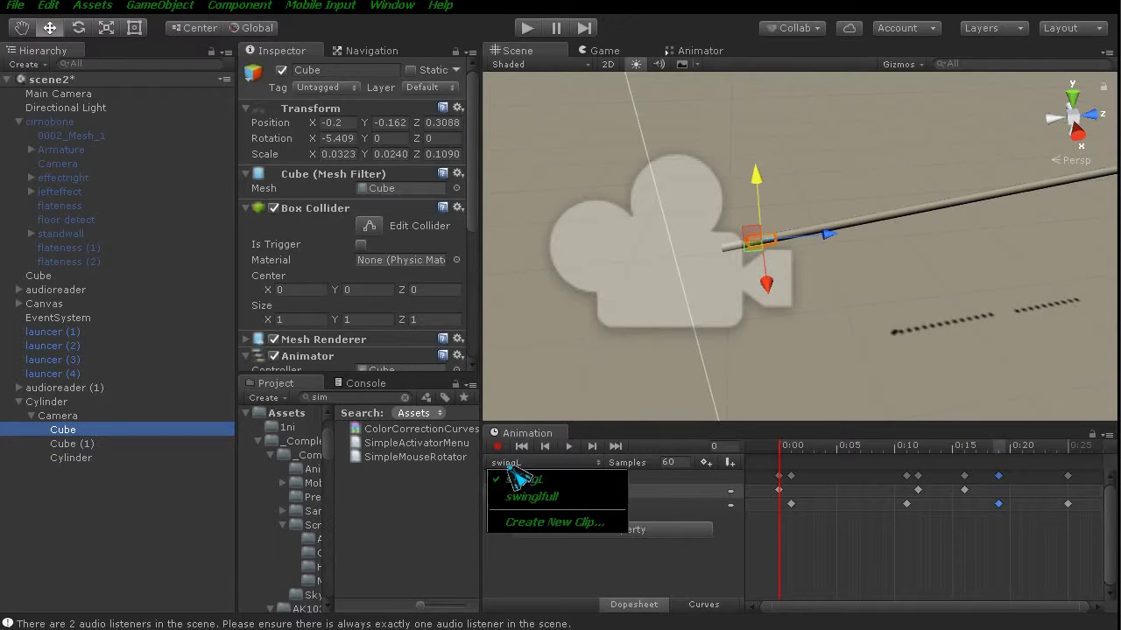
left_click(550, 497)
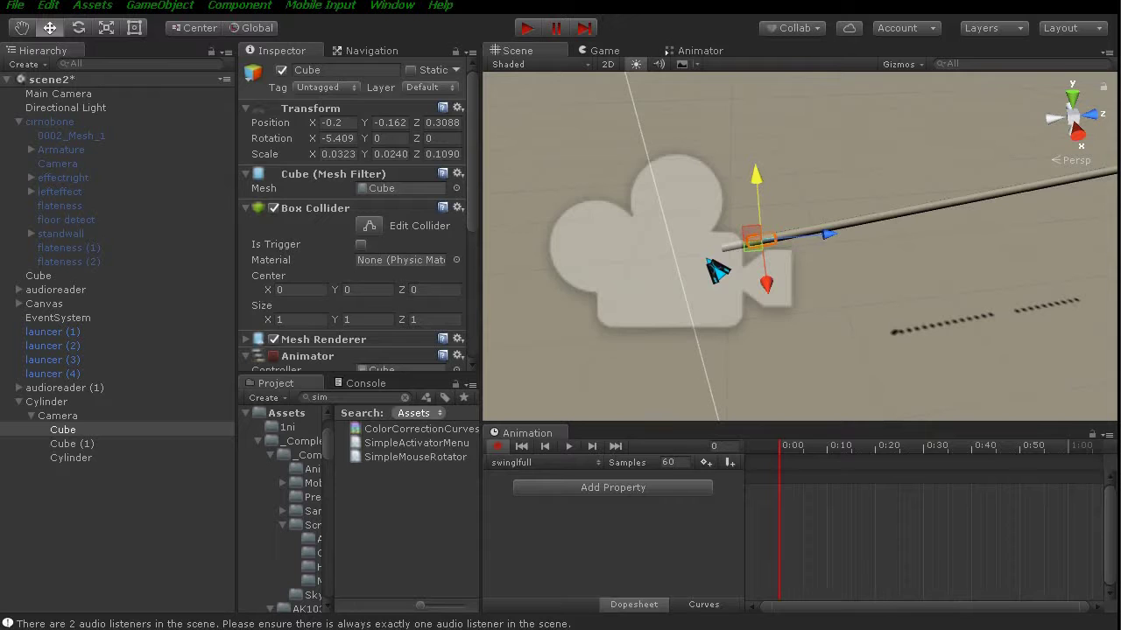
scroll(748, 263, "up", 5)
Zoom in on the cube and key its X rotation at -6.409 on frame 0.
middle_click_drag(747, 257, 826, 283)
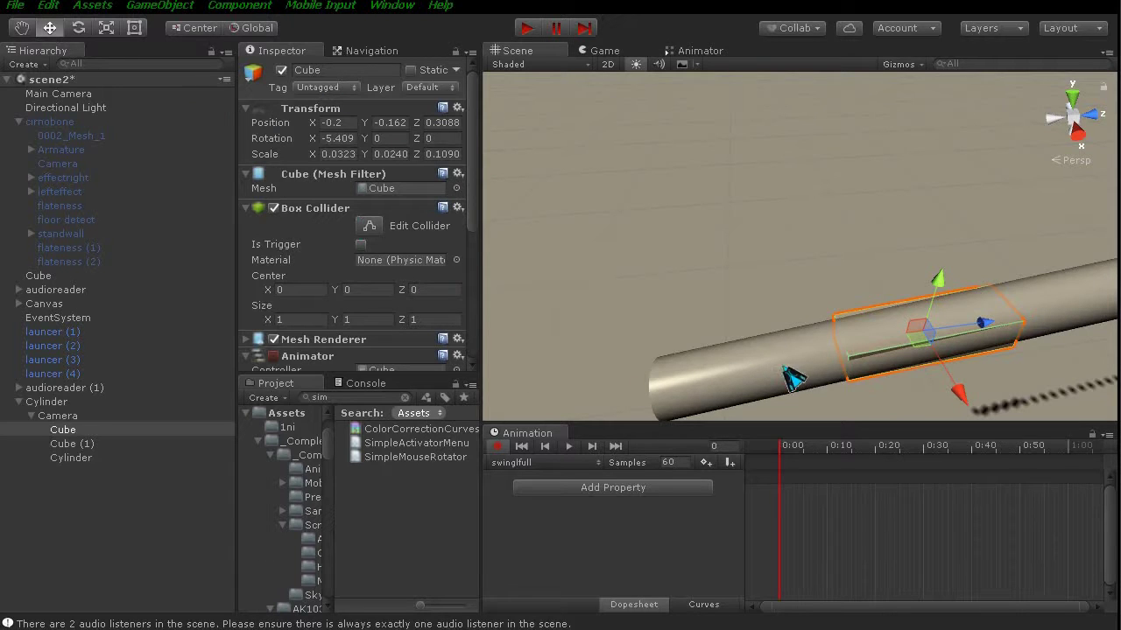
left_click(338, 139)
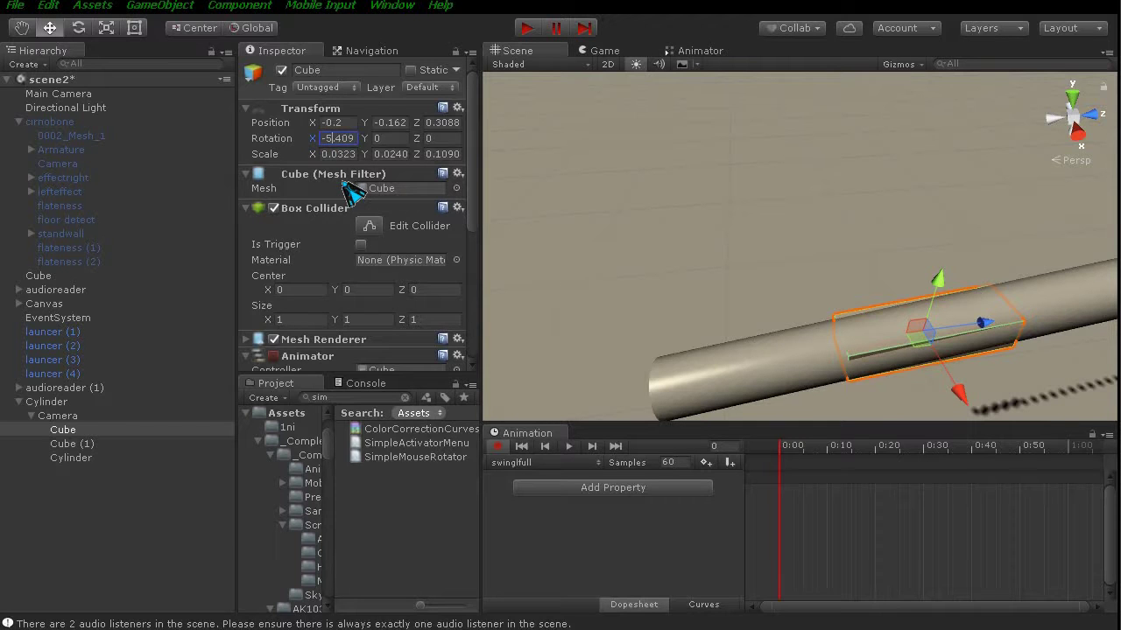
key("BackSpace")
type("6")
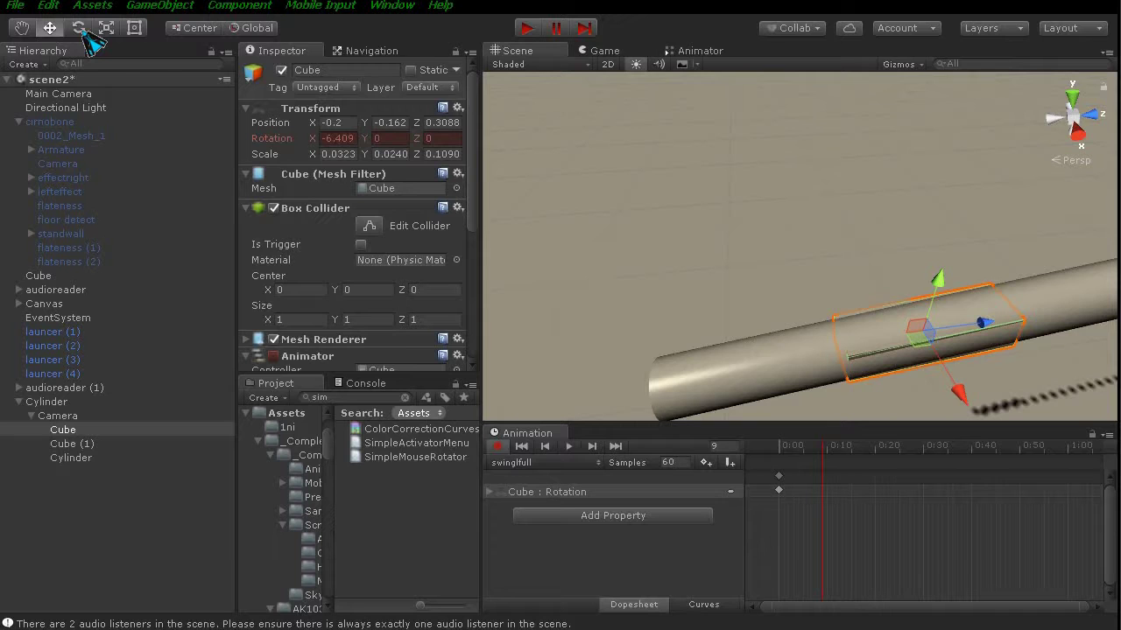
Rotate the cube to key frame 9, setting Y and Z rotation to 0.
left_click(83, 30)
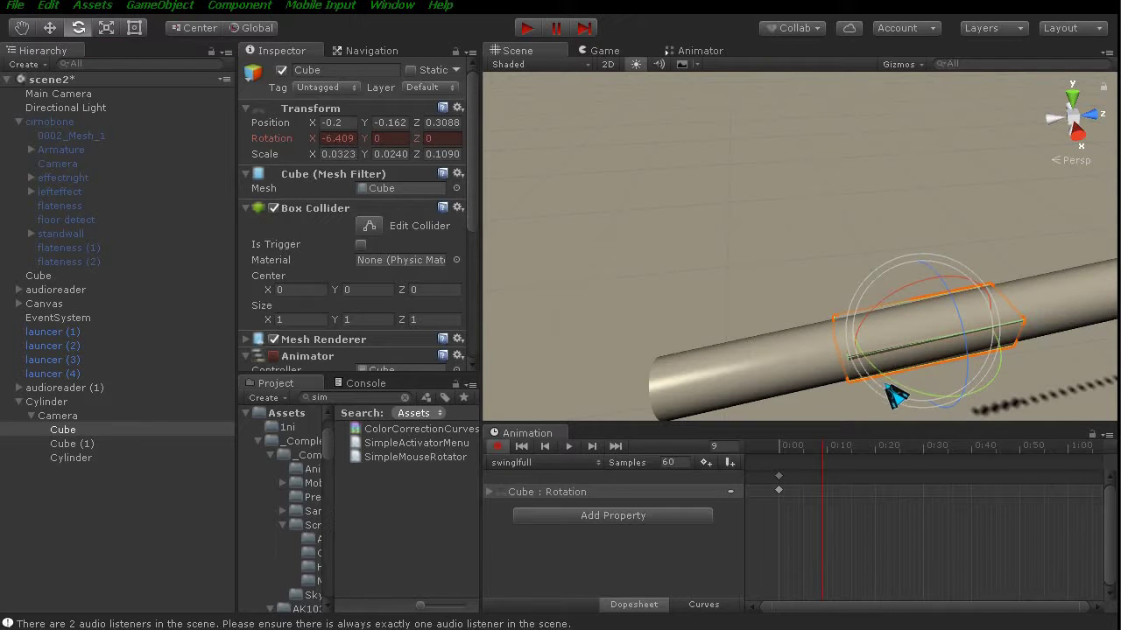
left_click_drag(902, 385, 914, 394)
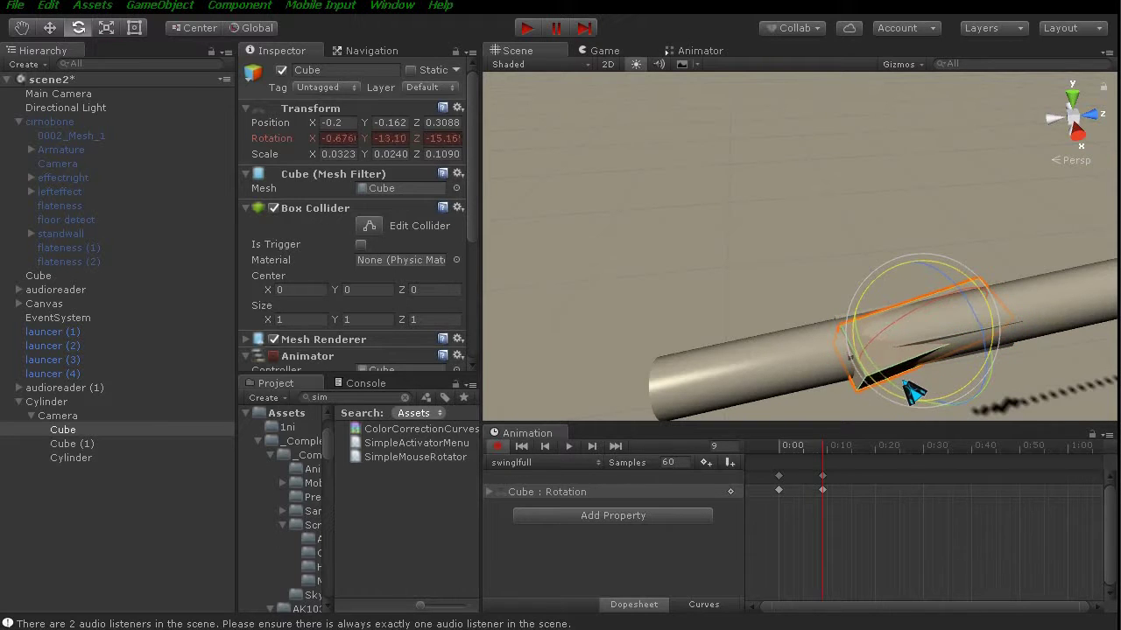
left_click(396, 138)
type("0")
key("Tab")
type("0")
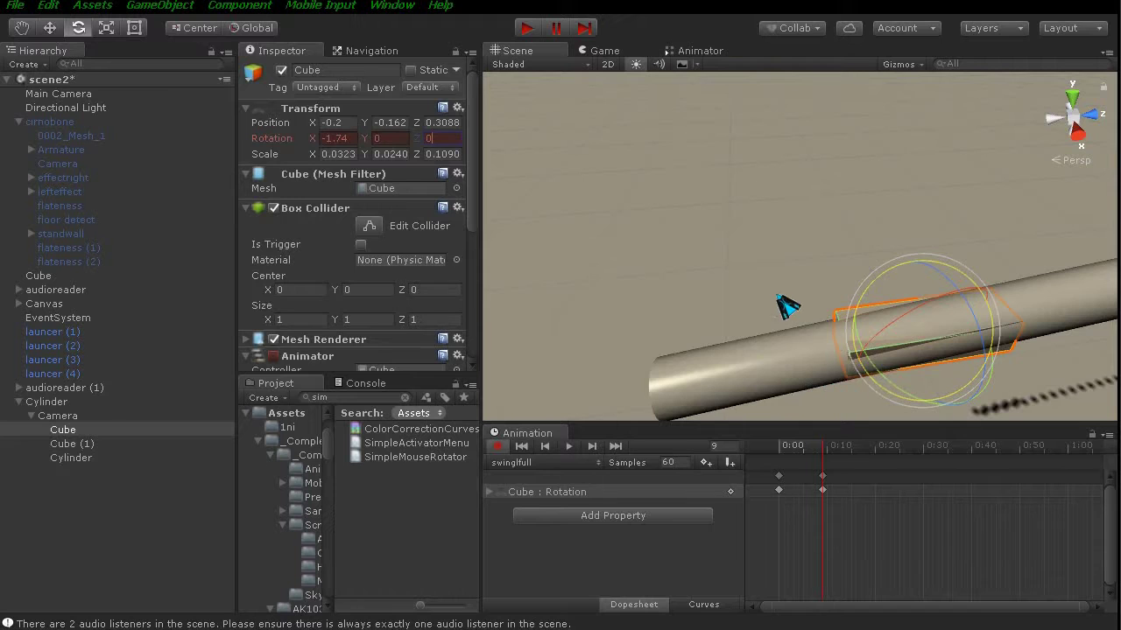
Recentre the view, rotate the cube around the stick, and reset its Z rotation to 0.
middle_click_drag(783, 290, 743, 238)
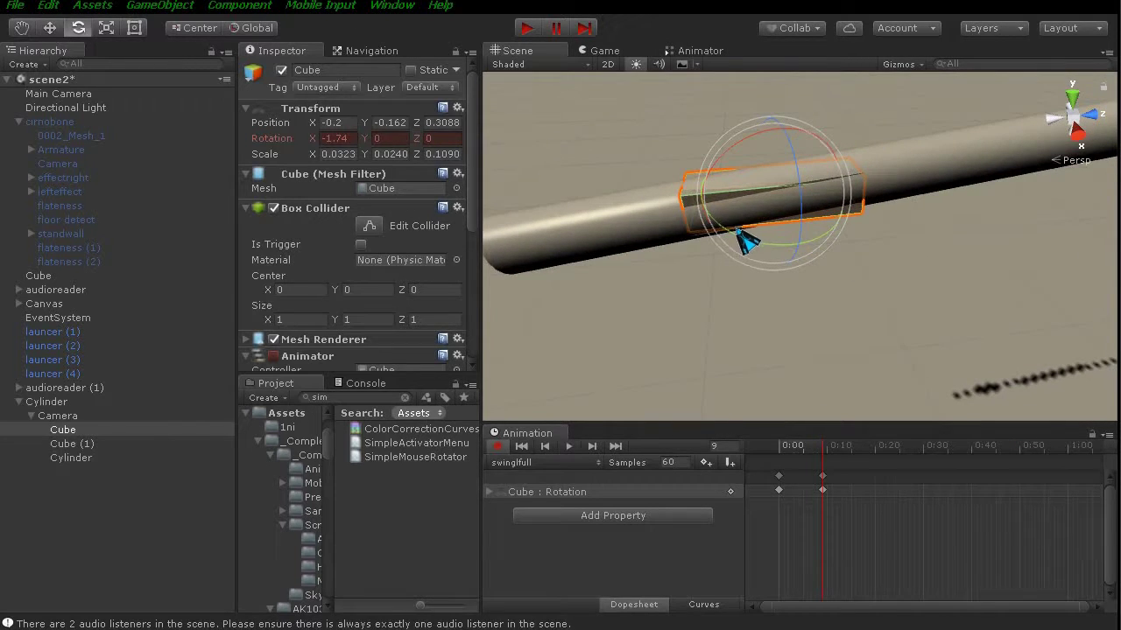
left_click_drag(750, 248, 775, 254)
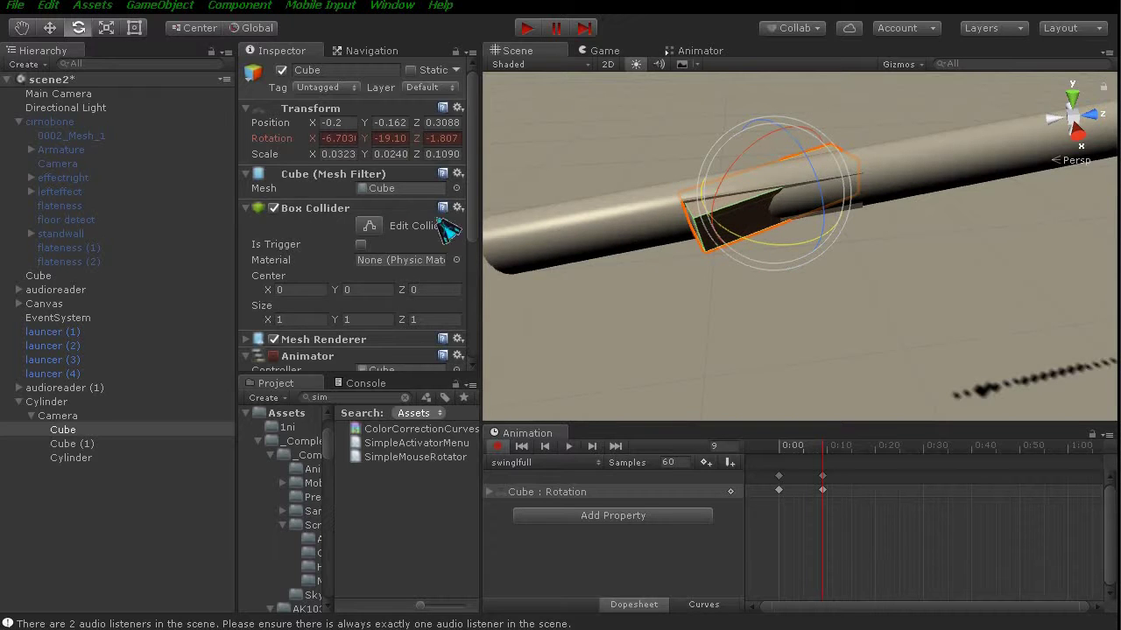
left_click(446, 141)
key("Return")
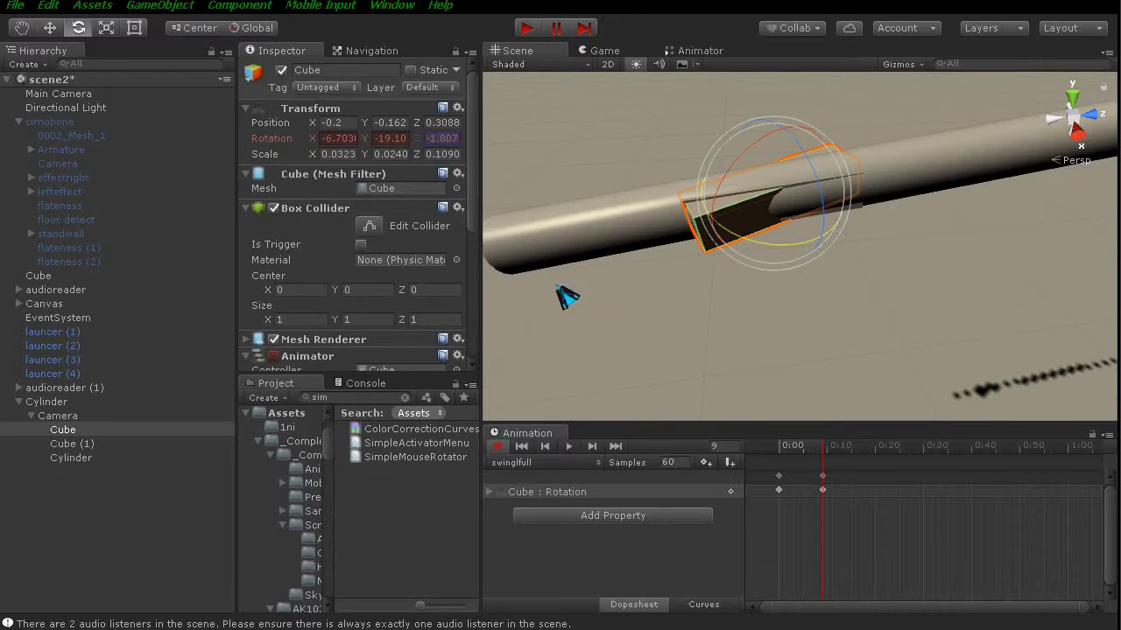
type("0")
key("Return")
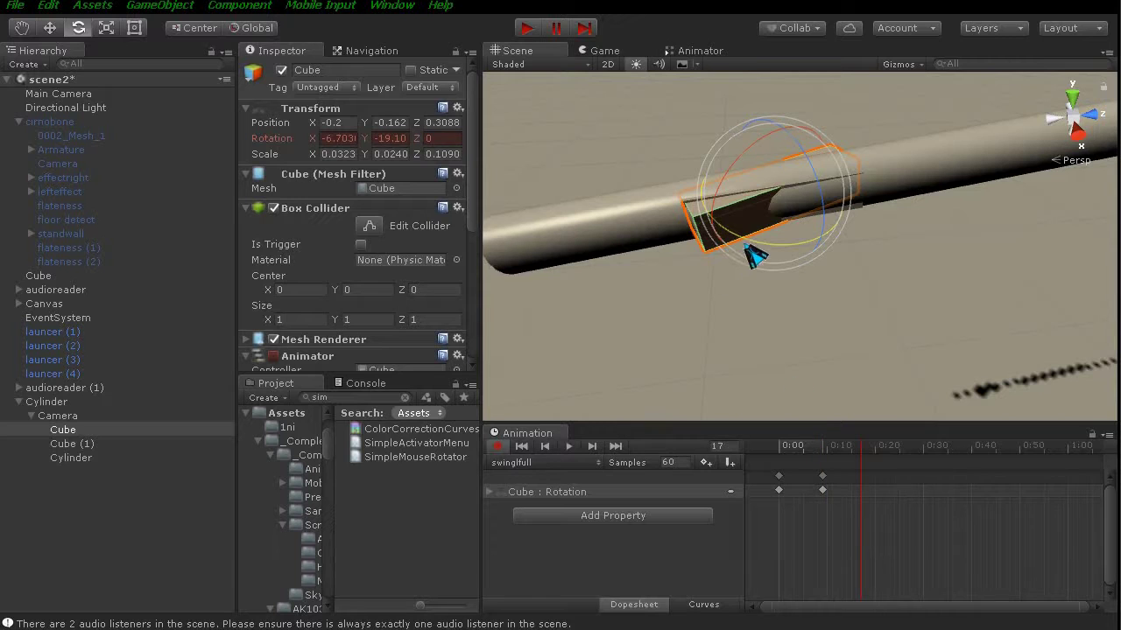
Key cube rotations at frames 17 and 24, then retime the keyframes to about 0:00, 0:10, 0:20, 0:29.
left_click_drag(751, 247, 830, 257)
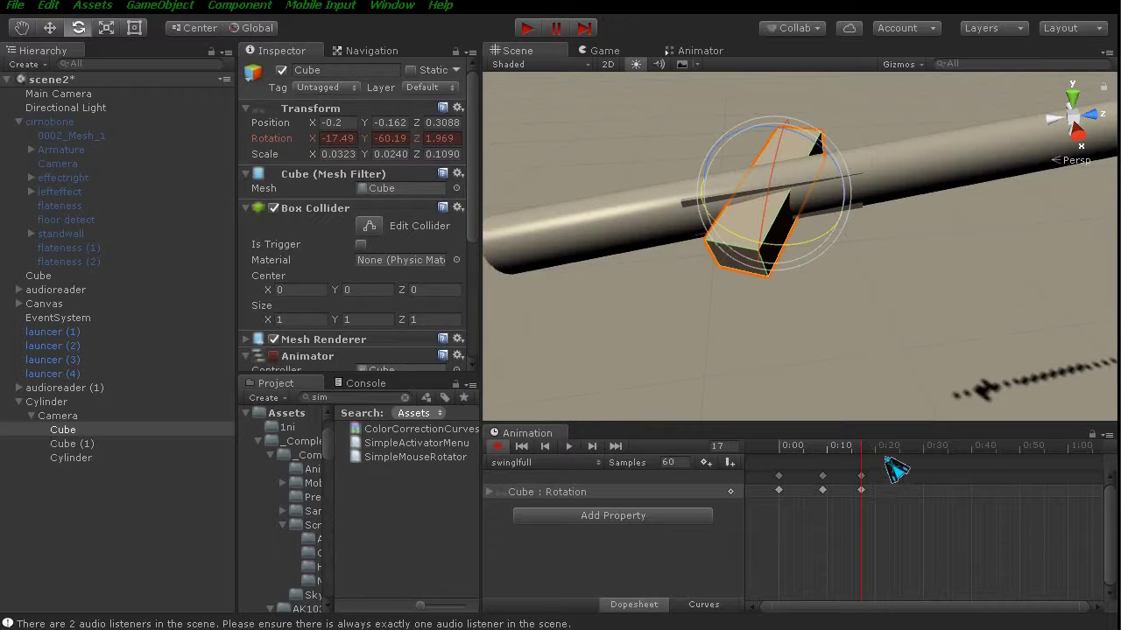
left_click_drag(785, 254, 825, 259)
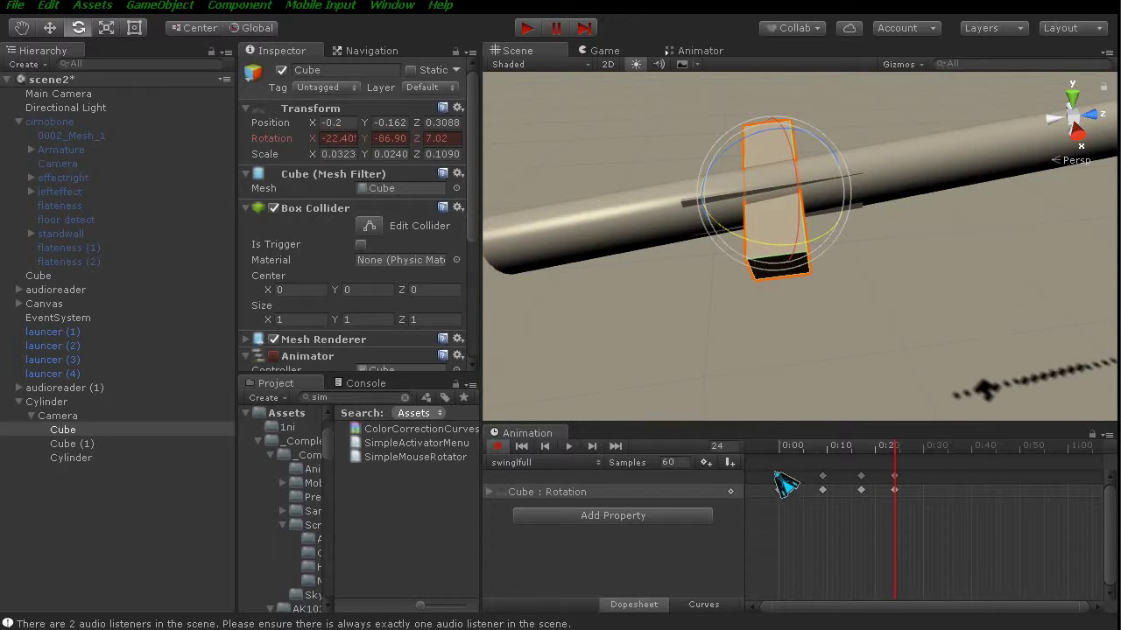
left_click_drag(780, 477, 971, 476)
left_click_drag(824, 479, 937, 480)
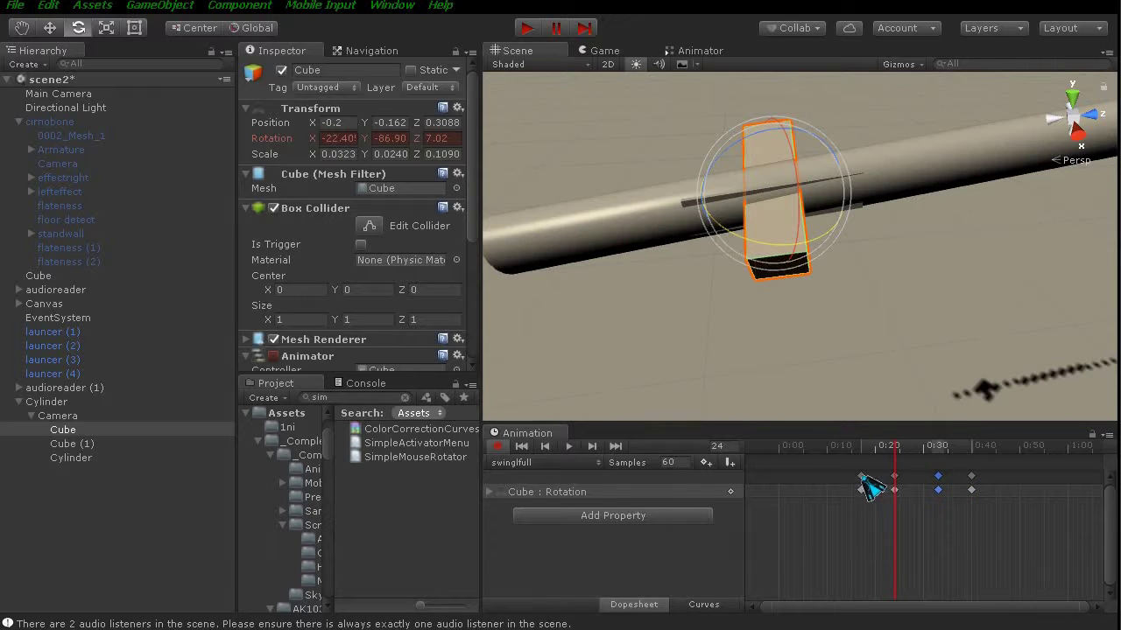
mouse_move(864, 482)
left_mouse_down()
mouse_move(913, 481)
mouse_move(772, 476)
left_mouse_up()
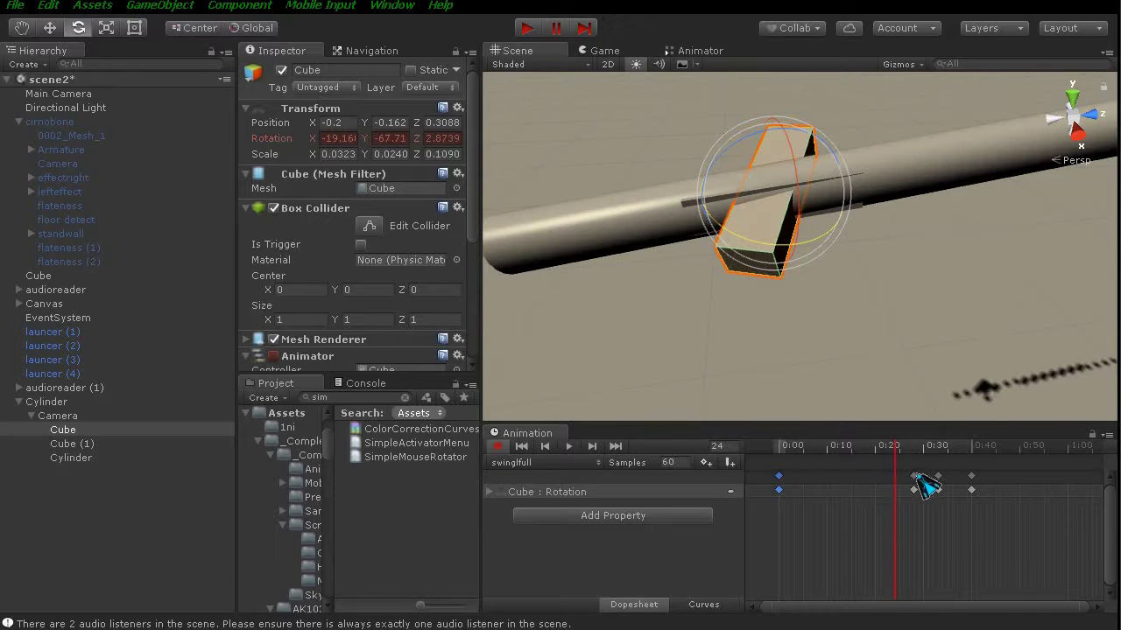
left_click_drag(914, 476, 824, 474)
left_click_drag(941, 476, 879, 476)
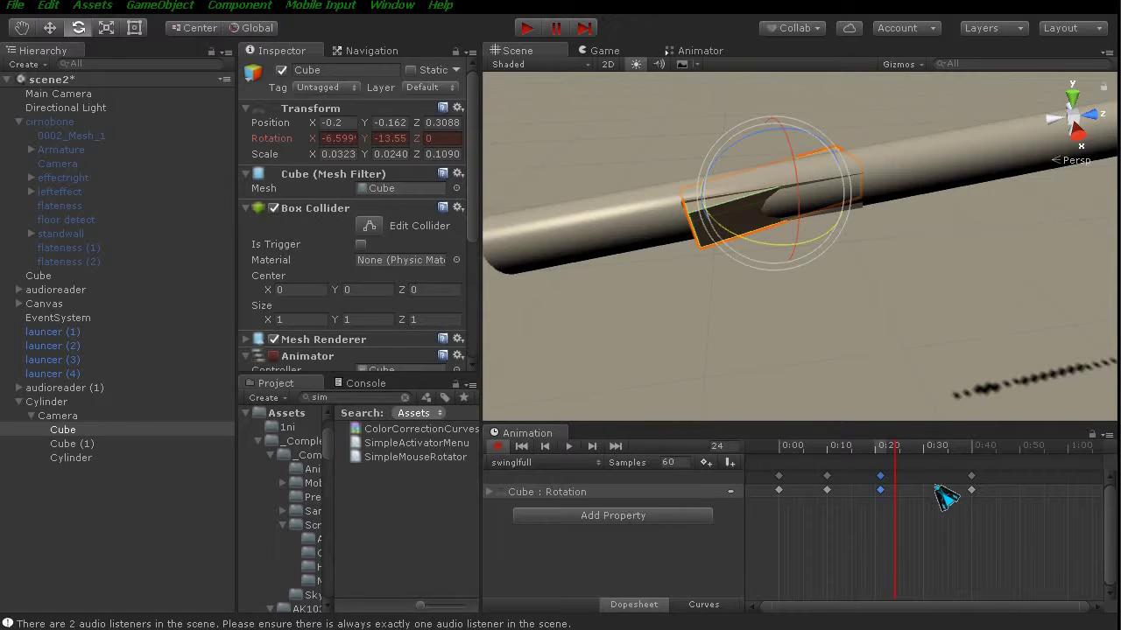
left_click_drag(919, 478, 916, 477)
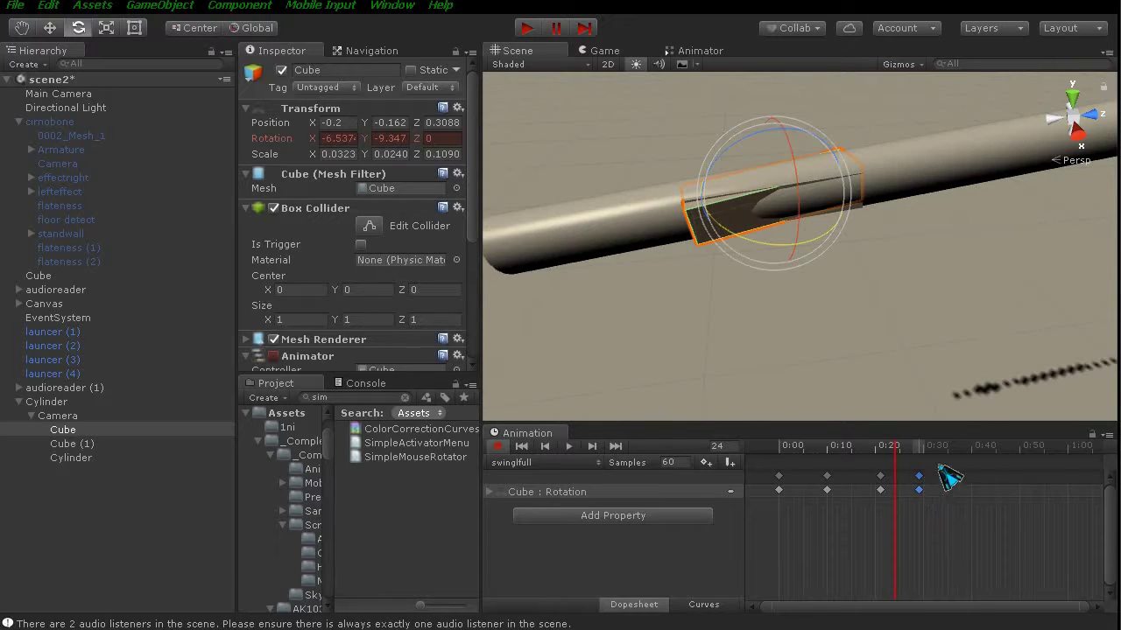
Key cube rotations at frames 35 and 40, and move the 0:10 keyframe to 0:14.
left_click(949, 450)
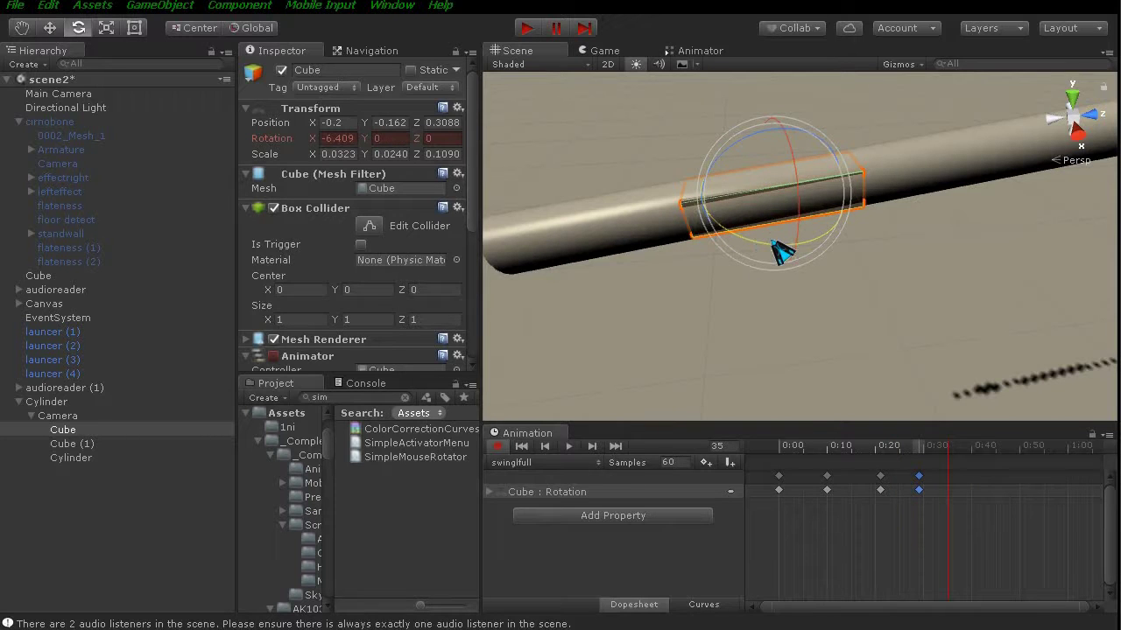
left_click_drag(779, 253, 760, 254)
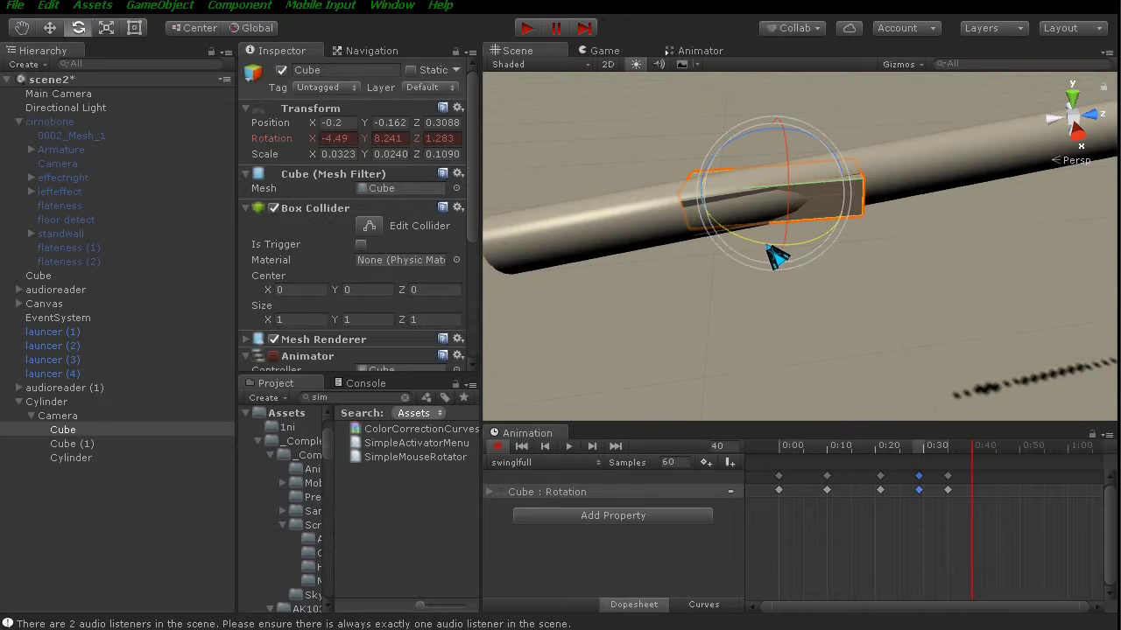
left_click_drag(764, 244, 745, 238)
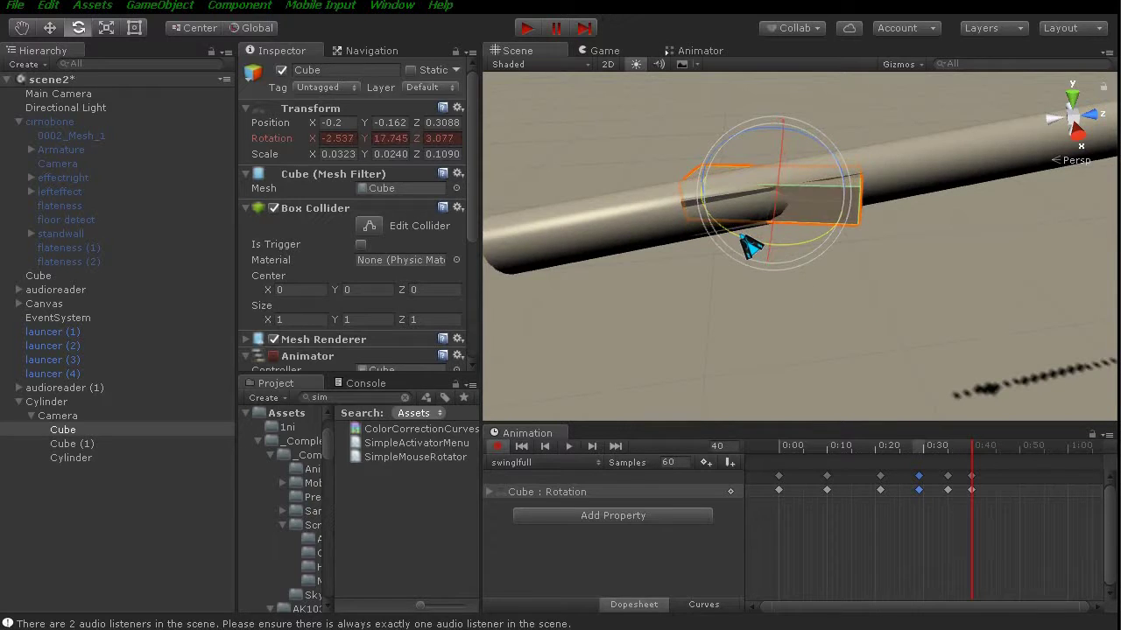
left_click(826, 477)
mouse_move(815, 478)
left_mouse_down()
mouse_move(943, 481)
mouse_move(928, 476)
left_mouse_up()
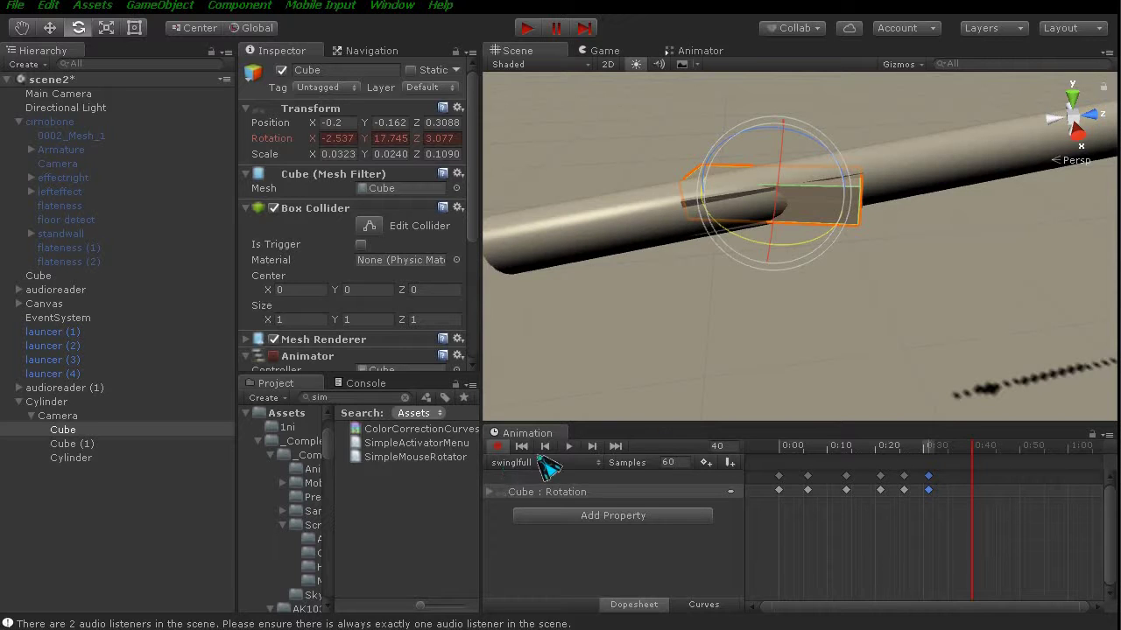
Preview the swingfull clip, then turn keyframe recording off.
left_click(570, 447)
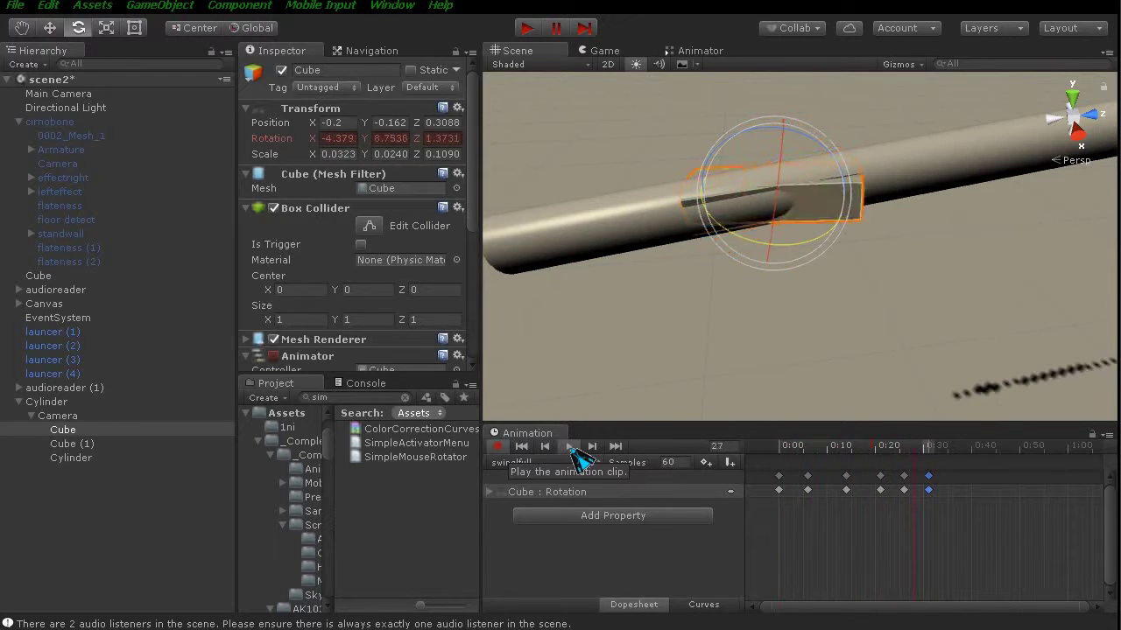
left_click(569, 447)
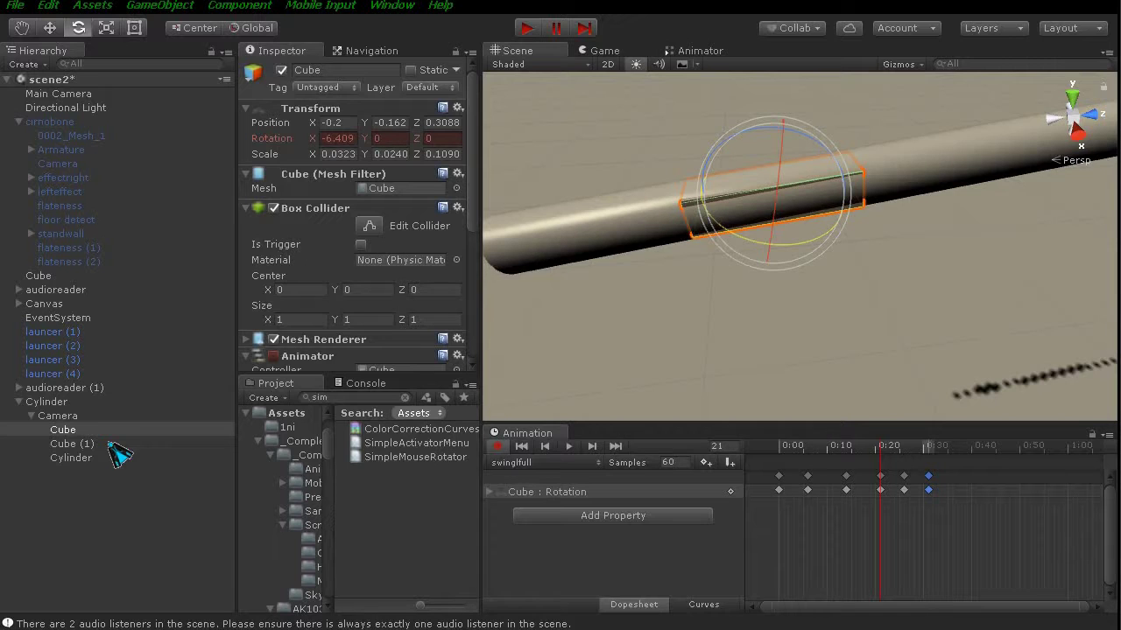
left_click(497, 446)
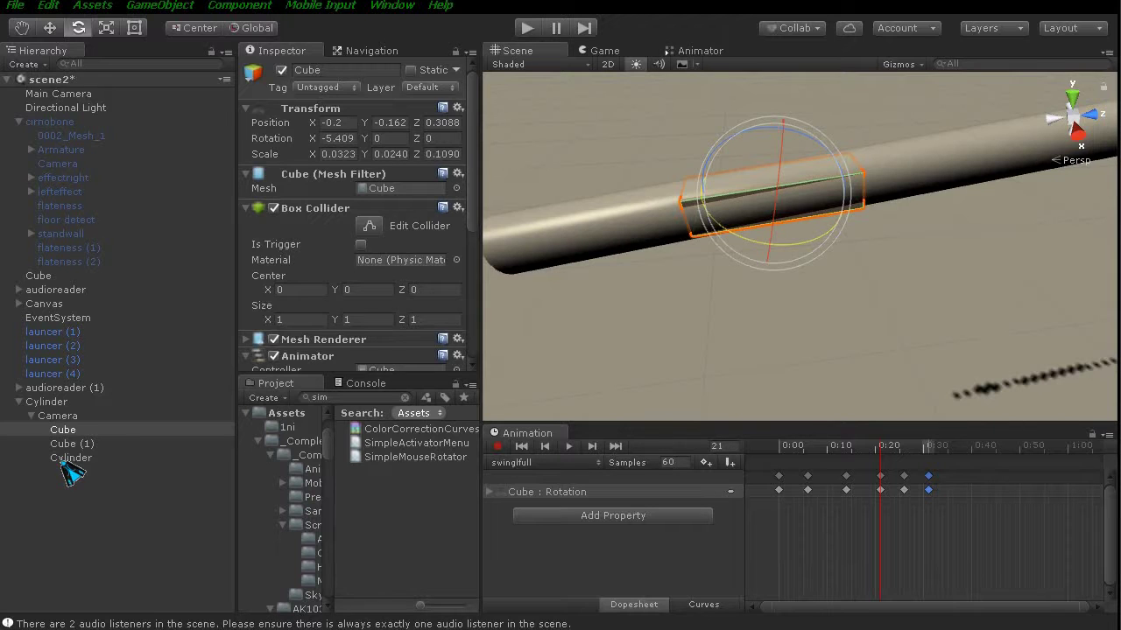
Duplicate the Cylinder with Ctrl+D, parent Cylinder (1) under the Cube, and select Cube (1).
left_click(70, 459)
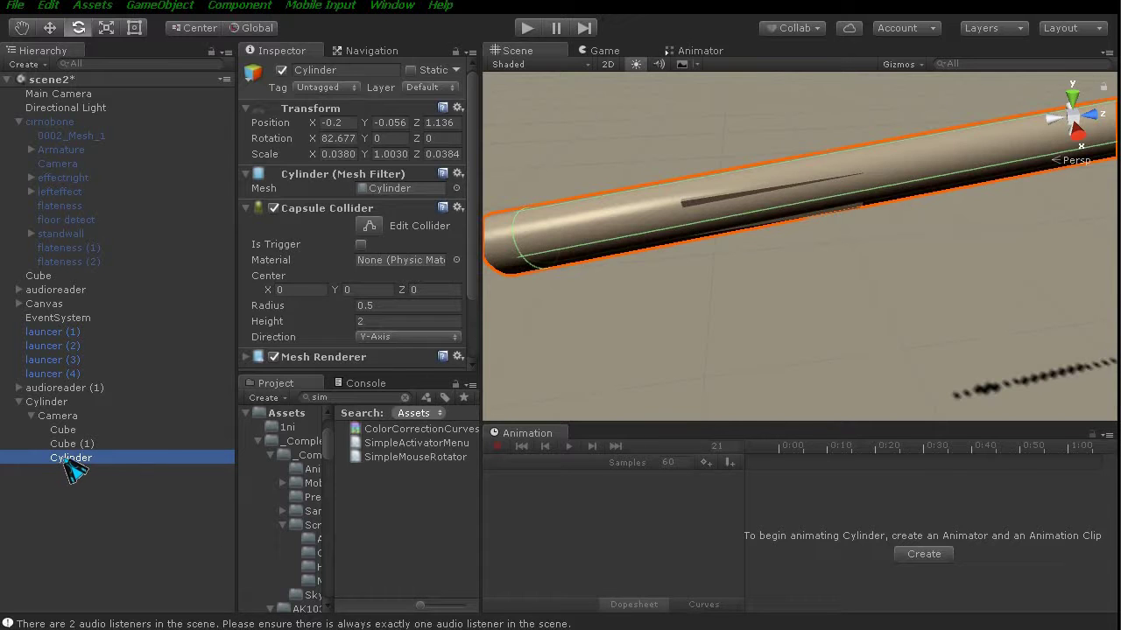
key("ctrl+d")
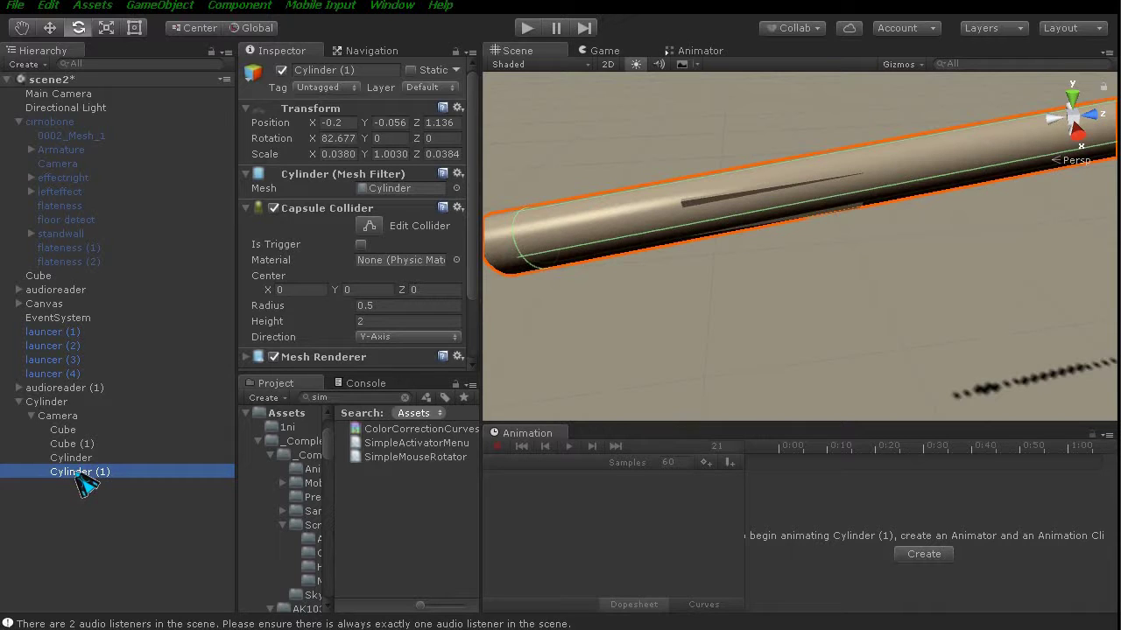
left_click_drag(79, 478, 63, 431)
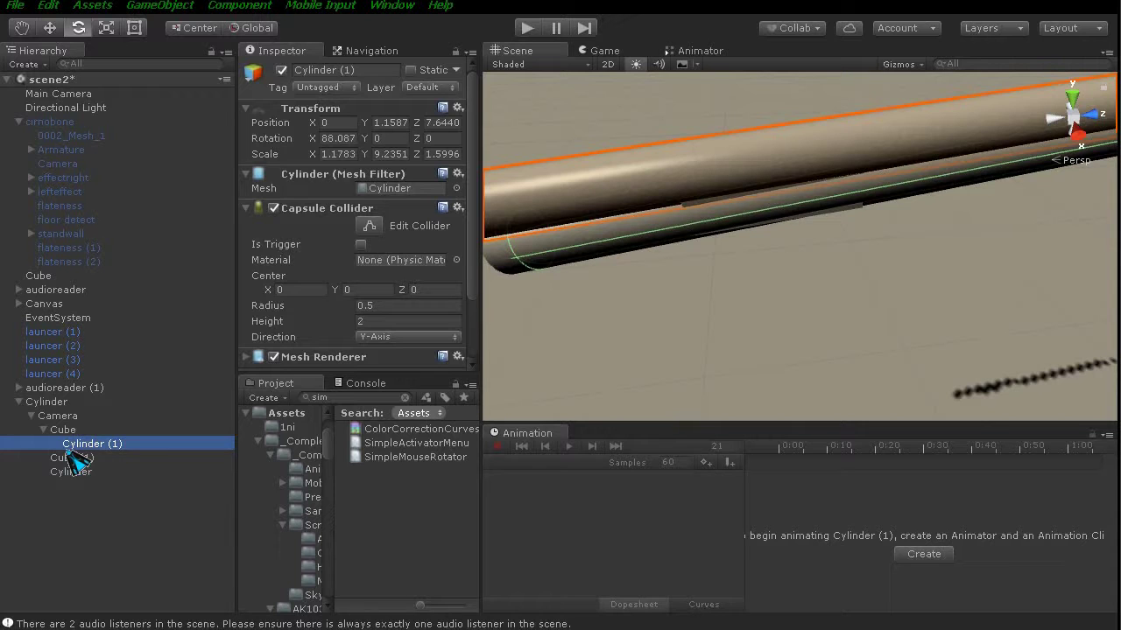
left_click(77, 461)
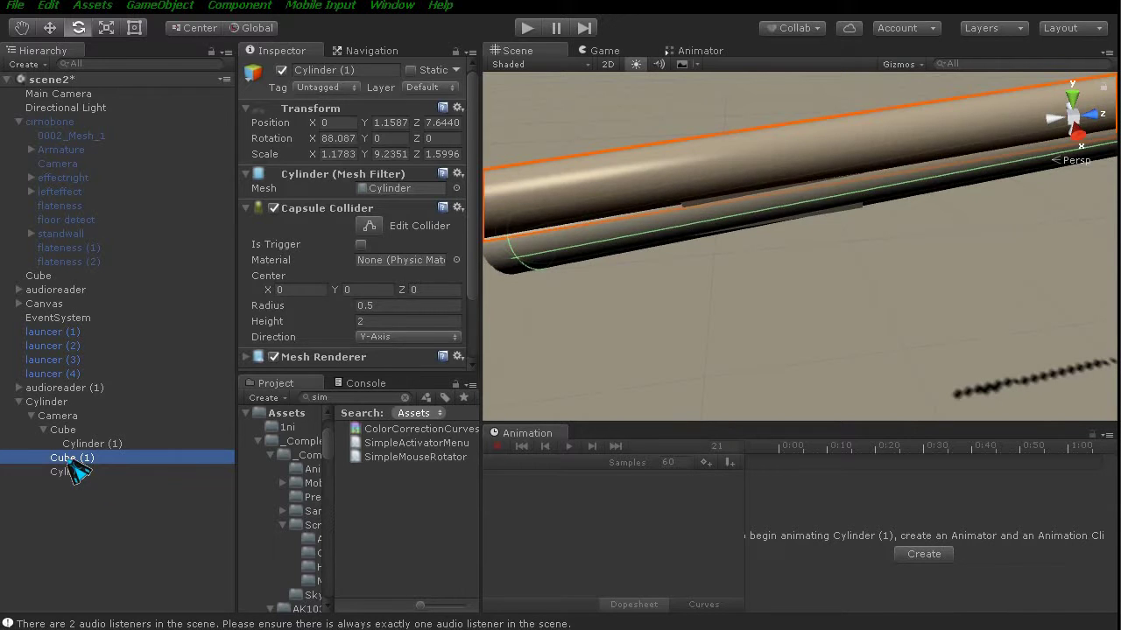
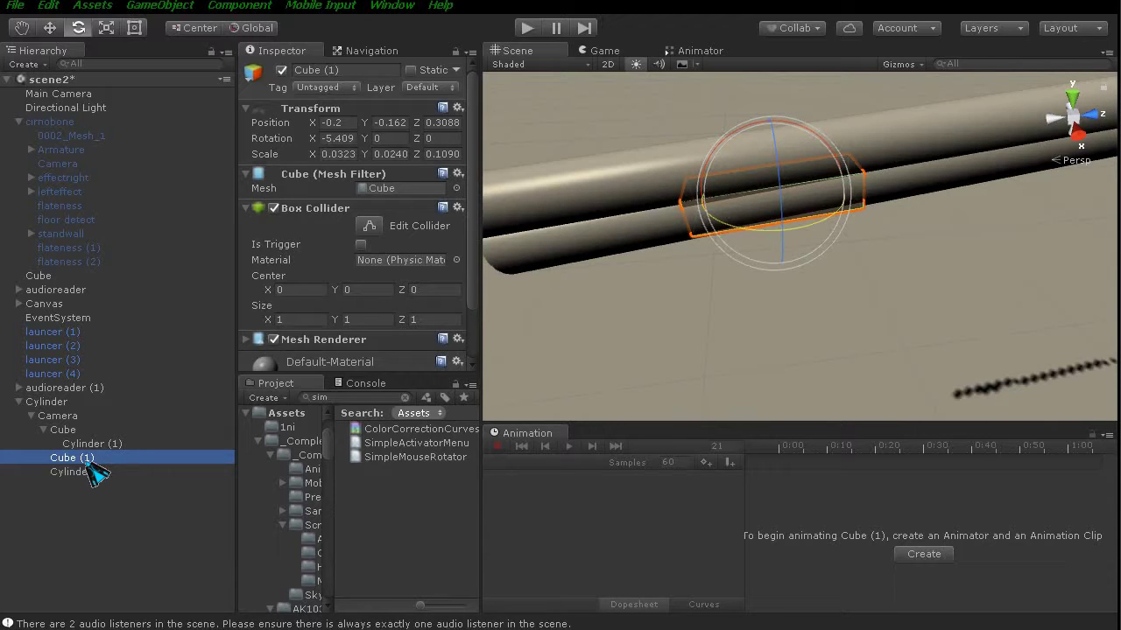
Check the Cylinder's transform, then drag Cube (1) along X from -0.2 to 0.124.
left_click(79, 474)
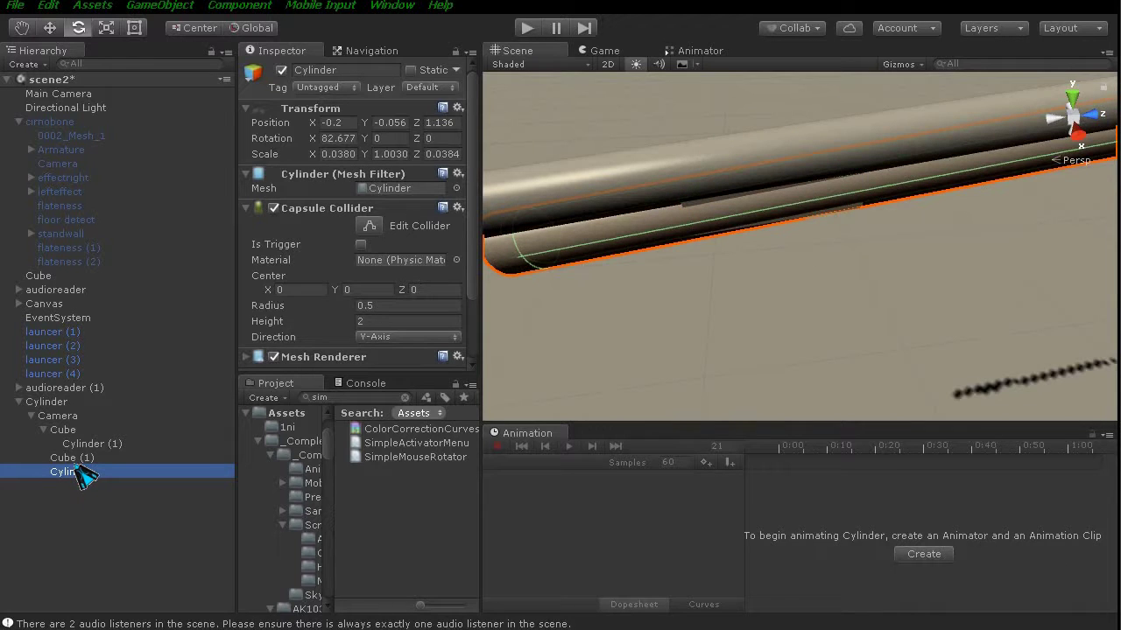
left_click(77, 462)
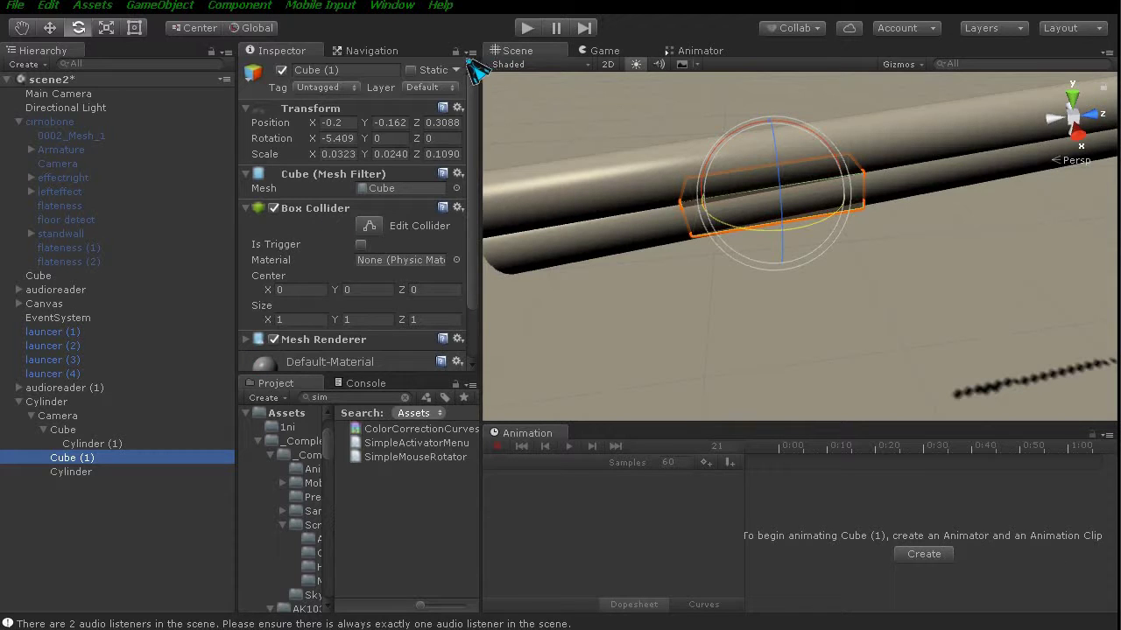
scroll(721, 172, "down", 5)
scroll(716, 168, "down", 5)
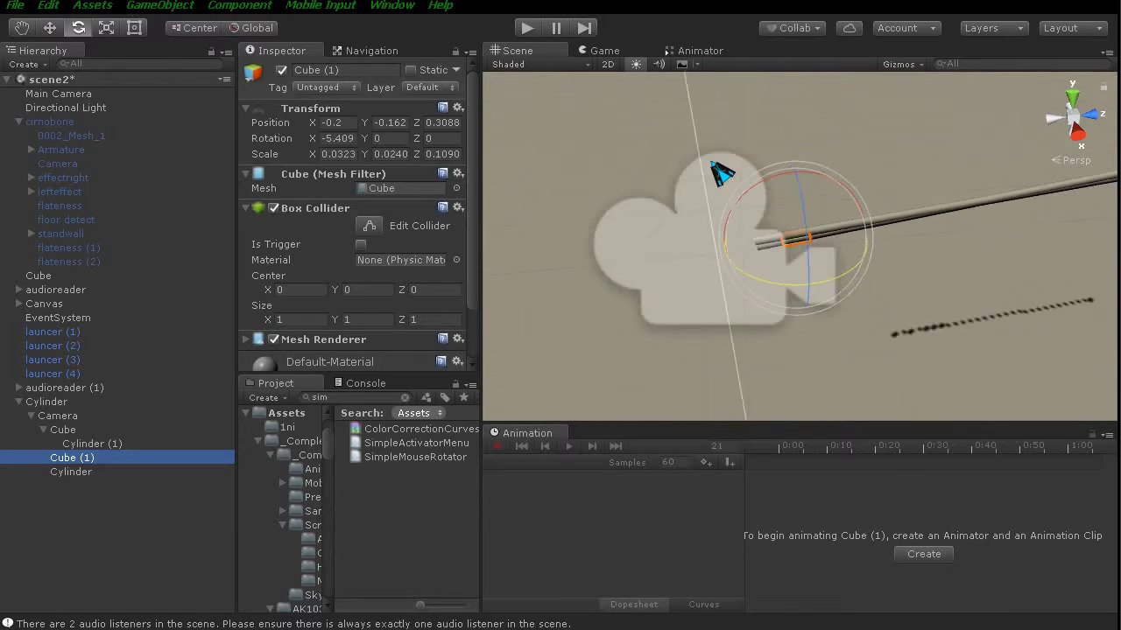
scroll(721, 172, "up", 5)
mouse_move(580, 202)
left_mouse_down("alt")
mouse_move(882, 221)
mouse_move(908, 210)
left_mouse_up("alt")
scroll(908, 210, "up", 3)
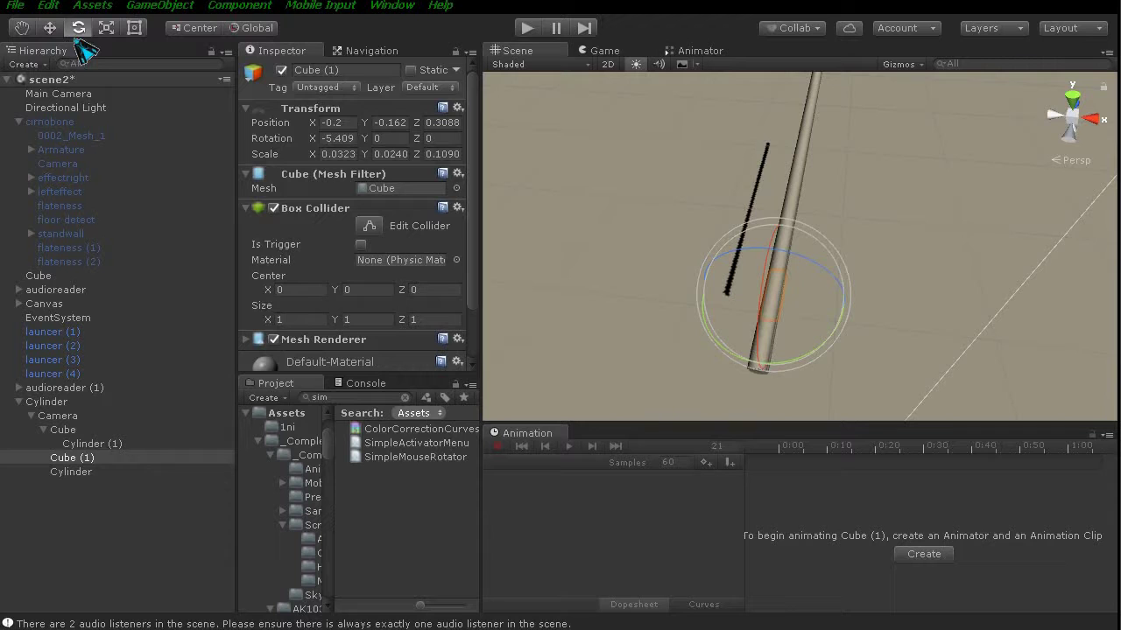
left_click(50, 27)
mouse_move(840, 303)
left_mouse_down()
mouse_move(970, 324)
mouse_move(874, 339)
left_mouse_up()
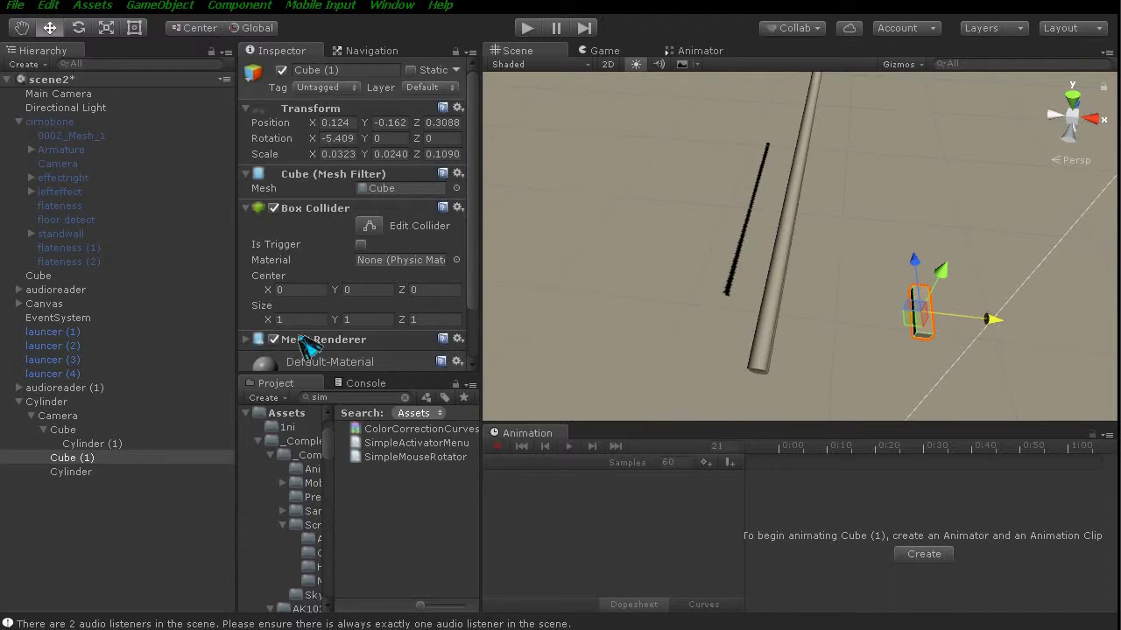
left_click(73, 473)
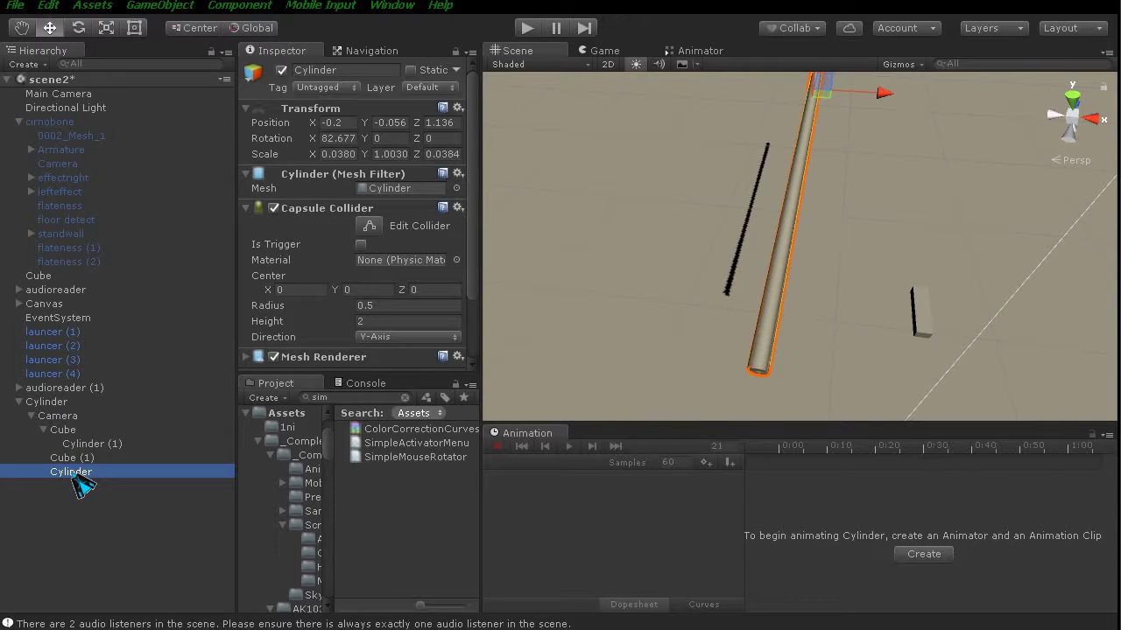
Parent the Cylinder under Cube (1) and set its Position X, Y and Z to 0.
left_click_drag(74, 478, 77, 460)
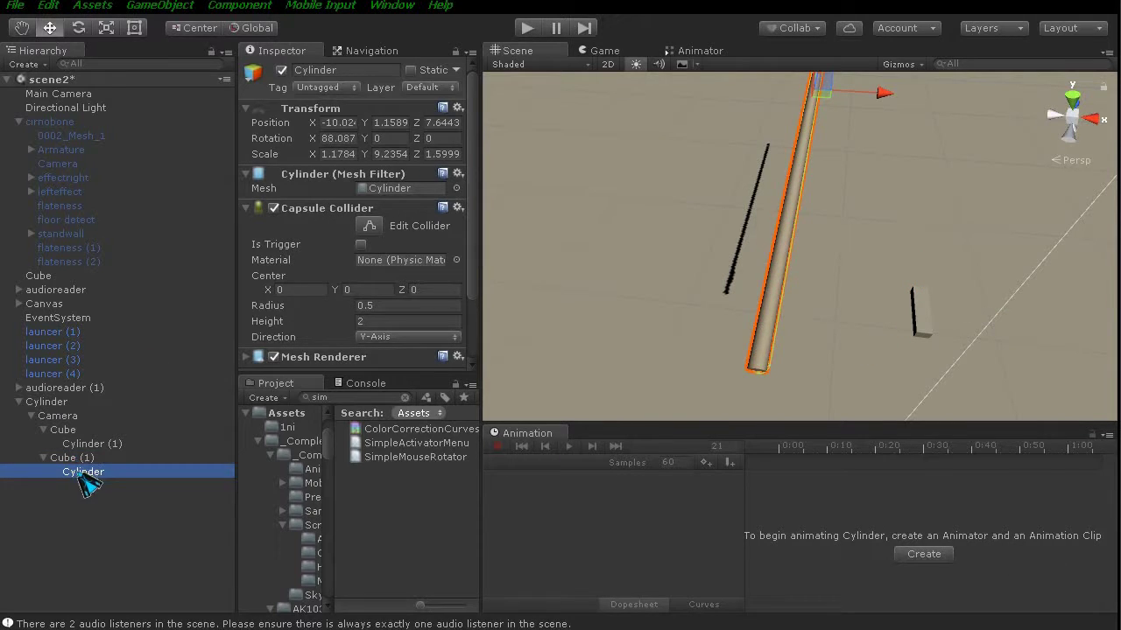
left_click(353, 123)
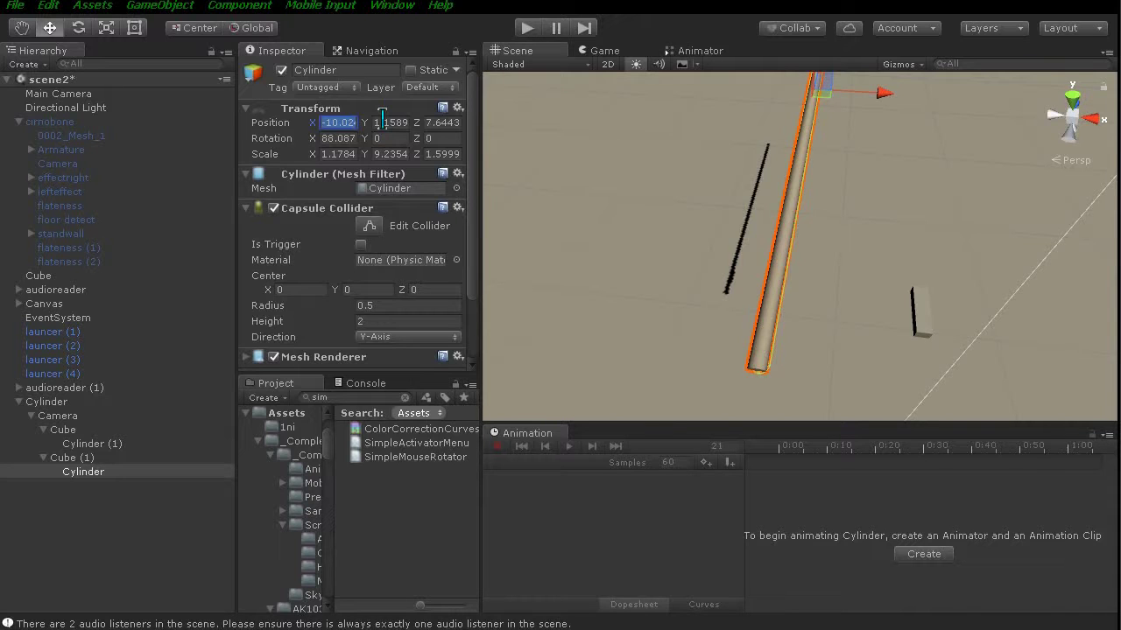
type("0")
left_click(381, 123)
type("0")
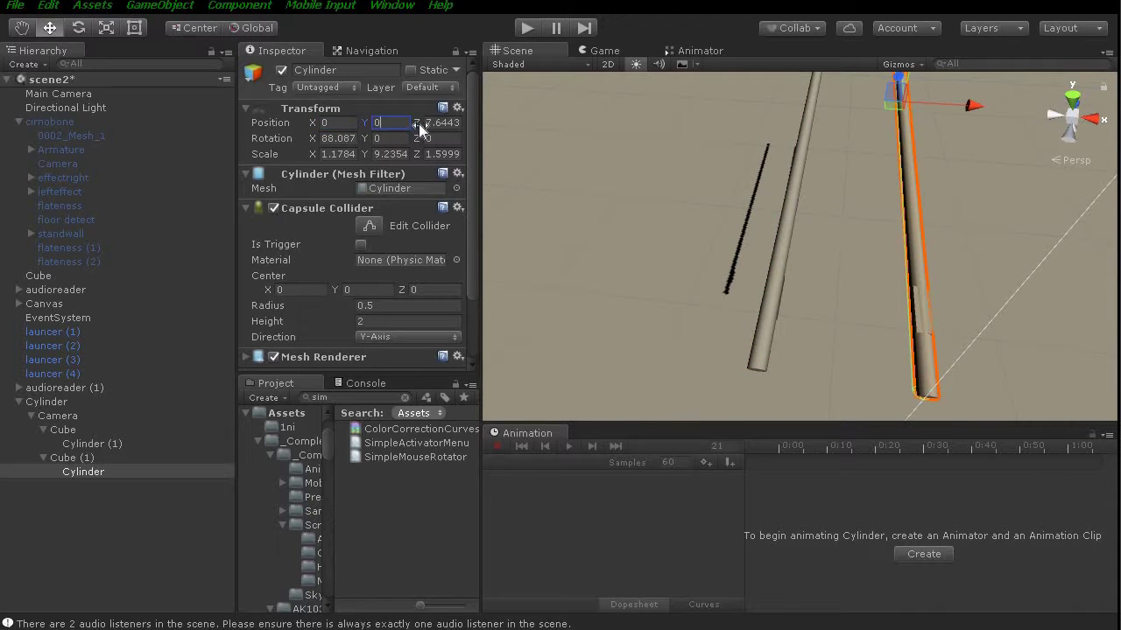
left_click(442, 123)
type("0")
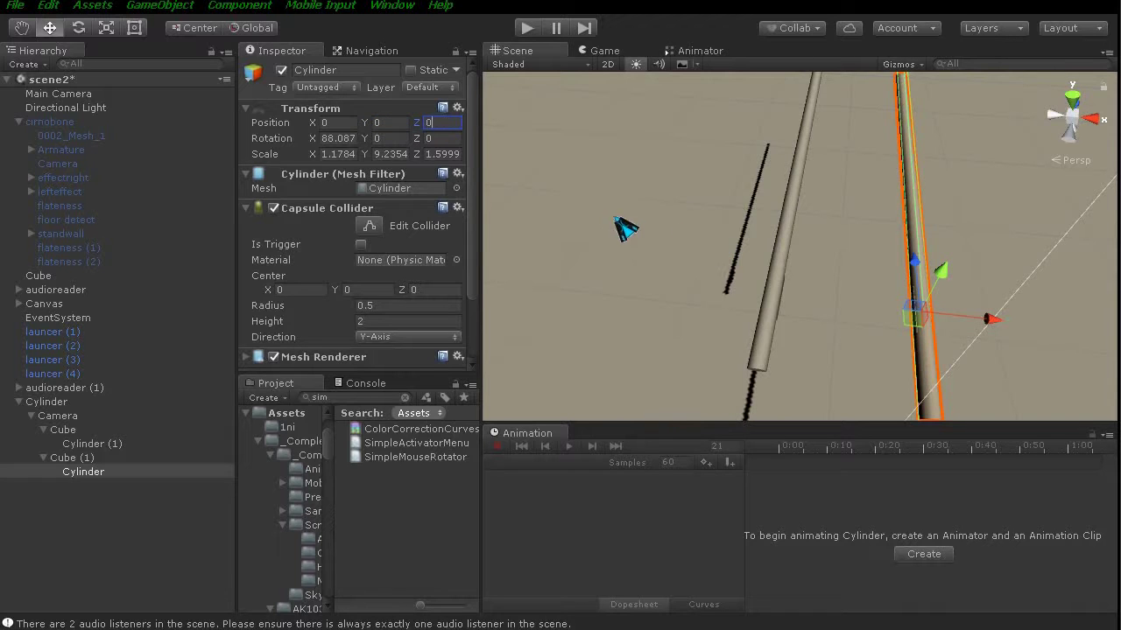
Copy Cylinder (1)'s Position Z (7.6440) and paste it into the Cylinder's Position Z.
left_click(97, 445)
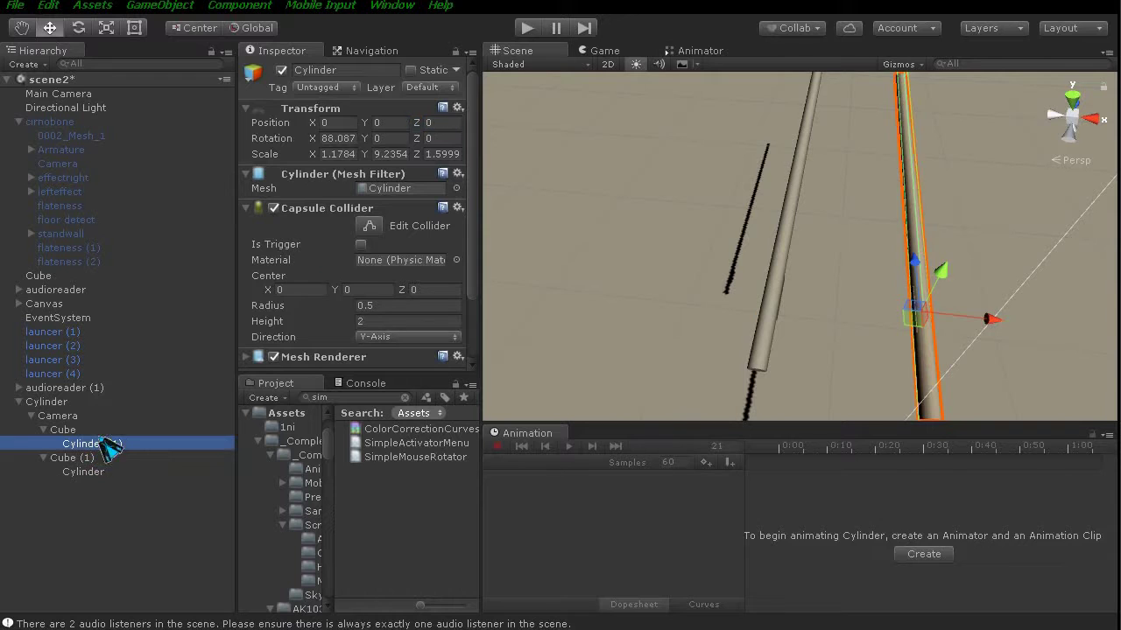
left_click(443, 122)
right_click(443, 123)
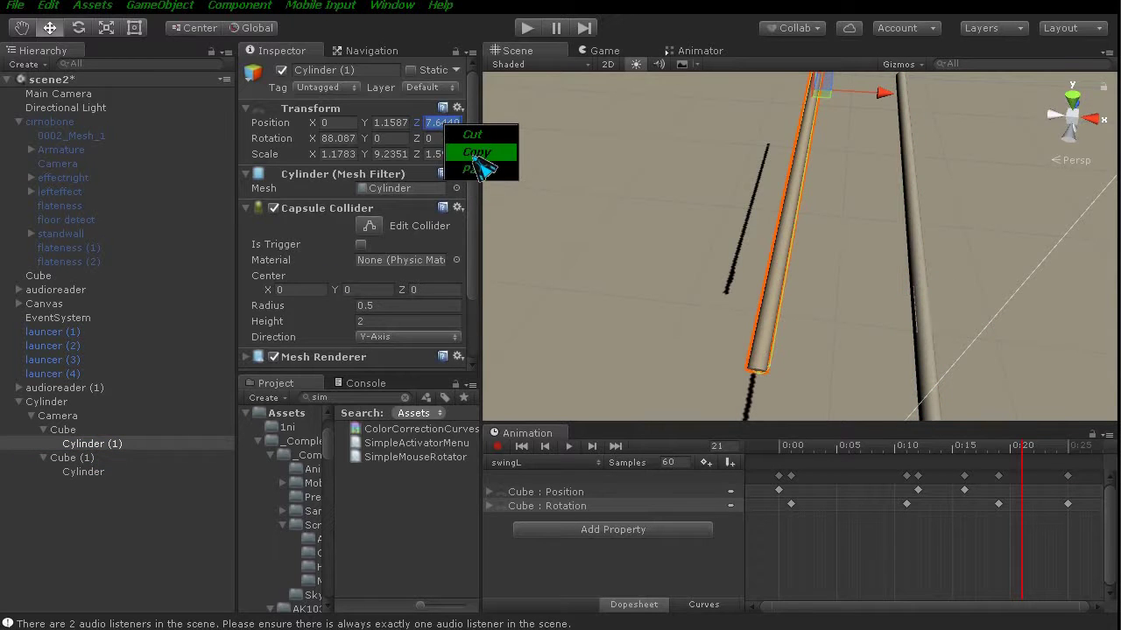
left_click(477, 160)
left_click(83, 472)
left_click(442, 122)
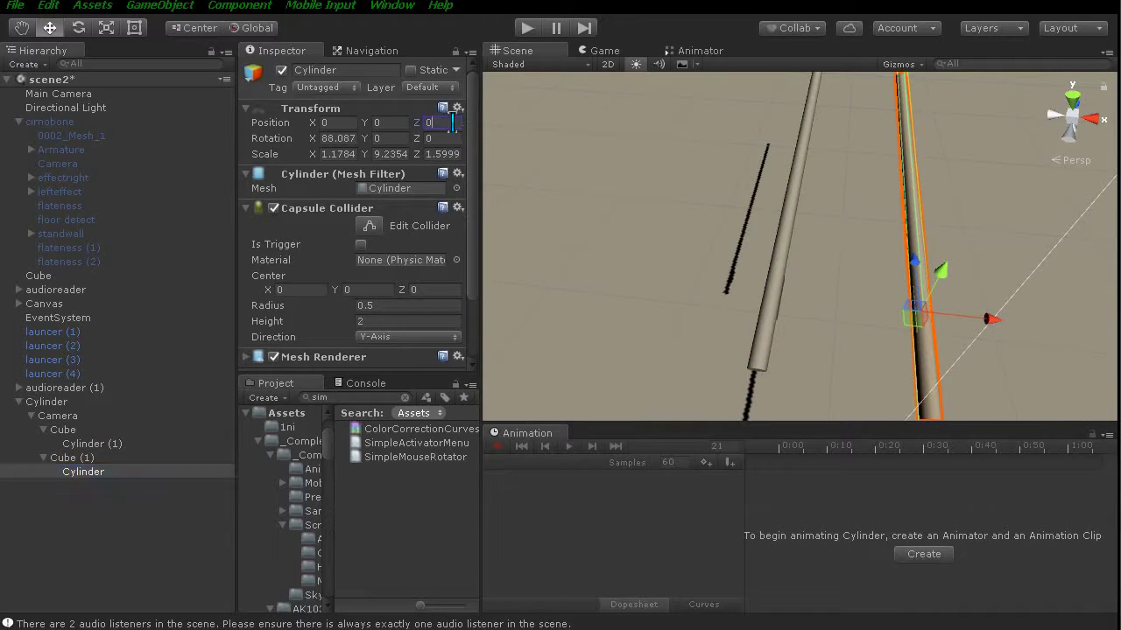
right_click(454, 125)
left_click(493, 168)
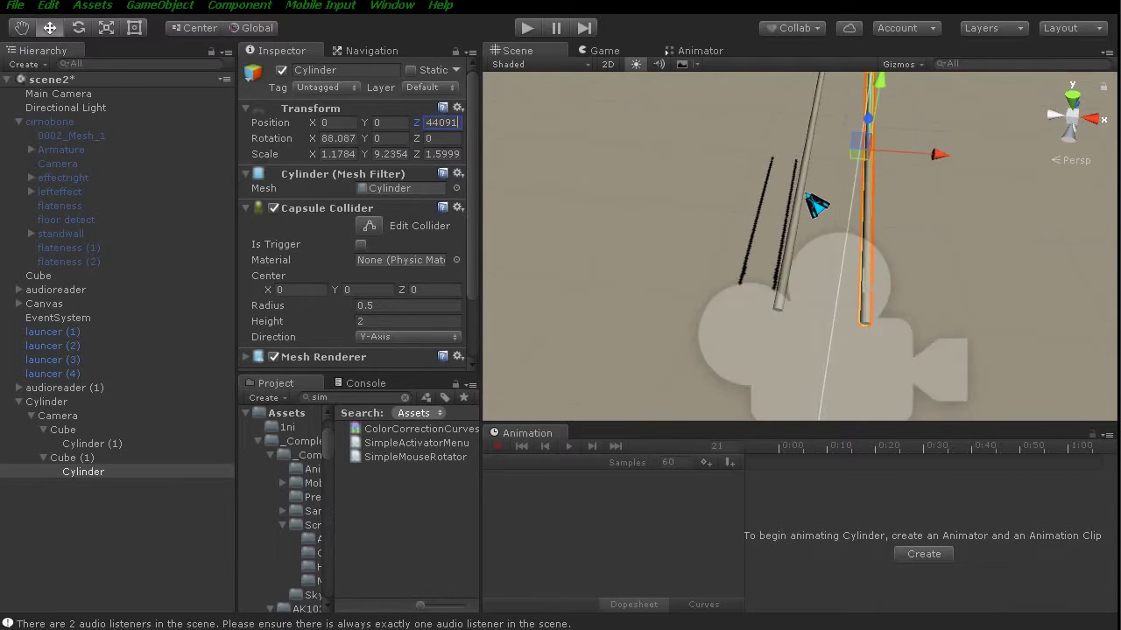
Preview the Game view, move the Cylinder under Camera, select Cube (1), and return to Scene view.
left_click(606, 53)
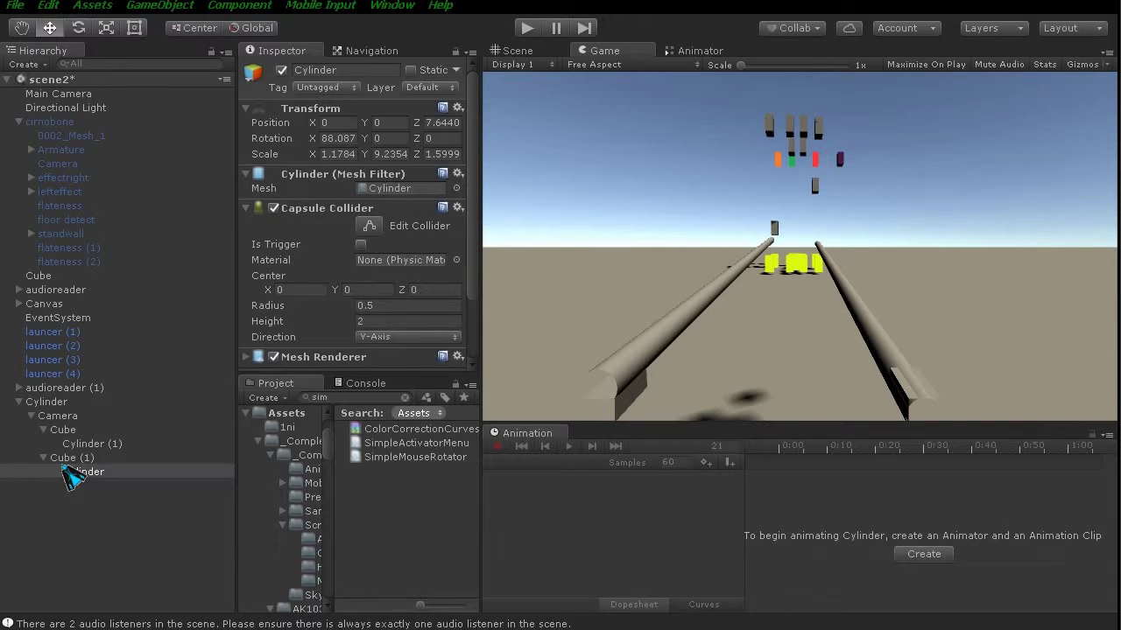
left_click_drag(75, 480, 59, 422)
left_click(78, 458)
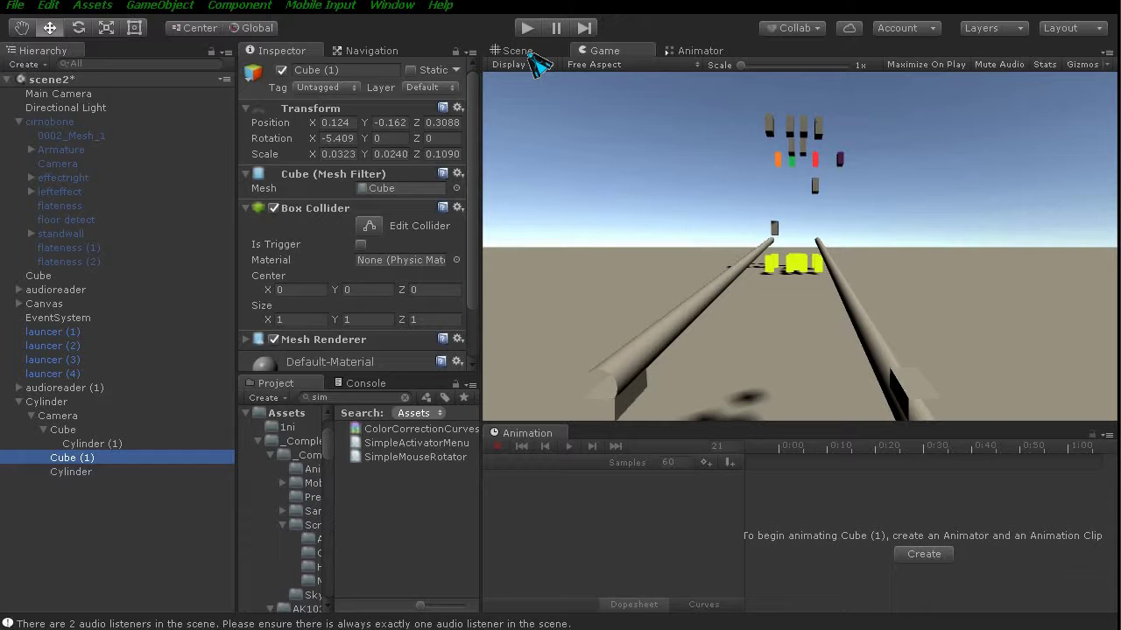
left_click(524, 52)
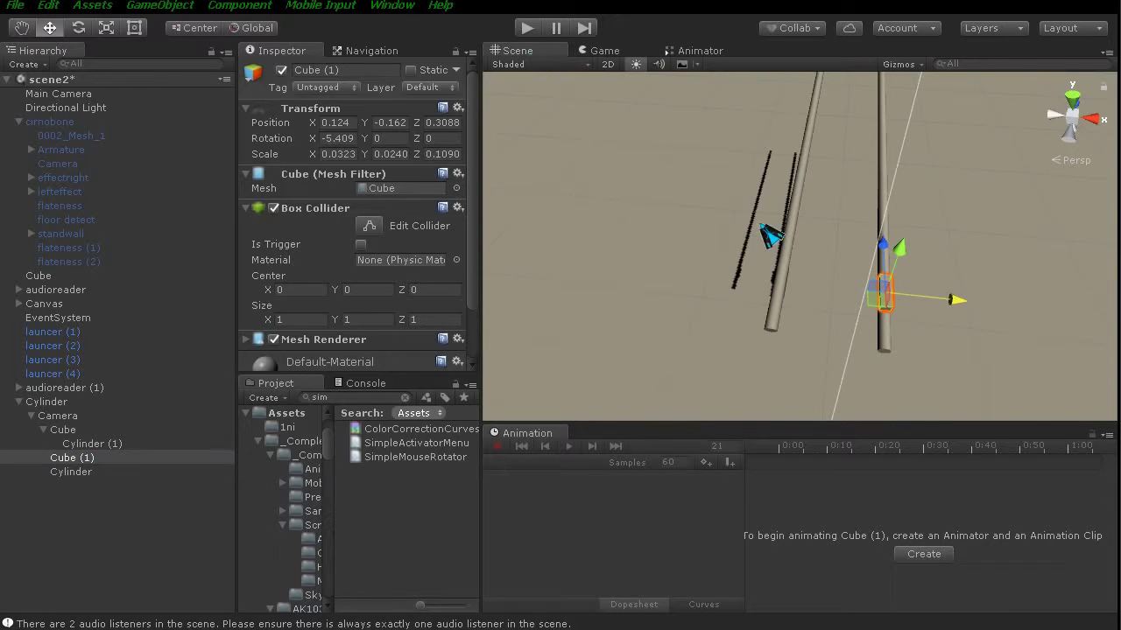
Orbit to view the cube on the rod, then place Cube (1) after the Cylinder under Camera.
mouse_move(834, 277)
left_mouse_down("alt")
mouse_move(818, 278)
mouse_move(795, 254)
left_mouse_up("alt")
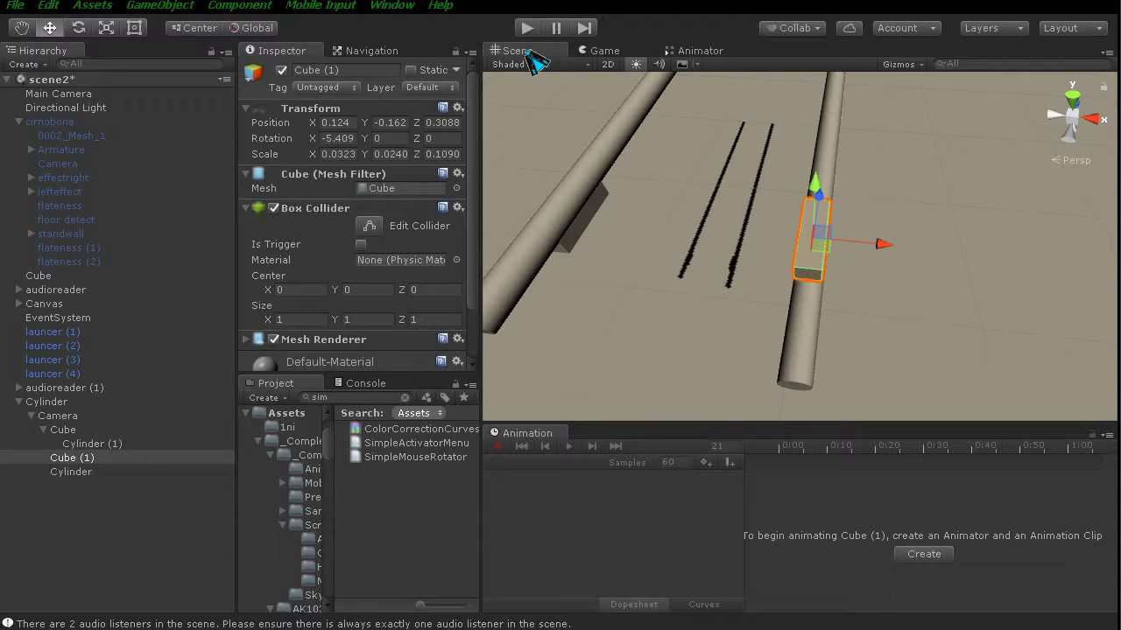
mouse_move(895, 320)
right_mouse_down()
mouse_move(661, 300)
mouse_move(579, 256)
right_mouse_up()
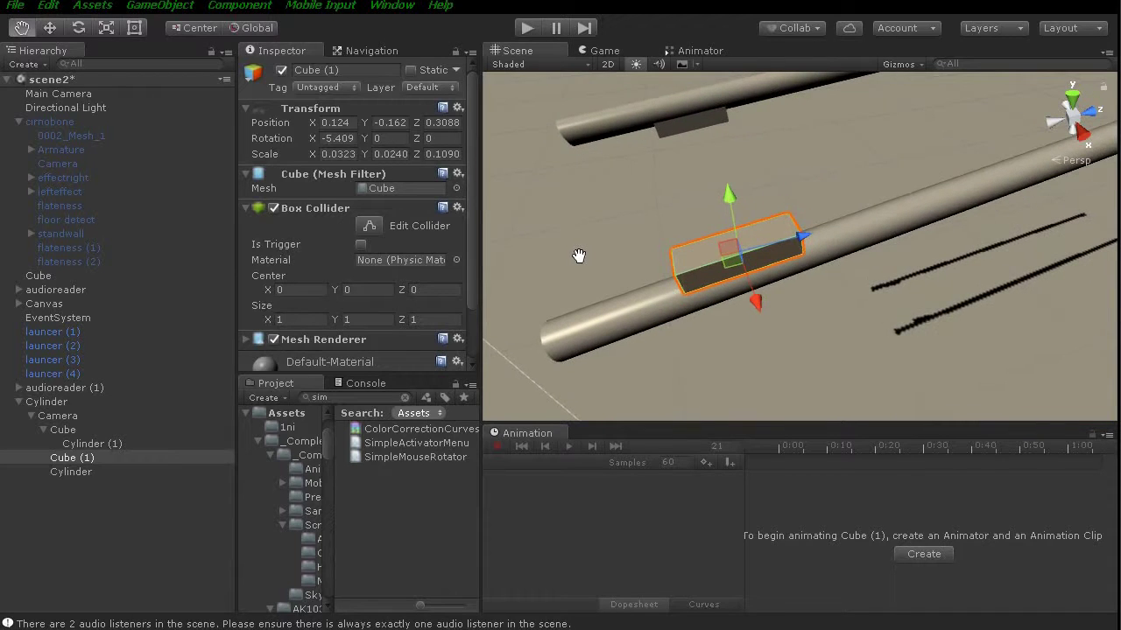
key("w")
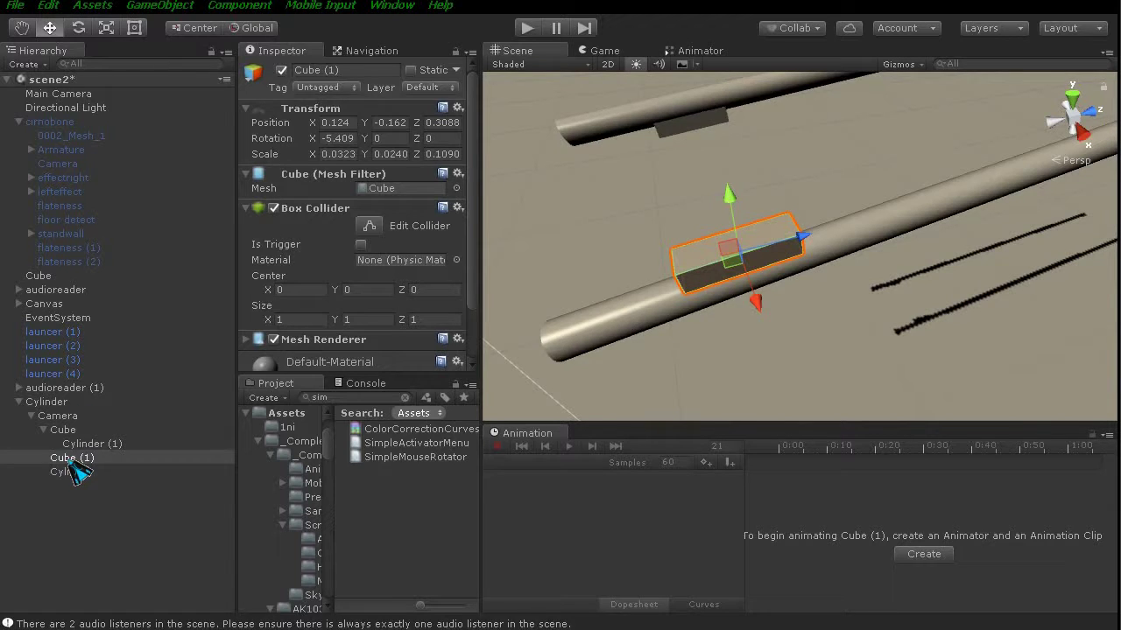
left_click_drag(70, 461, 64, 484)
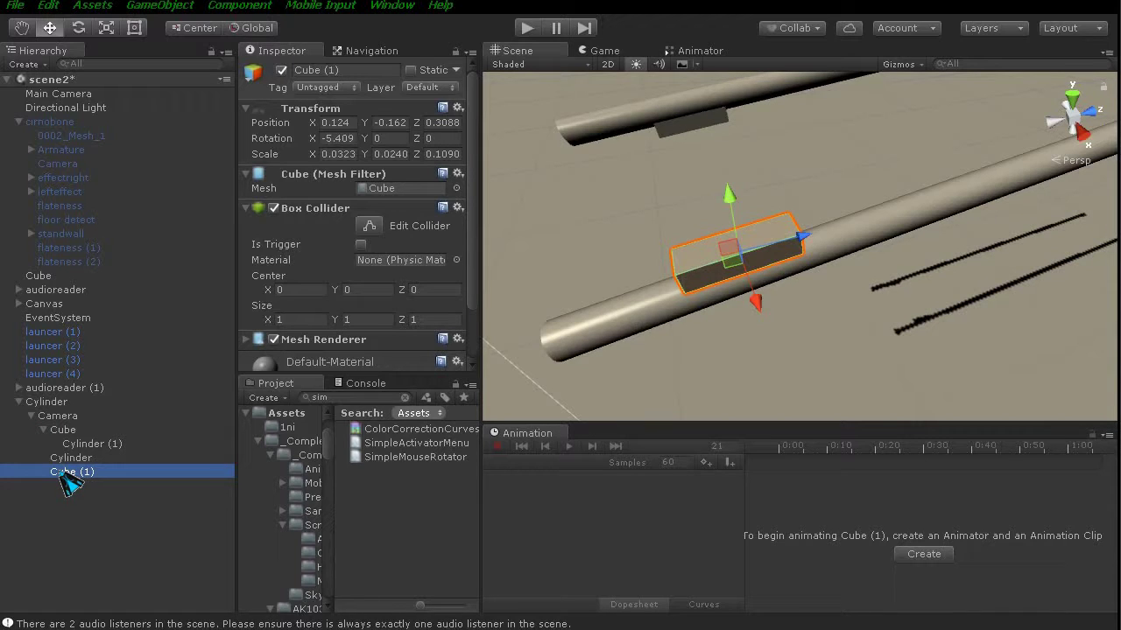
Restore Cube (1)'s Position X to 0.124 by pasting the value.
left_click(349, 123)
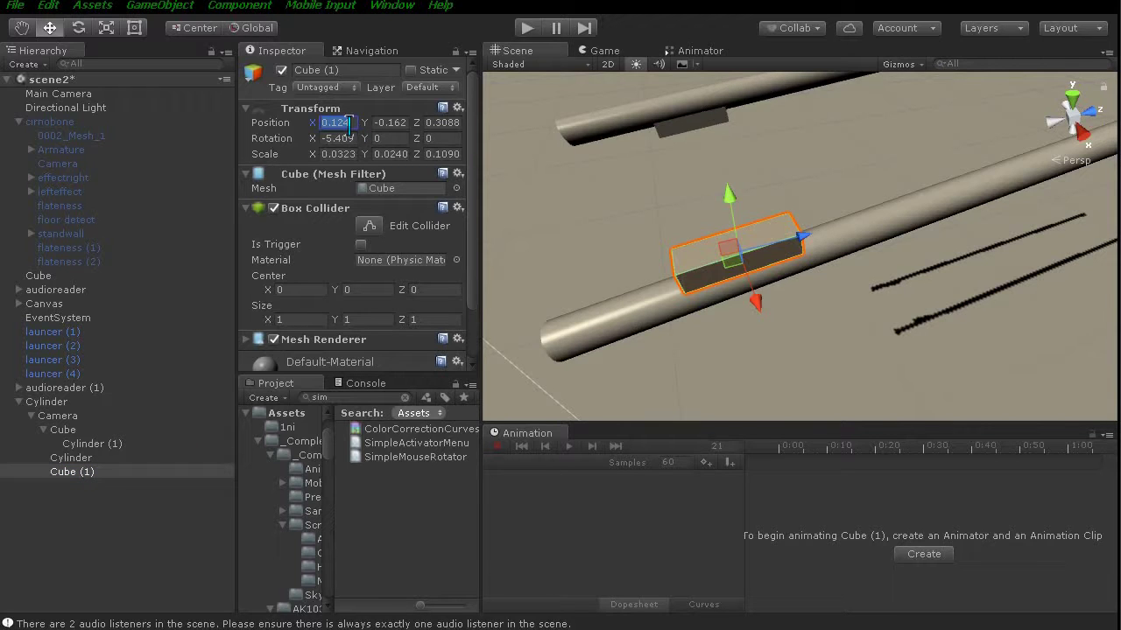
type("0")
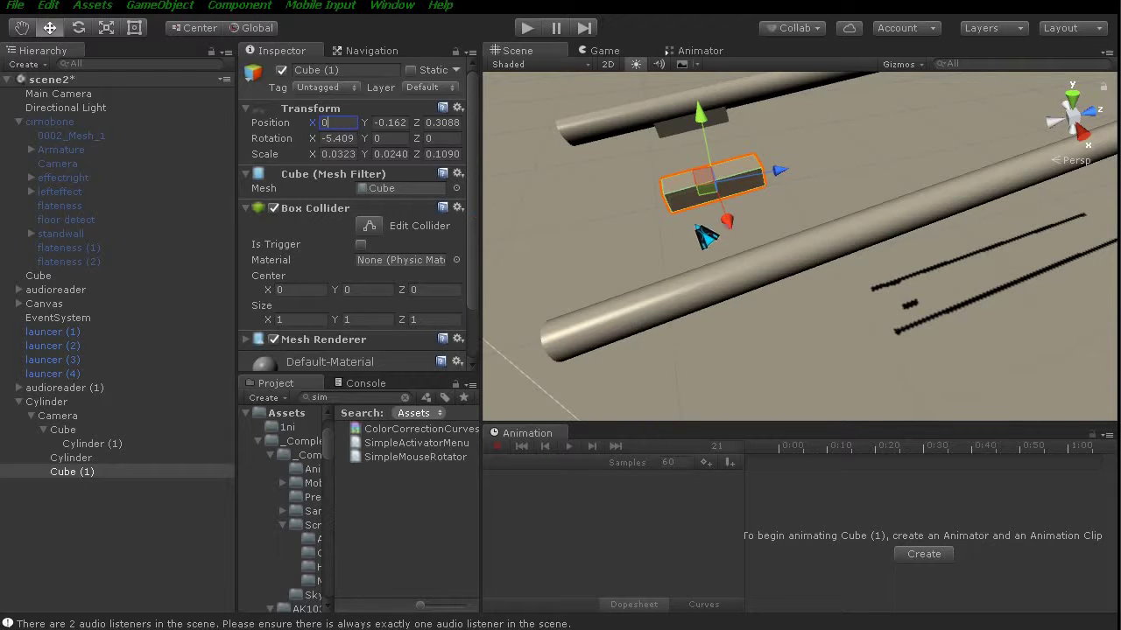
left_click(80, 458)
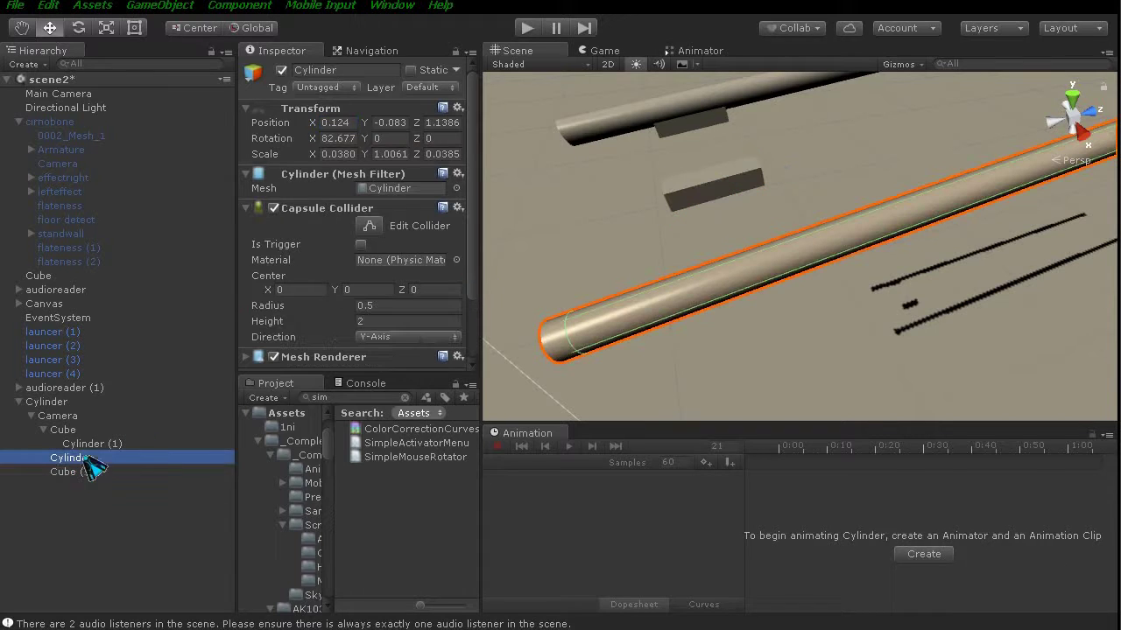
left_click(336, 122)
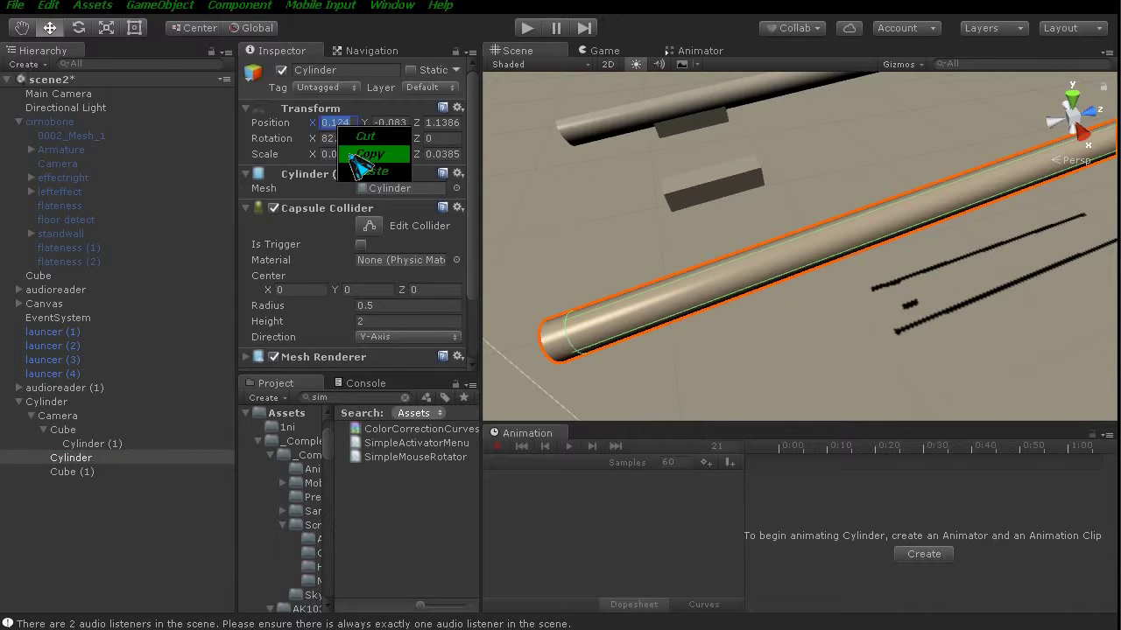
left_click(80, 473)
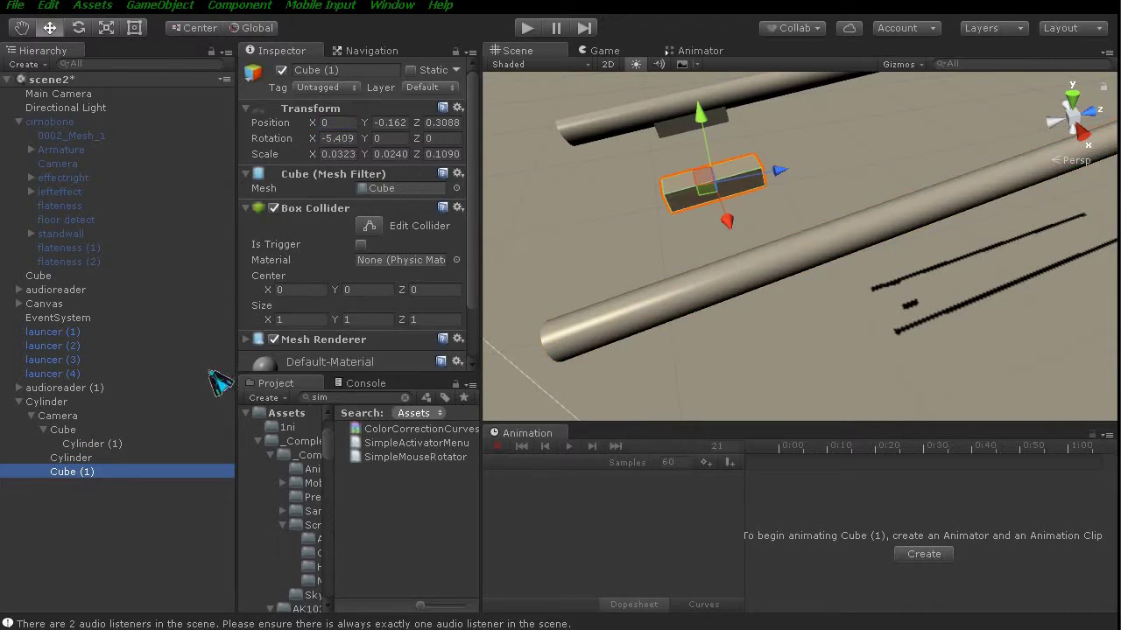
left_click(337, 122)
right_click(341, 128)
left_click(374, 172)
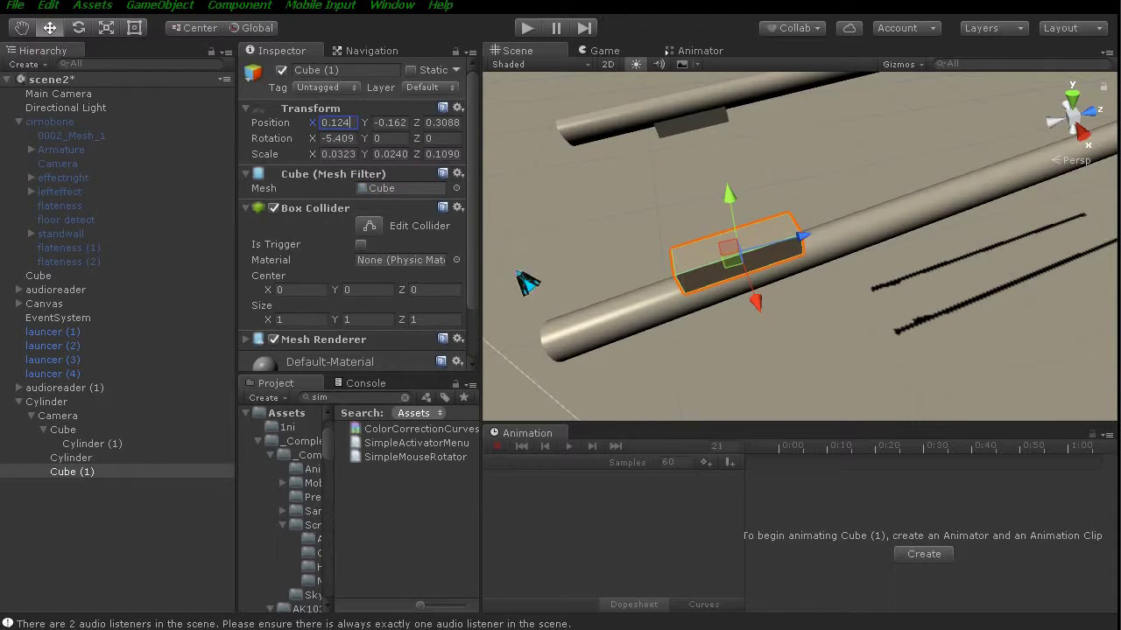
Copy the Cylinder's Position Y into Cube (1), then cancel the bad pasted value.
mouse_move(632, 192)
middle_mouse_down()
mouse_move(621, 151)
mouse_move(642, 201)
middle_mouse_up()
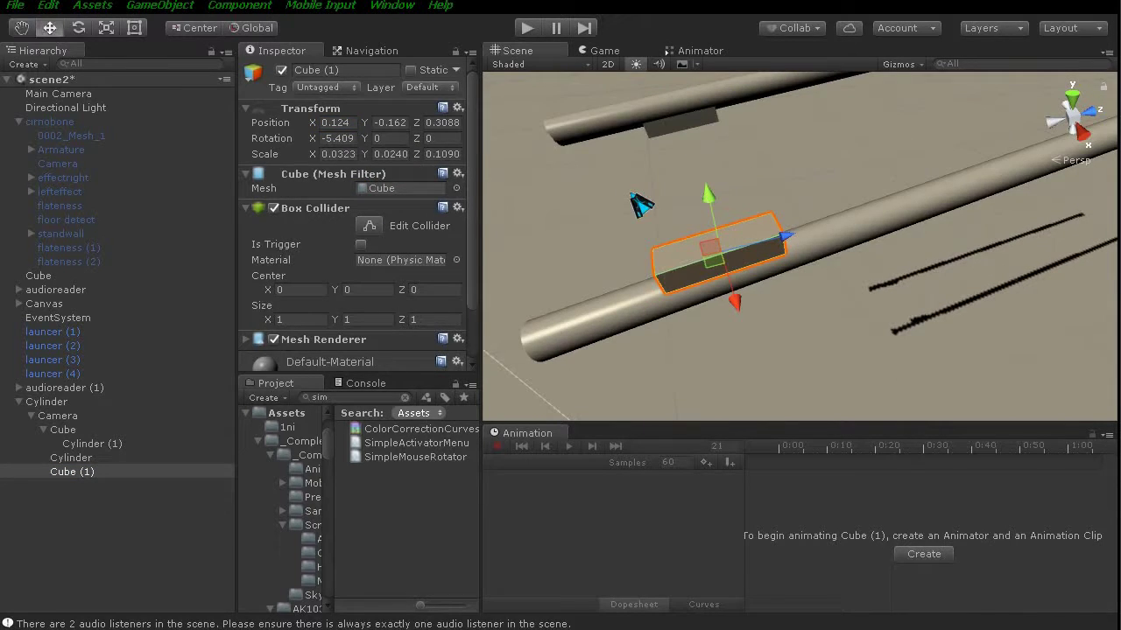
left_click(77, 463)
left_click(78, 472)
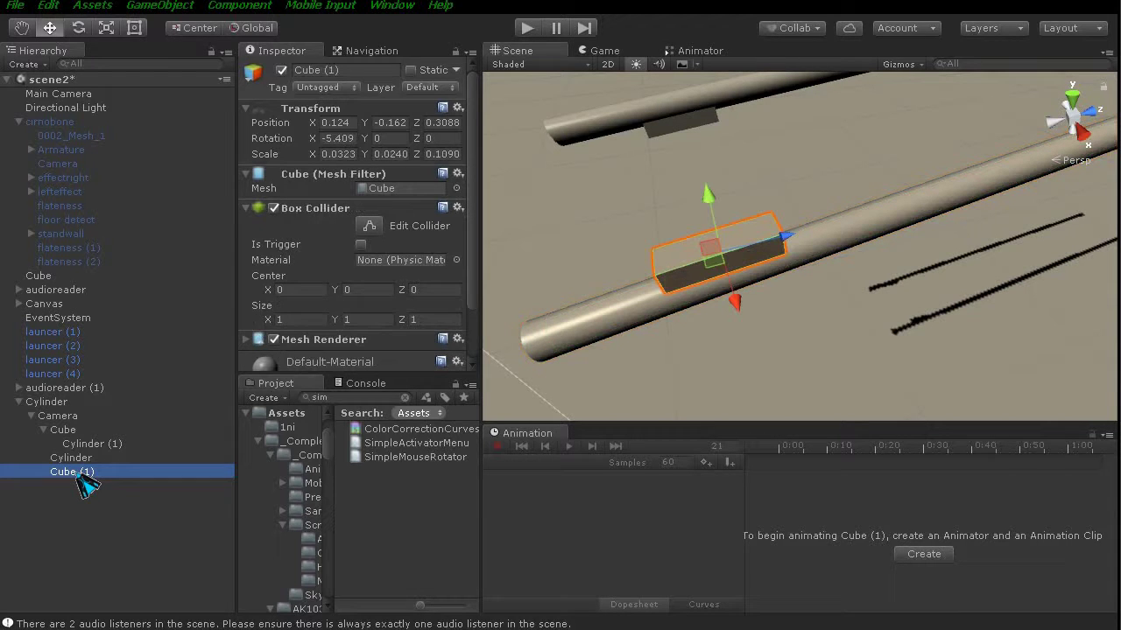
left_click(400, 121)
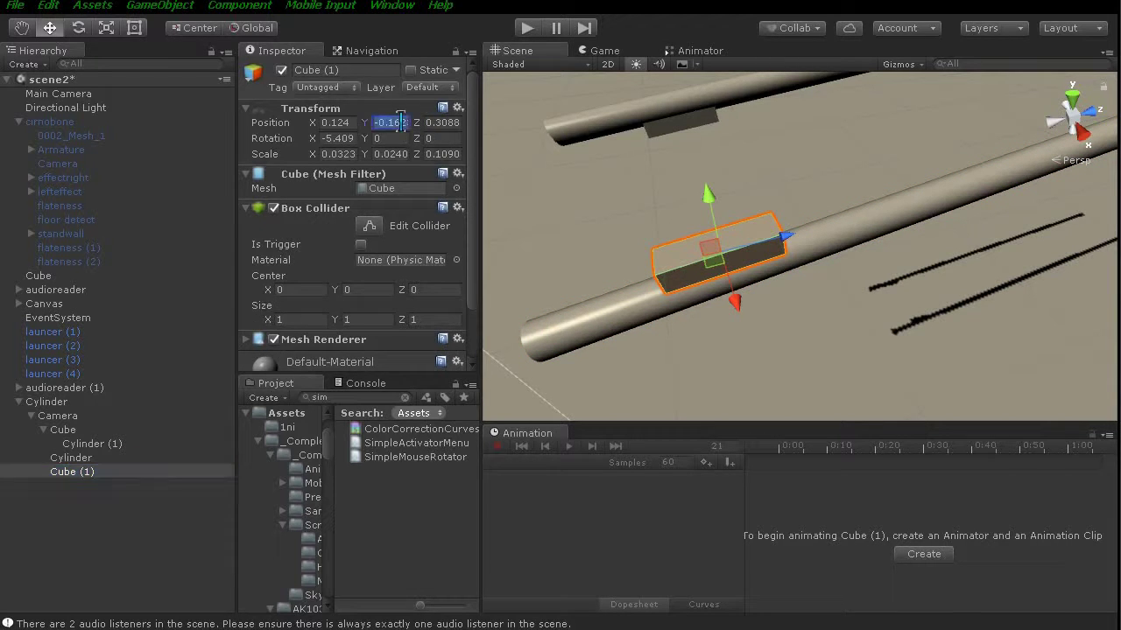
left_click(74, 458)
left_click(391, 122)
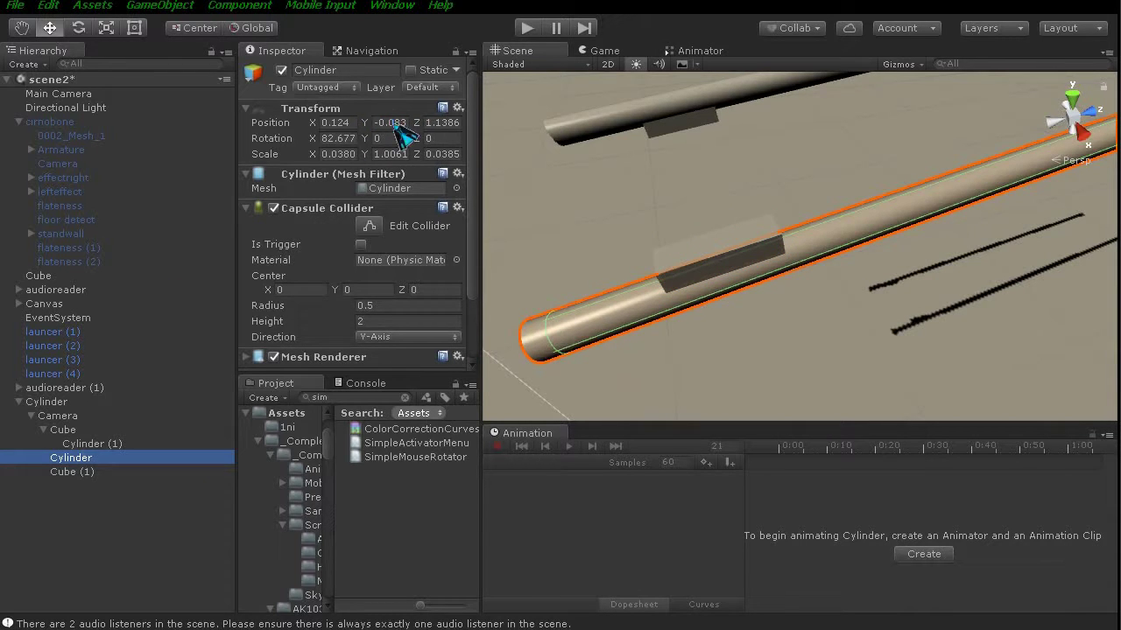
right_click(392, 123)
left_click(402, 157)
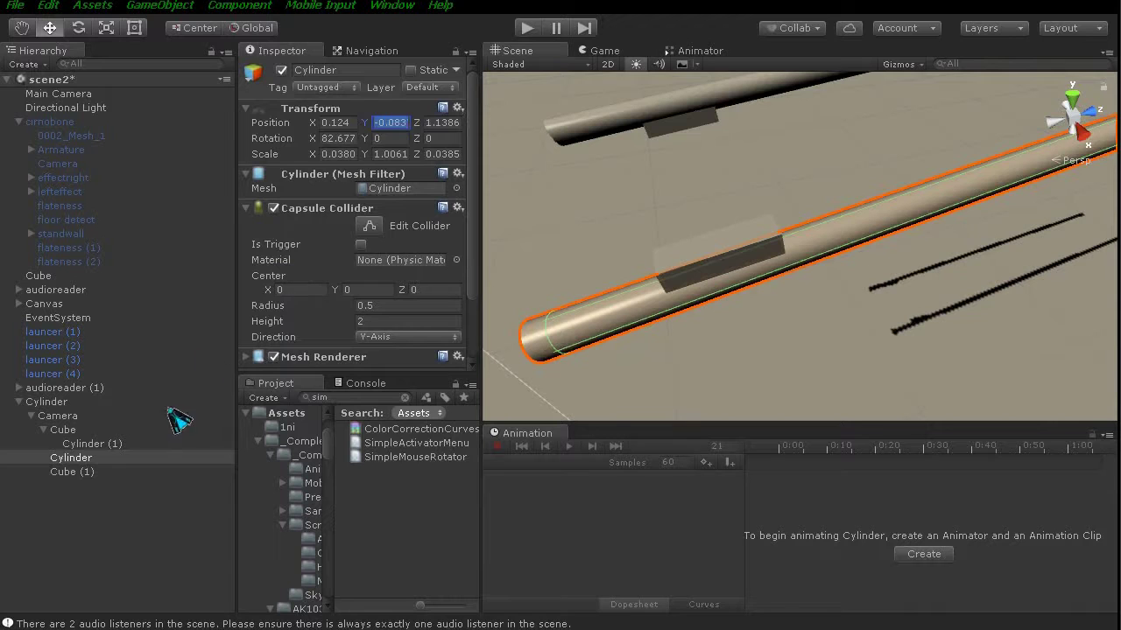
left_click(92, 474)
left_click(398, 124)
right_click(405, 132)
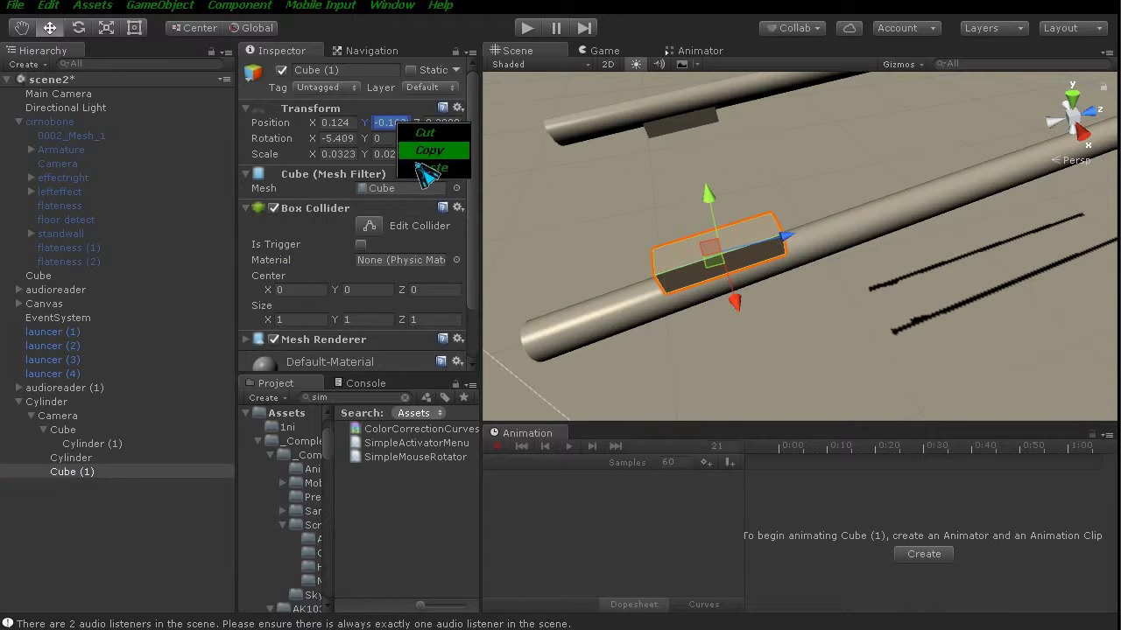
left_click(420, 155)
key("Escape")
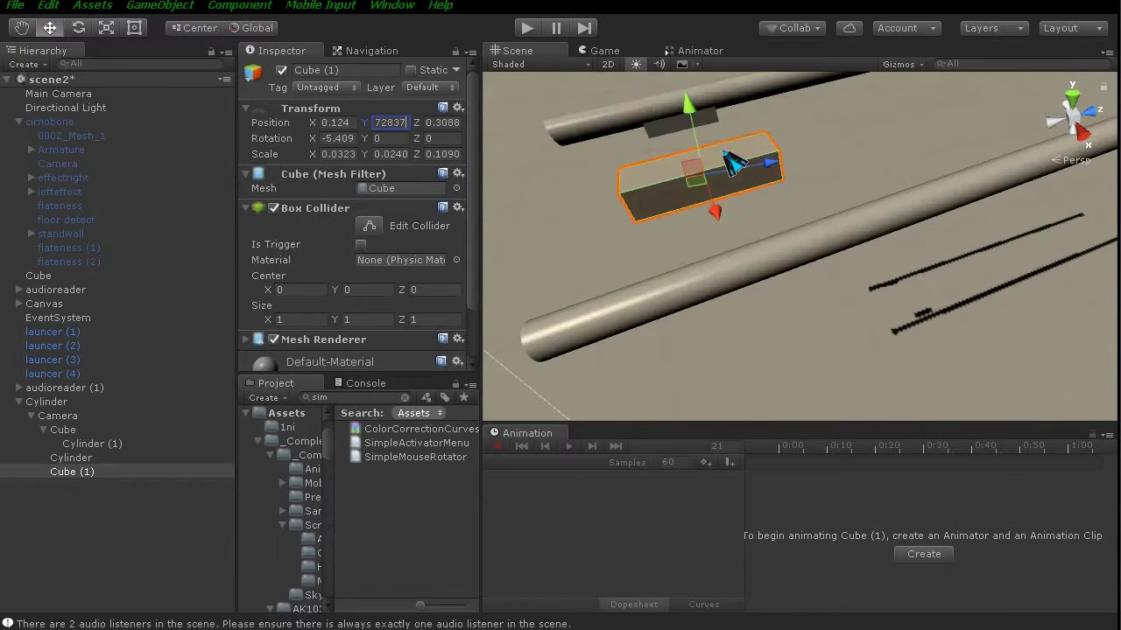
Frame Cube (1) and drag it down on Y to about -0.184 against the pipe.
left_click_drag(734, 163, 771, 197)
key("f")
key("w")
left_click_drag(649, 121, 657, 155)
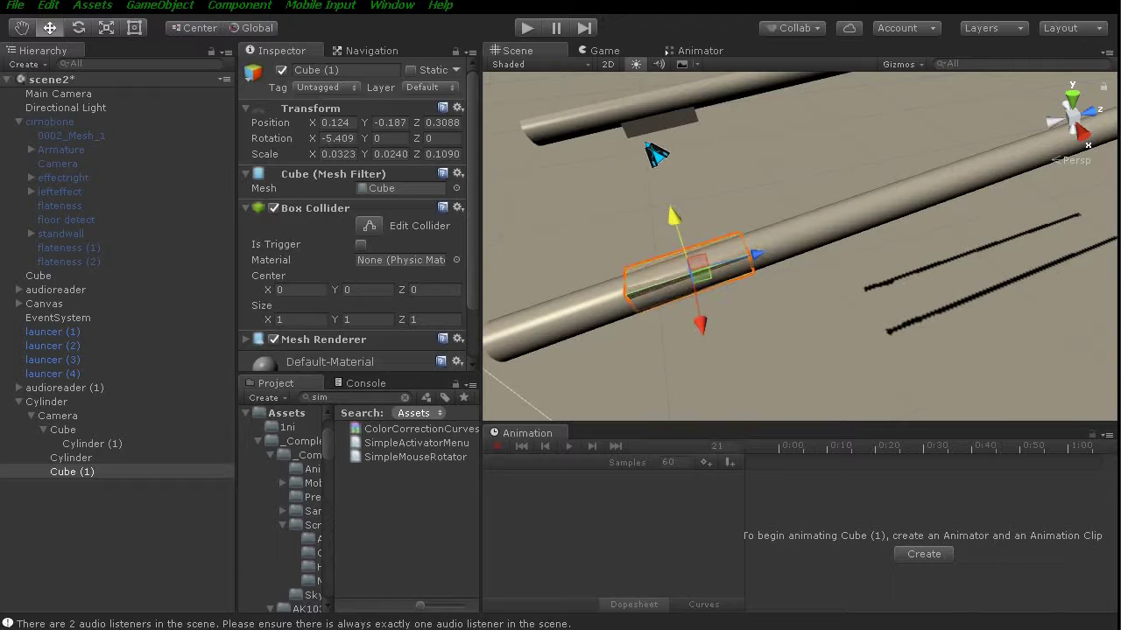
middle_click_drag(652, 151, 621, 194)
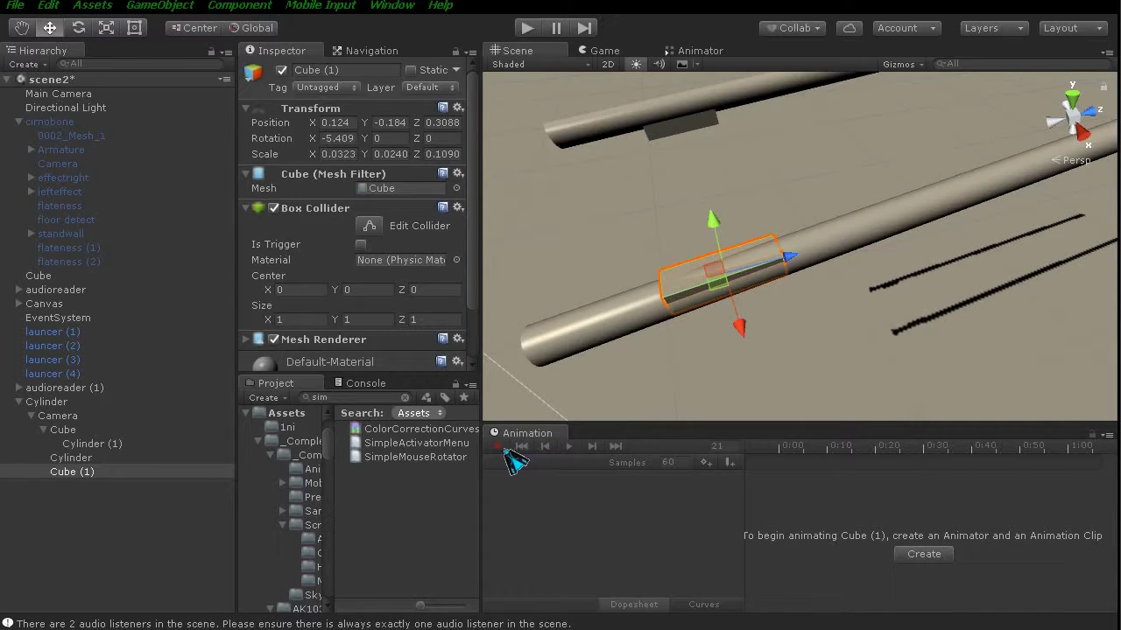
Create an animation clip file named 'swingR' in Assets/stage/stage2 for Cube (1).
left_click(921, 555)
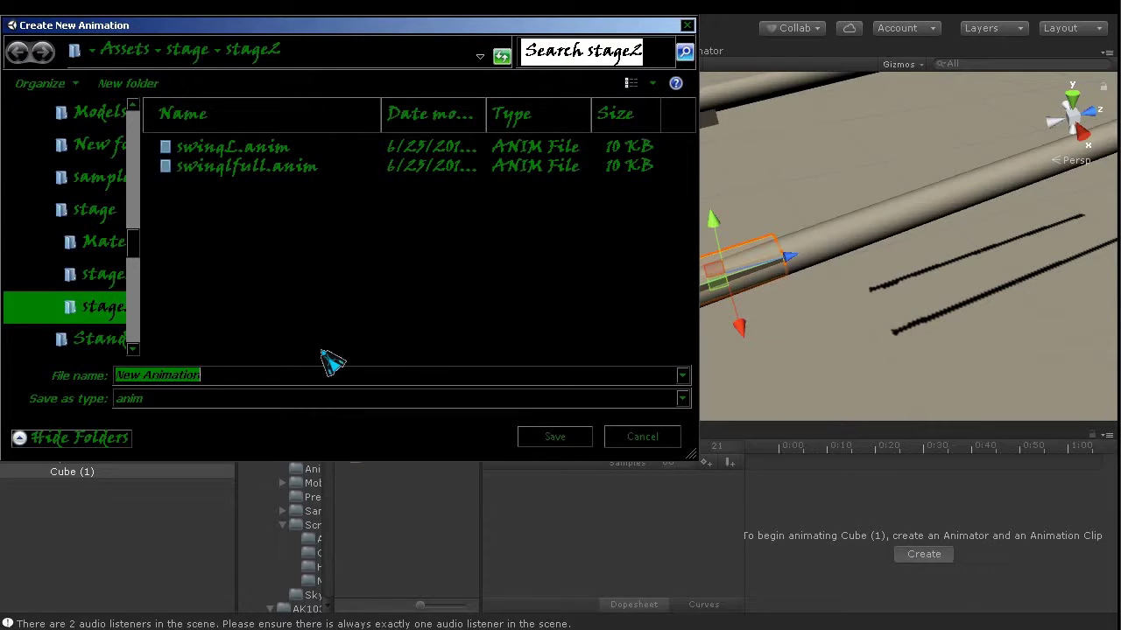
type("swing")
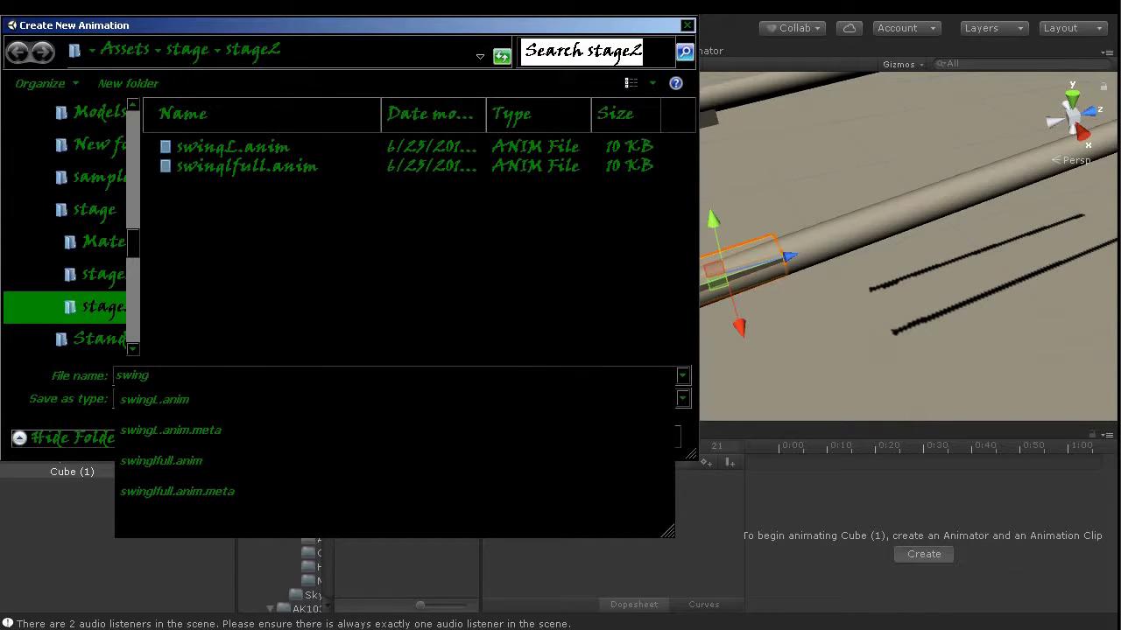
type("R")
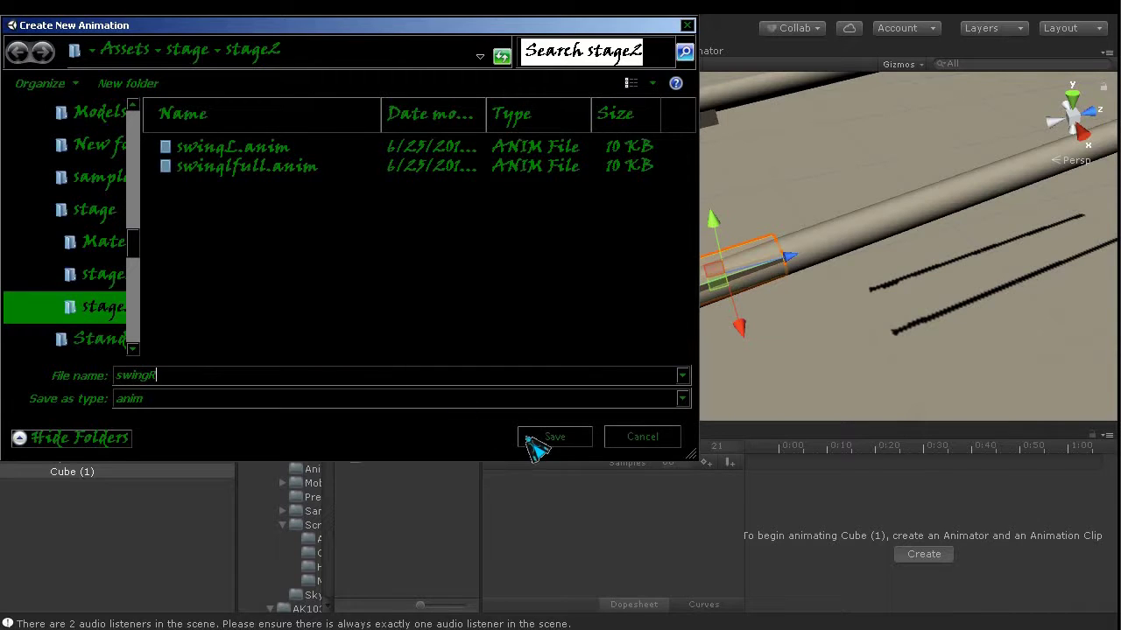
left_click(535, 436)
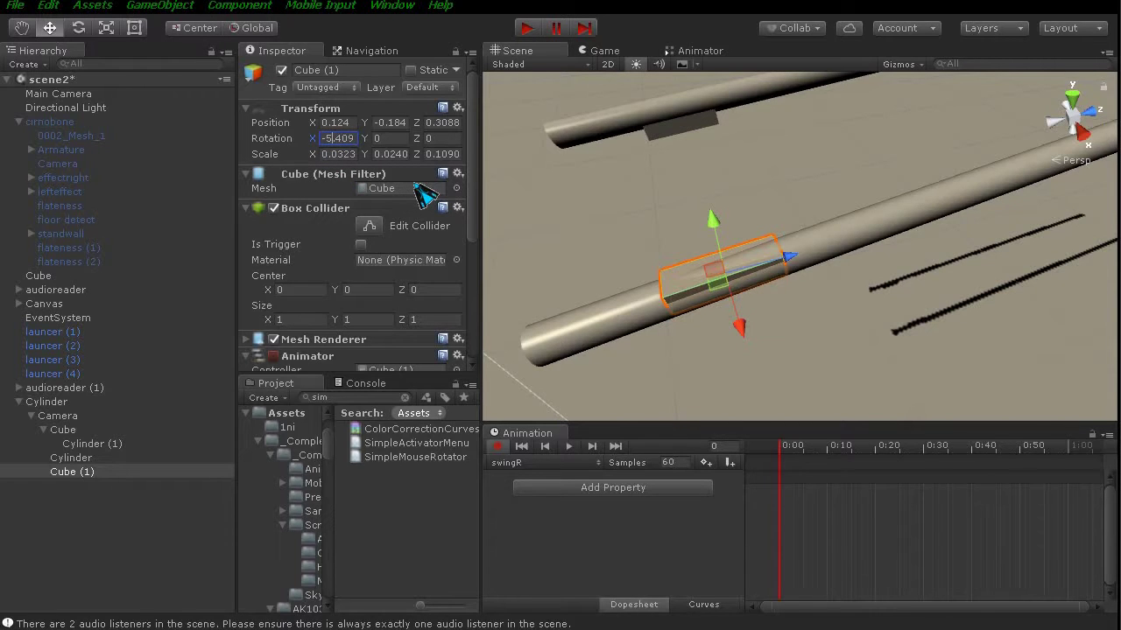
Record Cube (1) rotation keyframes on X at frames 7, 16 and 21, ending at -45.57.
key("BackSpace")
type("6")
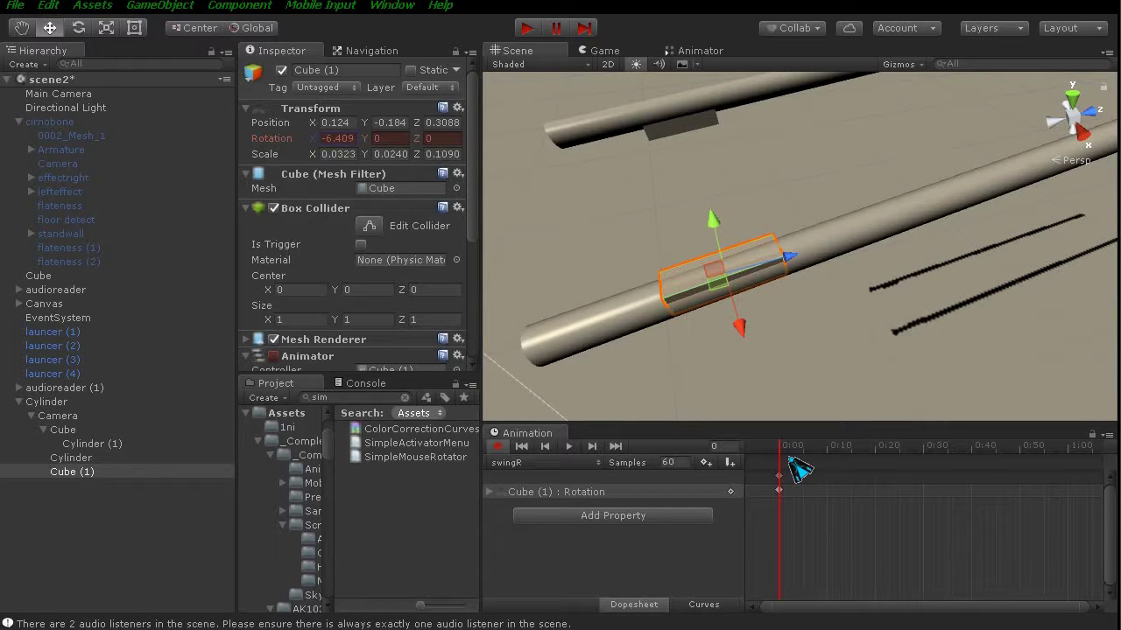
left_click(796, 448)
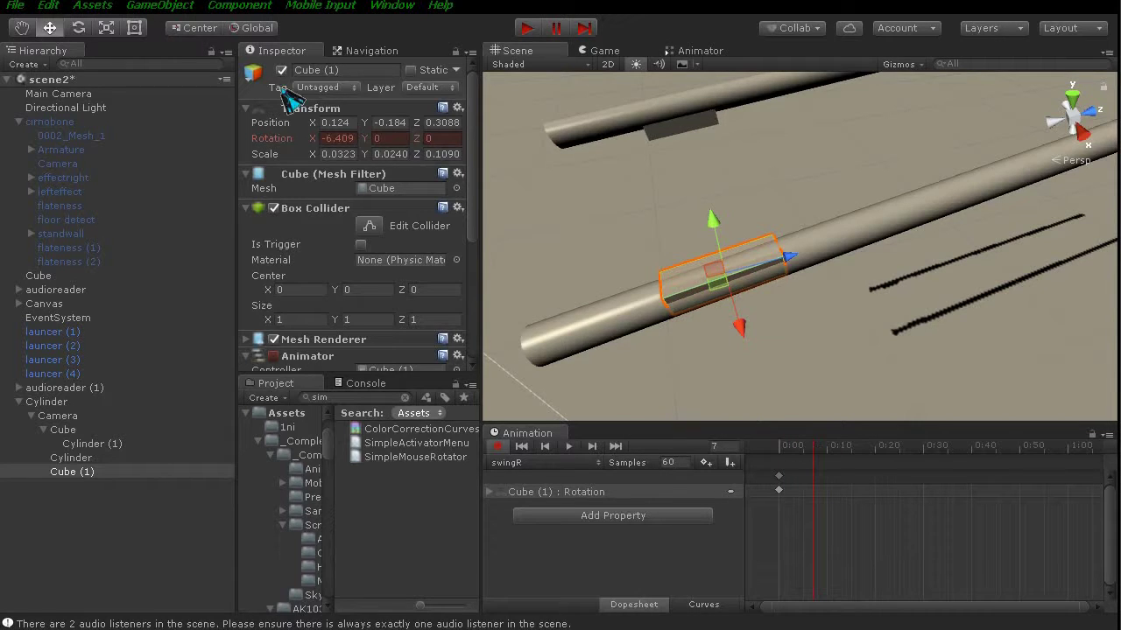
middle_click_drag(565, 304, 548, 167)
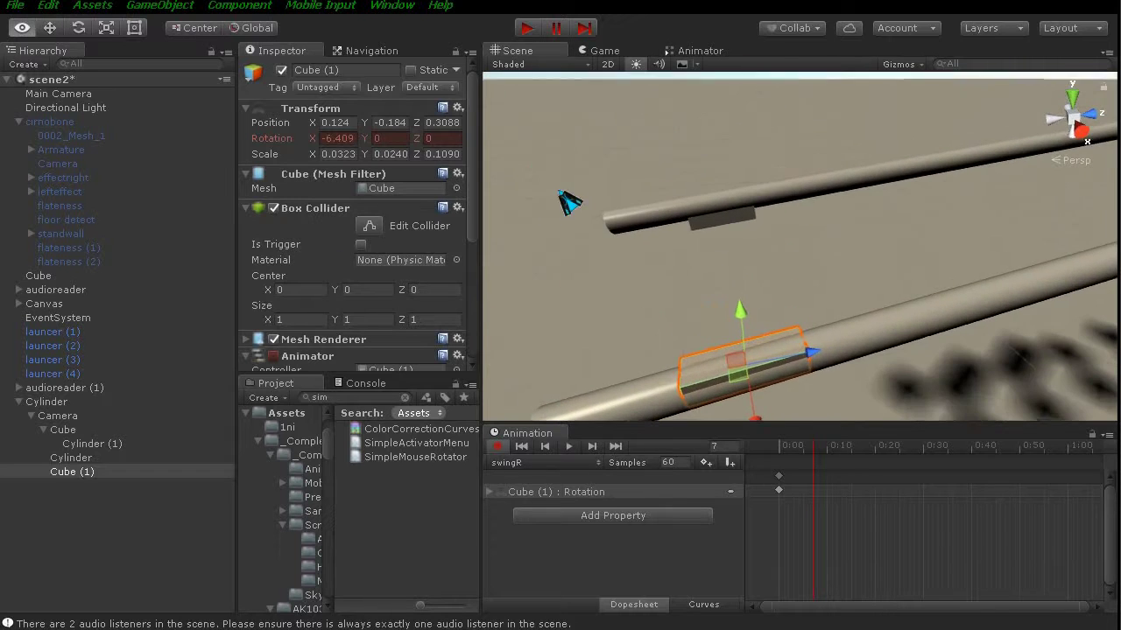
left_click(78, 27)
mouse_move(601, 210)
middle_mouse_down()
mouse_move(628, 324)
mouse_move(668, 320)
middle_mouse_up()
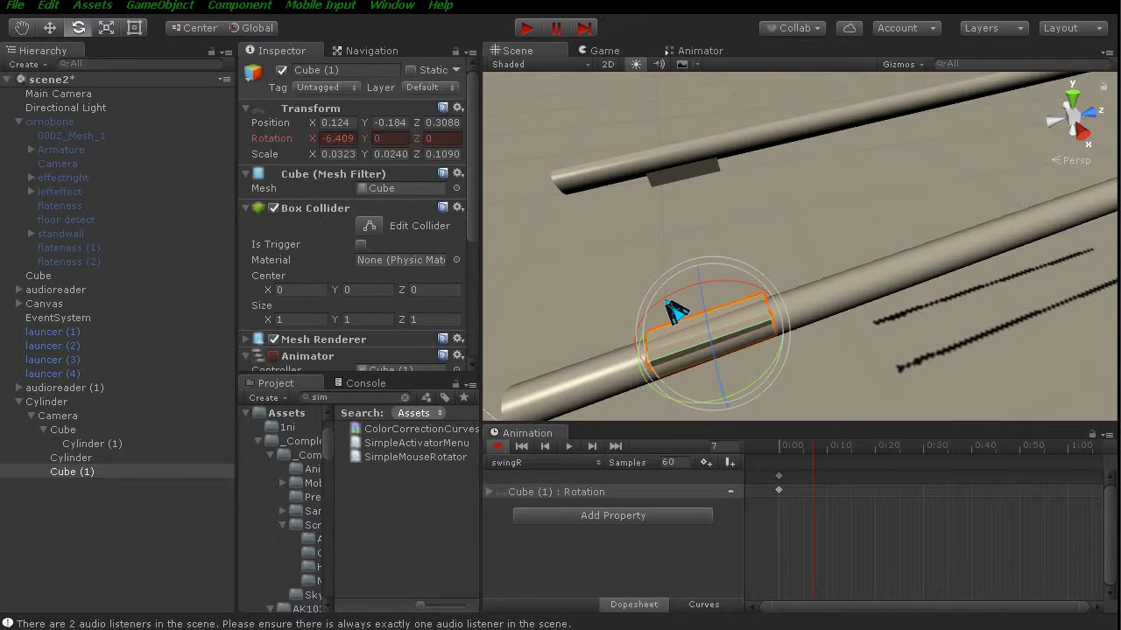
mouse_move(673, 313)
left_mouse_down()
mouse_move(648, 317)
mouse_move(671, 324)
left_mouse_up()
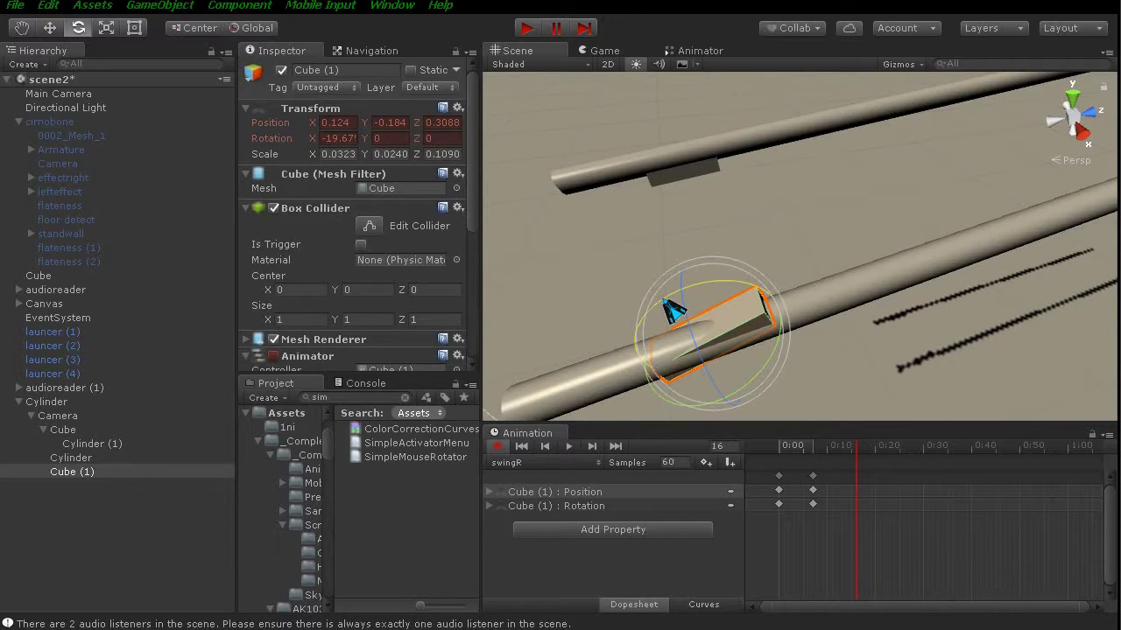
mouse_move(668, 310)
left_mouse_down()
mouse_move(627, 308)
mouse_move(627, 320)
left_mouse_up()
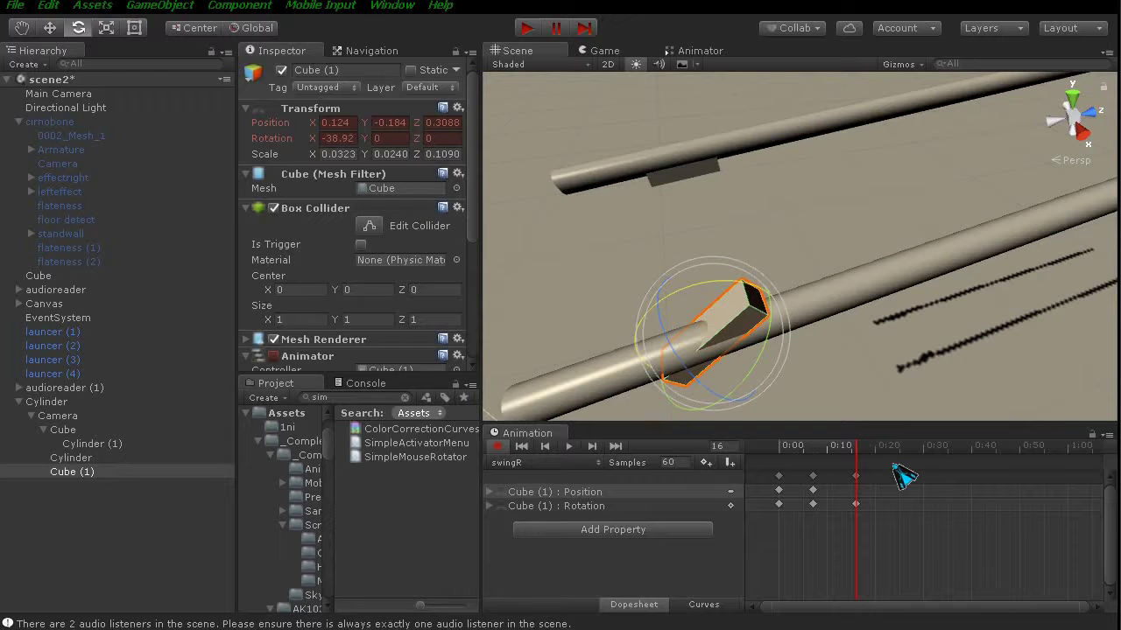
left_click(879, 449)
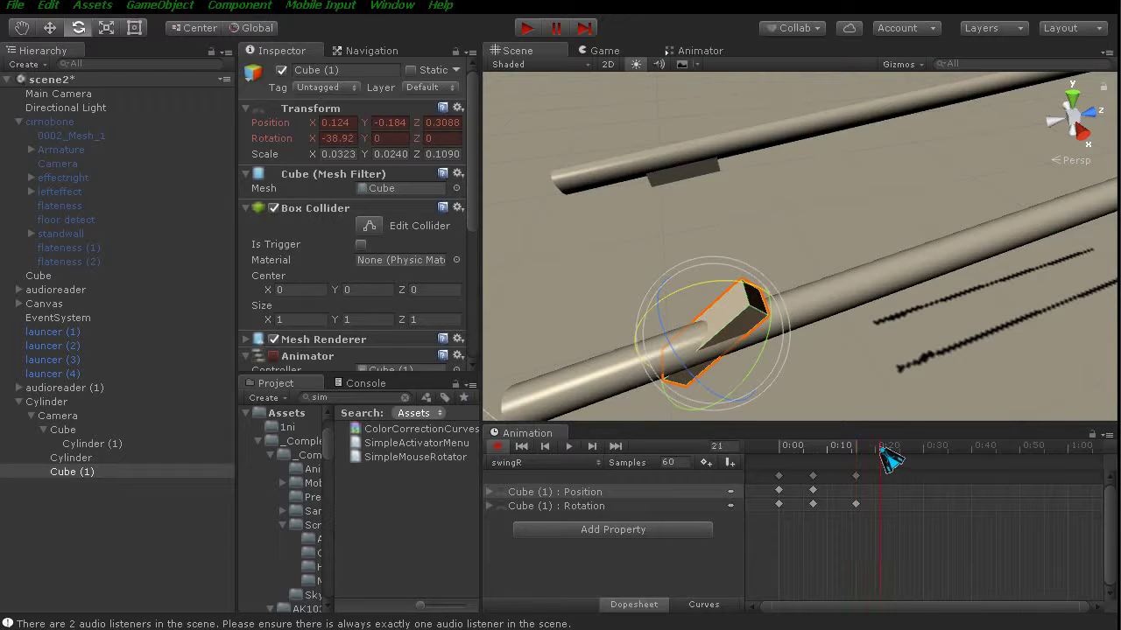
left_click_drag(688, 300, 669, 298)
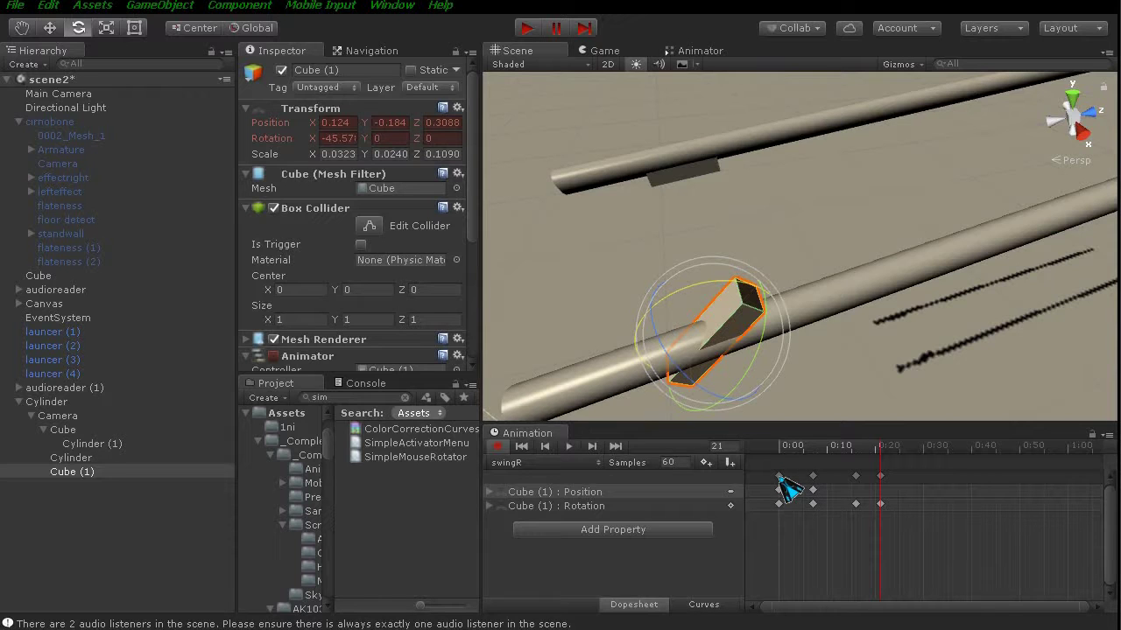
Drag the Dopesheet keyframes closer together, pulling the late ones back to about 0:22.
left_click(779, 476)
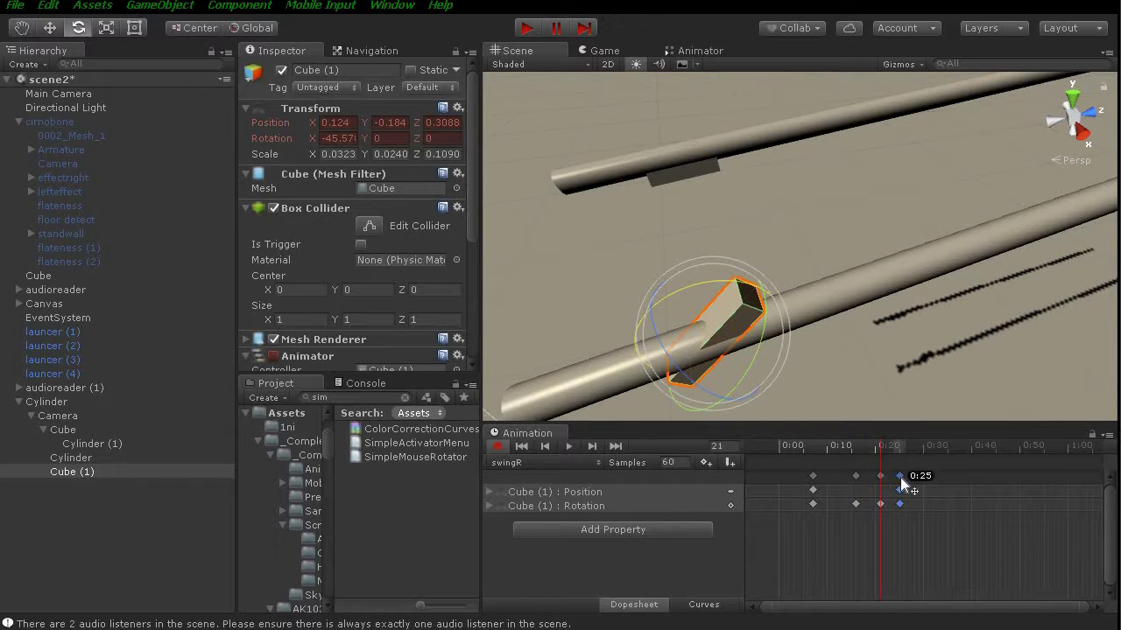
left_click_drag(943, 478, 957, 479)
mouse_move(814, 488)
left_mouse_down()
mouse_move(932, 497)
mouse_move(778, 483)
left_mouse_up()
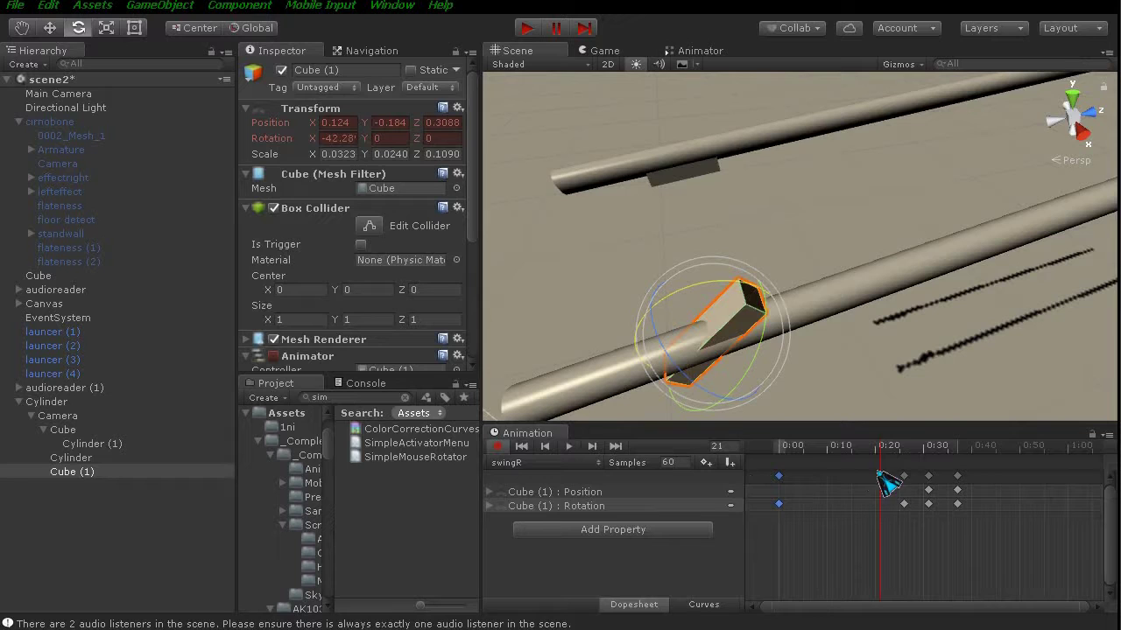
left_click_drag(907, 478, 812, 480)
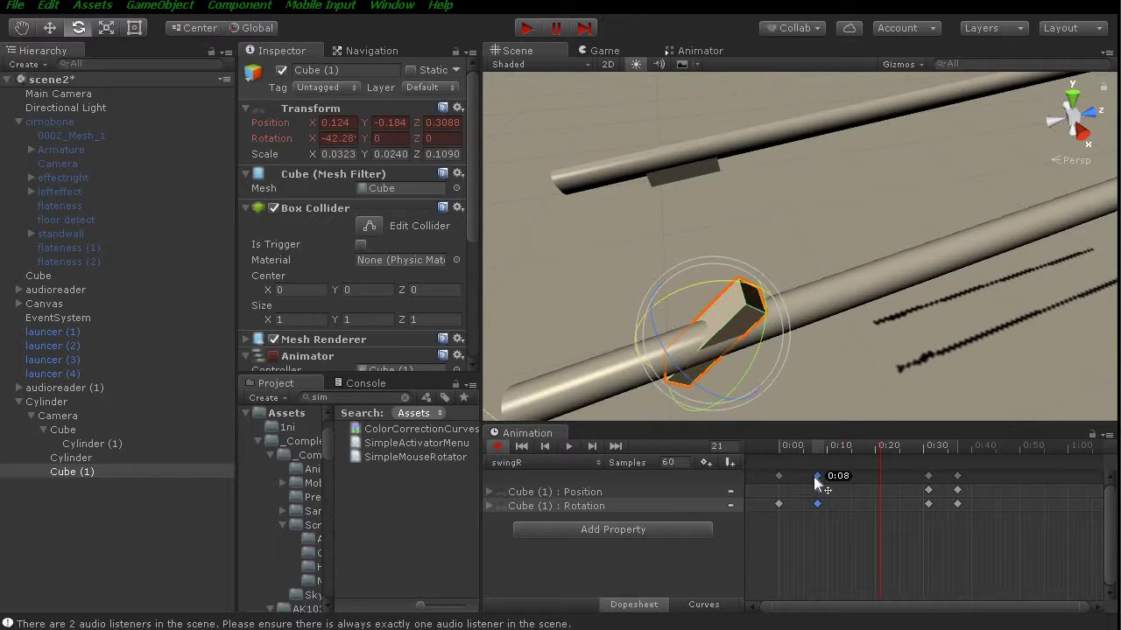
left_click_drag(929, 476, 864, 477)
left_click_drag(959, 484, 899, 477)
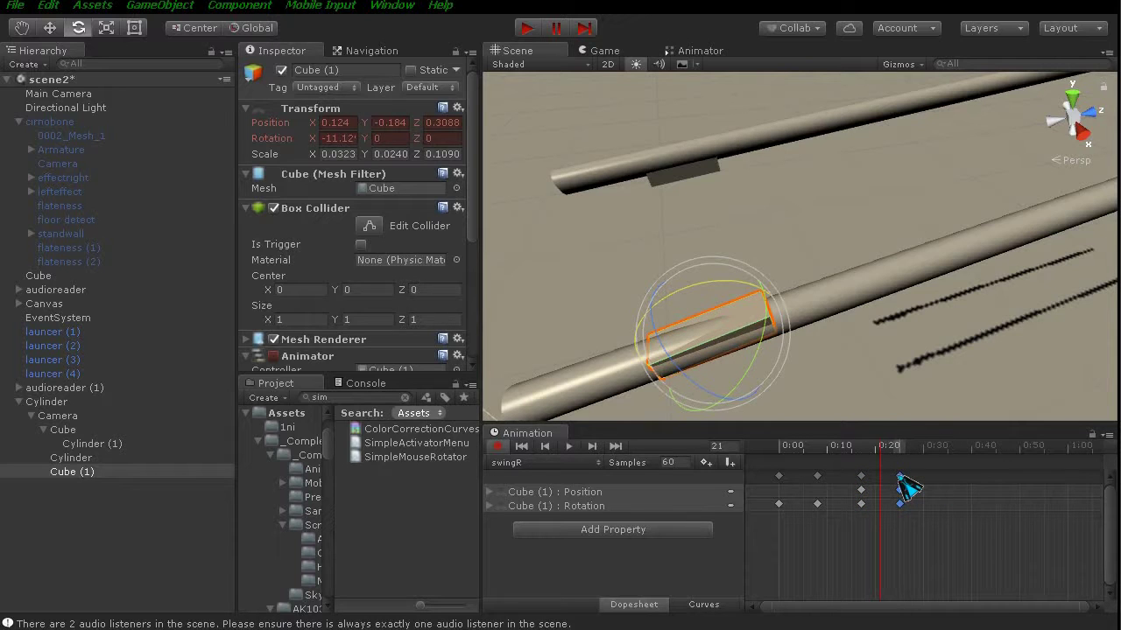
At frame 13, move Cube (1) down to key a lower position.
left_click(838, 447)
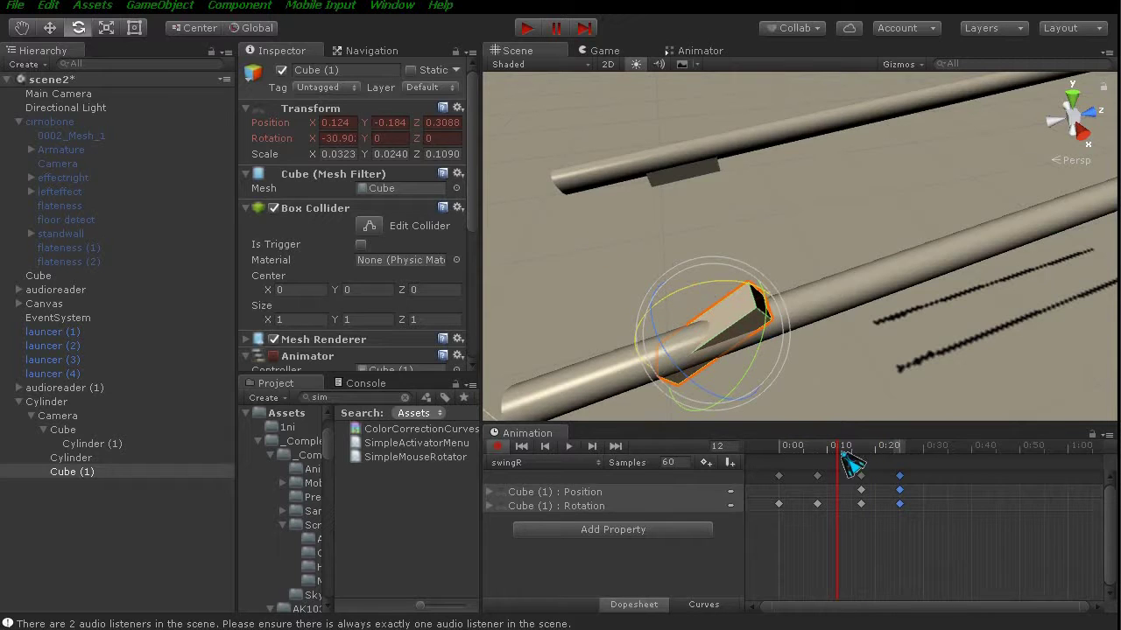
left_click(871, 448)
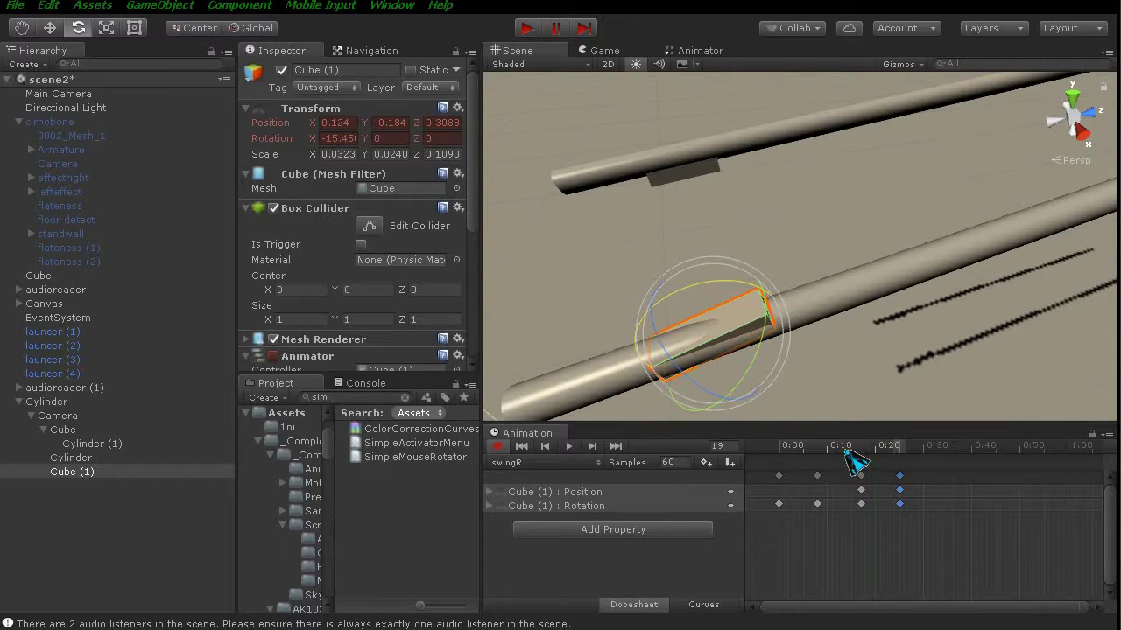
left_click(843, 448)
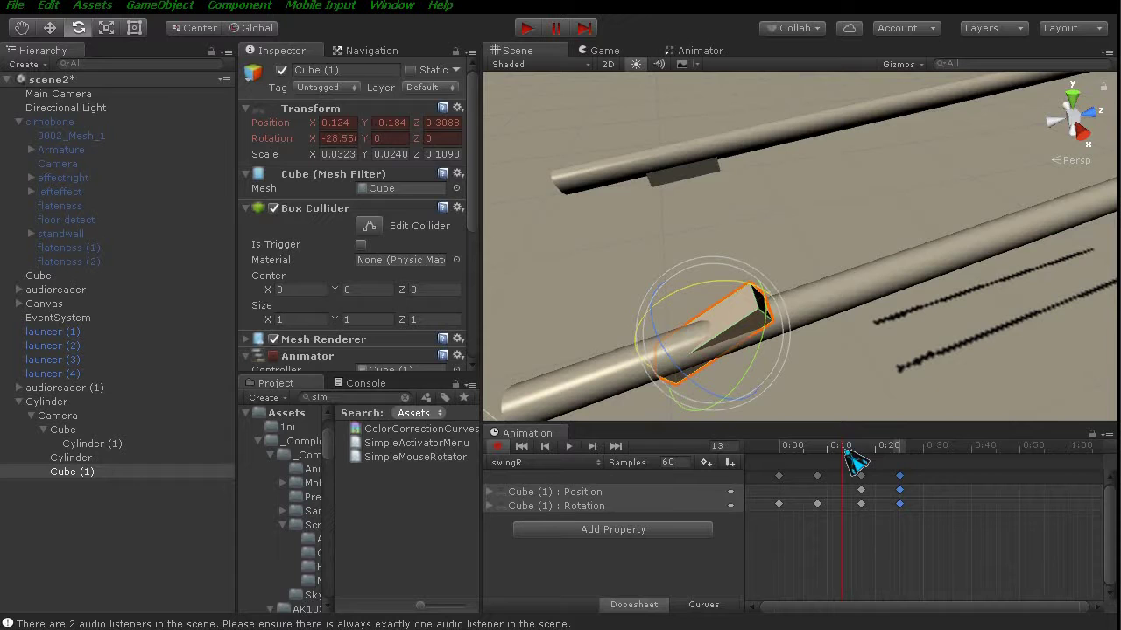
left_click(50, 27)
mouse_move(645, 235)
middle_mouse_down()
mouse_move(600, 193)
mouse_move(622, 201)
middle_mouse_up()
left_click_drag(578, 229, 610, 263)
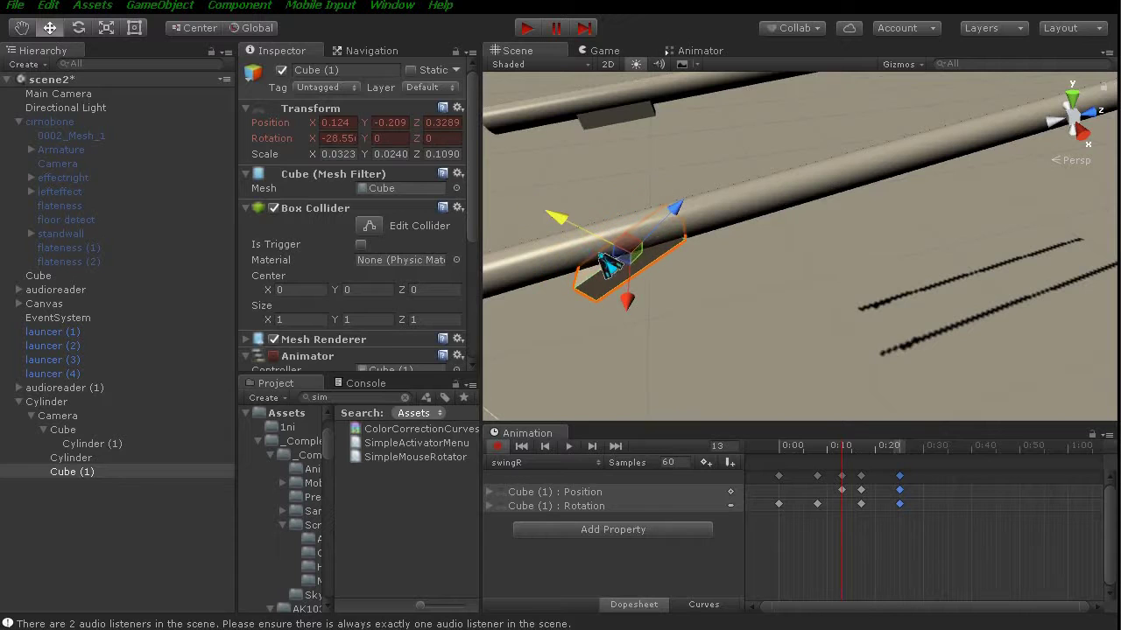
left_click_drag(676, 210, 670, 232)
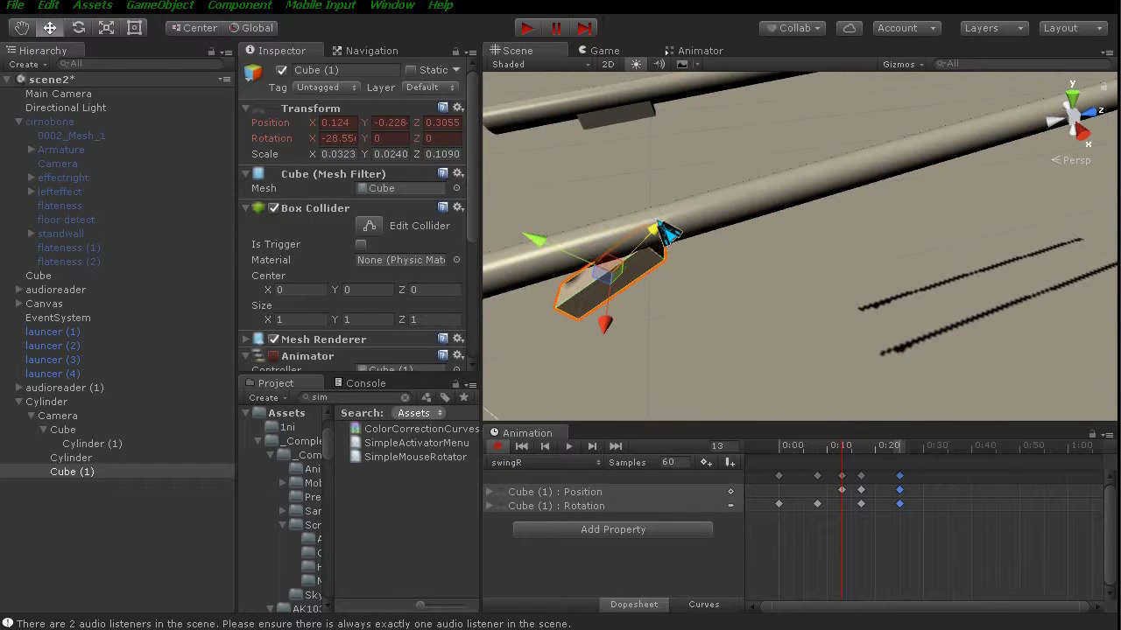
At frame 20, rotate Cube (1) upward to X 19.365.
left_click(879, 455)
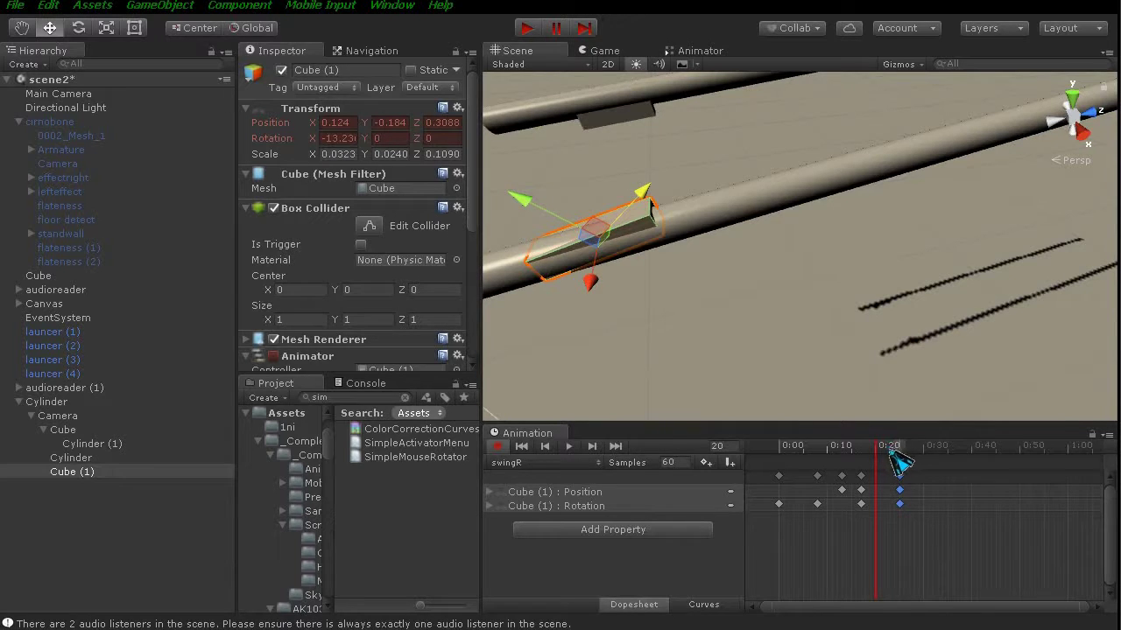
left_click(78, 27)
left_click_drag(602, 186, 642, 191)
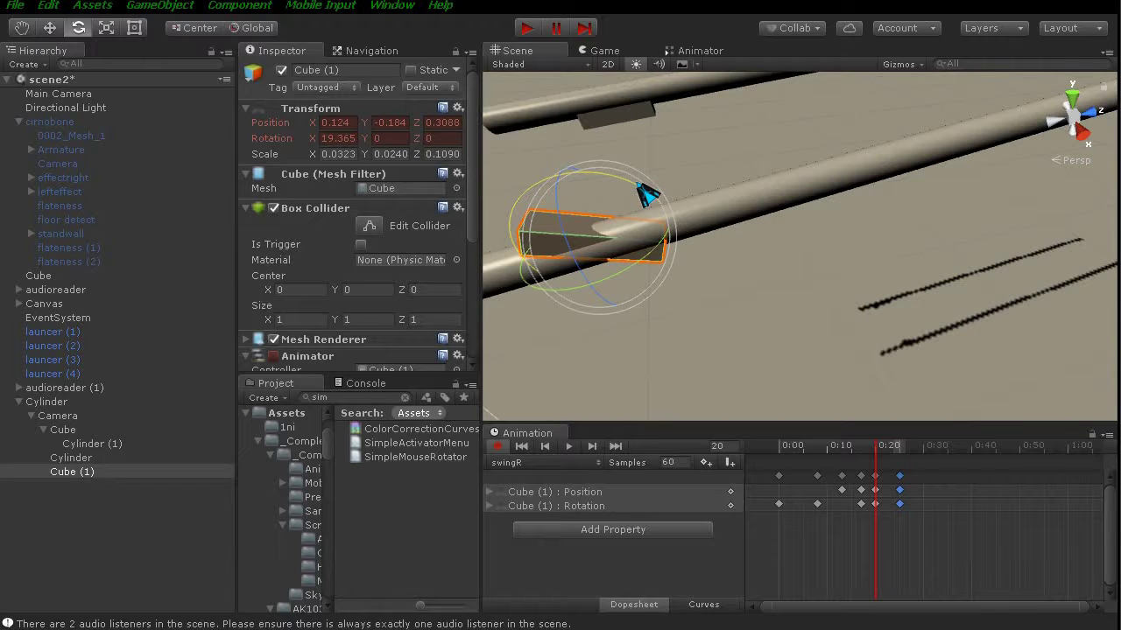
Rotate Cube (1) to X 26.833 at frame 20, then play swingR to watch it swing.
left_click_drag(633, 187, 632, 221)
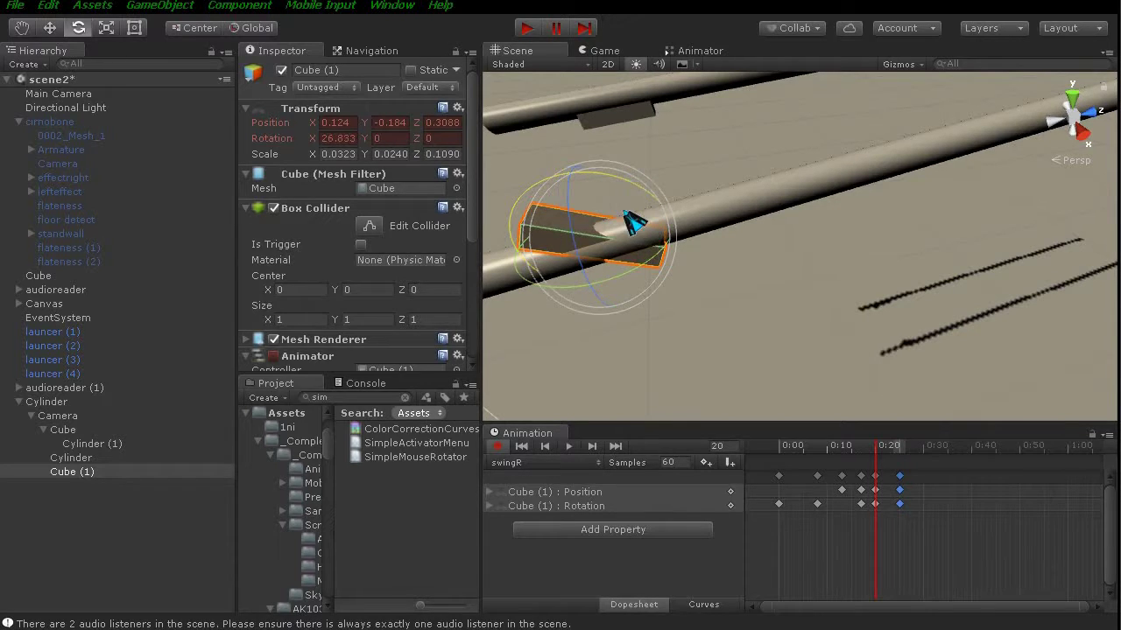
middle_click_drag(563, 205, 677, 204)
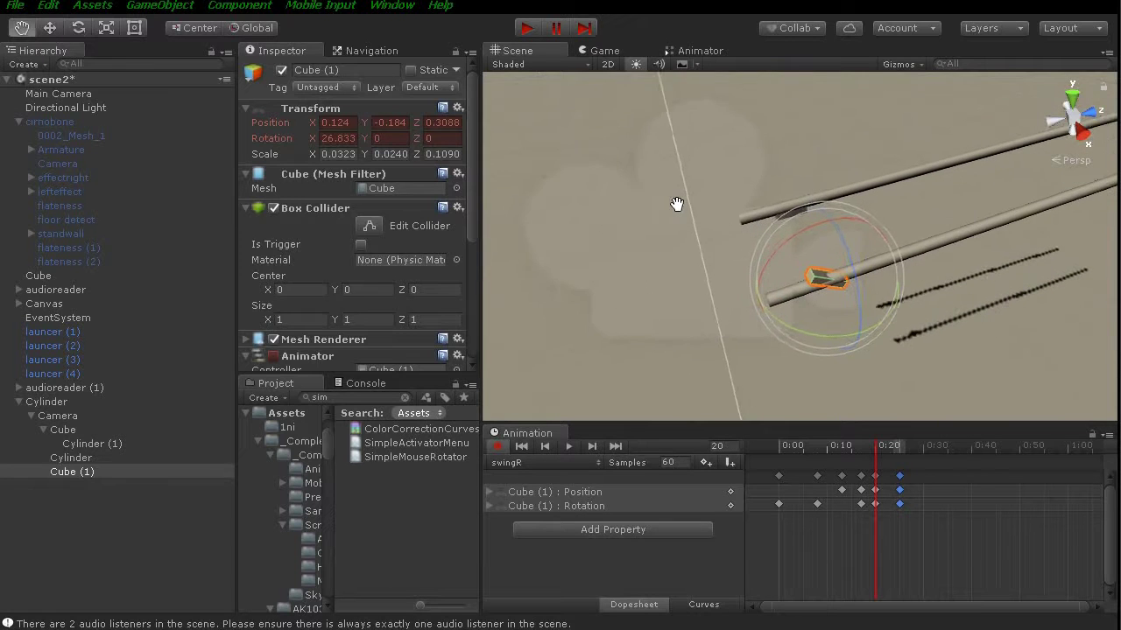
scroll(712, 223, "up", 4)
key("e")
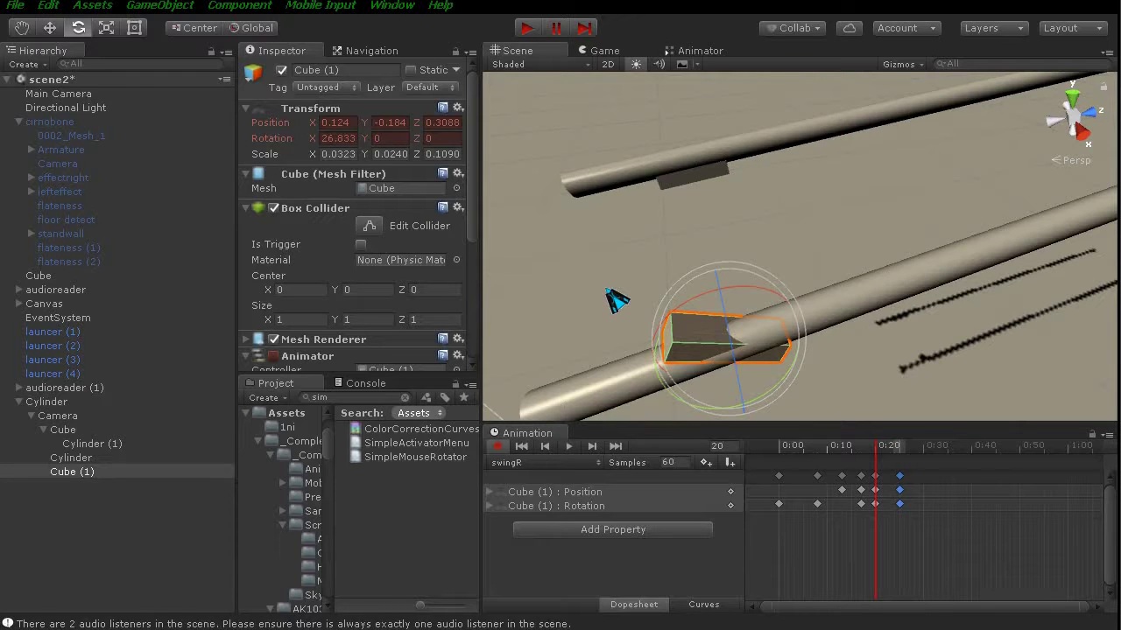
left_click(569, 447)
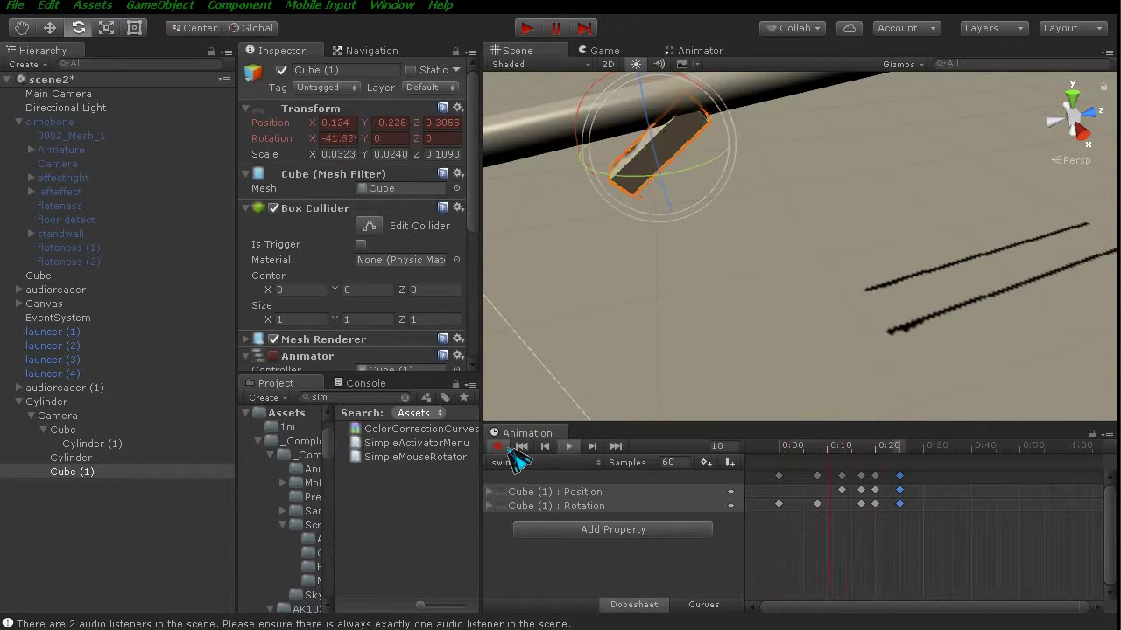
Stop the preview, shift the late keyframes, and scrub to frame 25.
left_click(568, 446)
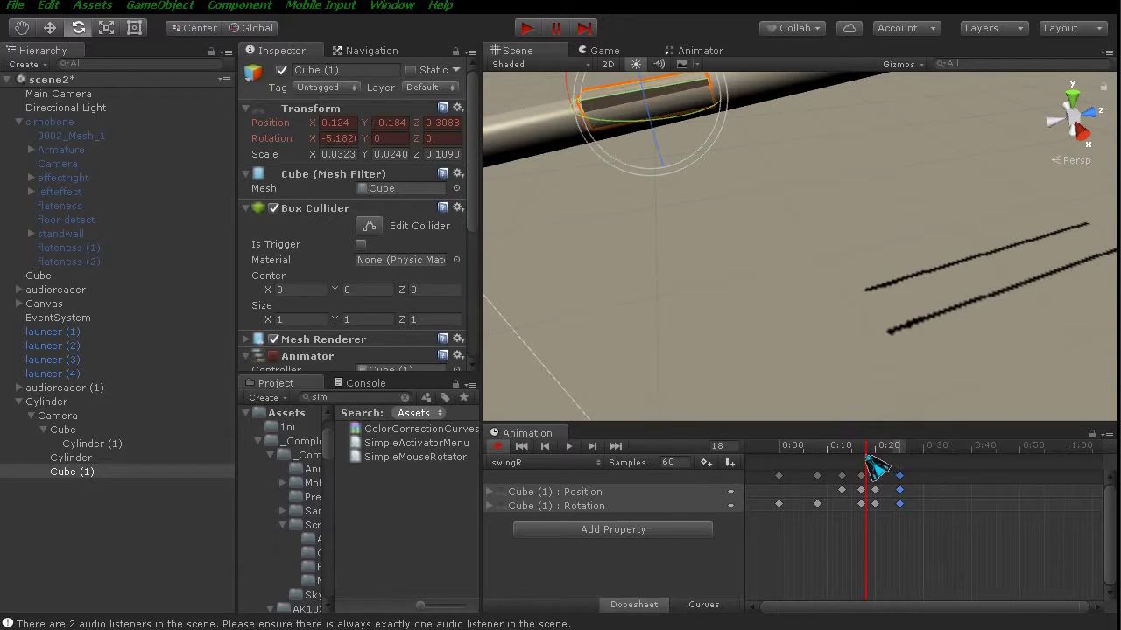
left_click_drag(872, 467, 896, 463)
middle_click_drag(655, 300, 494, 197)
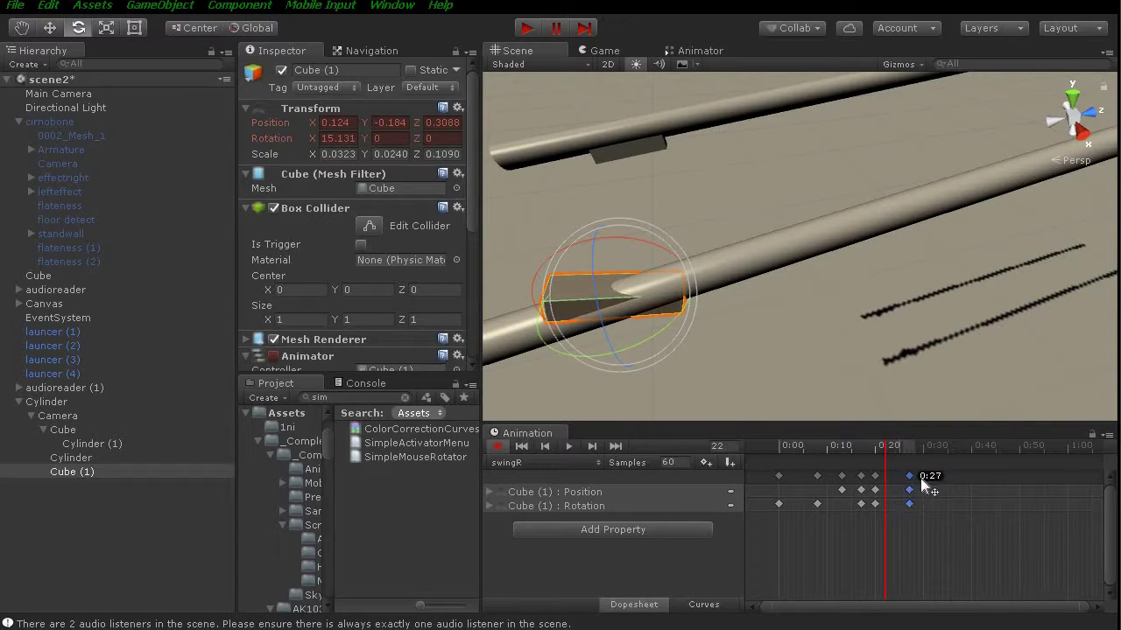
left_click_drag(942, 475, 947, 474)
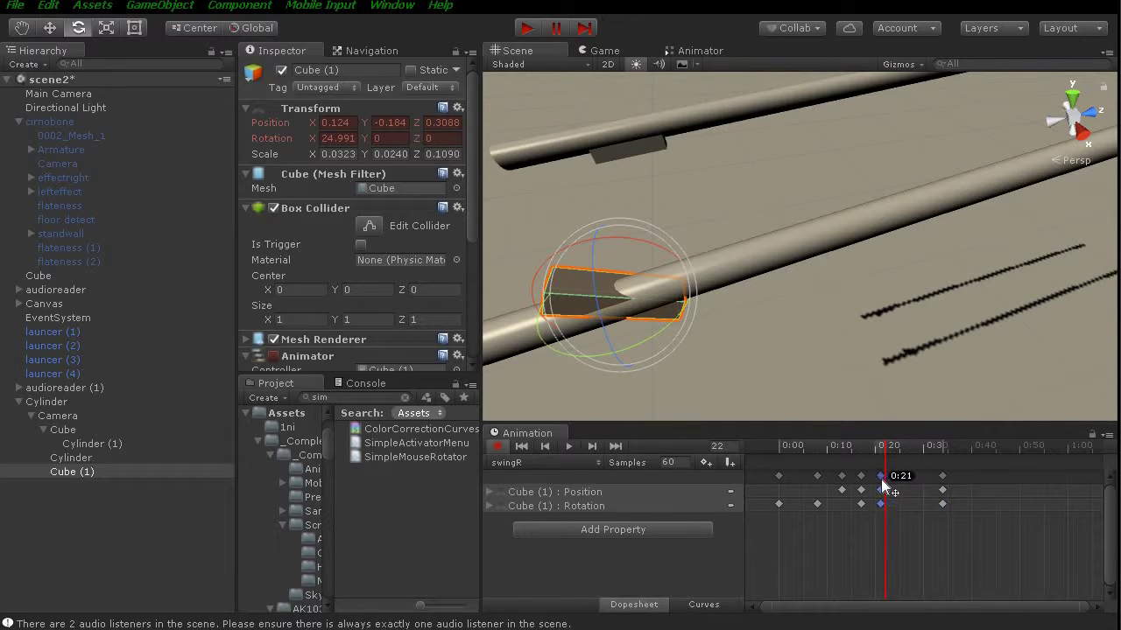
left_click(912, 455)
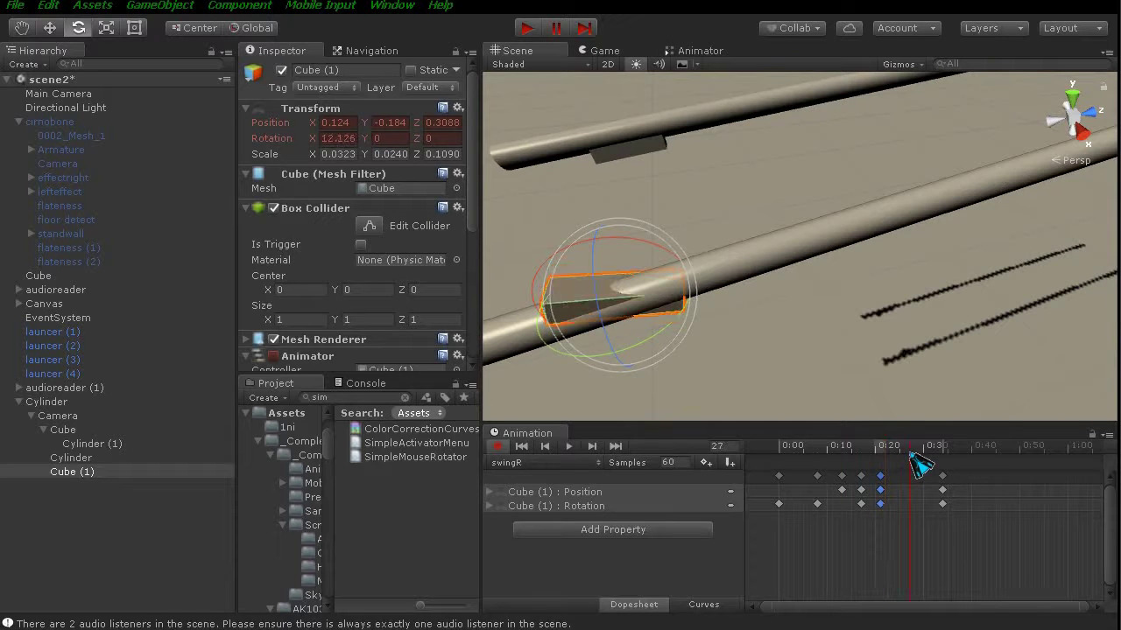
left_click_drag(913, 455, 902, 456)
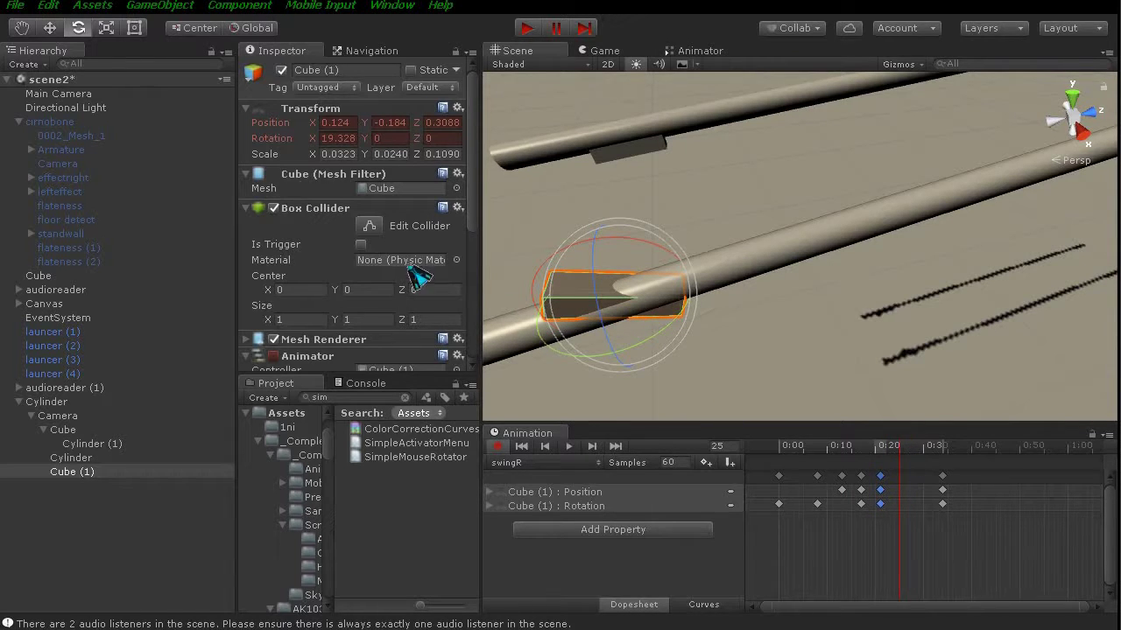
Lower Cube (1) at frame 25 to key its position, then replay swingR.
left_click(53, 29)
left_click_drag(601, 247, 605, 265)
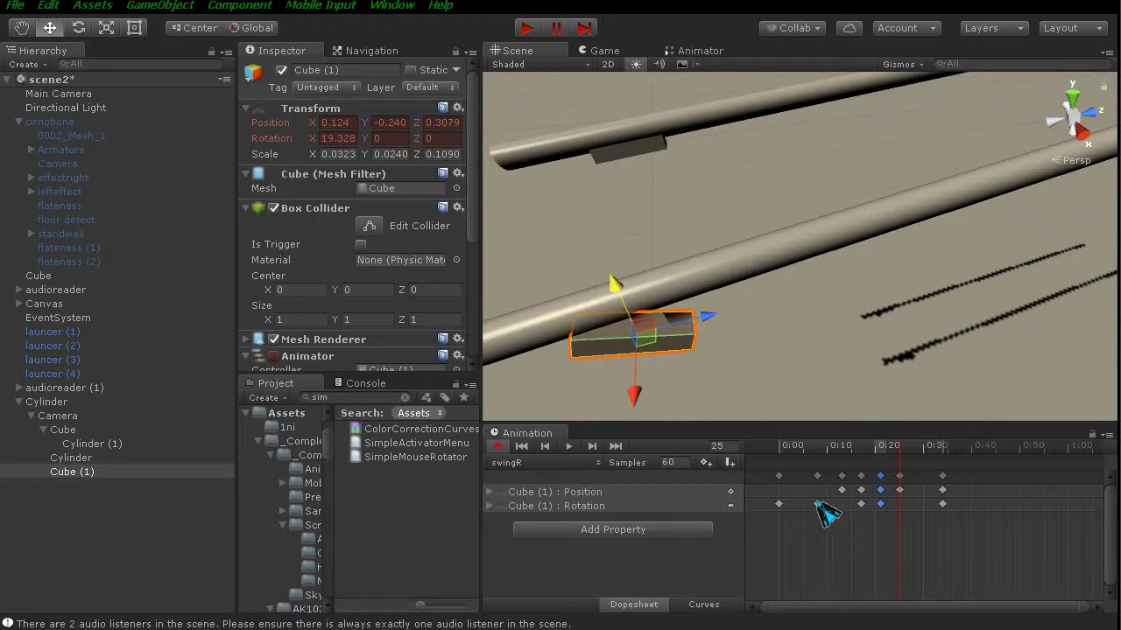
left_click(569, 447)
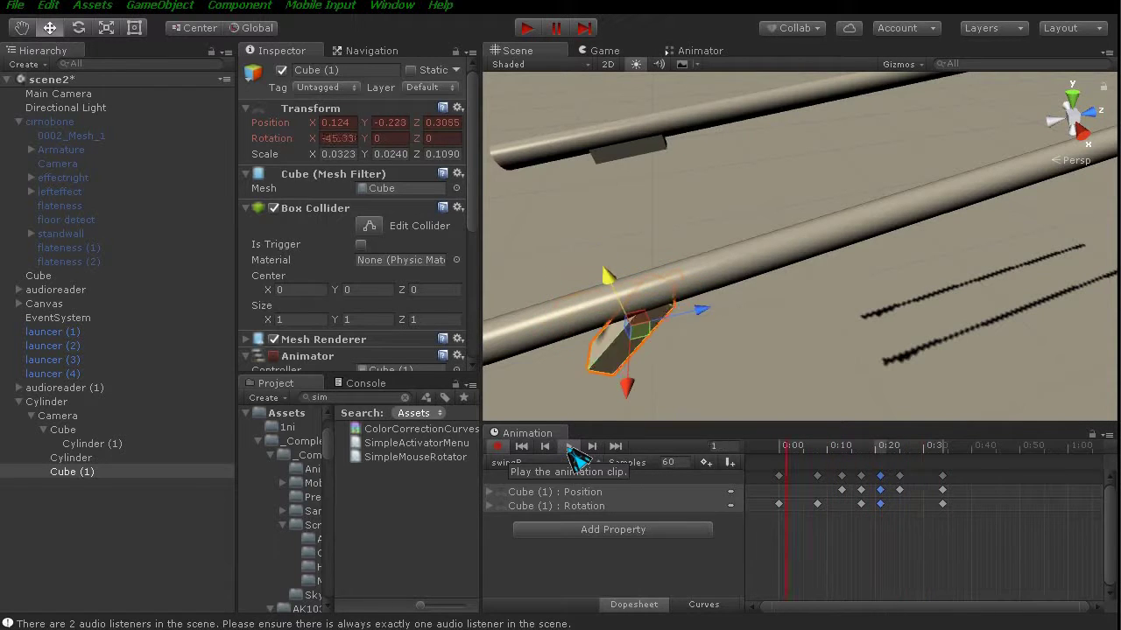
At the last swingR keyframe near 0:33, tilt Cube (1) to about 43 degrees on X.
left_click(569, 447)
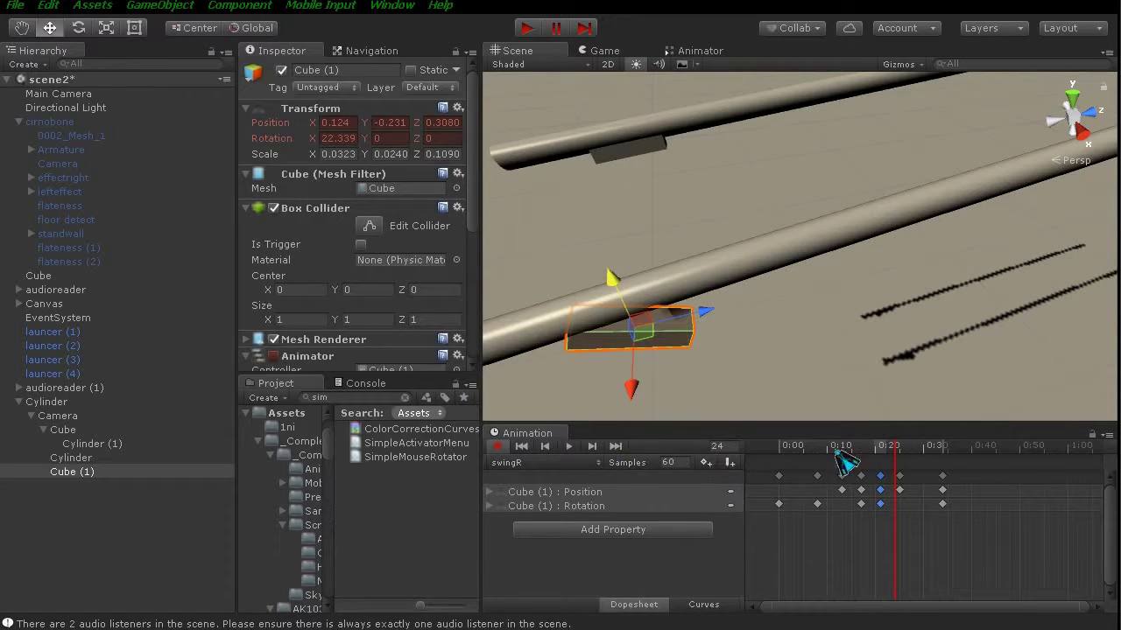
left_click(942, 477)
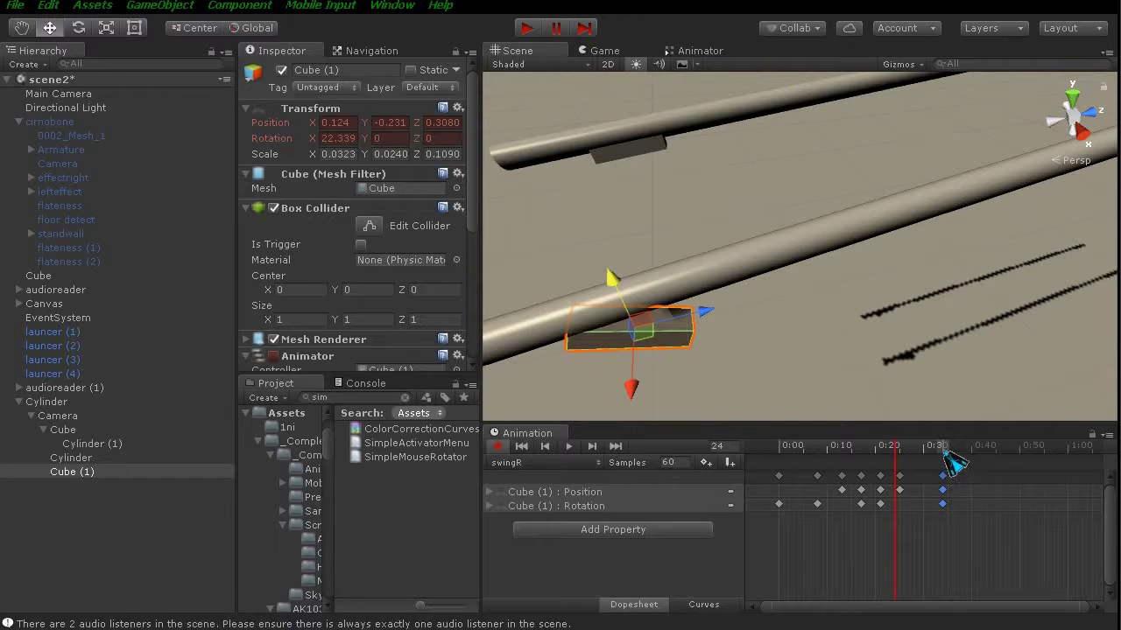
left_click(942, 448)
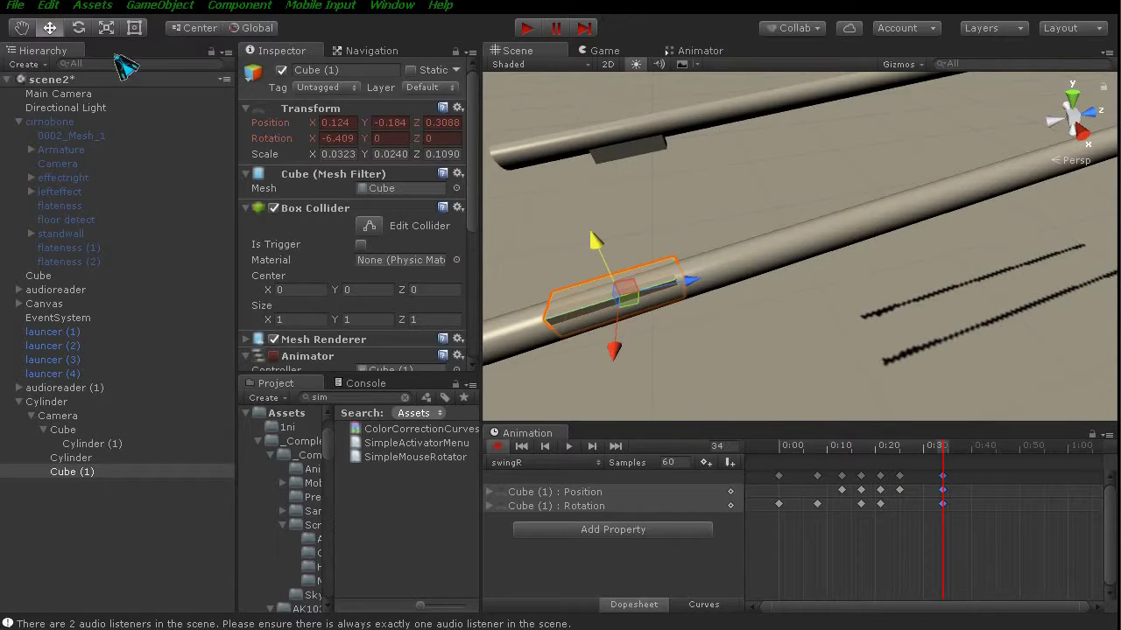
left_click(79, 28)
left_click_drag(620, 248, 681, 270)
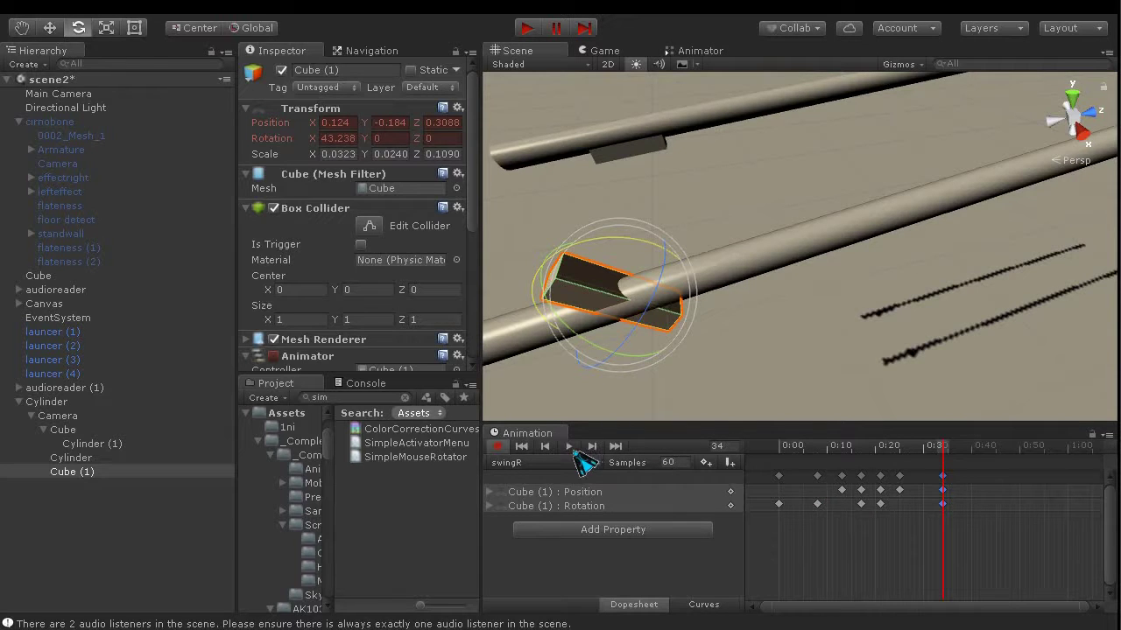
Play the updated swingR swing, then stop it and rewind to frame 0.
left_click(569, 448)
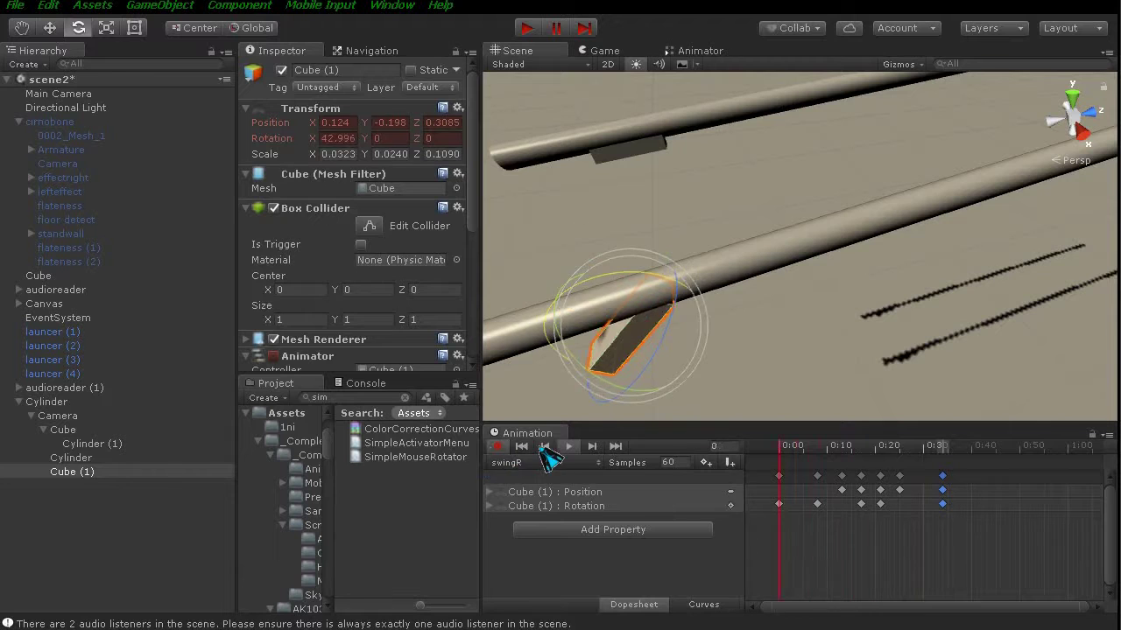
left_click(497, 448)
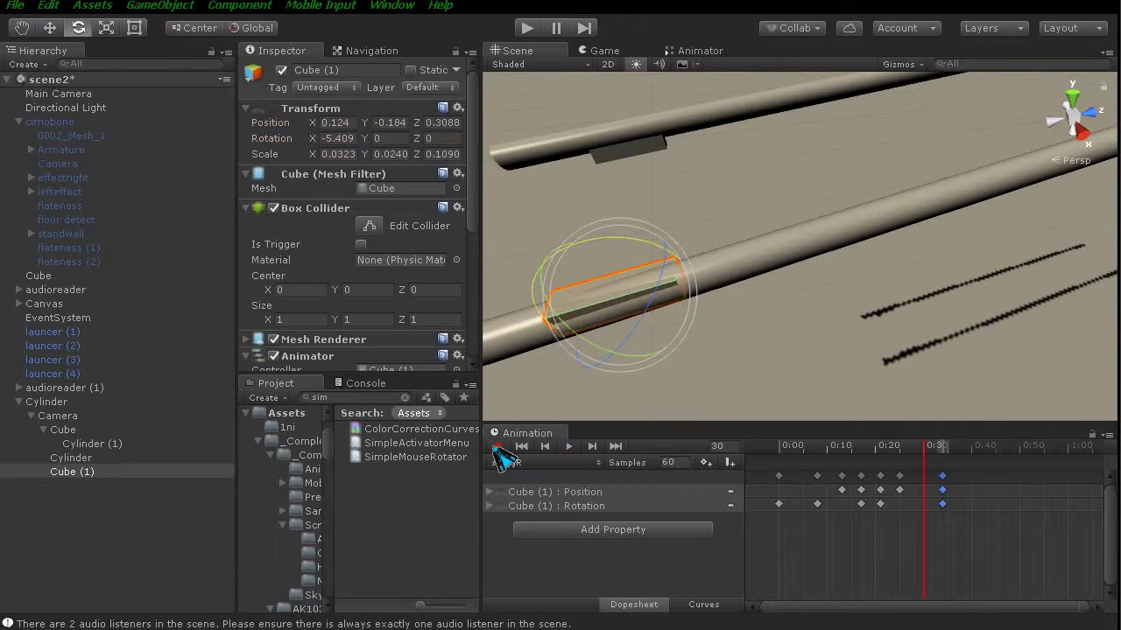
left_click(779, 452)
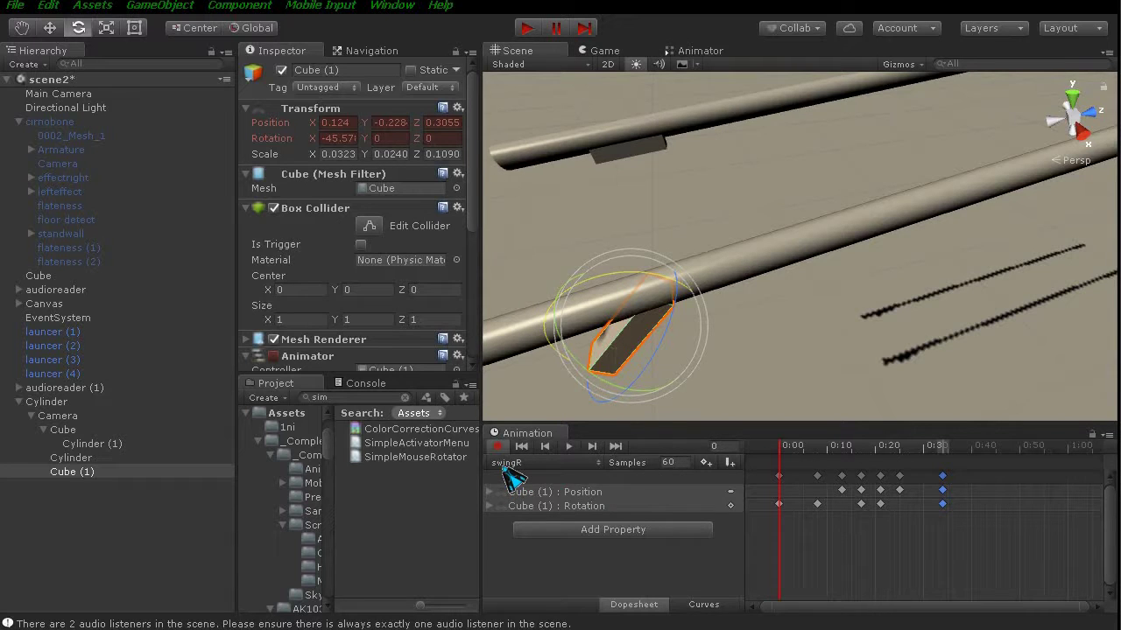
Create a new animation clip named swingRfull and save it in Assets/stage/stage2.
left_click(506, 465)
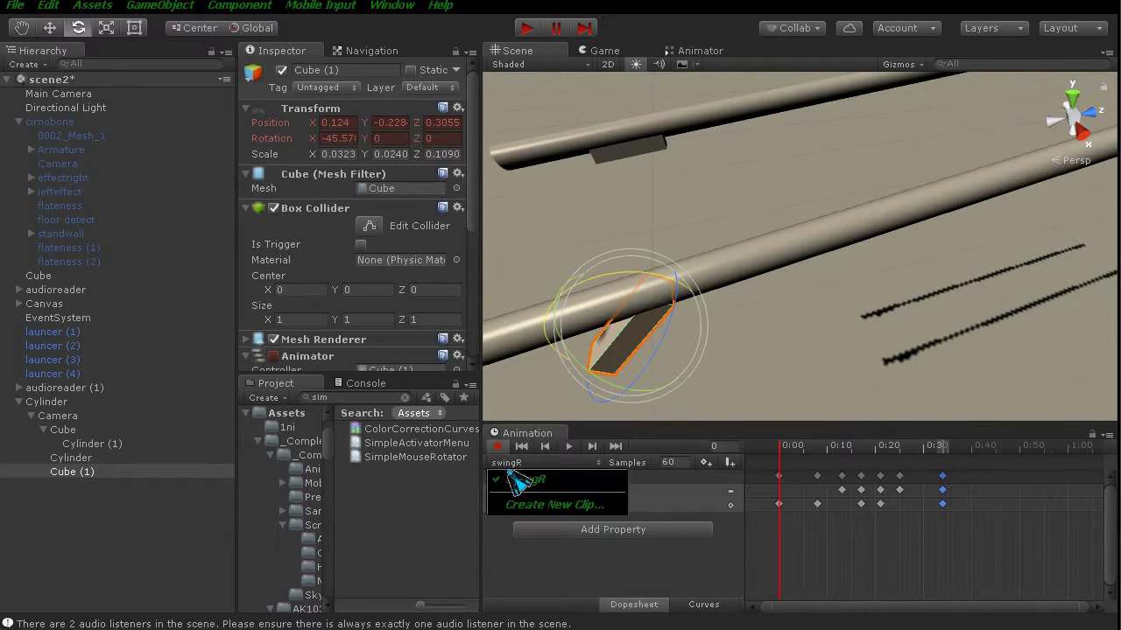
left_click(536, 510)
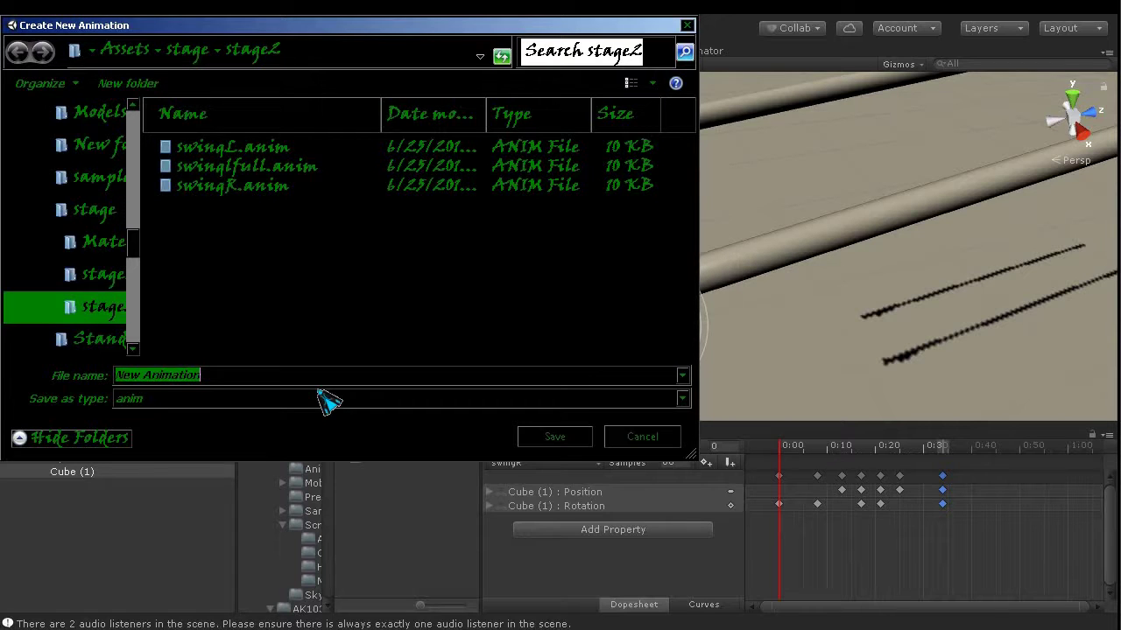
type("swing")
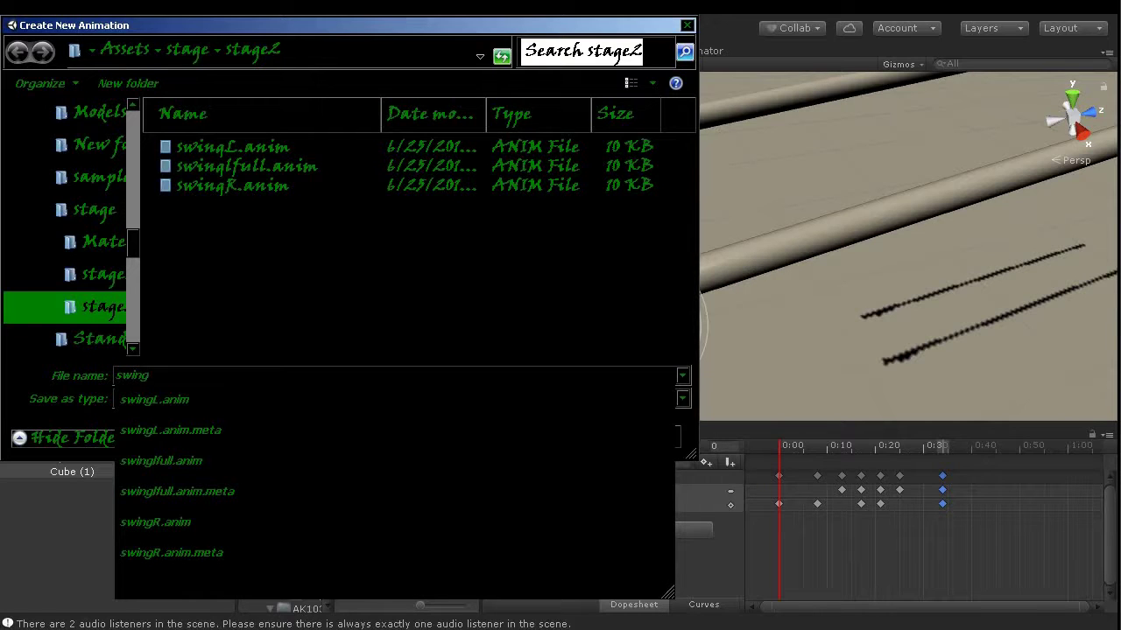
type("Rfull")
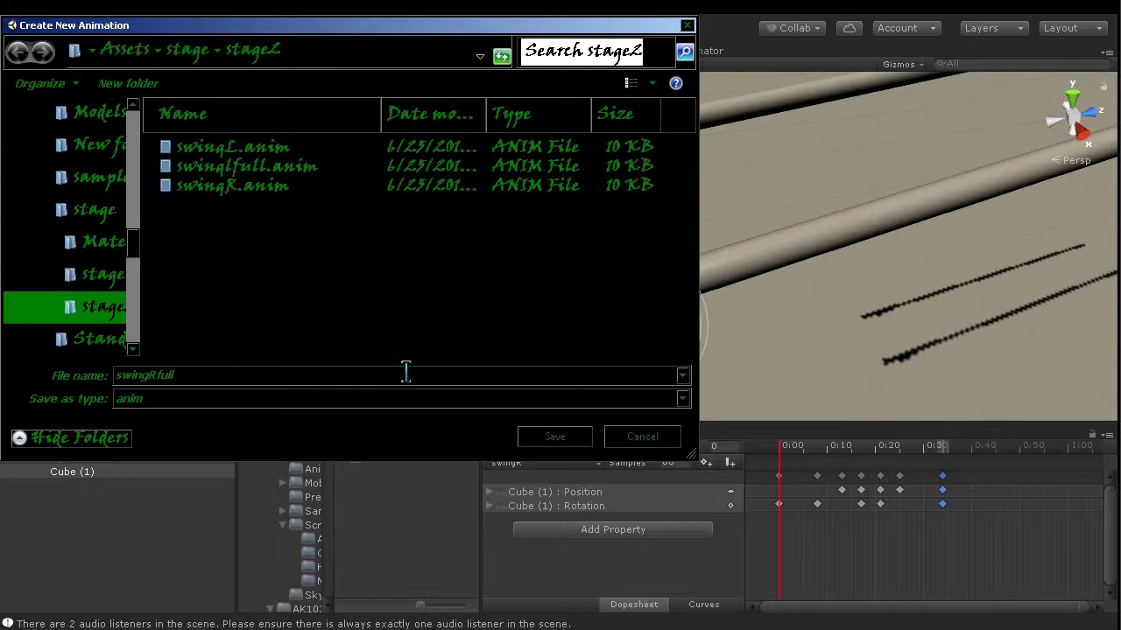
left_click(541, 437)
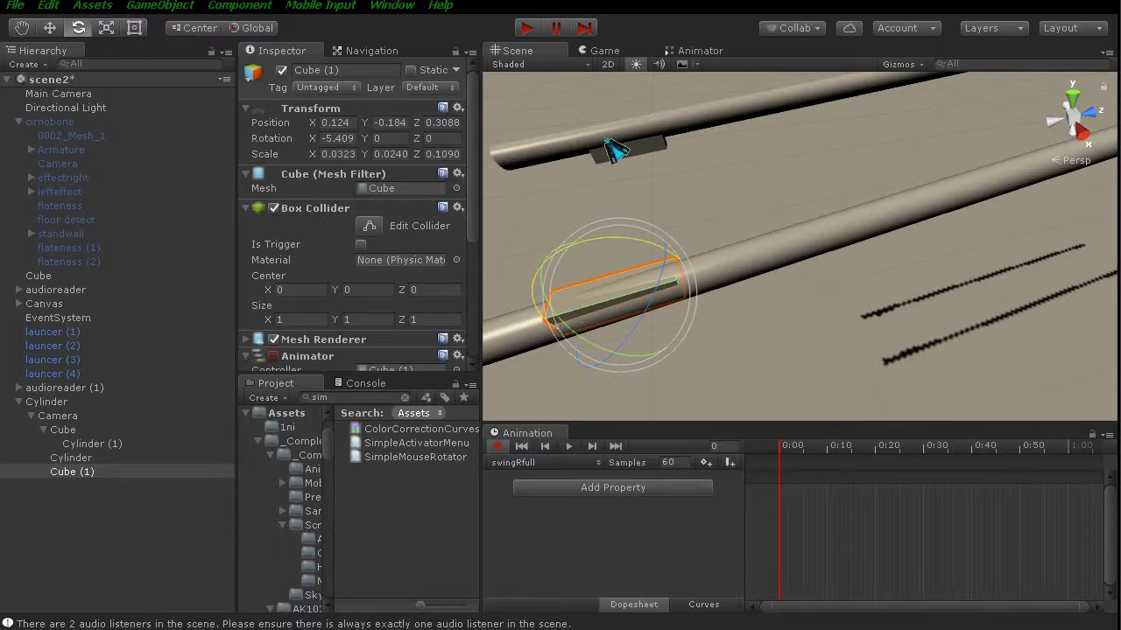
Lower Cube (1) below the pipe to key its frame-0 Position (Y -0.270), checking the Game view.
left_click(625, 51)
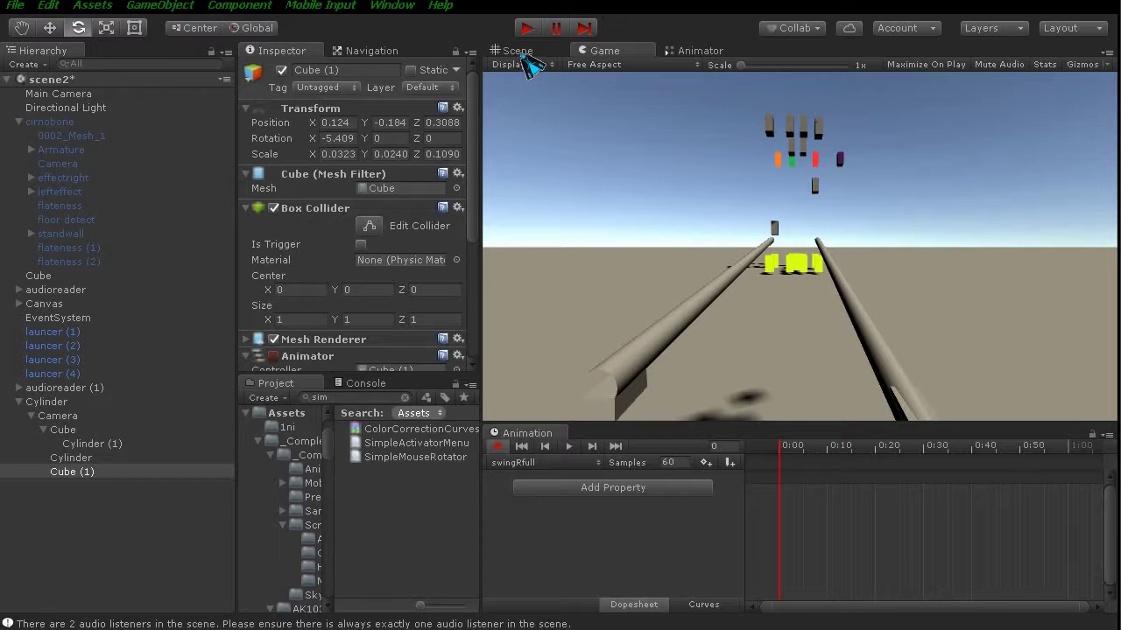
left_click(523, 54)
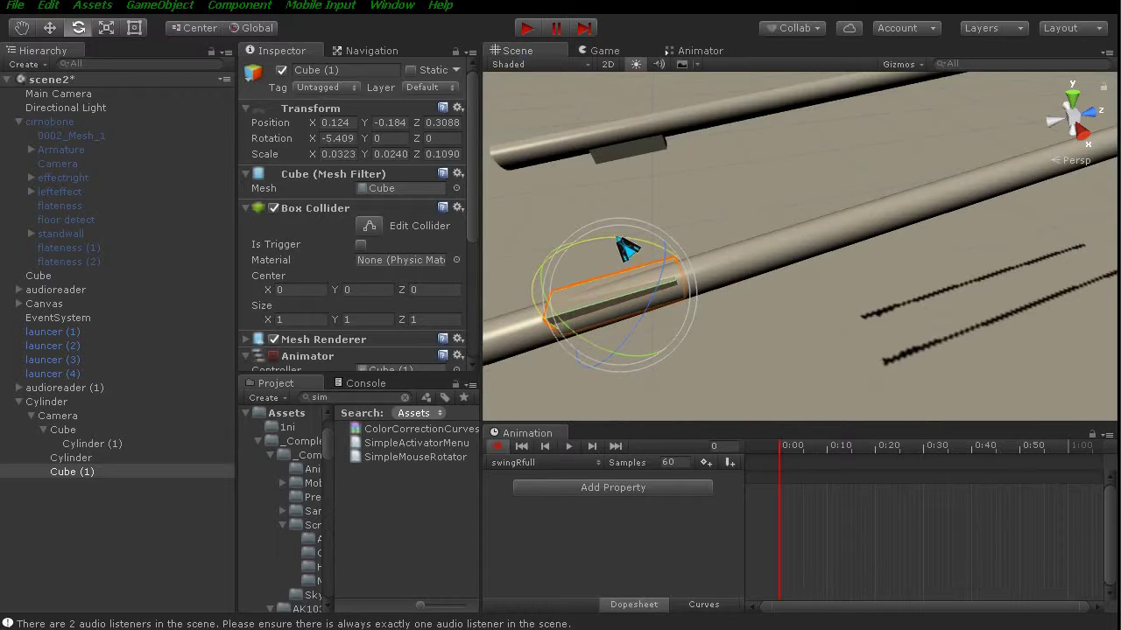
left_click(50, 27)
mouse_move(552, 262)
middle_mouse_down()
mouse_move(531, 230)
mouse_move(583, 250)
middle_mouse_up()
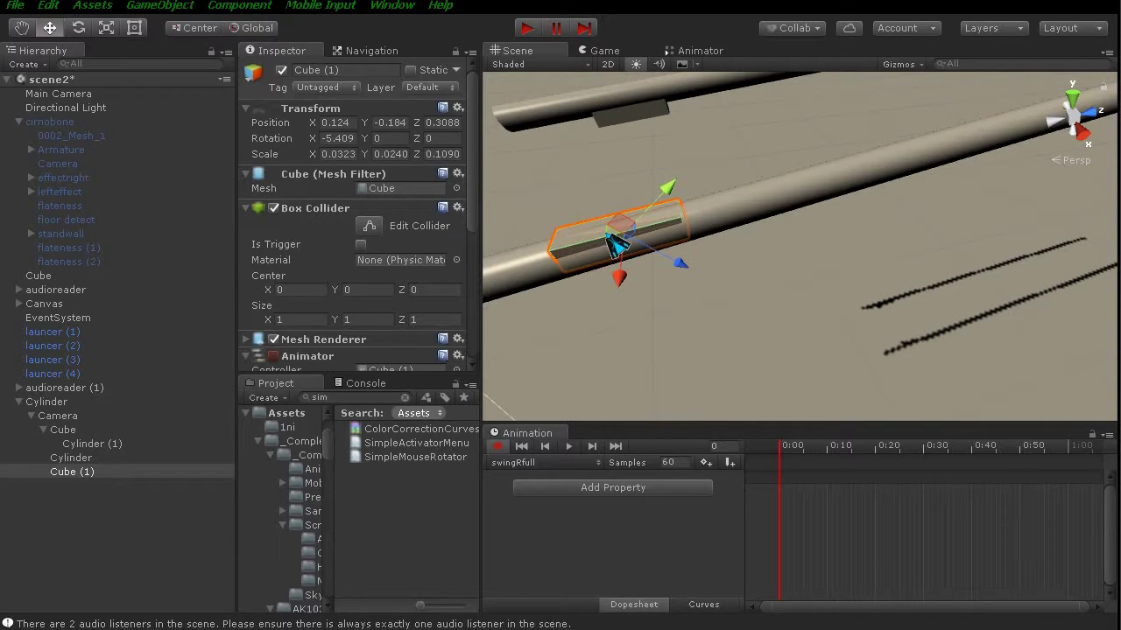
left_click_drag(635, 233, 642, 306)
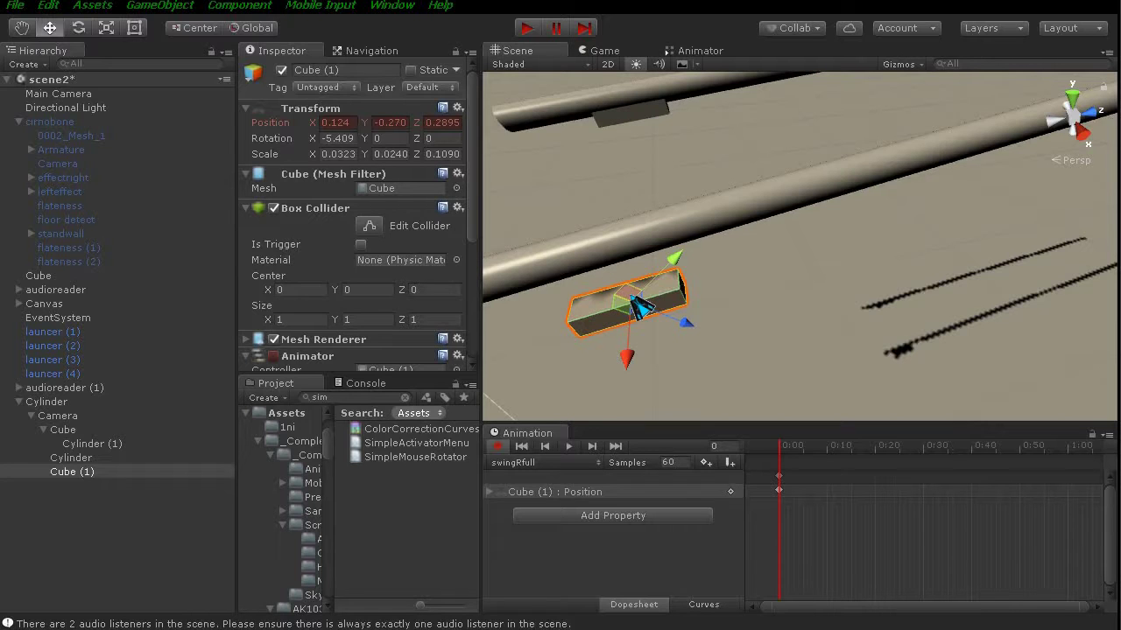
left_click(604, 52)
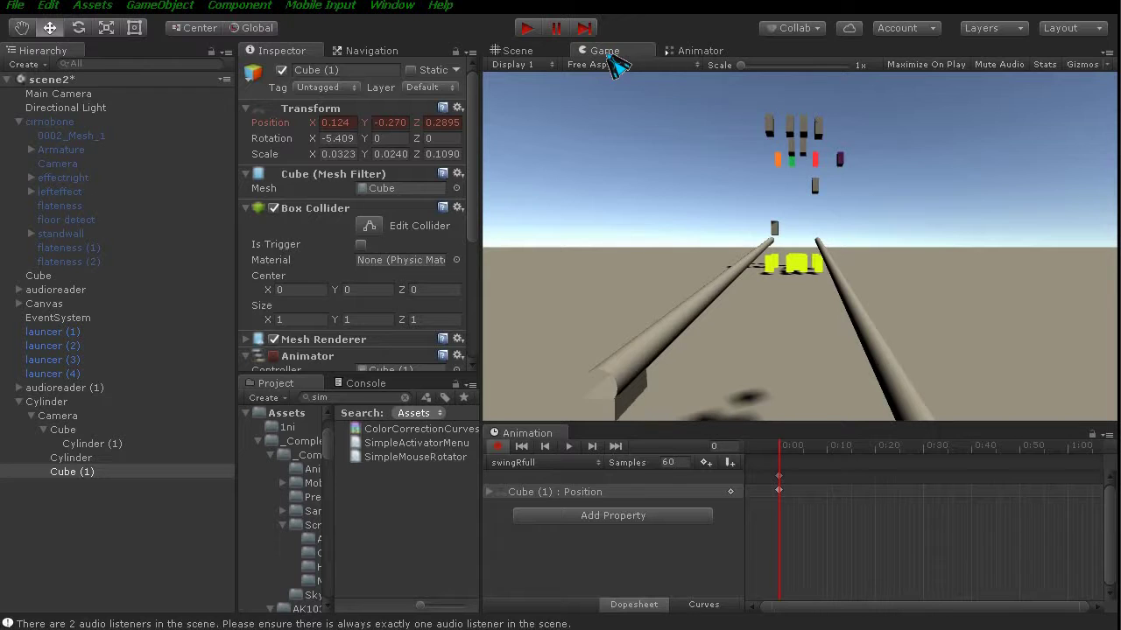
Rotate Cube (1) to add swingRfull rotation keyframes up to frame 12.
left_click(526, 52)
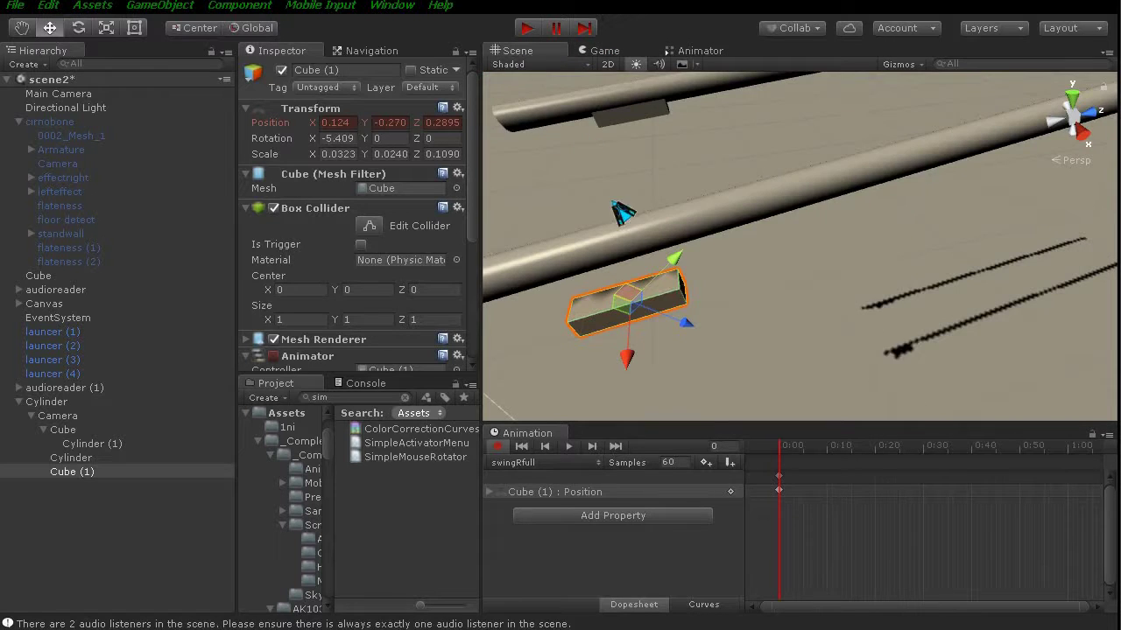
middle_click_drag(593, 232, 591, 200)
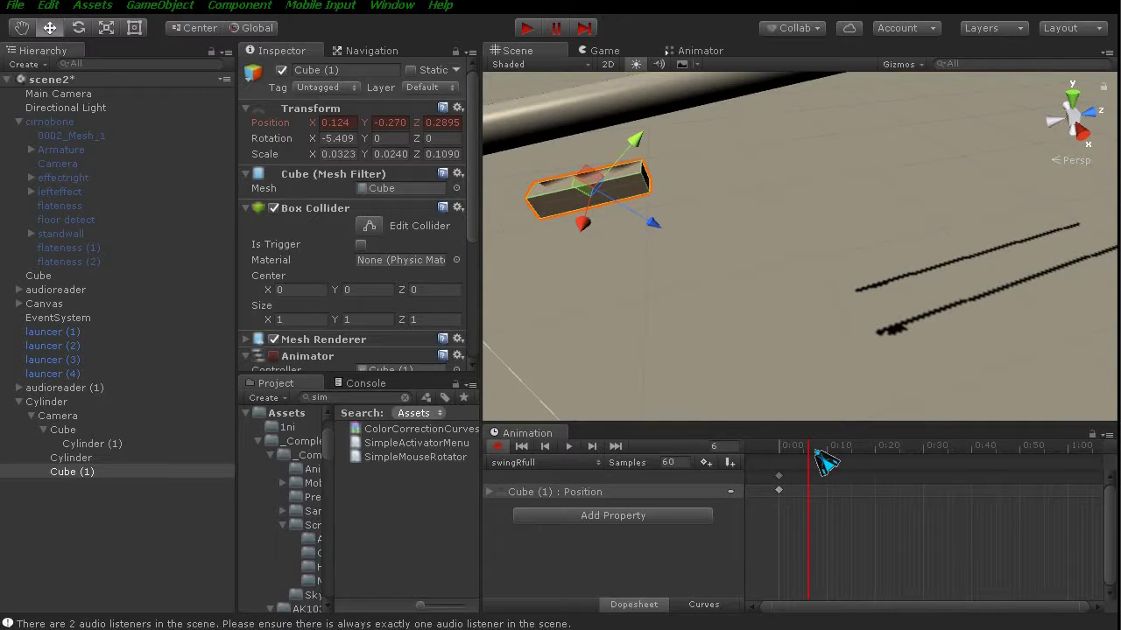
left_click(83, 28)
mouse_move(573, 252)
left_mouse_down()
mouse_move(506, 194)
mouse_move(582, 166)
mouse_move(574, 225)
mouse_move(613, 203)
mouse_move(605, 178)
left_mouse_up()
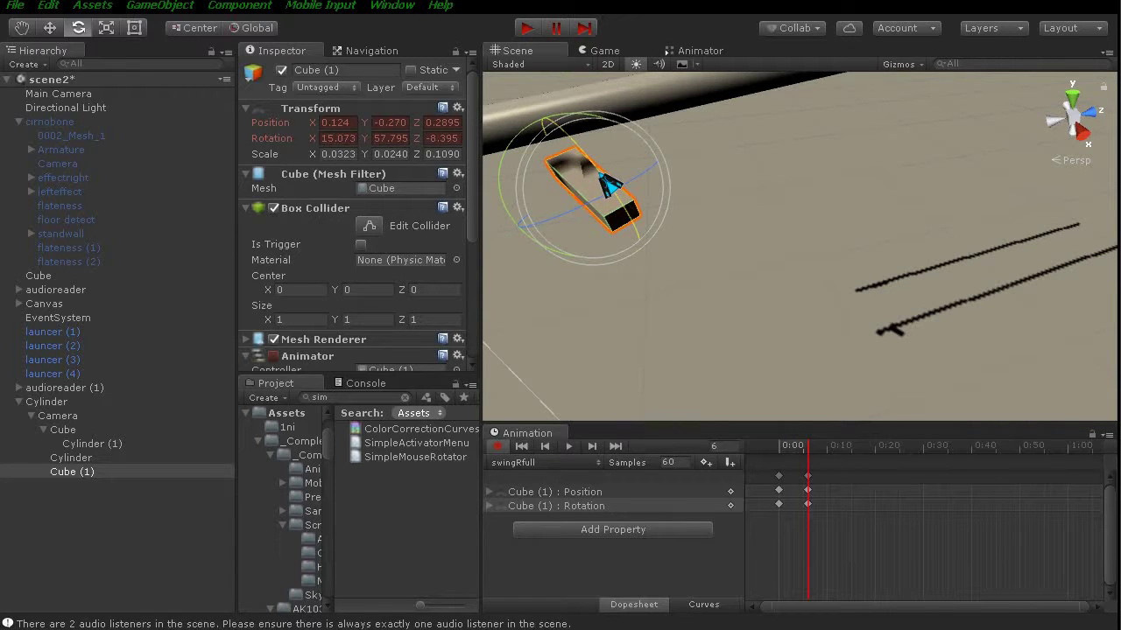
mouse_move(603, 195)
left_mouse_down()
mouse_move(569, 223)
mouse_move(506, 158)
mouse_move(571, 156)
left_mouse_up()
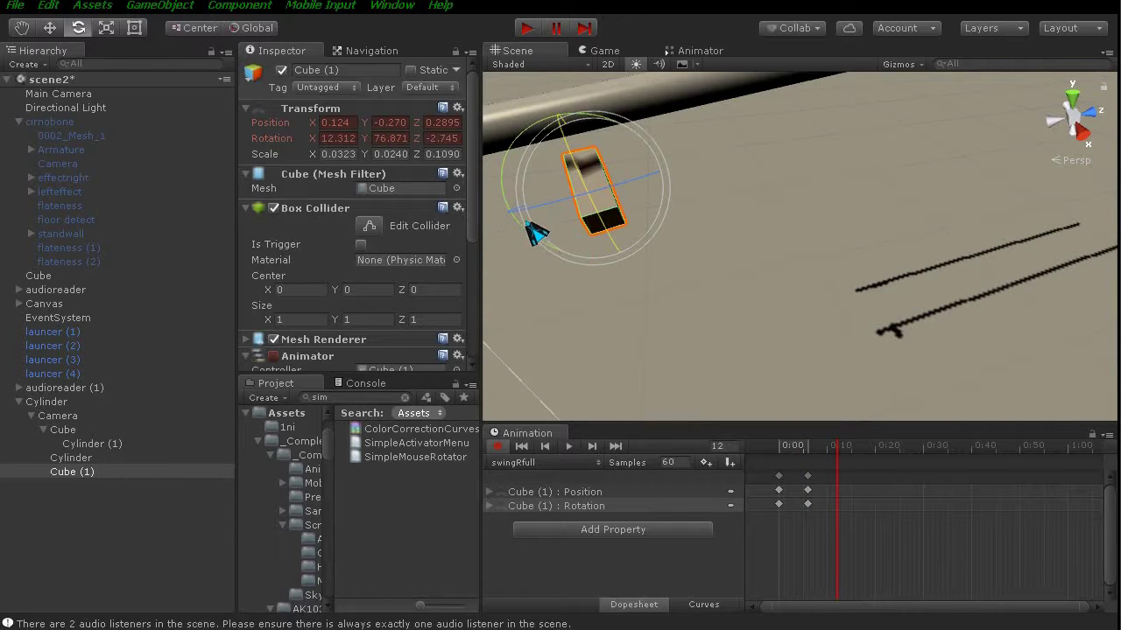
left_click_drag(524, 219, 516, 226)
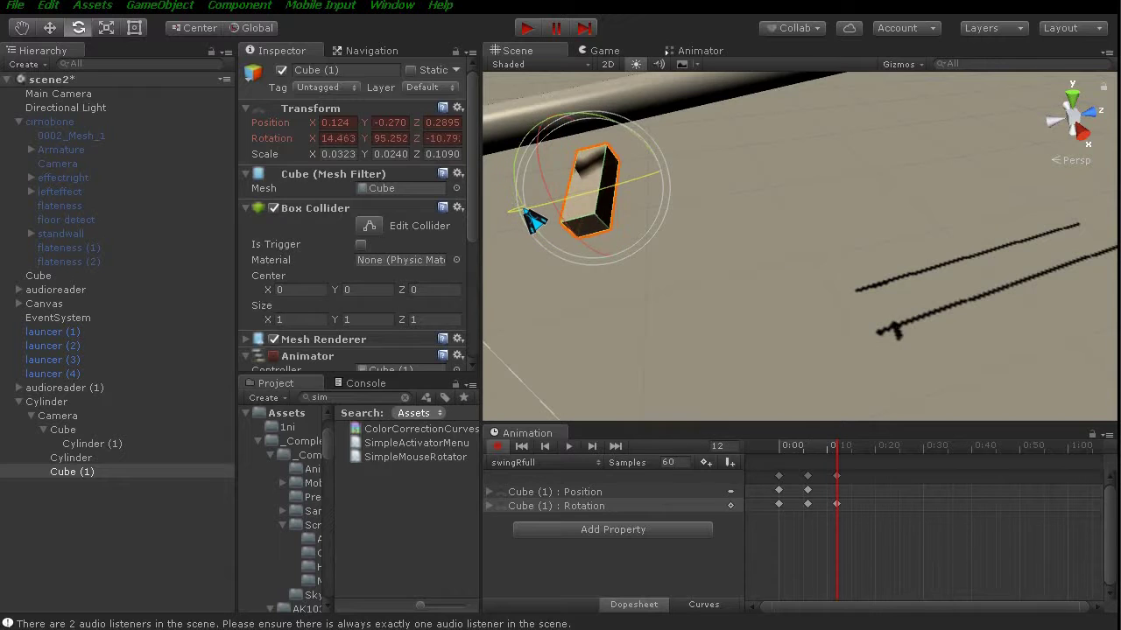
Key further rotations of Cube (1) at frames 17, 23 and 27.
left_click(862, 446)
left_click_drag(631, 178, 613, 179)
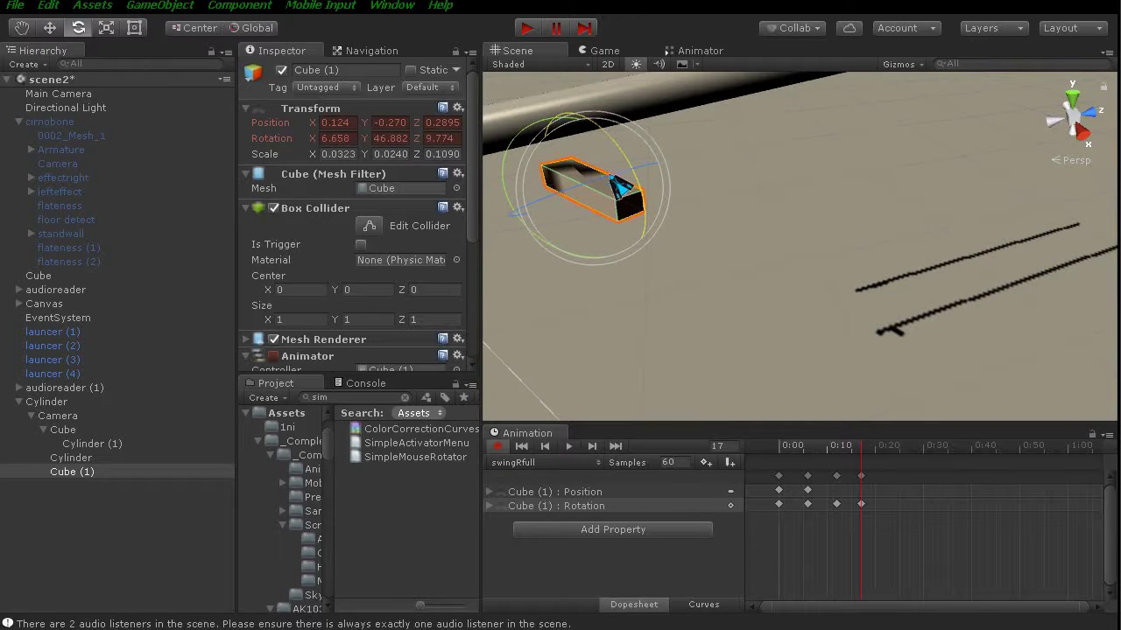
left_click(890, 447)
left_click_drag(528, 201, 621, 252)
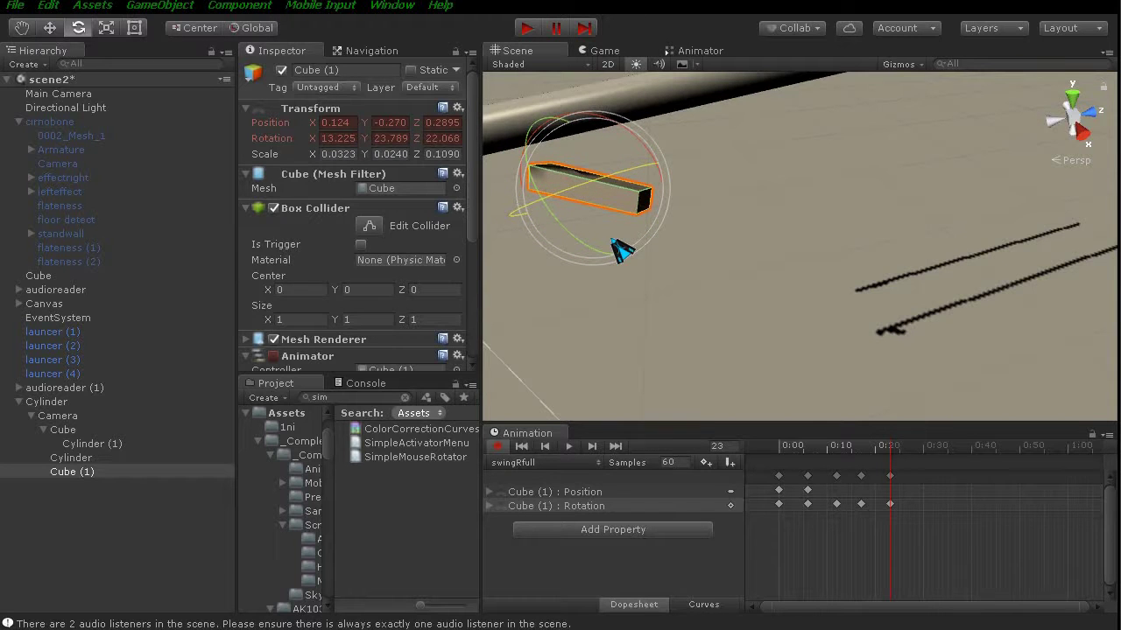
left_click(910, 447)
mouse_move(568, 215)
left_mouse_down()
mouse_move(713, 278)
mouse_move(725, 297)
left_mouse_up()
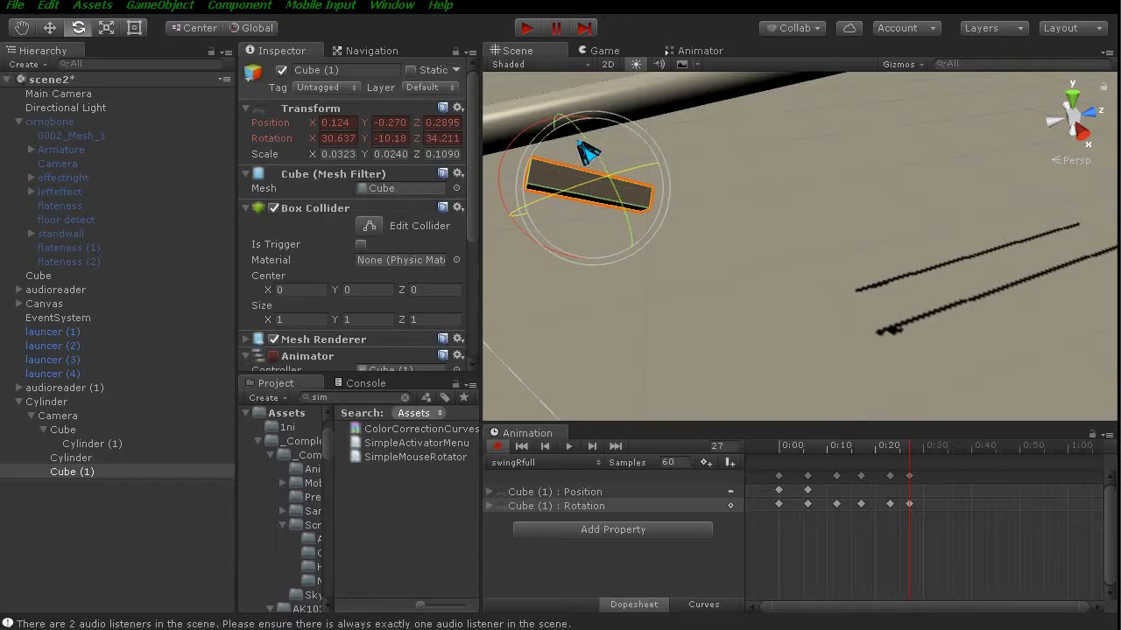
mouse_move(588, 155)
left_mouse_down()
mouse_move(598, 171)
mouse_move(545, 225)
left_mouse_up()
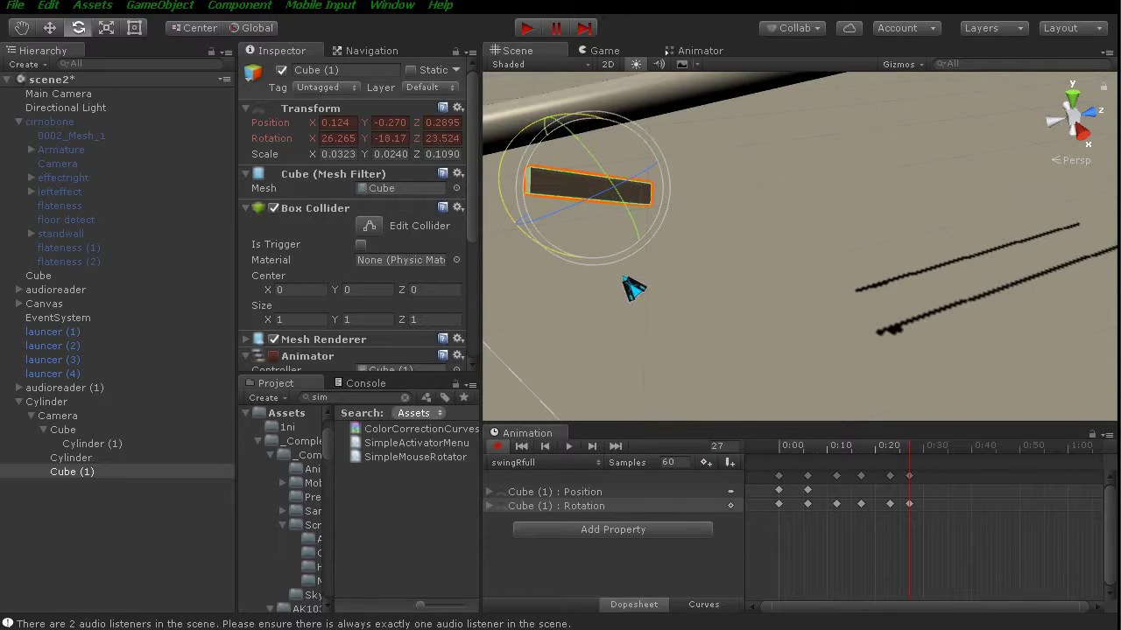
Preview the swing, then move the late rotation keyframes earlier to about 0:25.
left_click(570, 446)
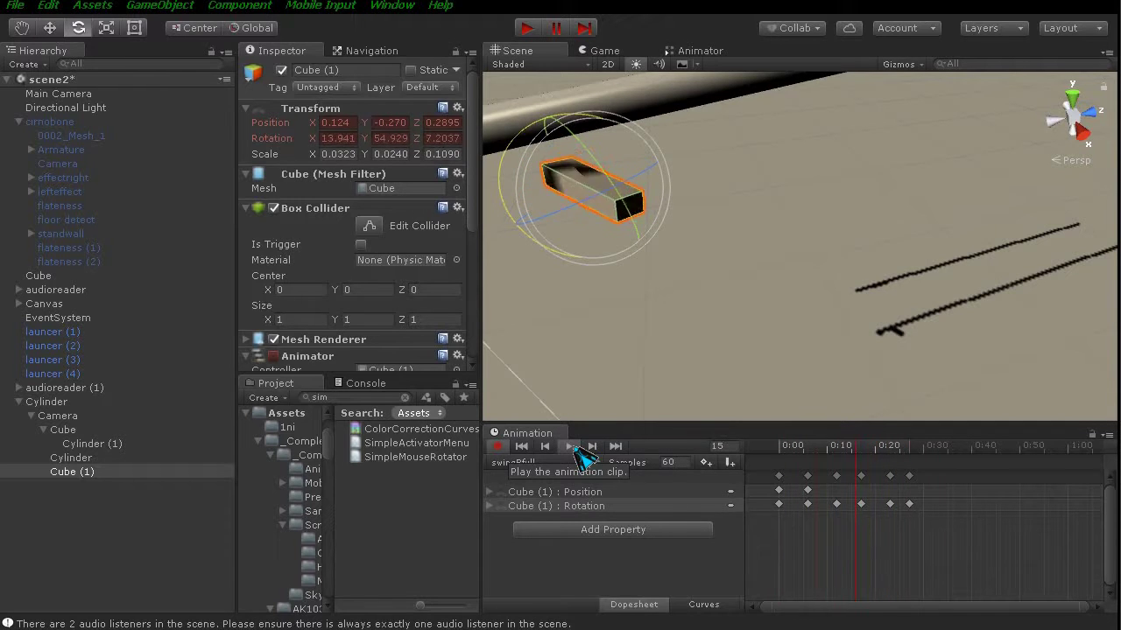
left_click(571, 447)
left_click(910, 476)
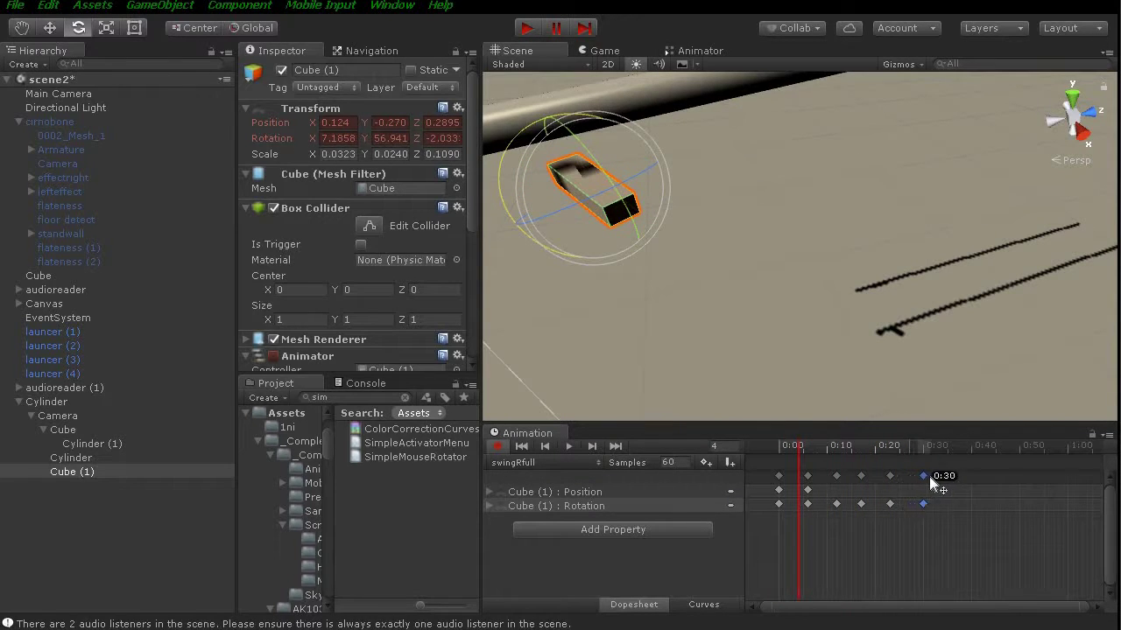
left_click_drag(936, 474, 902, 475)
left_click(865, 487)
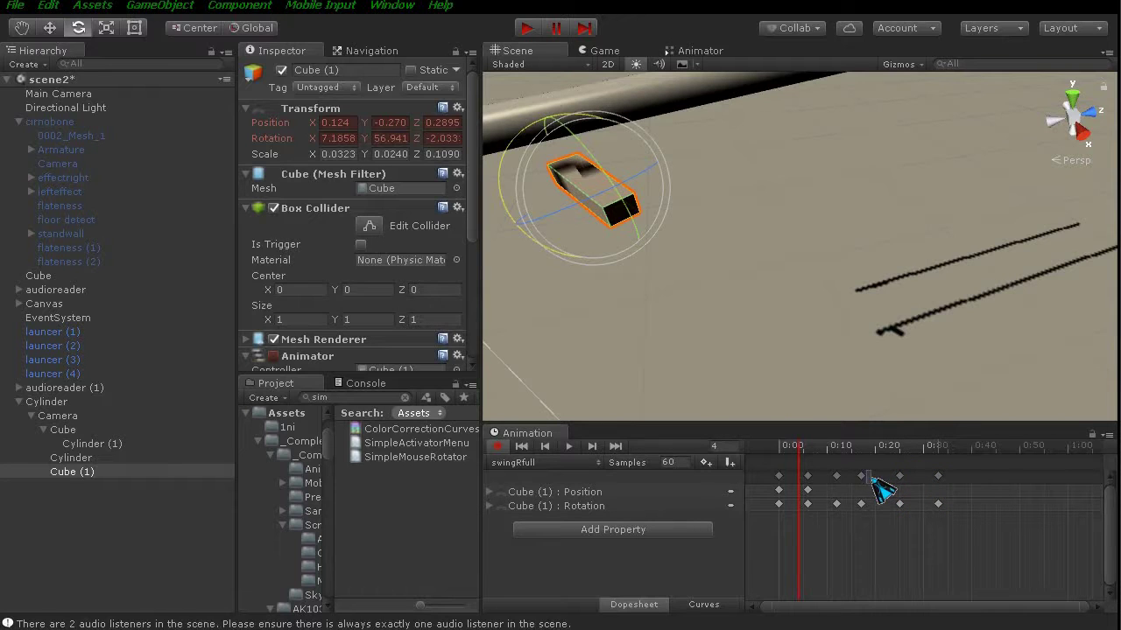
left_click_drag(863, 477, 870, 477)
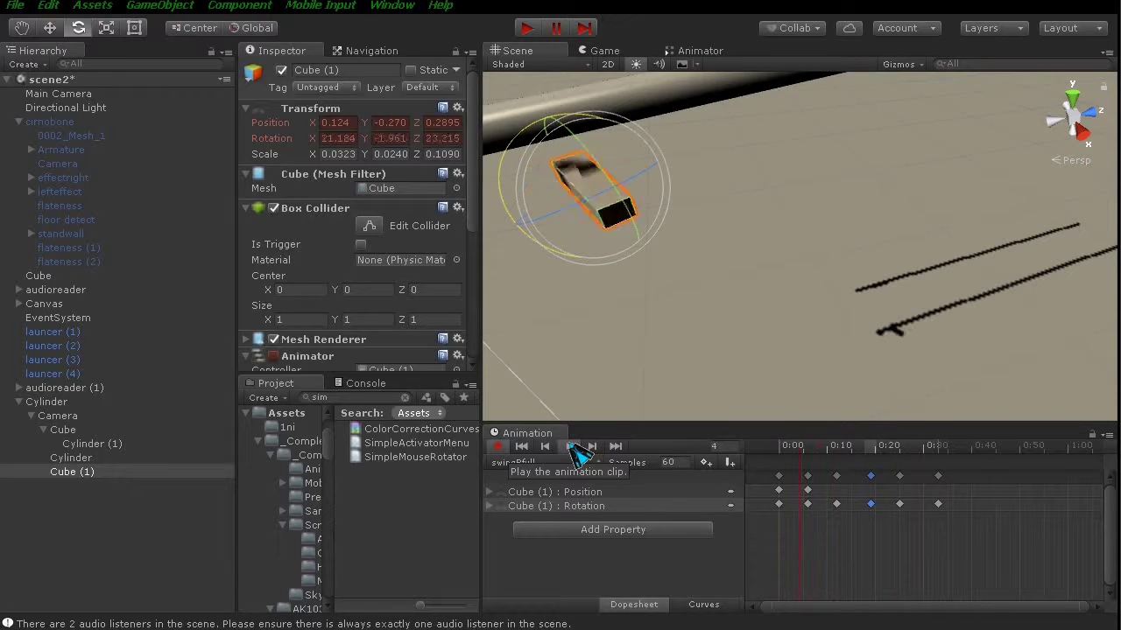
Retime keyframe columns to about 0:27, 0:29 and 0:41, replay the swing, and list the clips.
left_click(939, 477)
left_click_drag(963, 476, 973, 476)
mouse_move(901, 478)
left_mouse_down()
mouse_move(917, 481)
mouse_move(878, 479)
left_mouse_up()
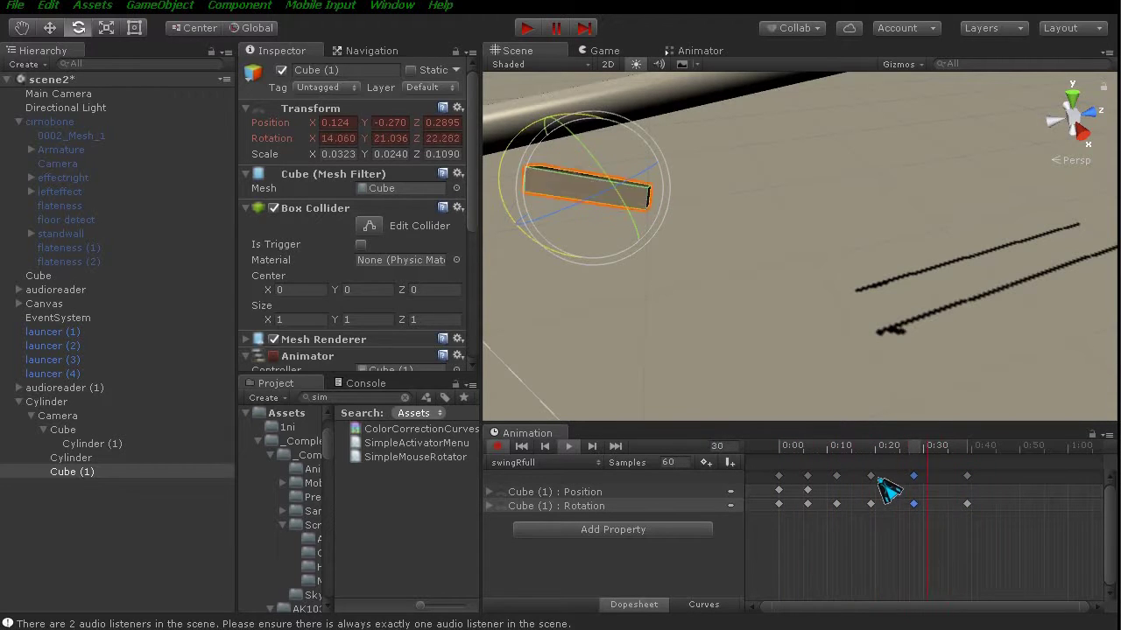
left_click_drag(967, 476, 980, 477)
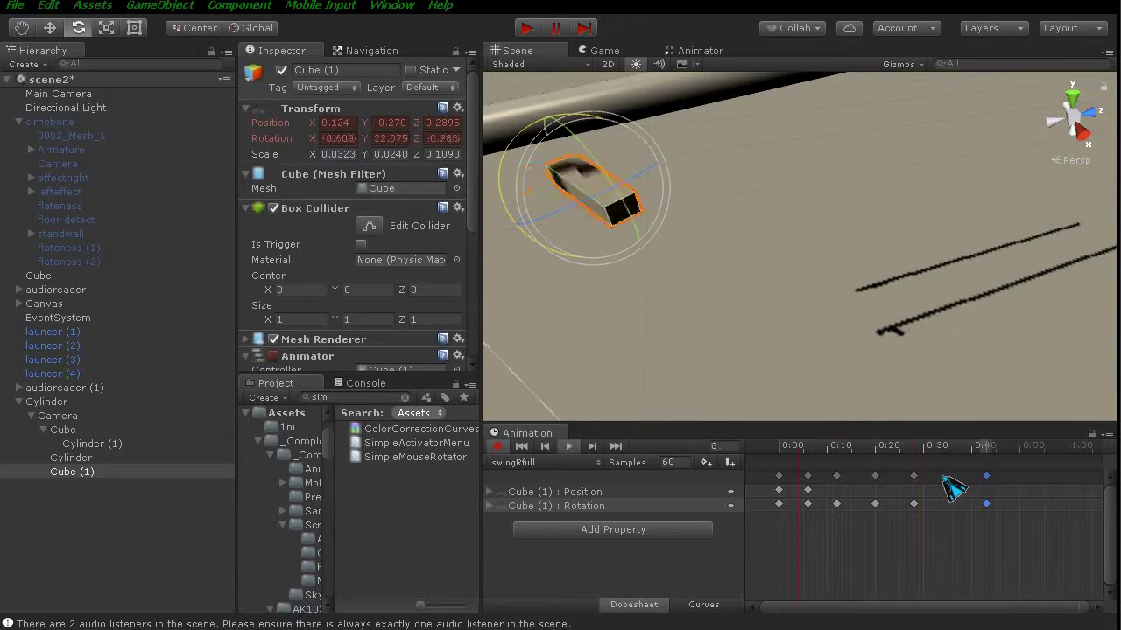
left_click_drag(914, 477, 935, 488)
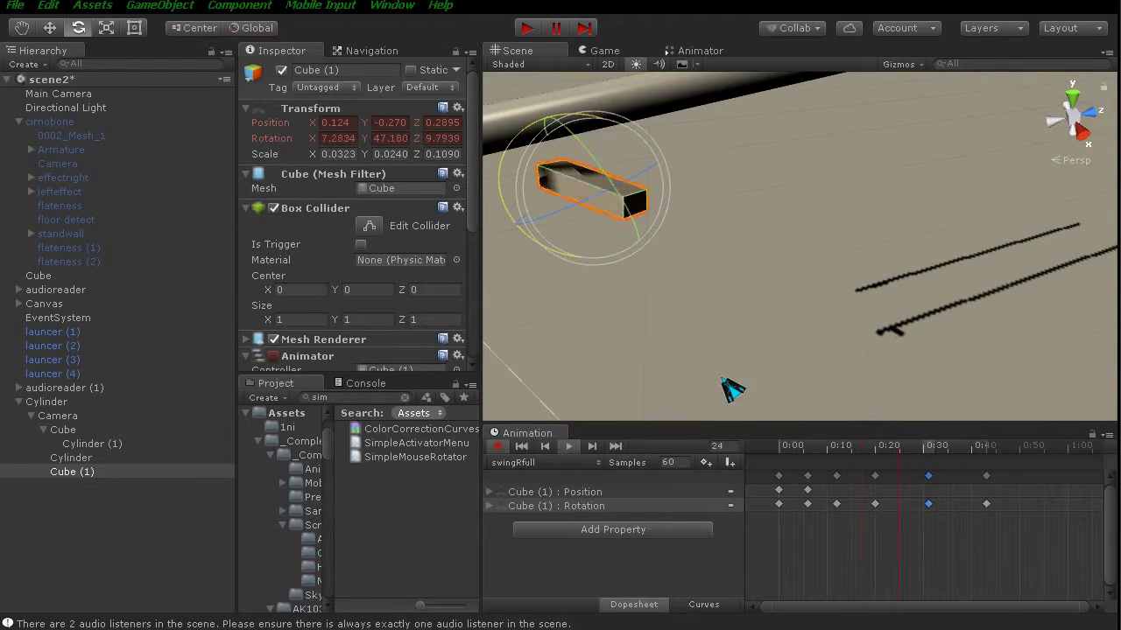
left_click(569, 447)
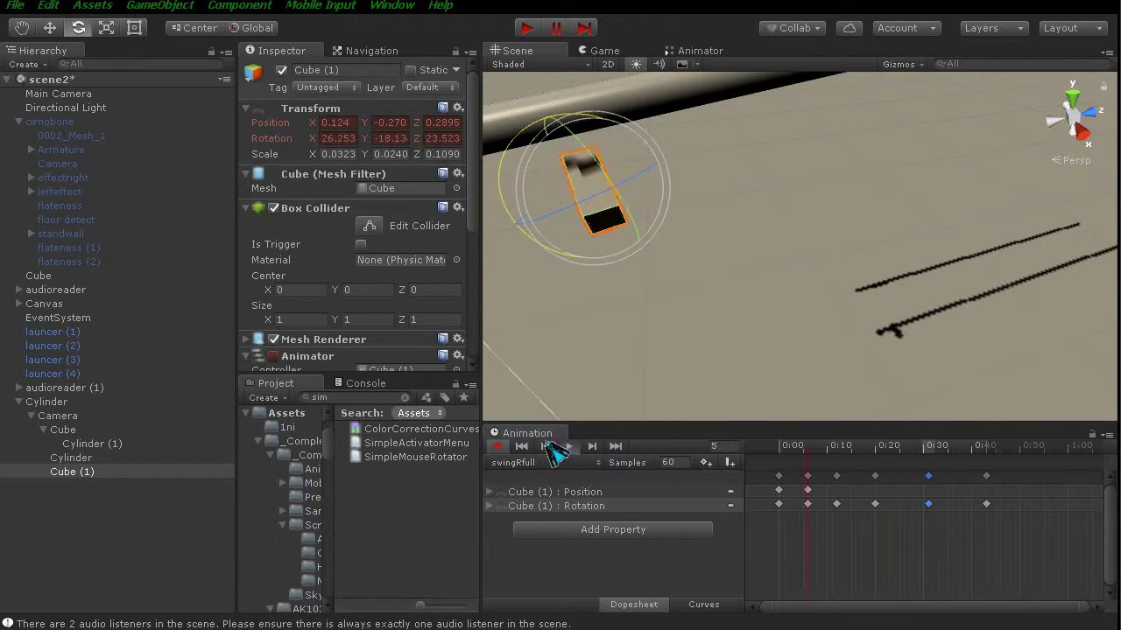
left_click(569, 447)
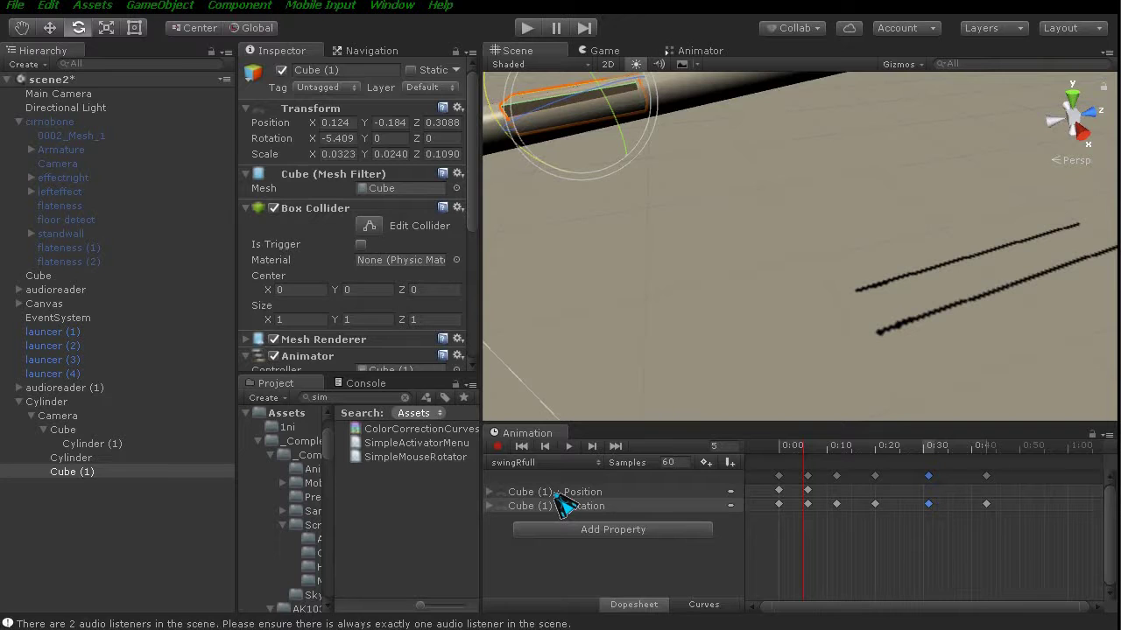
left_click(545, 463)
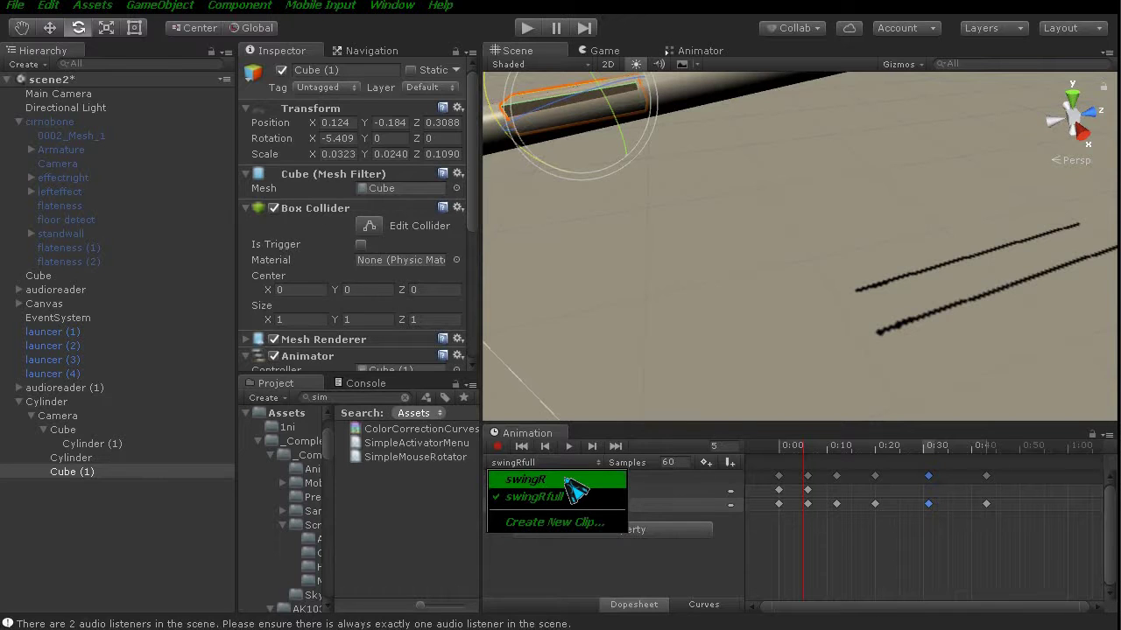
Switch to the swingR clip, preview it, and go to frame 21 with the Move tool.
left_click(566, 480)
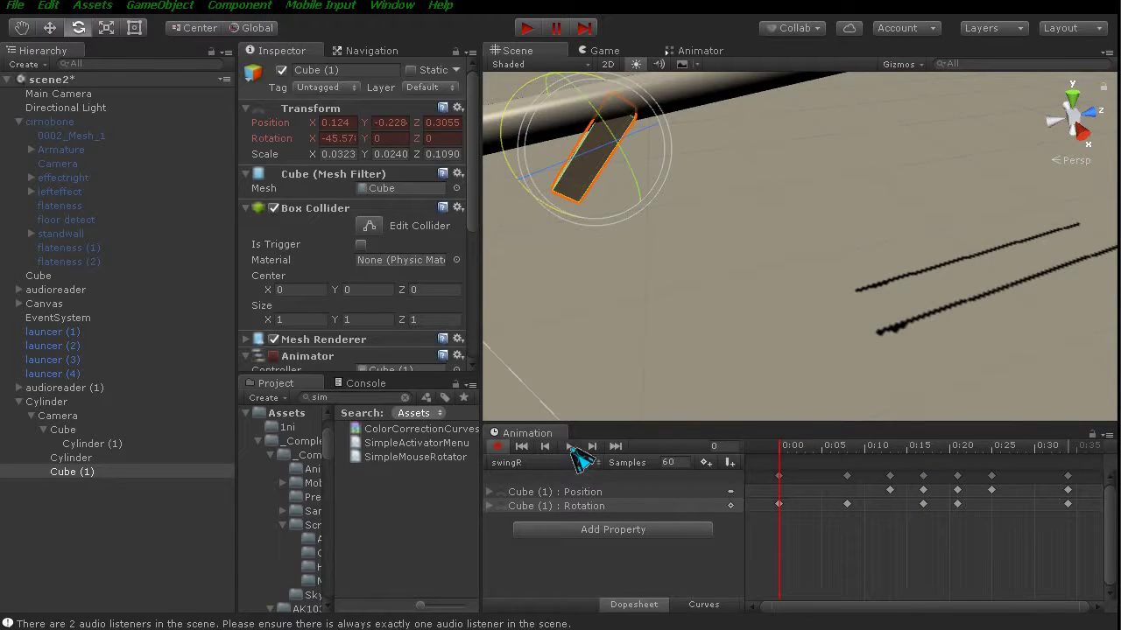
left_click(570, 447)
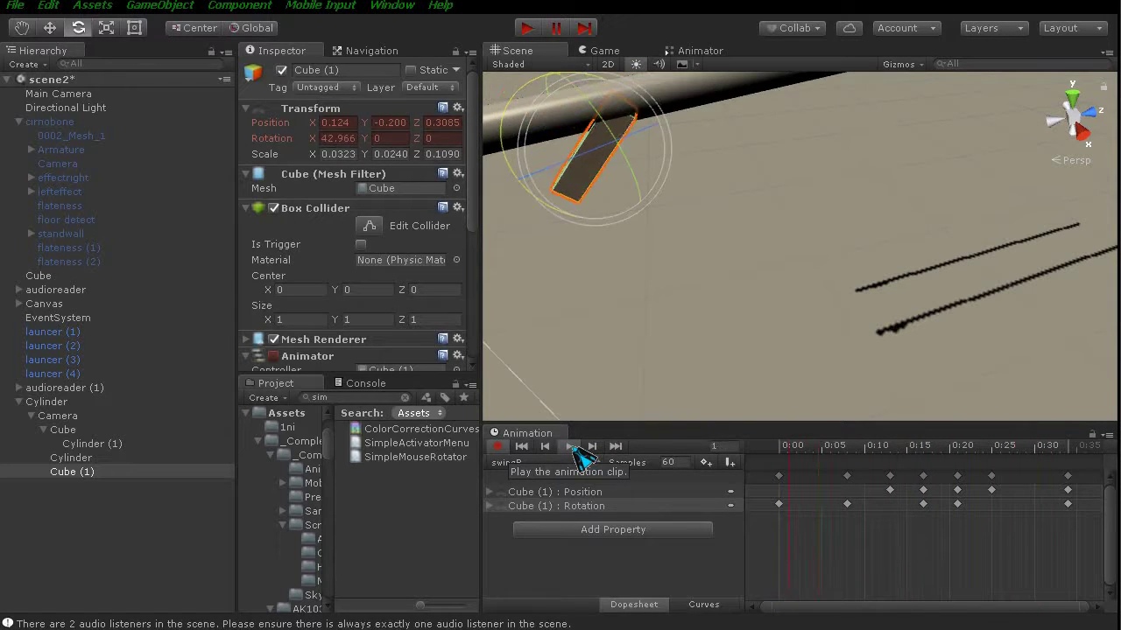
left_click(571, 447)
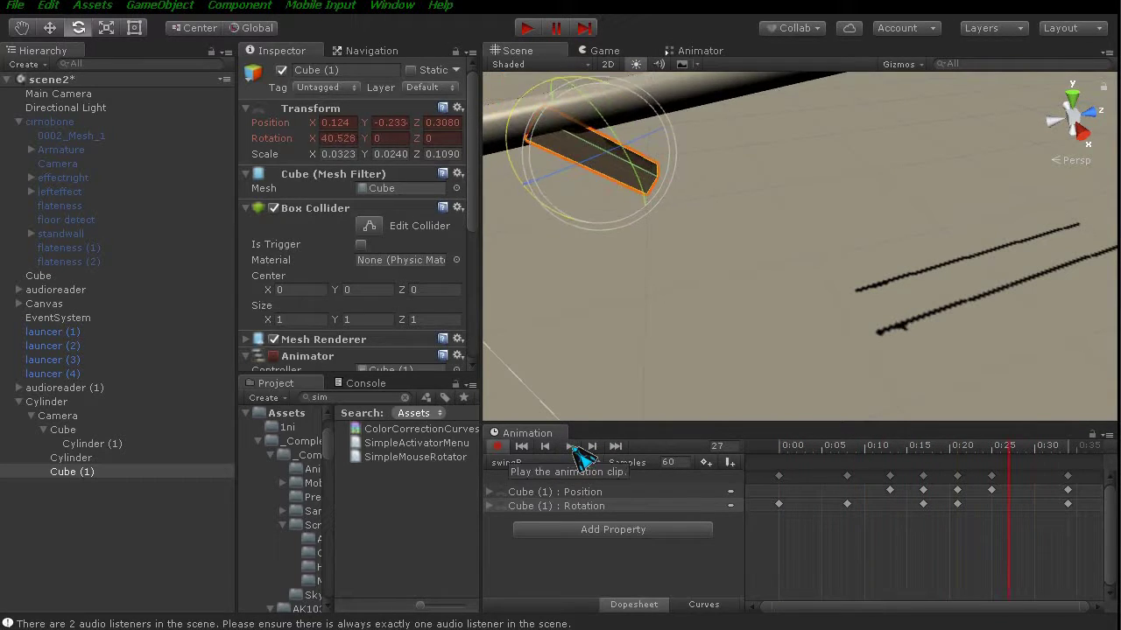
left_click(992, 489)
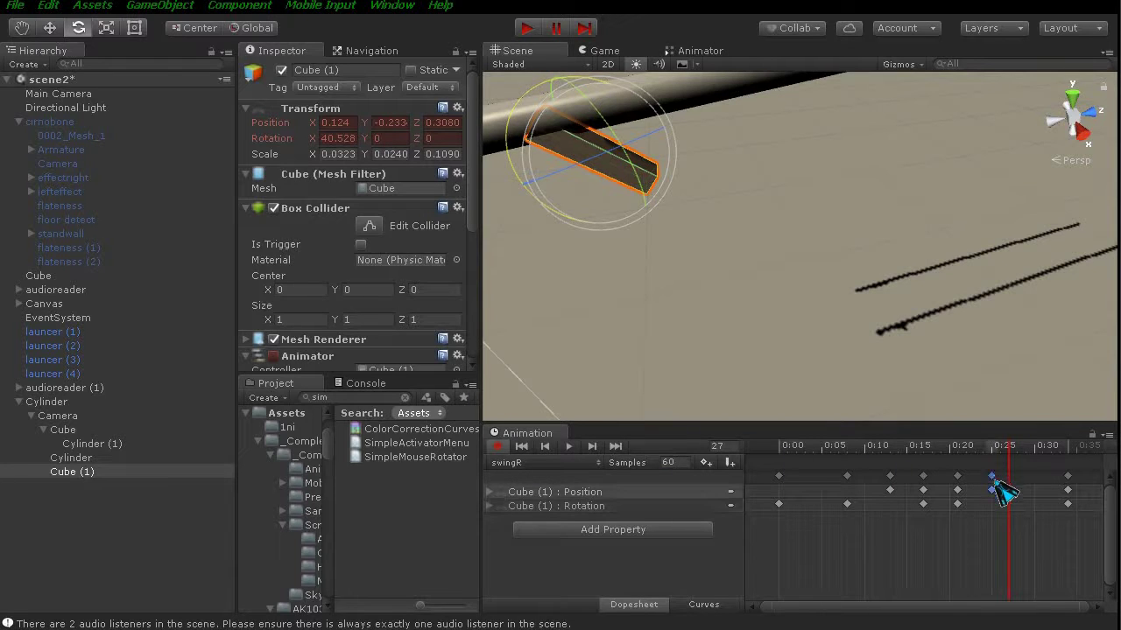
left_click(984, 455)
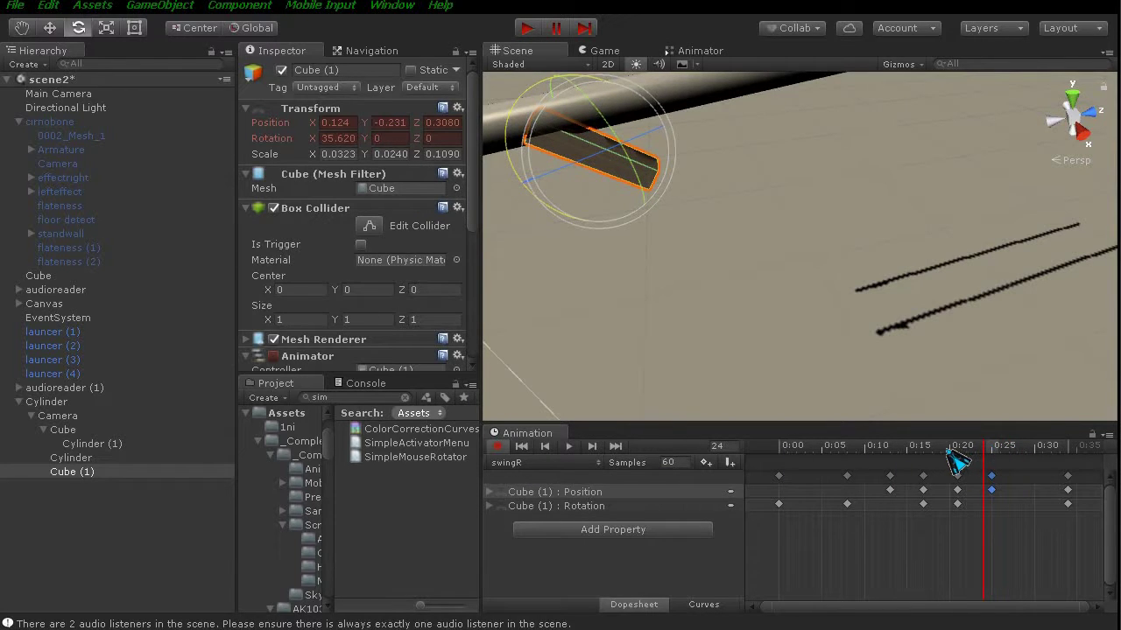
left_click(958, 451)
scroll(561, 239, "down", 5)
scroll(640, 251, "down", 3)
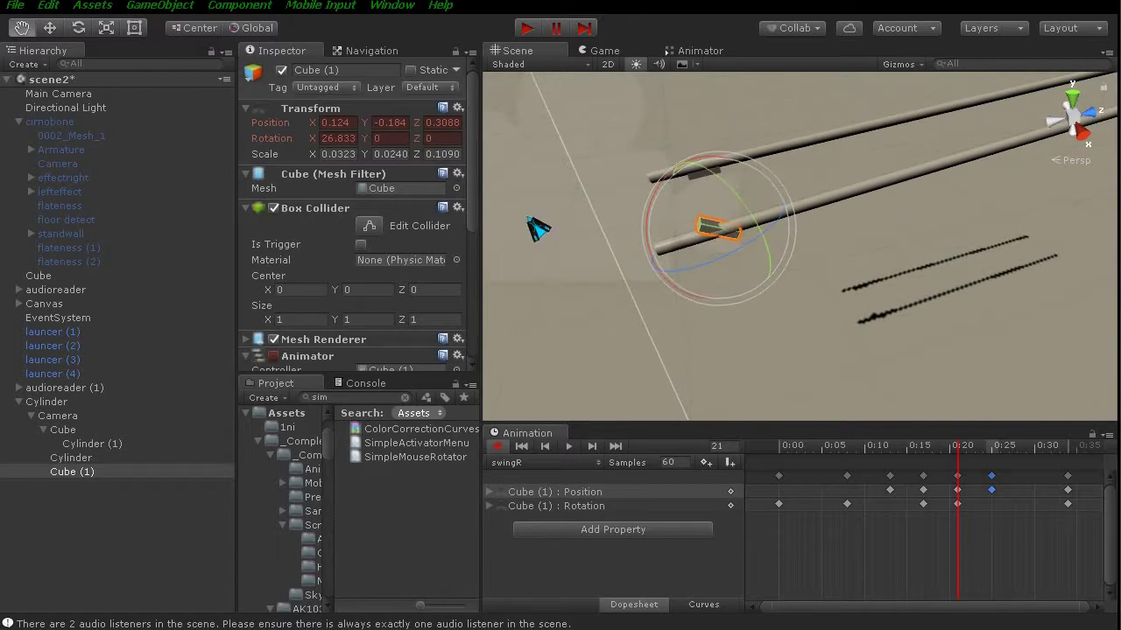
left_click(50, 27)
Slide Cube (1) right along the rail at frame 21 and replay swingR from the start.
left_click_drag(708, 226, 734, 244)
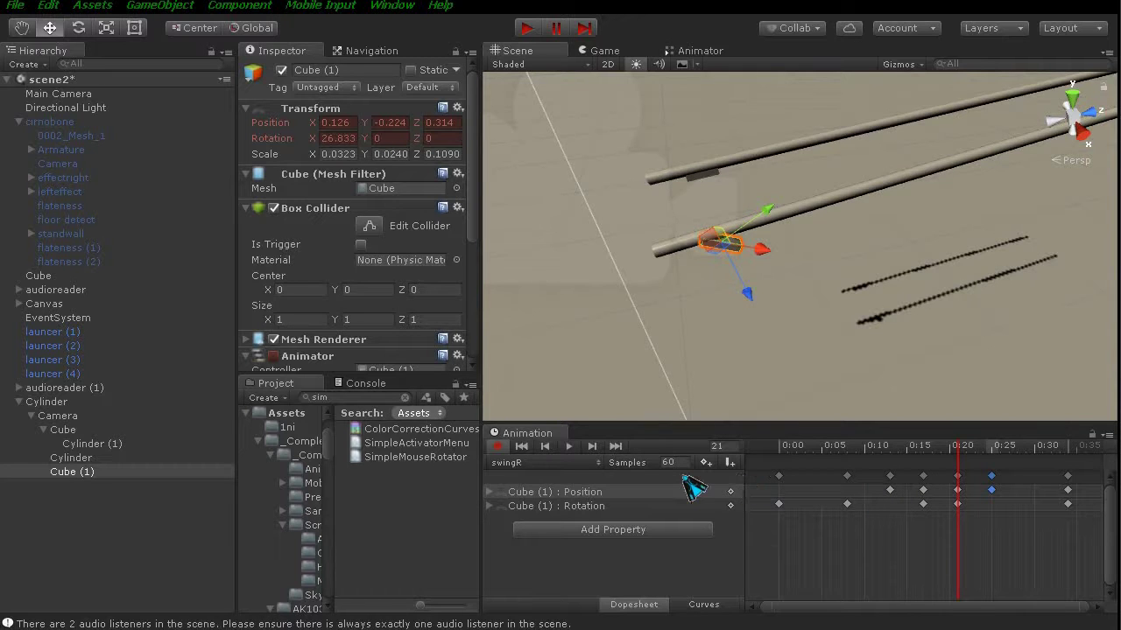
left_click(790, 446)
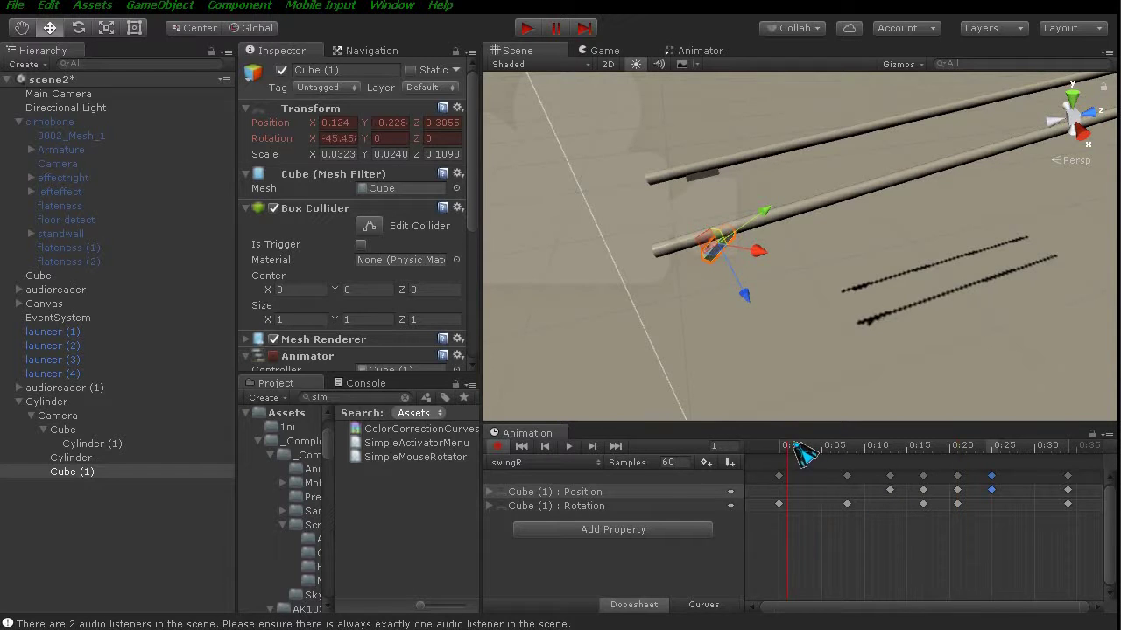
left_click(569, 446)
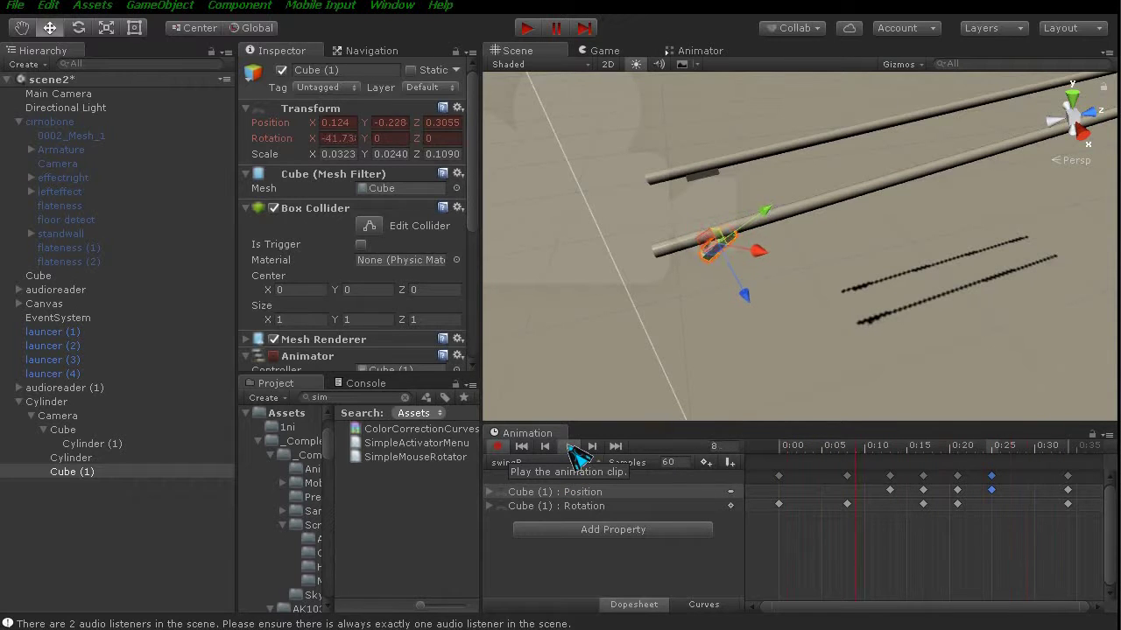
left_click(570, 446)
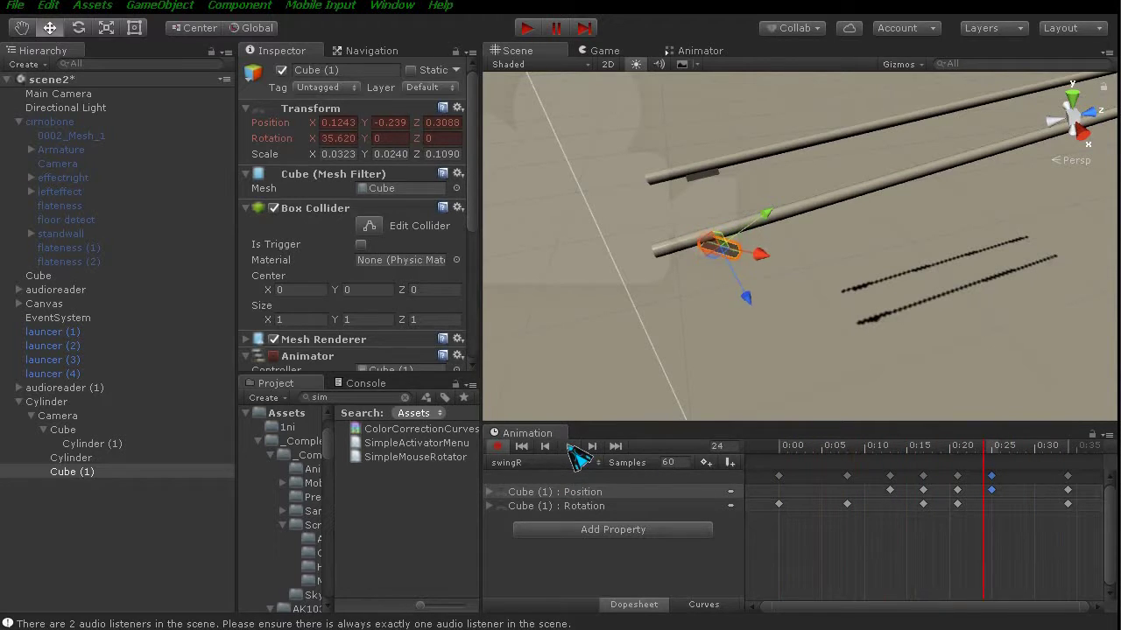
Adjust the 0:05 keyframes, replay the swing to check it, and leave recording mode.
left_click(855, 450)
left_click(847, 476)
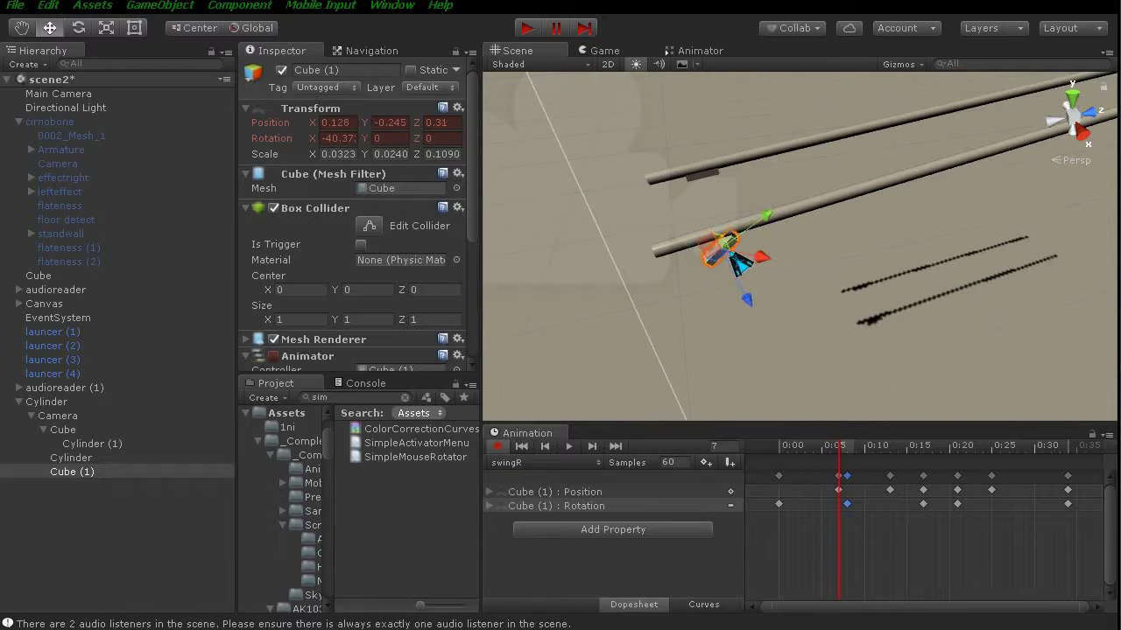
left_click(571, 447)
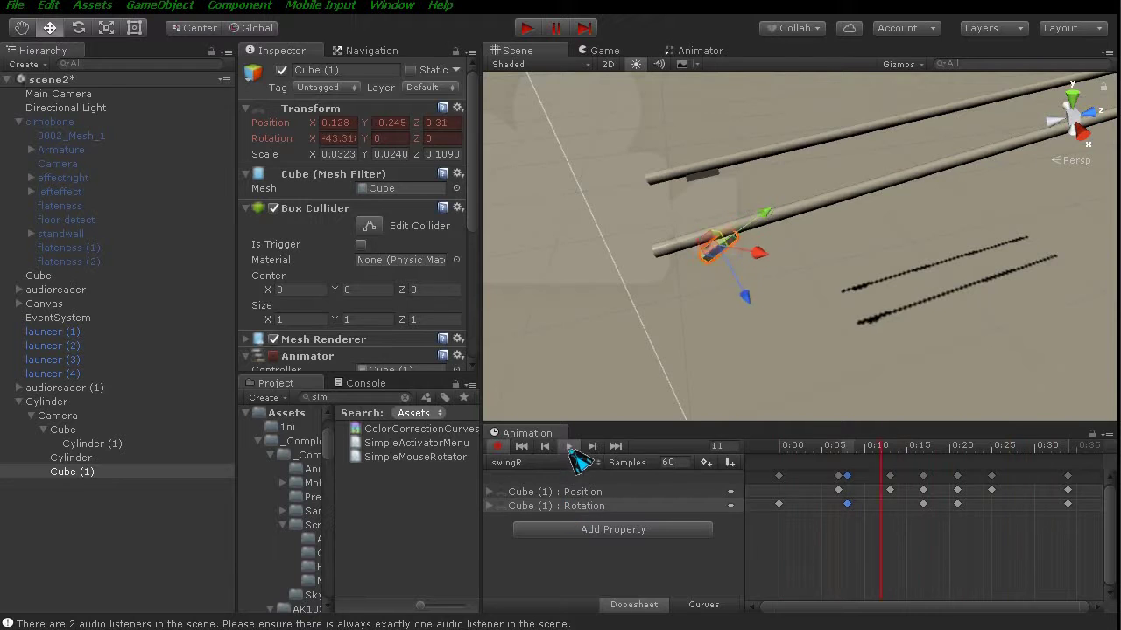
left_click(497, 446)
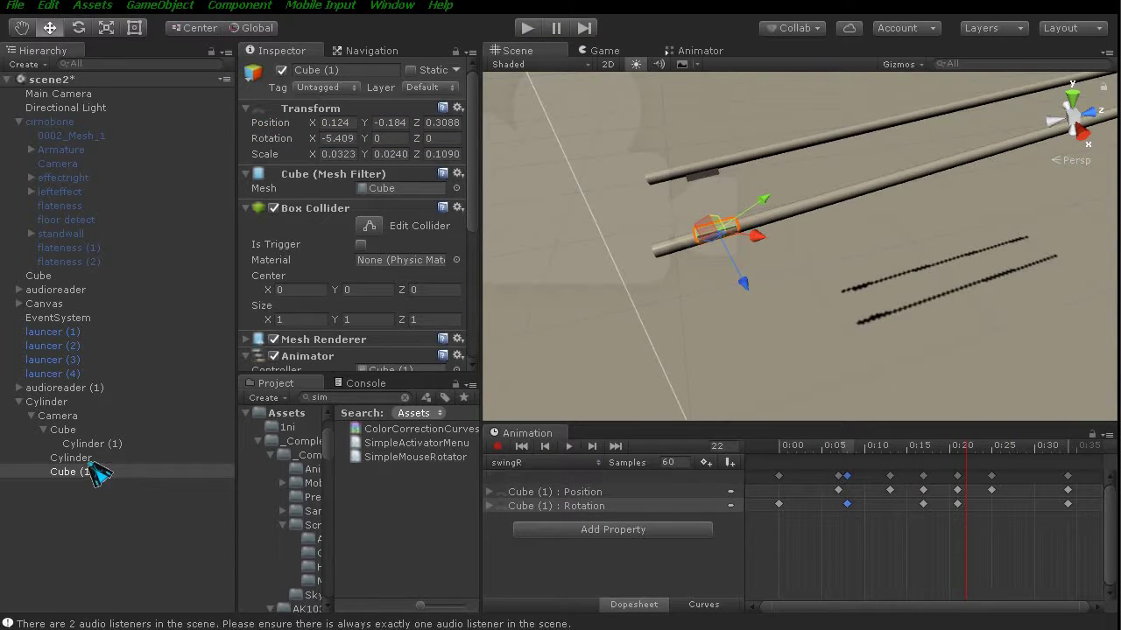
Parent the Cylinder under Cube (1) and add a Rigidbody set to Is Kinematic.
left_click_drag(87, 473, 80, 477)
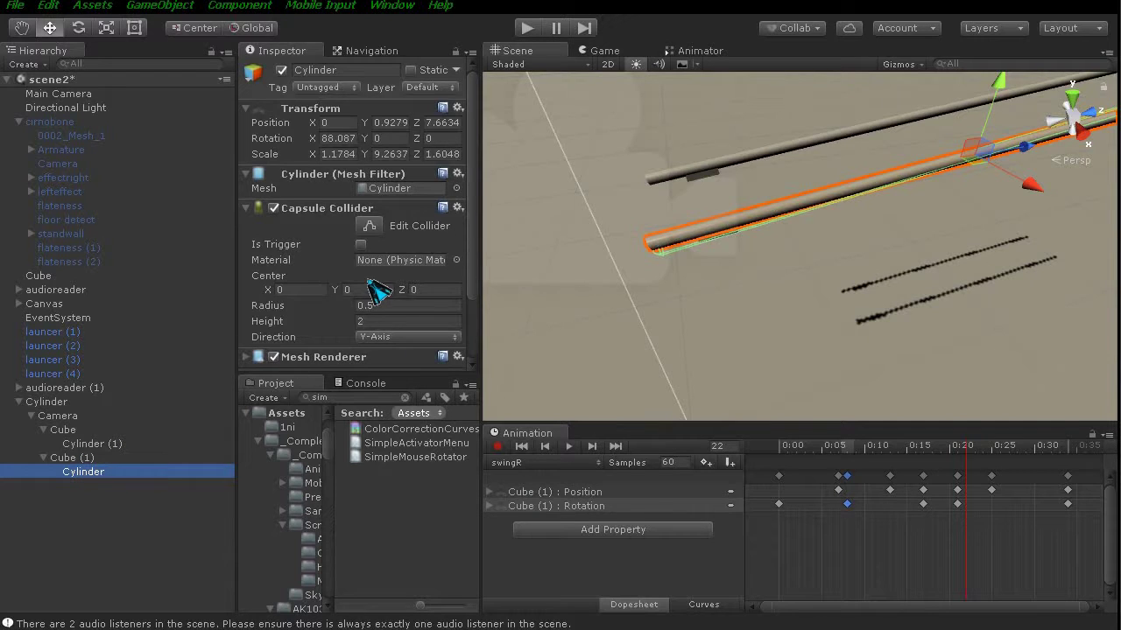
scroll(376, 295, "down", 3)
left_click(291, 350)
type("rig")
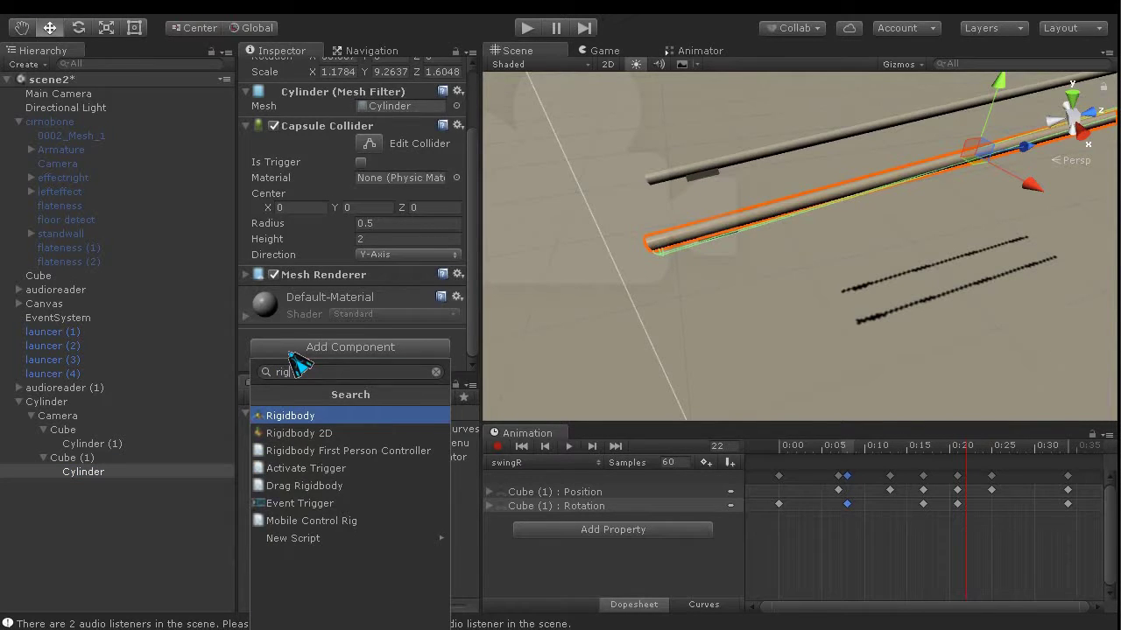
key("Return")
scroll(302, 357, "down", 6)
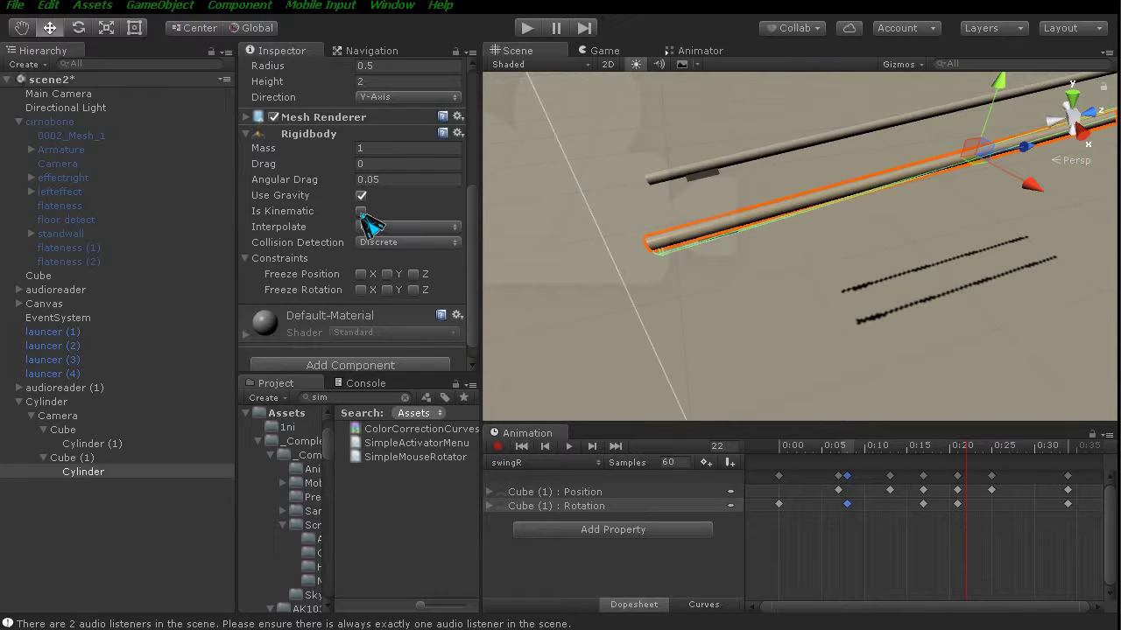
left_click(97, 444)
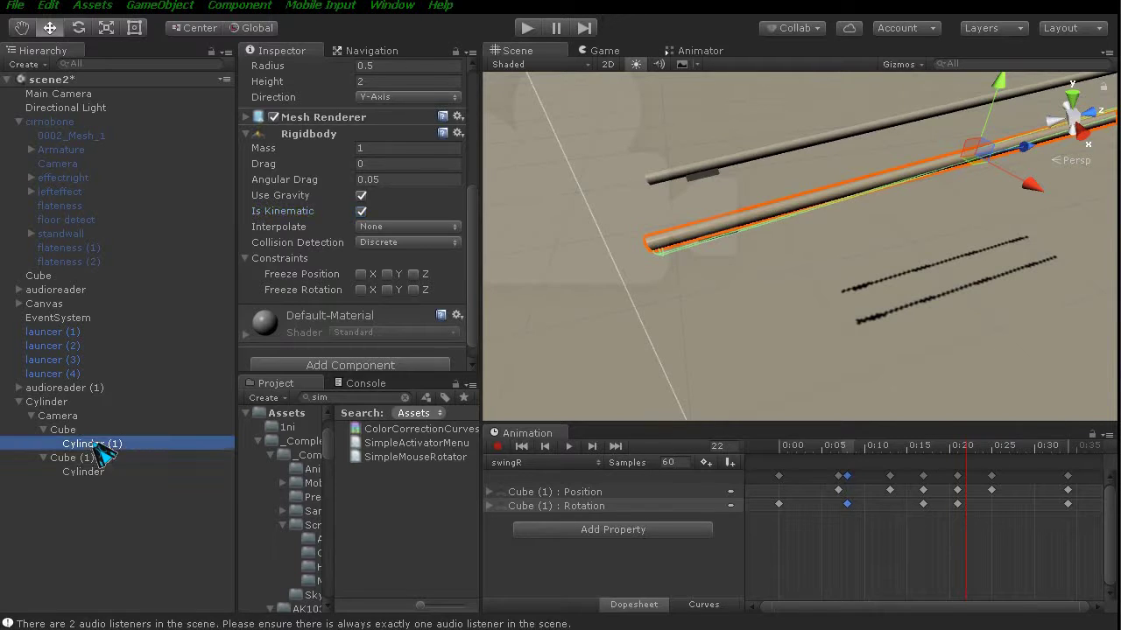
left_click(333, 348)
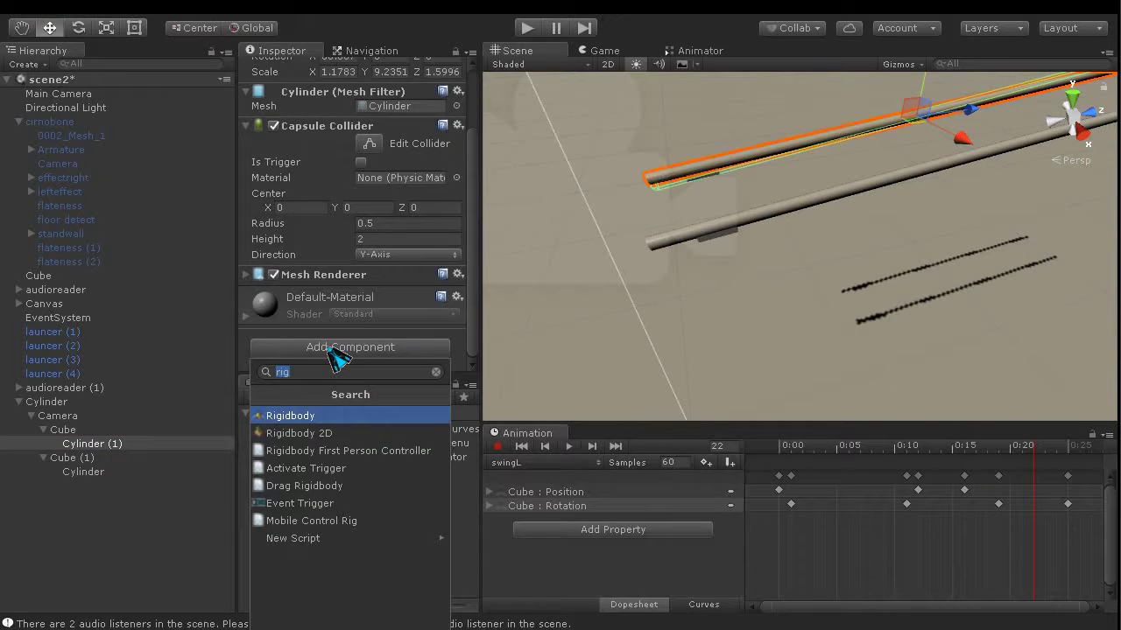
key("Return")
scroll(331, 328, "down", 5)
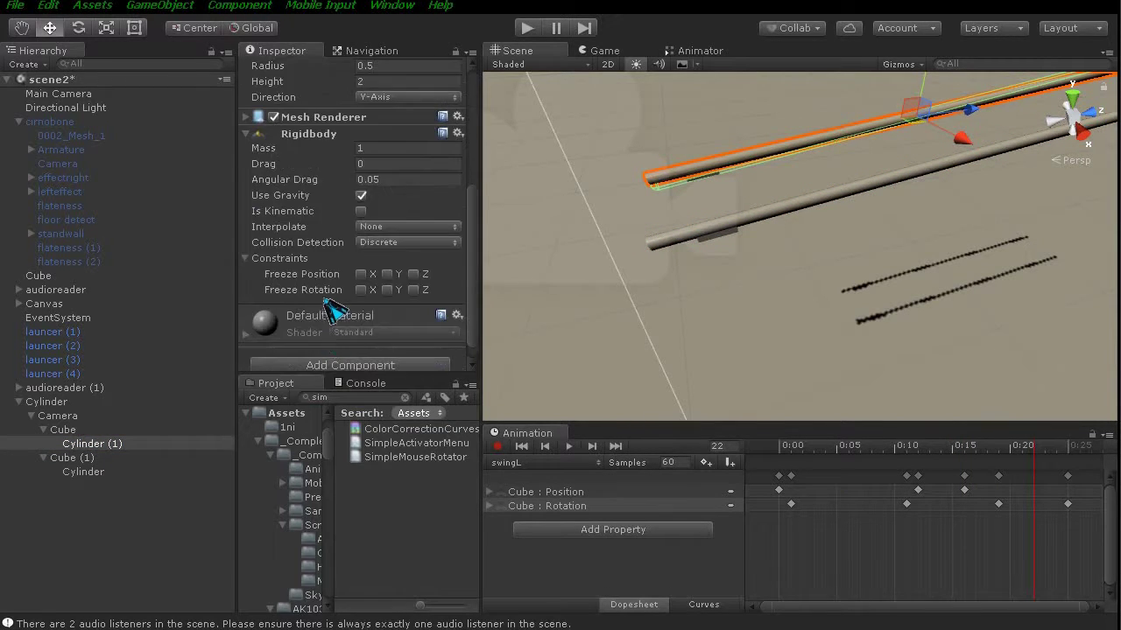
left_click(360, 211)
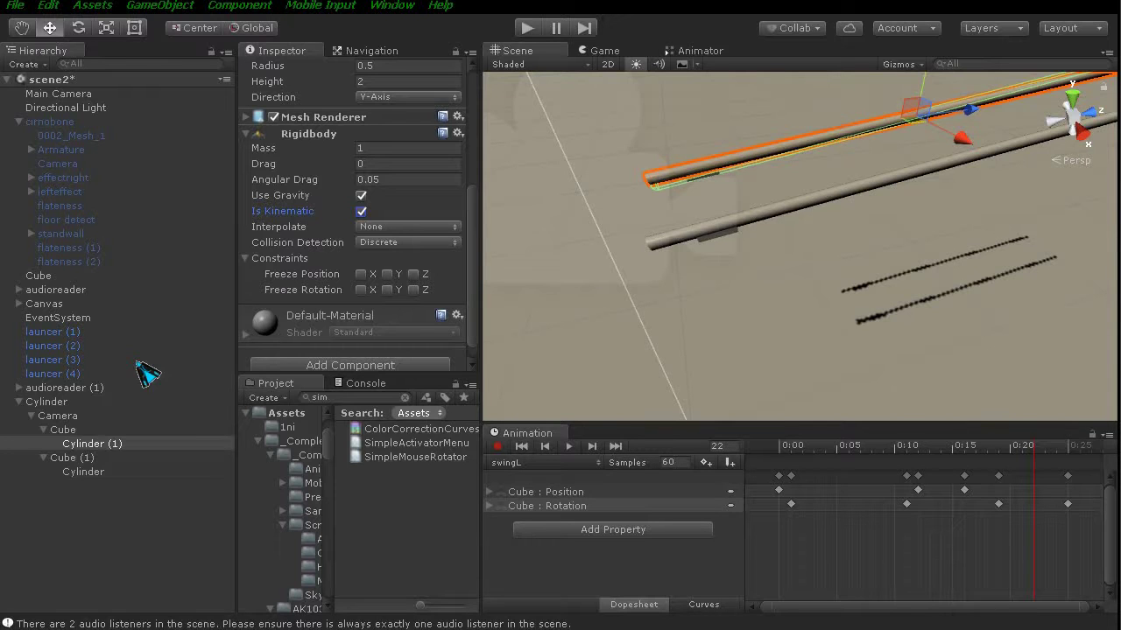
left_click(84, 430)
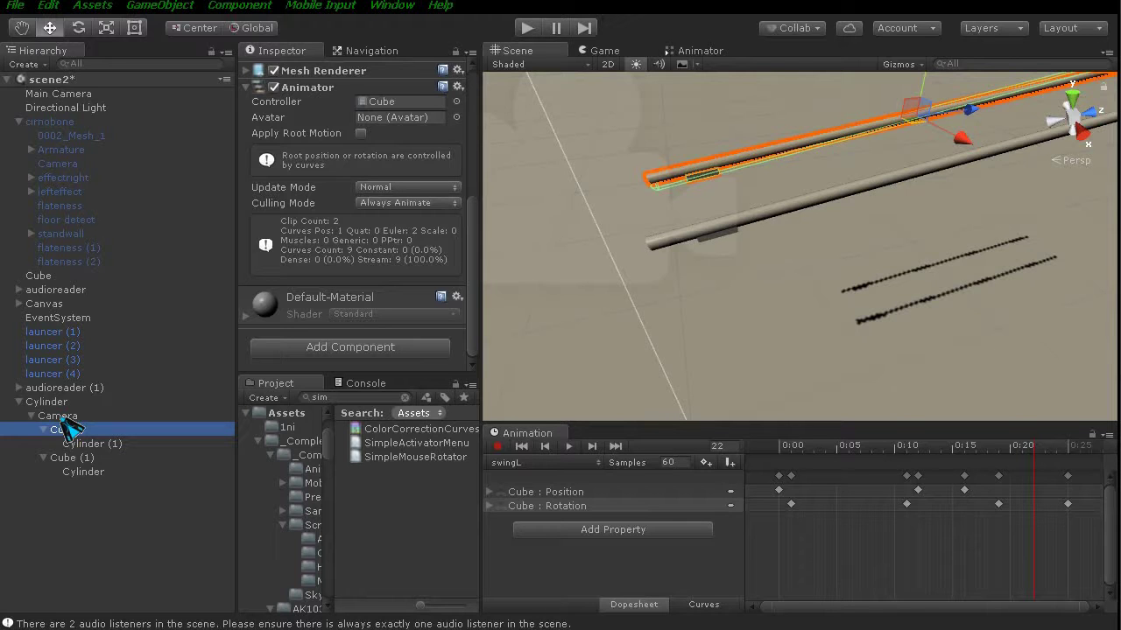
left_click(63, 418)
left_click(69, 430)
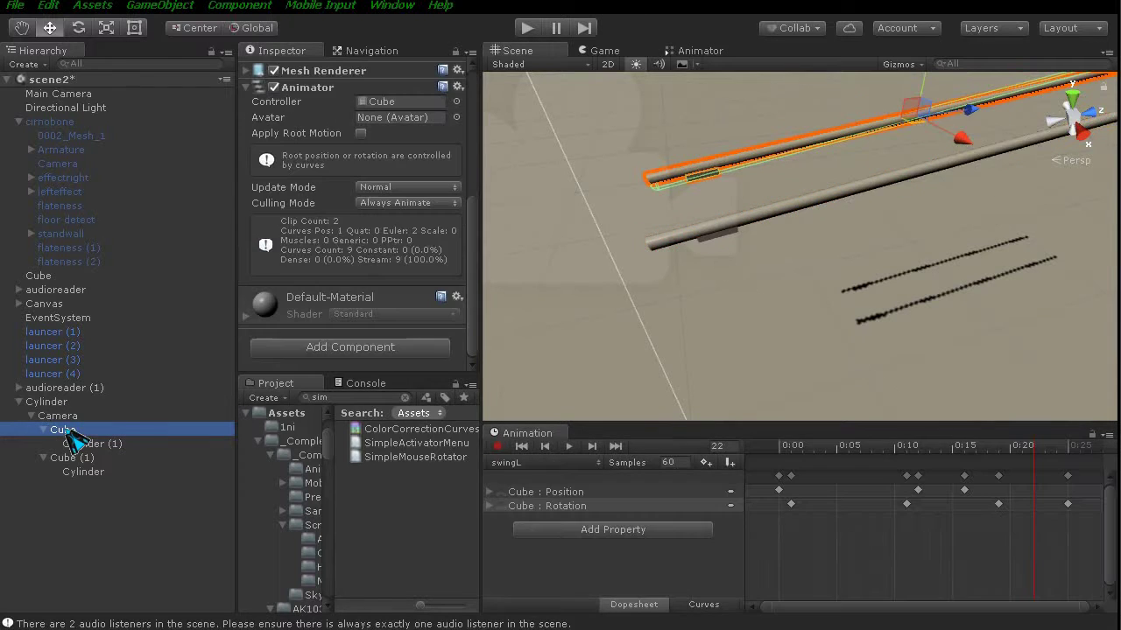
left_click(87, 444)
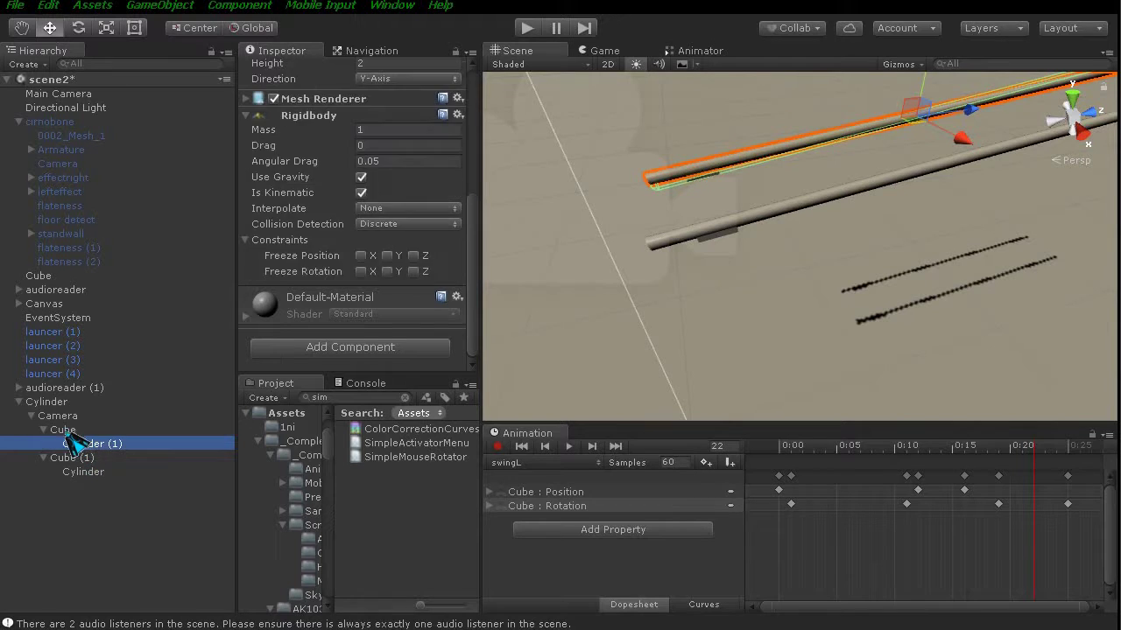
left_click(63, 417)
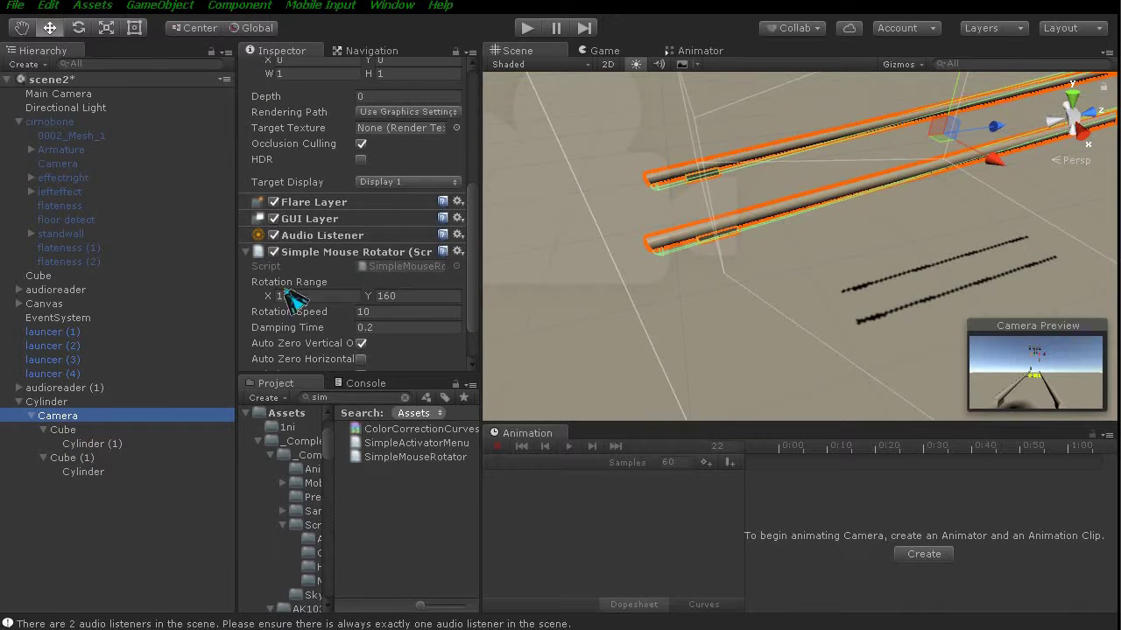
Clear the 'sim' Project search and navigate to Assets > stage > stage2.
scroll(368, 309, "down", 3)
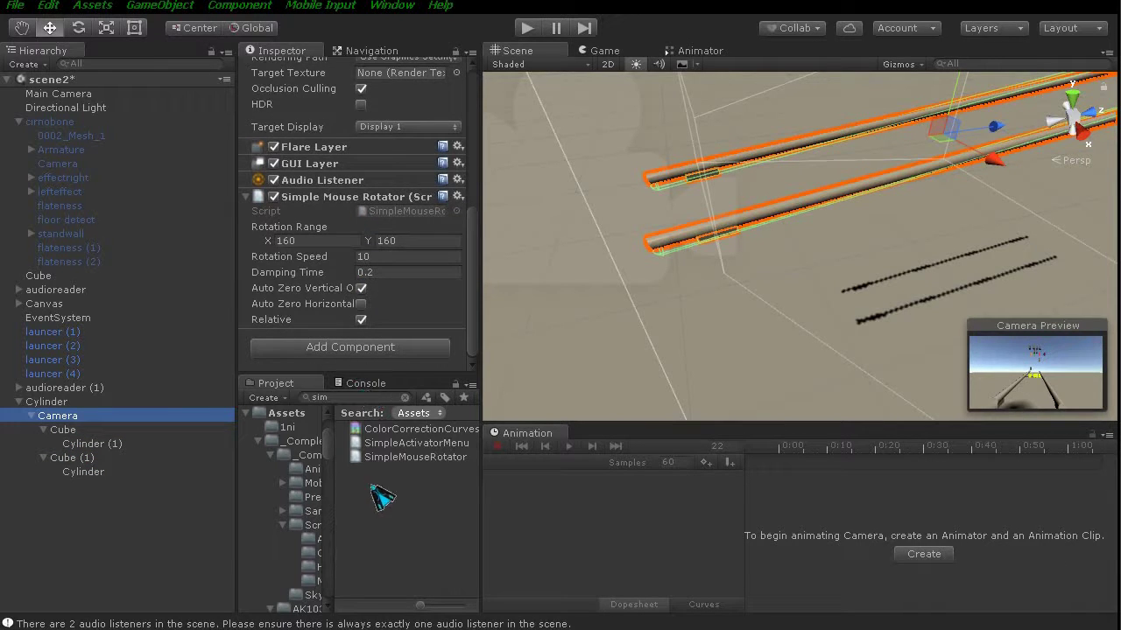
left_click(361, 398)
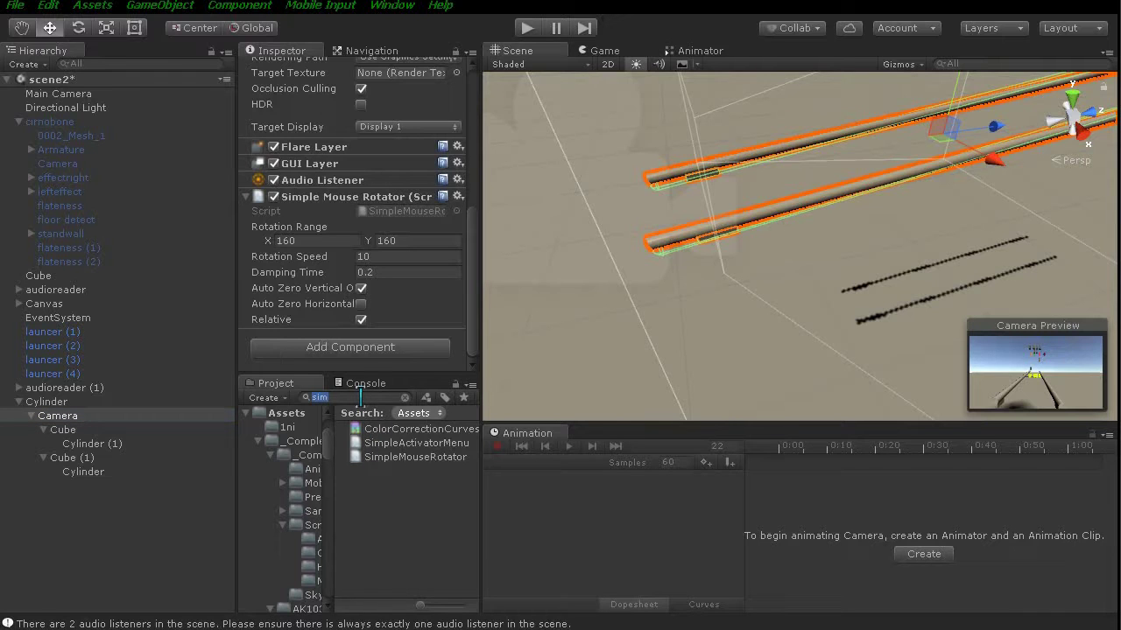
key("BackSpace")
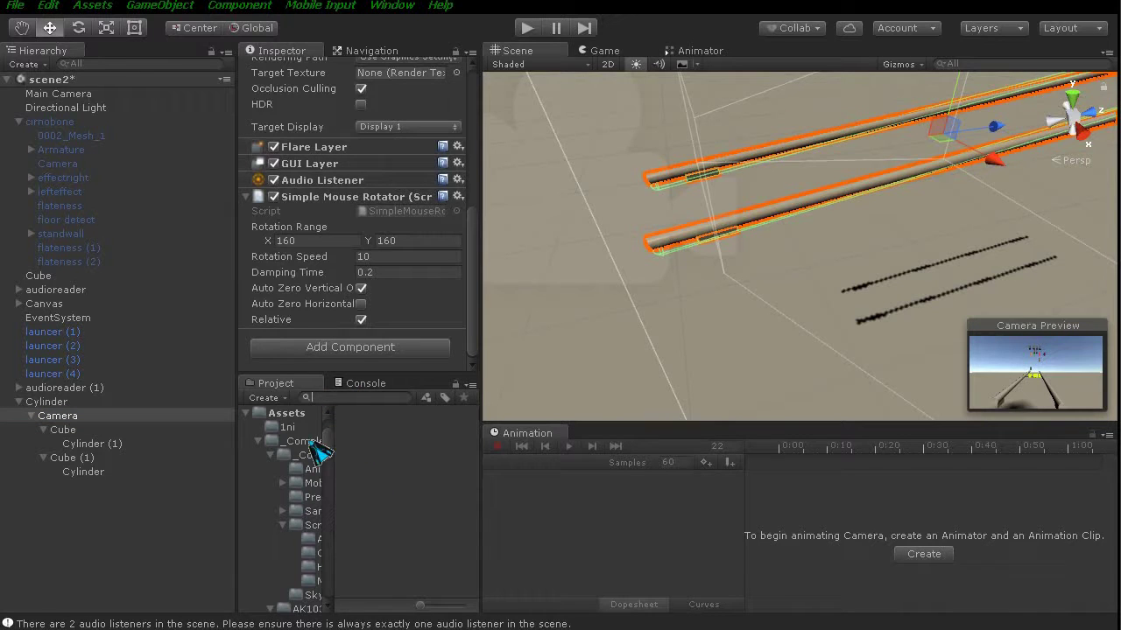
left_click(289, 415)
left_click(394, 527)
scroll(393, 534, "down", 3)
scroll(390, 525, "up", 1)
double_click(379, 507)
scroll(386, 517, "up", 1)
scroll(399, 521, "up", 1)
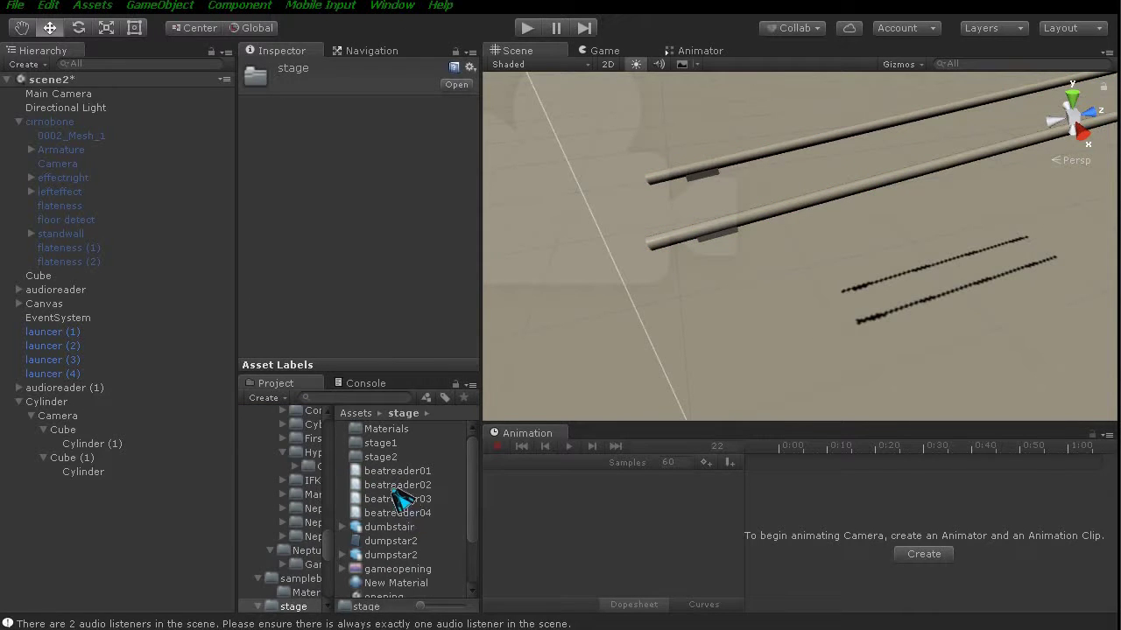
double_click(380, 457)
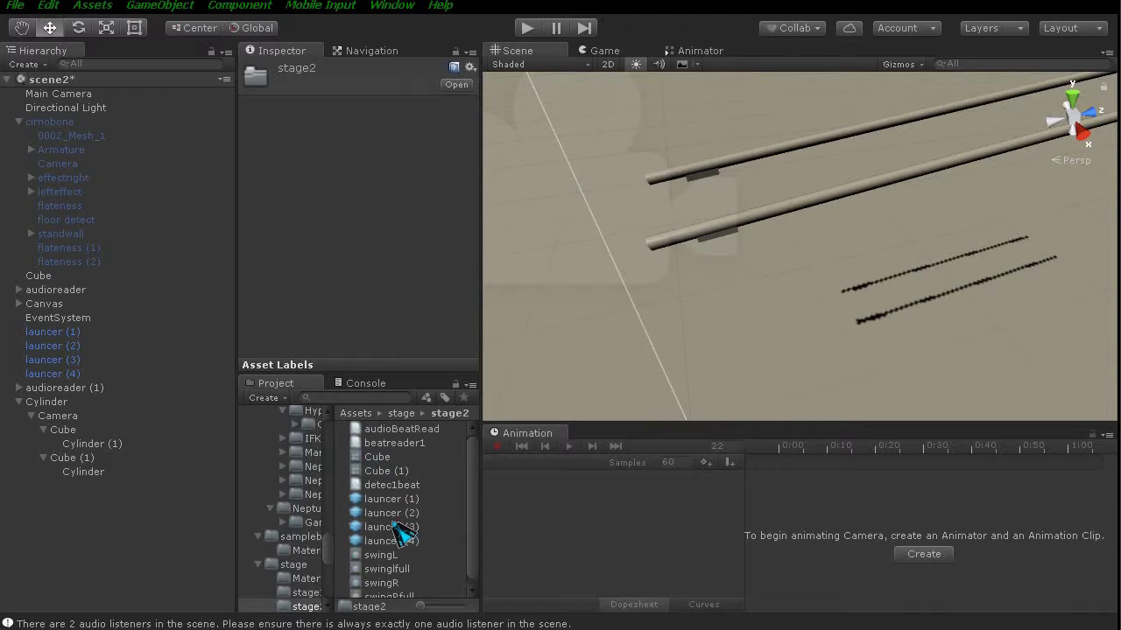
Create a C# script named beatswingg in stage2 and open it in MonoDevelop.
right_click(455, 515)
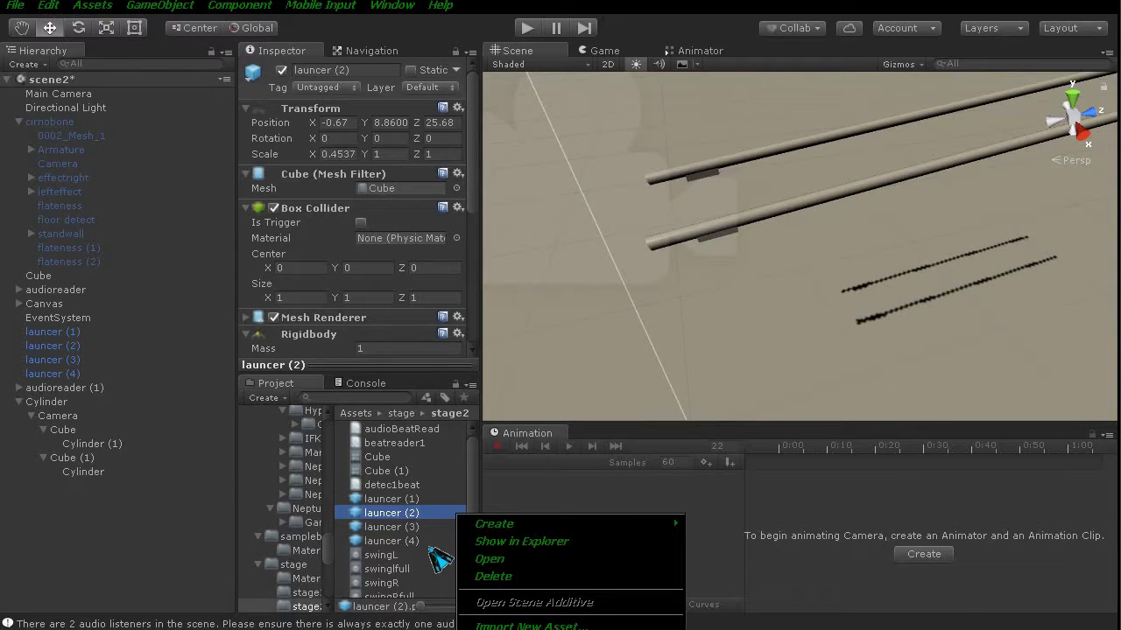
mouse_move(657, 518)
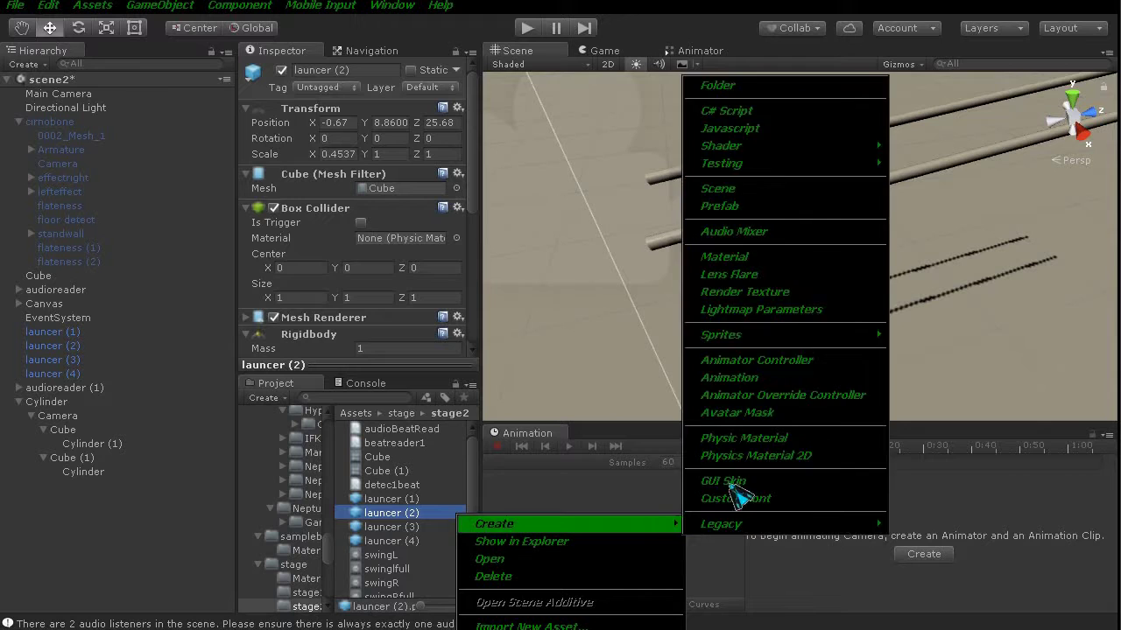
left_click(774, 114)
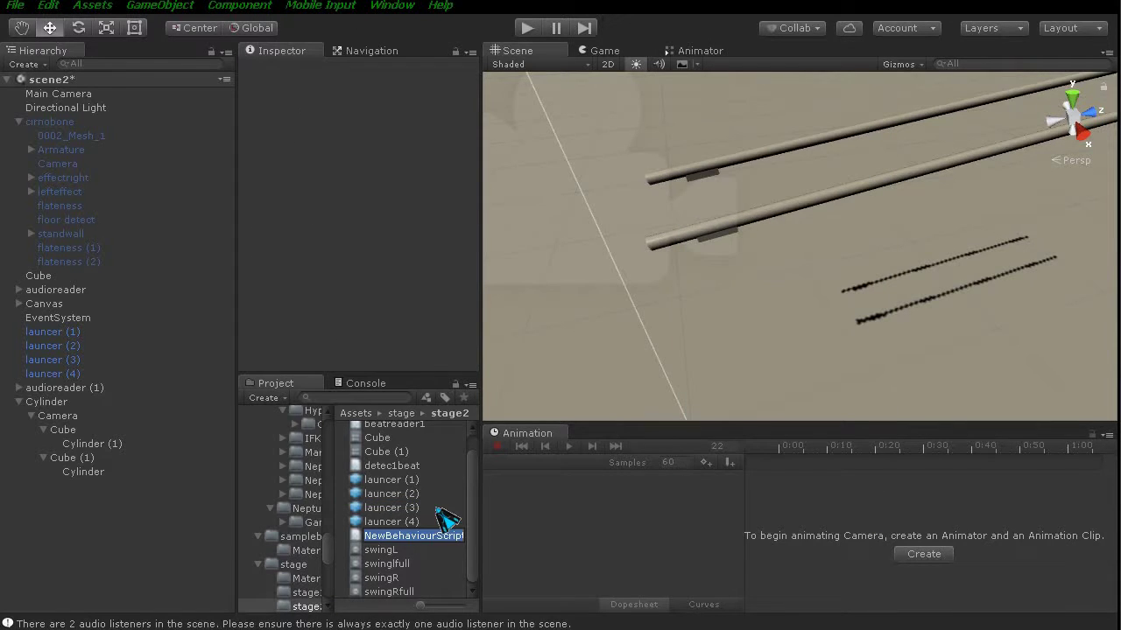
type("beatswingg")
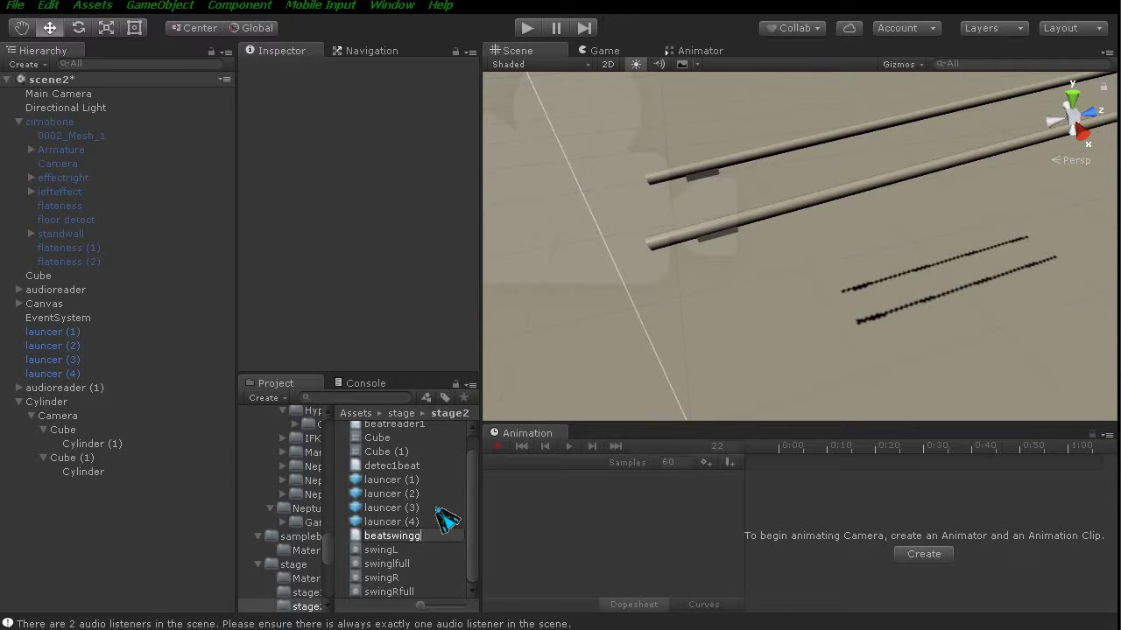
key("Return")
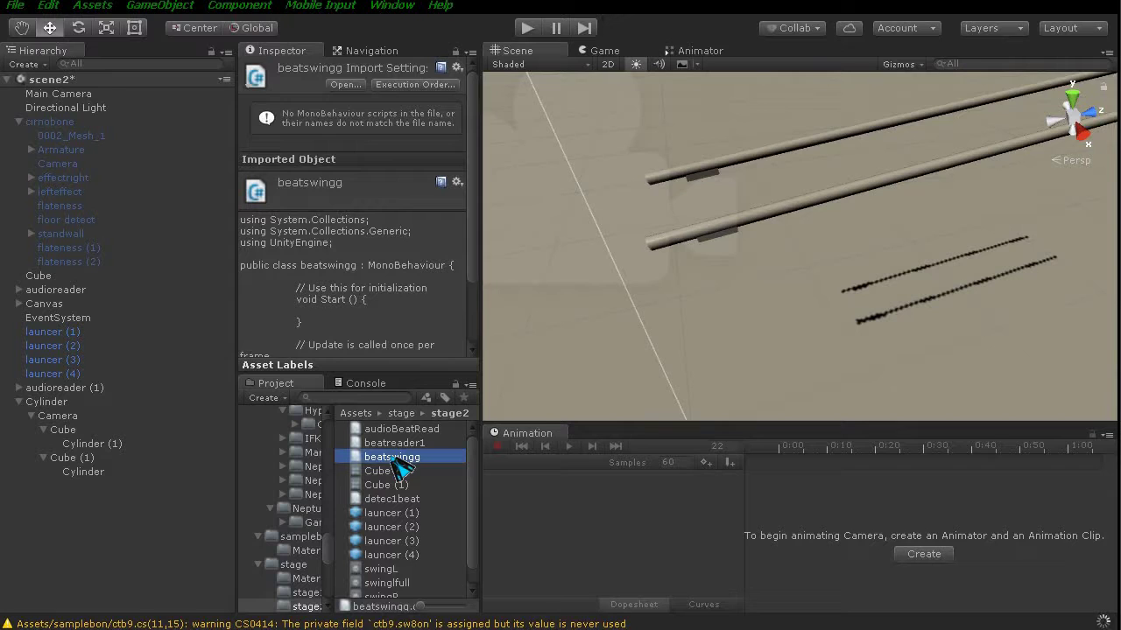
double_click(394, 458)
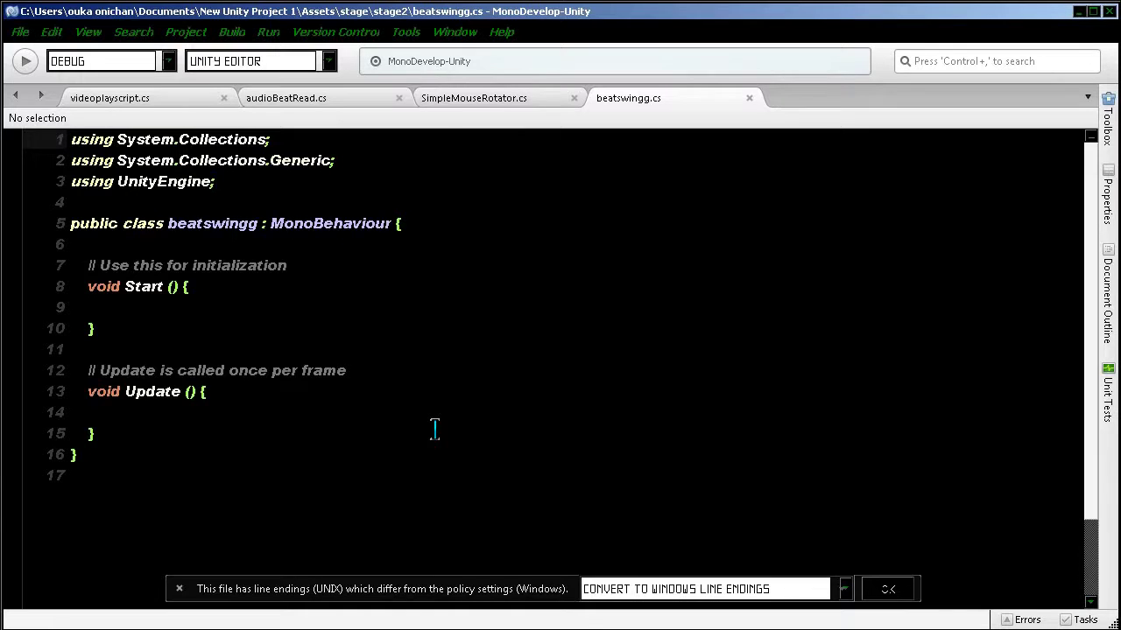
Move the class, Start and Update opening braces onto their own lines.
left_click(391, 223)
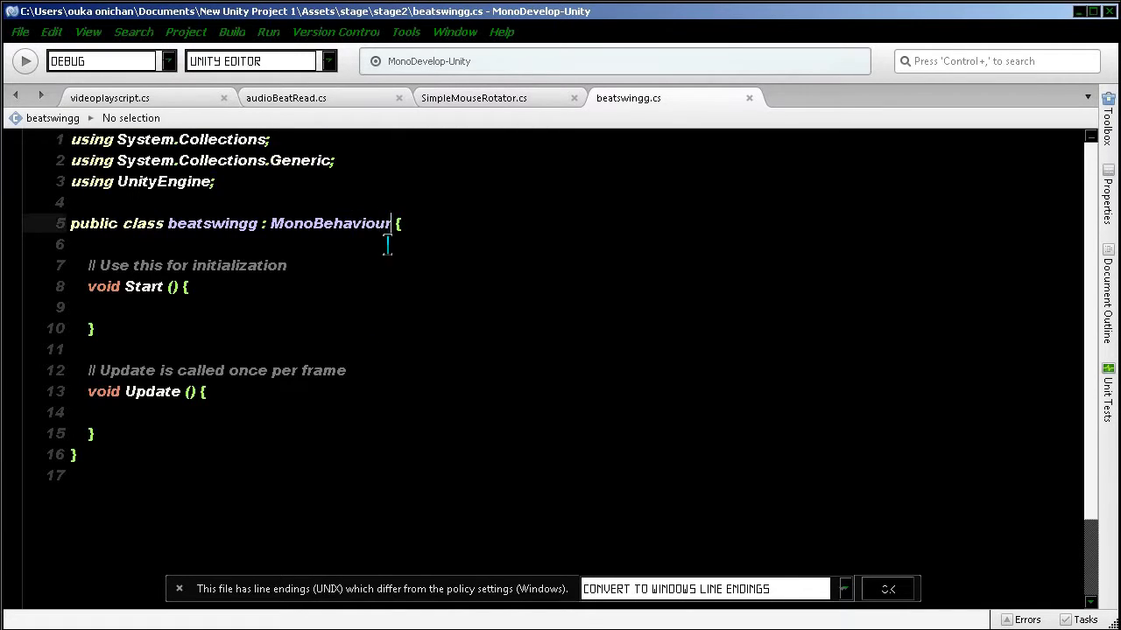
key("Return")
left_click(180, 307)
key("Return")
left_click(198, 434)
key("Return")
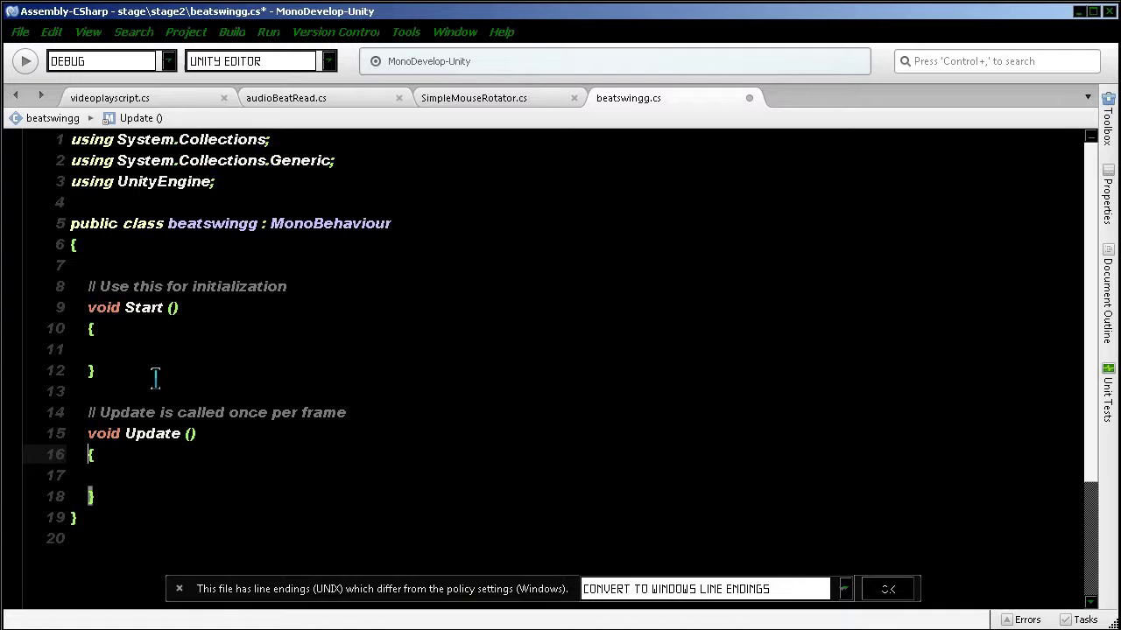
Declare 'public Animator animeR;' and 'public Animator animeL;' at the top of the class.
left_click(127, 267)
type("public")
key("Escape")
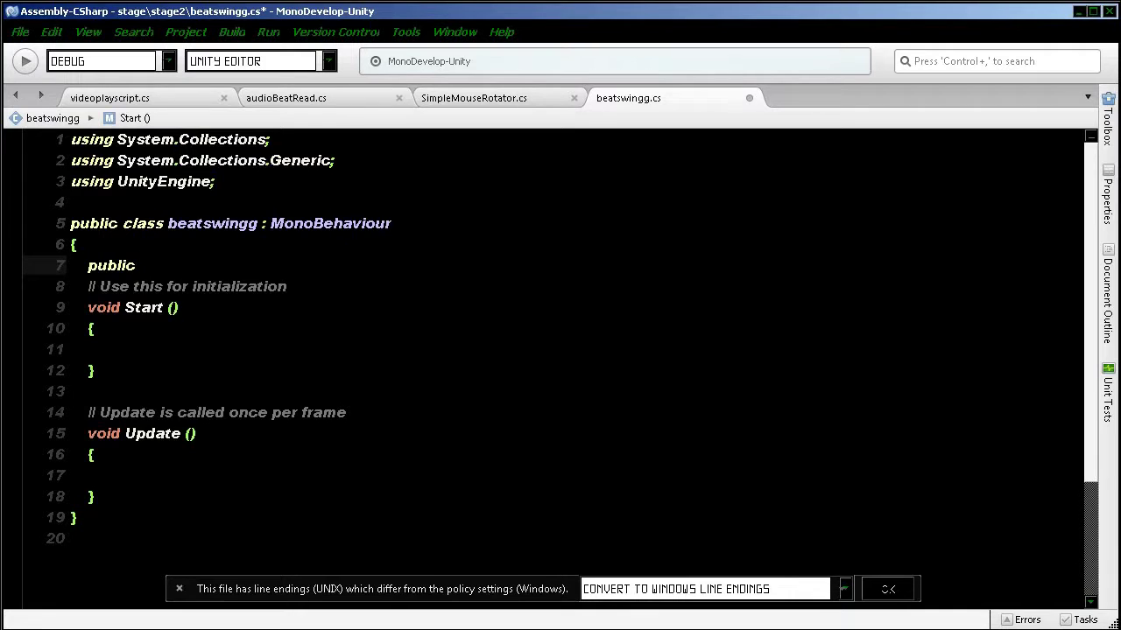
type("an")
key("BackSpace")
key("BackSpace")
type("animator")
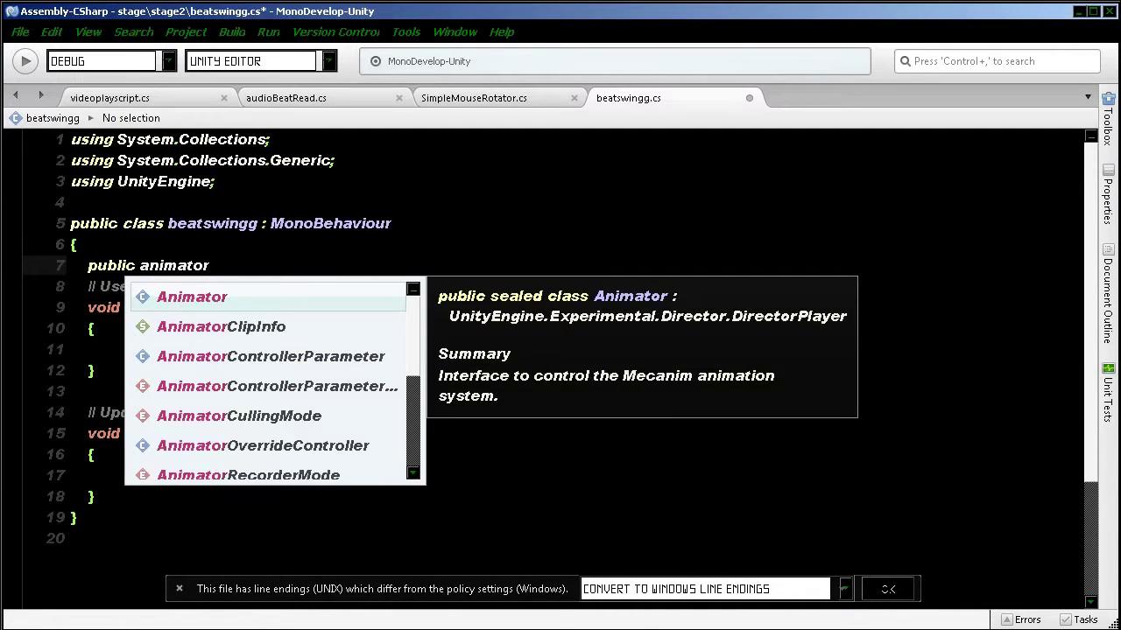
key("Return")
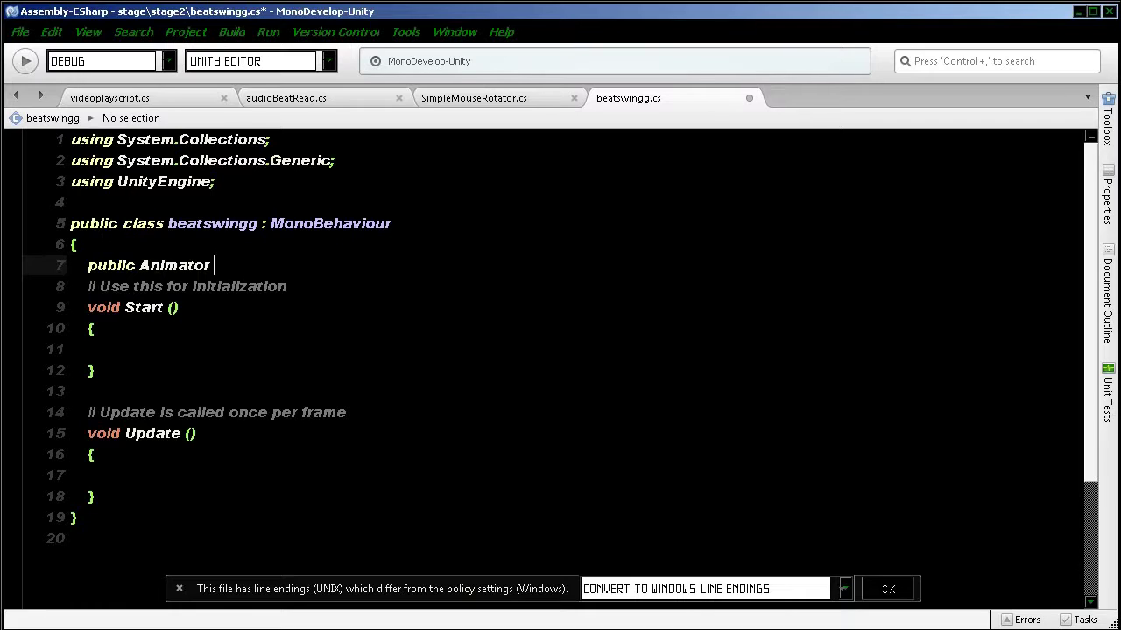
type("animeR;")
key("Return")
type("publ")
key("Return")
type("Animator animeL;")
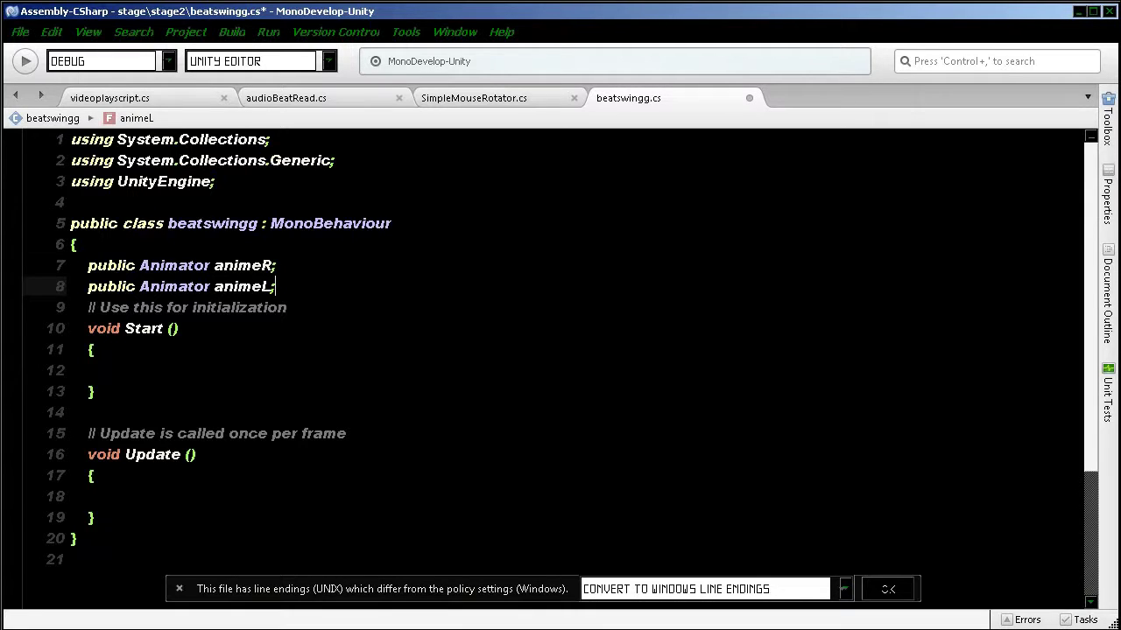
key("Down")
key("Down")
key("Down")
key("Down")
key("Down")
key("Down")
key("Down")
key("Down")
key("Down")
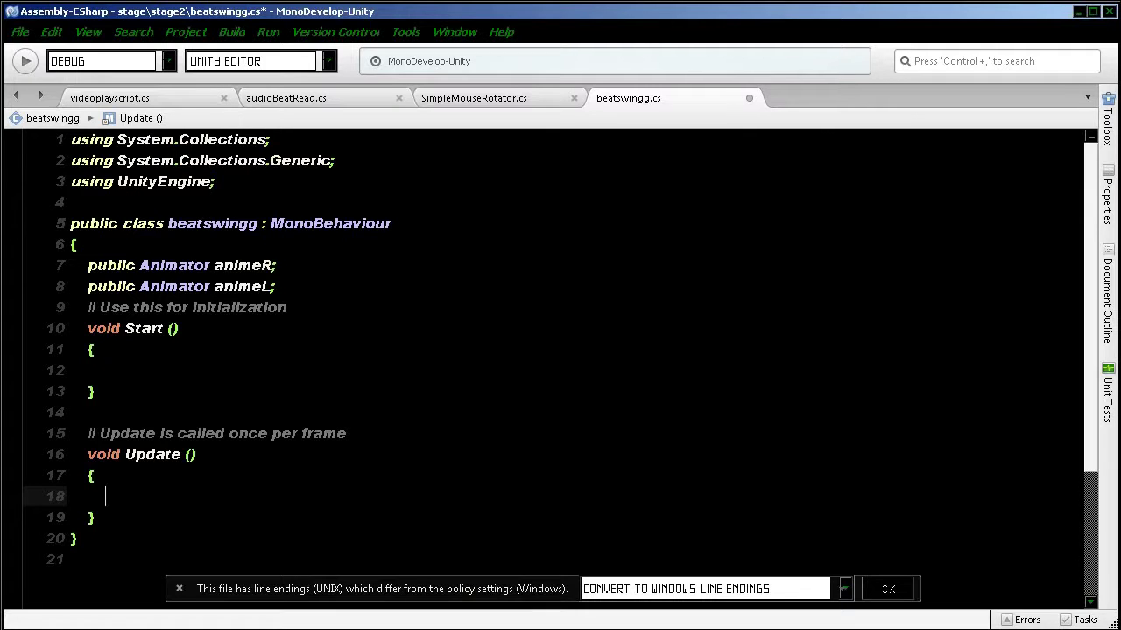
Add an if (Input.GetKeyDown(KeyCode.A)) check with an opening brace in Update.
type("an")
key("BackSpace")
key("BackSpace")
type("if")
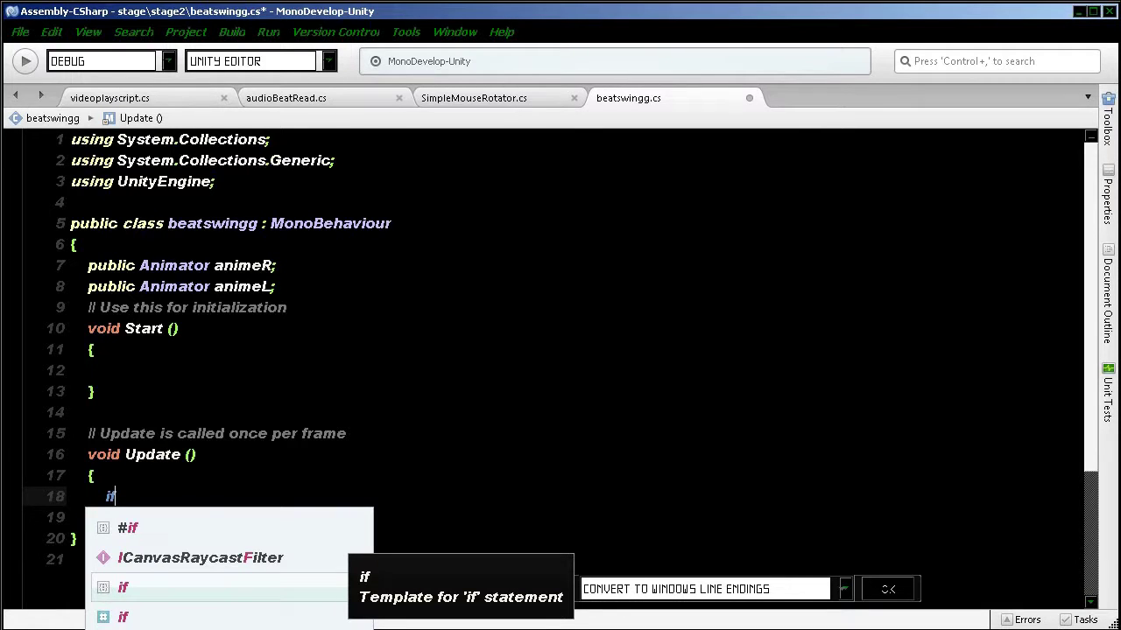
key("Escape")
type("(Input")
key("Escape")
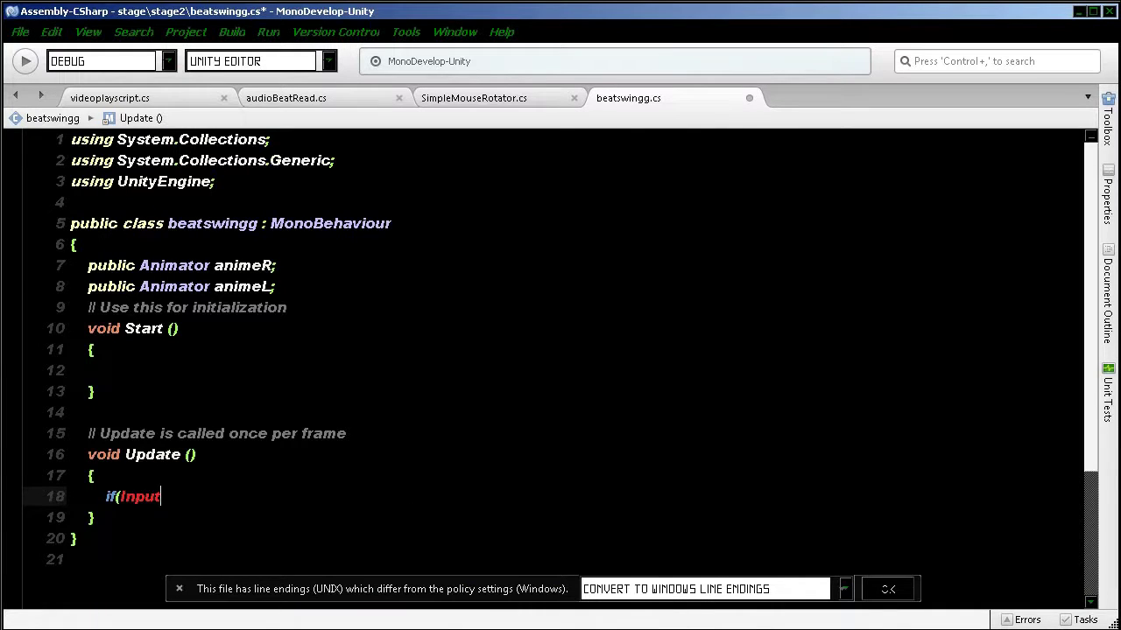
type(".Get")
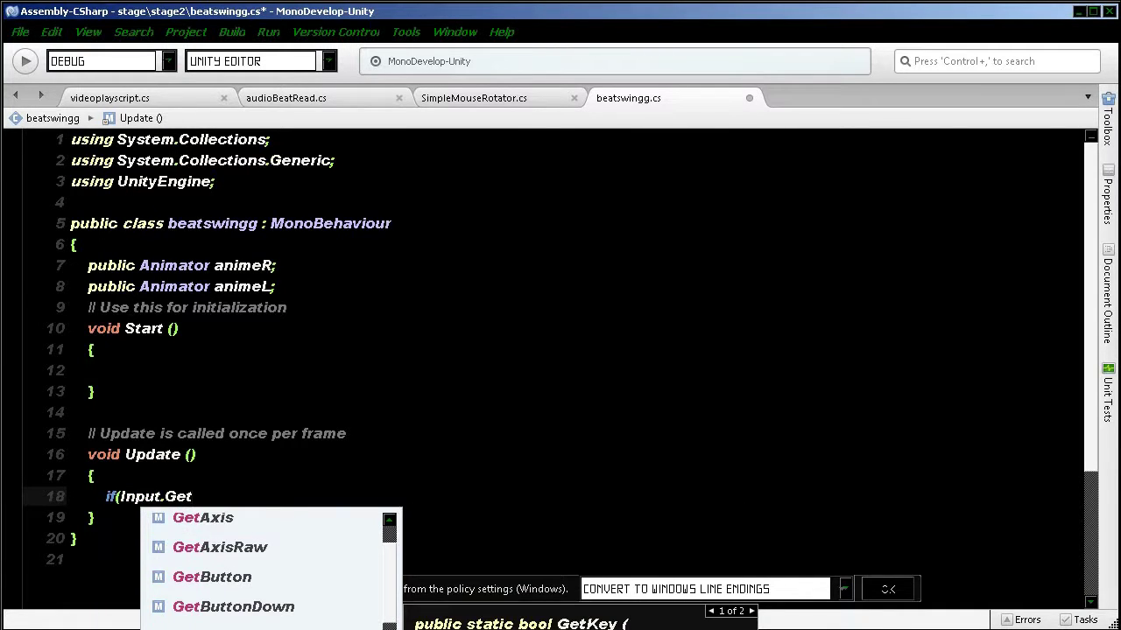
type("keydown")
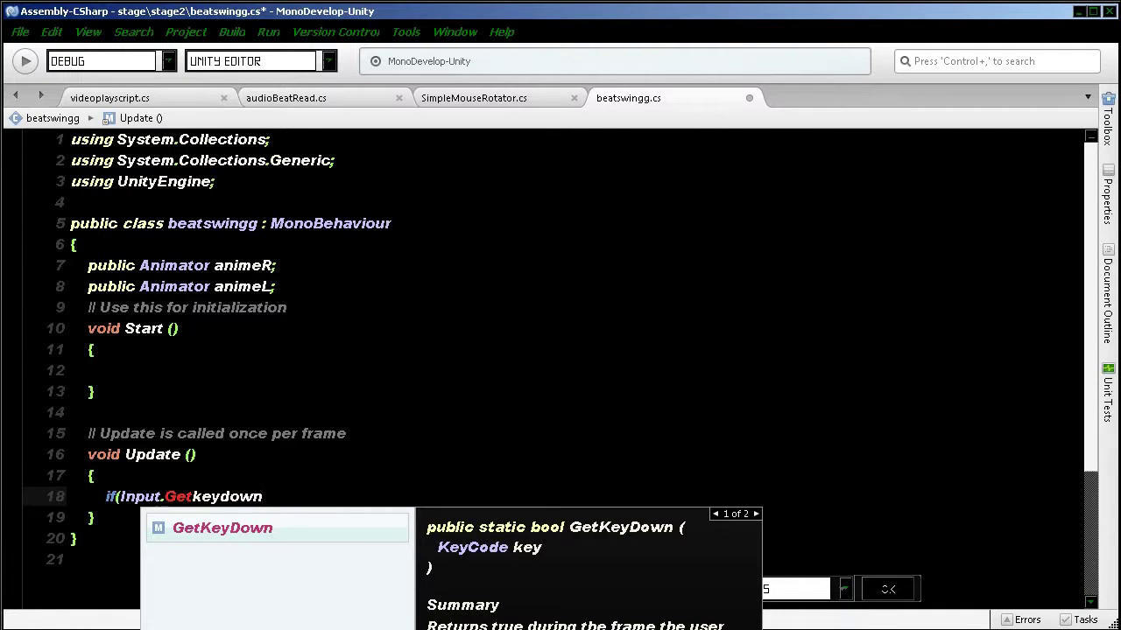
type("(ke")
key("Return")
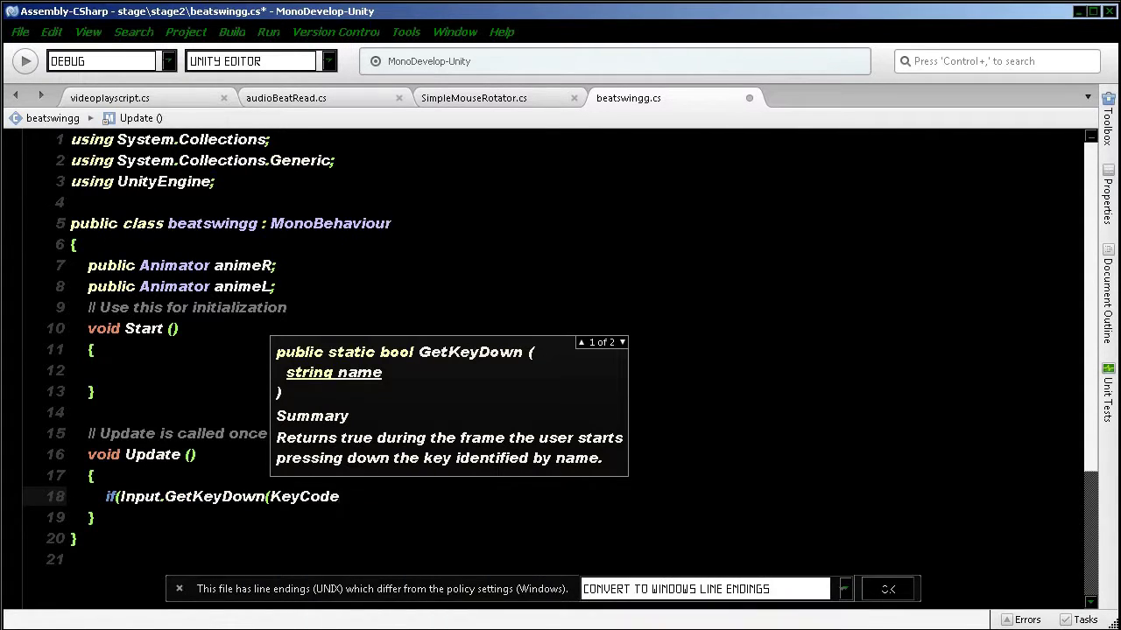
type(".a")
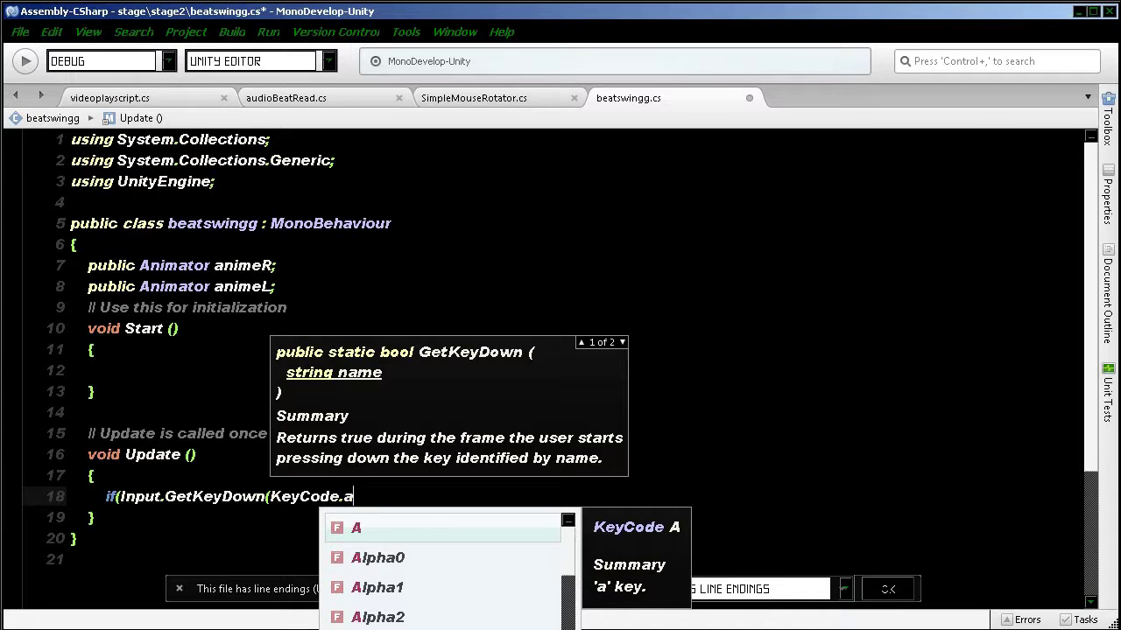
key("Return")
type("))")
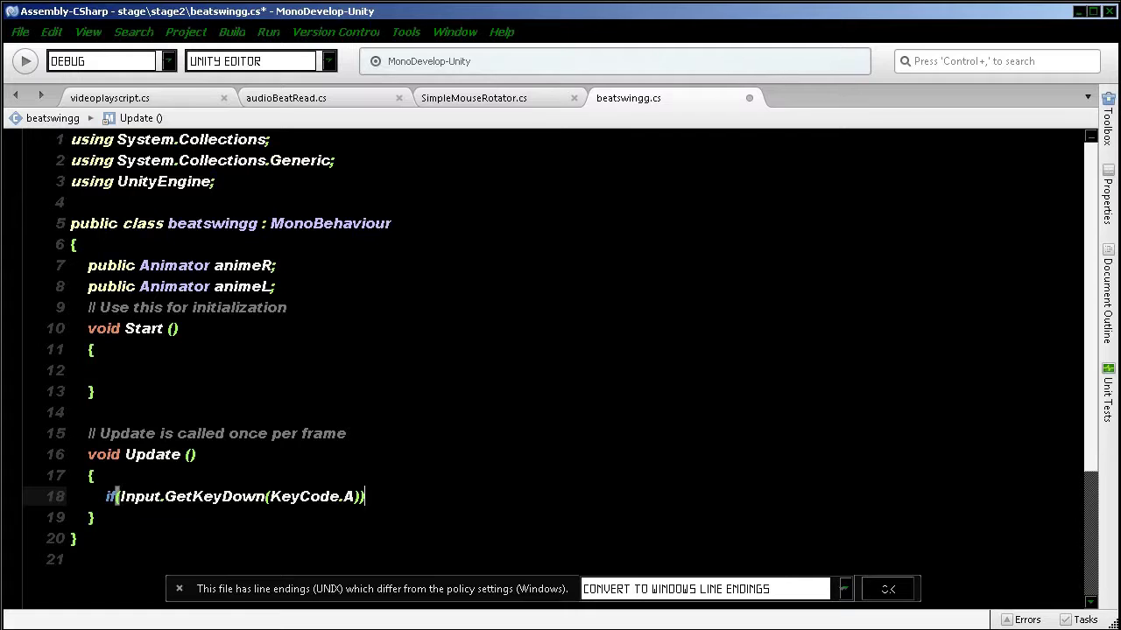
key("Return")
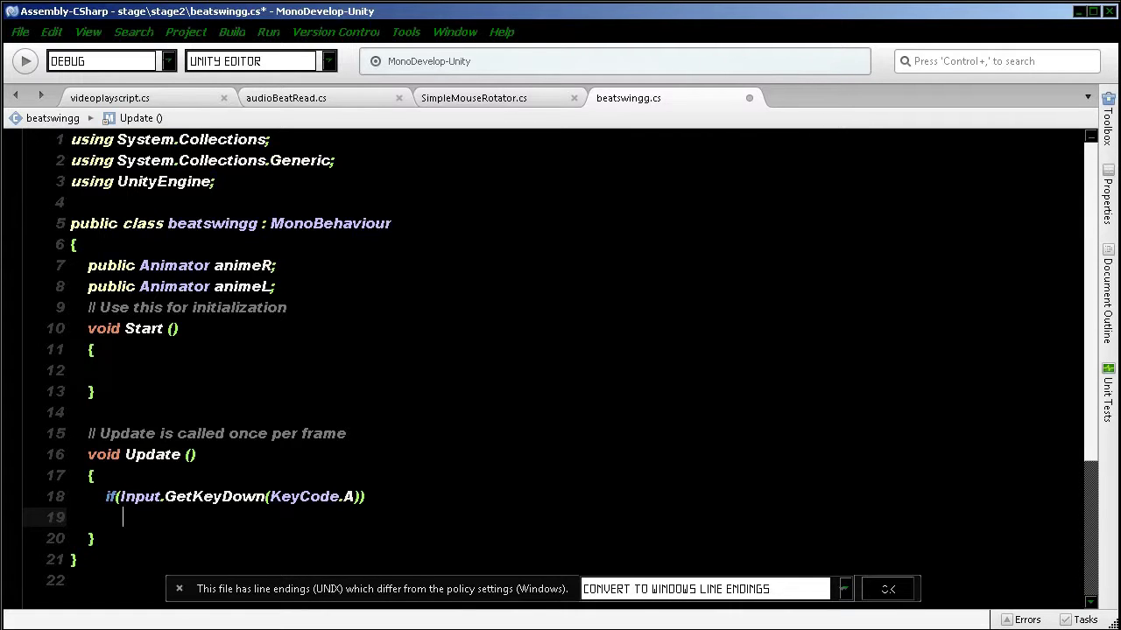
type("{")
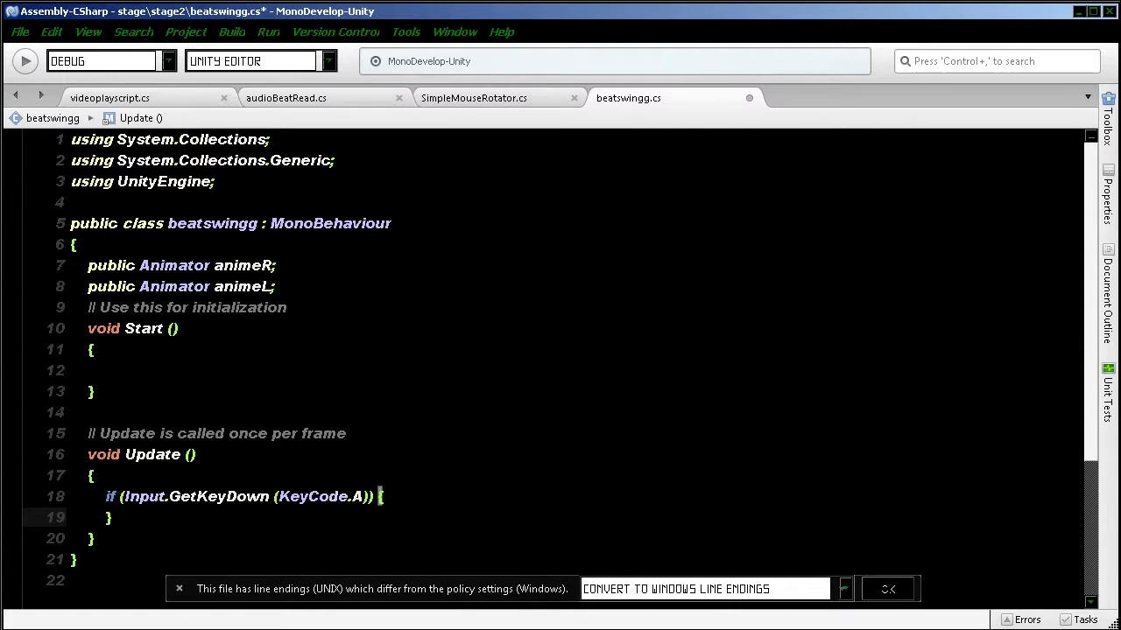
key("ctrl+z")
key("Return")
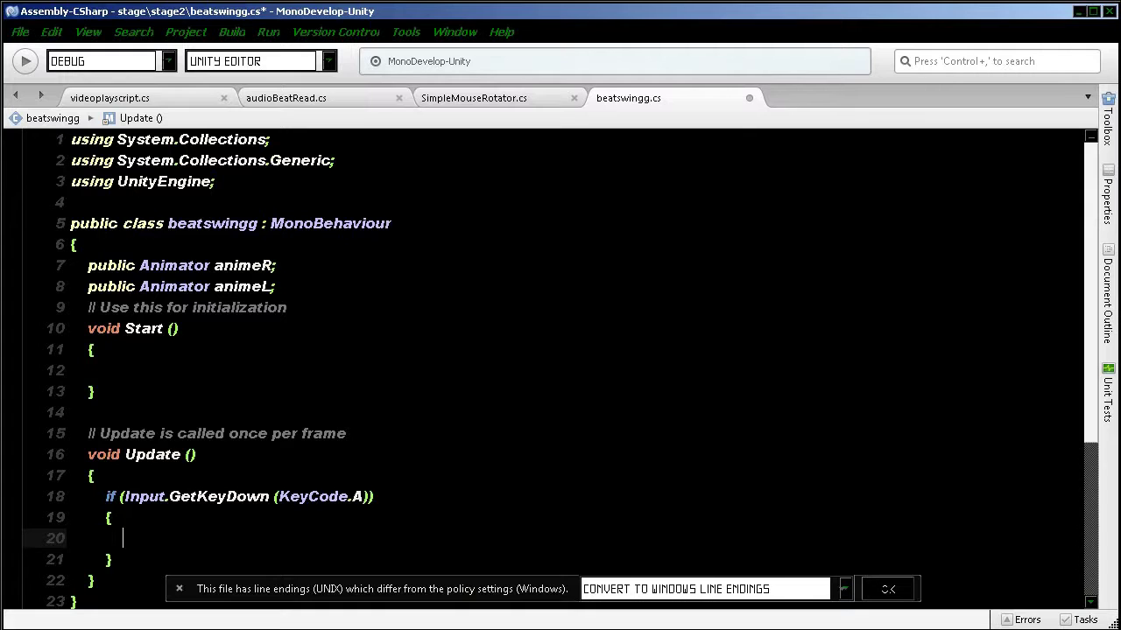
Begin the animeL.Play(" call on line 20 inside the A-key block.
type("anime")
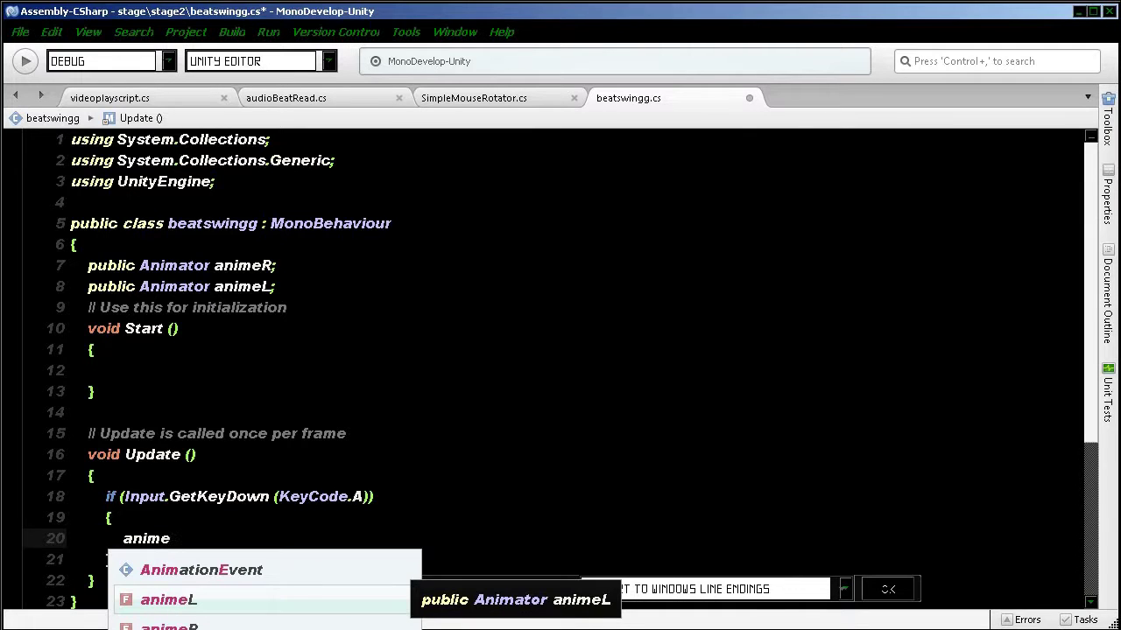
key("Return")
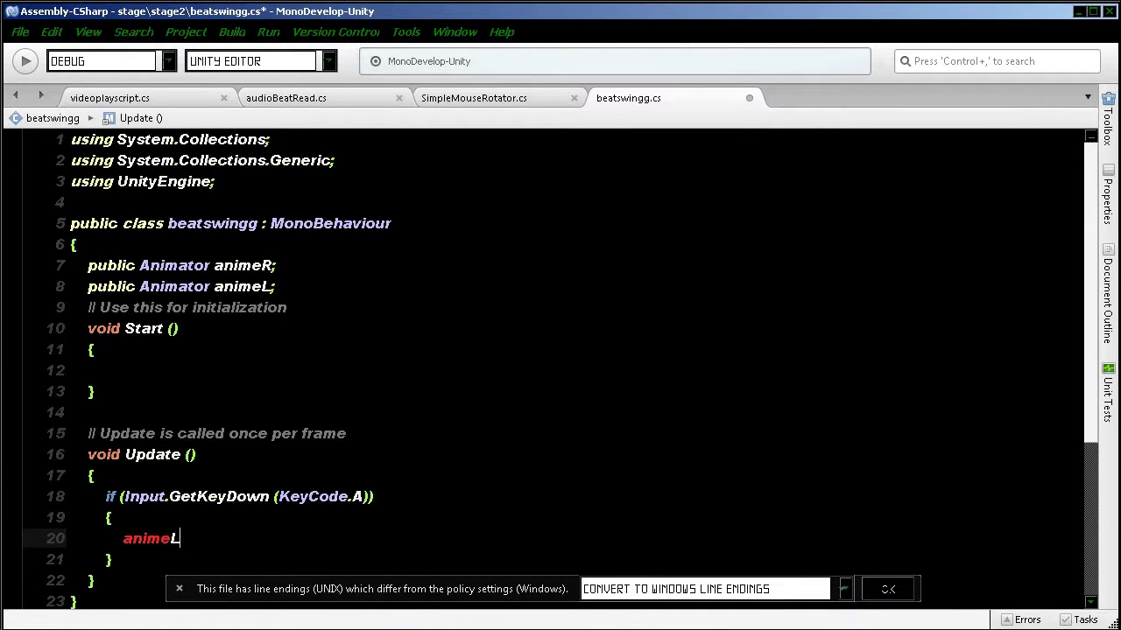
type(".p")
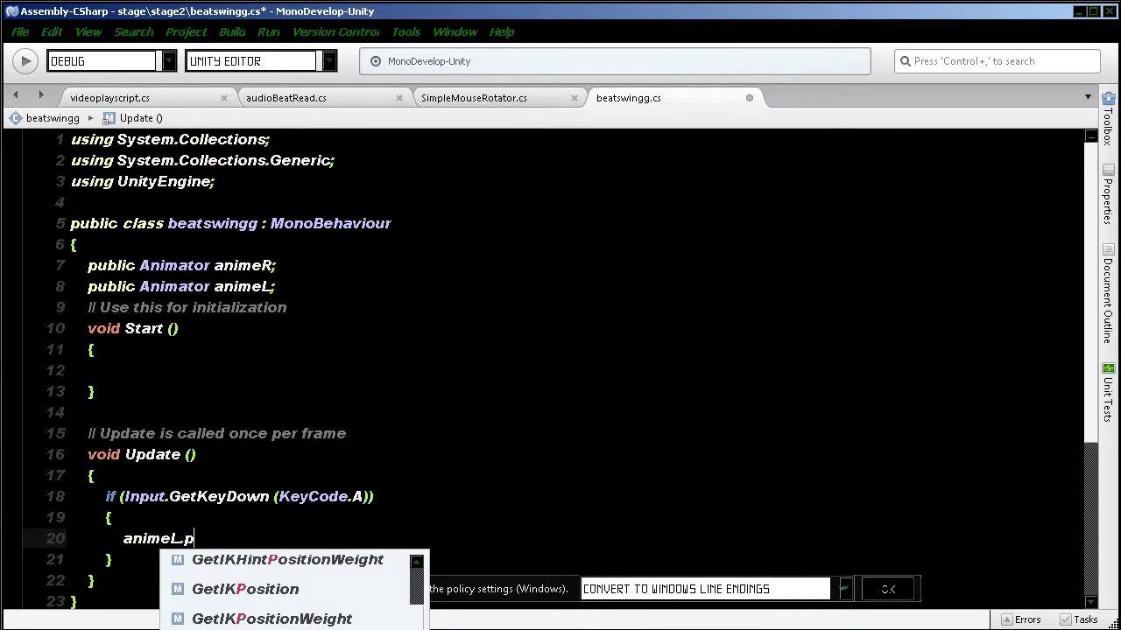
type("lay")
key("Return")
type("(")
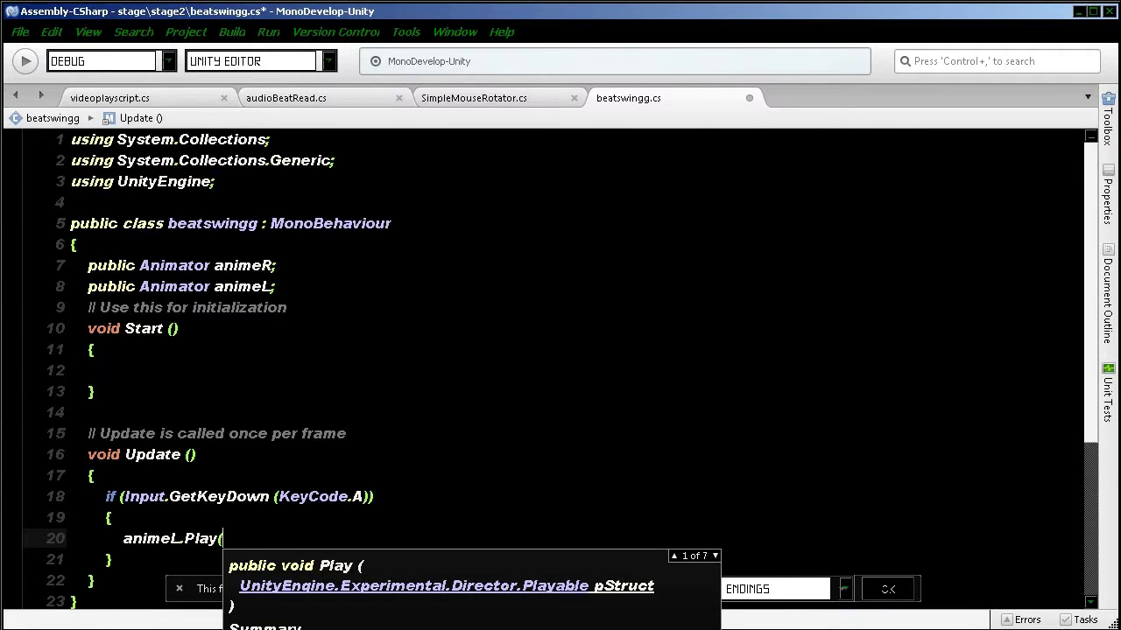
type("\"")
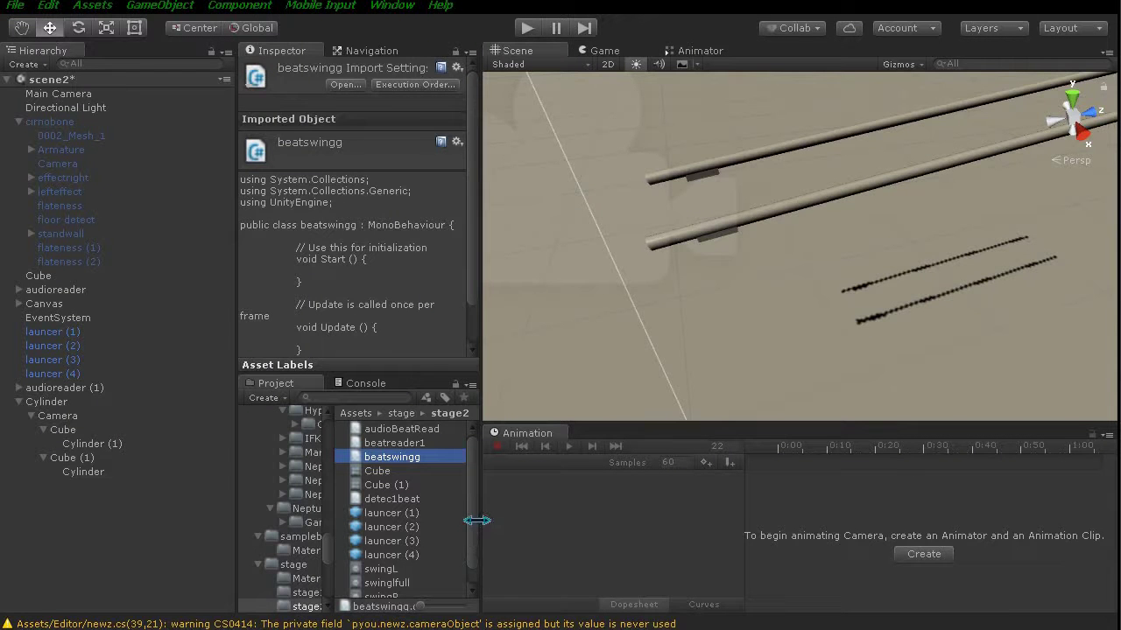
Check the swinglfull clip name and complete animeL.Play("swinglfull"); on line 20.
scroll(472, 576, "down", 1)
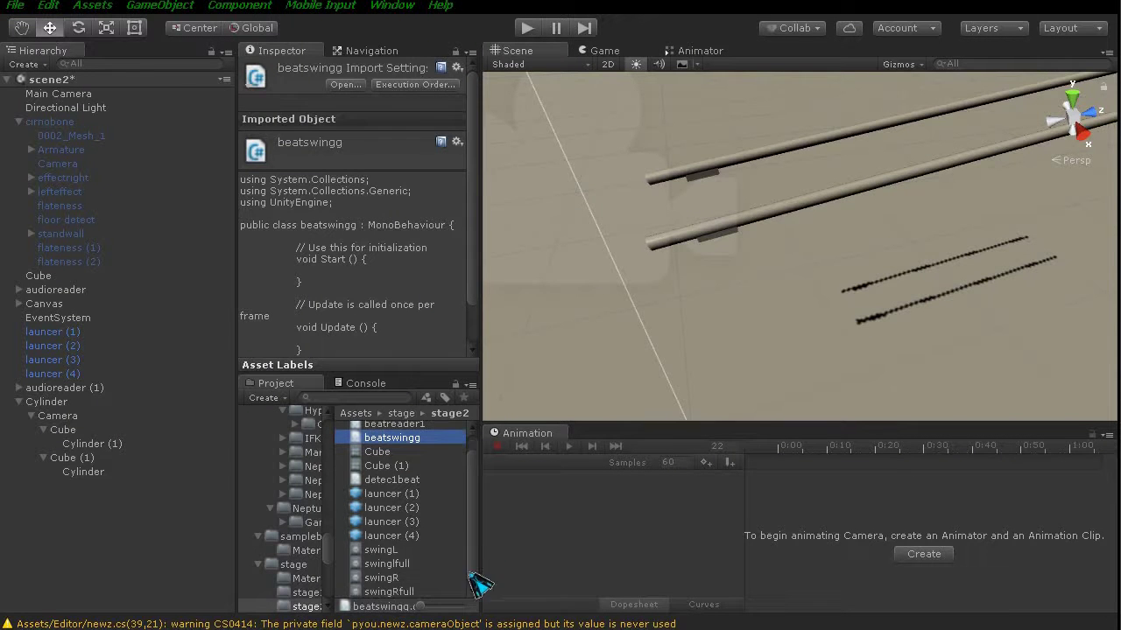
left_click(406, 566)
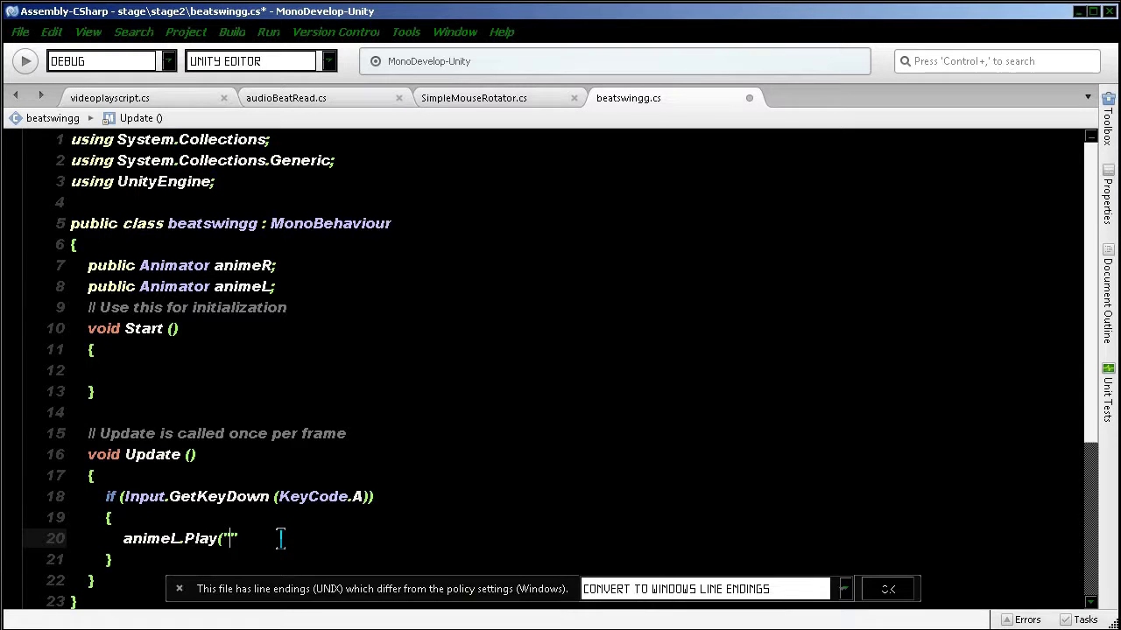
type("swinglfull")
key("Right")
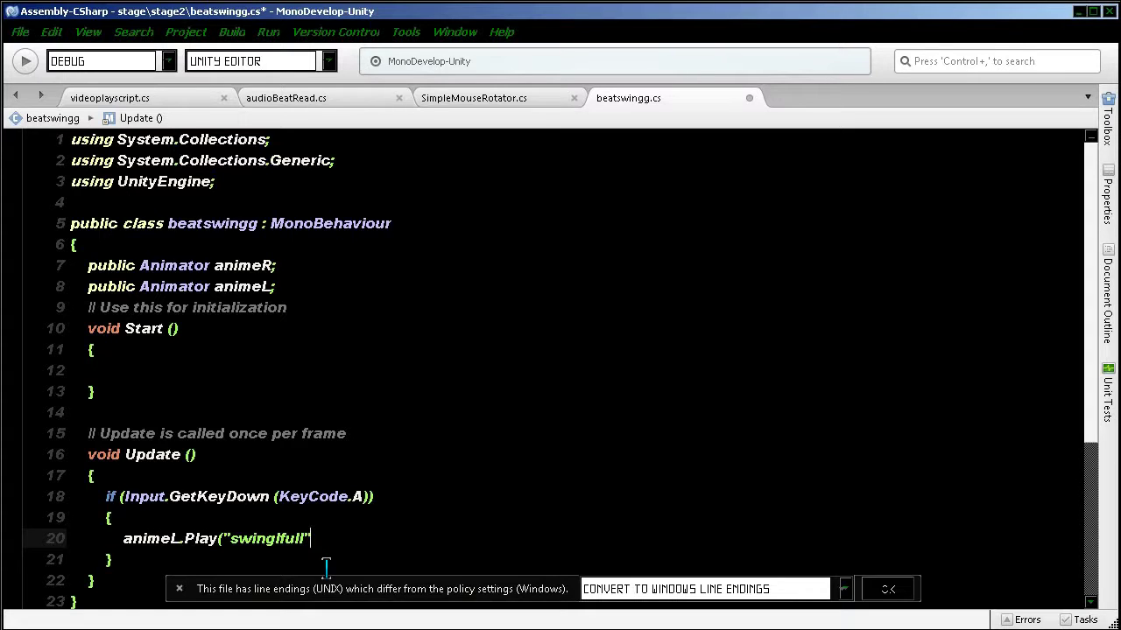
type(");")
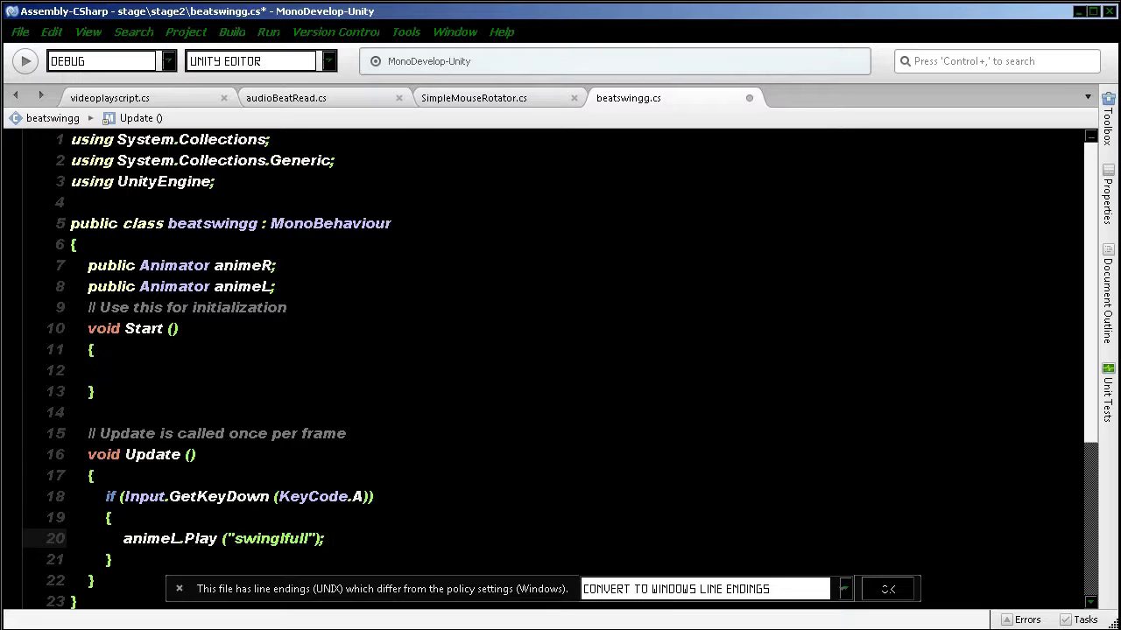
Add a new empty line below the A-key block in the beatswingg script.
key("alt+Tab")
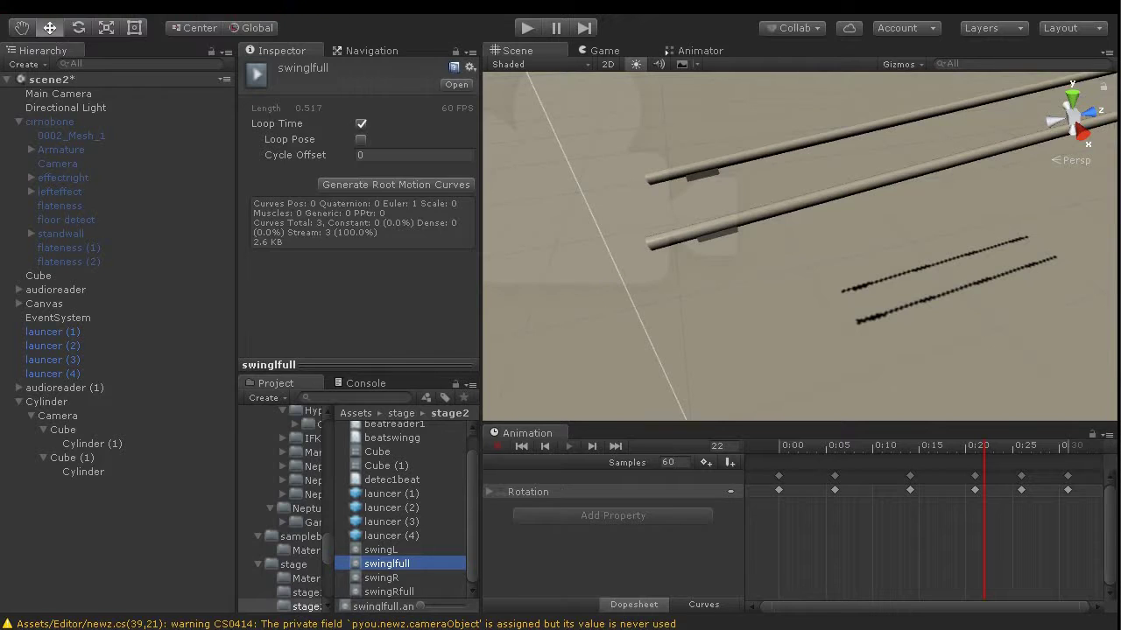
key("alt+Tab")
left_click(164, 555)
scroll(163, 555, "down", 2)
key("Return")
Add an if (Input.GetKeyDown(KeyCode.S)) check with braces below the A-key block.
type("if")
key("Escape")
type("(Input")
key("Escape")
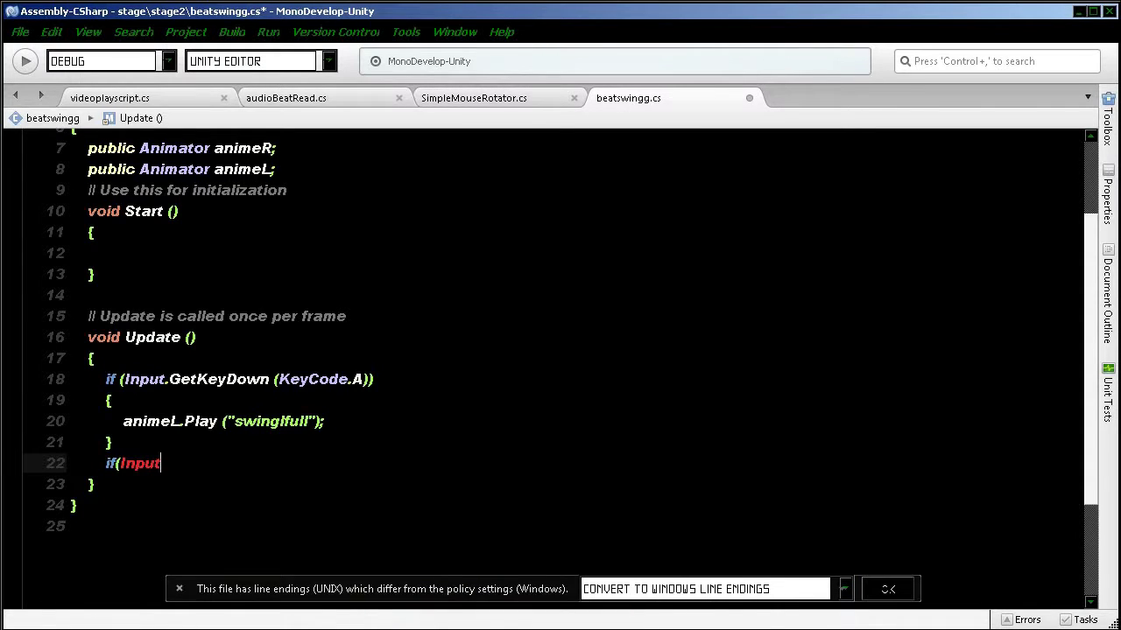
type(".Getkey")
key("Down")
key("Return")
type("(keycode")
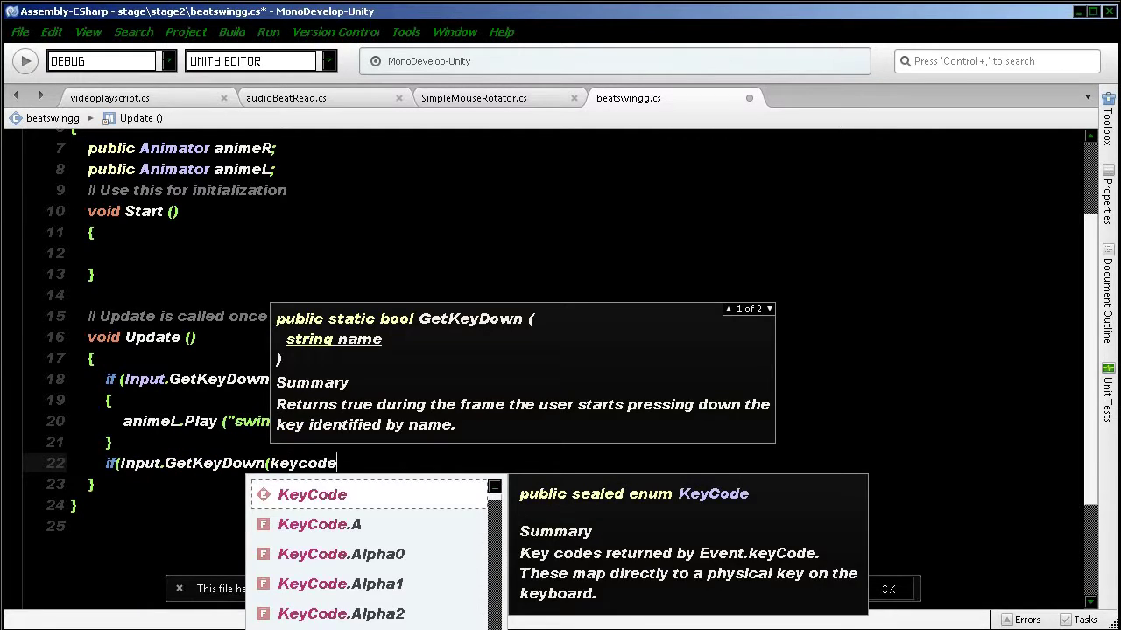
key("Return")
type(".s")
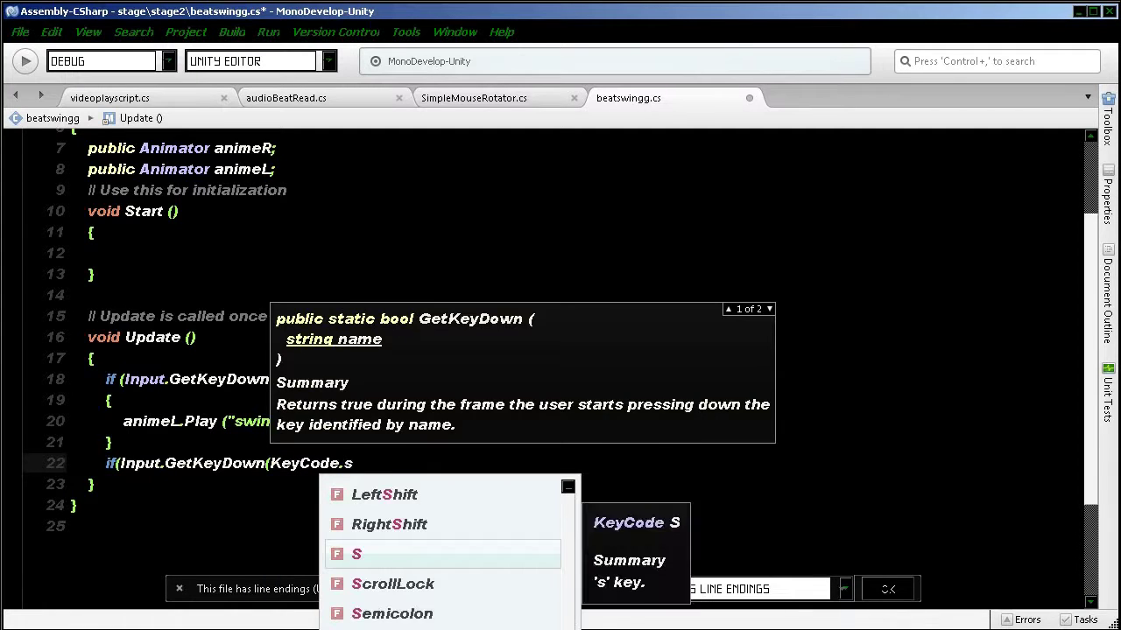
key("Return")
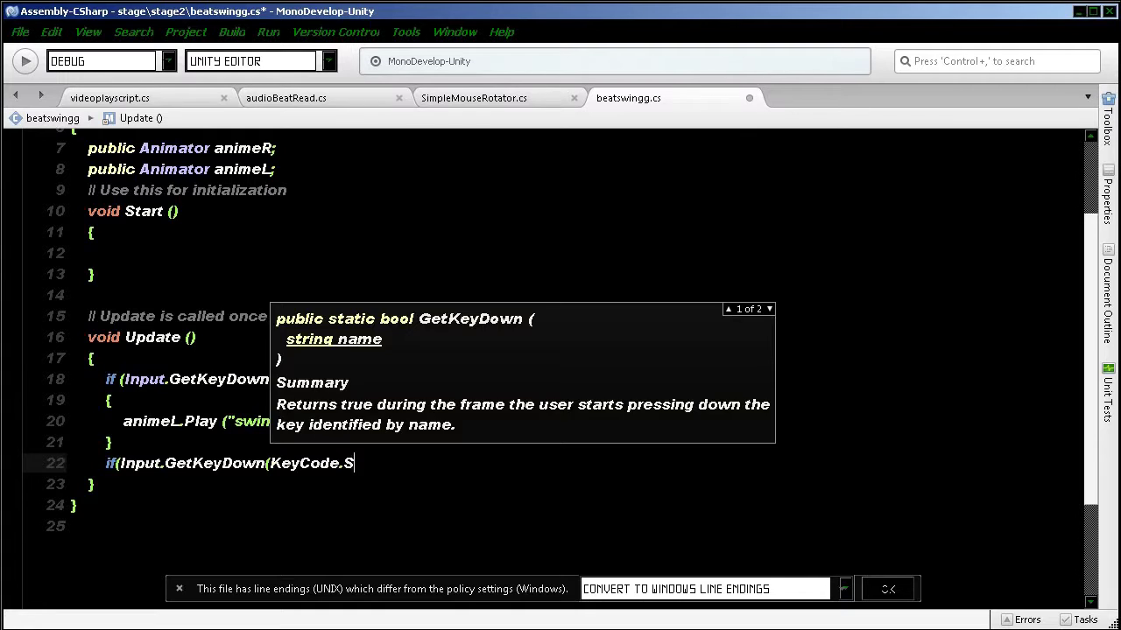
type("))")
key("Return")
type("{")
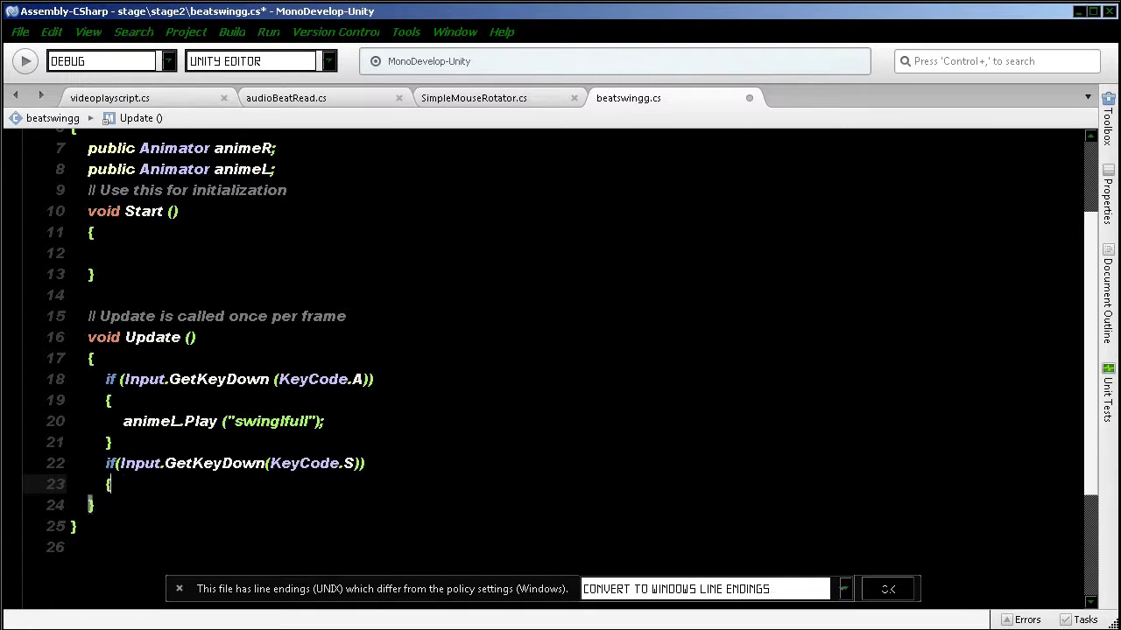
type("}")
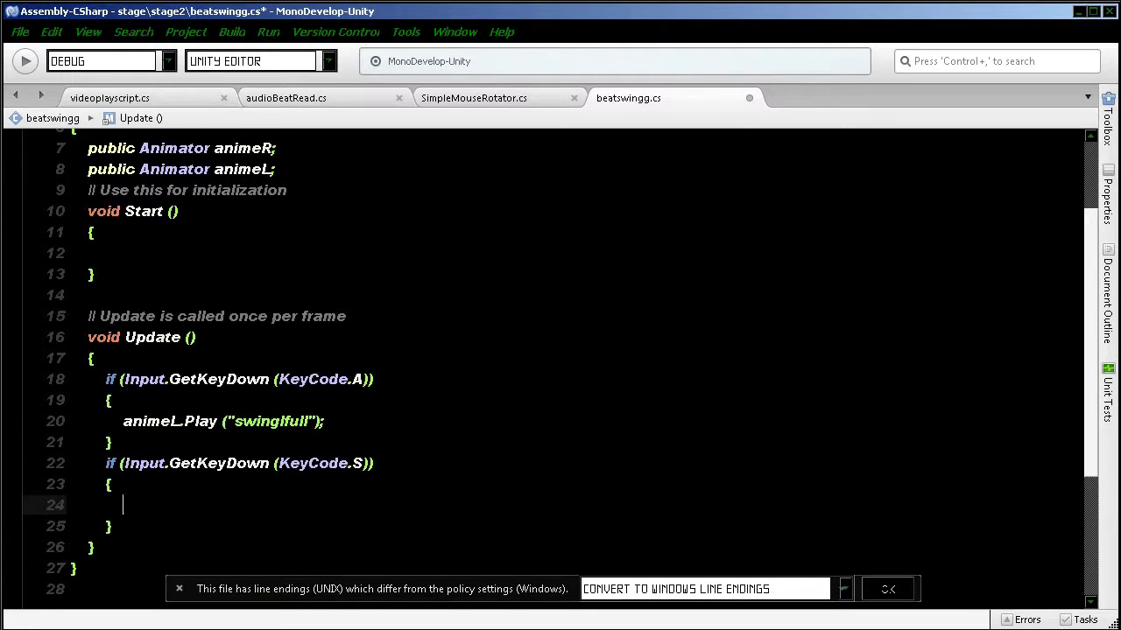
Call animeL.Play("swingL"); inside the S-key block and add a blank line after it.
type("anime")
key("Return")
type(".")
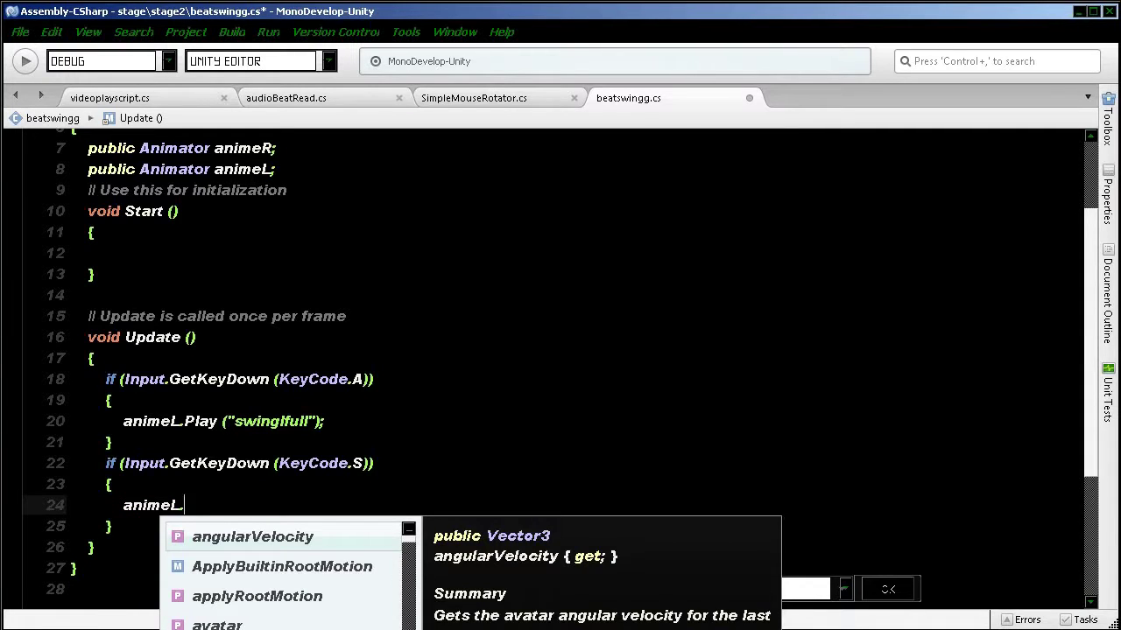
type("play")
key("Return")
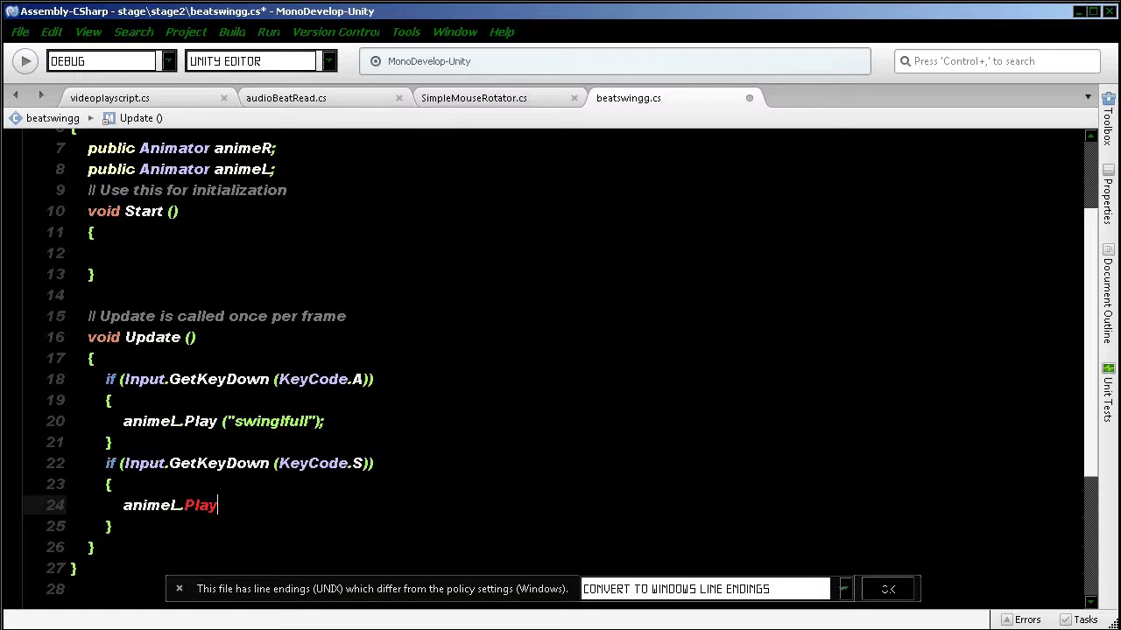
type("(\"swingL\");")
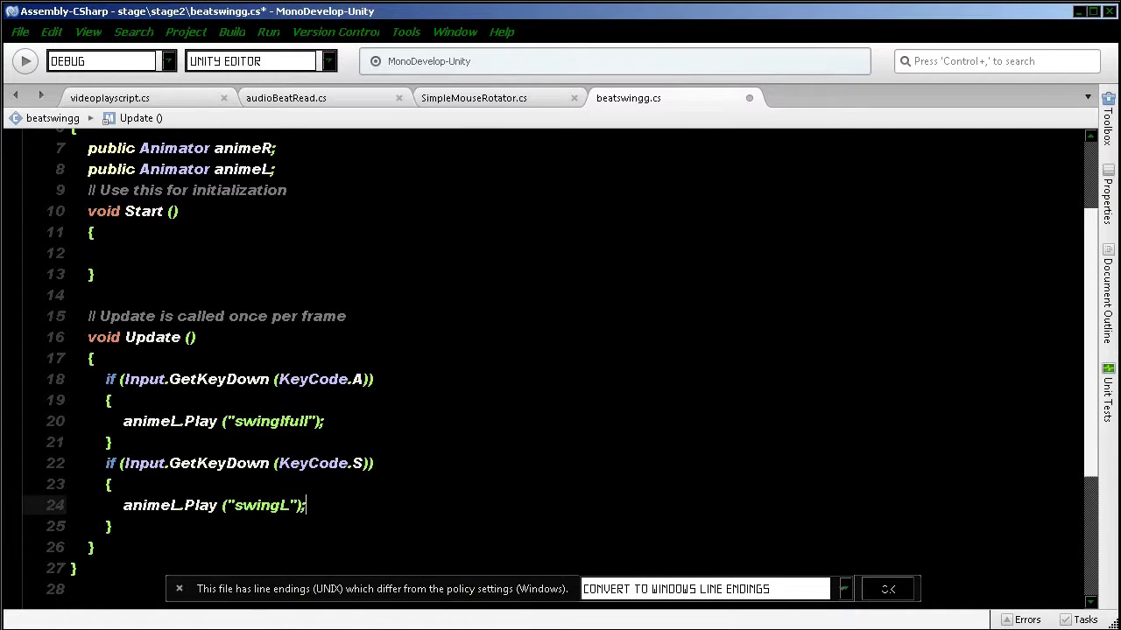
key("Down")
key("Return")
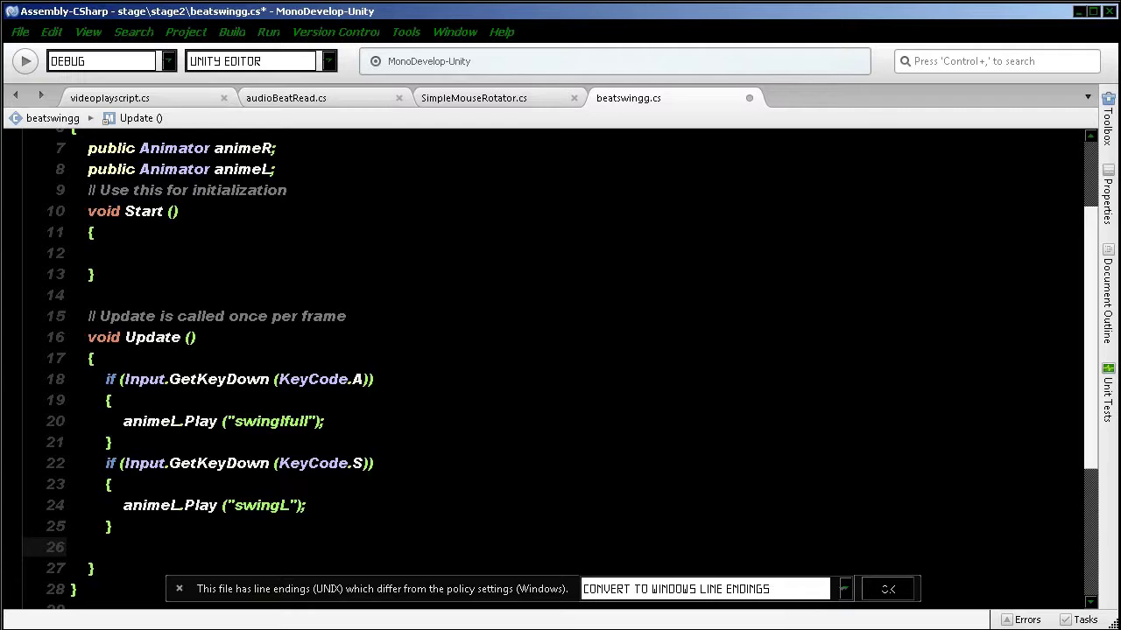
scroll(171, 419, "down", 2)
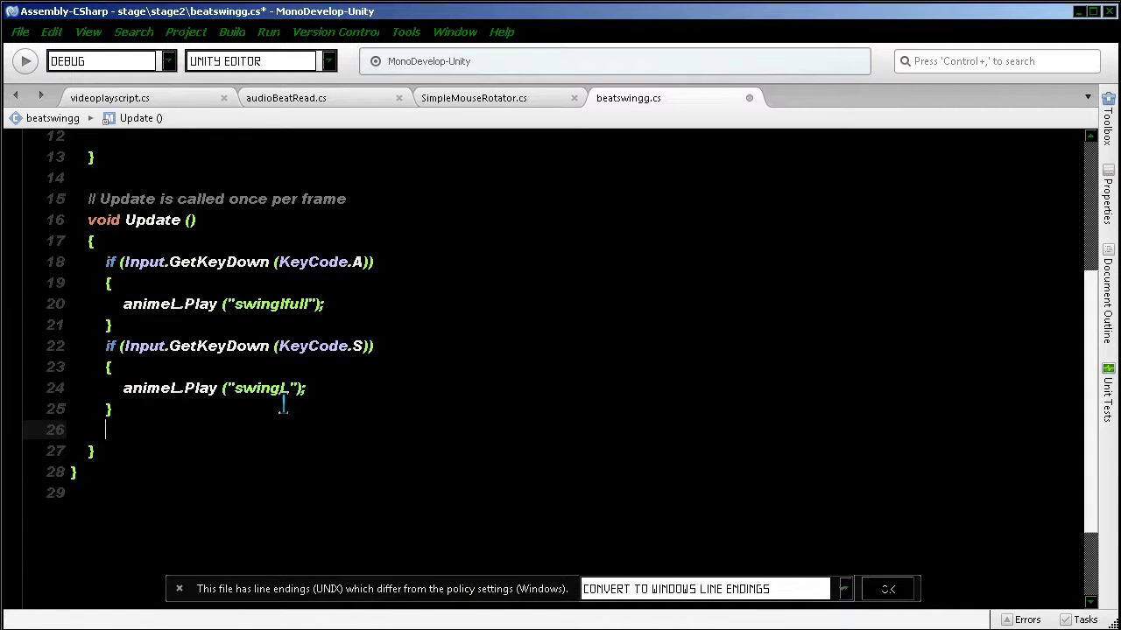
Add an if (Input.GetKeyDown(KeyCode.D)) check with an opening brace.
type("if")
key("Escape")
type("(Input")
key("Escape")
type(".Get")
key("Down")
key("Return")
type("(keycode.")
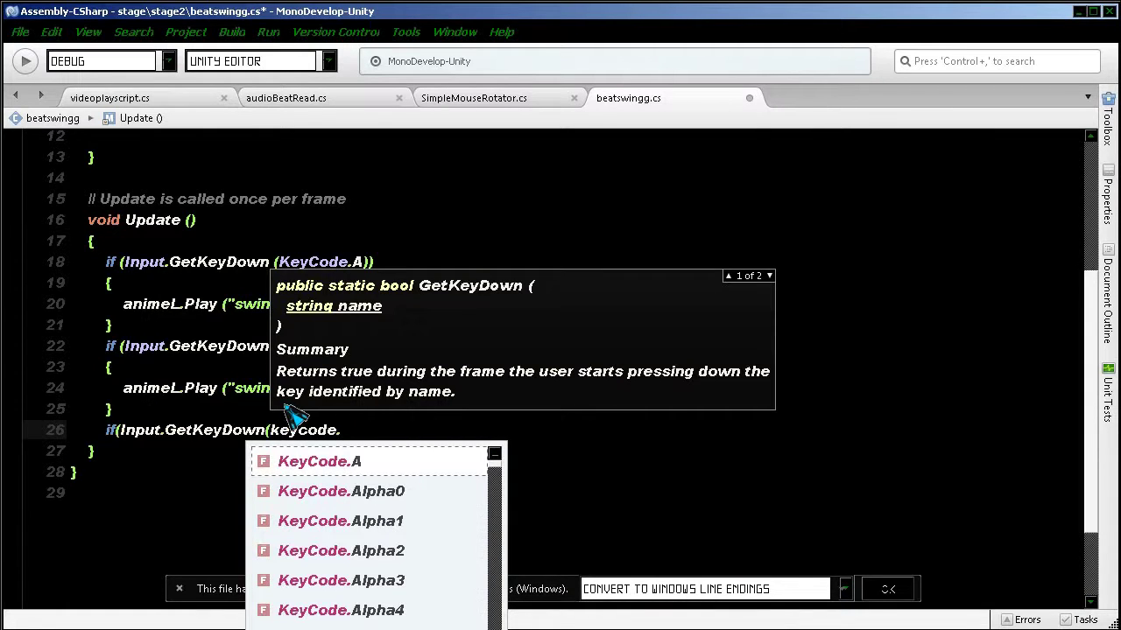
type("d")
key("Return")
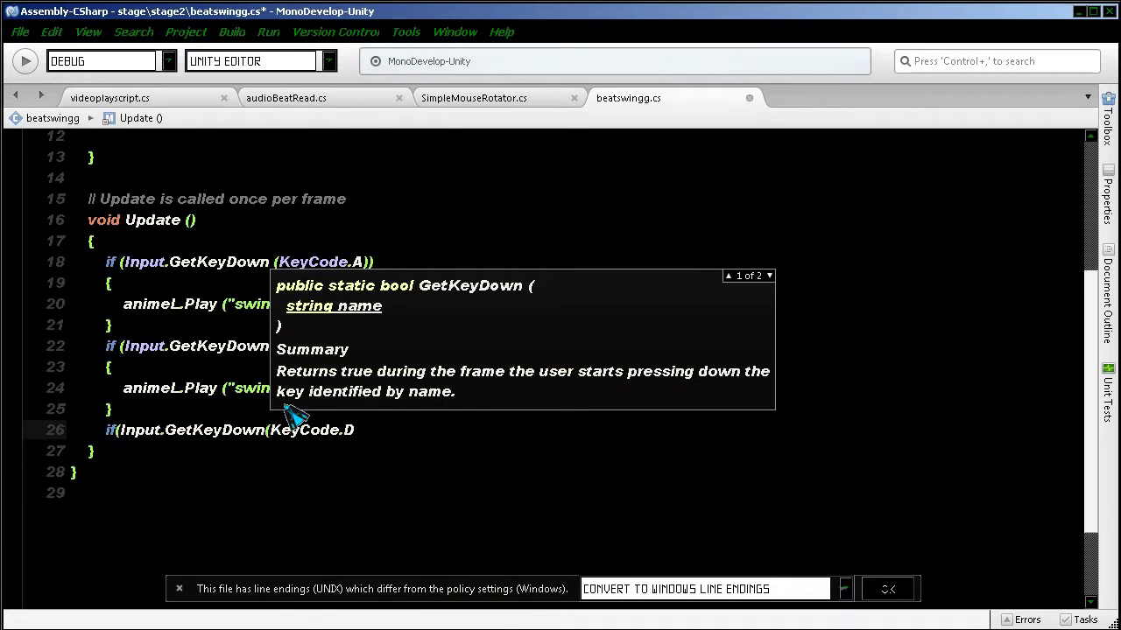
type("))")
key("Return")
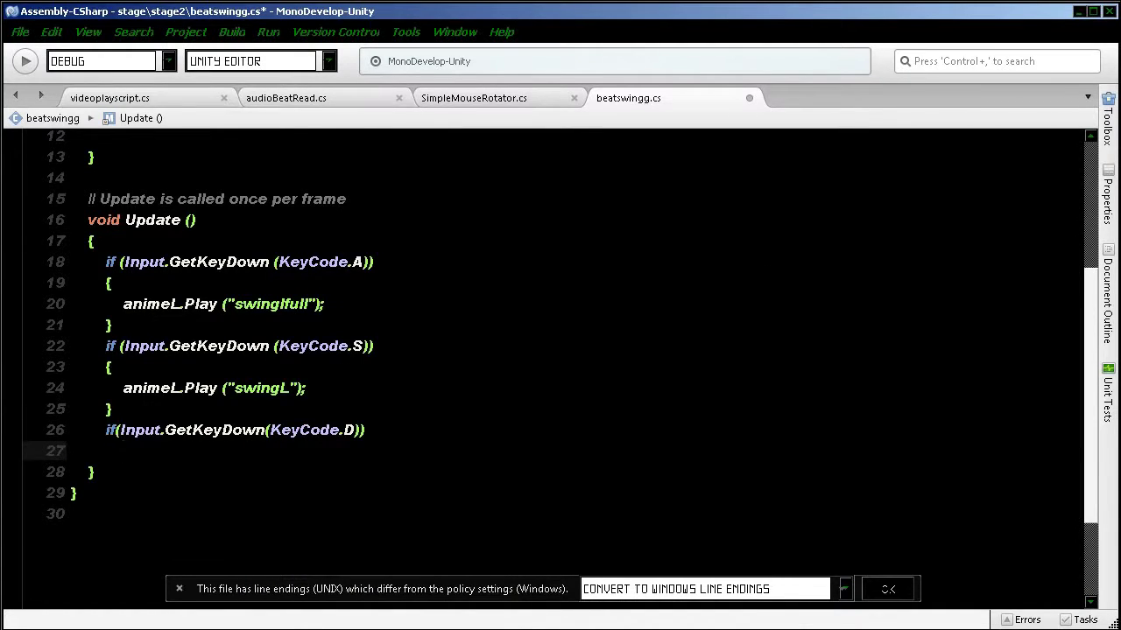
type("{")
key("Return")
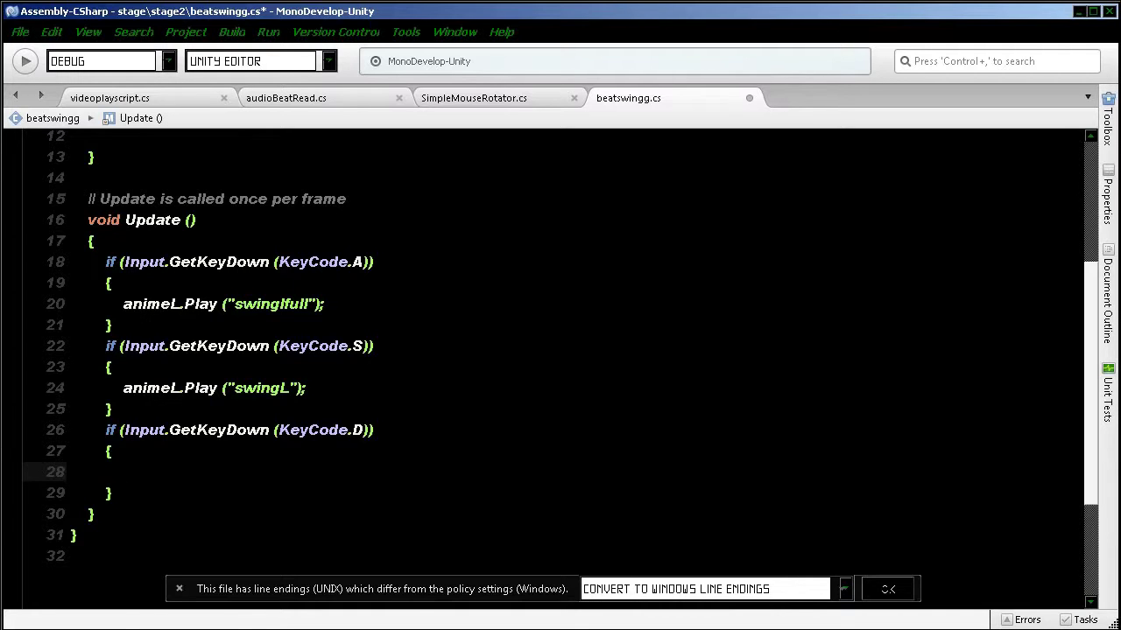
Call animeR.Play("swingR"); inside the D-key block and add a line after it.
type("swing")
key("BackSpace")
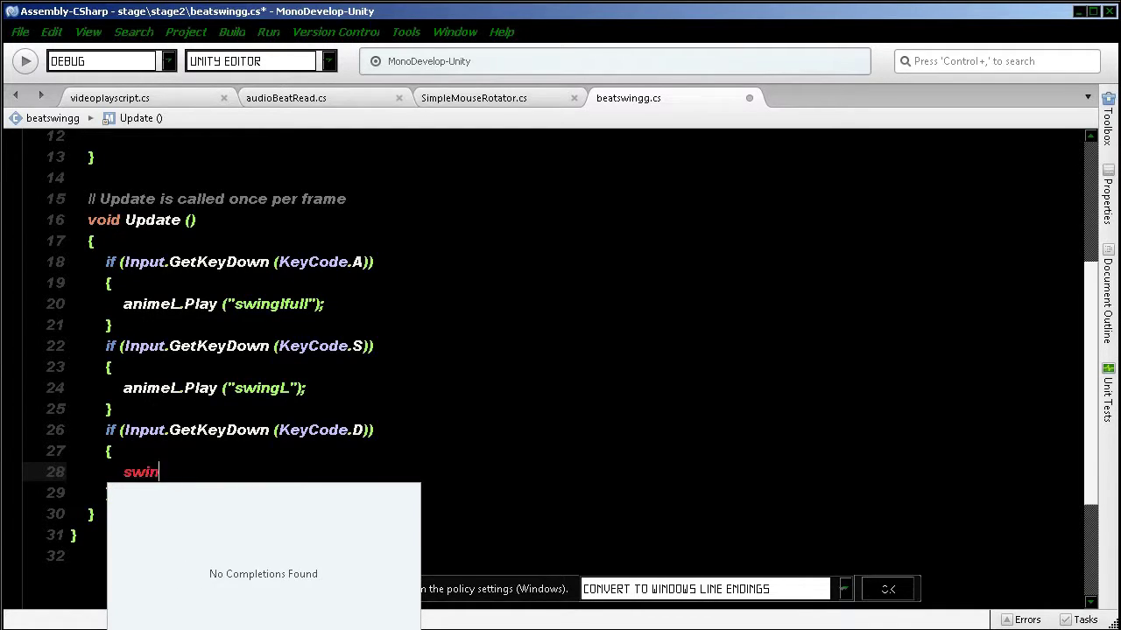
key("BackSpace")
key("BackSpace")
key("BackSpace")
type("anime")
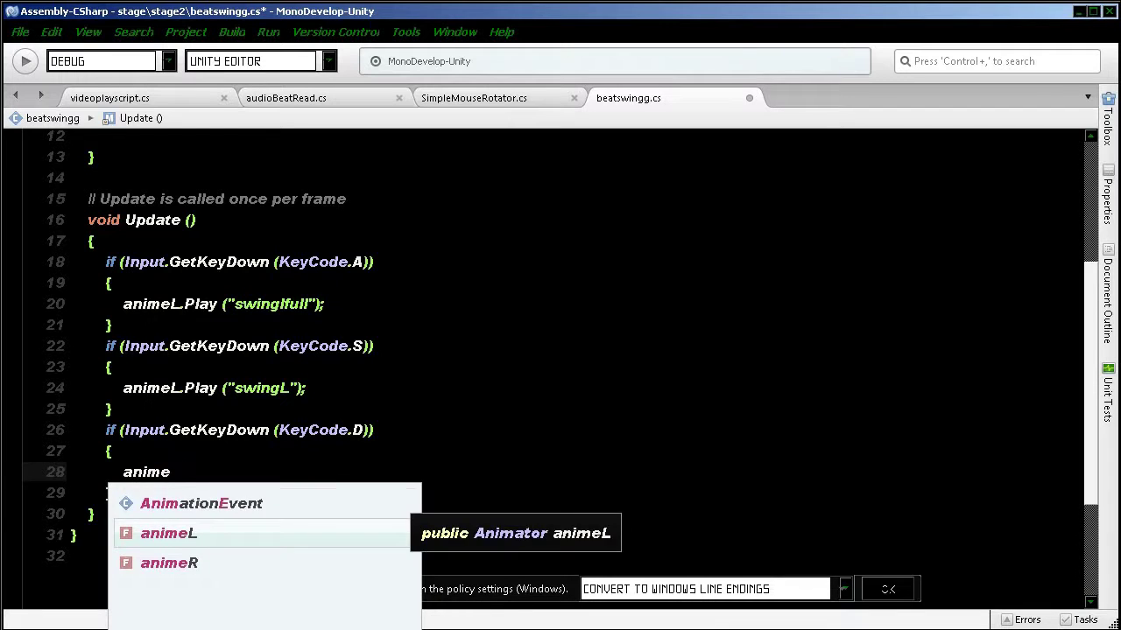
key("Down")
key("Return")
type(".Play")
key("Return")
type("(")
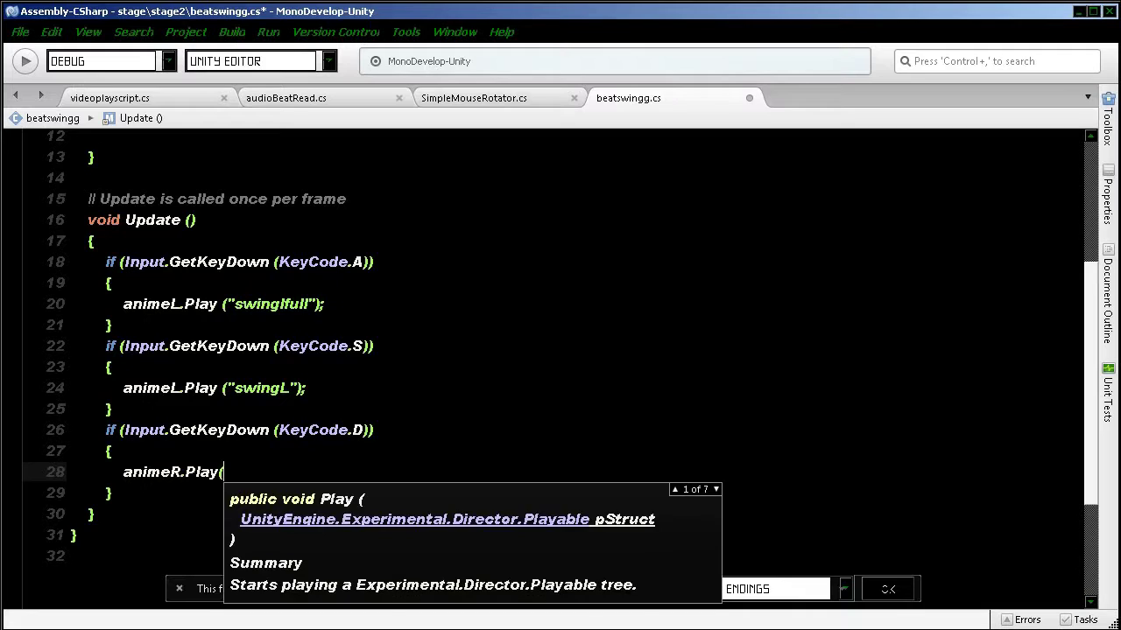
type("\"")
type("swing")
type("R\"")
type(");")
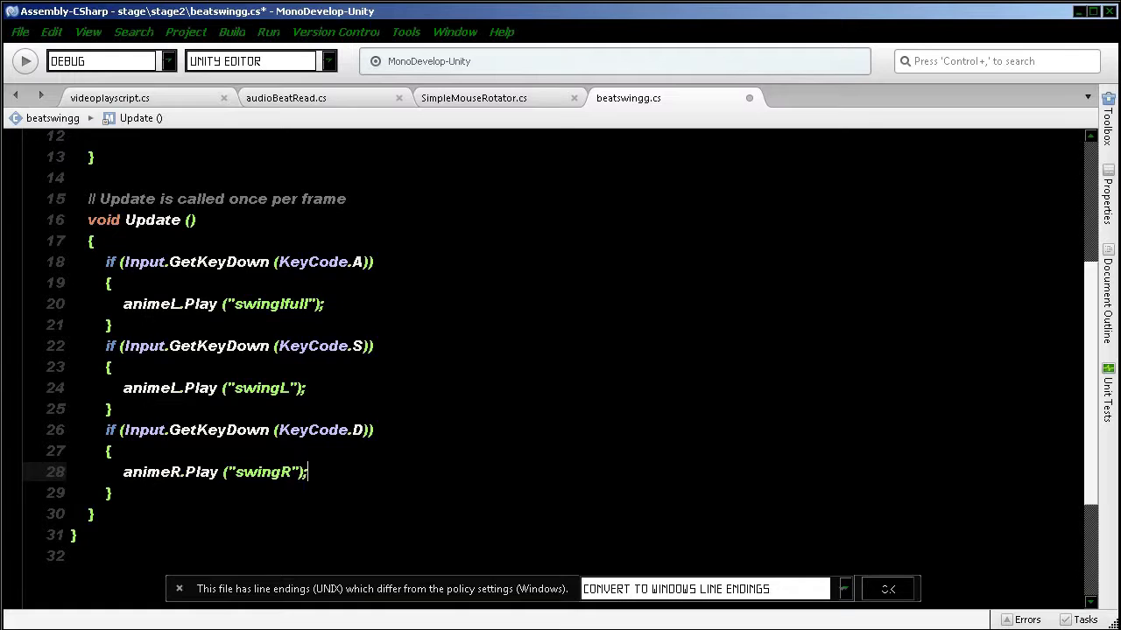
key("Down")
key("Return")
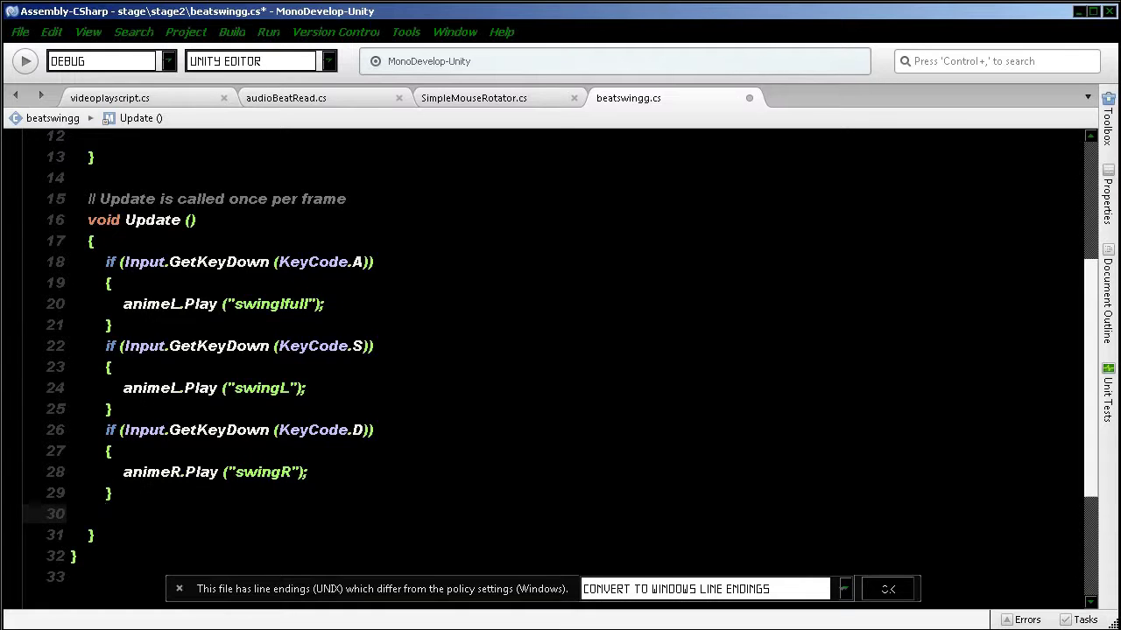
Add an if (Input.GetKeyDown(KeyCode.F)) check with an opening brace.
type("i")
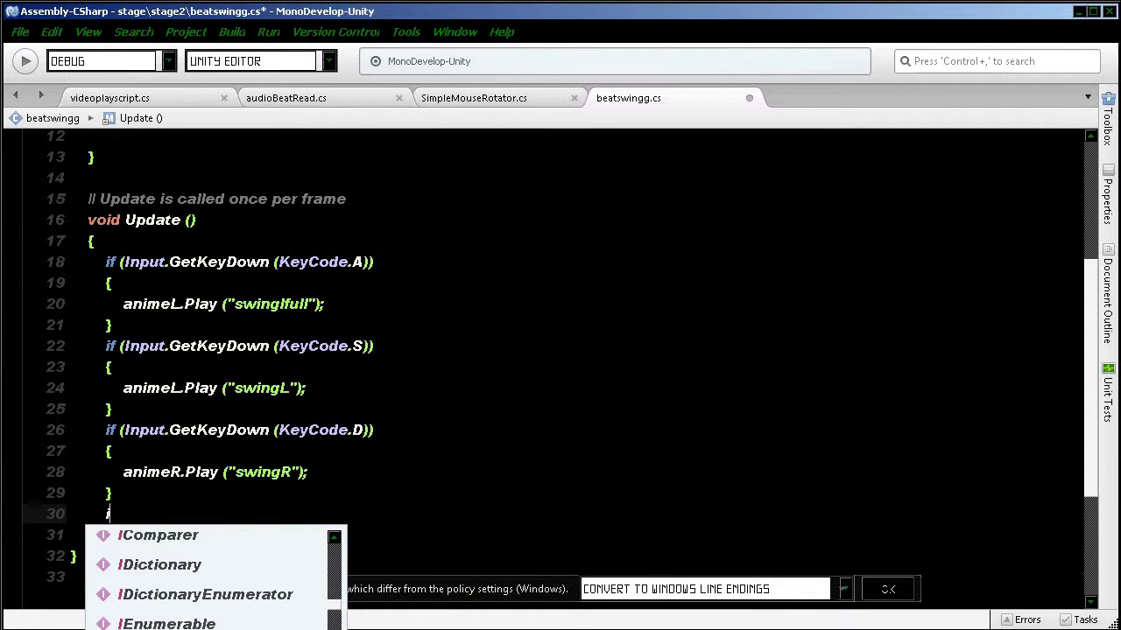
type("f")
key("Escape")
type("(input")
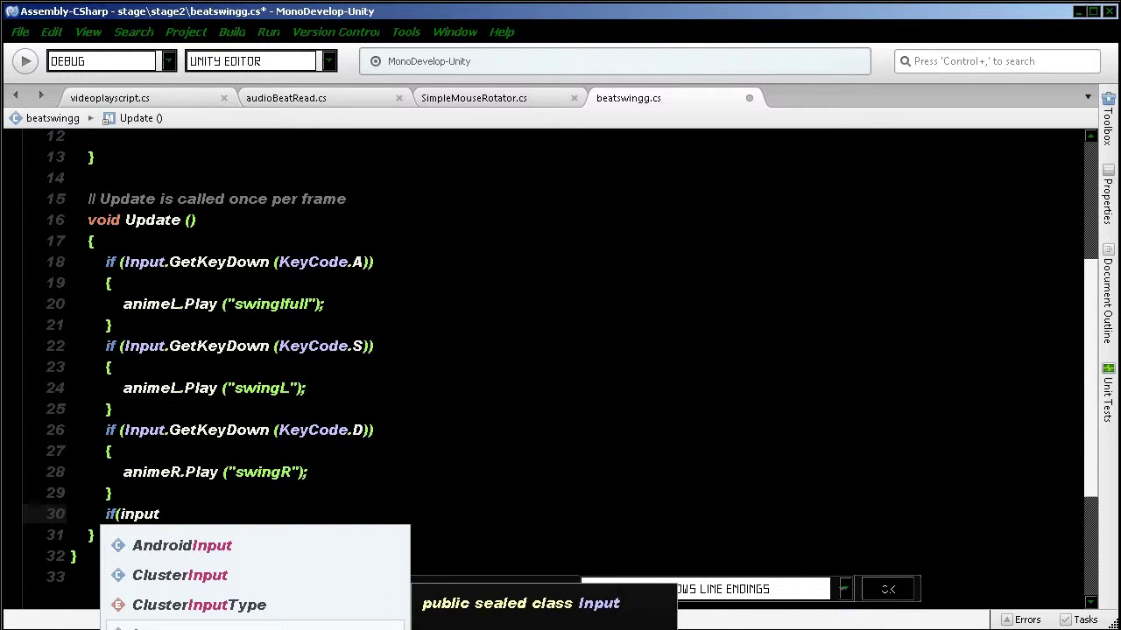
type(".gekey")
key("Down")
key("Return")
type("(")
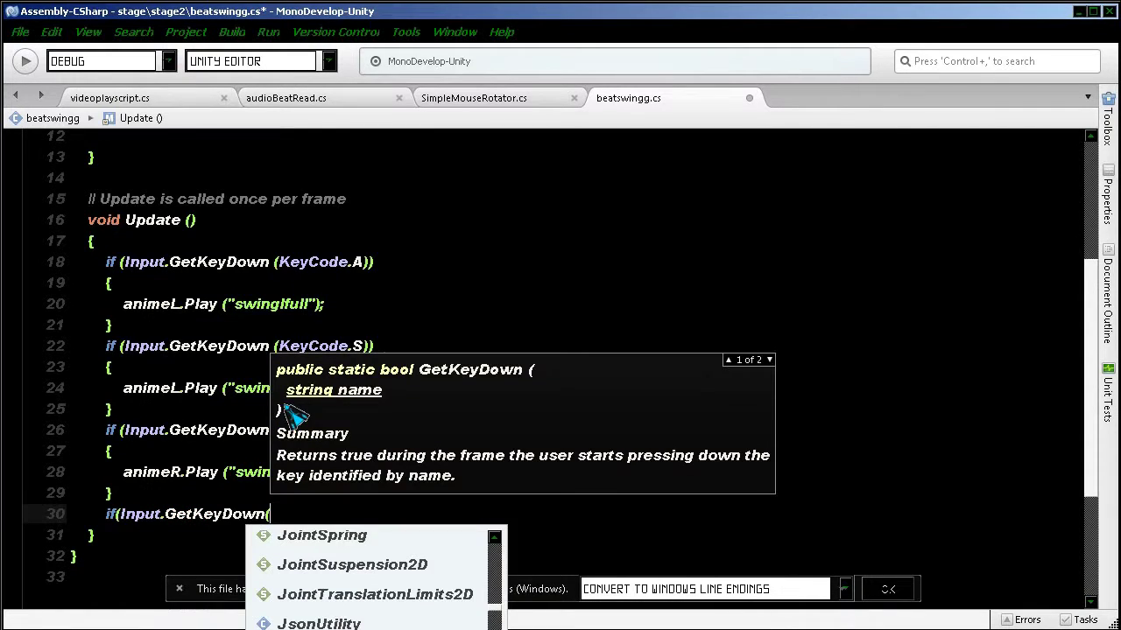
type("keycode.f")
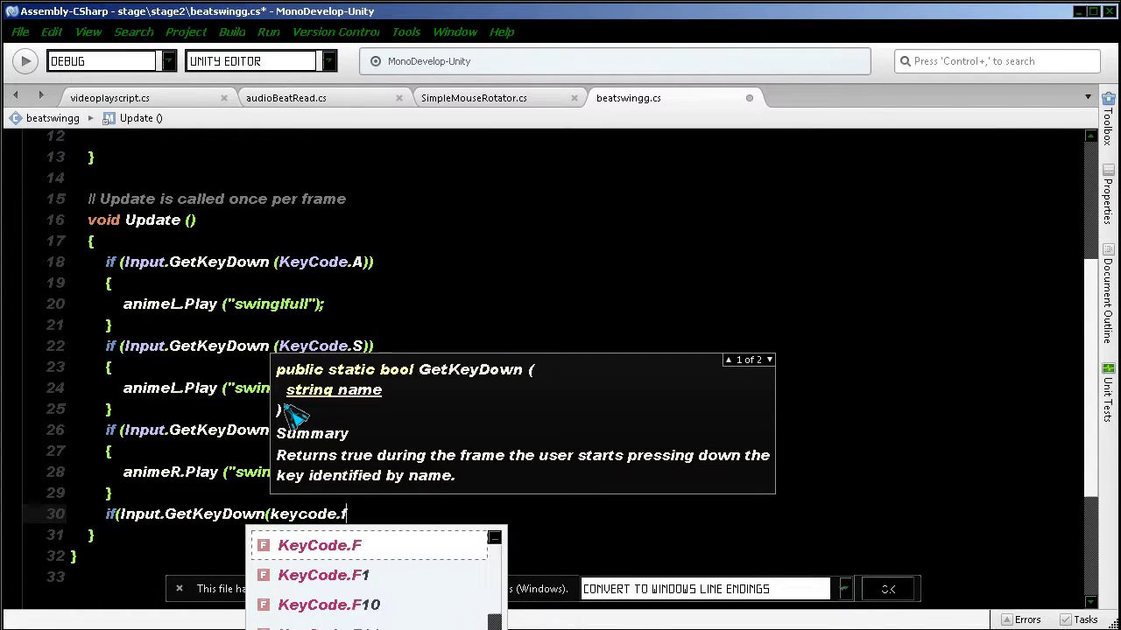
key("Return")
type(")")
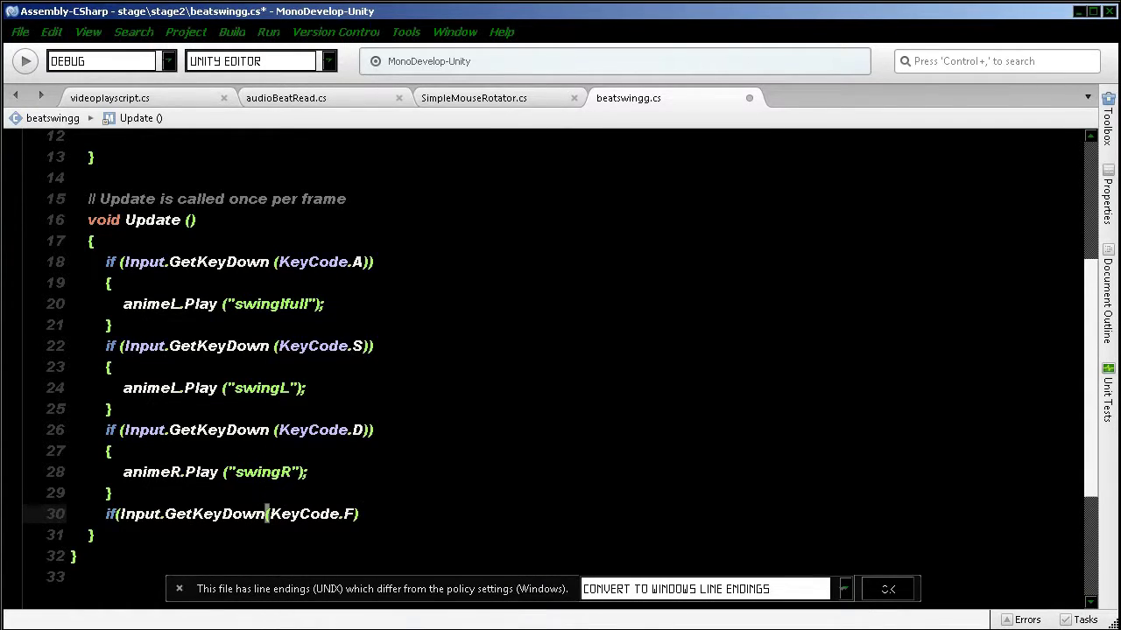
type(")")
key("Return")
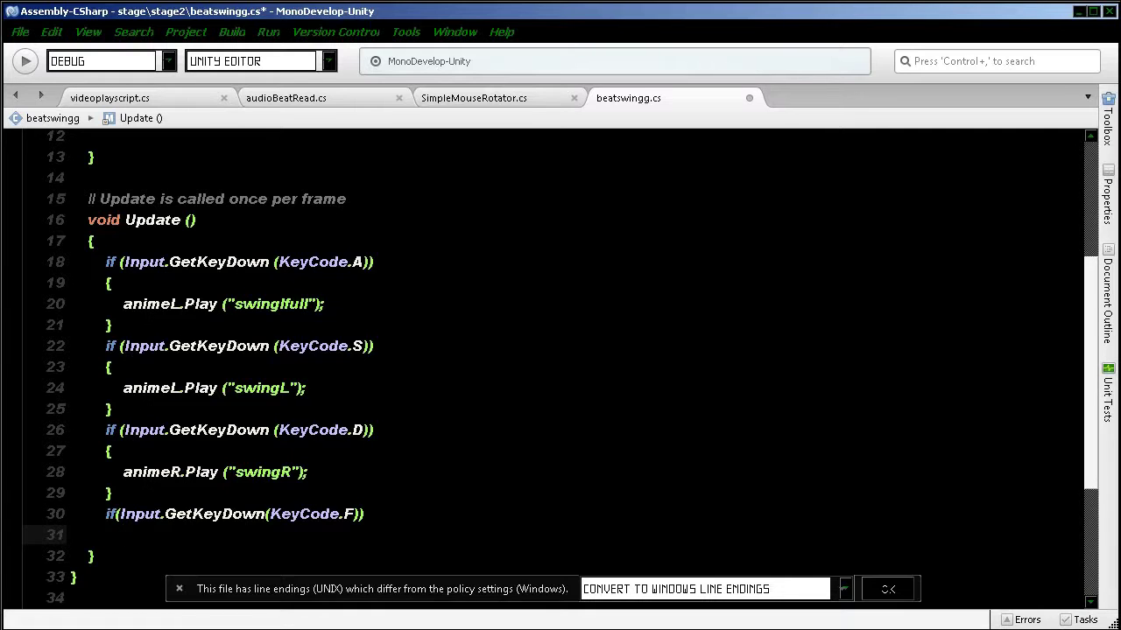
type("{")
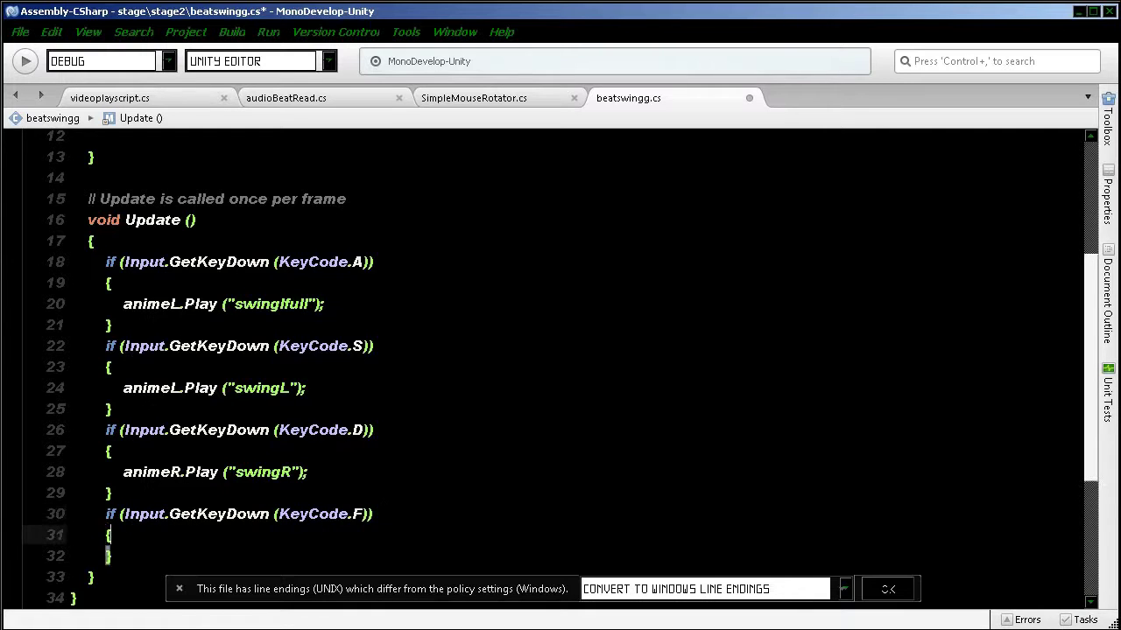
key("Return")
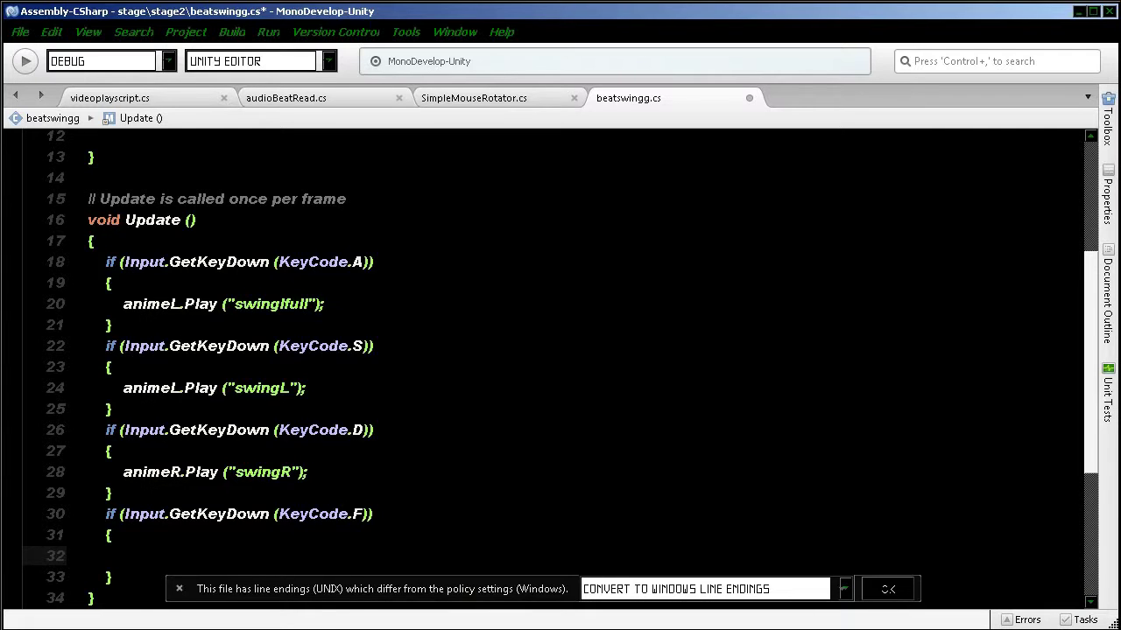
Write animeR.Play("swingRfull"); in the F block, correcting the clip name's capital R.
type("animeR")
type(".Play")
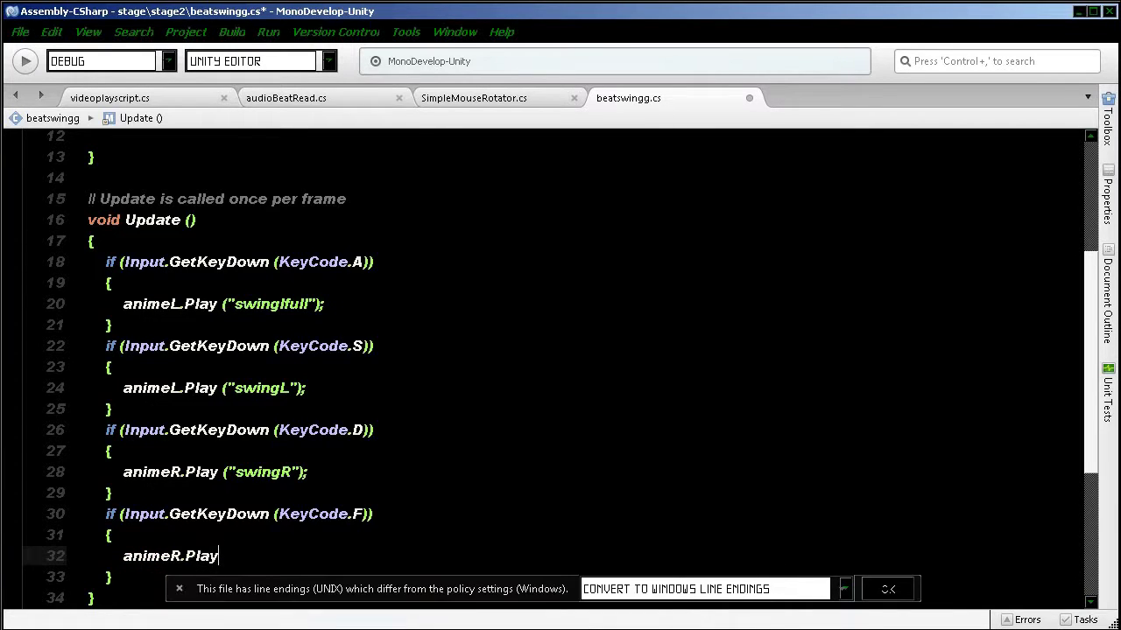
type("(")
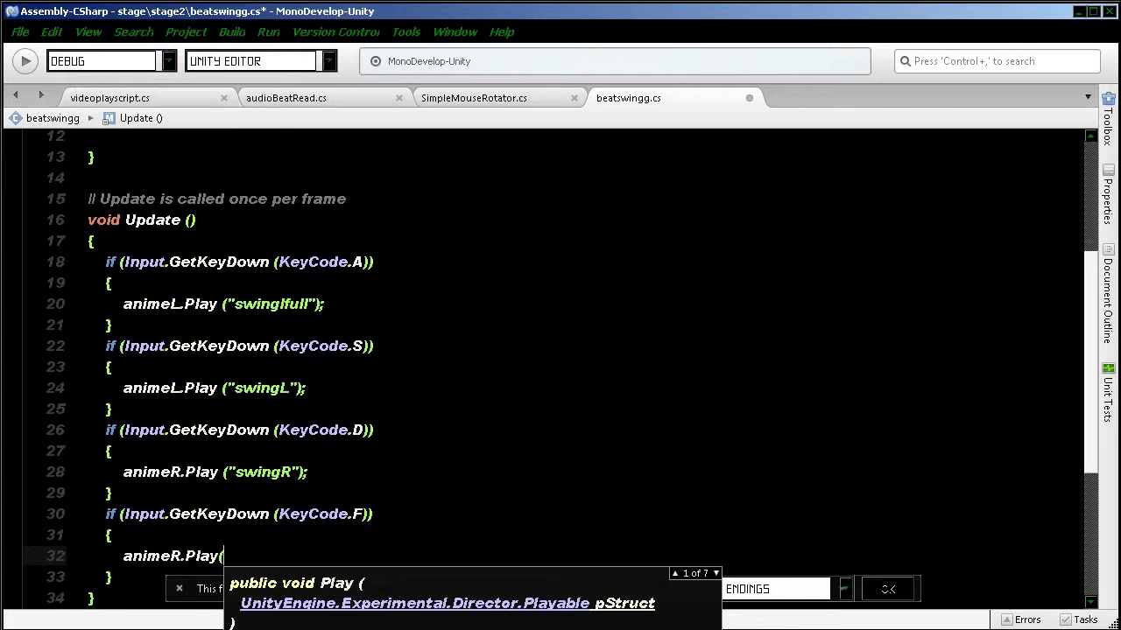
type("\"\"")
type("swingrfull")
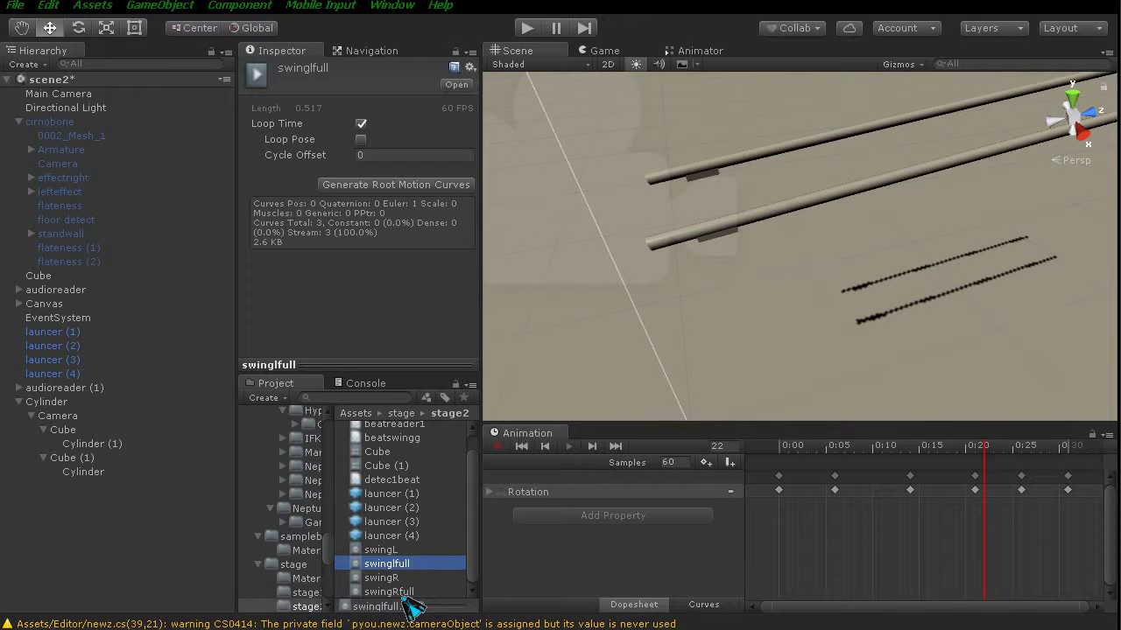
left_click(406, 595)
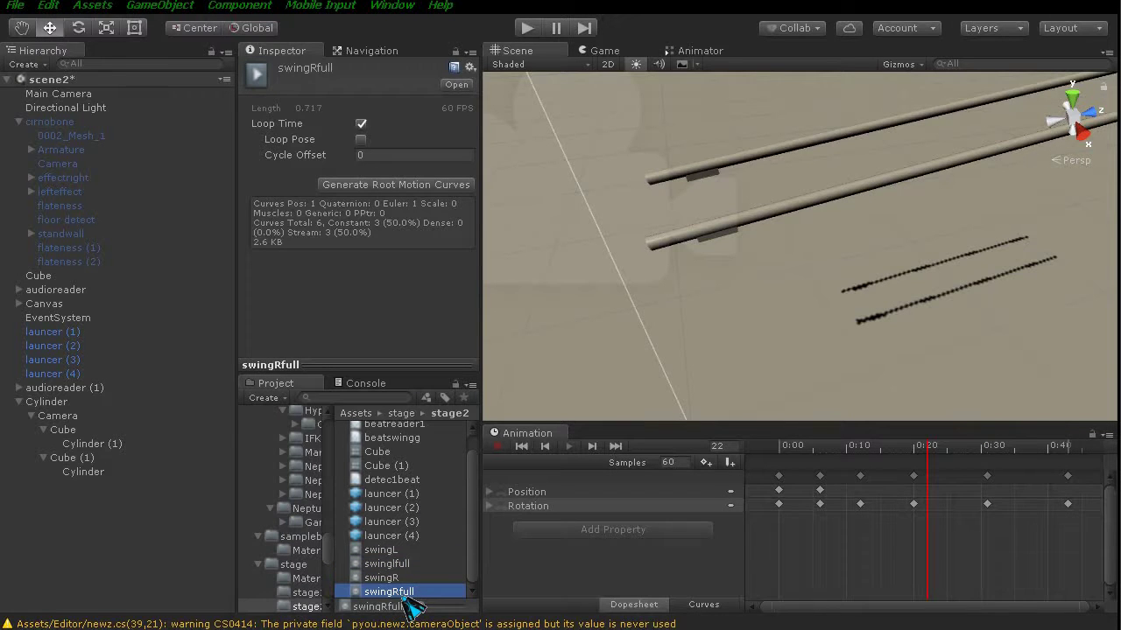
key("alt+Tab")
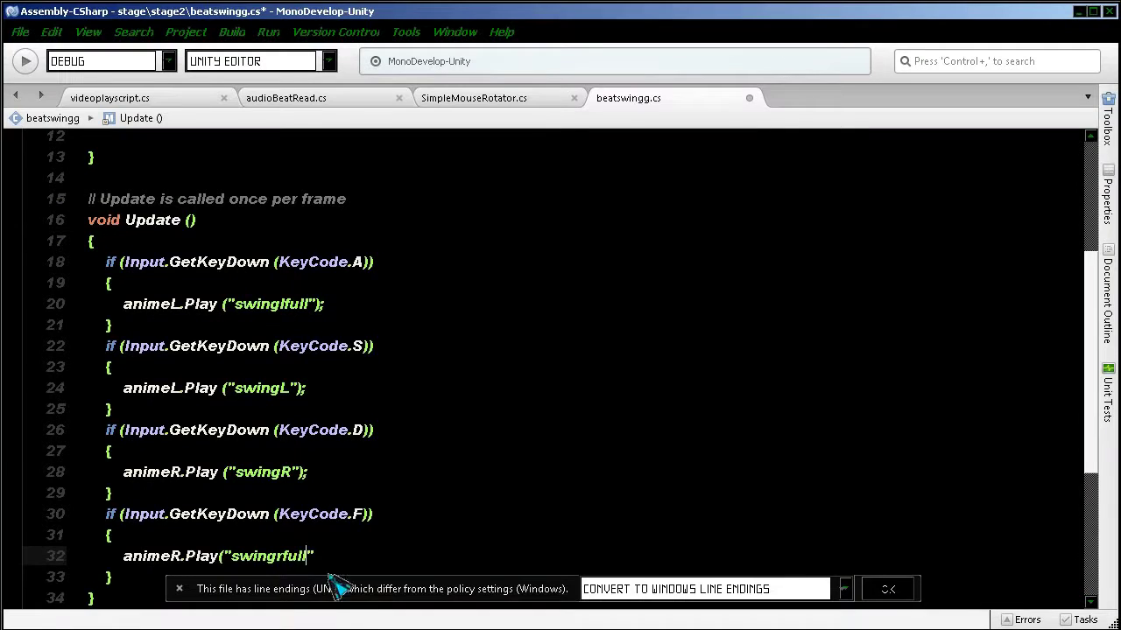
left_click(283, 556)
key("BackSpace")
type("R")
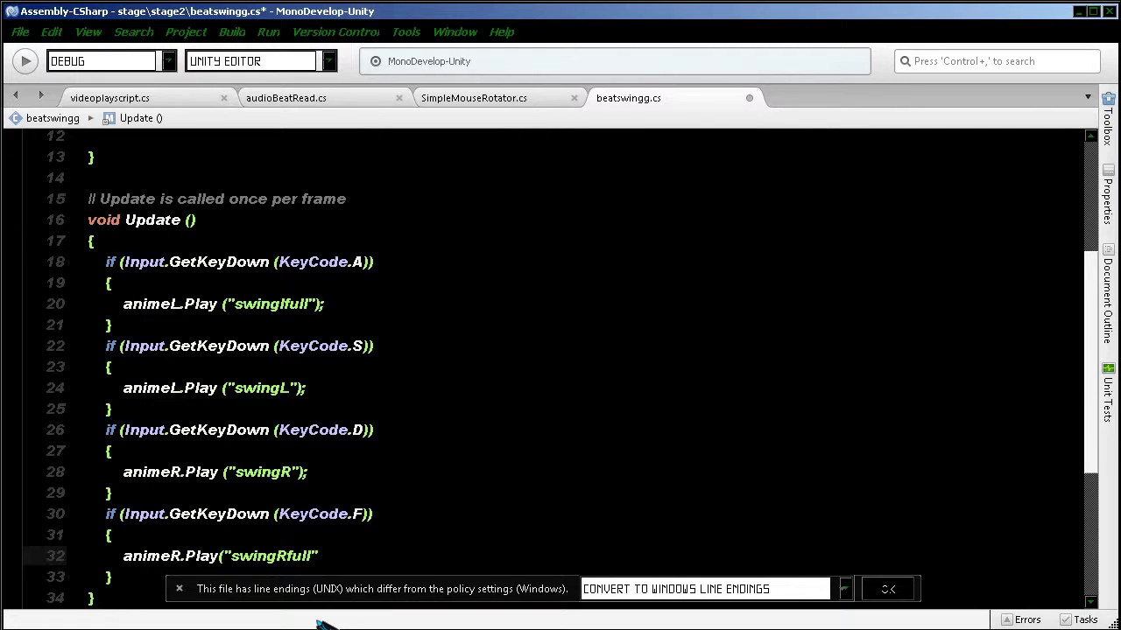
key("End")
type(");")
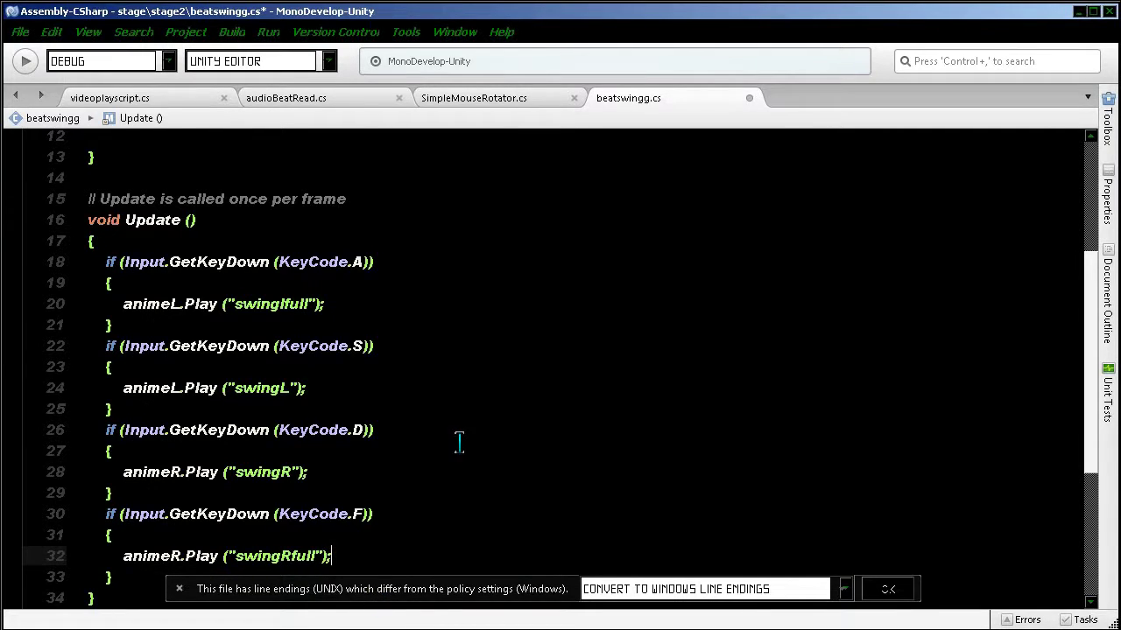
scroll(465, 437, "up", 4)
scroll(465, 438, "down", 3)
scroll(468, 436, "down", 2)
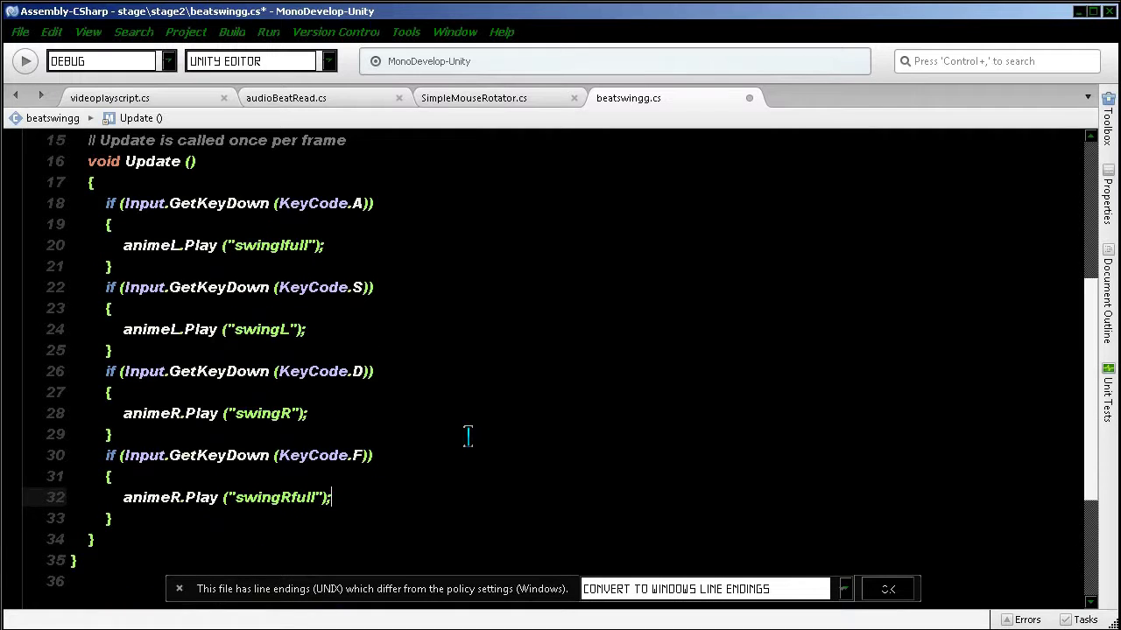
scroll(468, 435, "up", 2)
scroll(467, 435, "down", 1)
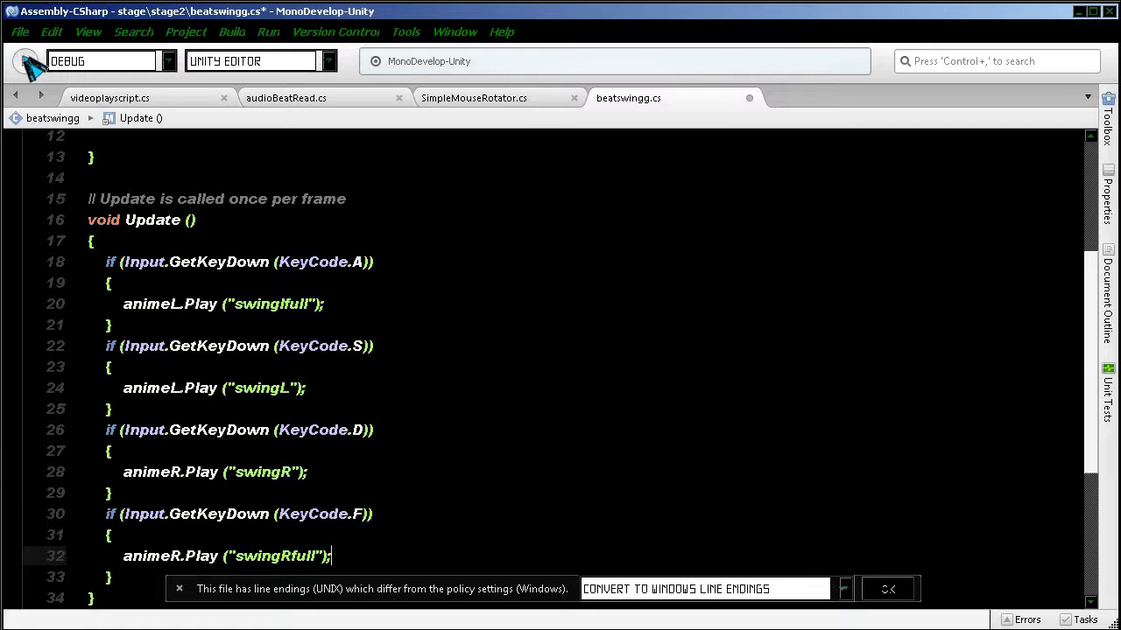
Build the script with Run (0 errors) and close the Solution and debugging pads.
left_click(26, 60)
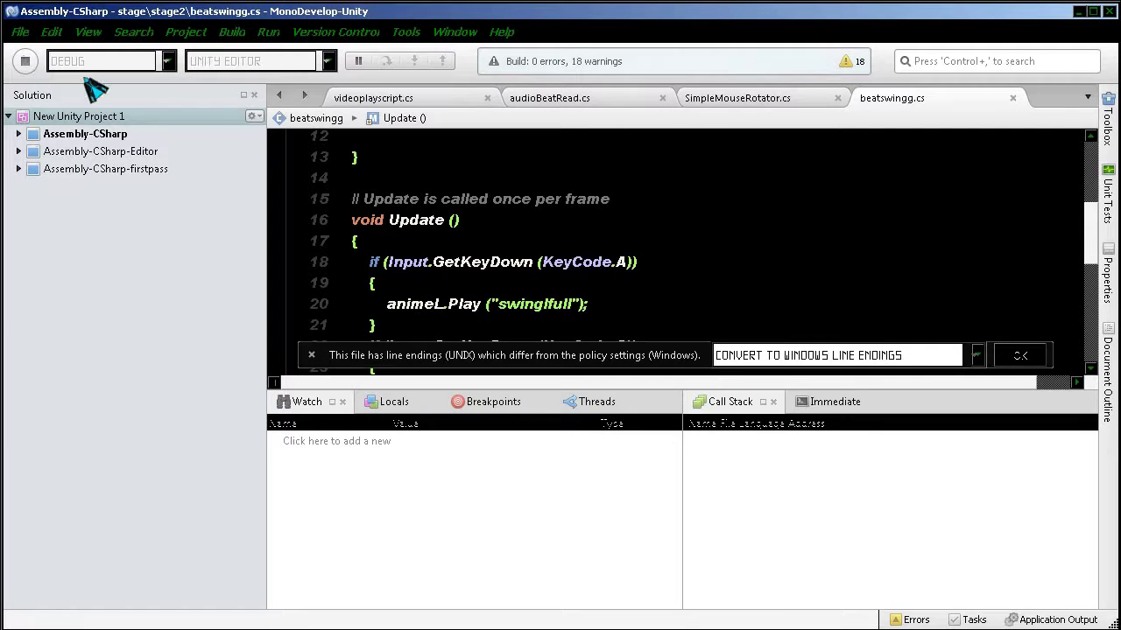
left_click(254, 94)
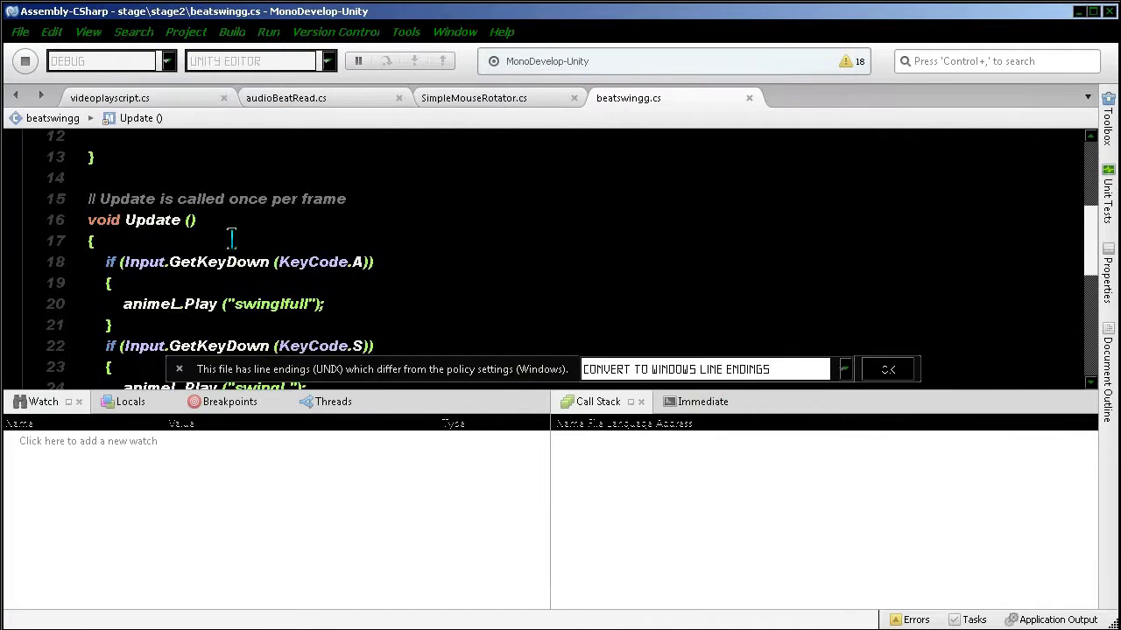
left_click(78, 402)
left_click(78, 402)
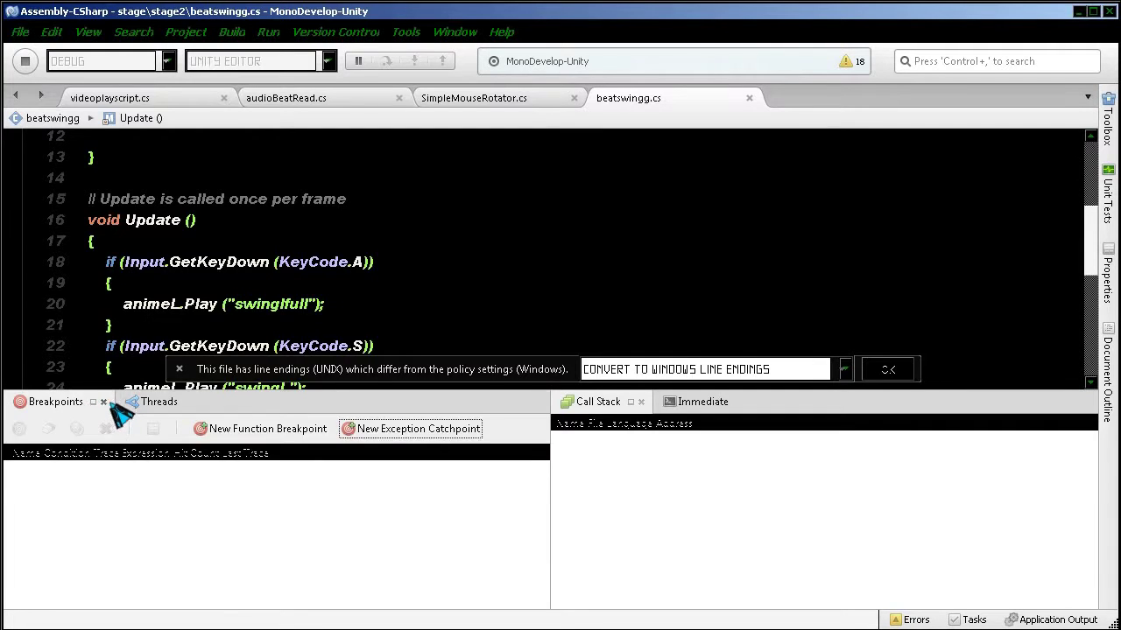
left_click(104, 402)
left_click(536, 402)
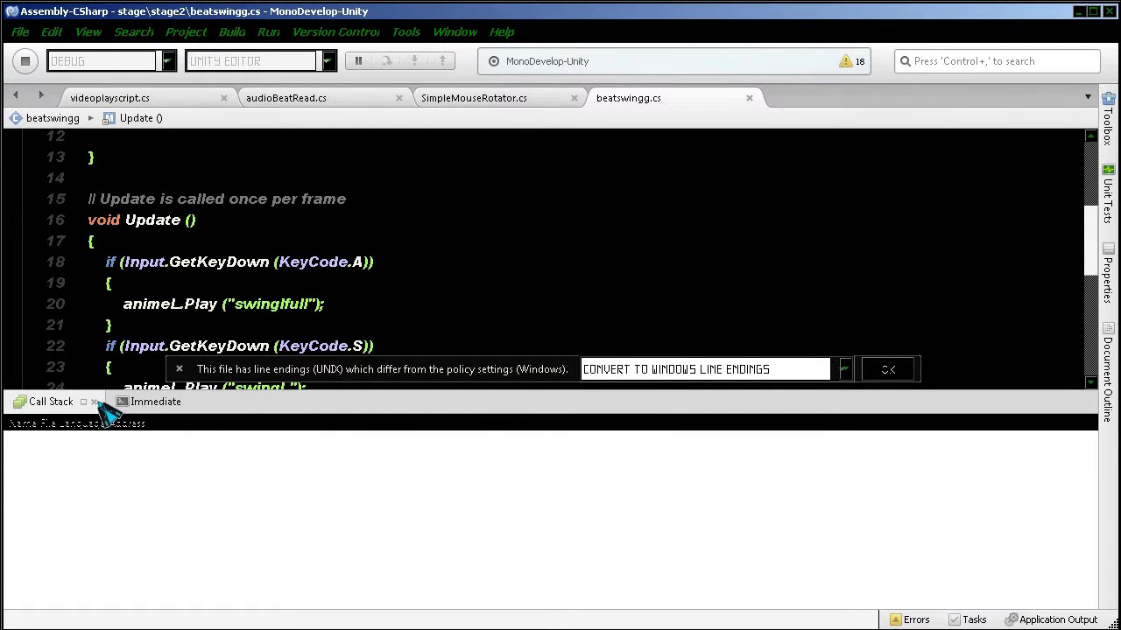
left_click(95, 402)
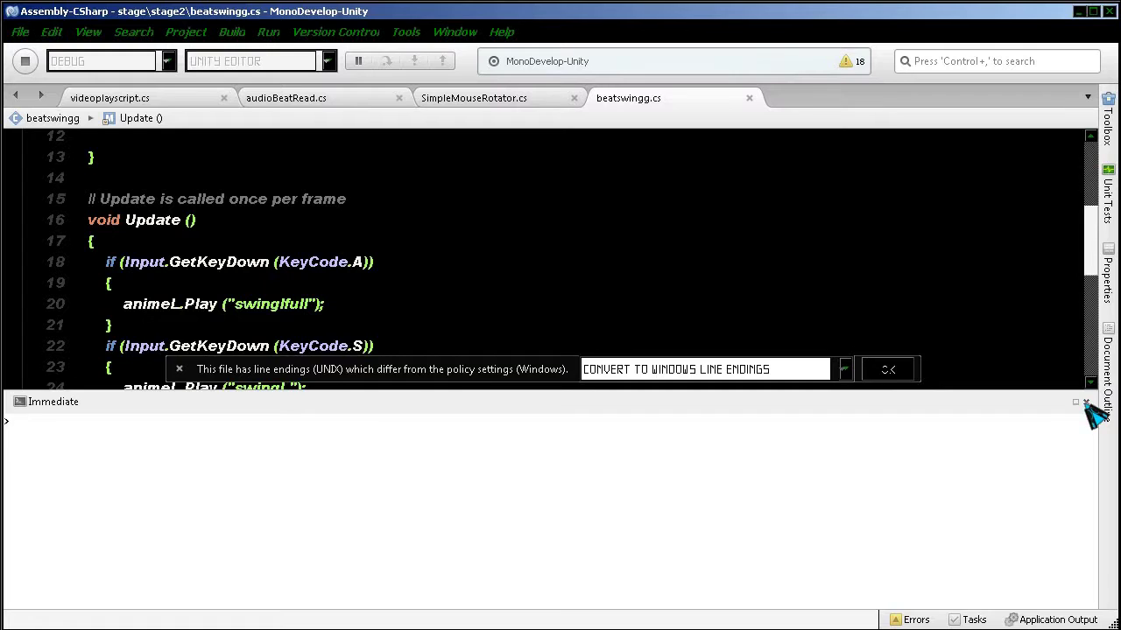
Close the Immediate pad, stop debugging, and minimize MonoDevelop to return to Unity.
left_click(1086, 404)
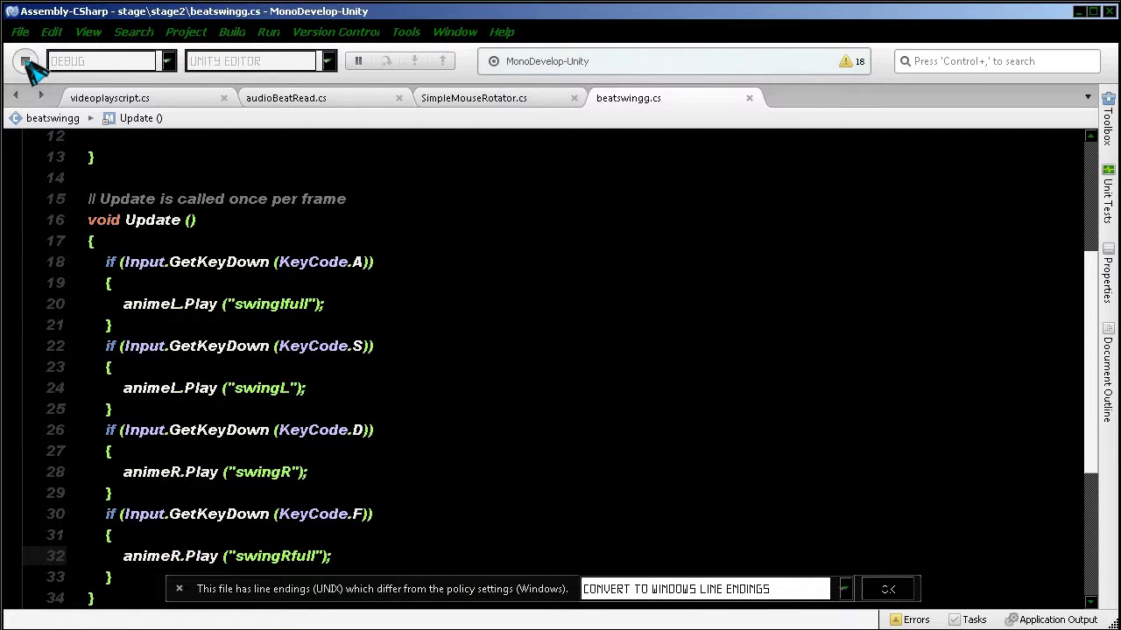
left_click(24, 61)
left_click(1078, 11)
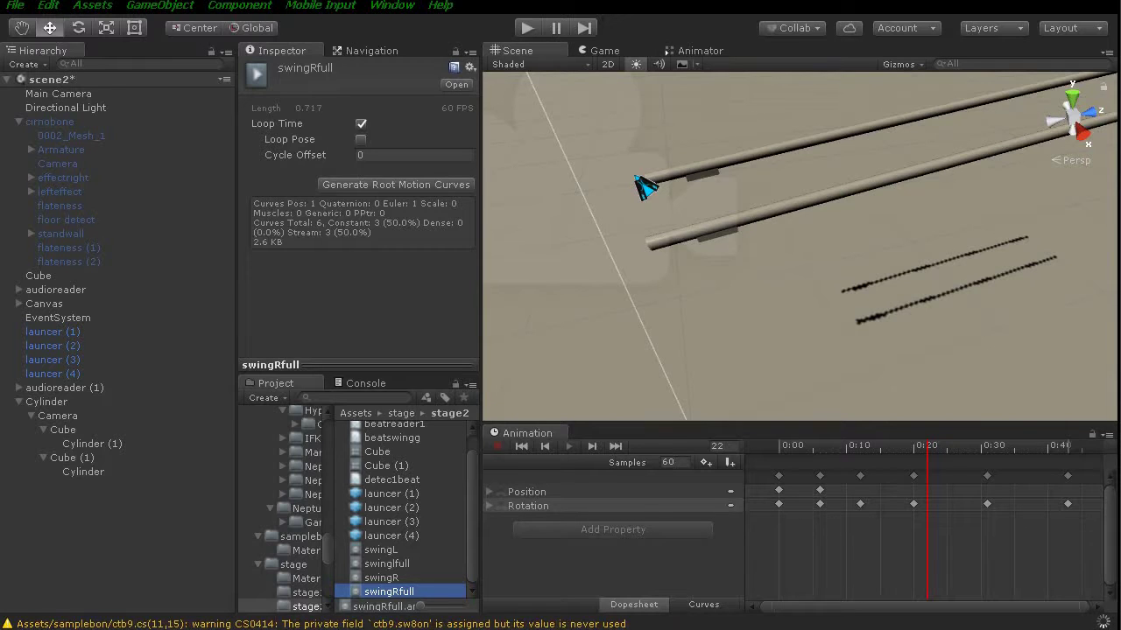
Uncheck Loop Time for the swingL, swinglfull, swingR and swingRfull clips in the Inspector.
left_click(390, 551)
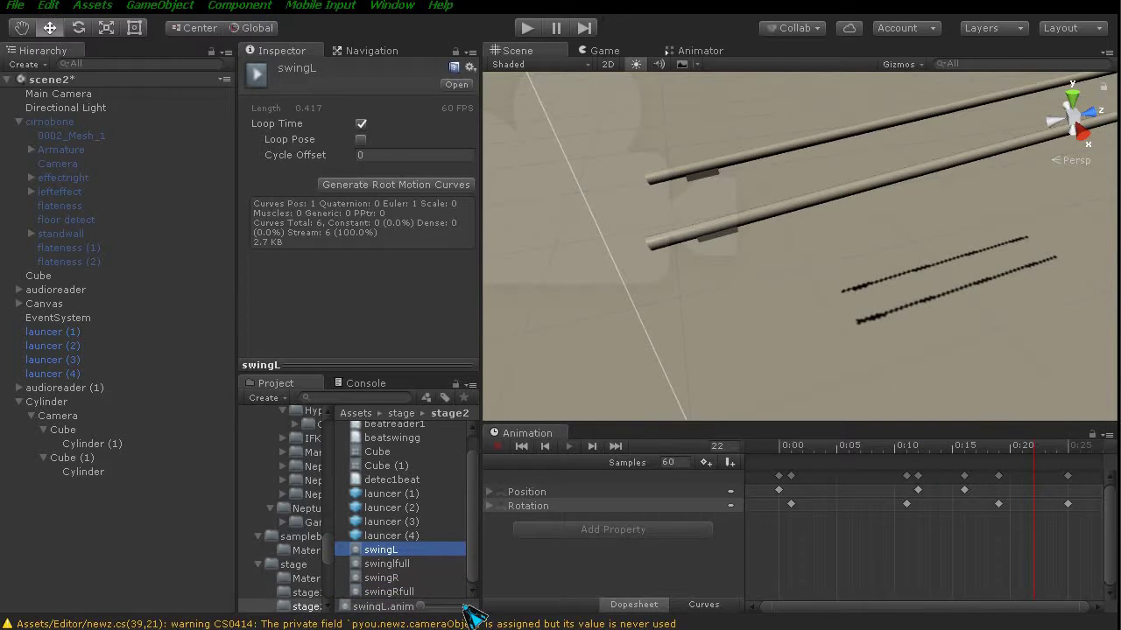
left_click(433, 592, "shift")
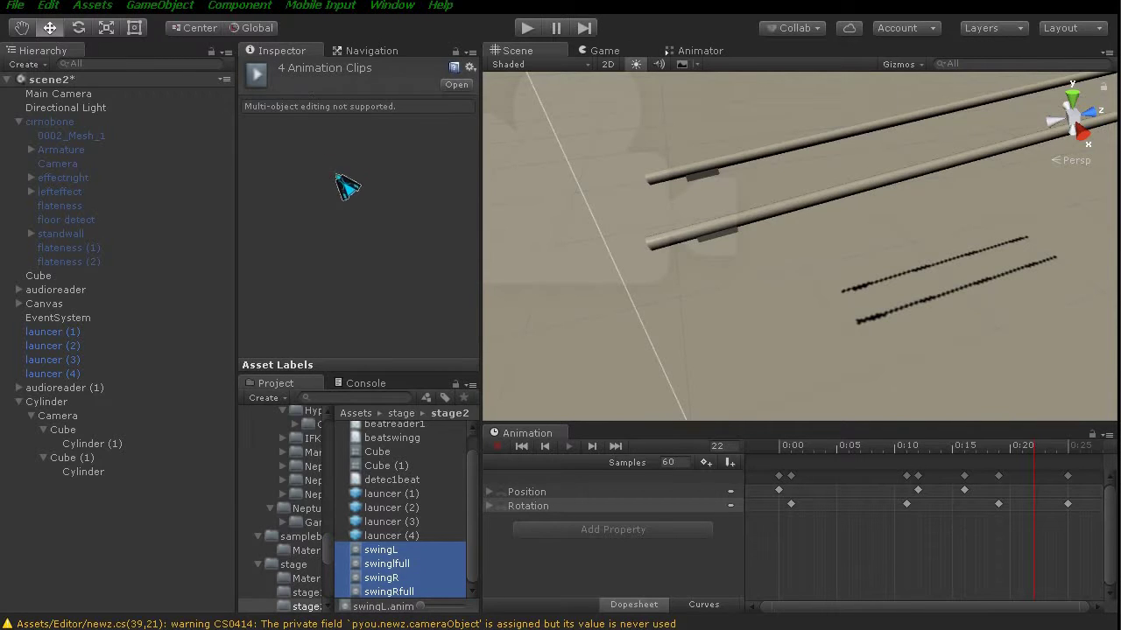
left_click(396, 522)
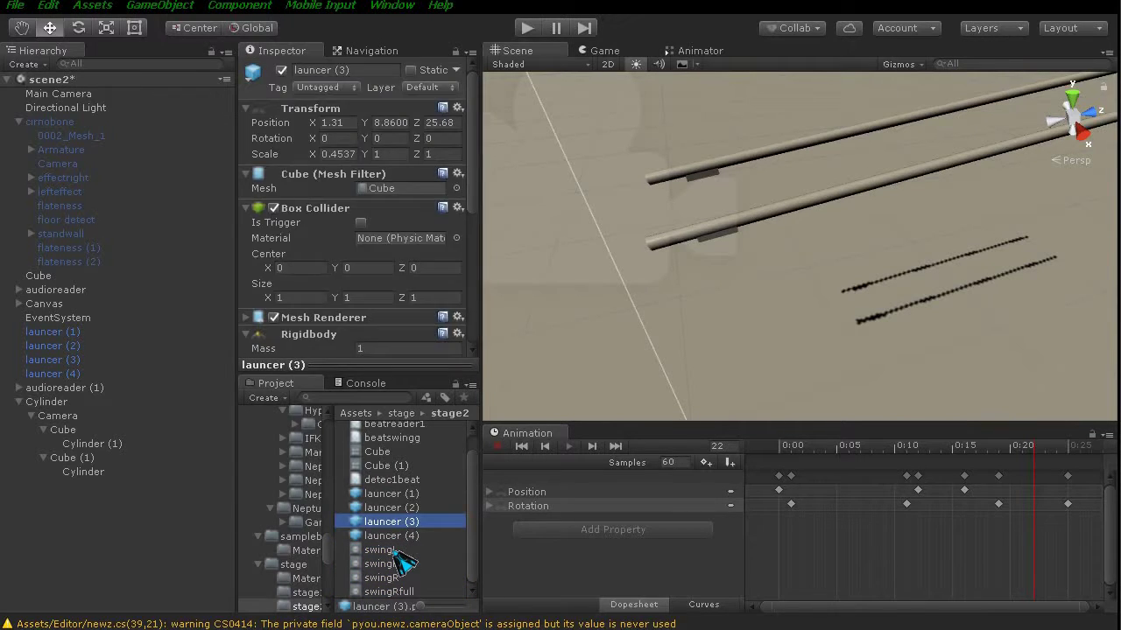
left_click(394, 552)
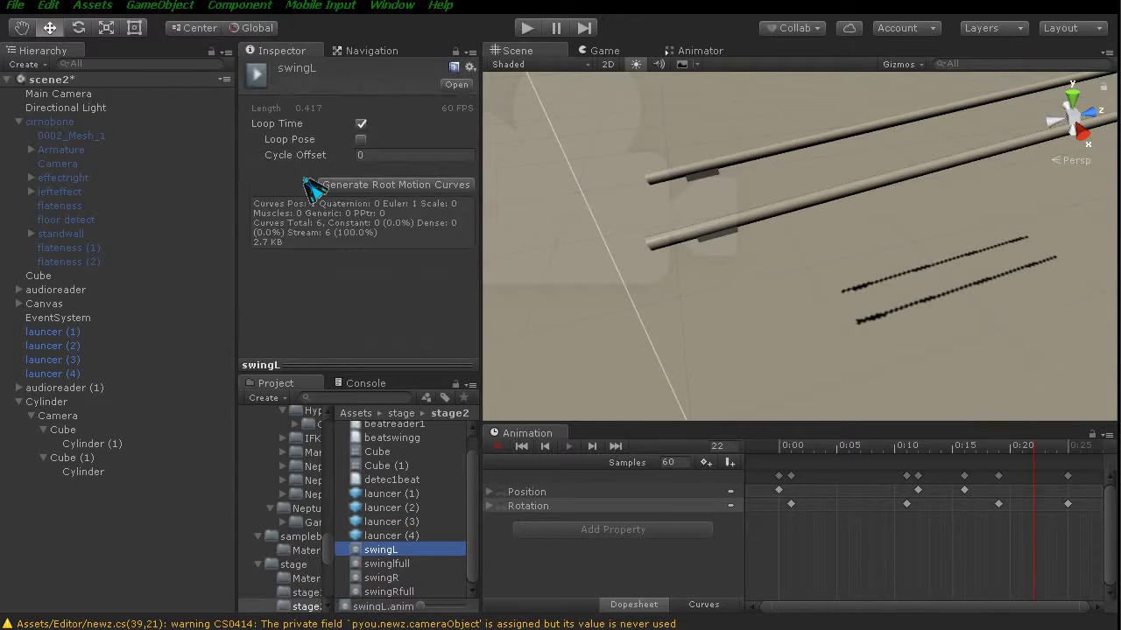
left_click(361, 124)
left_click(387, 564)
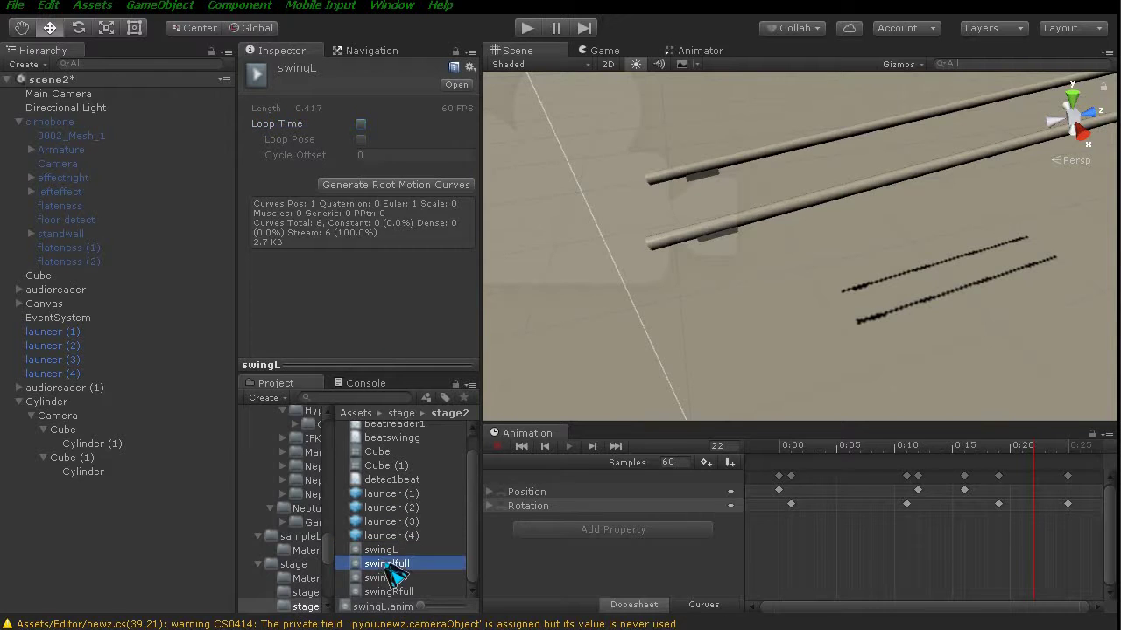
left_click(361, 124)
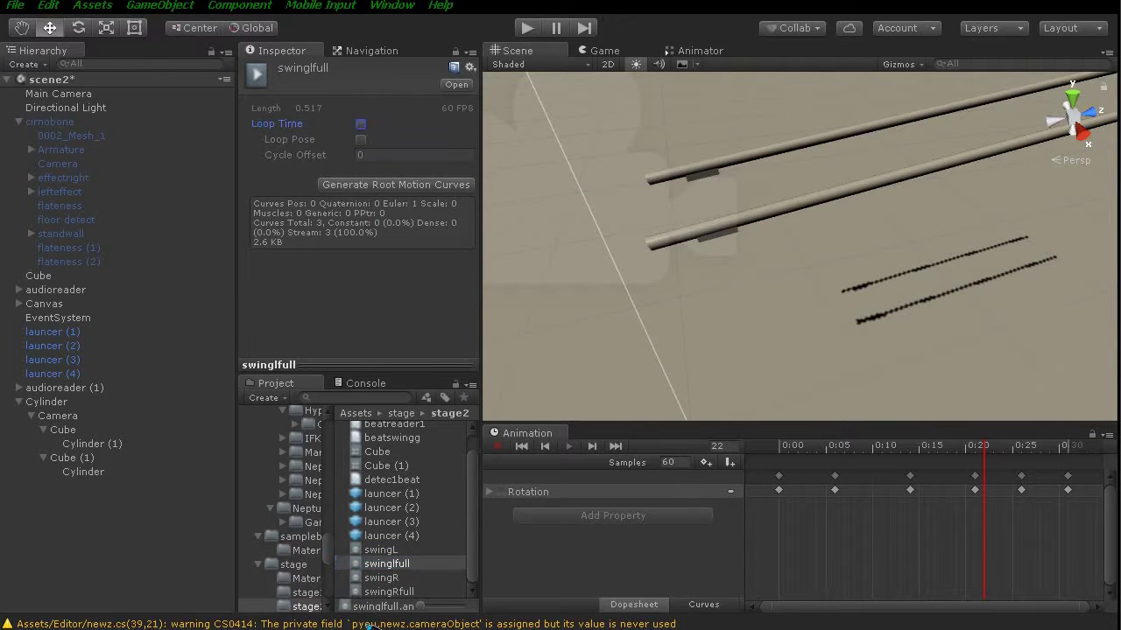
left_click(383, 580)
left_click(361, 124)
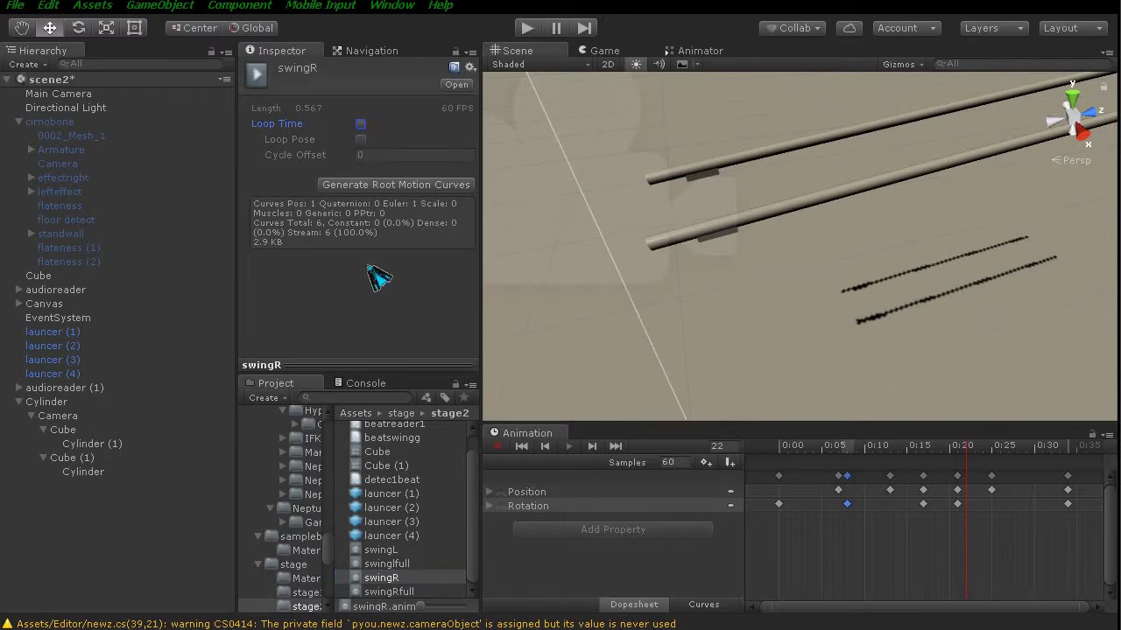
left_click(388, 592)
left_click(362, 125)
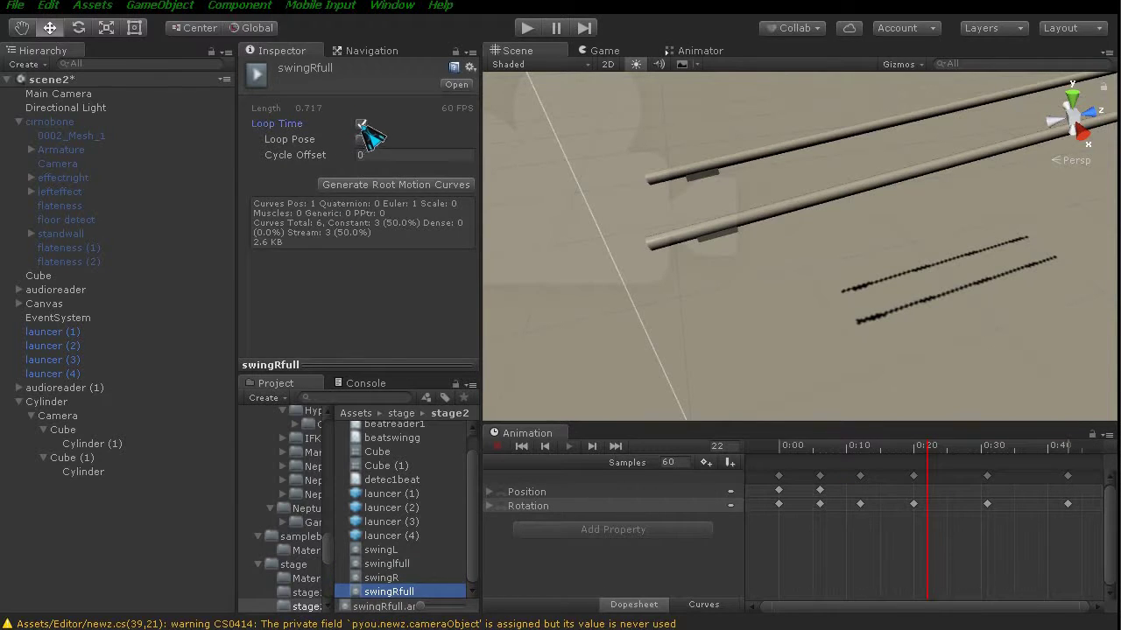
left_click(362, 124)
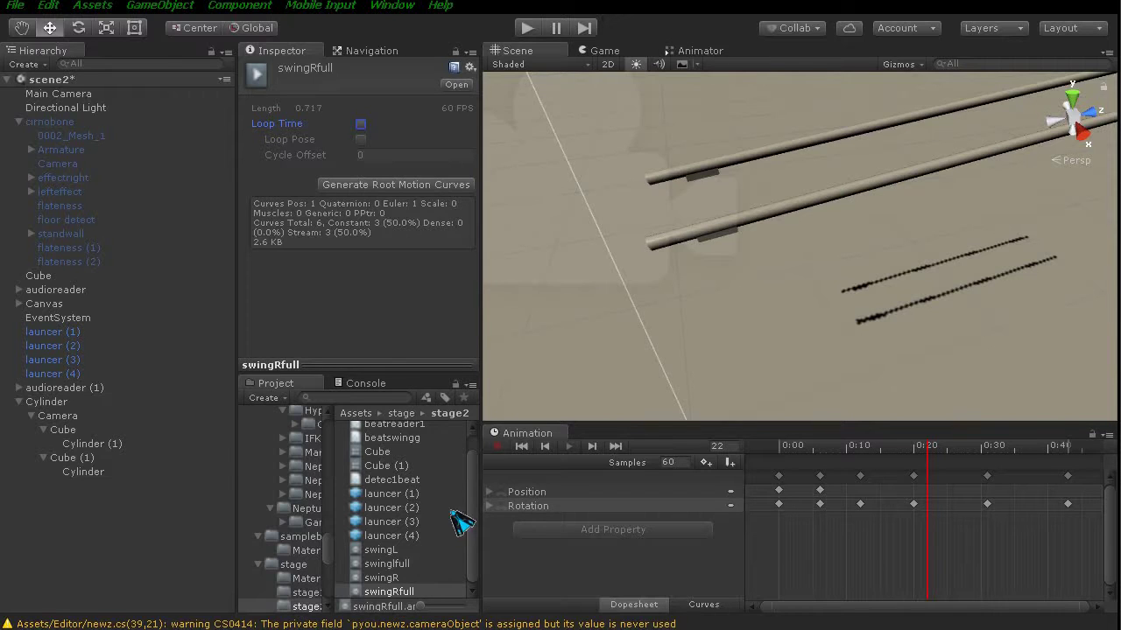
scroll(437, 530, "up", 1)
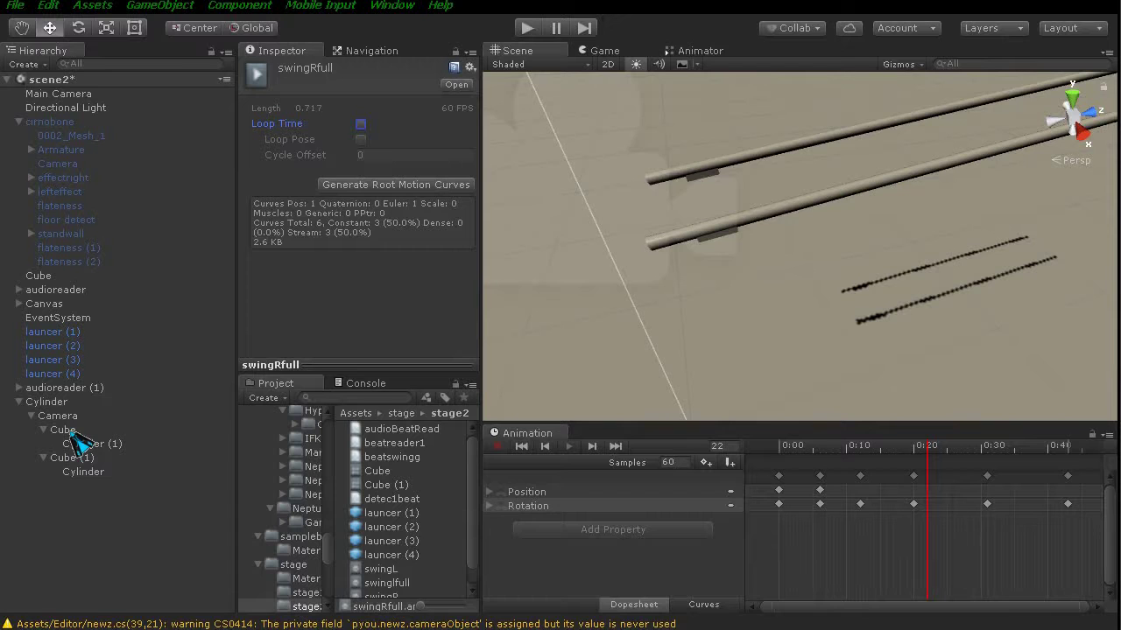
Select the Cube under Camera and open its animator controller in the Animator view.
left_click(65, 416)
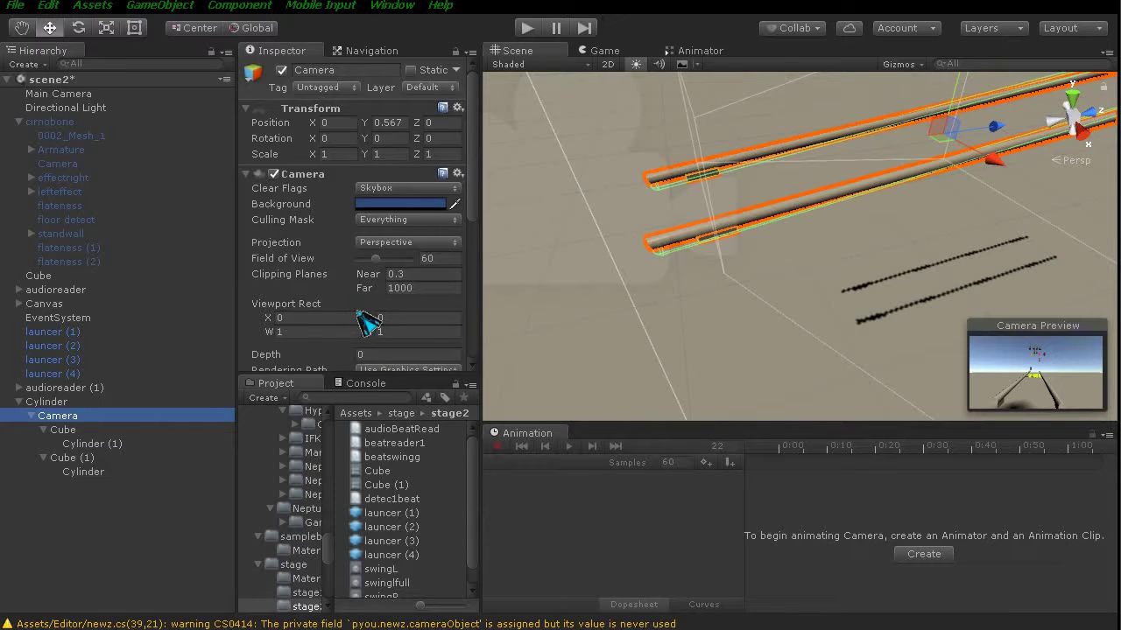
scroll(364, 322, "down", 5)
scroll(363, 322, "down", 3)
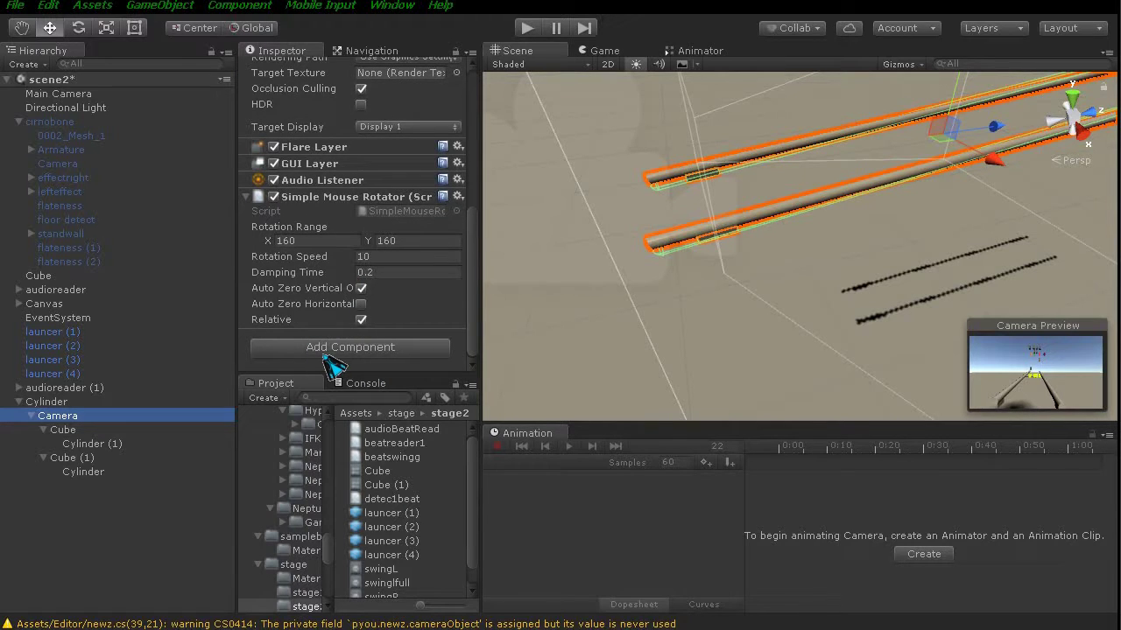
left_click(70, 433)
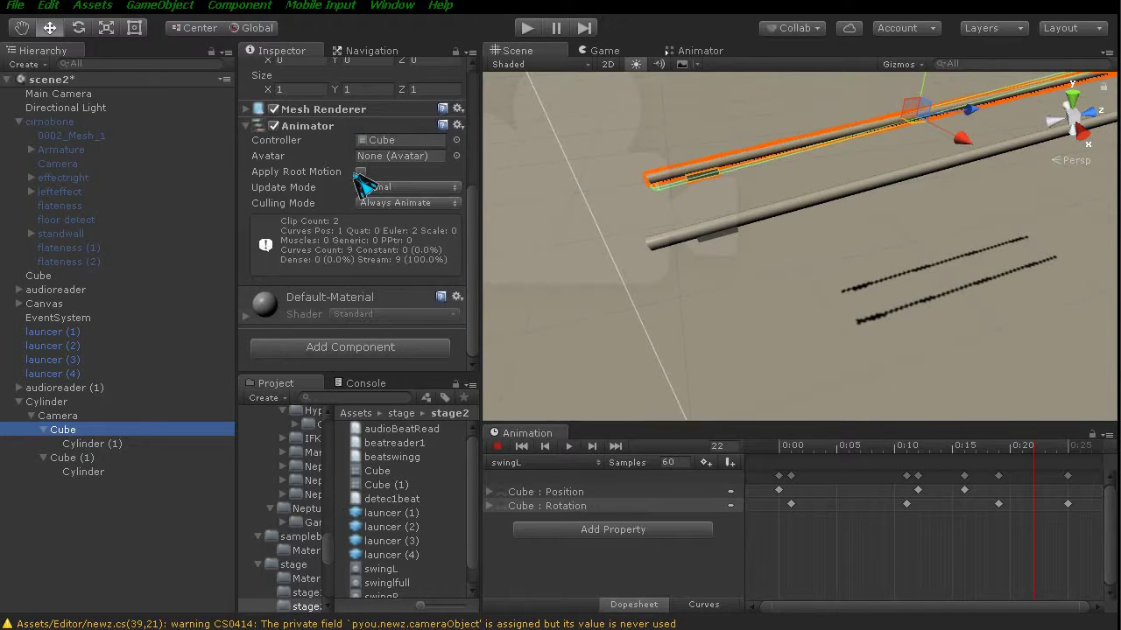
scroll(390, 175, "up", 1)
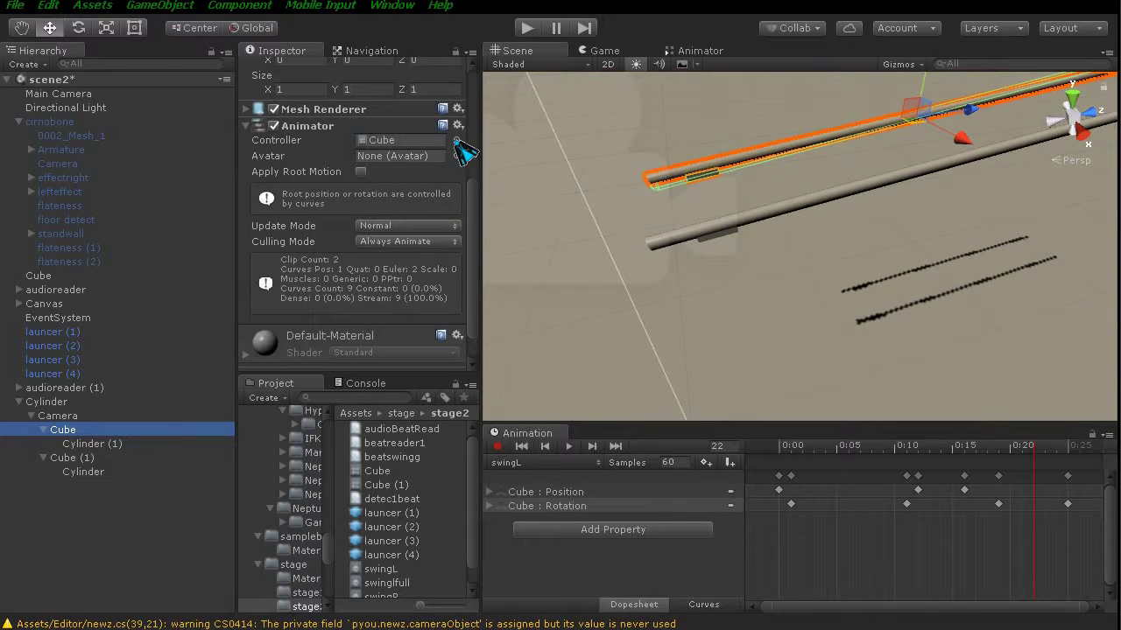
left_click(429, 142)
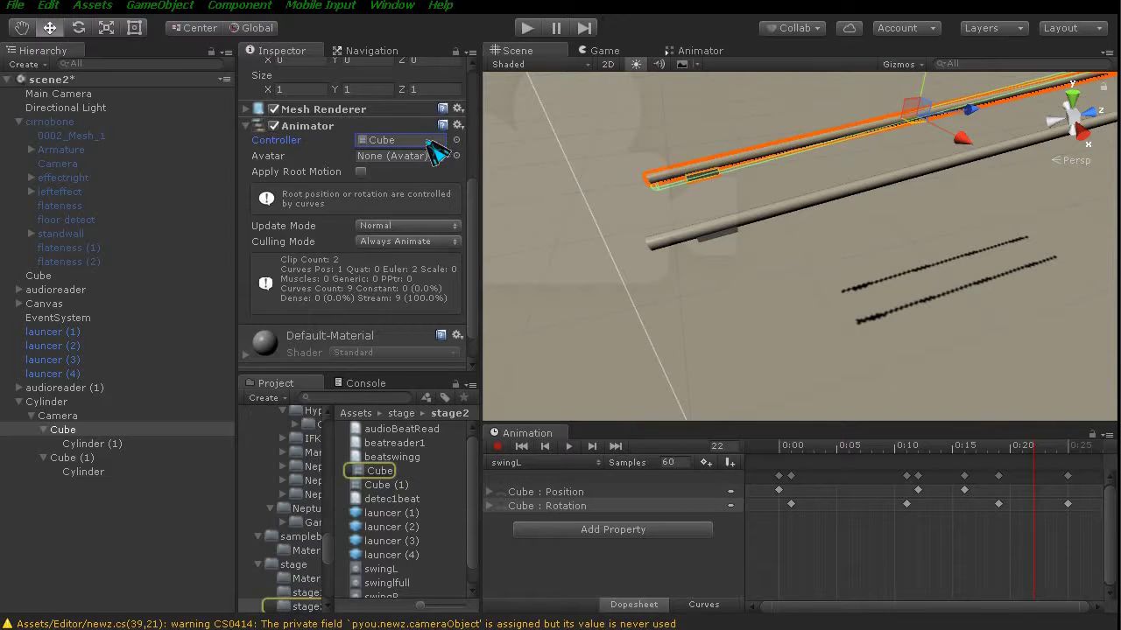
left_click(696, 53)
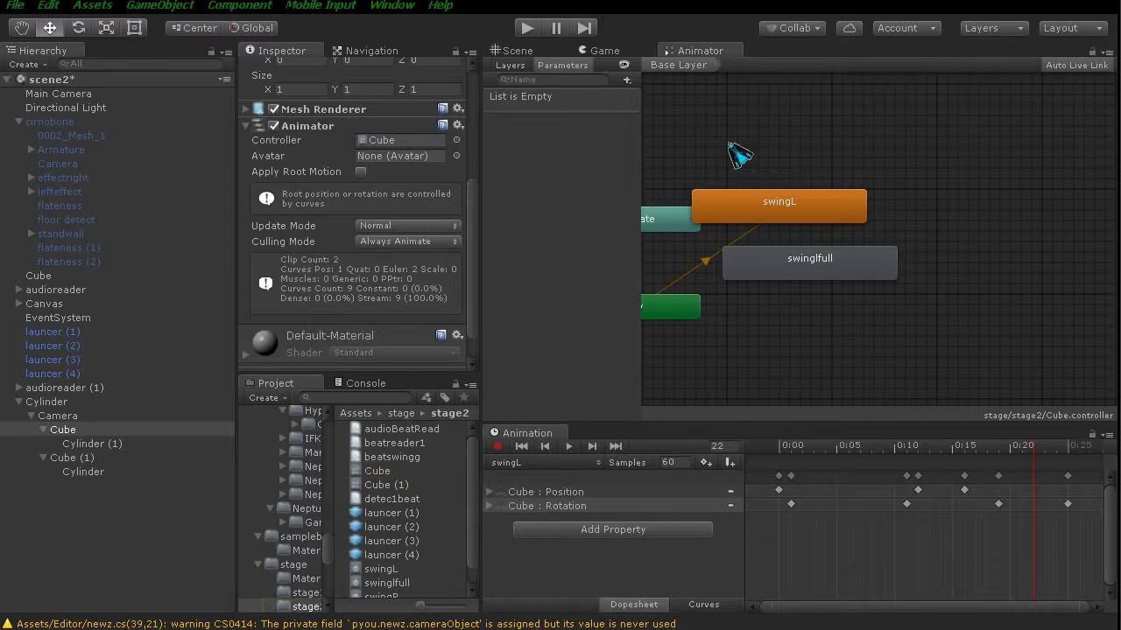
Add an empty New State to the Cube controller and make it the layer default state.
right_click(816, 345)
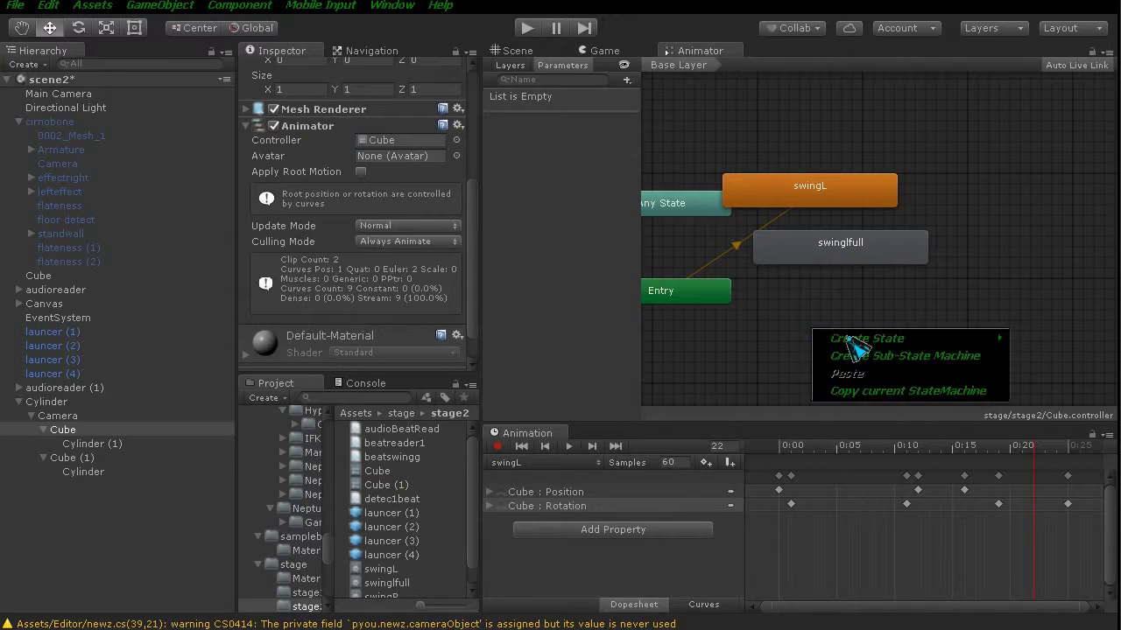
mouse_move(974, 341)
left_click(1015, 340)
left_click_drag(887, 342, 824, 292)
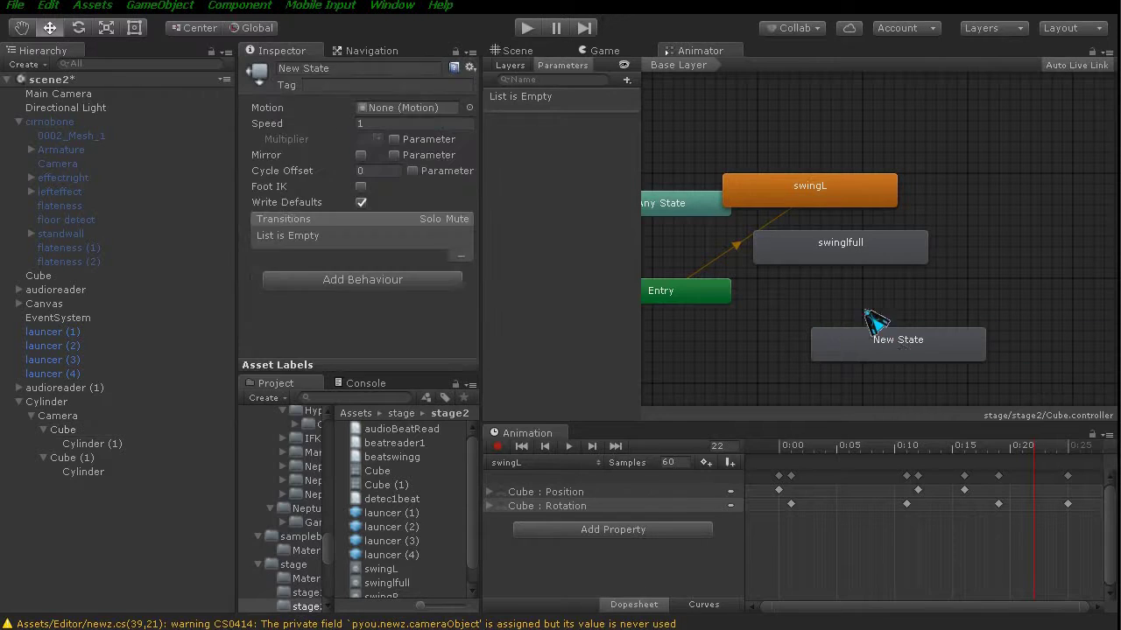
mouse_move(834, 250)
left_mouse_down()
mouse_move(965, 224)
mouse_move(1015, 190)
left_mouse_up()
right_click(824, 293)
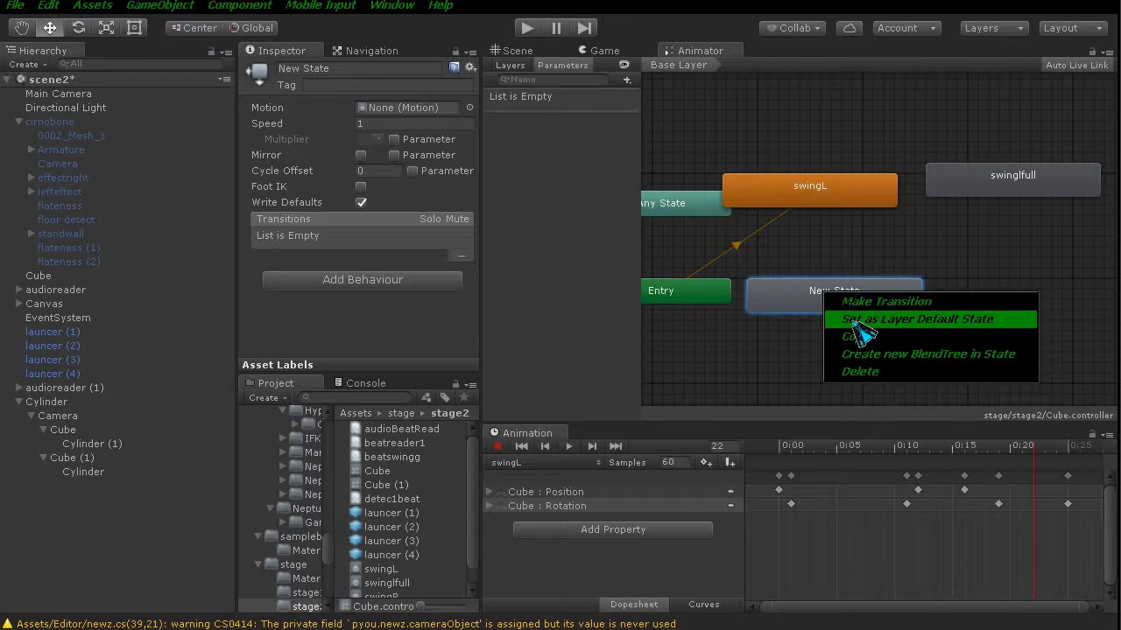
left_click(856, 321)
Add transitions from swingL and swinglfull into New State and tidy the node layout.
right_click(801, 186)
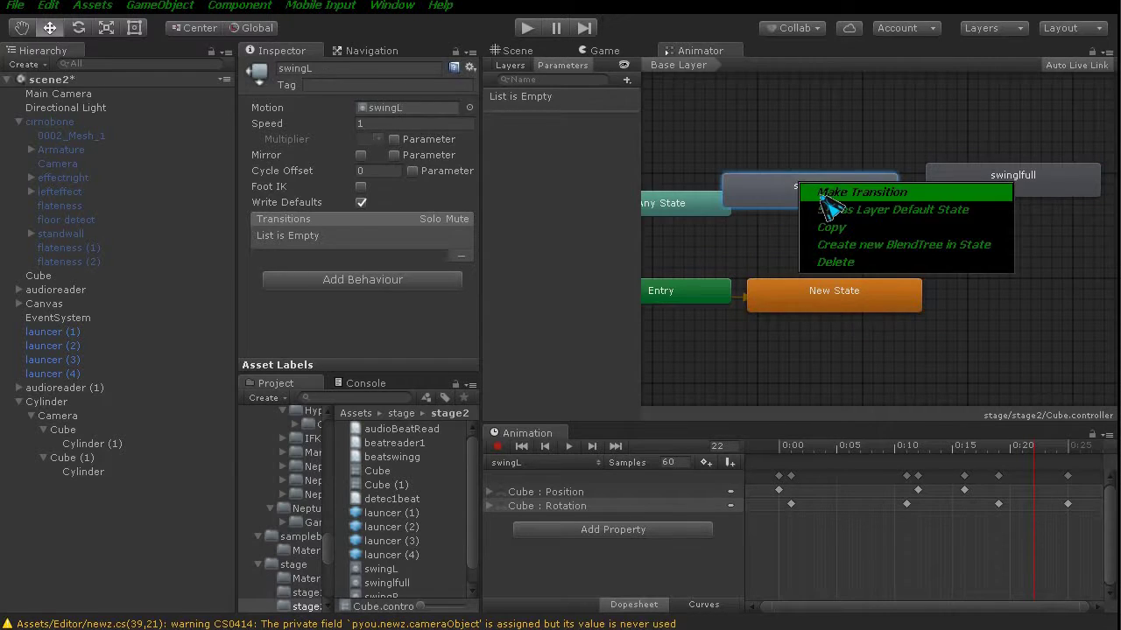
left_click(823, 195)
left_click(853, 294)
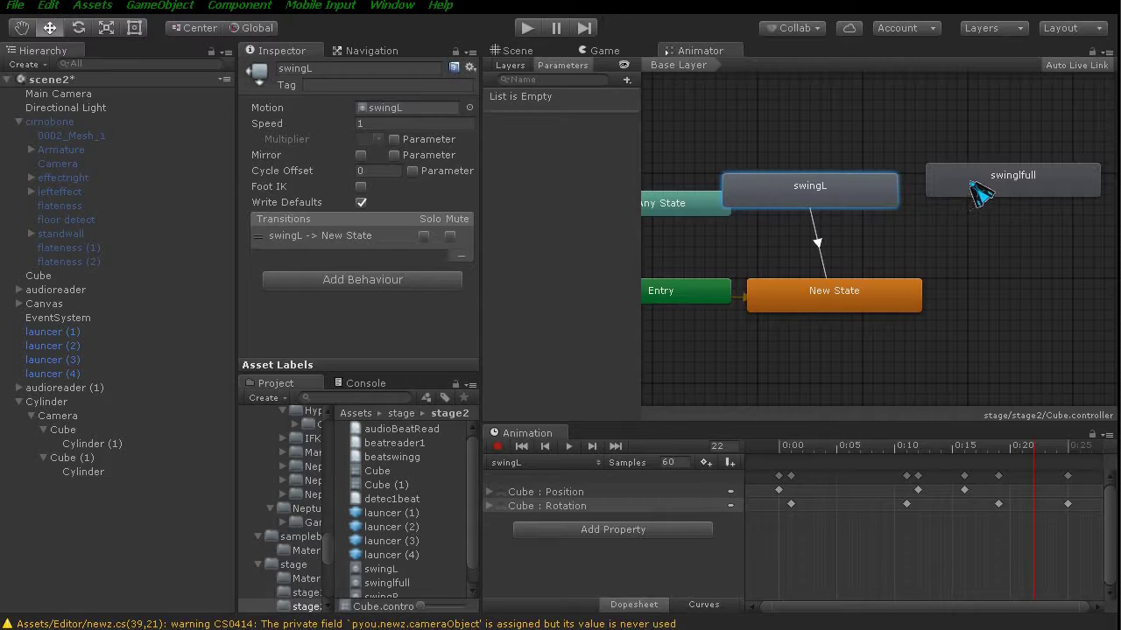
left_click(972, 185)
right_click(971, 183)
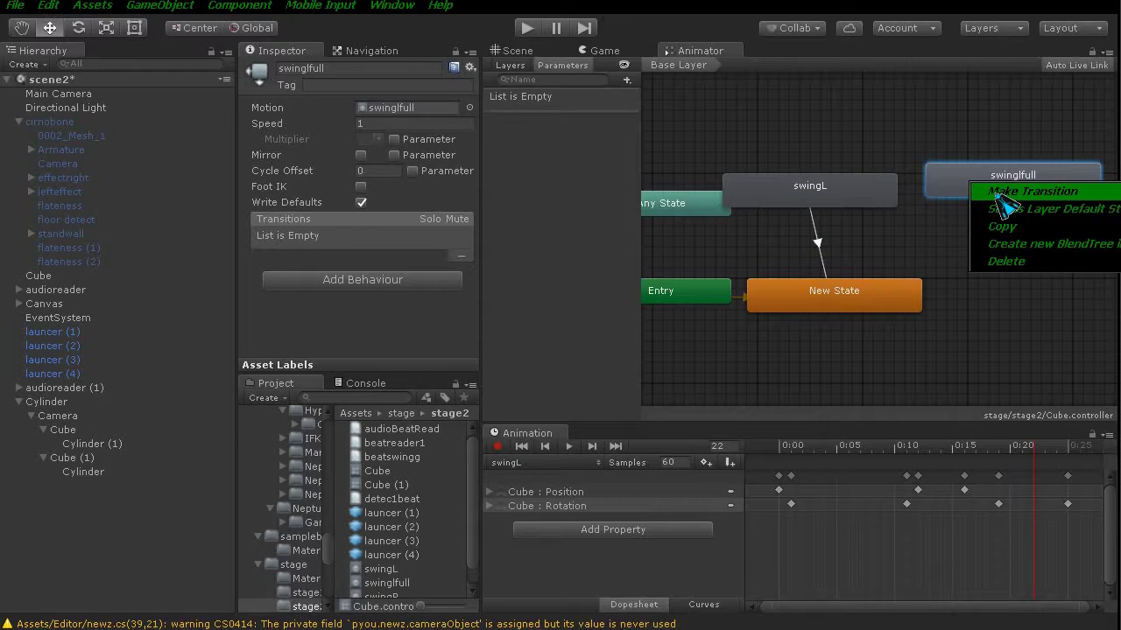
left_click(998, 193)
left_click(845, 294)
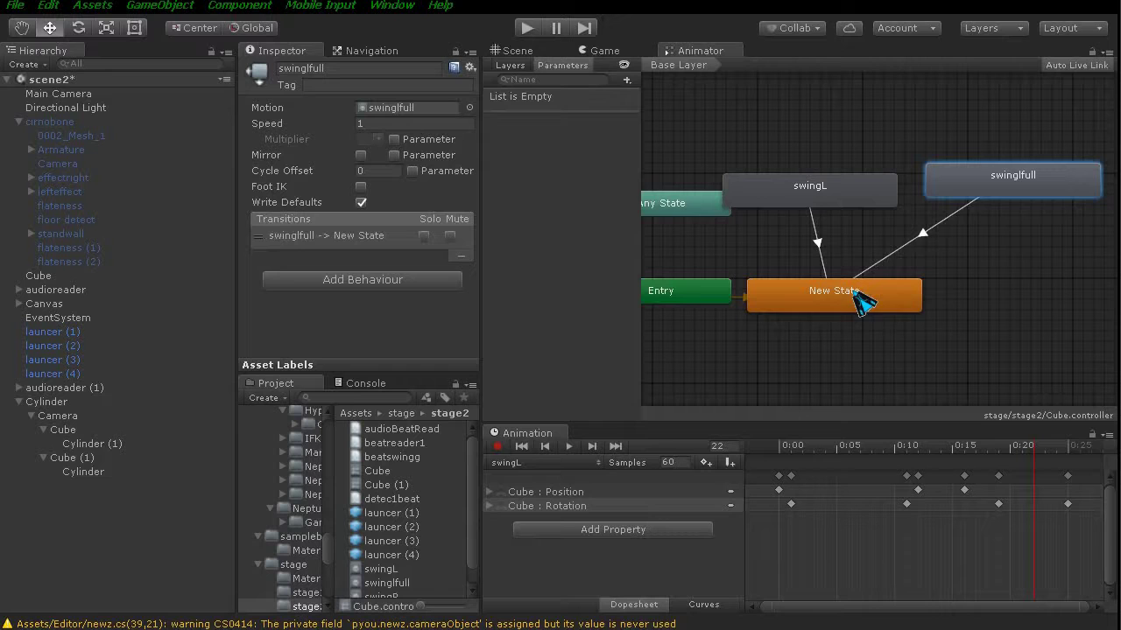
left_click(845, 191)
left_click_drag(851, 197, 834, 175)
left_click(989, 185)
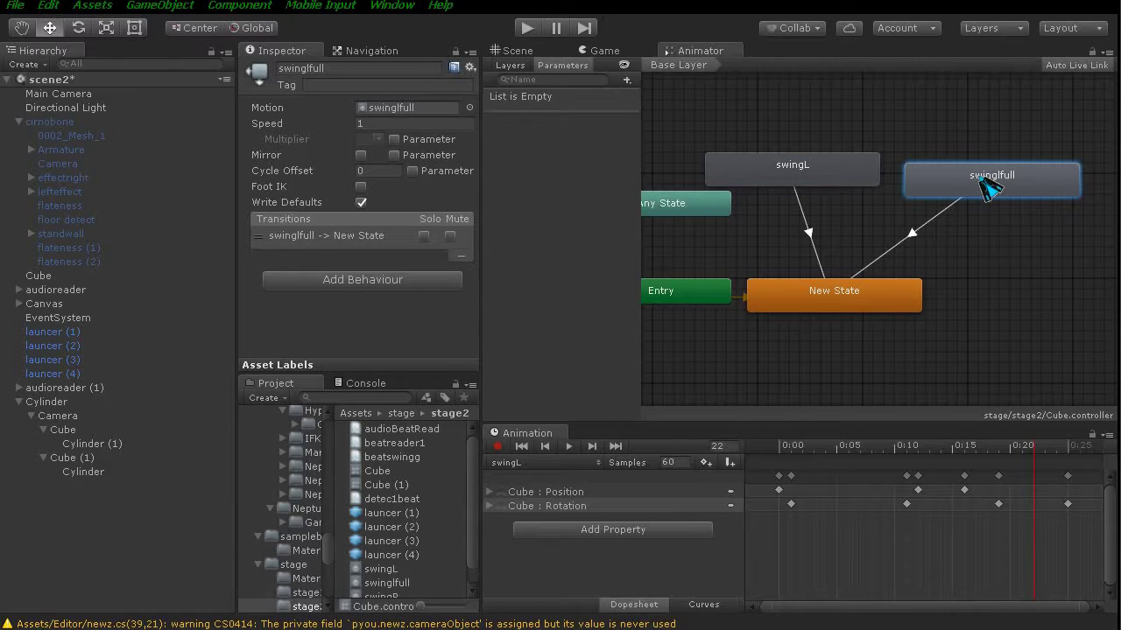
Open the Cube (1) controller and add an empty New State below swingR and swingRfull.
left_click(382, 487)
middle_click_drag(814, 254, 885, 241)
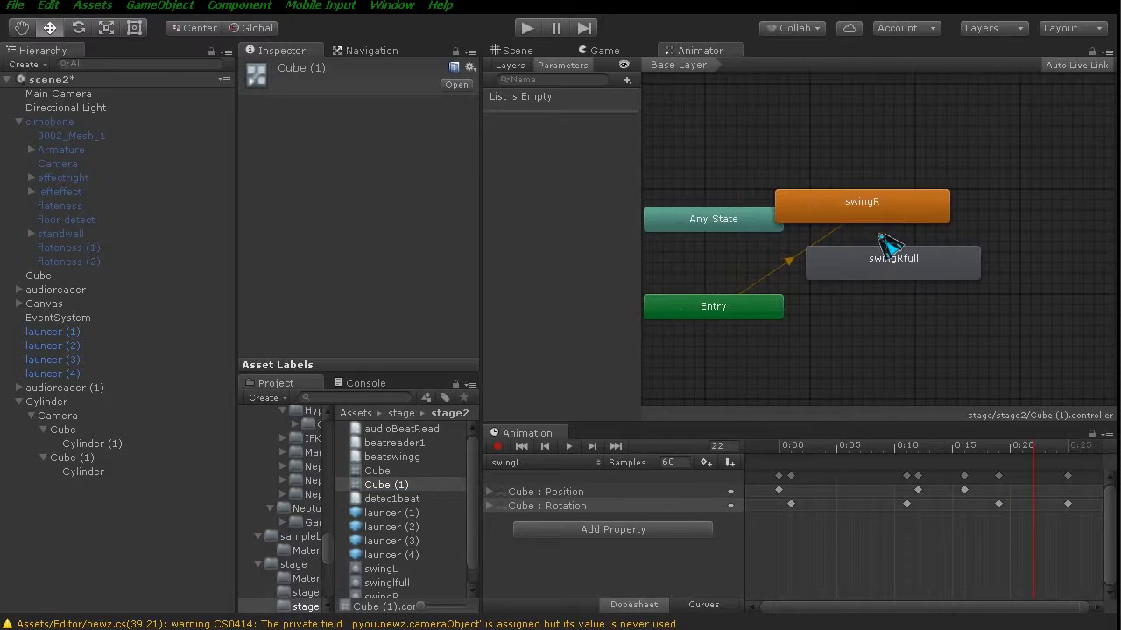
left_click_drag(885, 217, 898, 185)
mouse_move(939, 259)
left_mouse_down()
mouse_move(1004, 254)
mouse_move(1051, 229)
left_mouse_up()
right_click(865, 310)
mouse_move(967, 326)
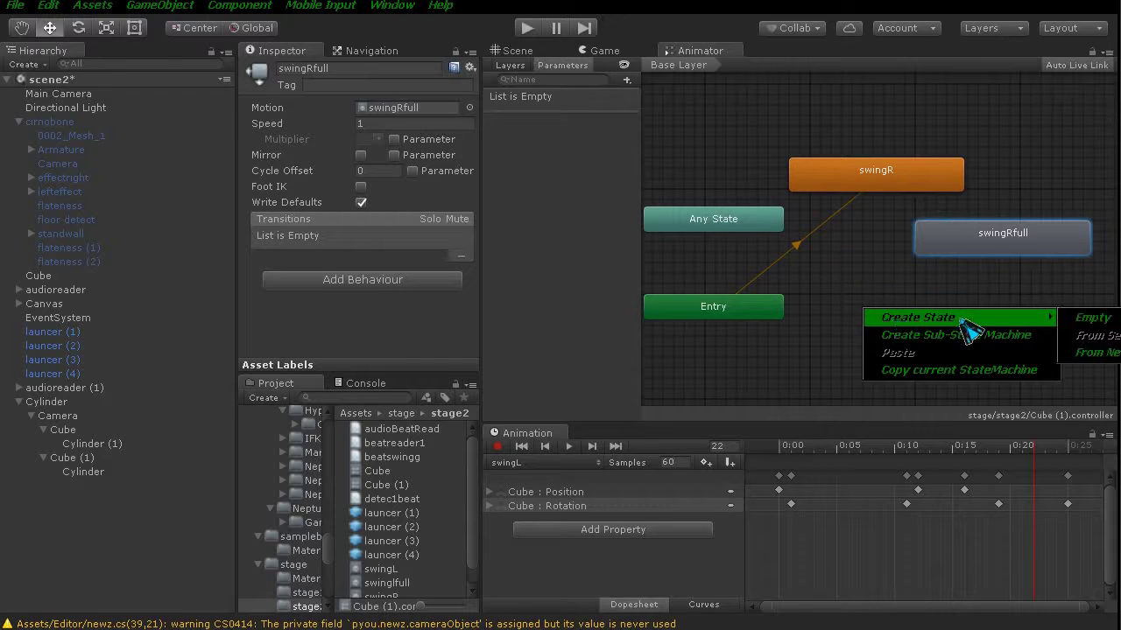
left_click(1086, 318)
left_click_drag(981, 318, 944, 305)
Add transitions from swingR and swingRfull into New State and make it the layer default.
right_click(867, 180)
left_click(893, 189)
left_click(881, 319)
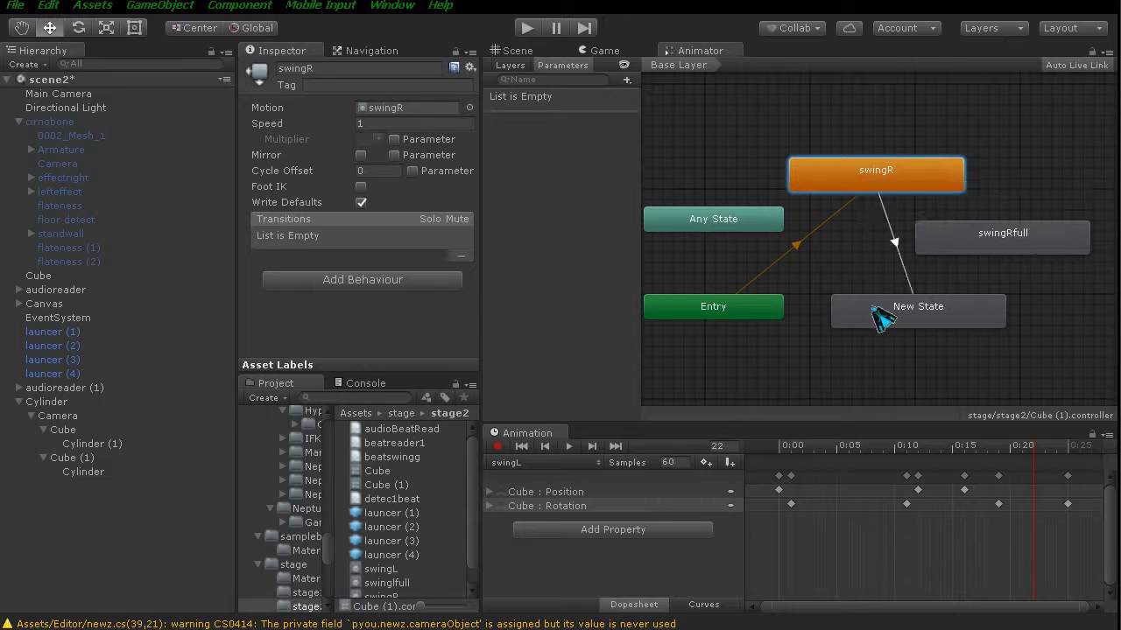
right_click(951, 234)
left_click(981, 242)
left_click(921, 313)
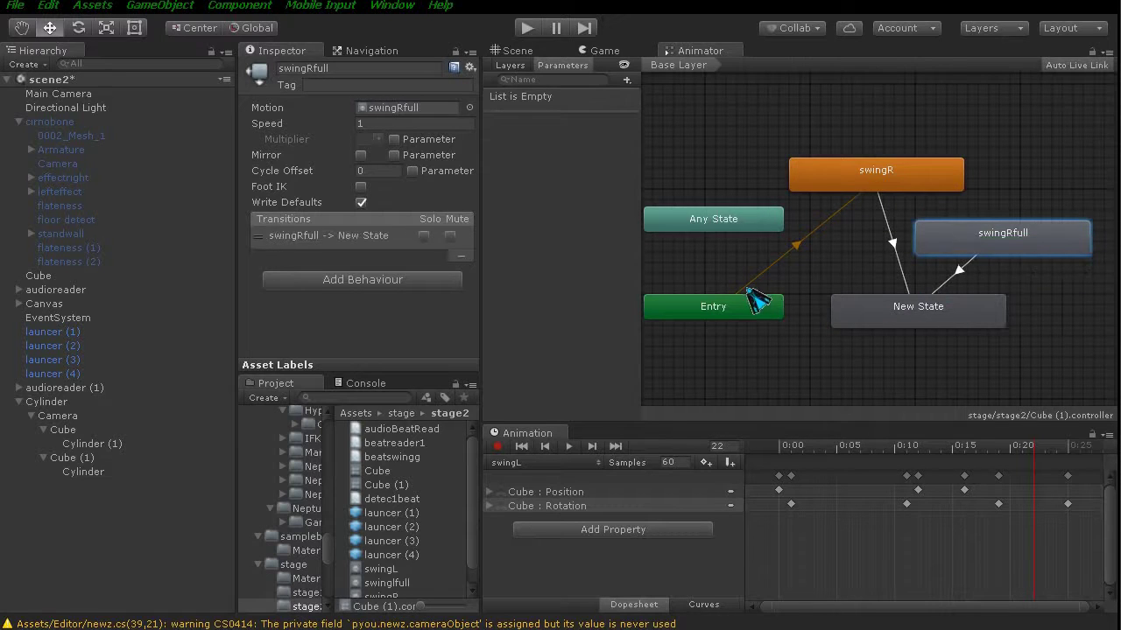
right_click(842, 311)
left_click(880, 338)
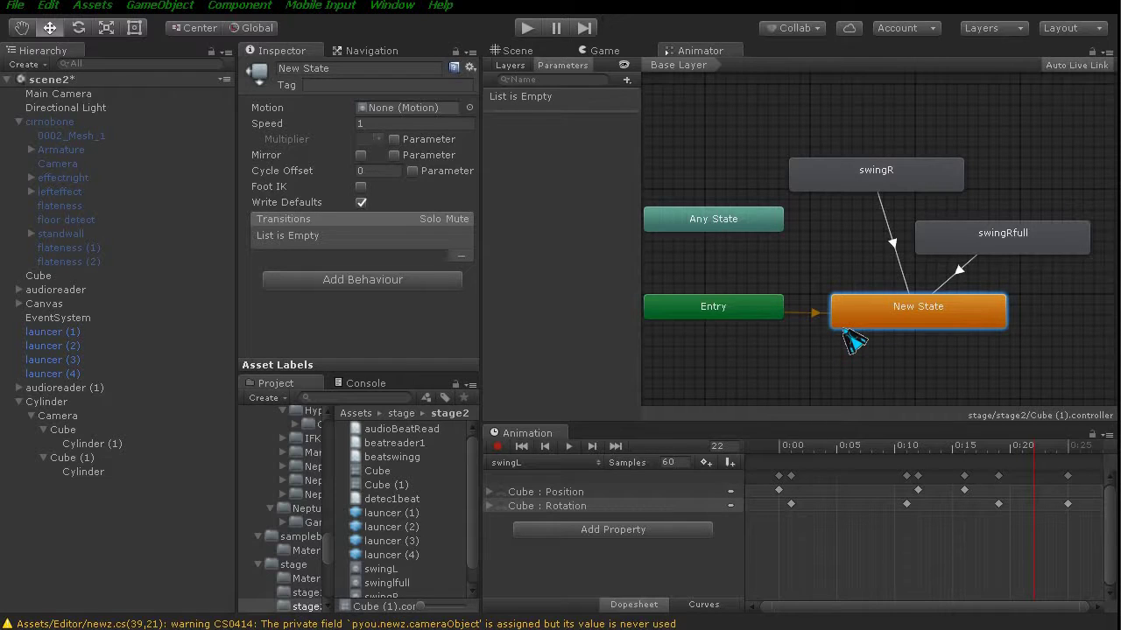
Check swingR's transition and line swingR and swingRfull up side by side.
left_click(847, 184)
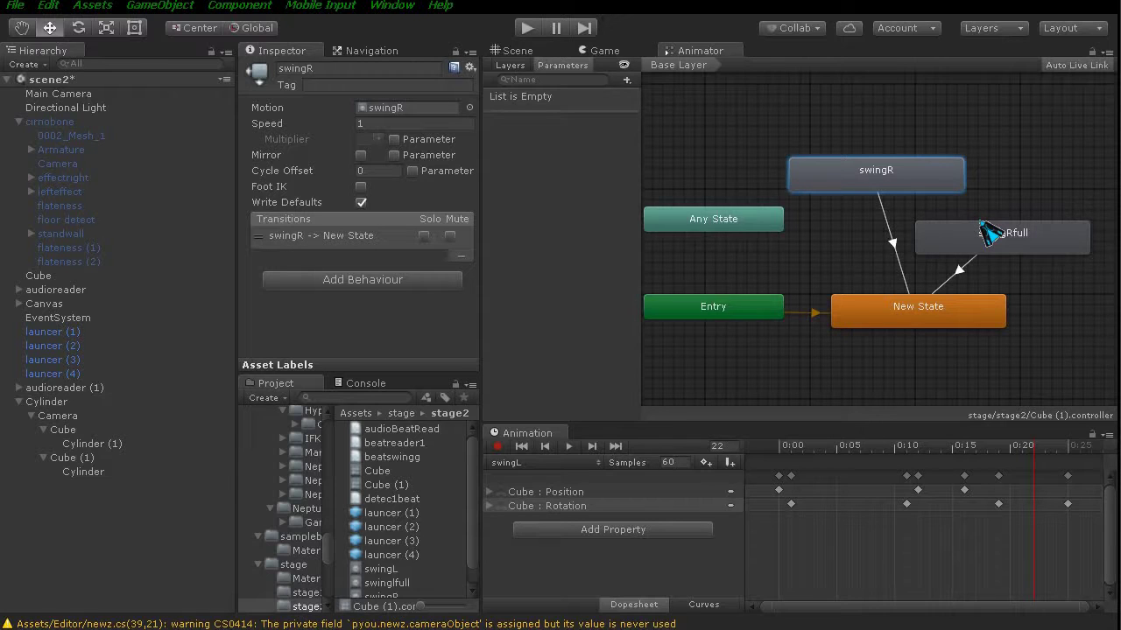
left_click(988, 233)
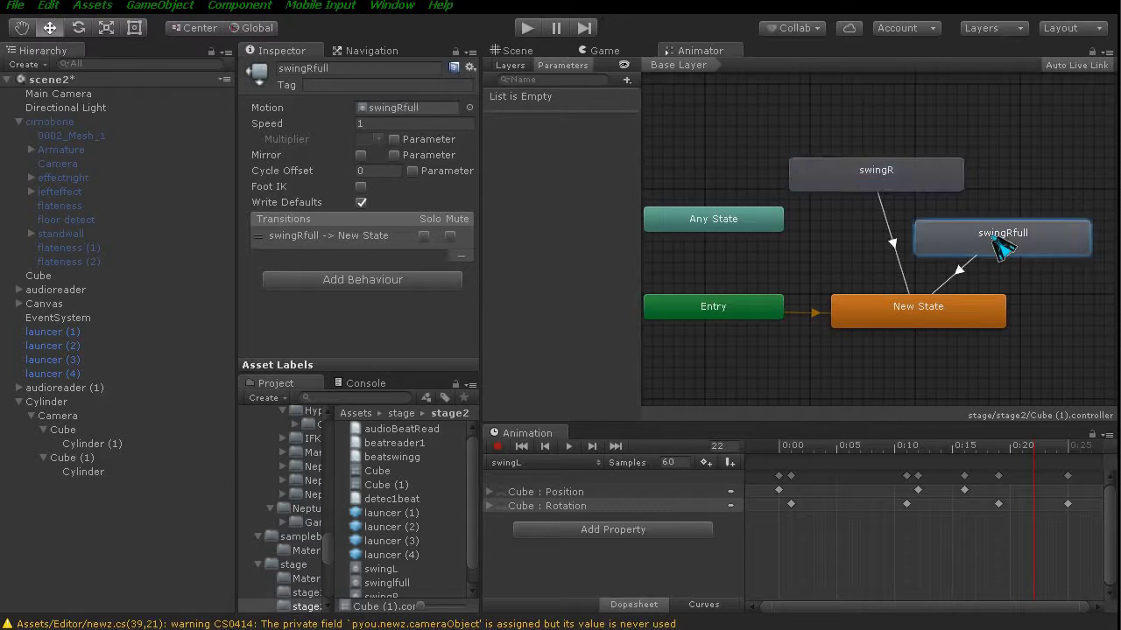
left_click_drag(999, 226, 972, 200)
left_click_drag(887, 182, 834, 172)
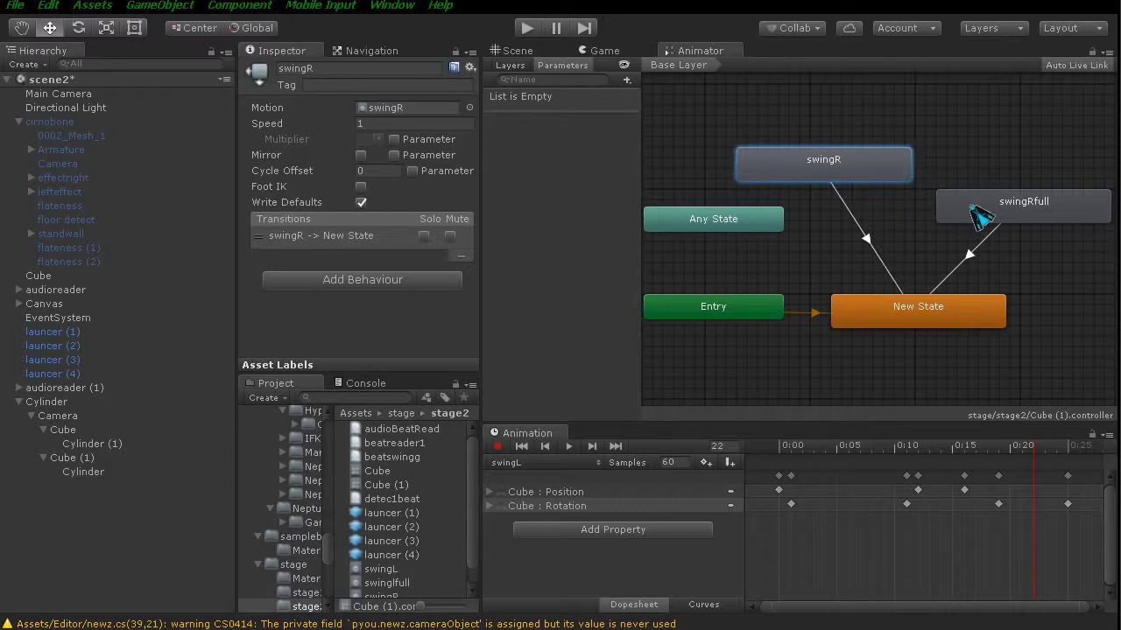
left_click_drag(978, 214, 978, 161)
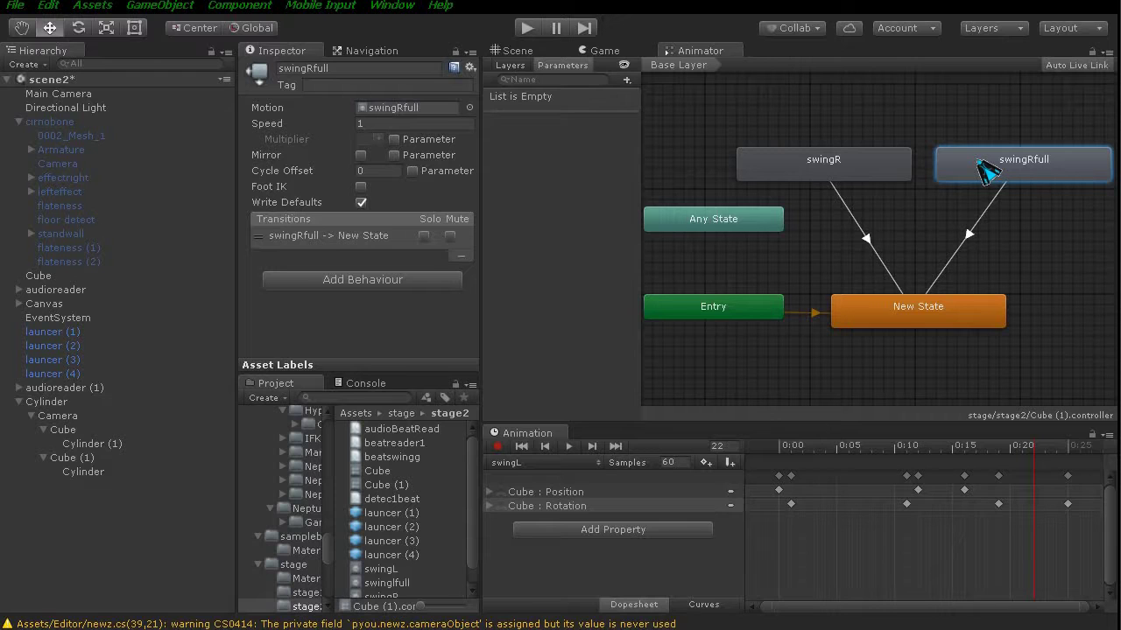
Set the Cube's Animator Culling Mode to Cull Update Transforms.
left_click(61, 431)
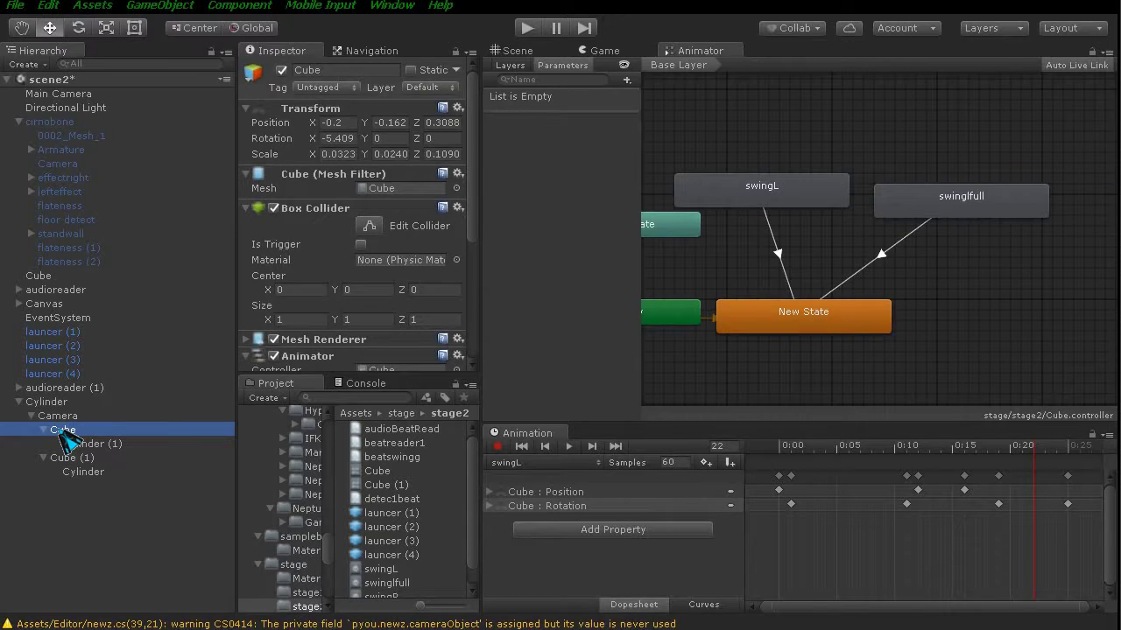
scroll(380, 283, "down", 3)
scroll(380, 283, "down", 3)
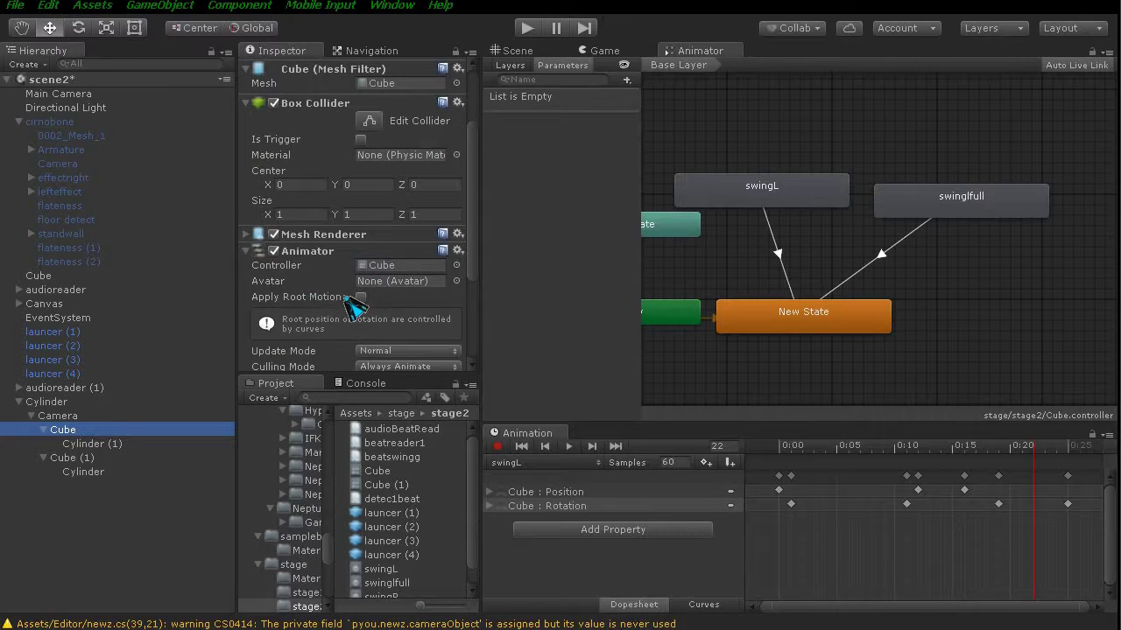
scroll(354, 304, "down", 3)
scroll(350, 295, "down", 3)
scroll(325, 300, "down", 3)
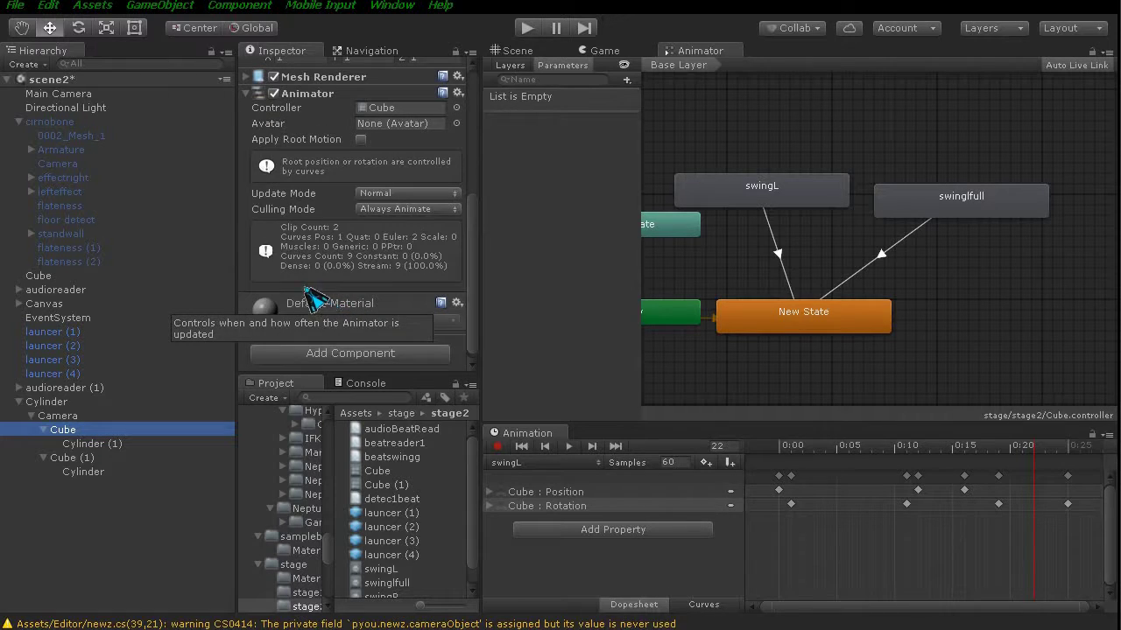
left_click(390, 210)
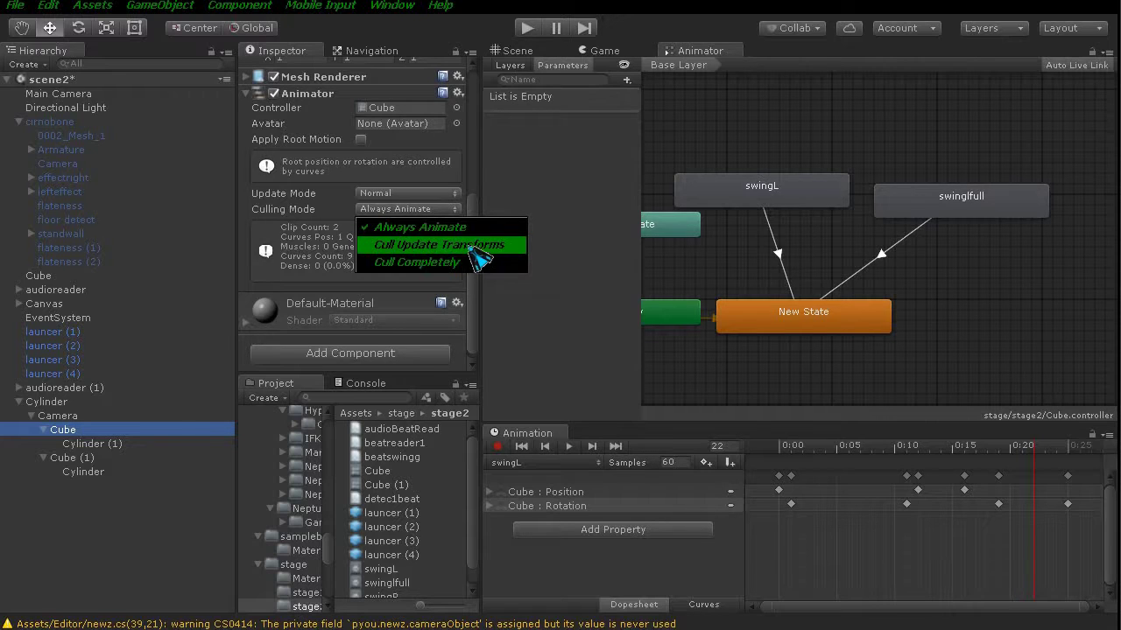
left_click(472, 247)
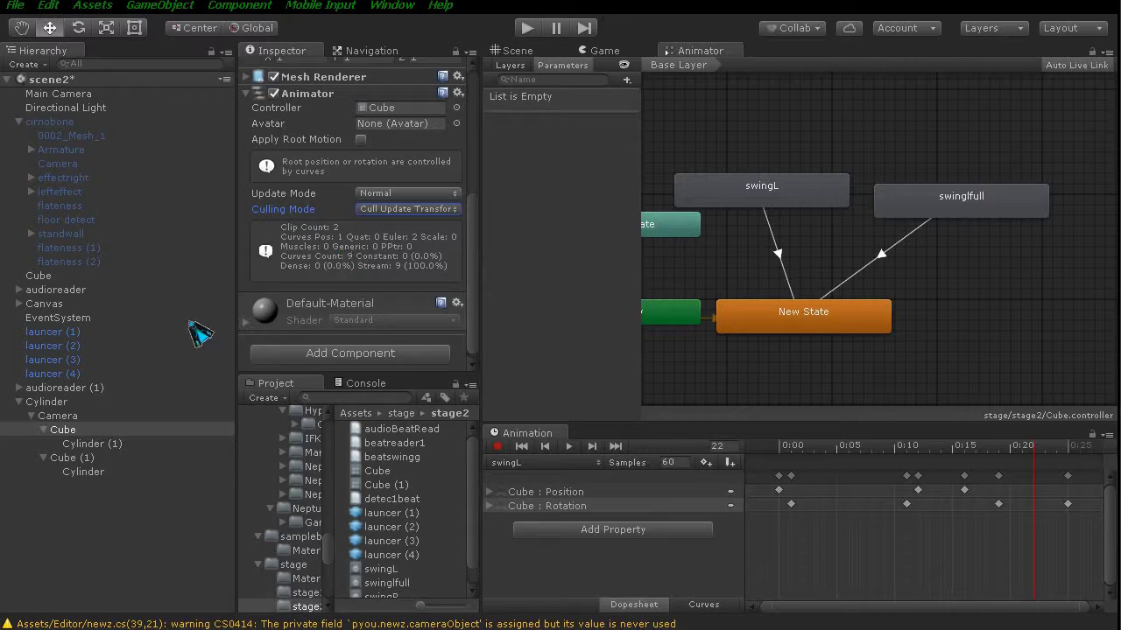
Set the Cube (1) Animator Culling Mode to Cull Update Transforms.
left_click(81, 460)
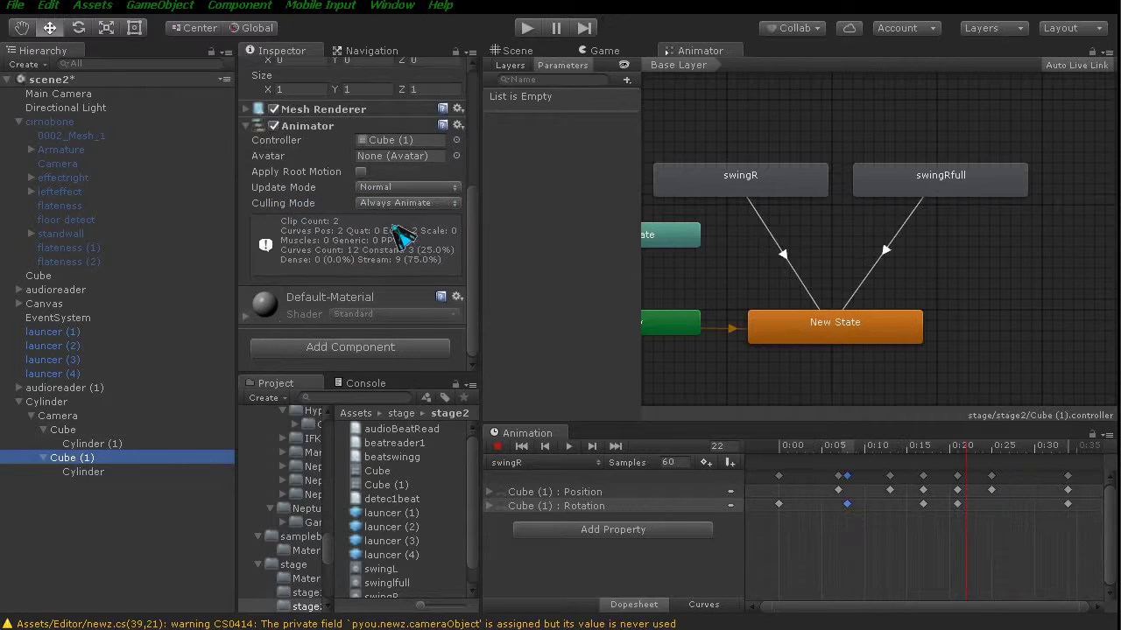
scroll(390, 232, "up", 1)
left_click(403, 242)
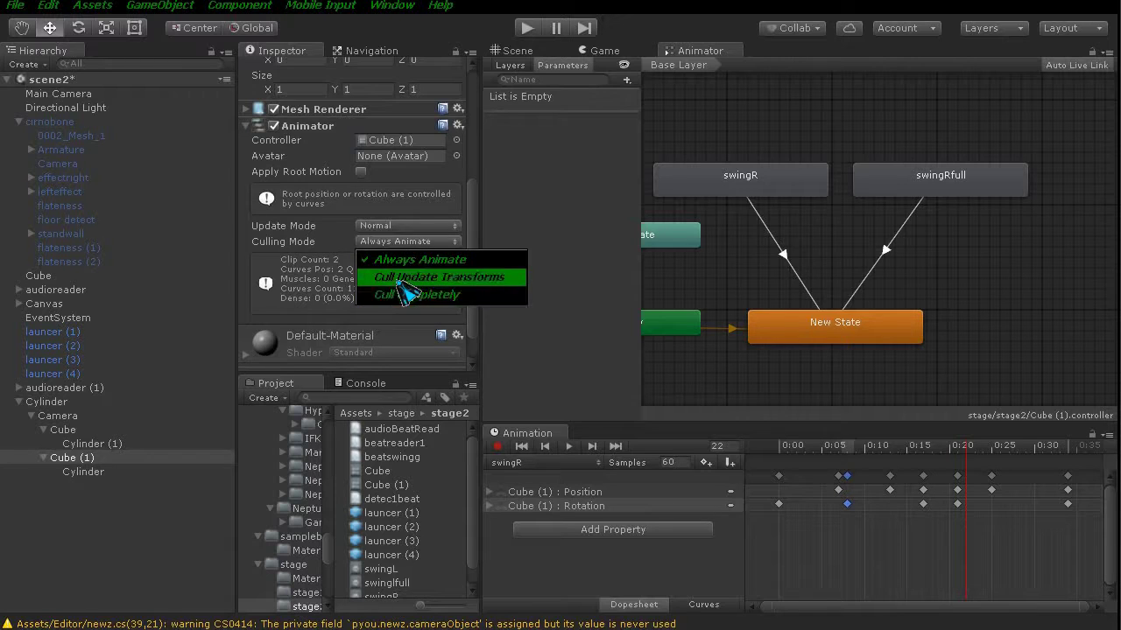
left_click(398, 277)
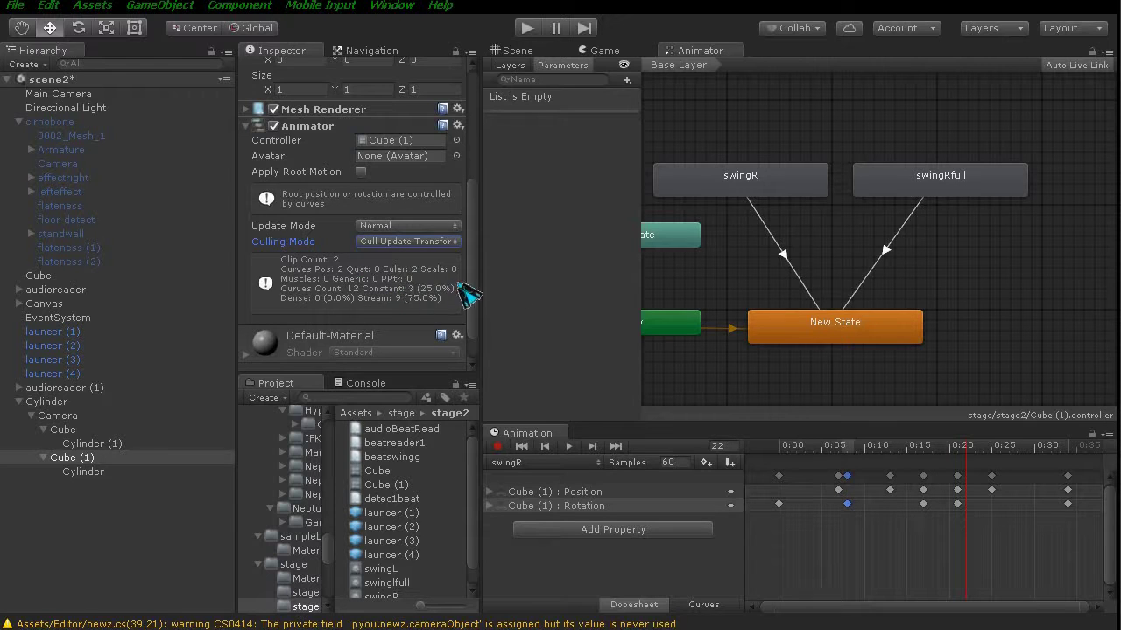
Turn on Apply Root Motion and set Update Mode to Animate Physics for Cube (1).
left_click_drag(472, 296, 479, 228)
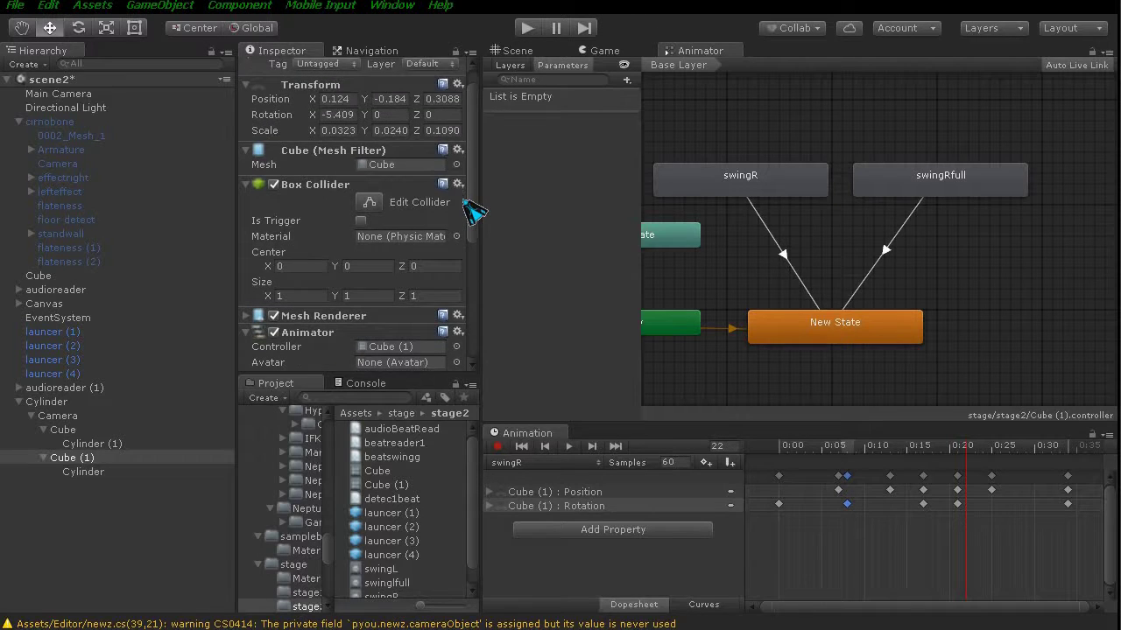
left_click_drag(476, 221, 473, 254)
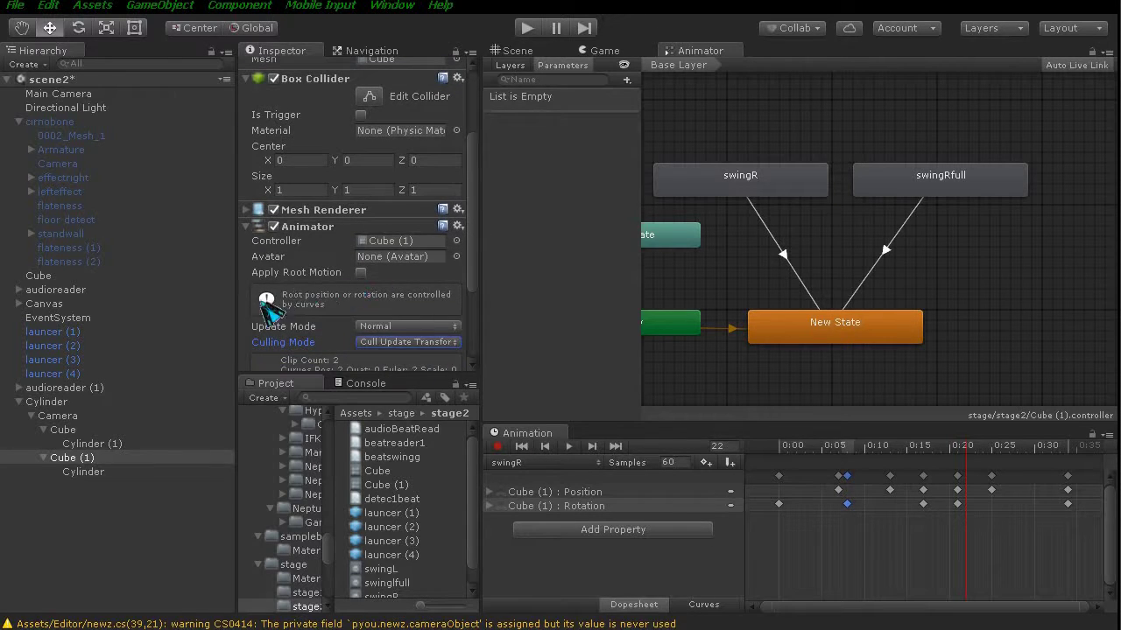
left_click(361, 273)
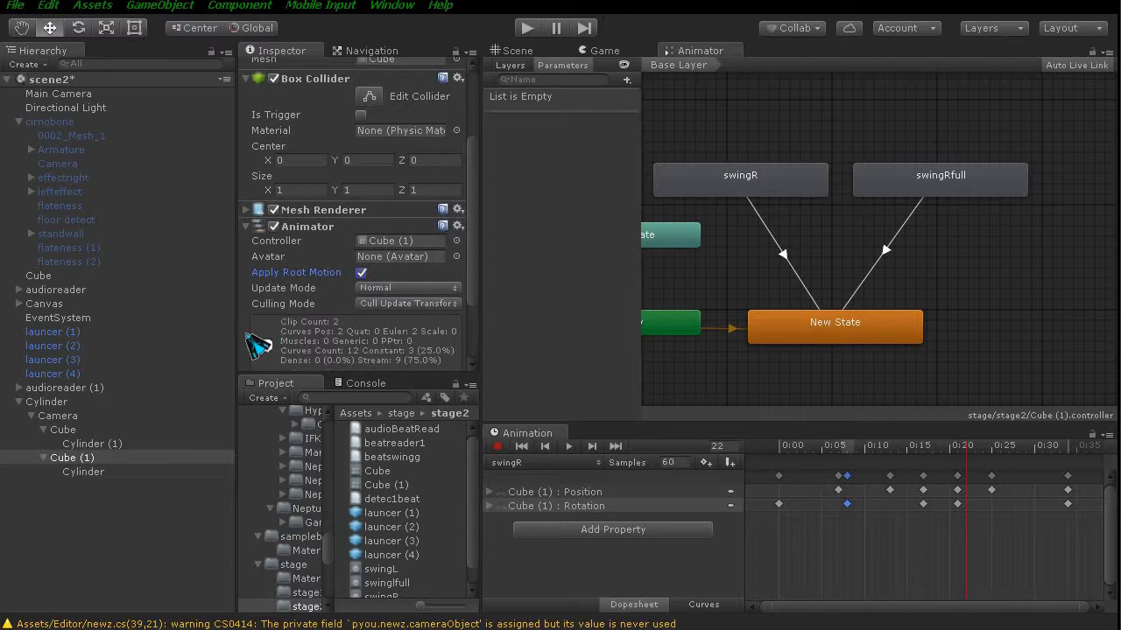
left_click(389, 288)
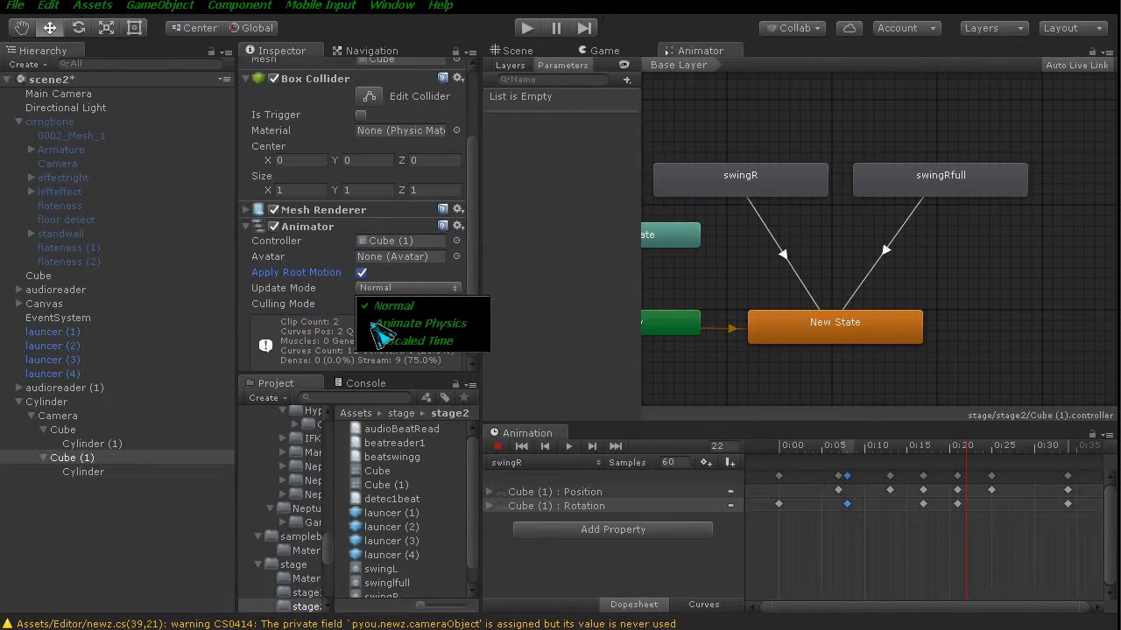
left_click(378, 324)
Turn on Apply Root Motion and set Update Mode to Animate Physics for Cube.
left_click(87, 430)
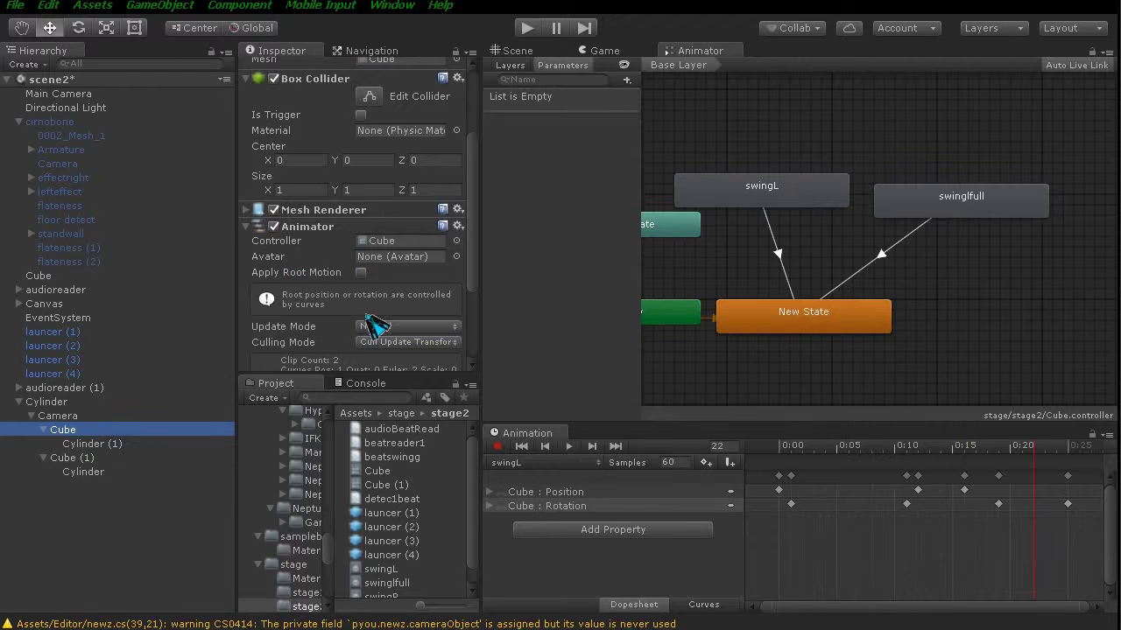
left_click(360, 273)
left_click(400, 291)
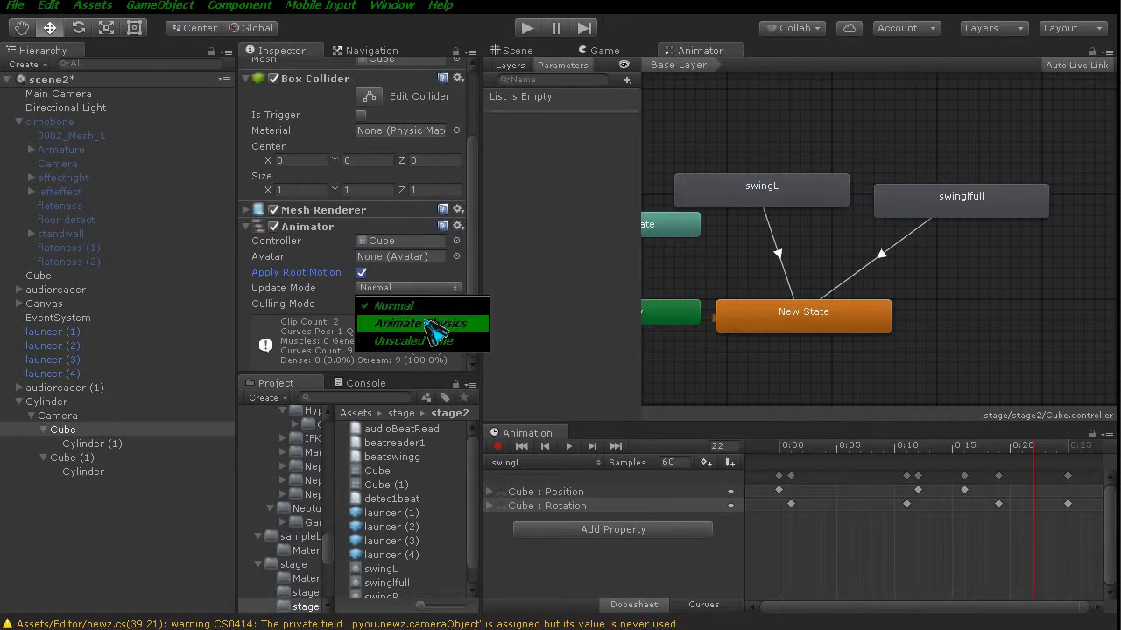
left_click(429, 323)
scroll(472, 274, "down", 2)
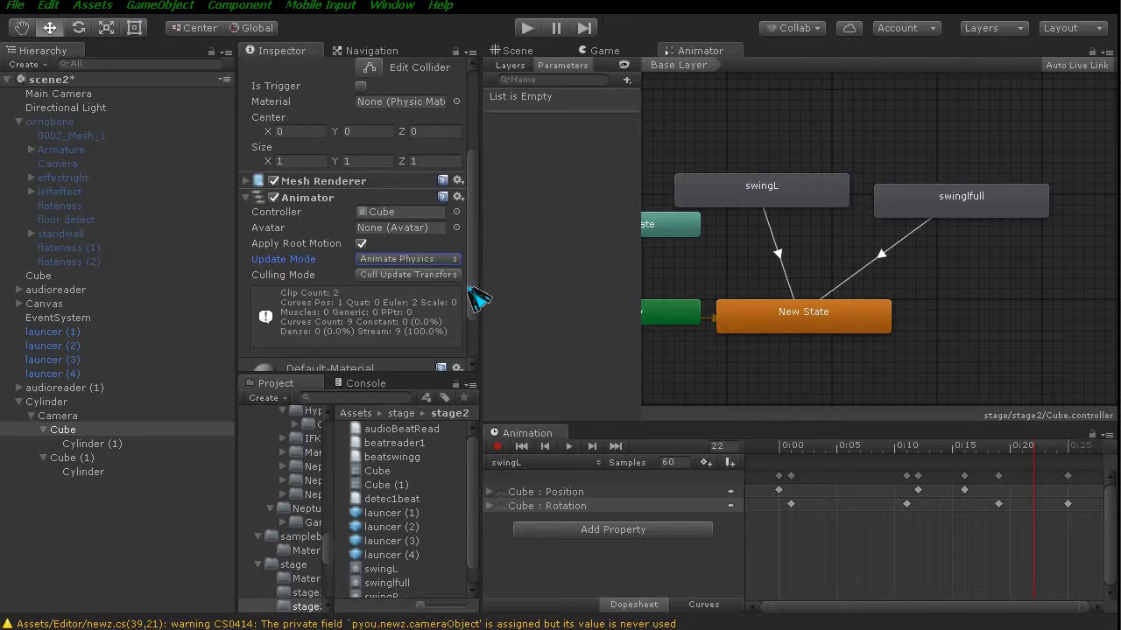
left_click_drag(474, 296, 480, 263)
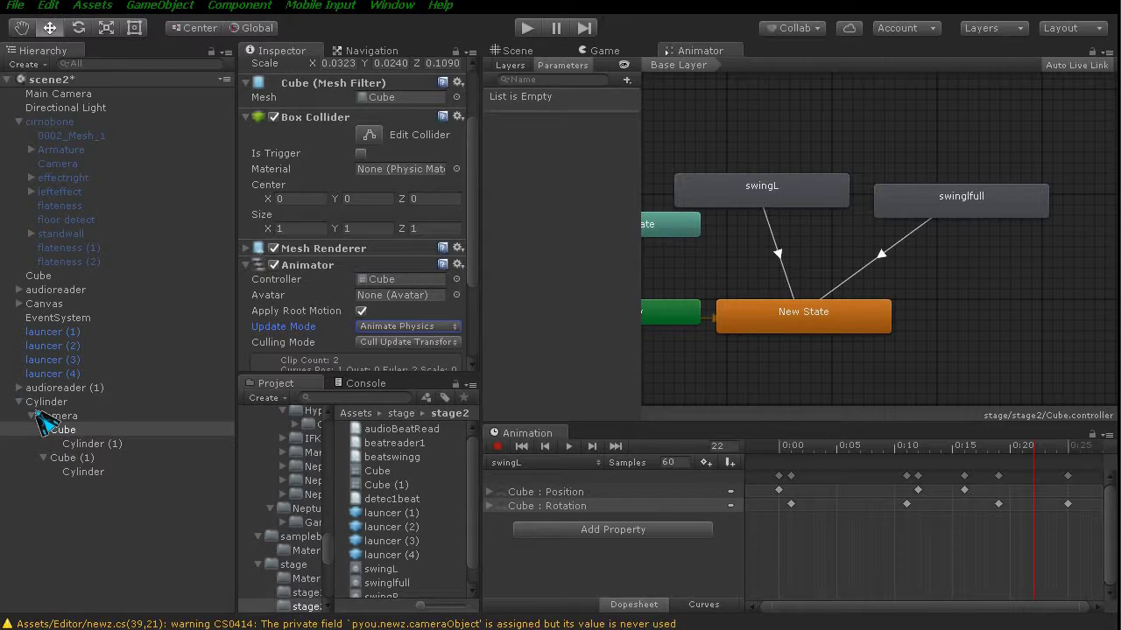
Rename Cube to swingLL and Cube (1) to swingRR, then select the Camera.
left_click(54, 417)
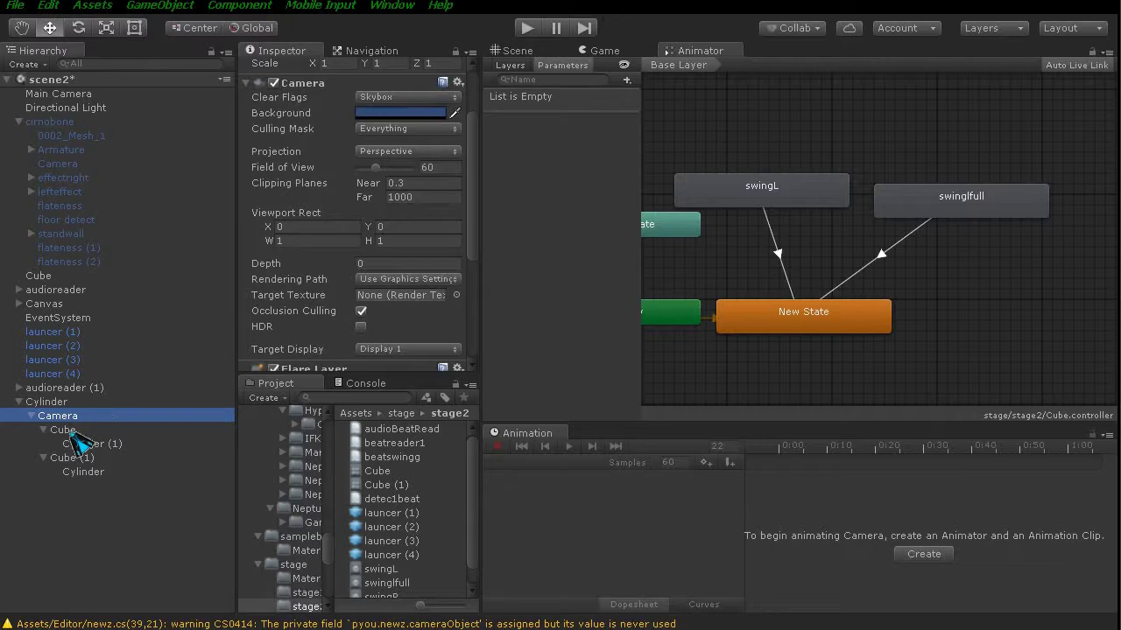
left_click(65, 430)
scroll(385, 92, "up", 3)
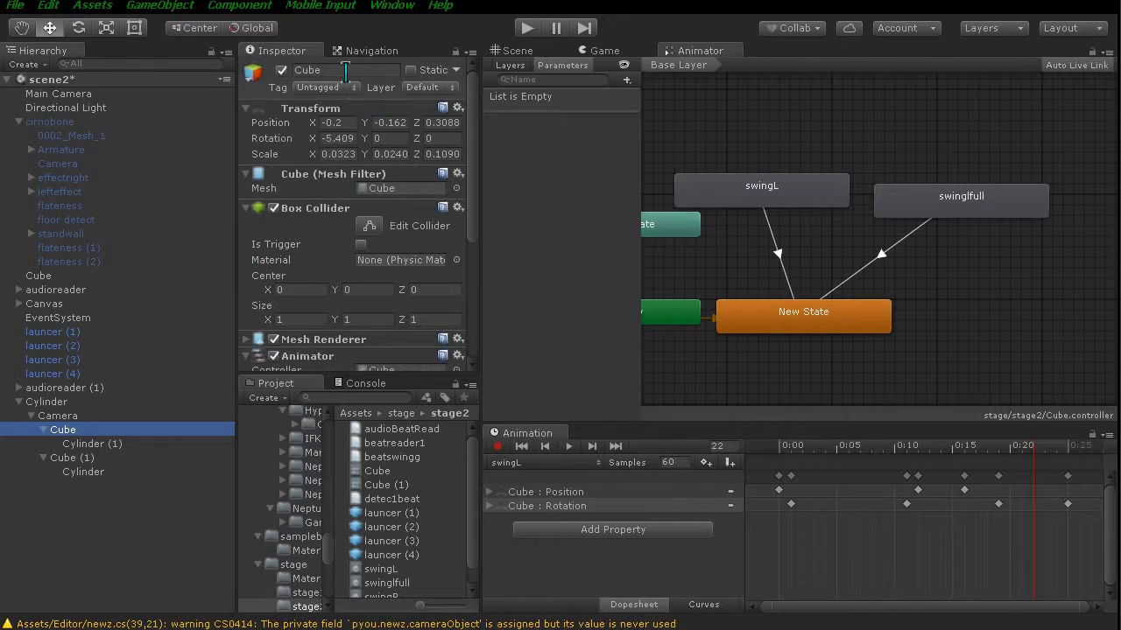
left_click(346, 70)
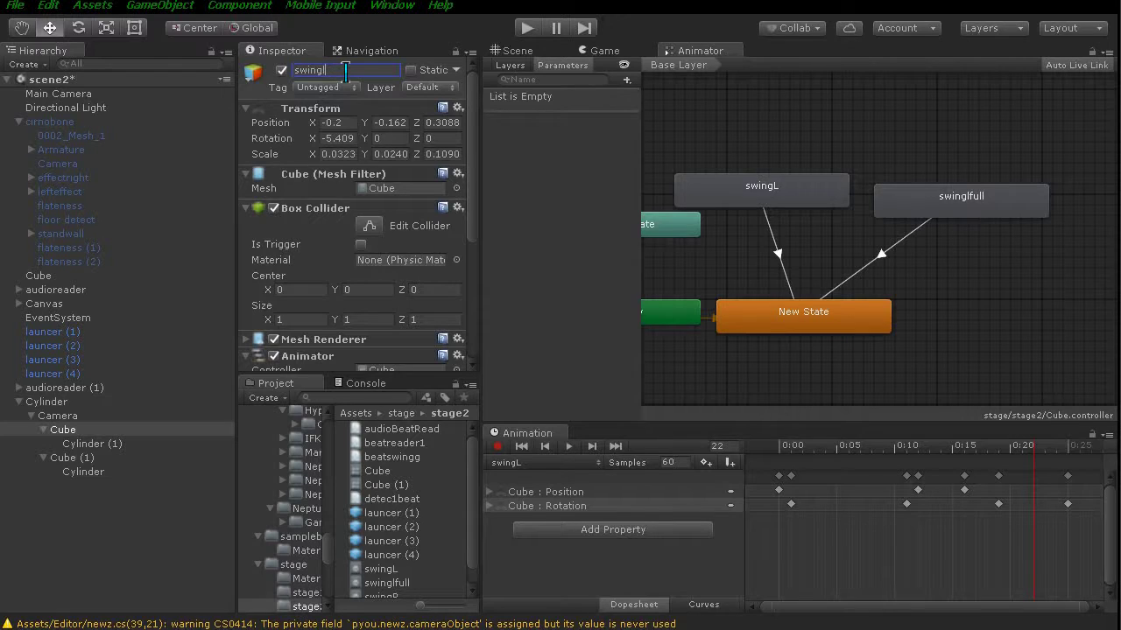
type("swingLL")
key("Return")
left_click(75, 458)
left_click(346, 72)
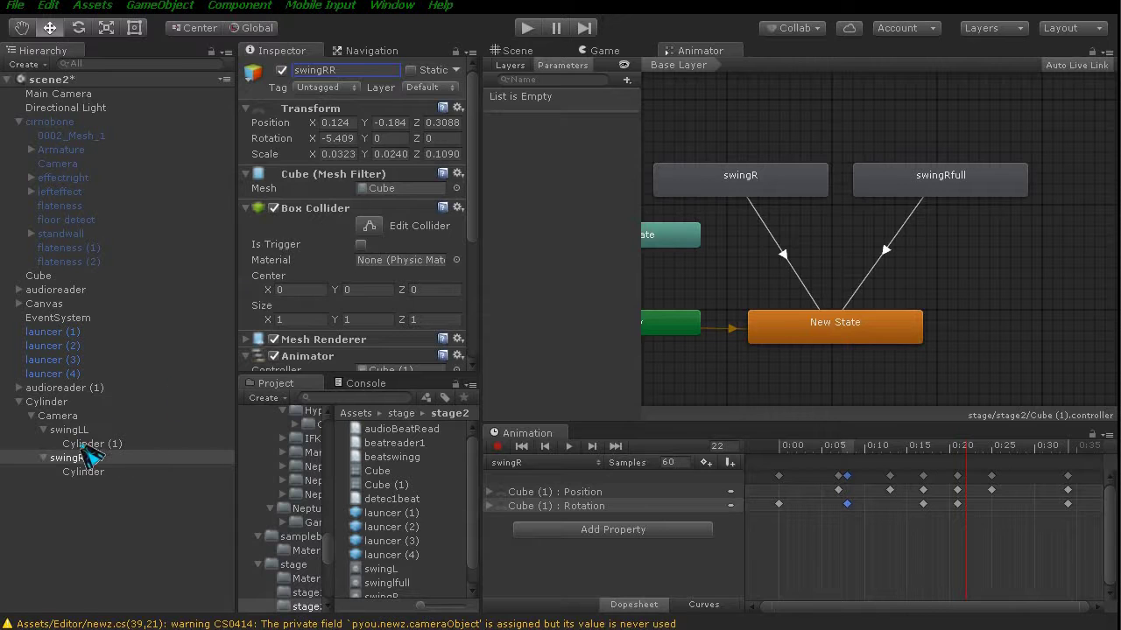
left_click(74, 419)
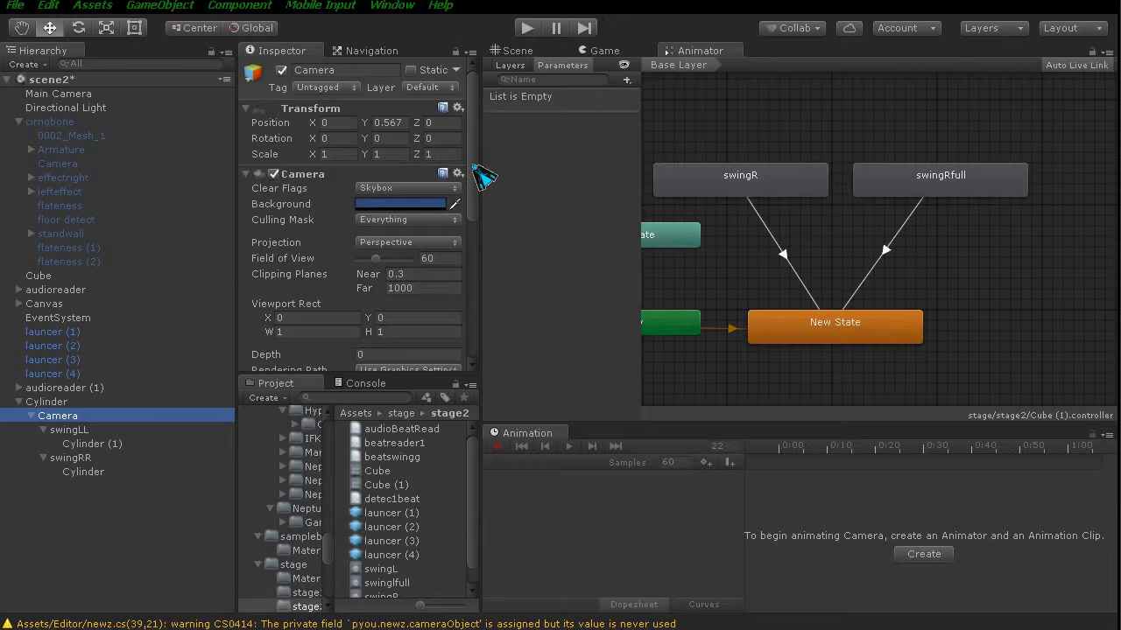
Add the Beatswingg script component to the Camera via a 'beat' search.
mouse_move(473, 166)
left_mouse_down()
mouse_move(452, 309)
mouse_move(375, 363)
left_mouse_up()
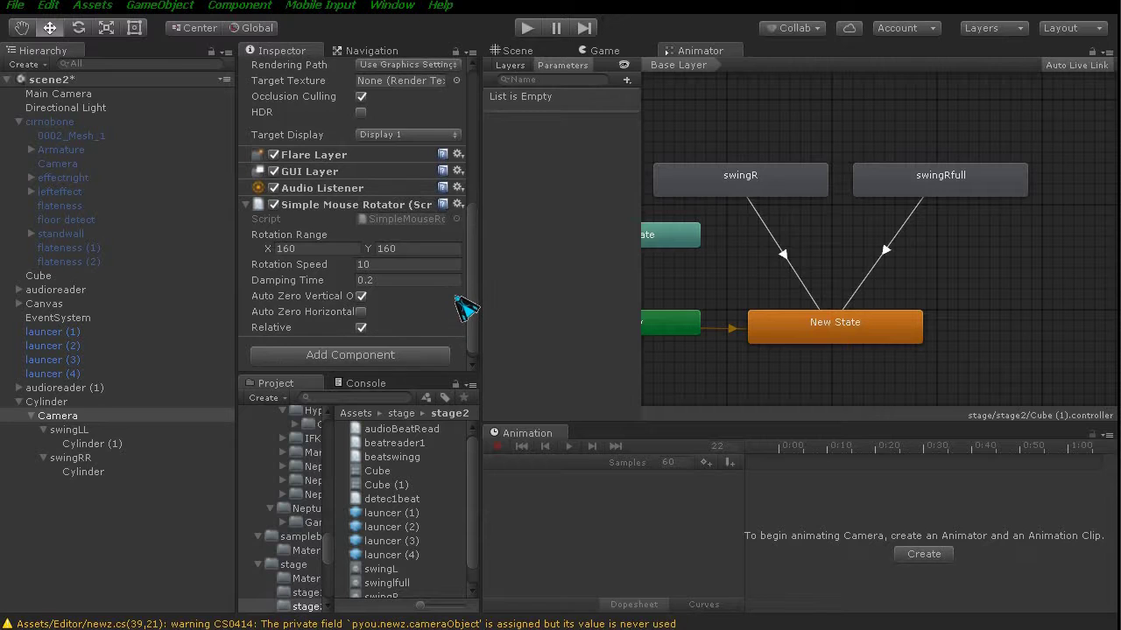
left_click(343, 352)
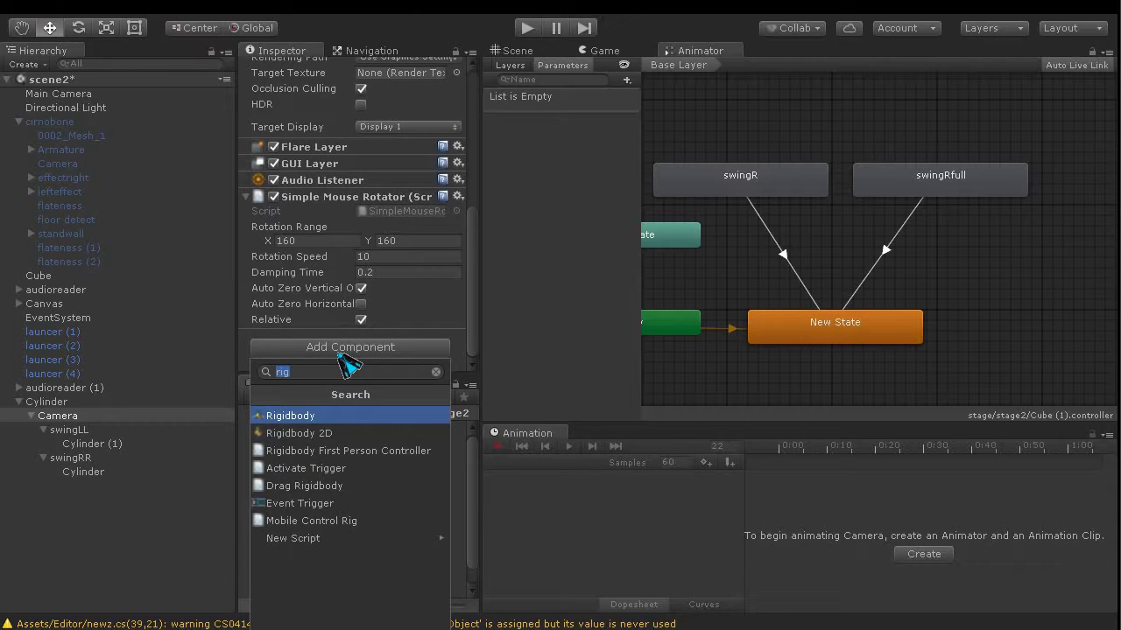
type("sw")
key("BackSpace")
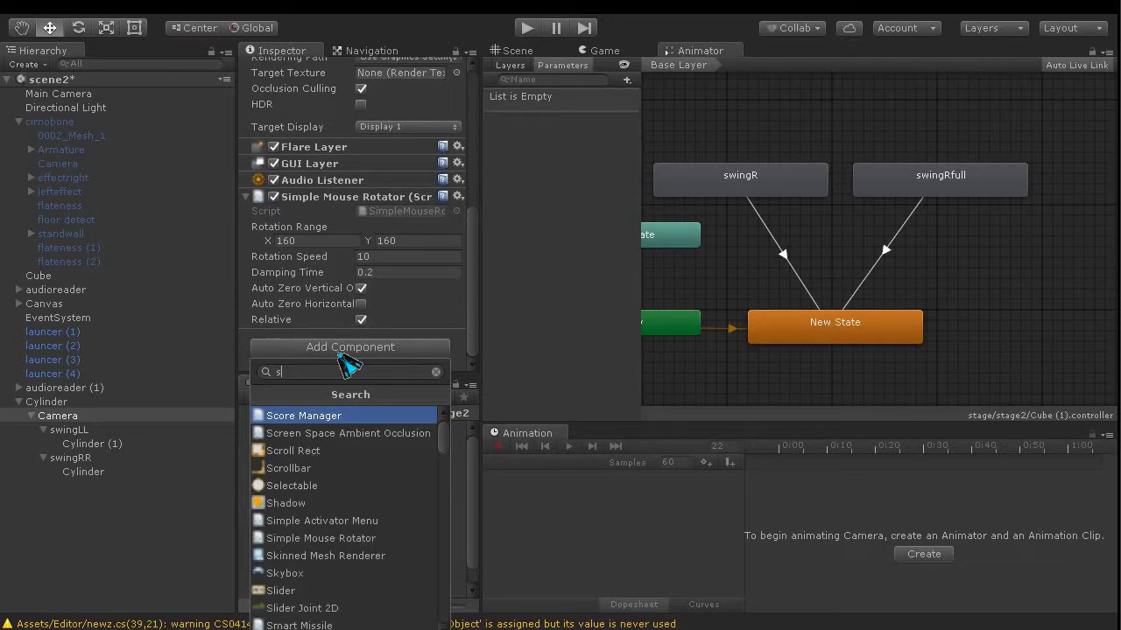
key("BackSpace")
type("be")
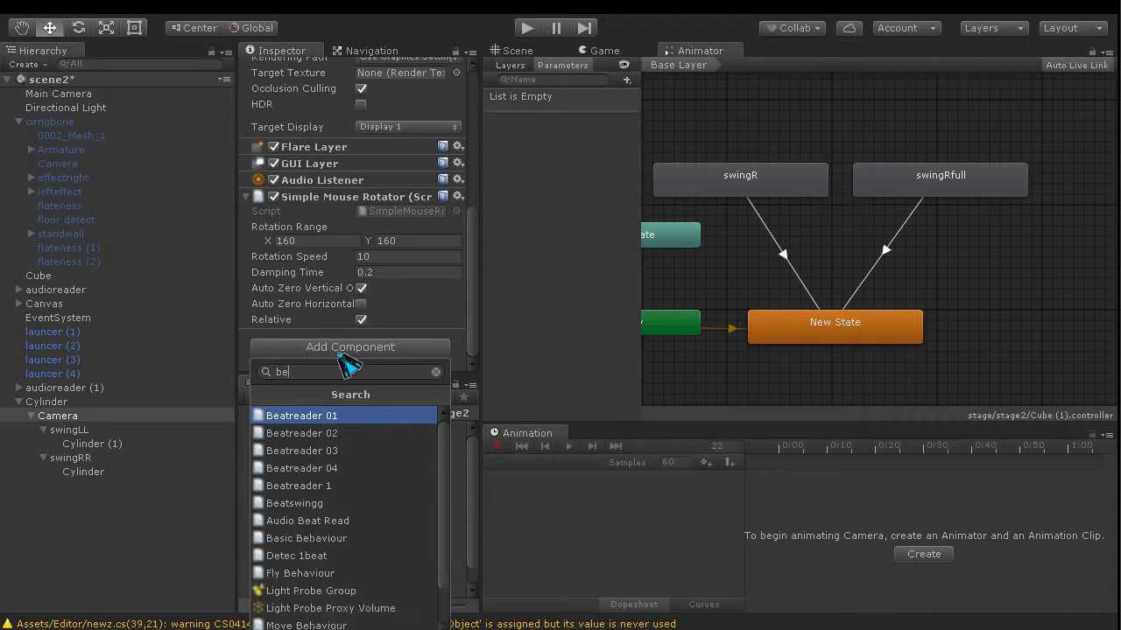
type("at")
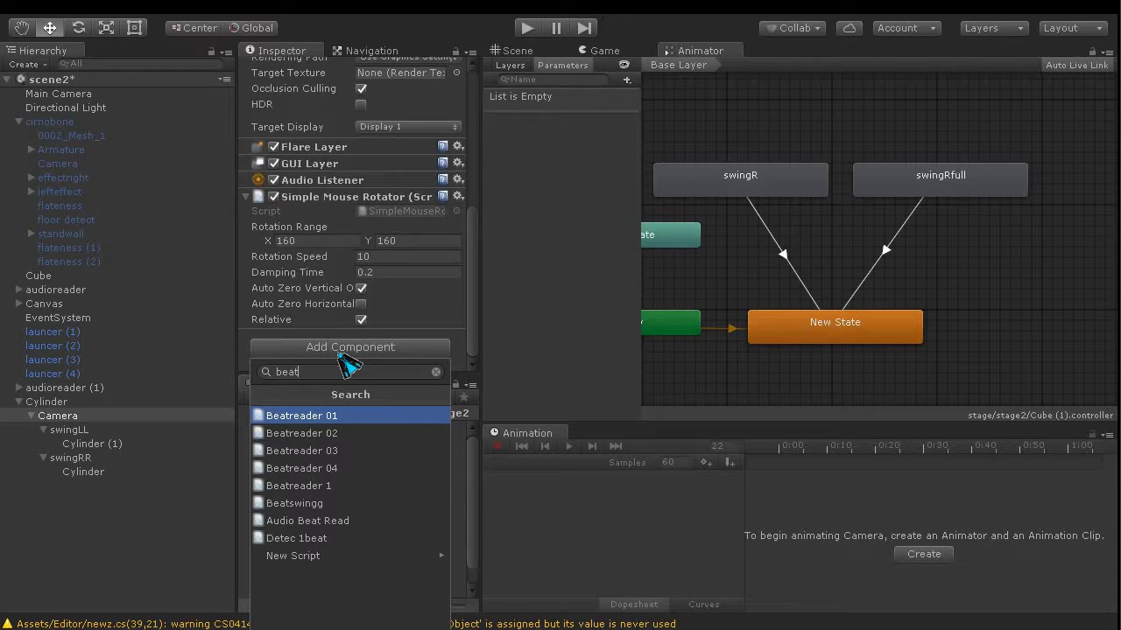
left_click(341, 504)
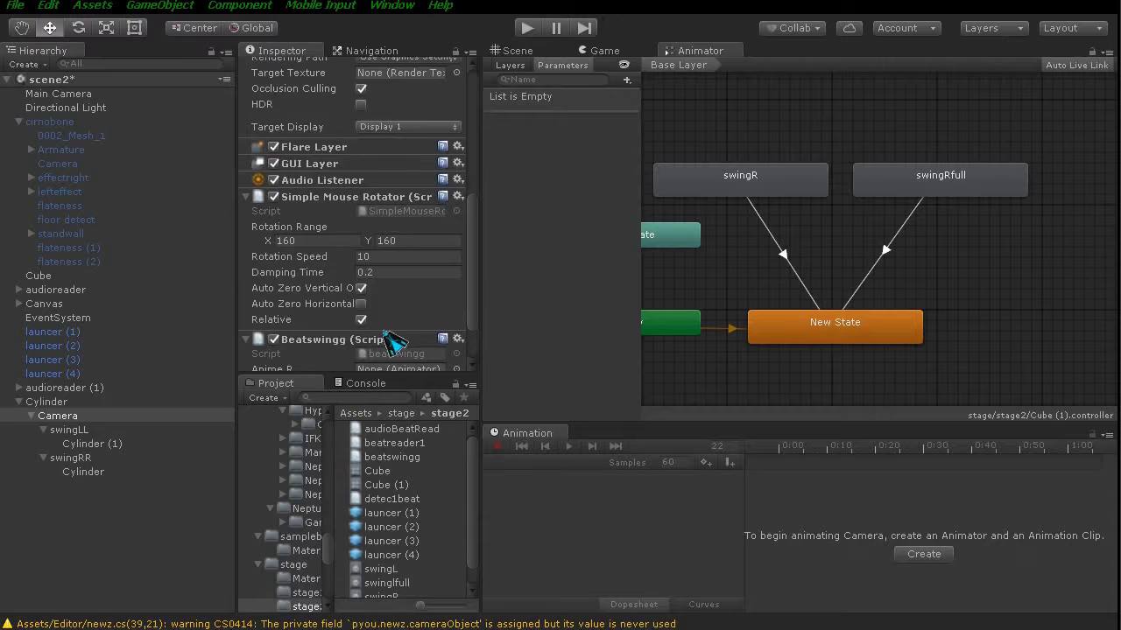
Assign swingLL to the Anime L slot and swingRR to Anime R.
scroll(394, 339, "down", 2)
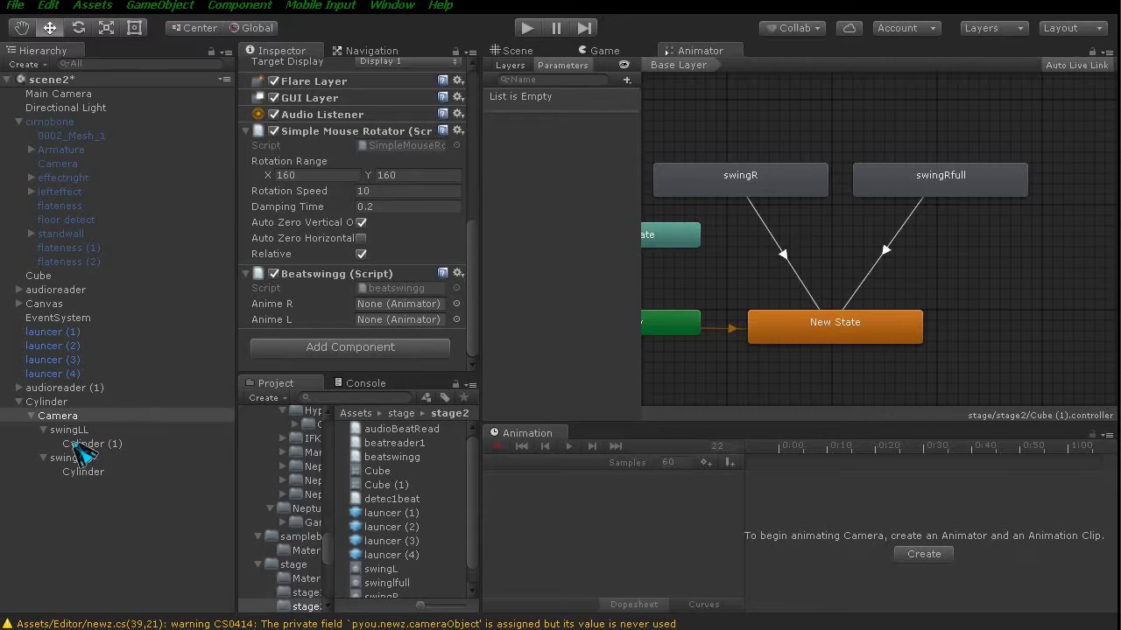
left_click_drag(74, 432, 399, 320)
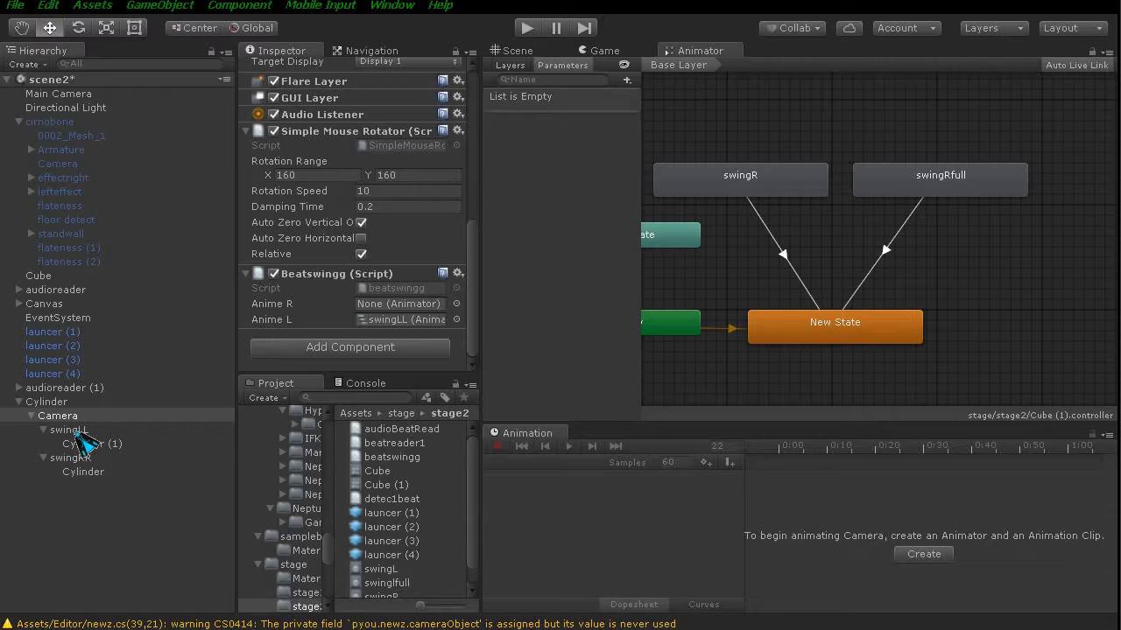
left_click_drag(92, 470, 361, 307)
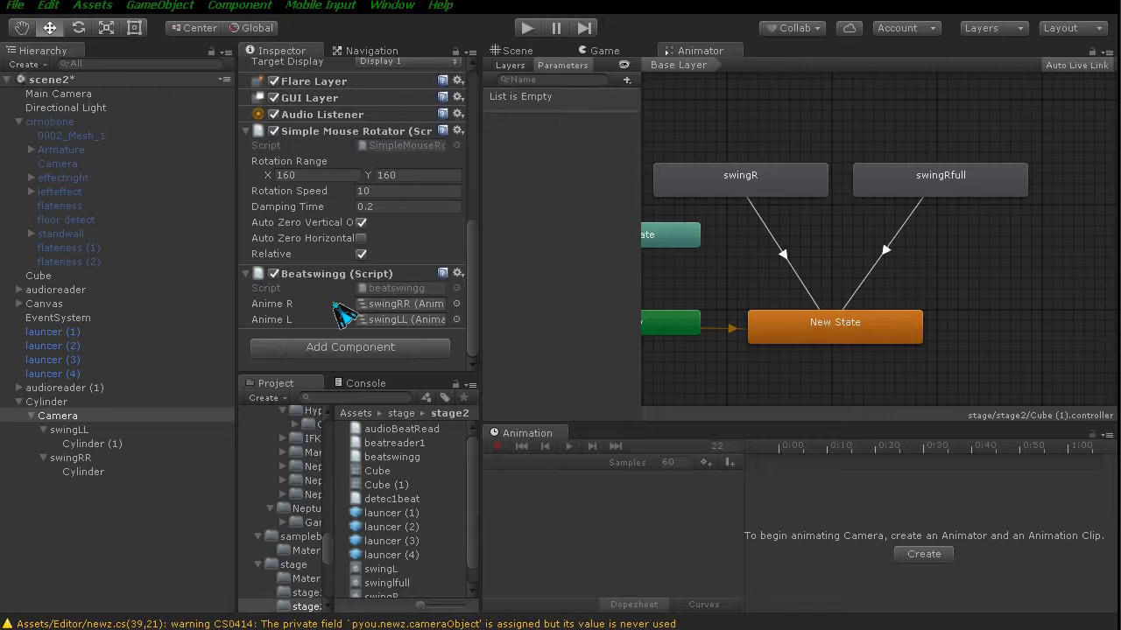
Play-test the swinging sticks in the Scene view with the Animator docked beside Animation, then stop.
left_click(519, 52)
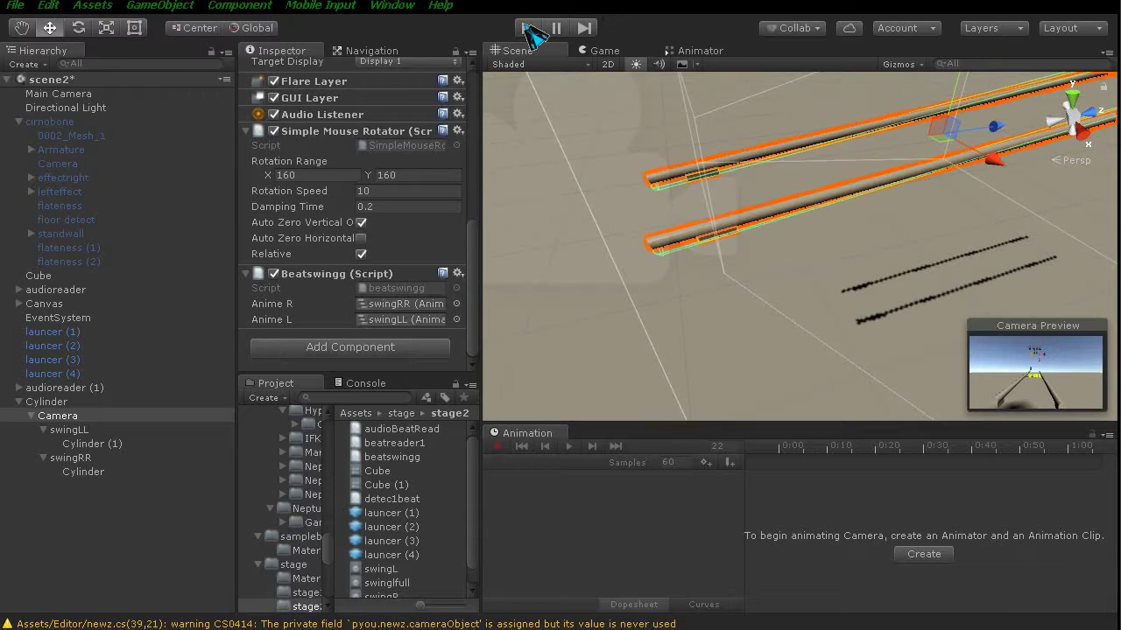
left_click(529, 28)
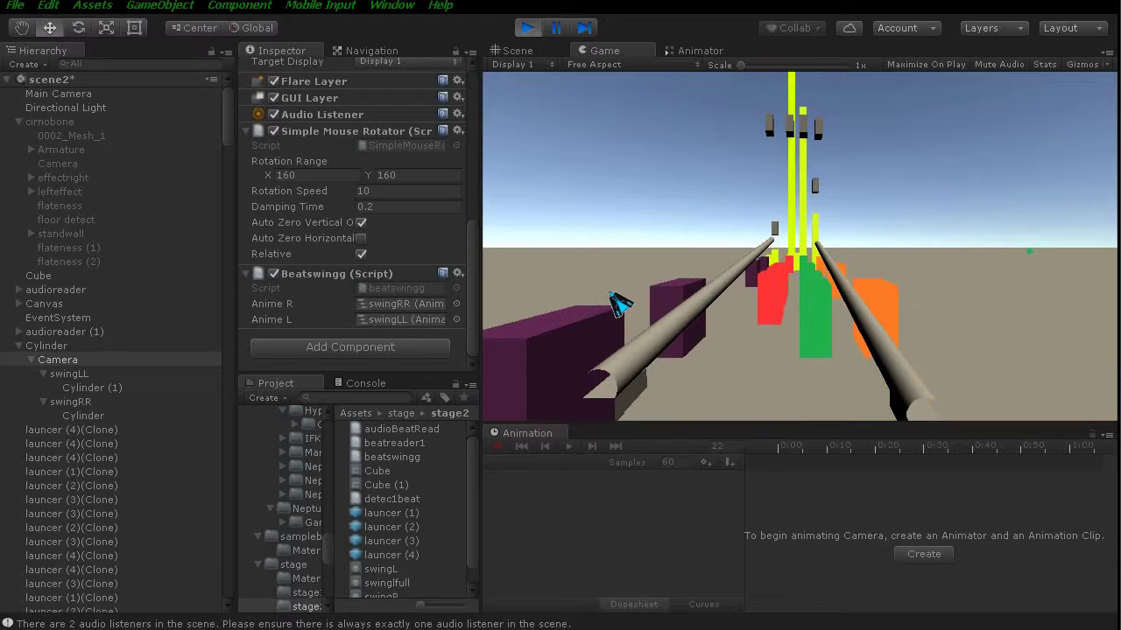
left_click_drag(700, 50, 730, 450)
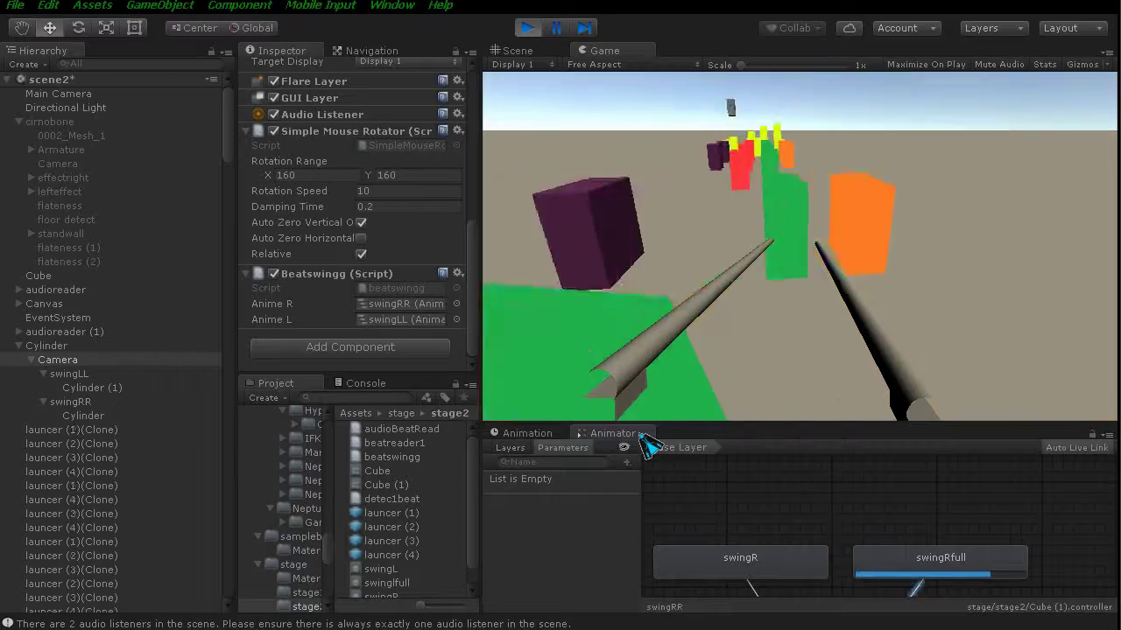
left_click(517, 50)
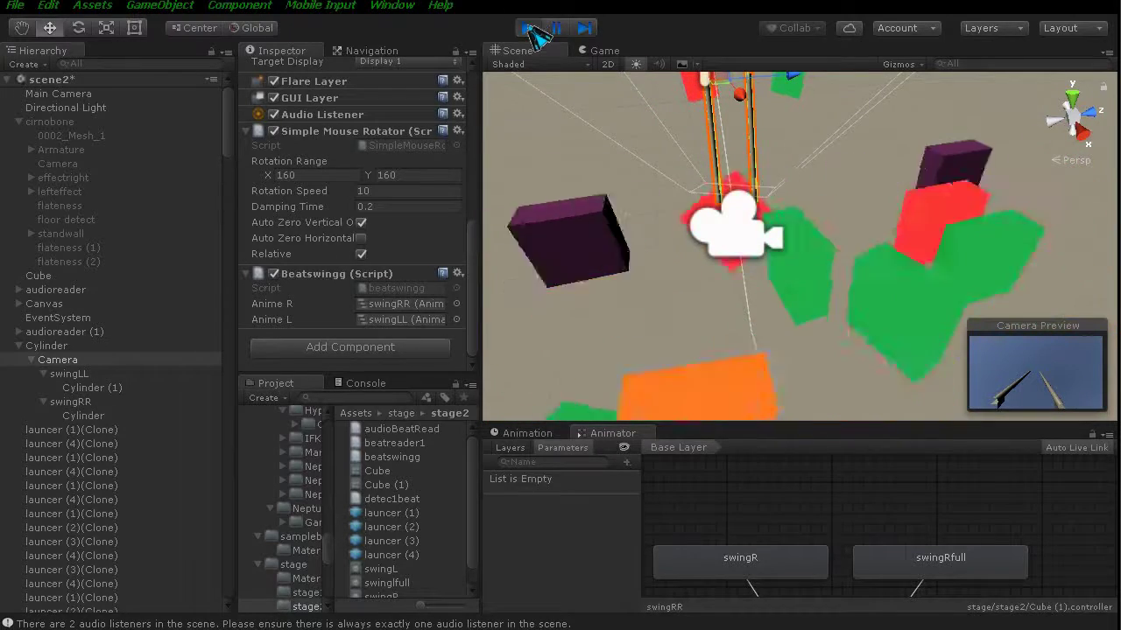
left_click(556, 28)
key("ctrl+p")
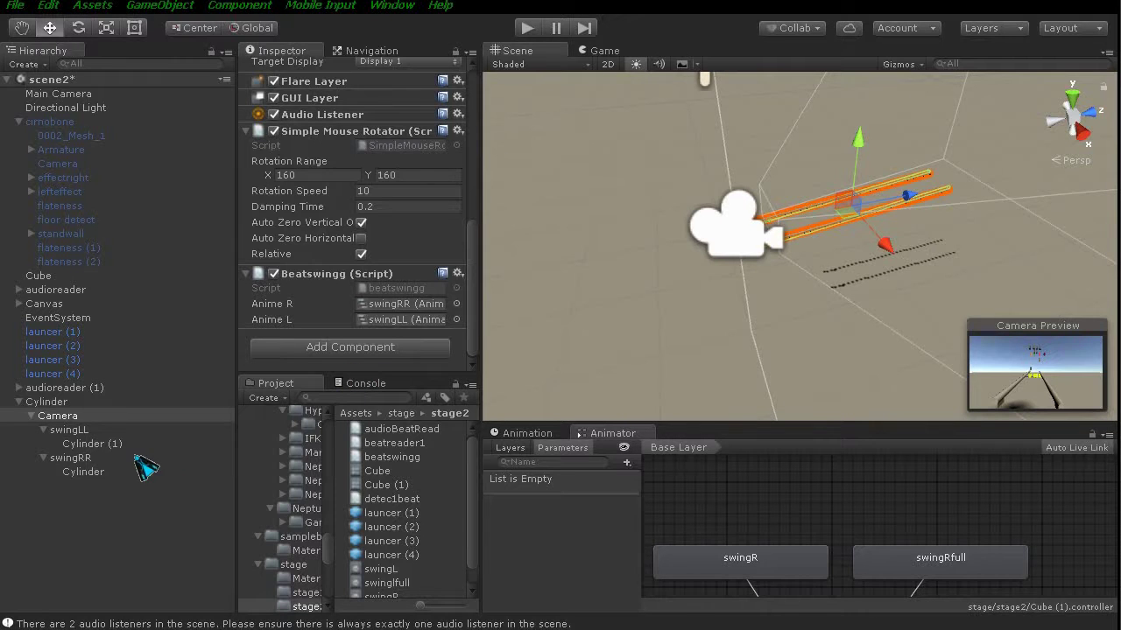
Untick Apply Root Motion on the swingLL and swingRR Animators, then play again.
left_click(78, 431)
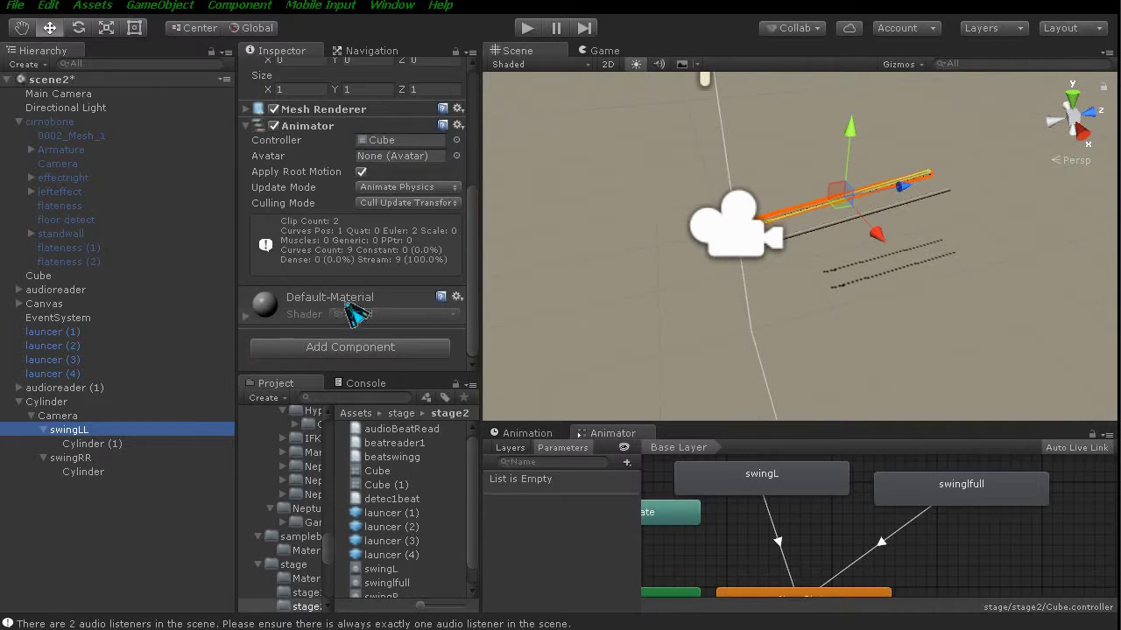
left_click(360, 172)
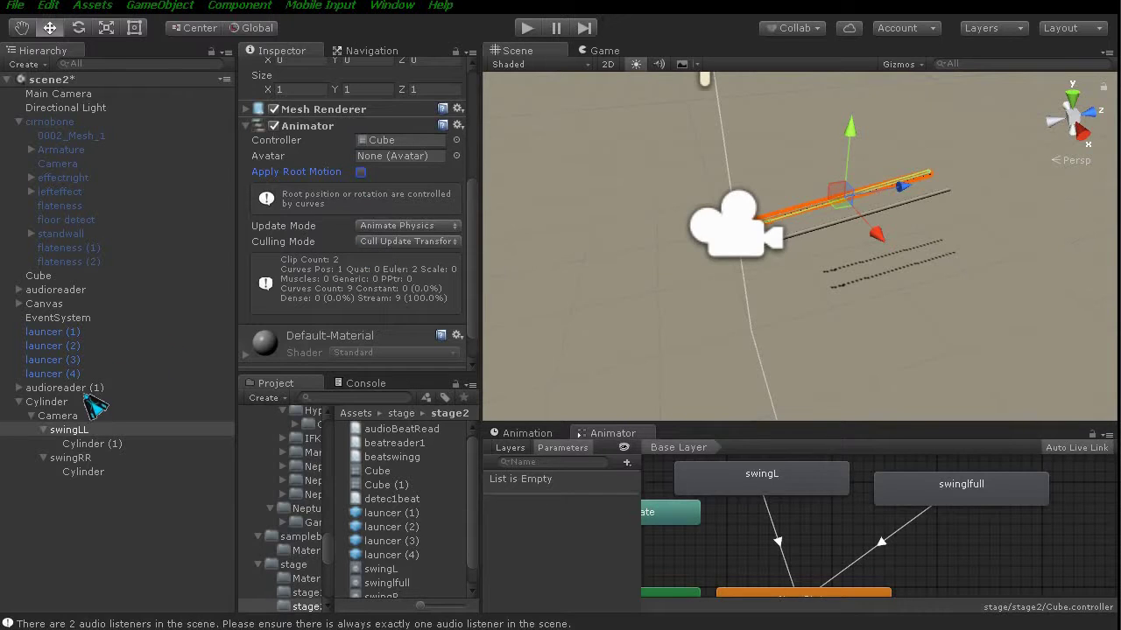
left_click(87, 458)
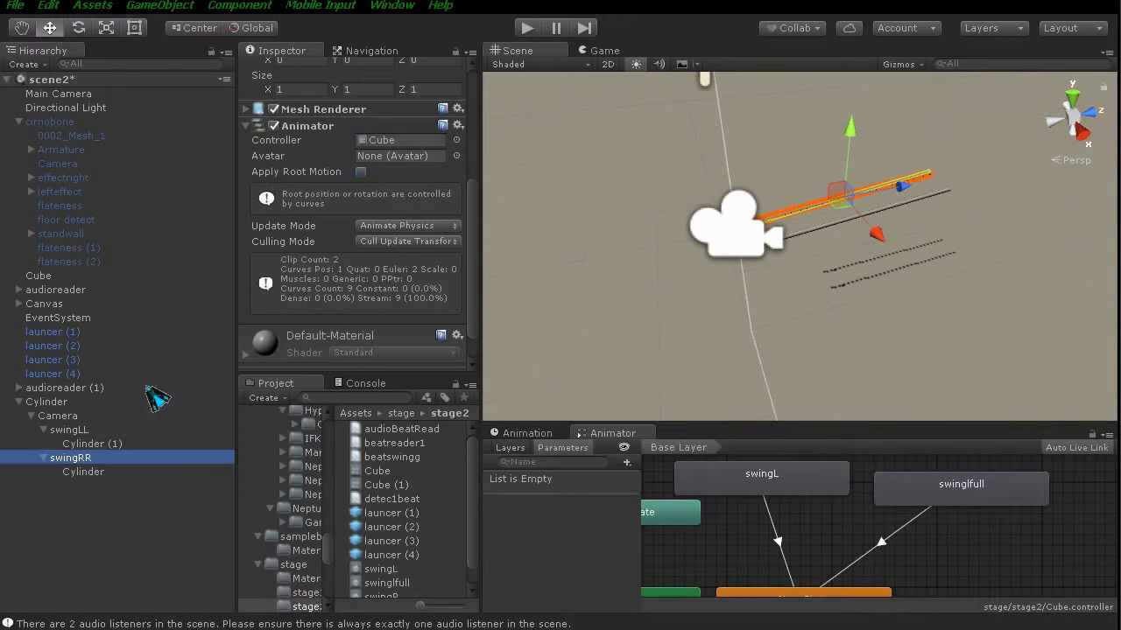
left_click(361, 172)
left_click(360, 171)
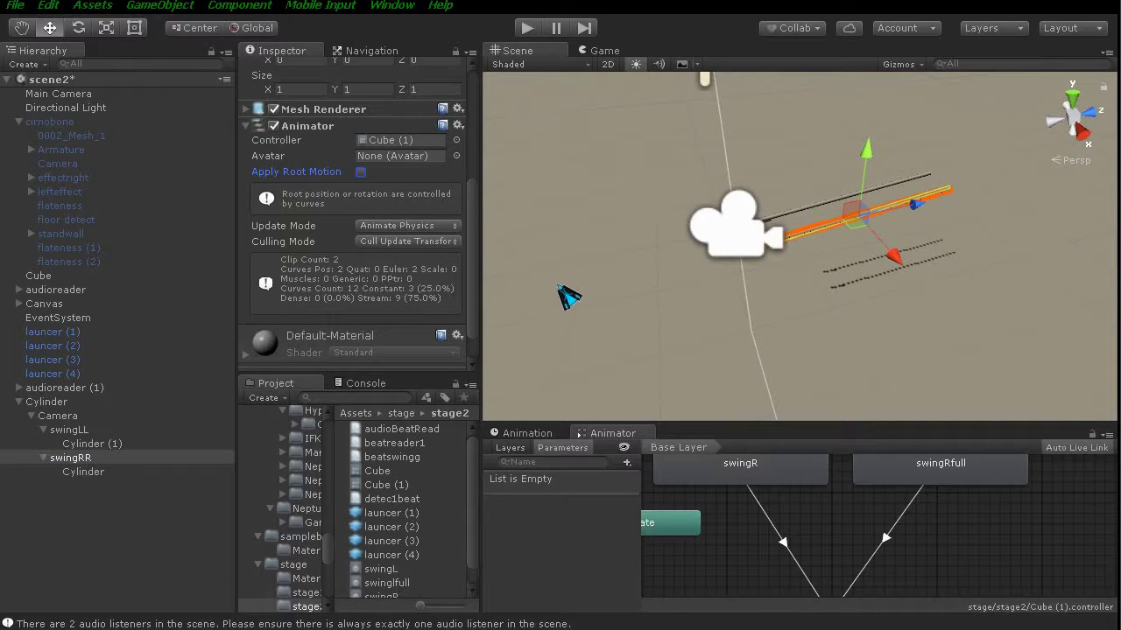
left_click(527, 28)
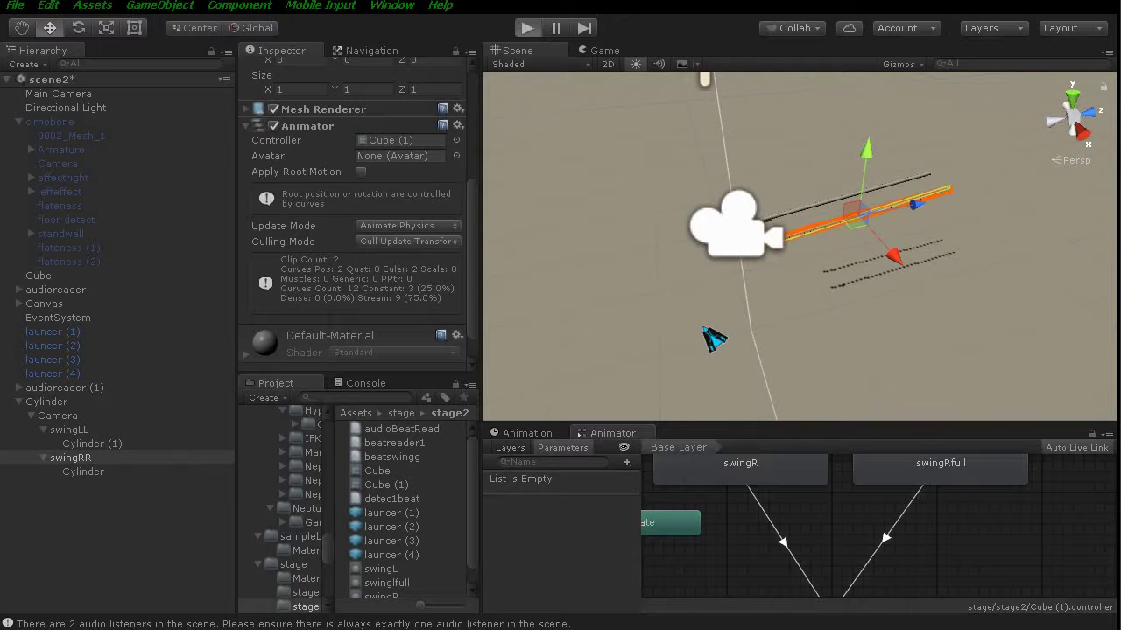
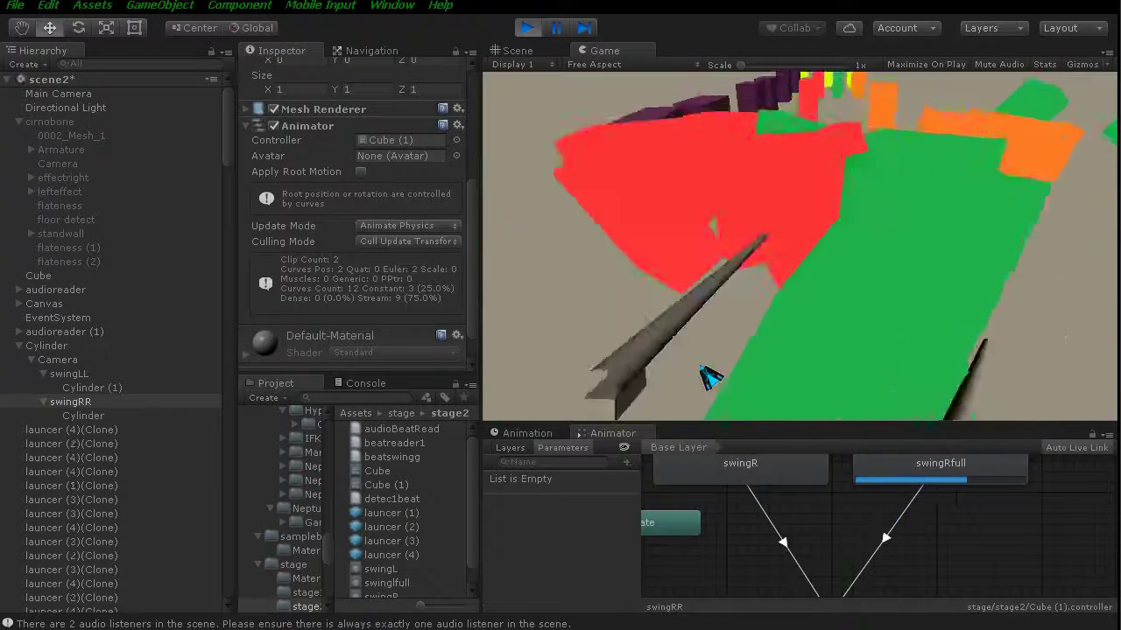
Exit Play mode to stop the swinging-swords test in scene2 and resume editing.
left_click(528, 29)
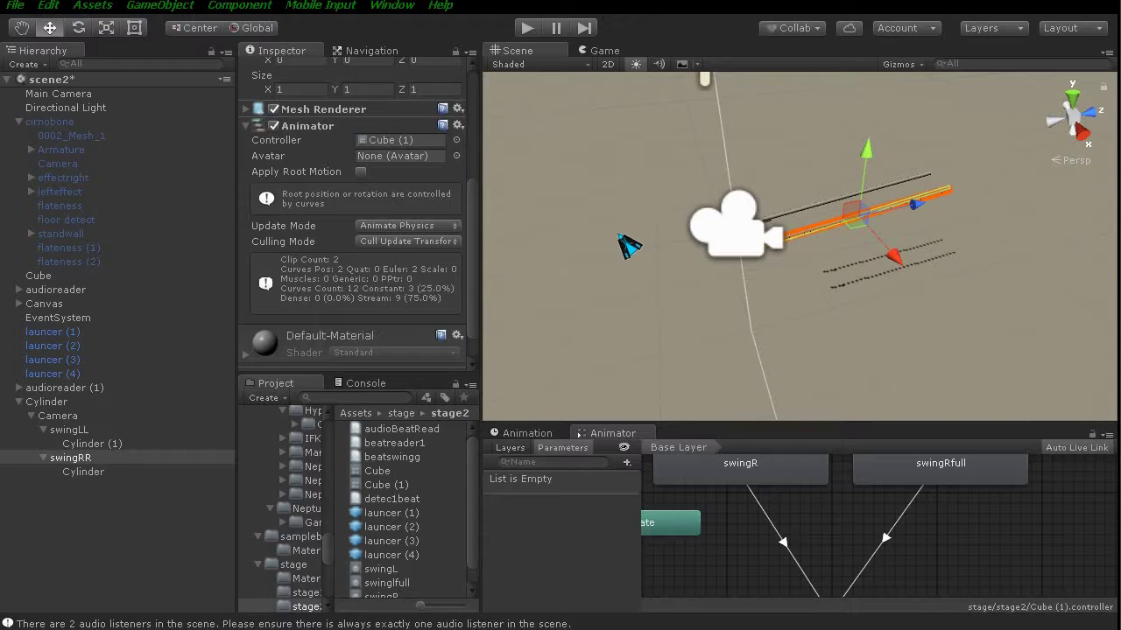